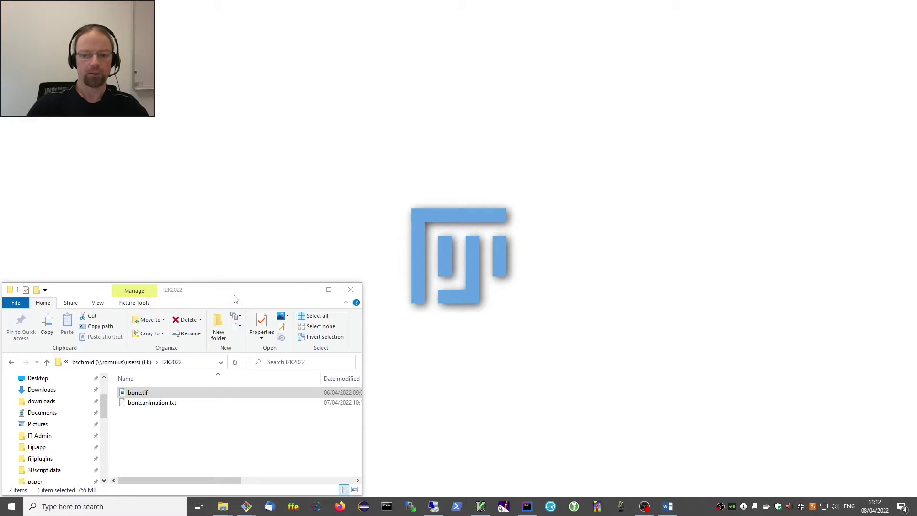
Drag bone.tif from File Explorer onto the ImageJ window to open the 3-channel stack.
left_click(151, 393)
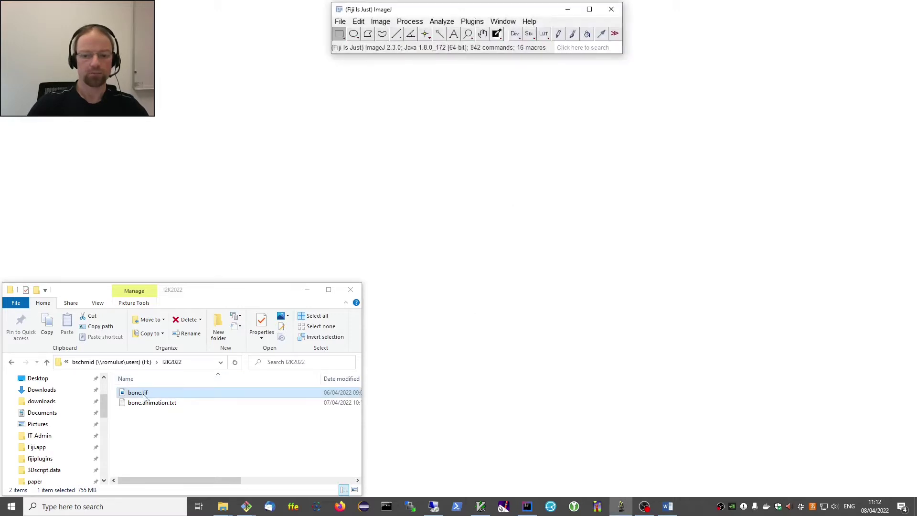
left_click_drag(142, 398, 480, 48)
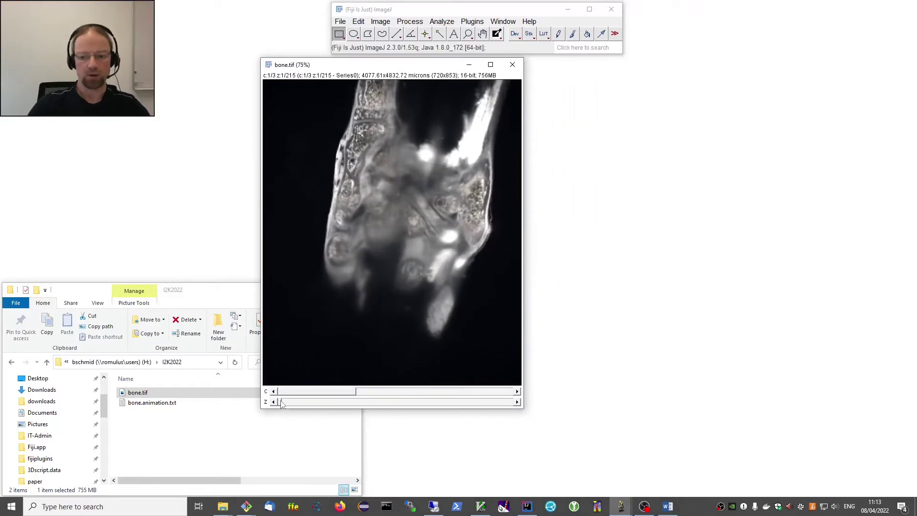
Go to a middle slice, shift the image left, and open Brightness/Contrast beside it.
left_click_drag(281, 403, 386, 414)
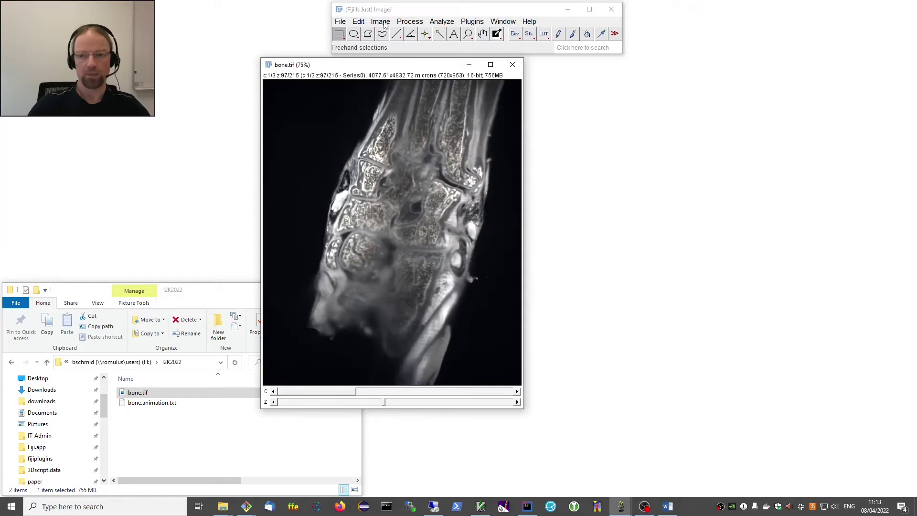
left_click_drag(378, 70, 334, 77)
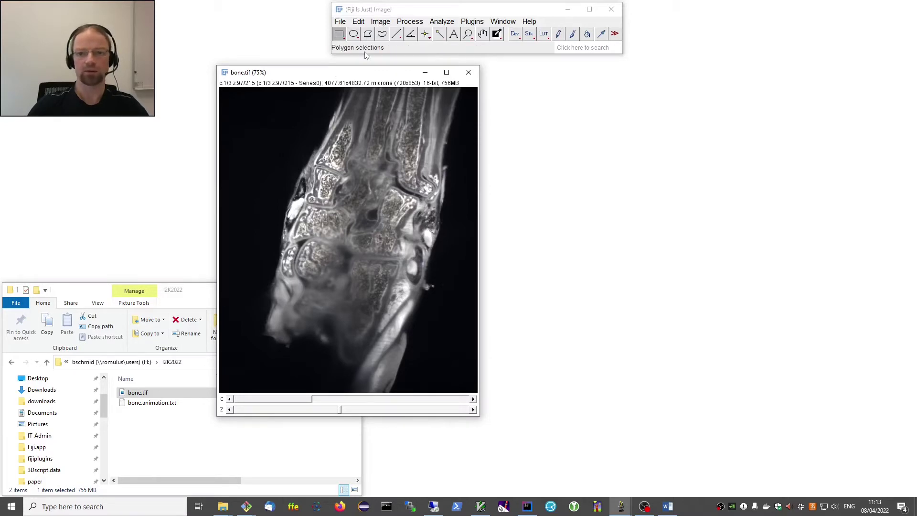
left_click_drag(358, 76, 333, 76)
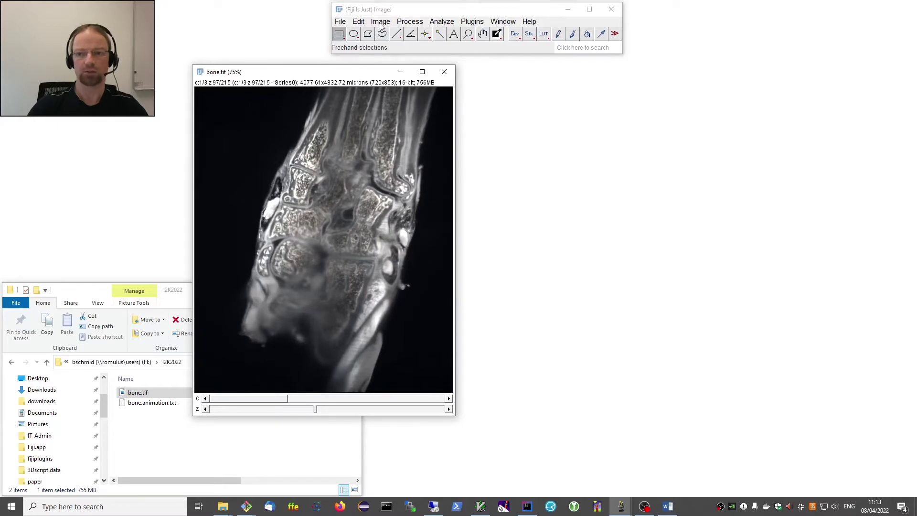
left_click(381, 23)
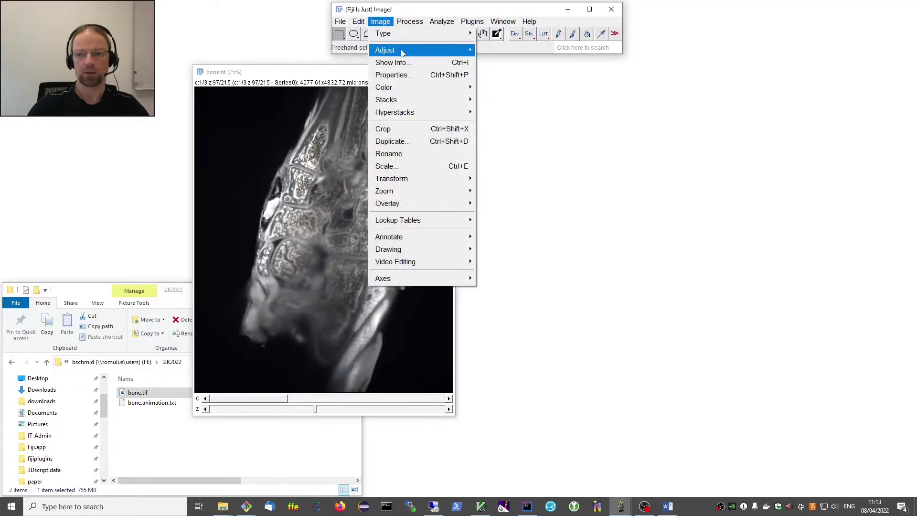
mouse_move(403, 51)
left_click(508, 50)
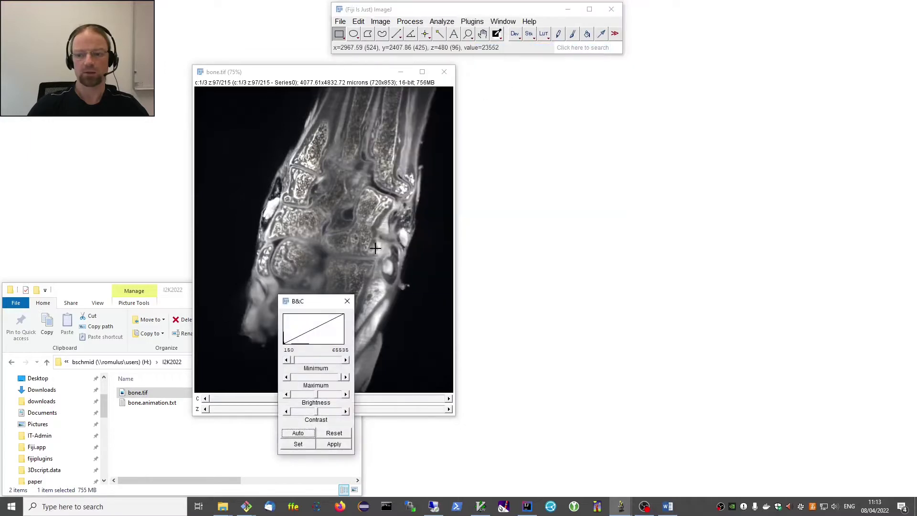
left_click_drag(321, 302, 509, 96)
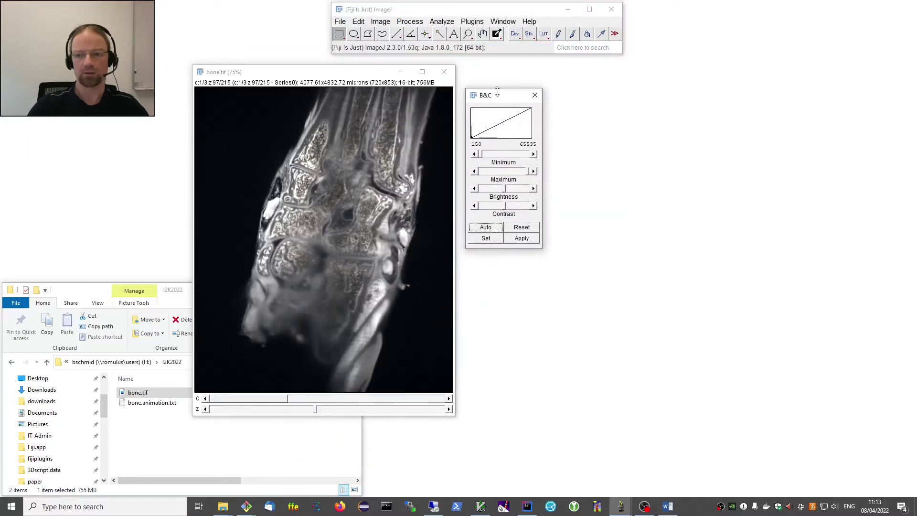
Open the Channels Tool below the contrast panel and set its display mode to Color.
left_click(381, 21)
mouse_move(406, 88)
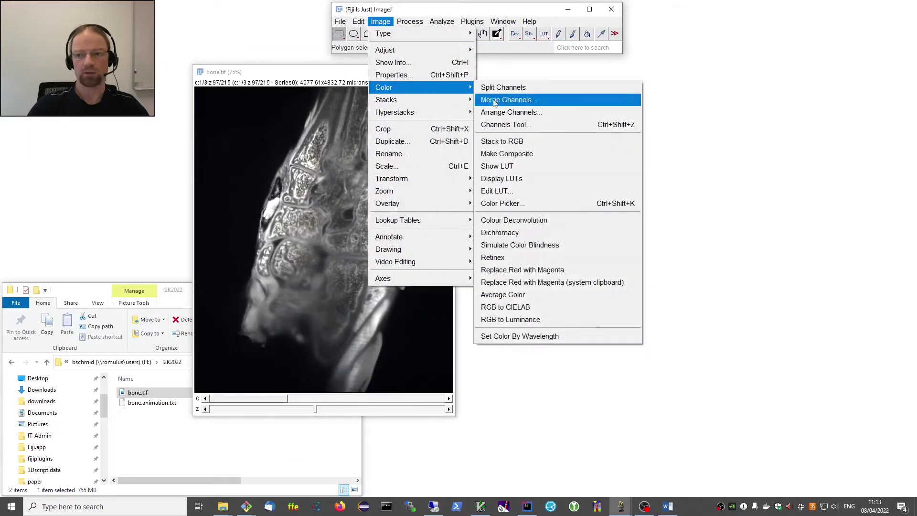
left_click(507, 125)
left_click_drag(456, 106, 511, 266)
left_click(513, 279)
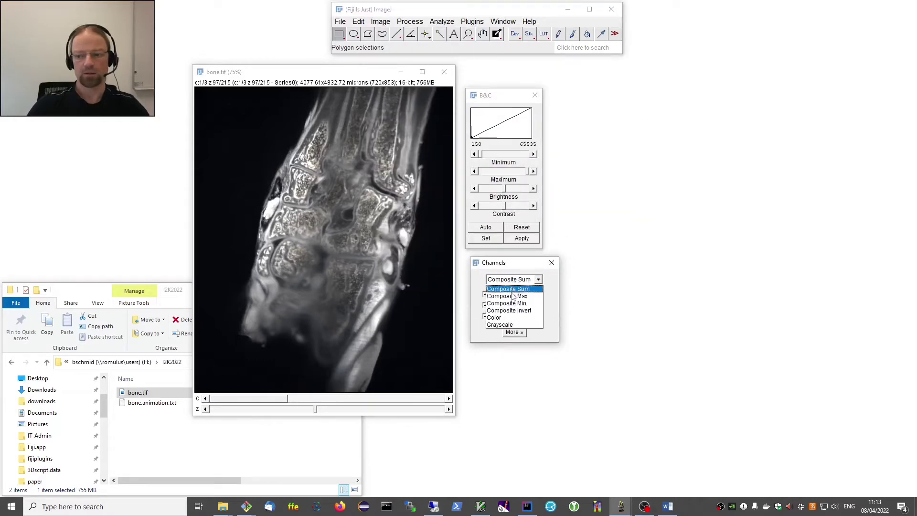
left_click(513, 318)
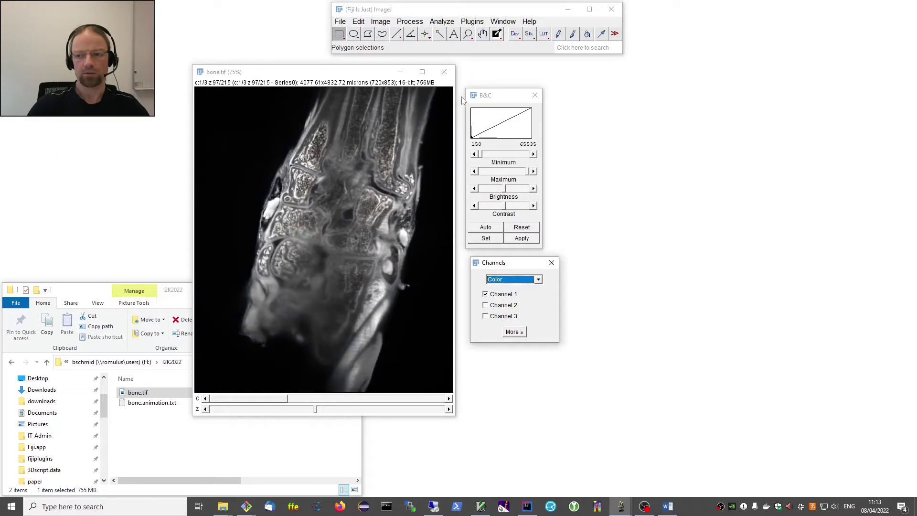
Set channel 1's display range to 3000–65535 by entering minimum 3000.
left_click(484, 119)
left_click_drag(481, 158, 484, 160)
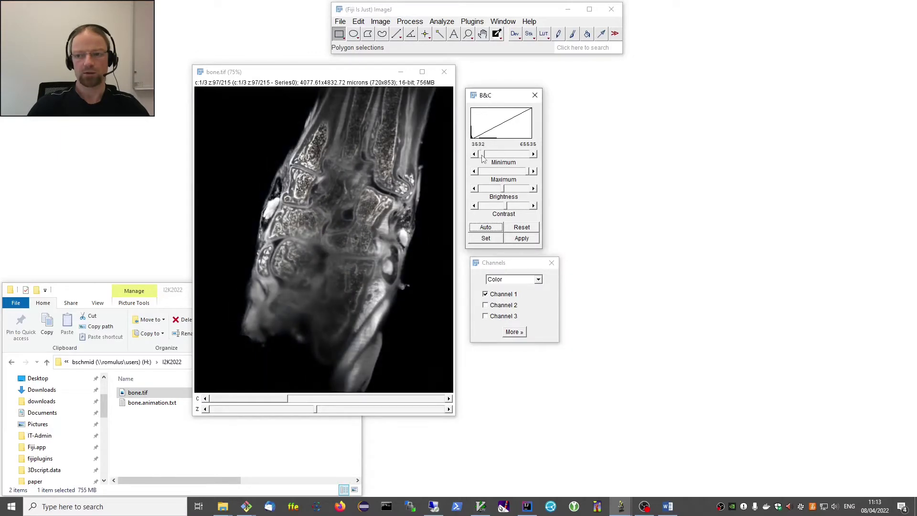
left_click(496, 240)
type("30")
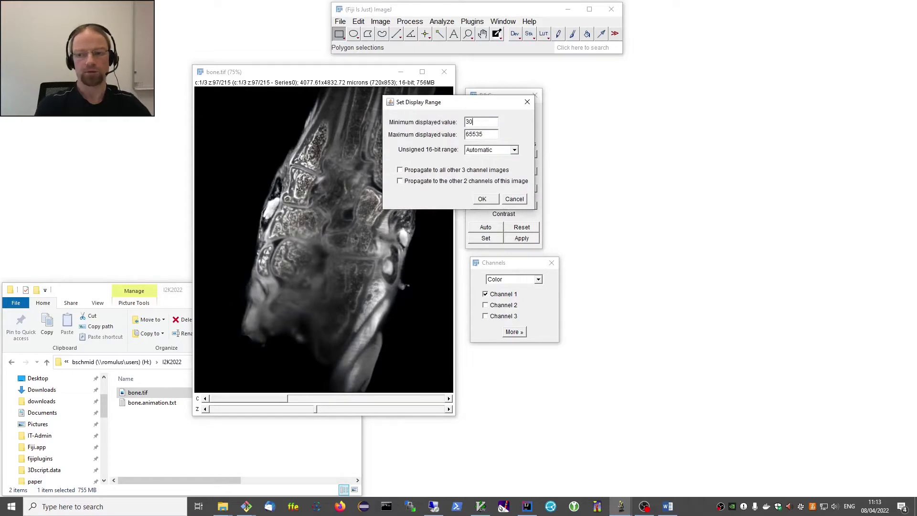
type("00")
key("Return")
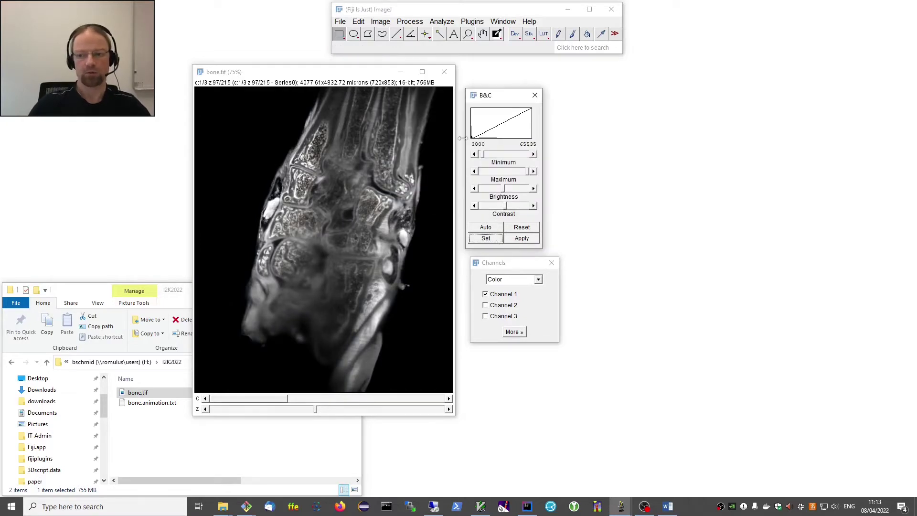
On channel 2, auto-adjust contrast, then set the display range to 3000–10000.
key("shift+period")
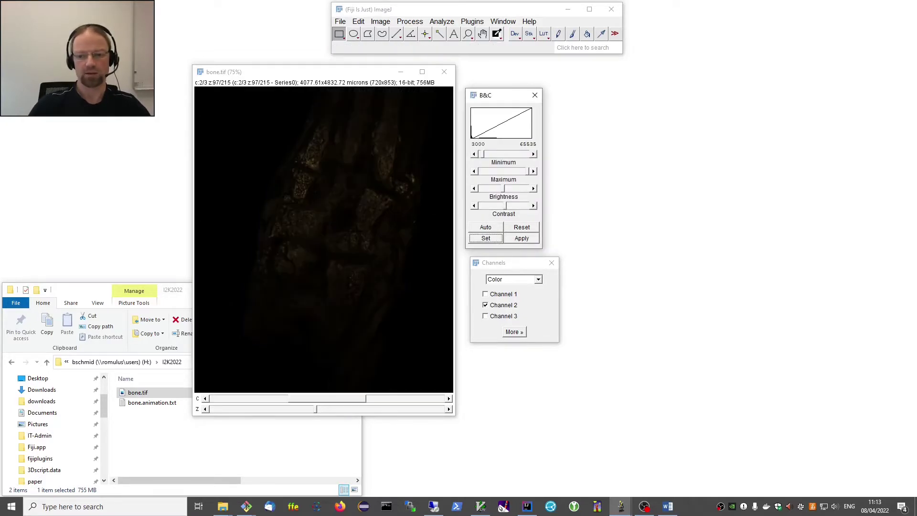
left_click(486, 227)
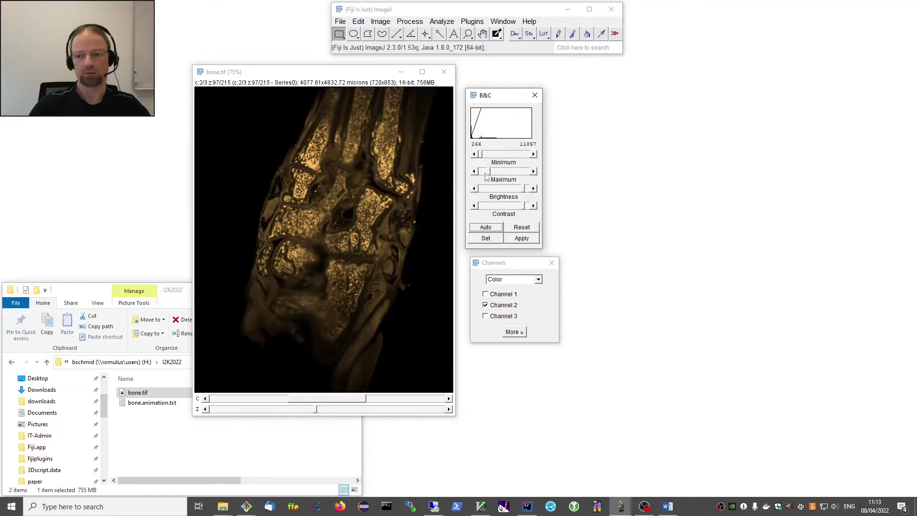
left_click_drag(489, 175, 495, 175)
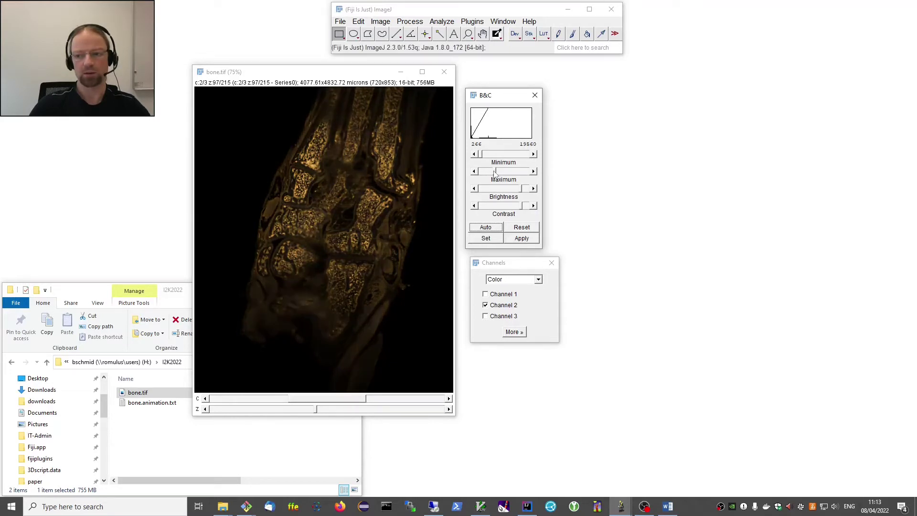
left_click(486, 239)
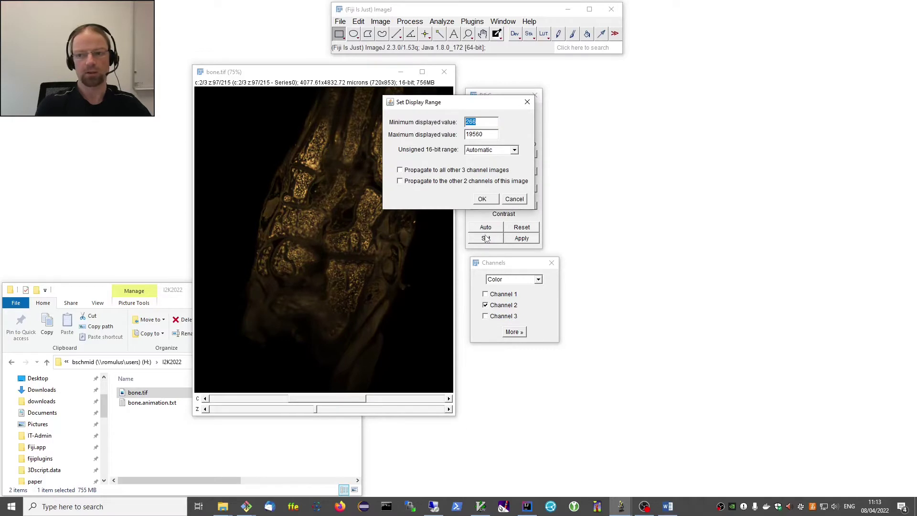
type("3000")
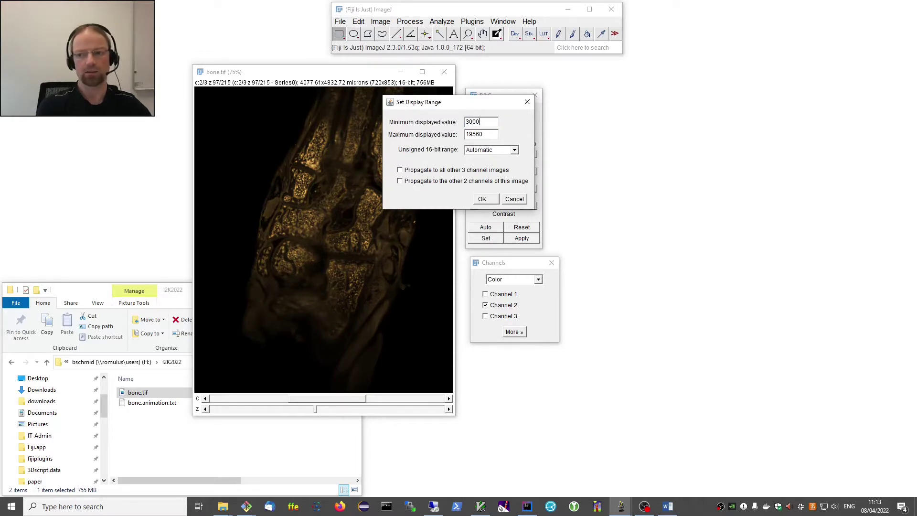
key("Tab")
type("10000")
key("Return")
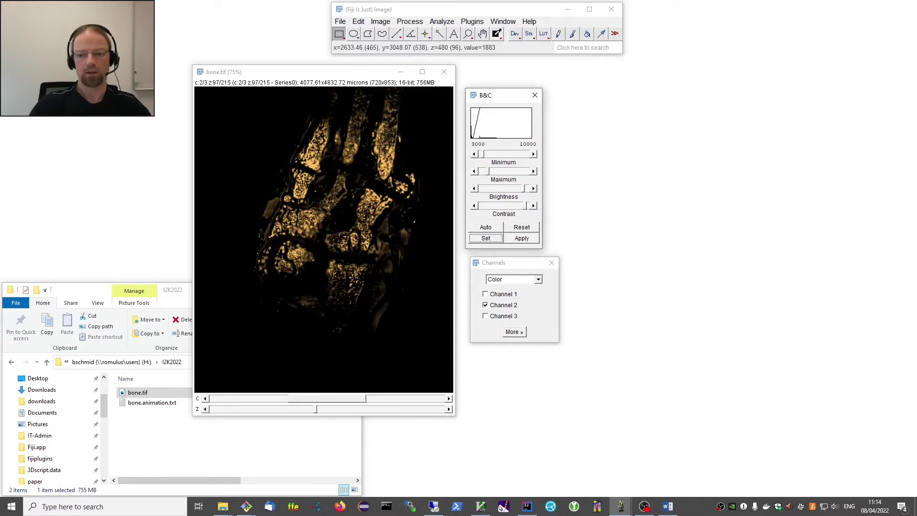
key("Right")
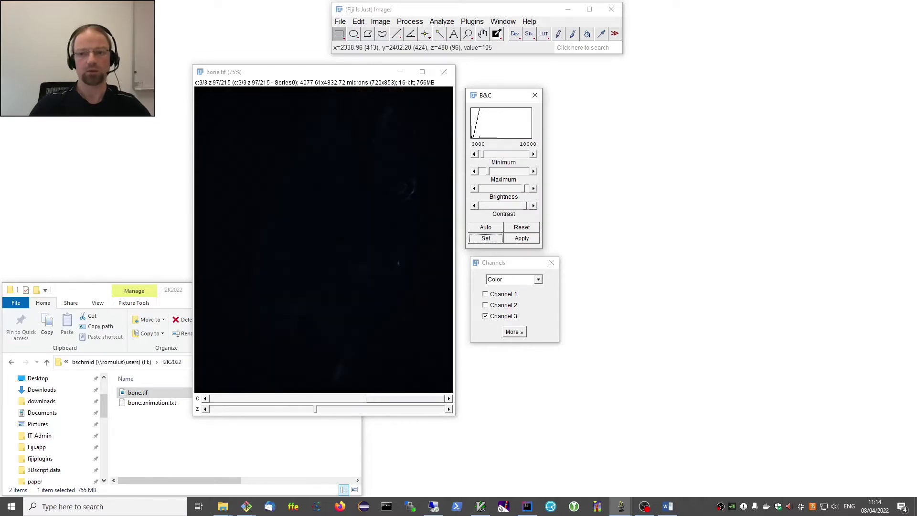
Auto-adjust and reset channel 3, then set its display range to 110–130.
left_click(487, 227)
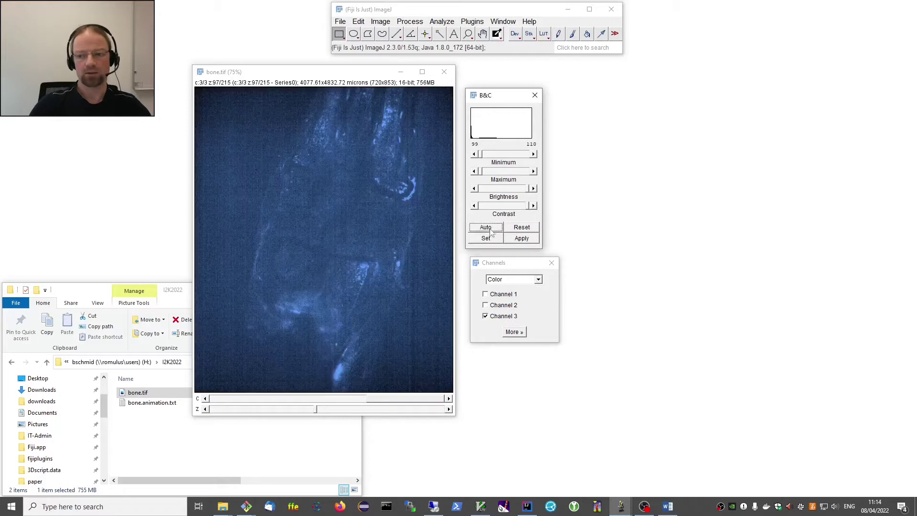
left_click(495, 156)
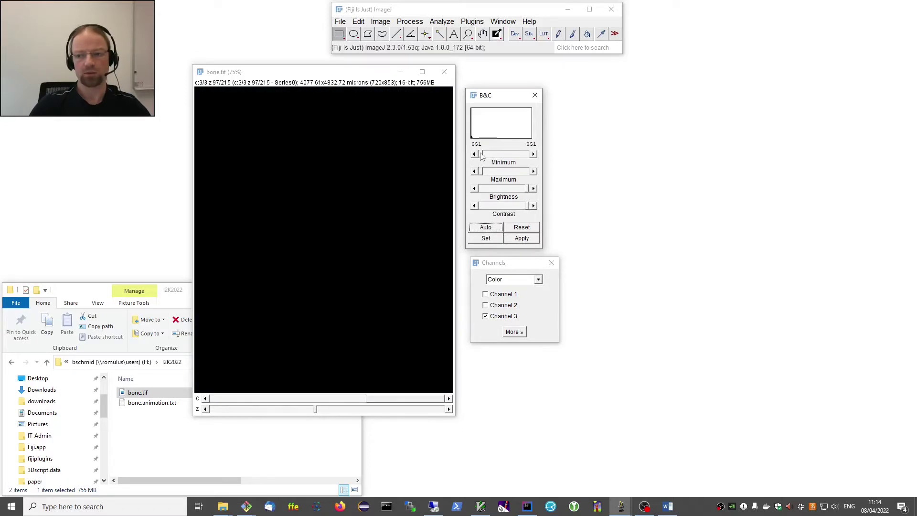
left_click_drag(481, 157, 477, 157)
left_click(520, 228)
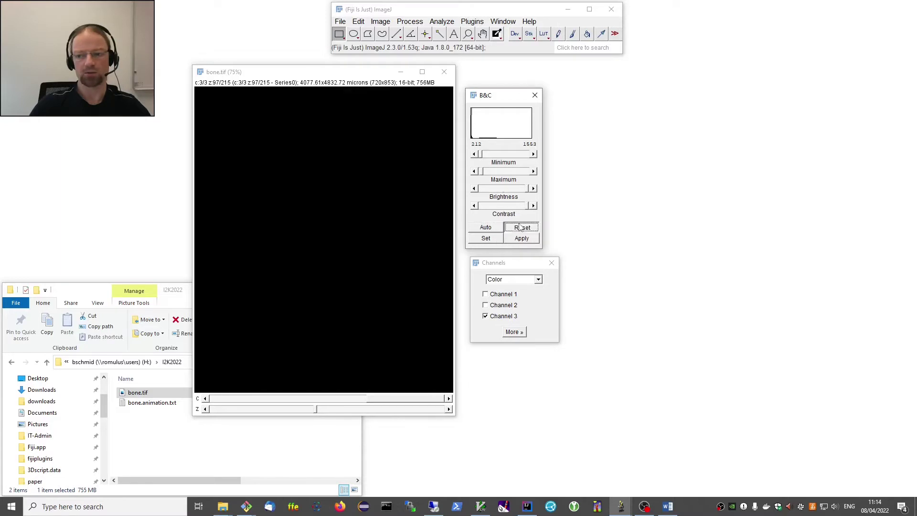
left_click(489, 239)
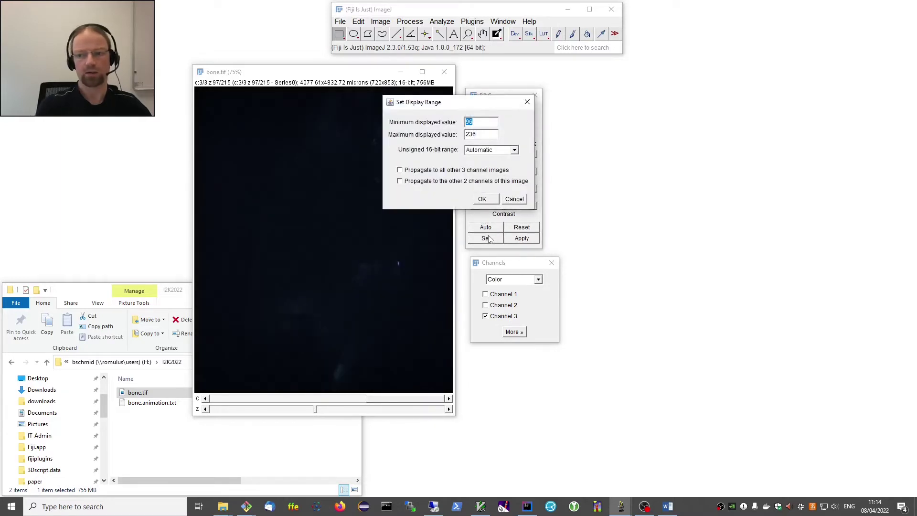
type("110")
key("Tab")
type("13")
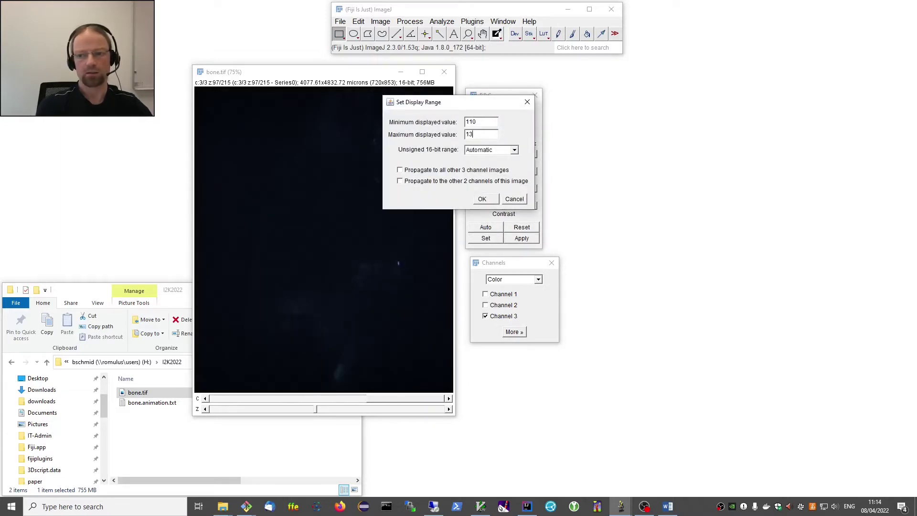
type("0")
key("Return")
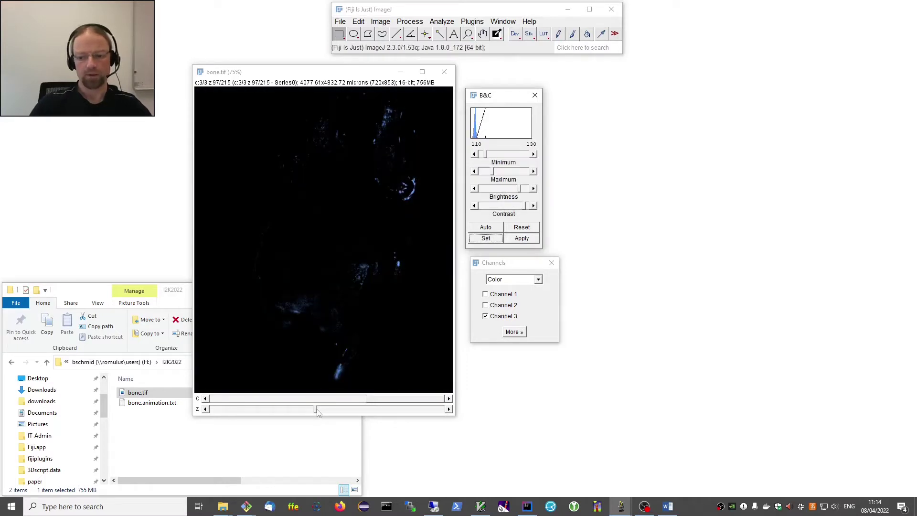
Move deeper in the stack, close the Channels window, and shift the image window left.
left_click_drag(317, 412, 353, 403)
left_click(551, 263)
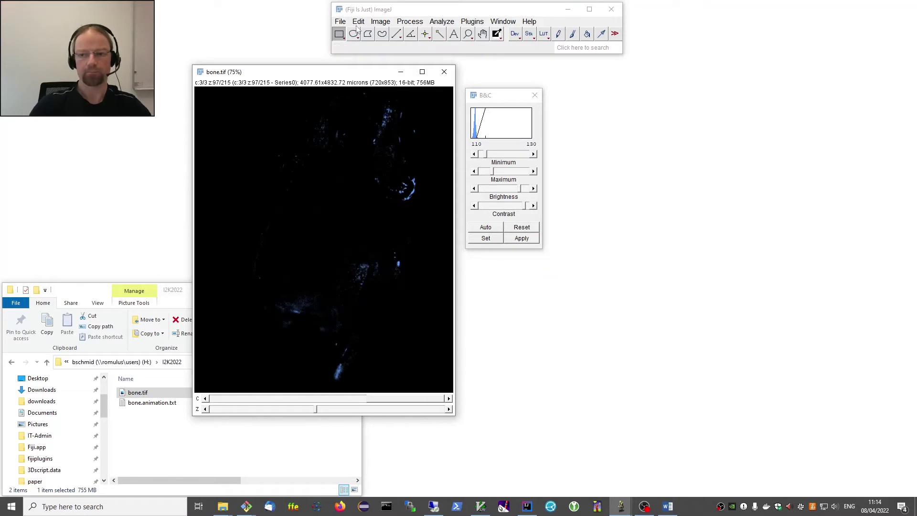
left_click_drag(349, 75, 158, 156)
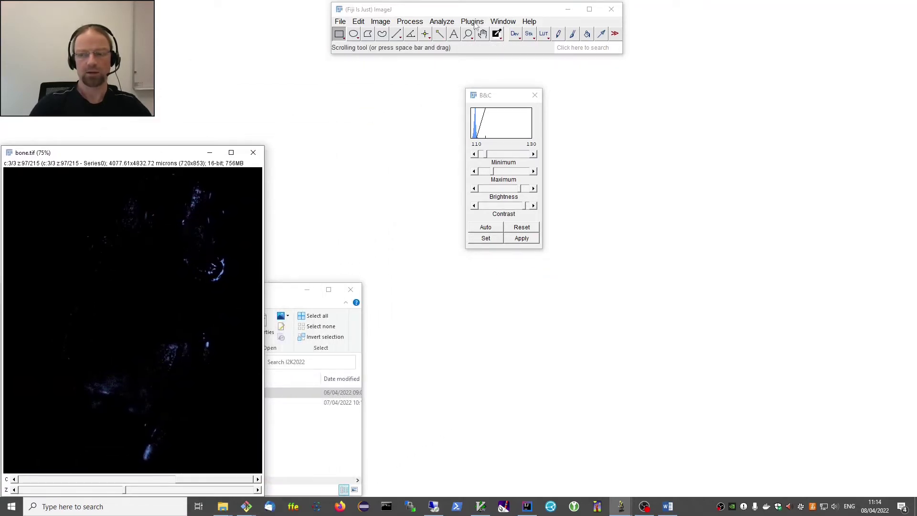
Launch Plugins > 3D script > Interactive Animation on bone.tif.
left_click(473, 22)
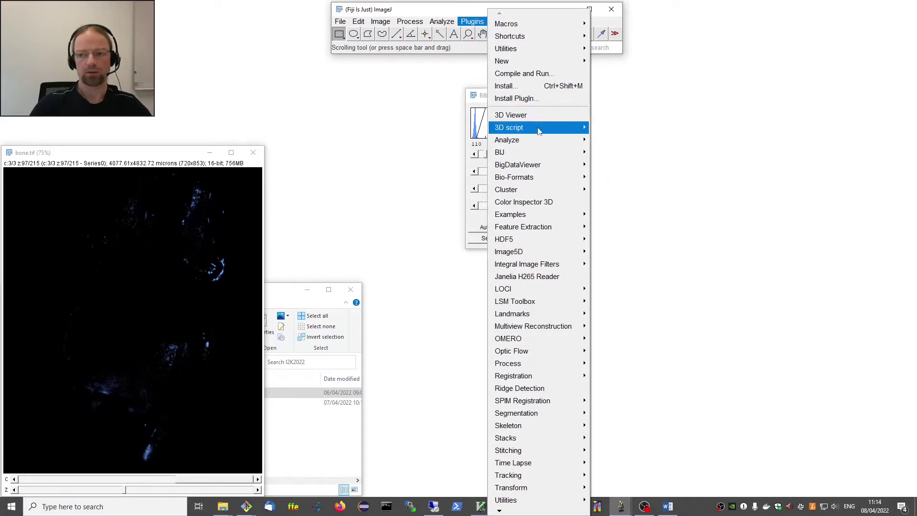
mouse_move(540, 128)
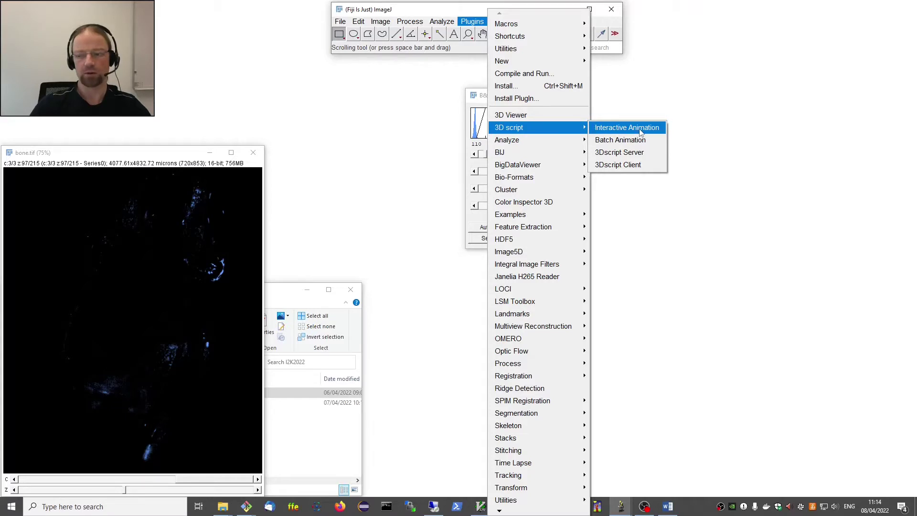
left_click(635, 131)
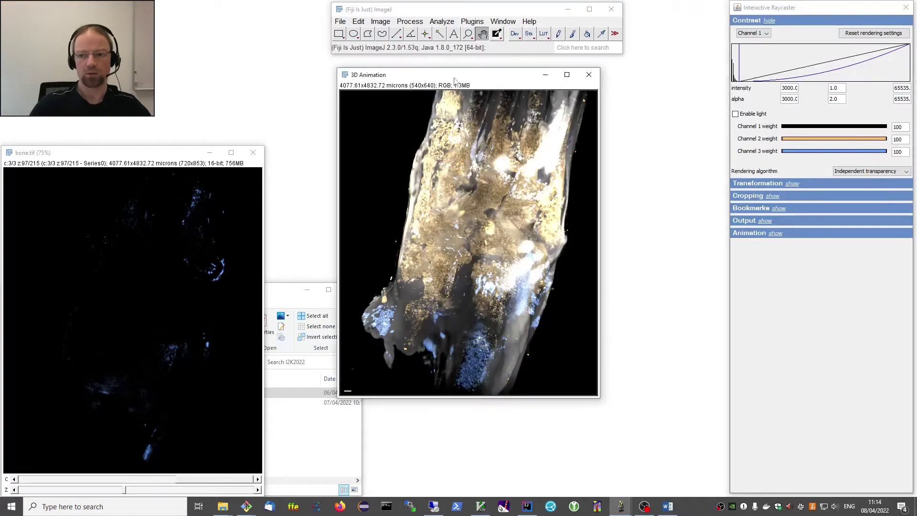
Rearrange the 3D Animation and B&C windows, then rotate and zoom the bone to a tilted view.
left_click_drag(454, 80, 397, 155)
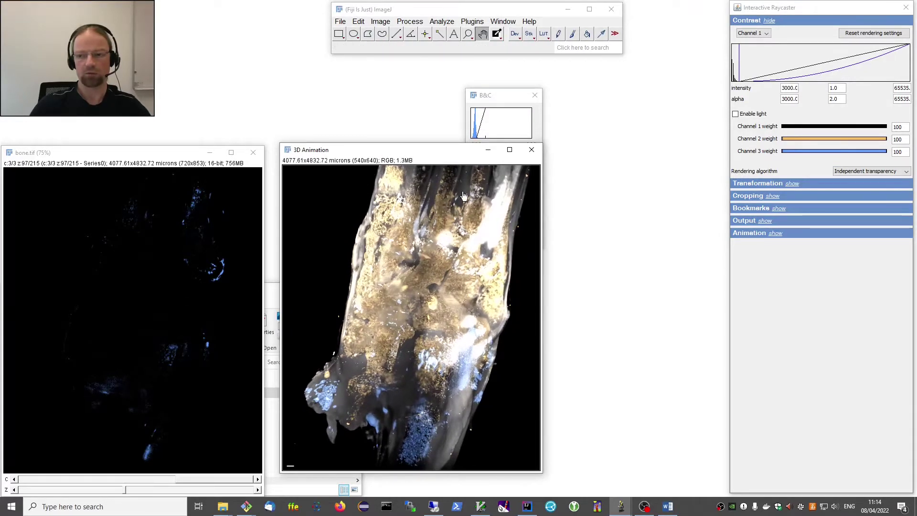
left_click_drag(497, 99, 597, 206)
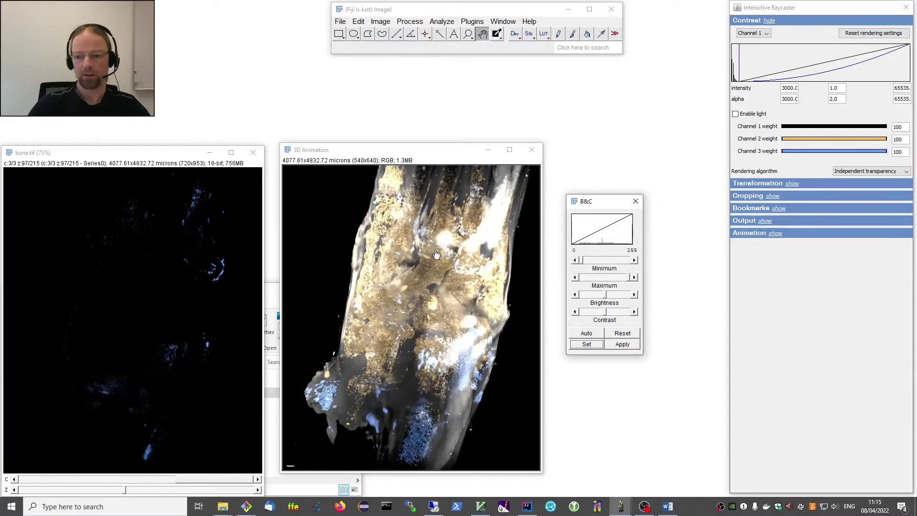
mouse_move(446, 211)
left_mouse_down()
mouse_move(441, 247)
mouse_move(449, 223)
left_mouse_up()
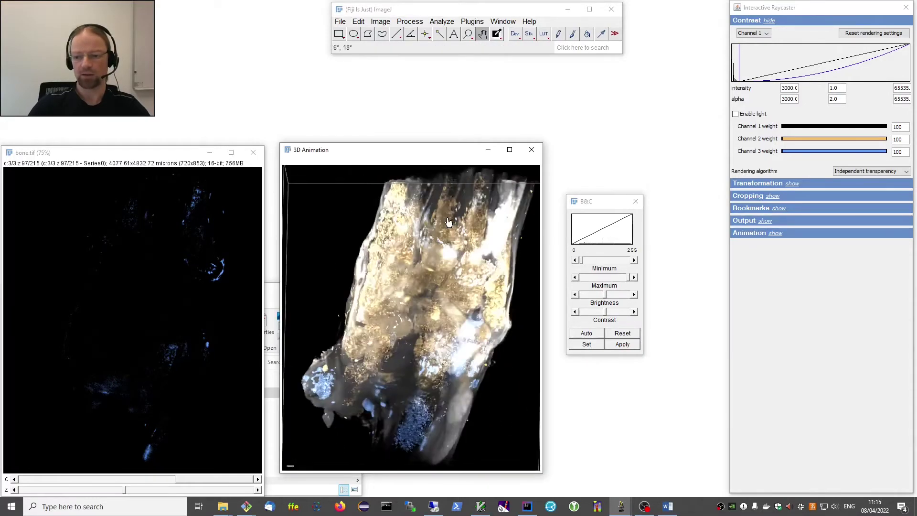
left_click_drag(436, 287, 350, 323)
scroll(424, 311, "down", 5)
scroll(423, 310, "up", 6)
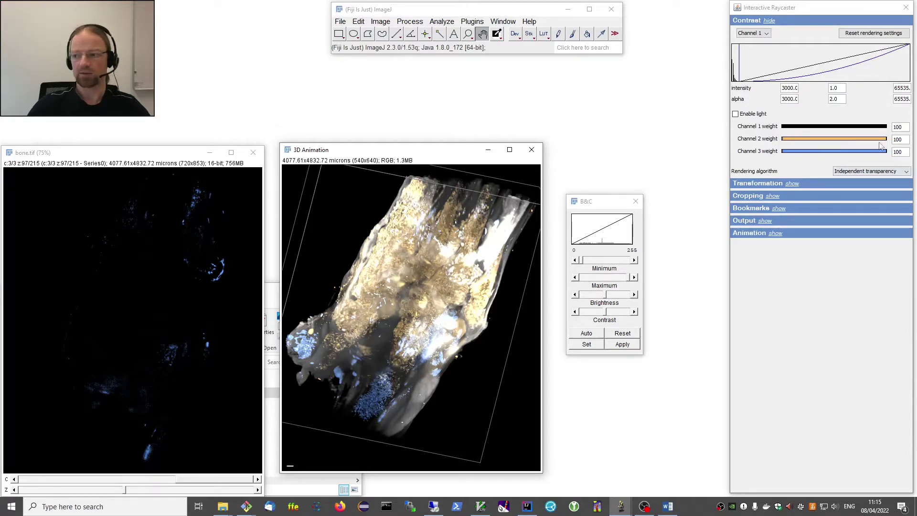
Drop channel 1's weight to 0 and restore it to 100.
left_click_drag(885, 127, 830, 128)
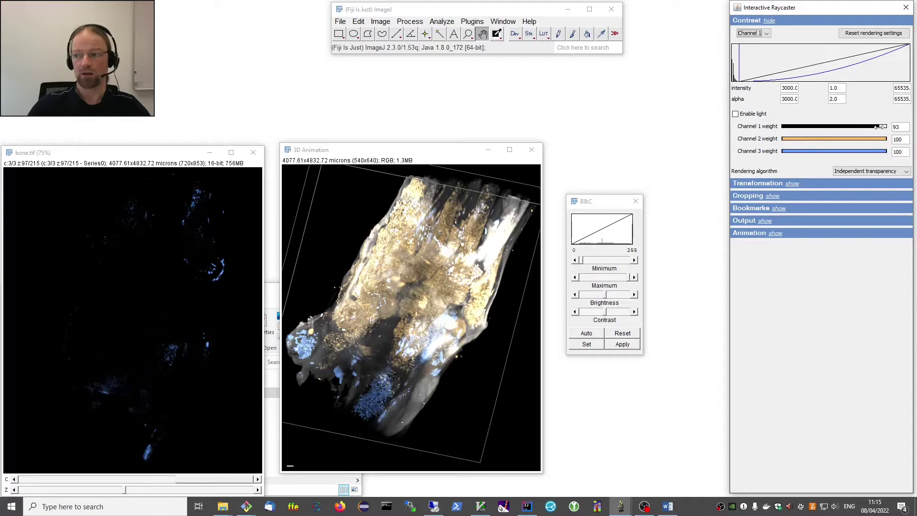
left_click_drag(880, 126, 725, 125)
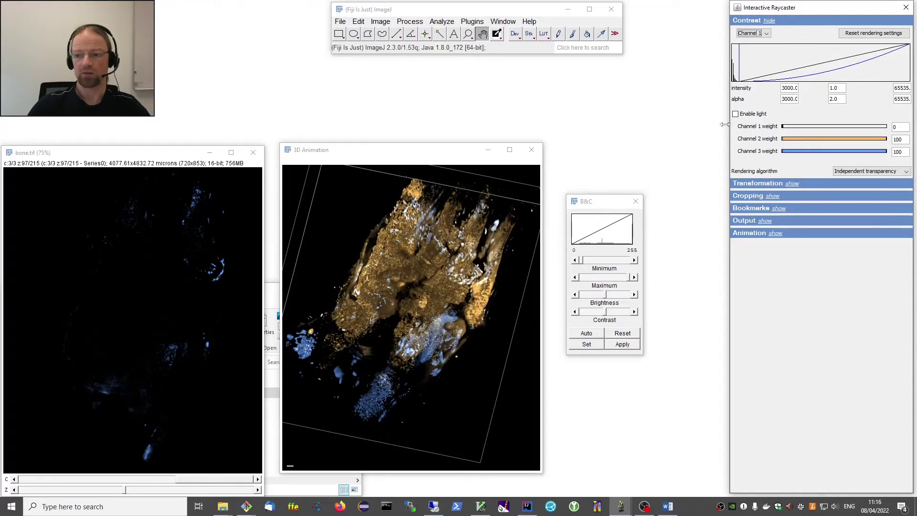
left_click_drag(783, 127, 889, 128)
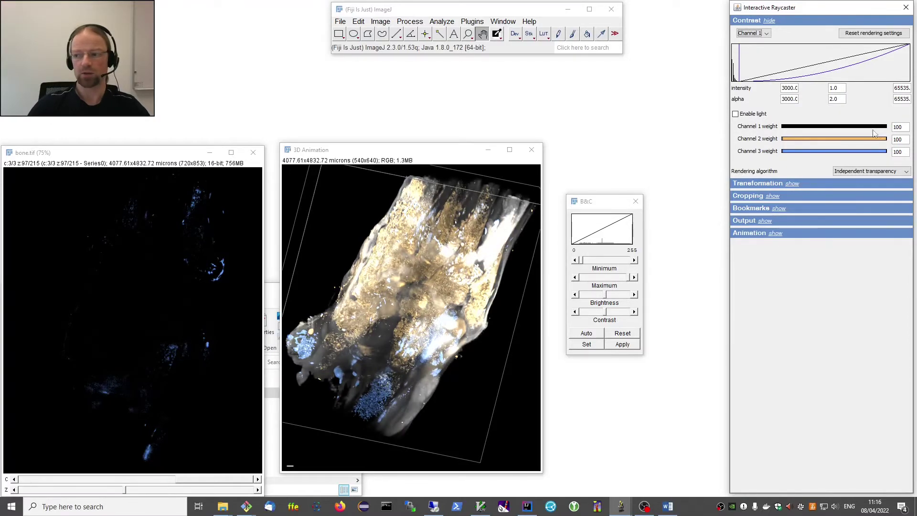
Try light green for channel 1 and a near-white background, then reset rendering settings.
left_click(829, 129)
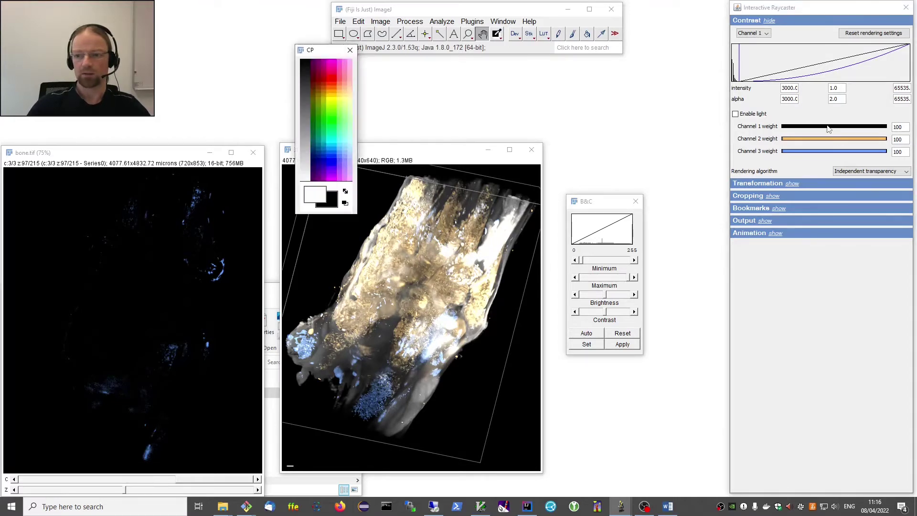
left_click(340, 113)
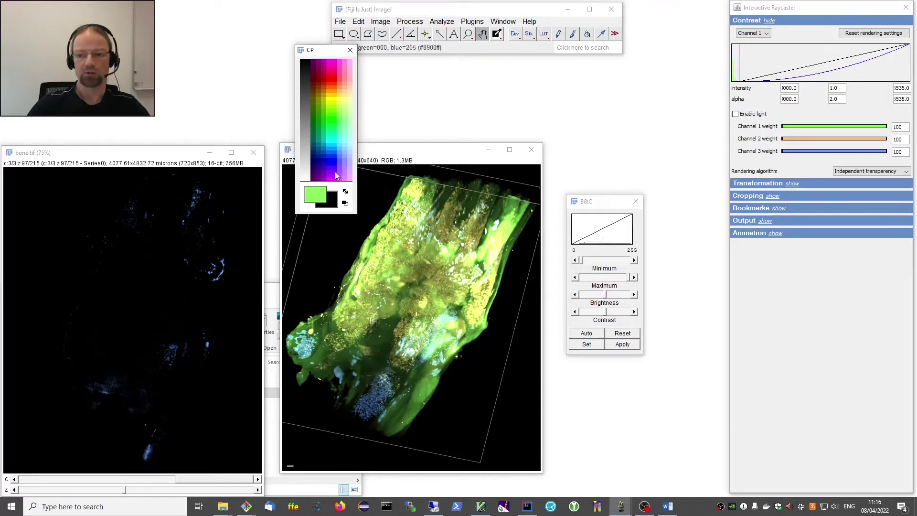
left_click(327, 203)
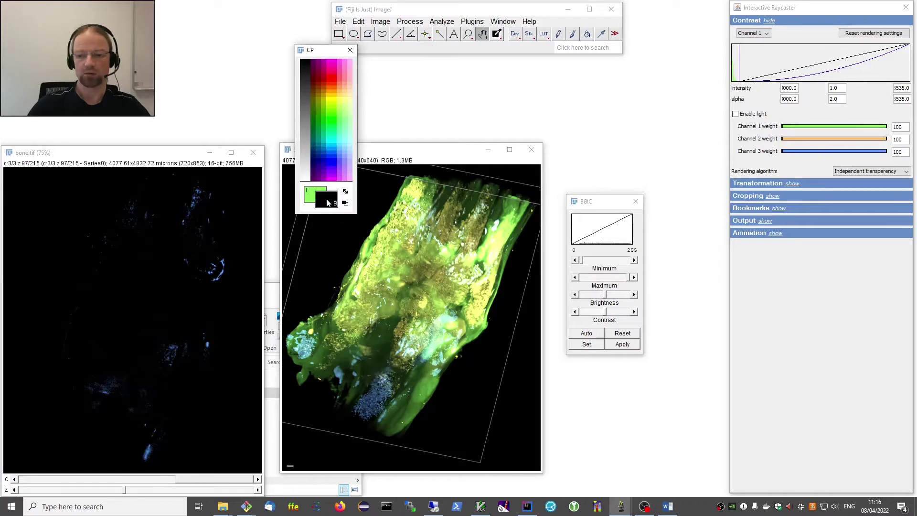
left_click(307, 164)
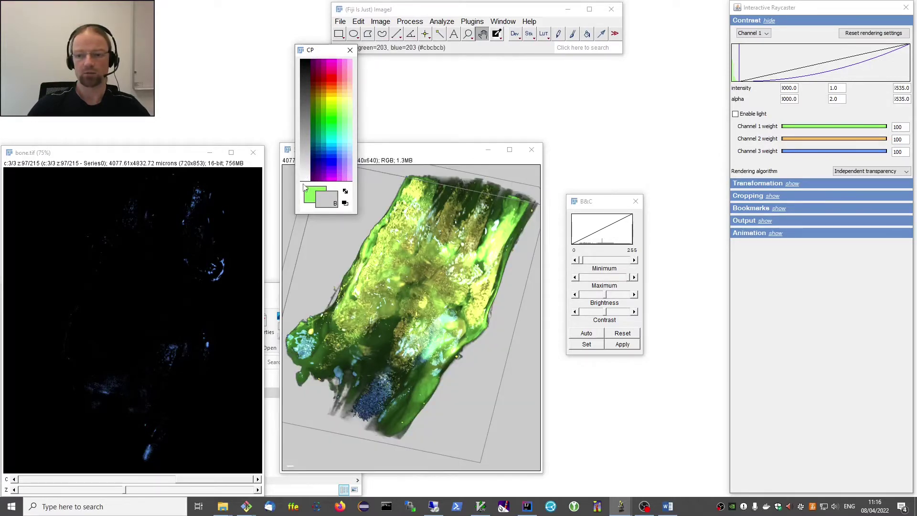
left_click(304, 181)
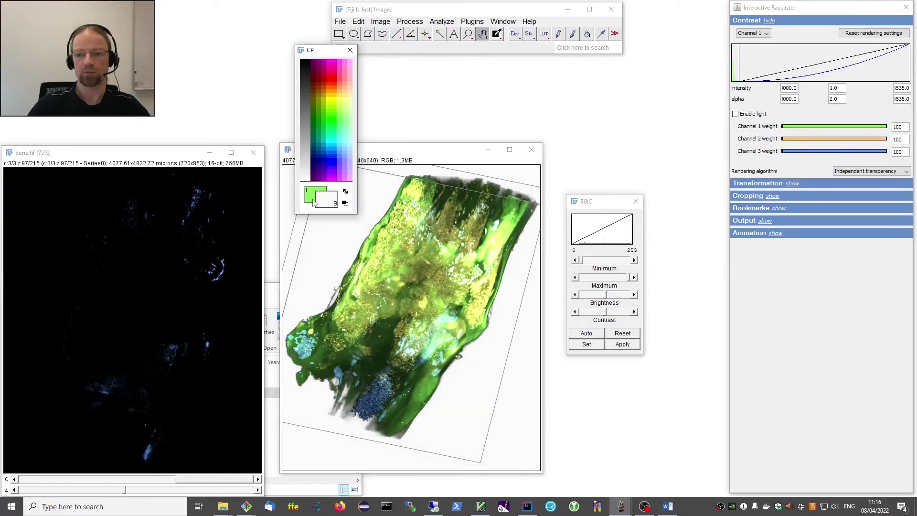
left_click(349, 50)
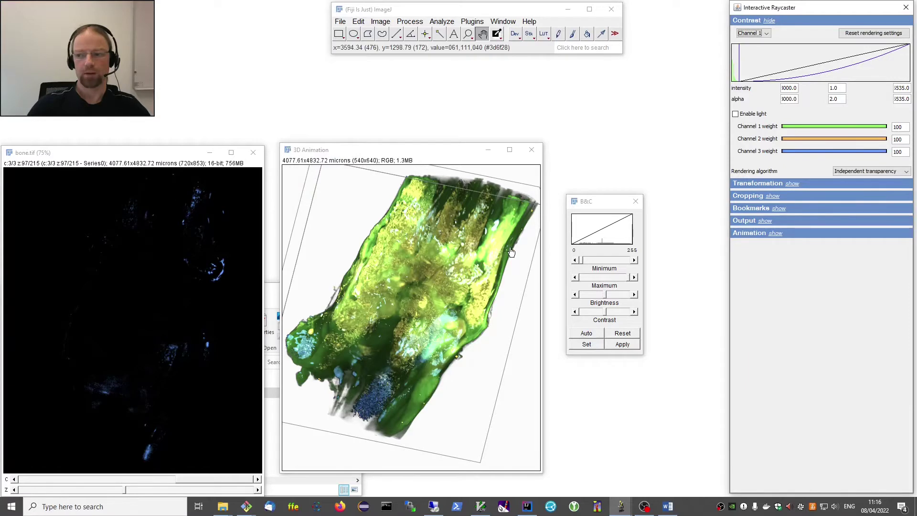
left_click(848, 40)
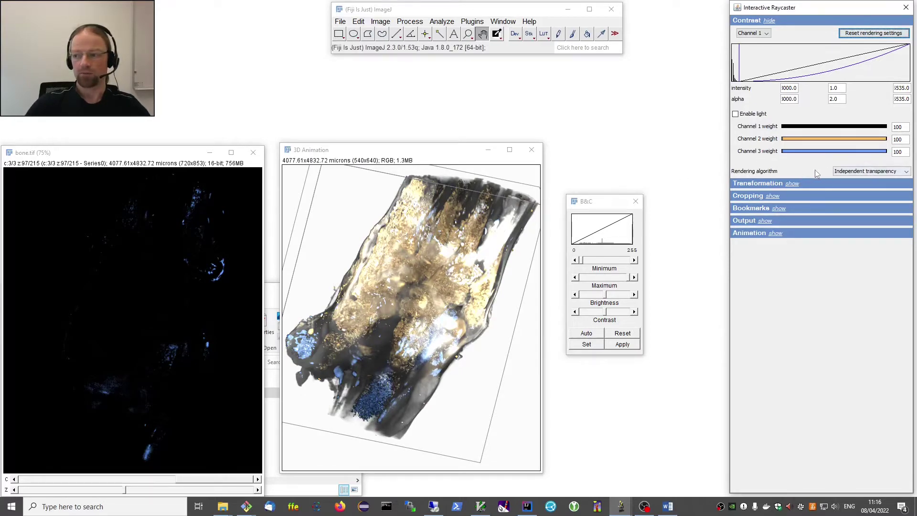
Compare Independent and Combined transparency rendering, settling on Combined transparency.
left_click(860, 172)
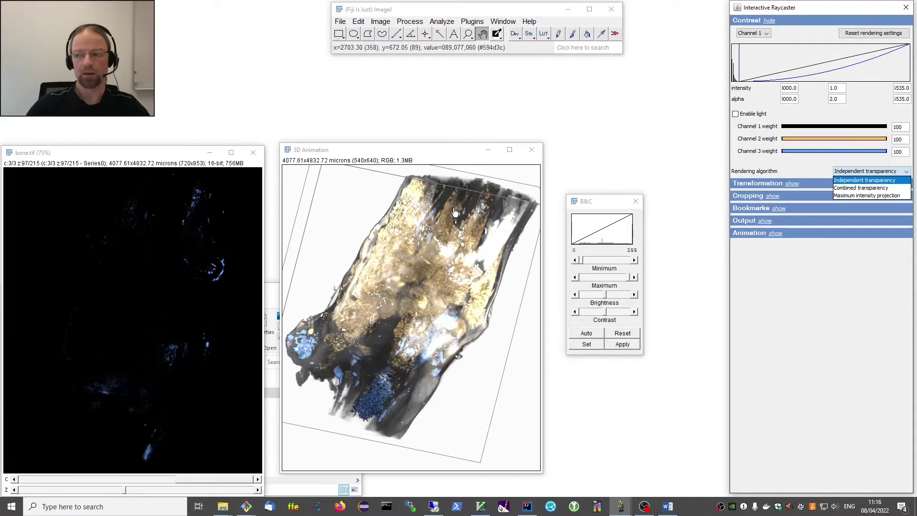
left_click(874, 173)
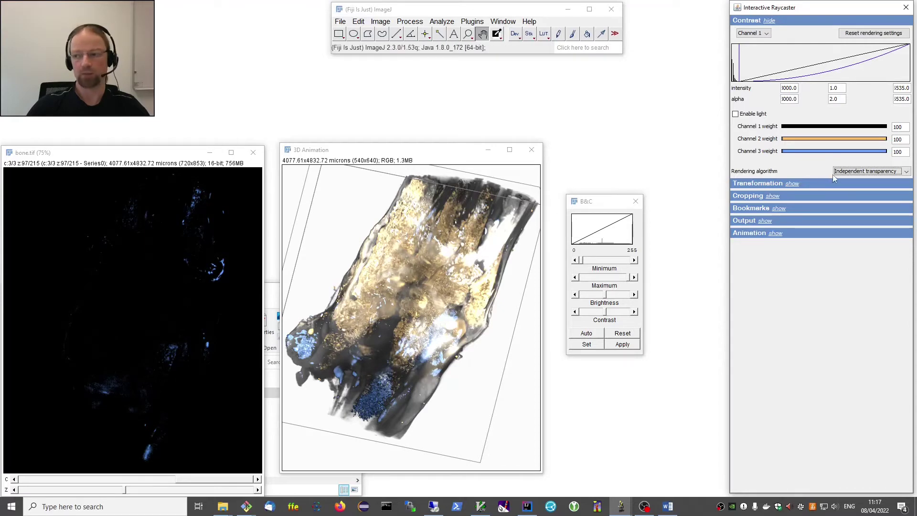
left_click(851, 173)
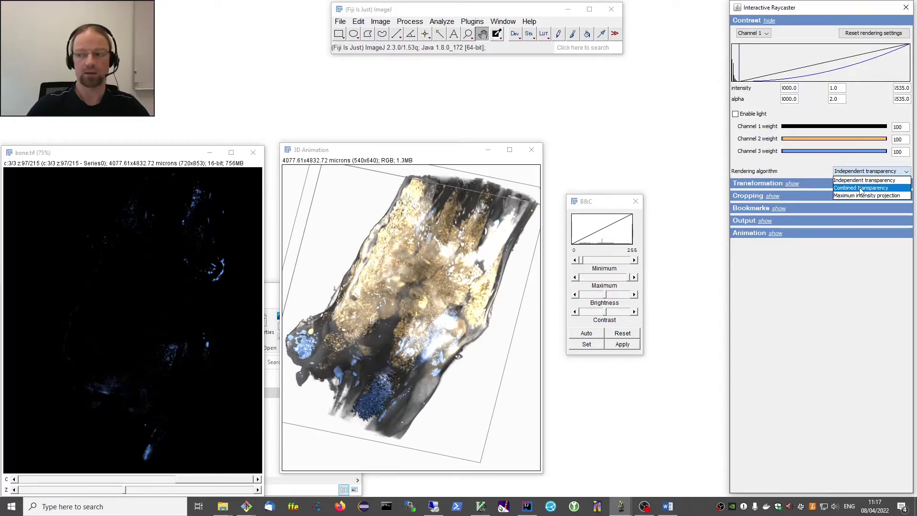
left_click(861, 188)
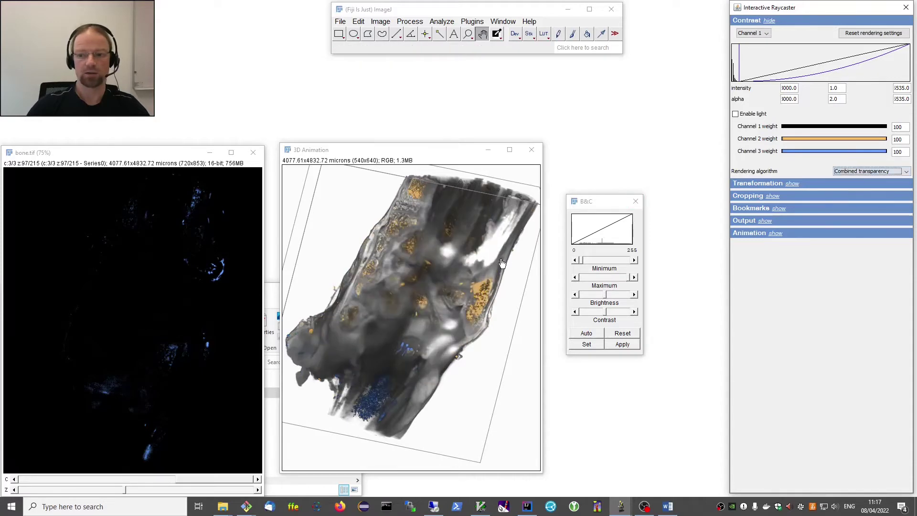
left_click_drag(502, 265, 456, 305)
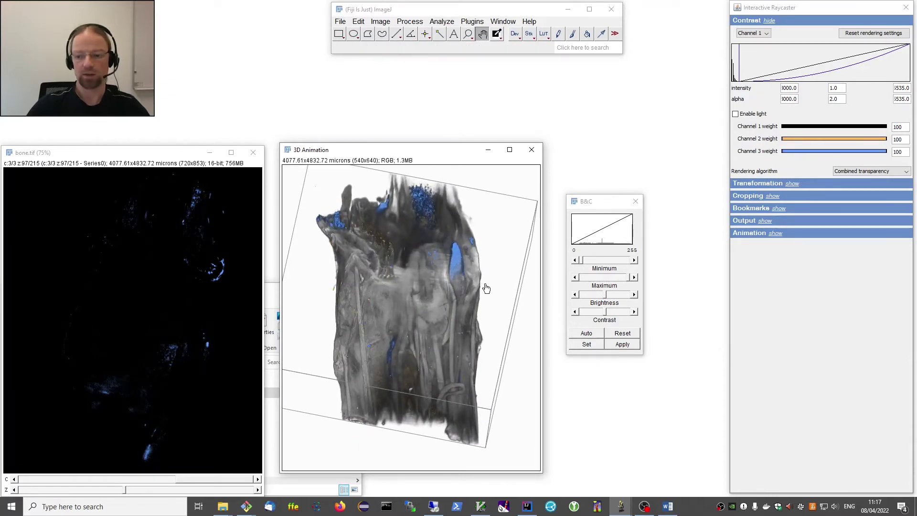
left_click(859, 173)
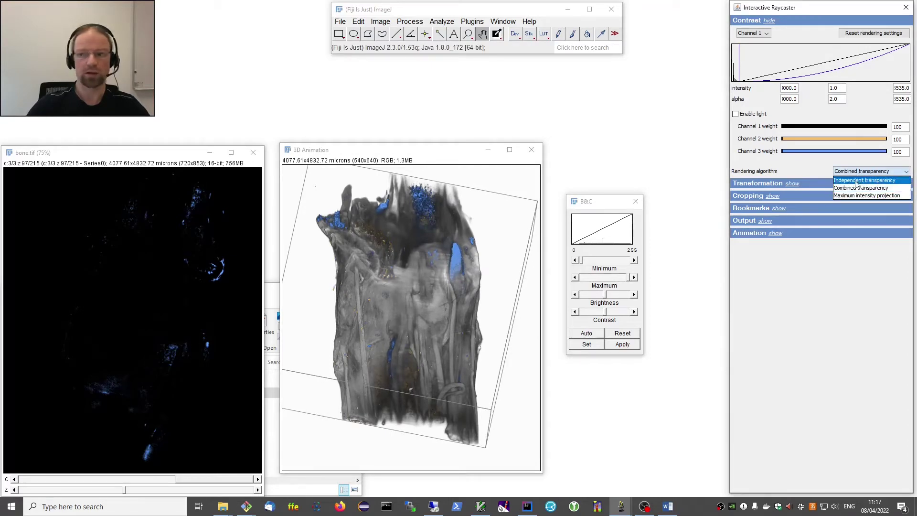
left_click(860, 181)
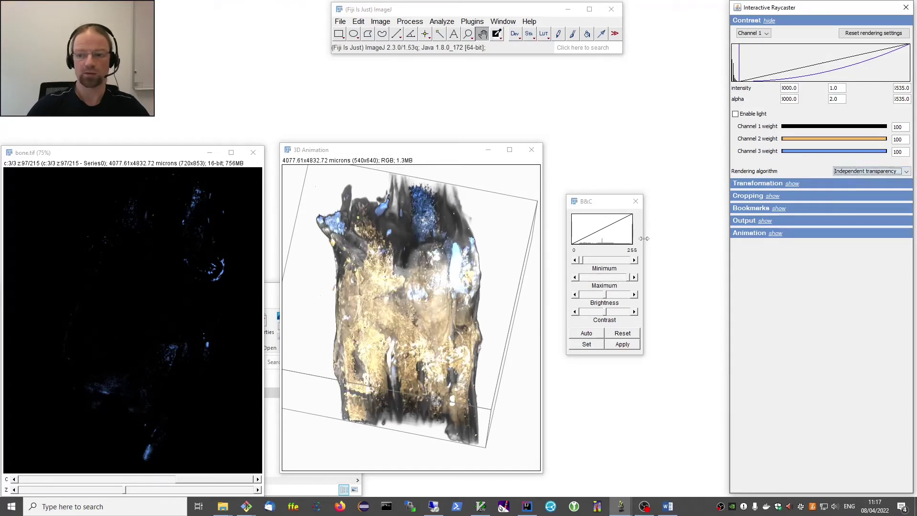
left_click(839, 172)
left_click(856, 189)
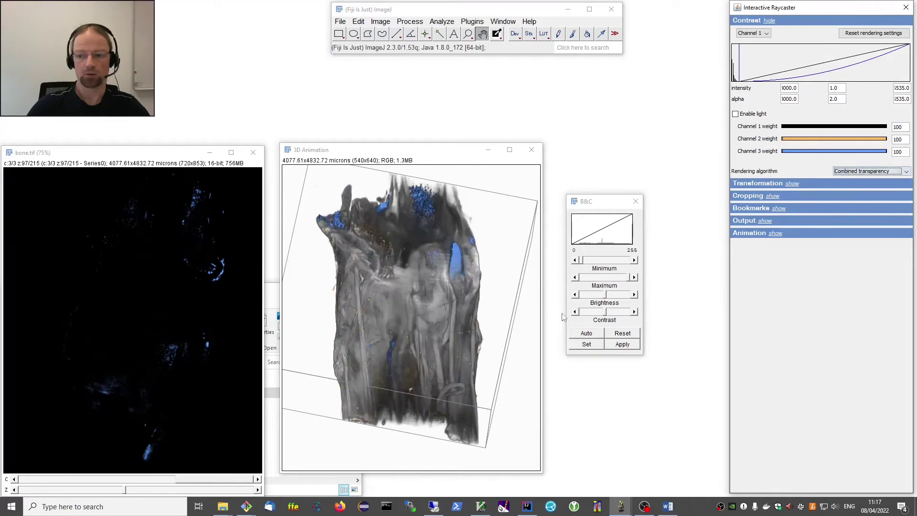
left_click_drag(488, 353, 479, 335)
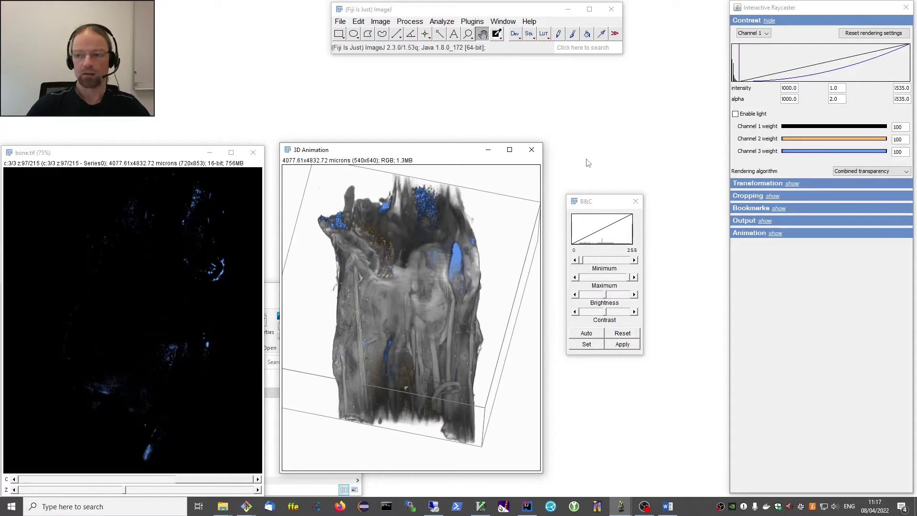
Check channel 1's intensity min and max, raise the B&C window, and show channel 1.
left_click(783, 89)
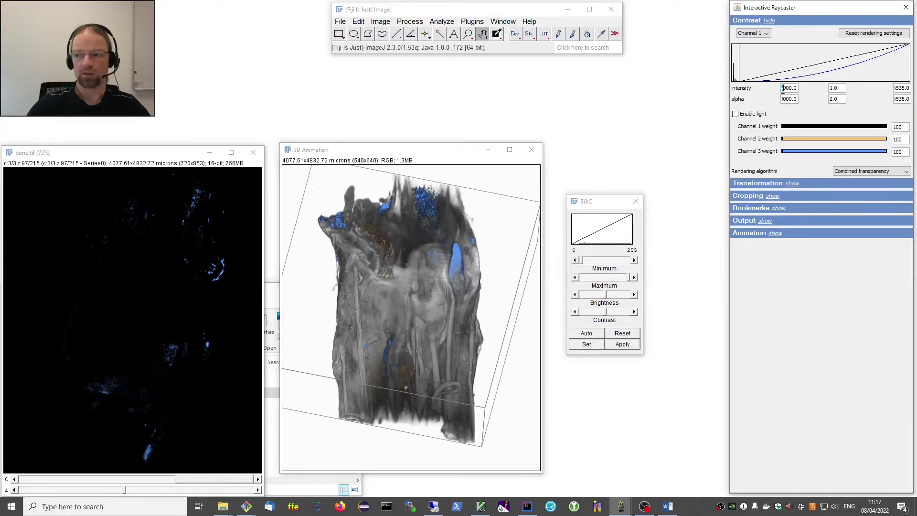
key("Home")
left_click(895, 89)
left_click(601, 207)
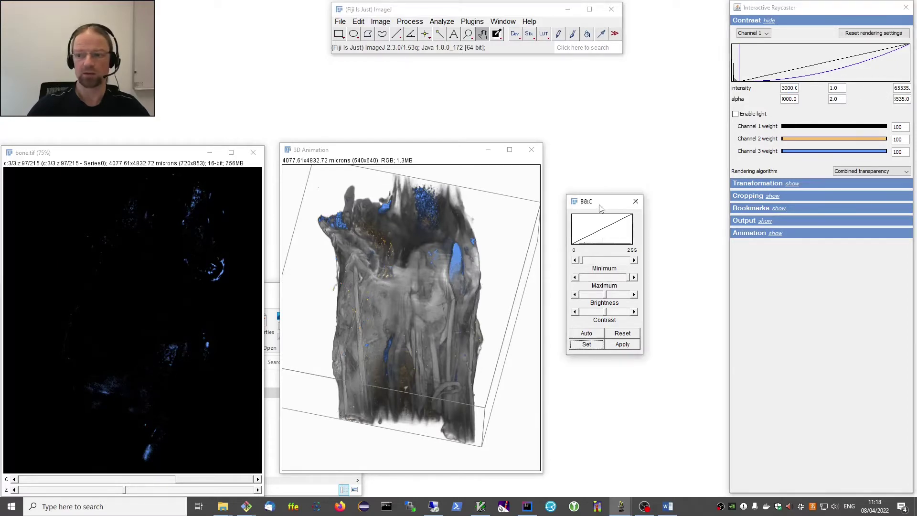
left_click_drag(601, 207, 604, 186)
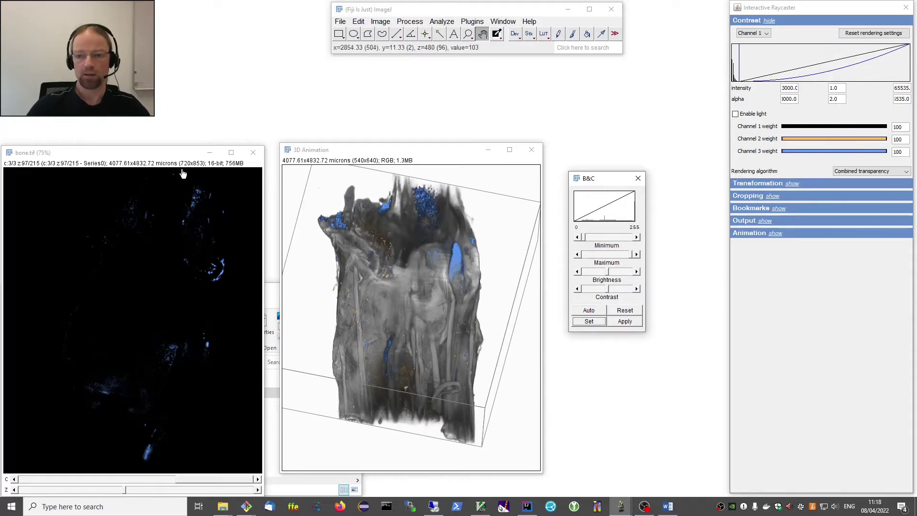
key("period")
left_click(163, 211)
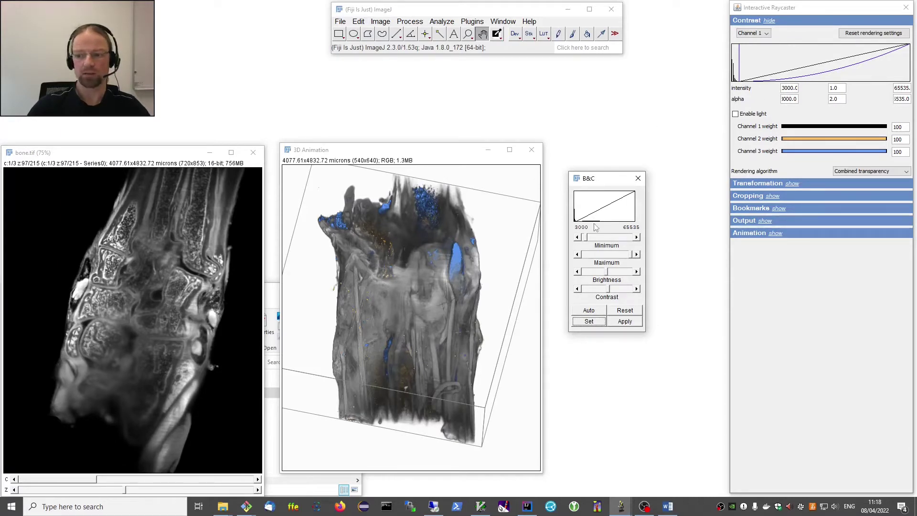
left_click_drag(595, 186, 588, 174)
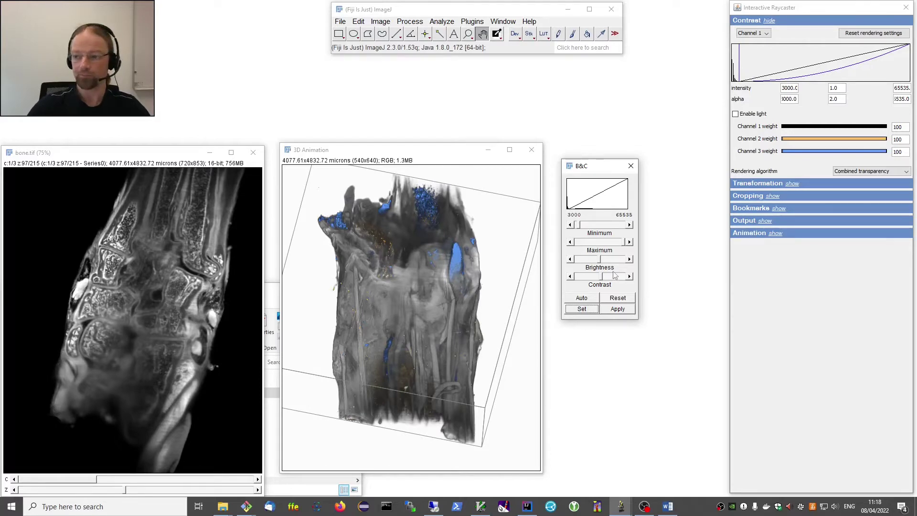
left_click(786, 88)
left_click(903, 88)
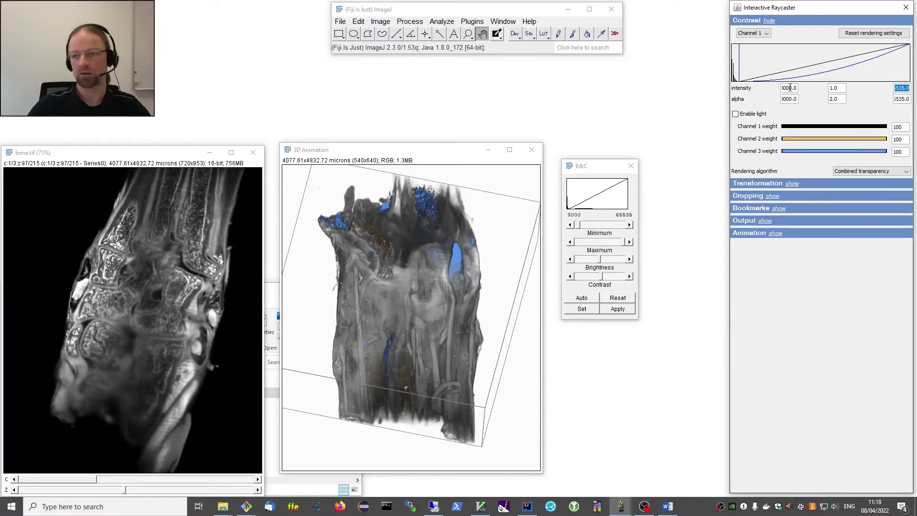
left_click(594, 167)
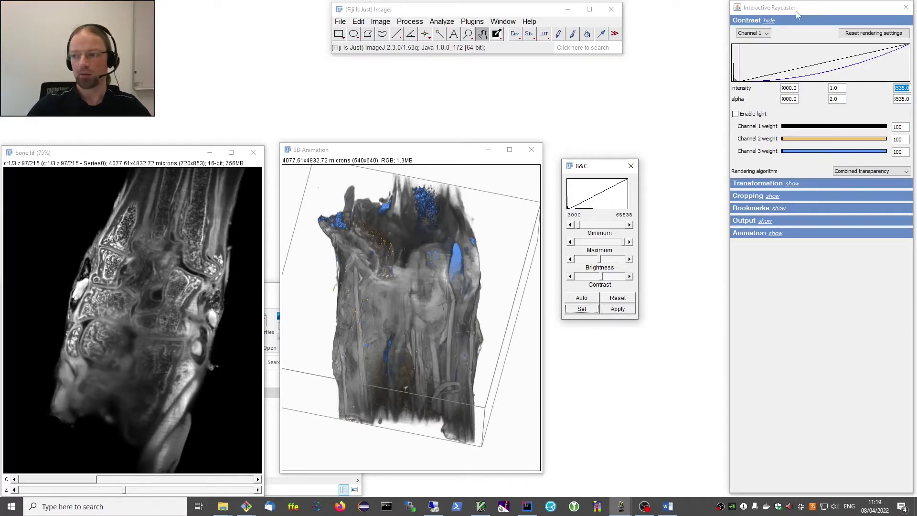
left_click(841, 91)
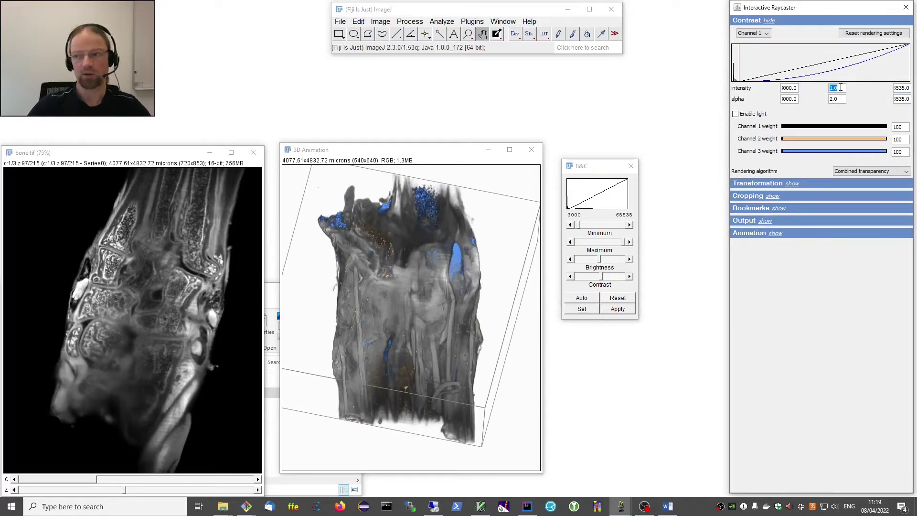
type("0.5")
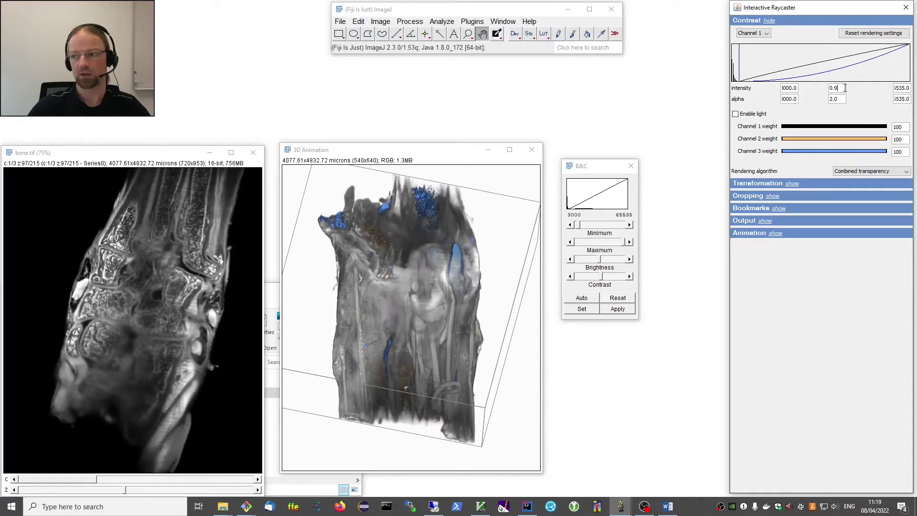
key("Return")
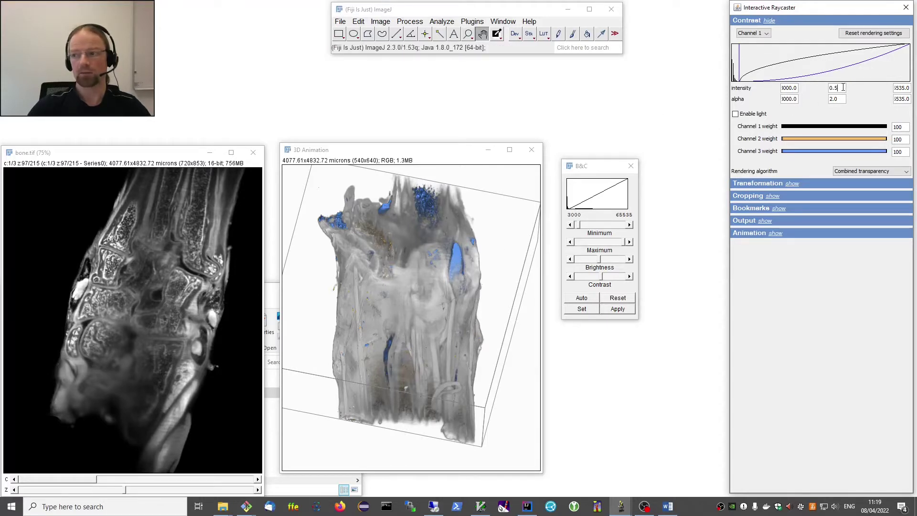
key("BackSpace")
type("1")
scroll(843, 87, "up", 9)
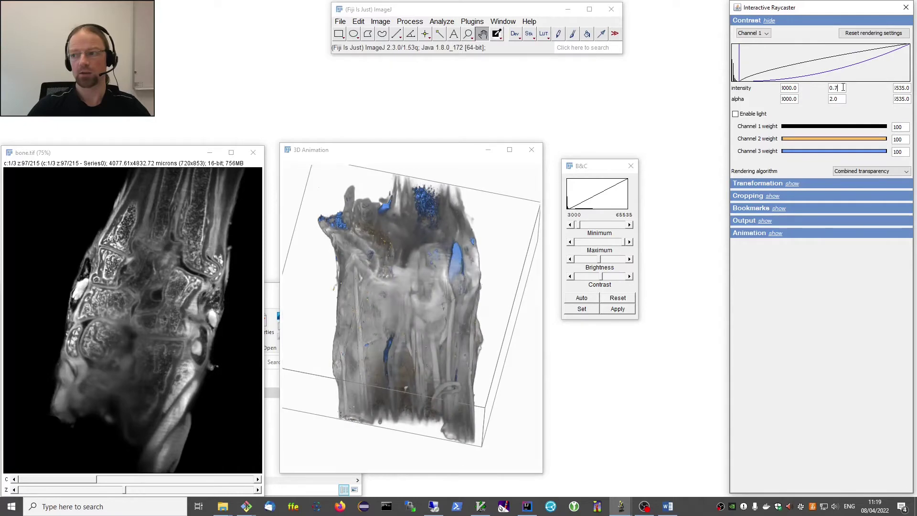
scroll(843, 88, "up", 1)
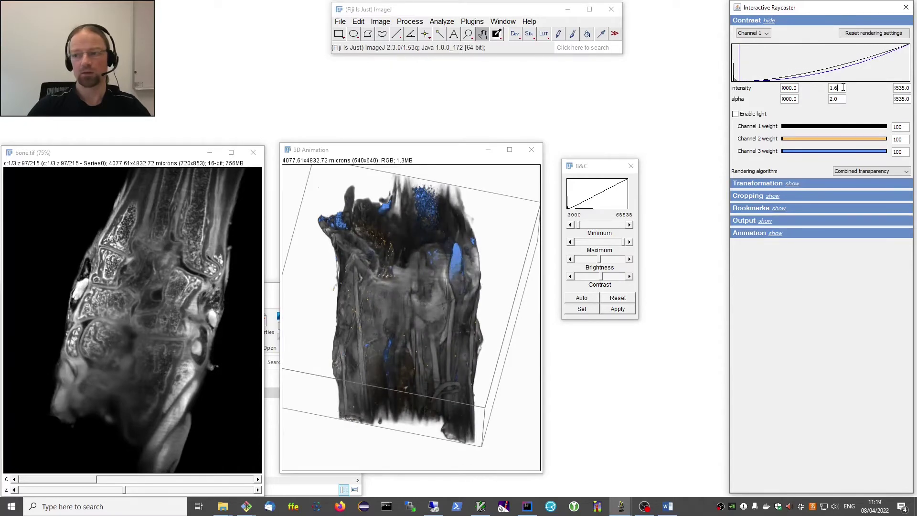
scroll(843, 87, "down", 1)
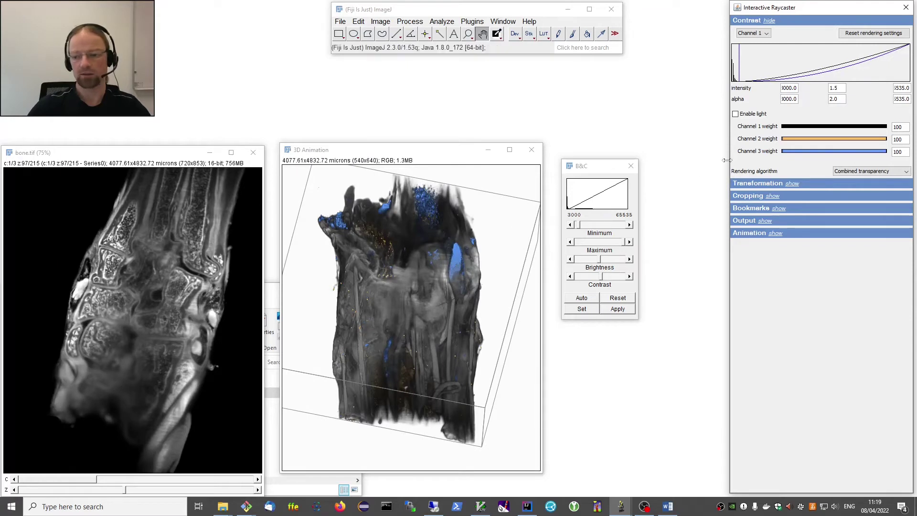
scroll(841, 88, "down", 5)
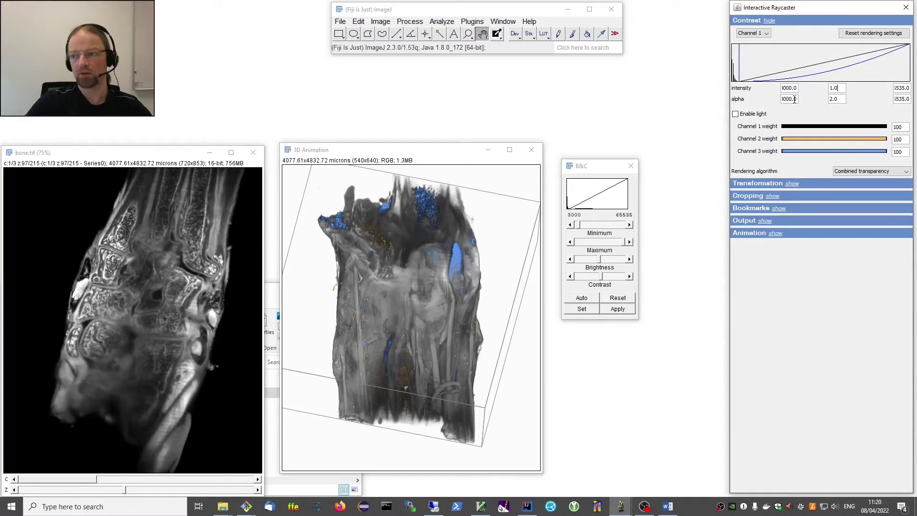
double_click(794, 99)
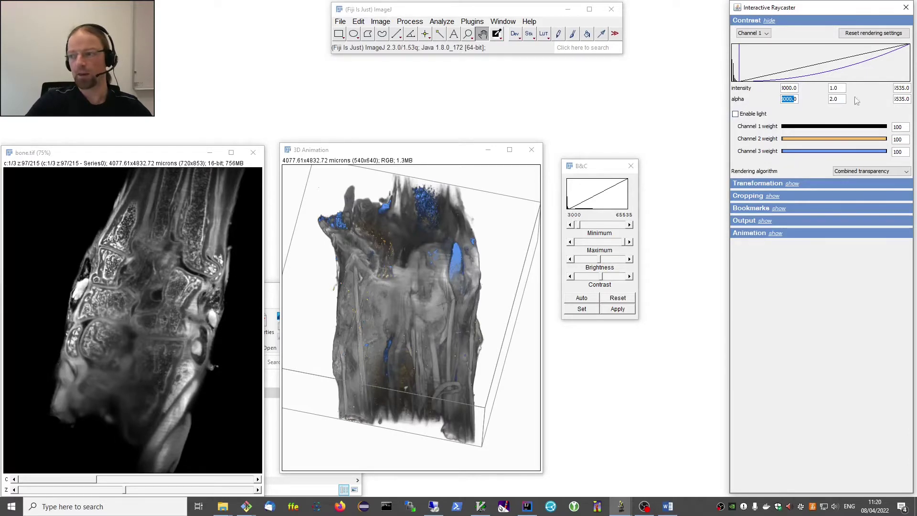
left_click(902, 99)
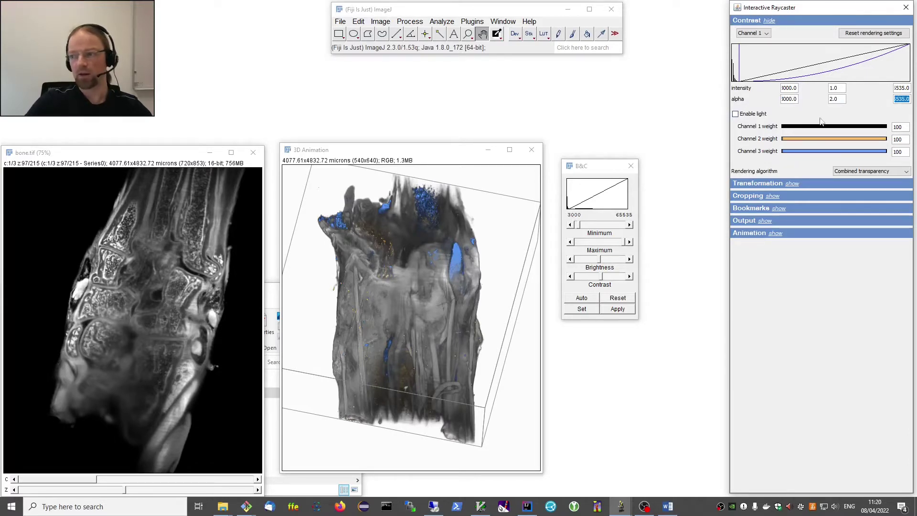
left_click(836, 99)
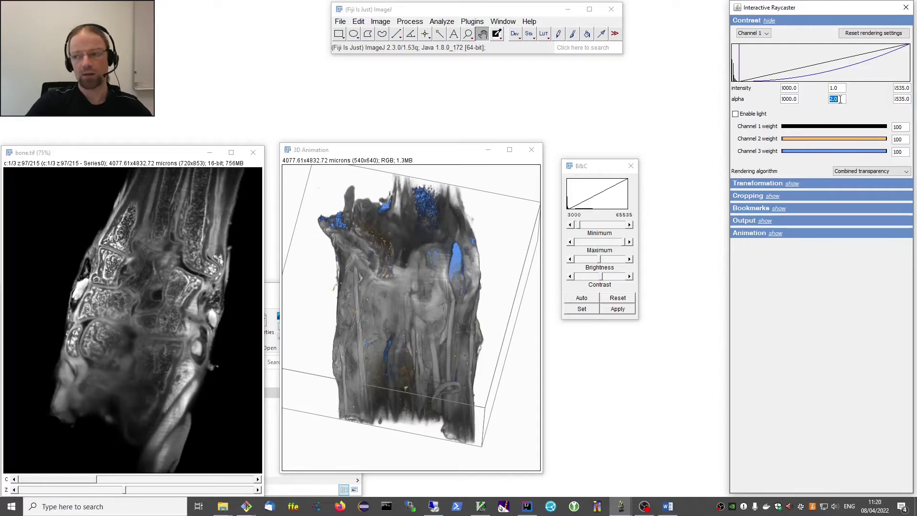
left_click(831, 99)
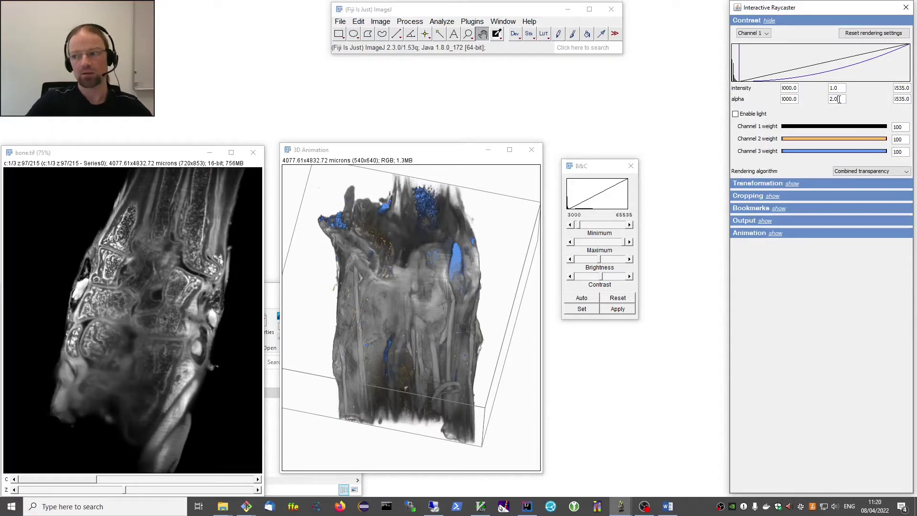
key("BackSpace")
type("7")
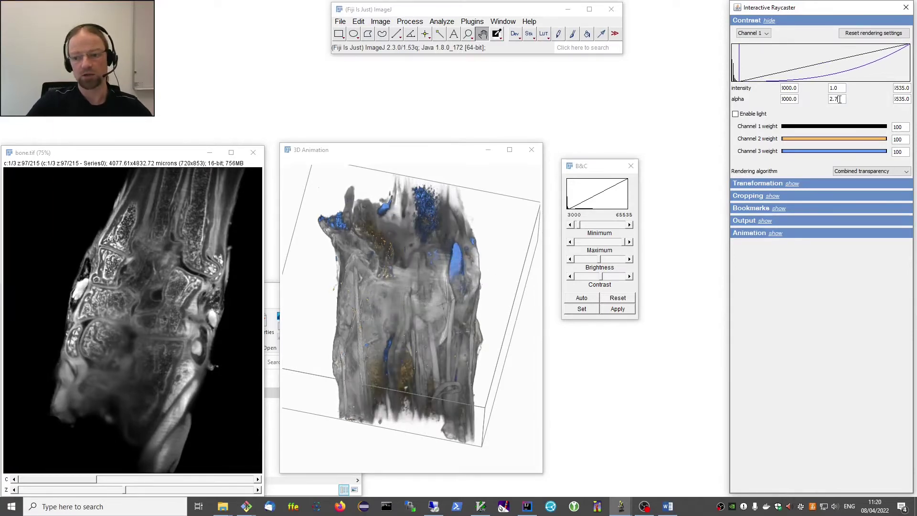
scroll(840, 99, "down", 8)
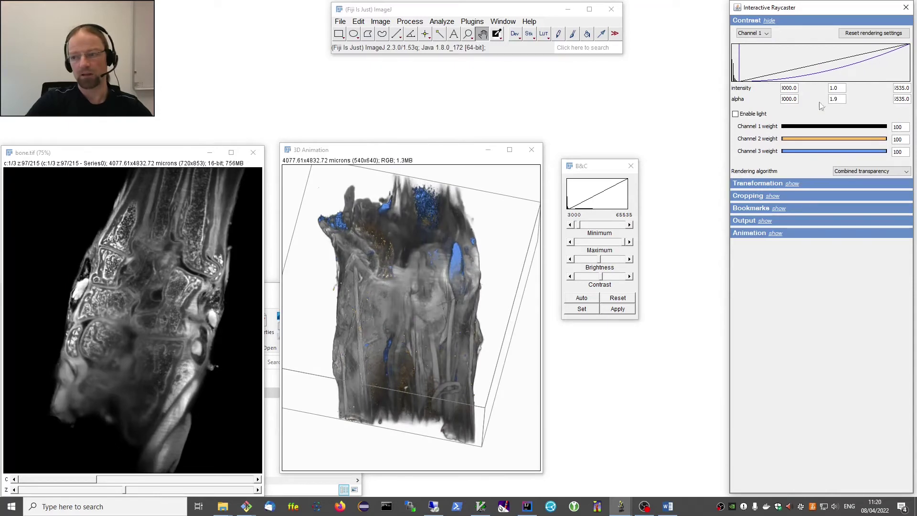
scroll(838, 99, "up", 1)
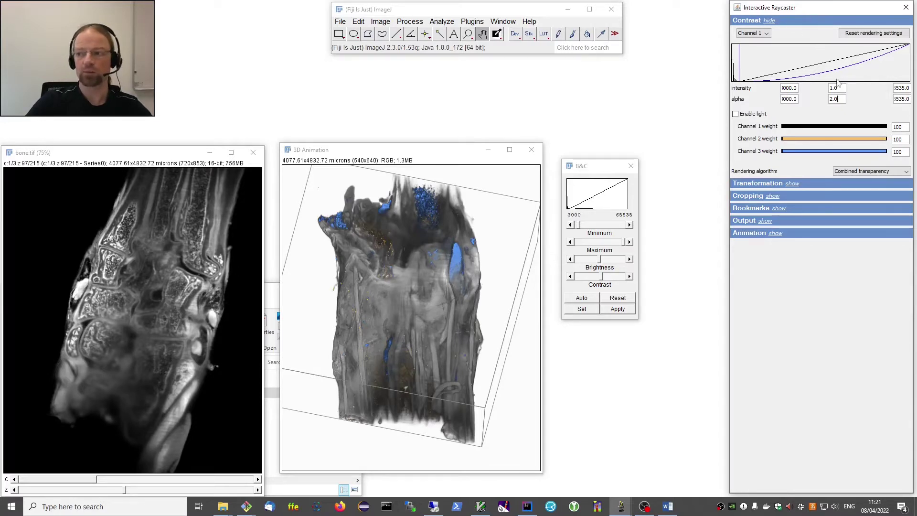
left_click(793, 88)
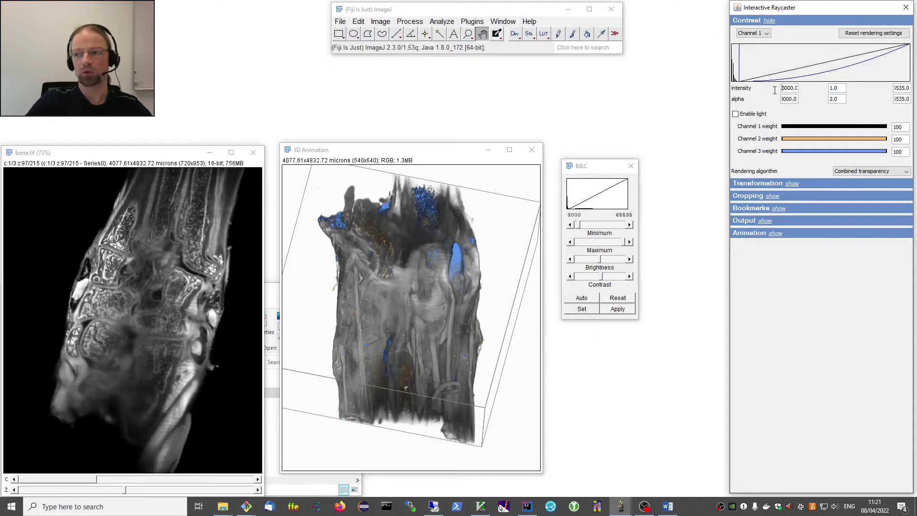
double_click(843, 88)
type("0.7")
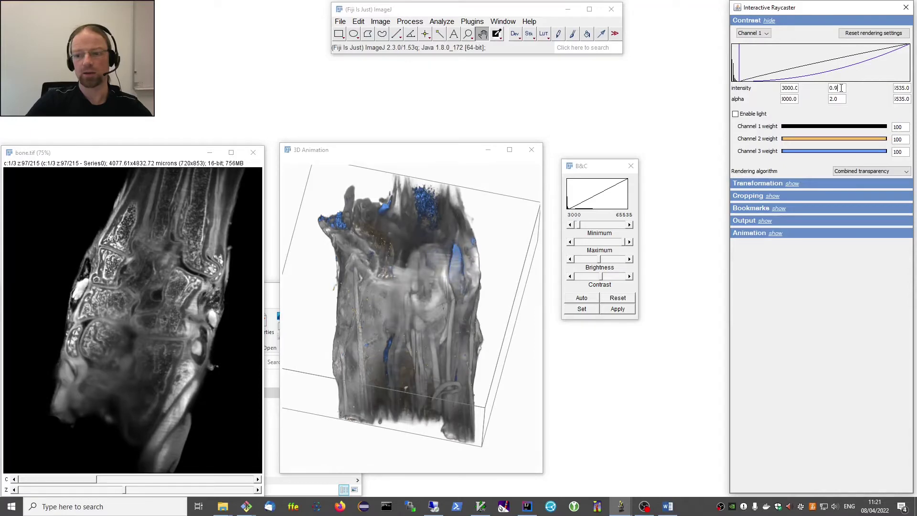
key("BackSpace")
key("BackSpace")
key("BackSpace")
type("1.0")
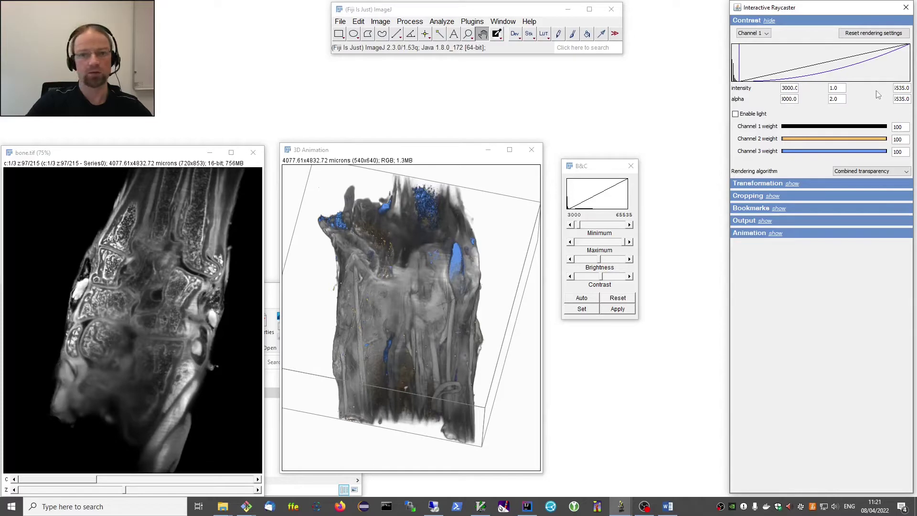
left_click(754, 33)
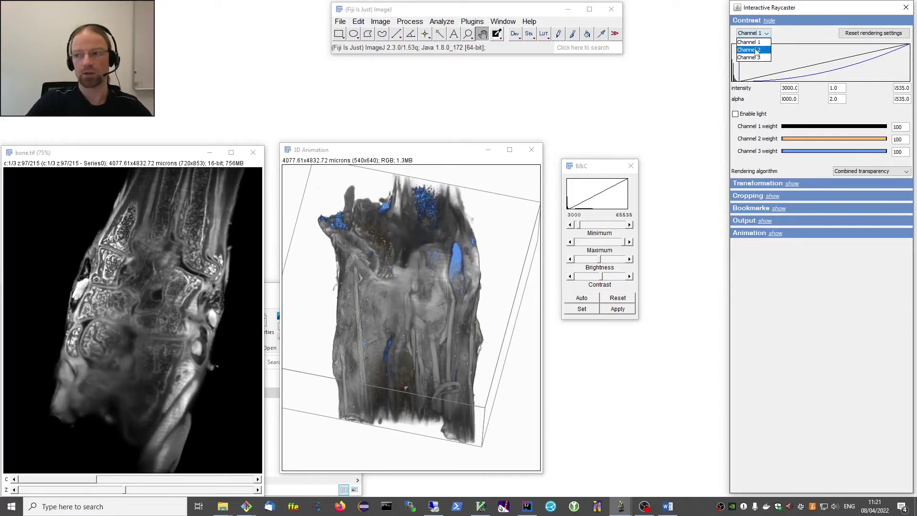
left_click(757, 50)
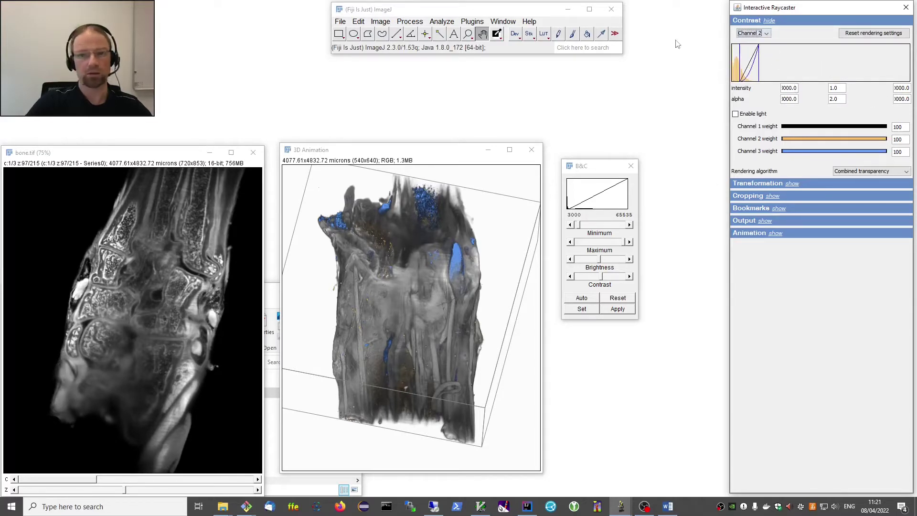
left_click(753, 33)
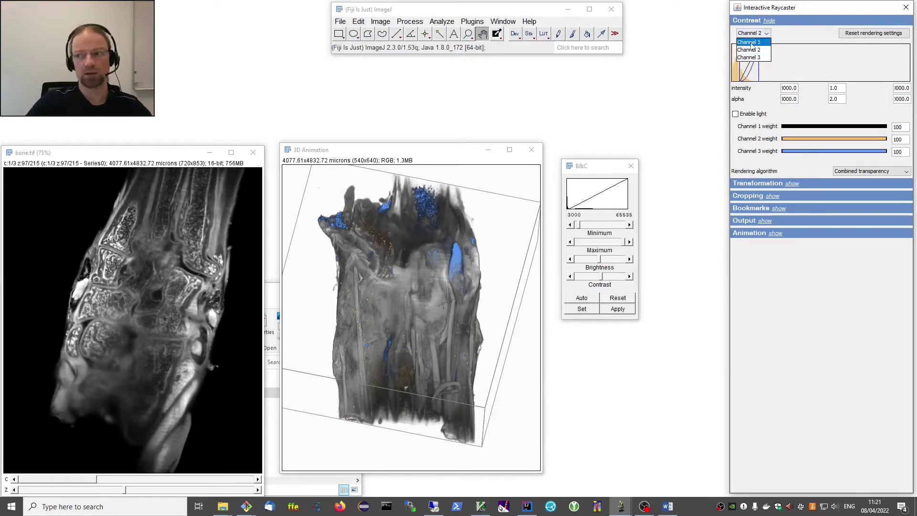
left_click(754, 57)
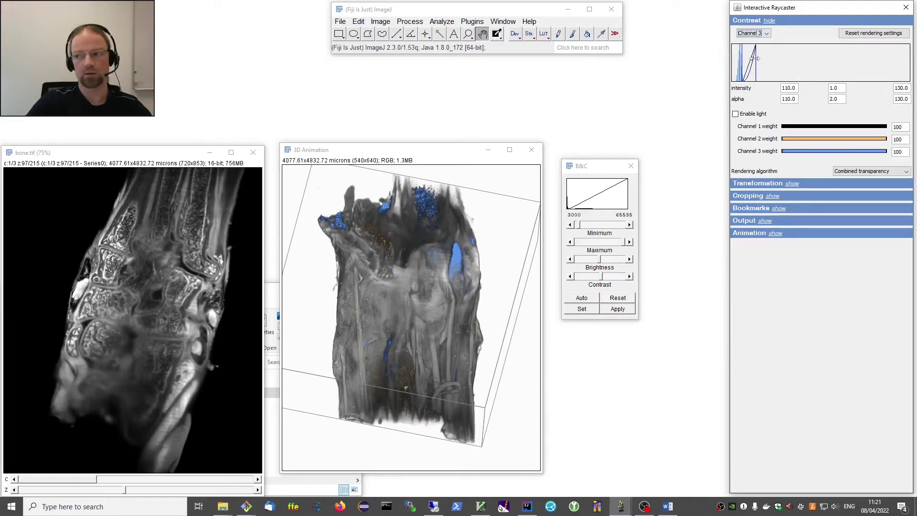
left_click(754, 34)
left_click(754, 42)
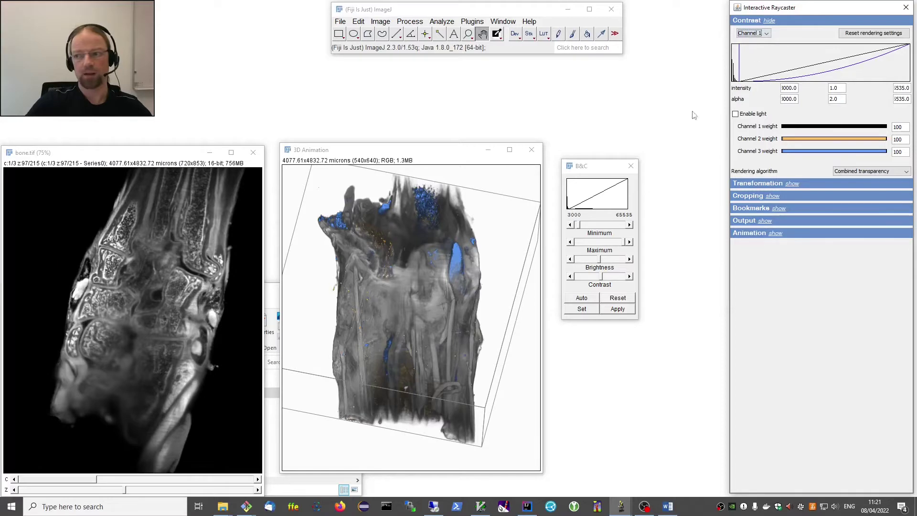
left_click(867, 34)
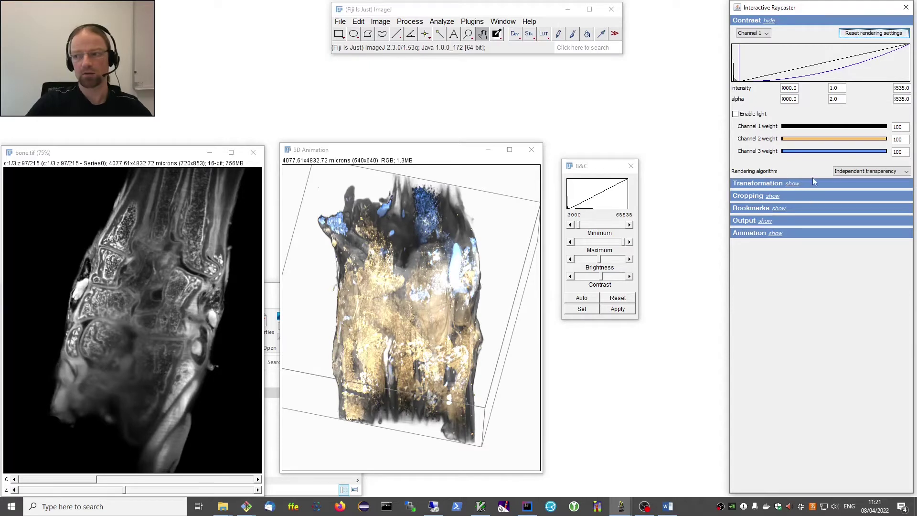
left_click(850, 175)
left_click(853, 191)
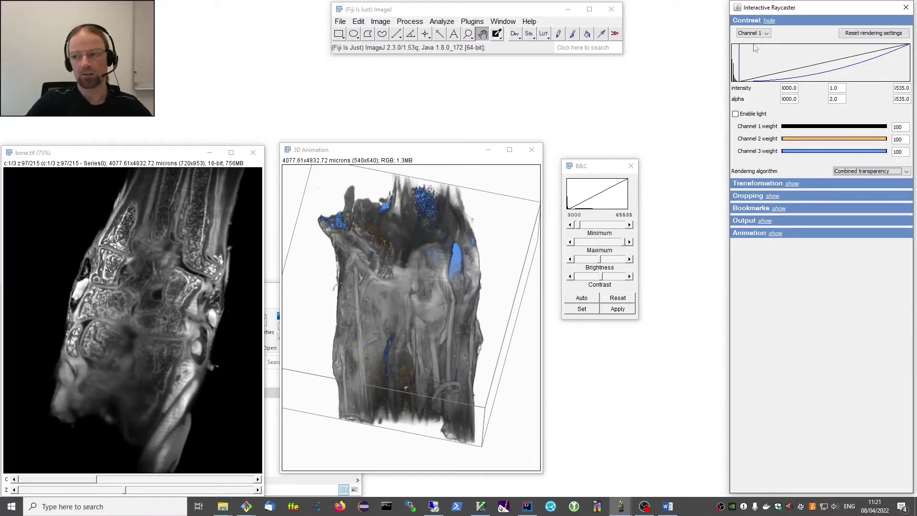
Turn on lighting and set the diffuse lighting value to 0.5.
left_click(736, 115)
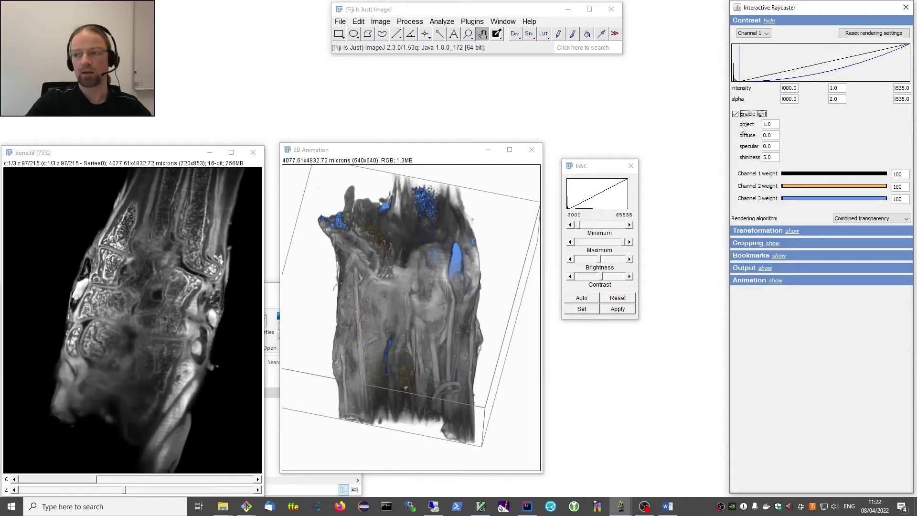
double_click(776, 124)
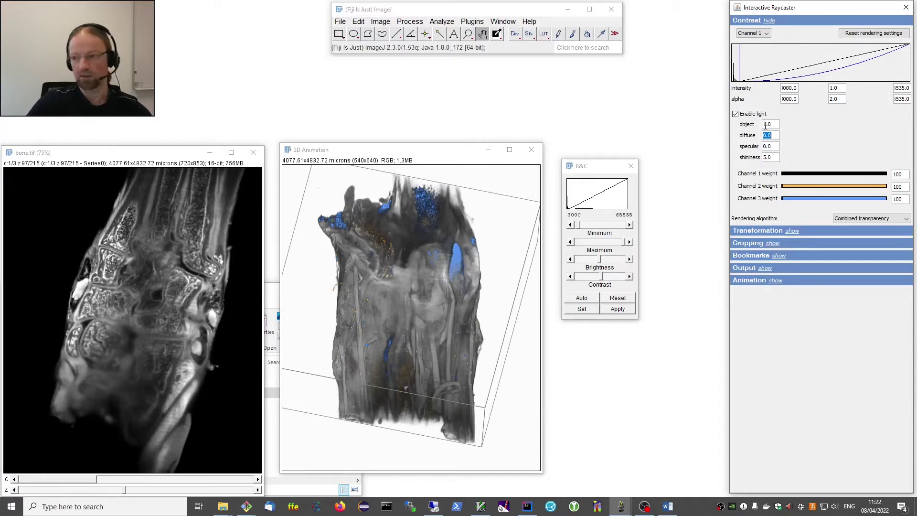
key("BackSpace")
type("3")
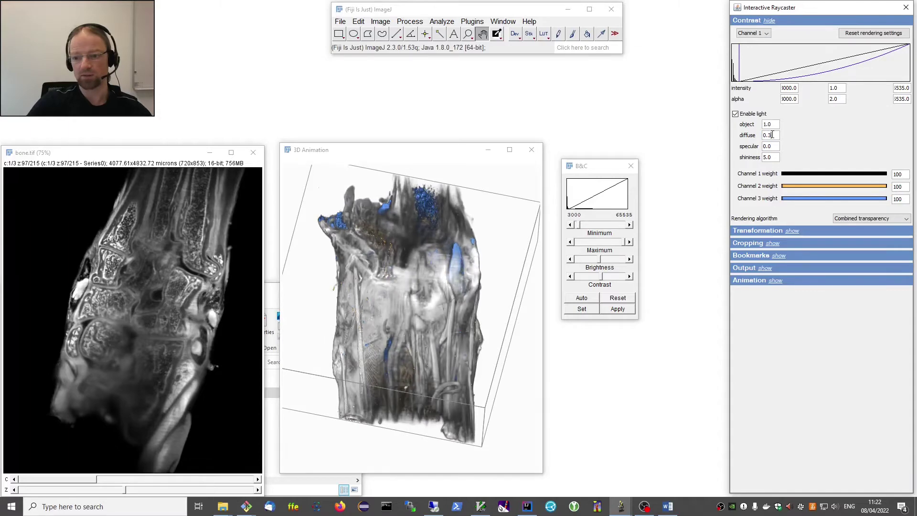
key("BackSpace")
type("5")
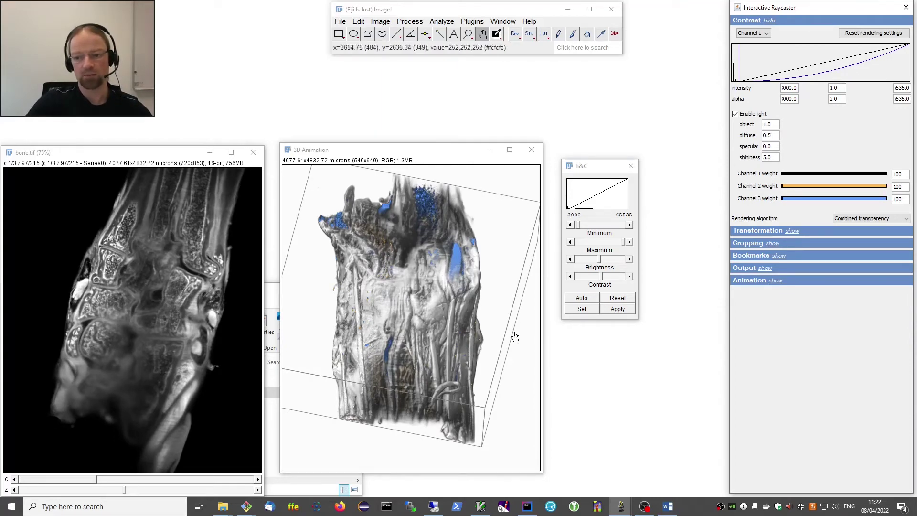
left_click_drag(512, 337, 402, 350)
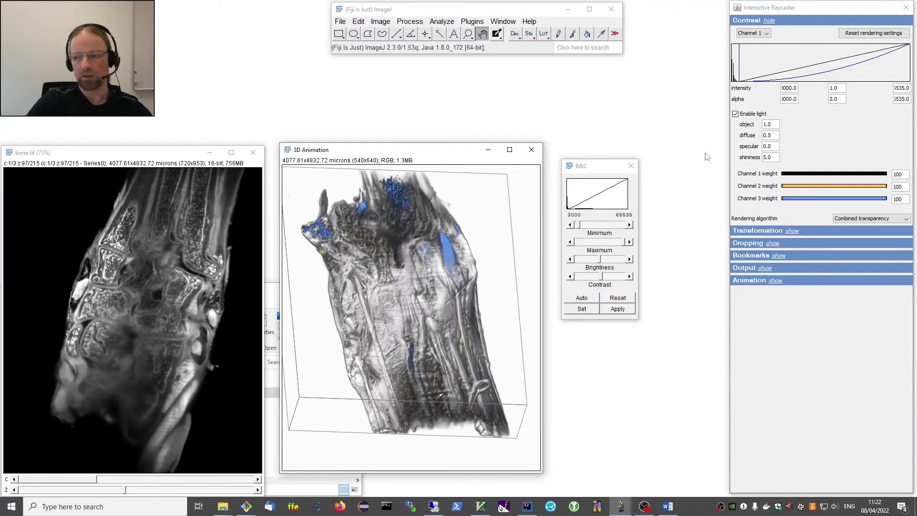
Set specular lighting to 1.0 and rotate to view the shinier surface.
left_click(776, 146)
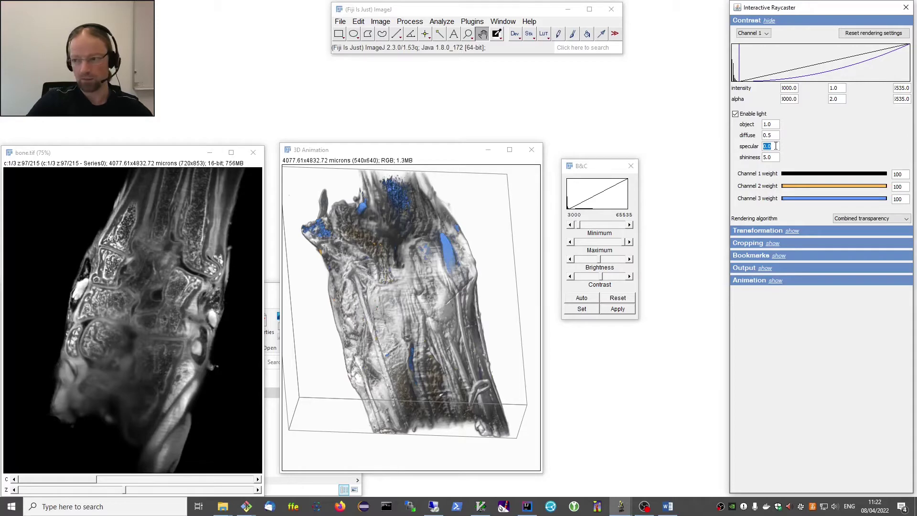
type("0.7")
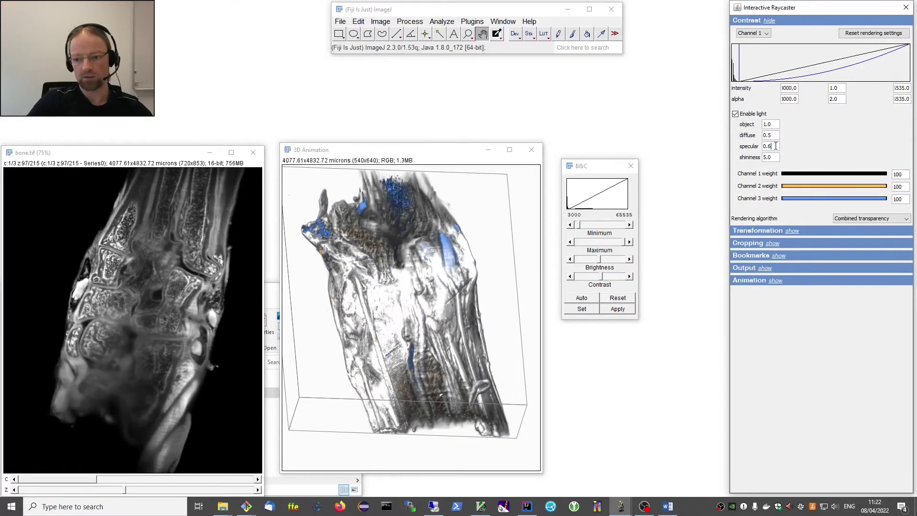
key("BackSpace")
type("8")
key("BackSpace")
key("BackSpace")
key("BackSpace")
type("1.0")
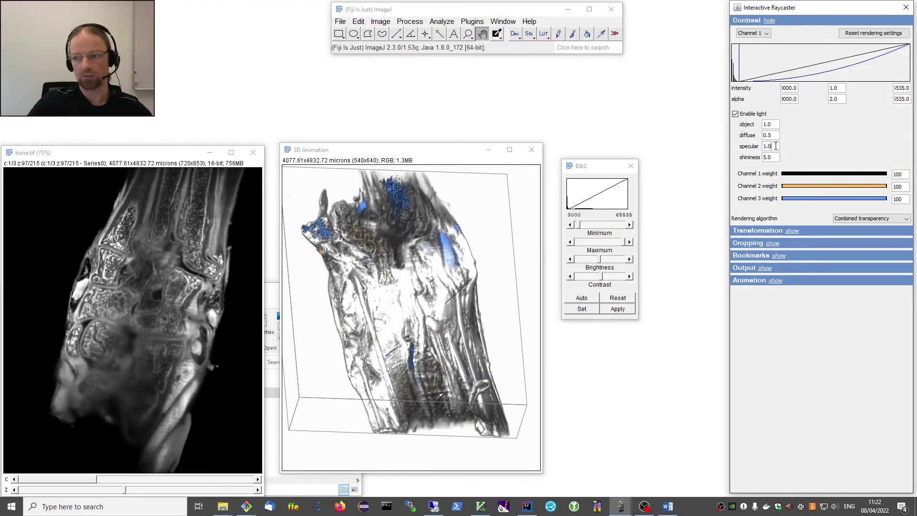
left_click_drag(457, 328, 418, 326)
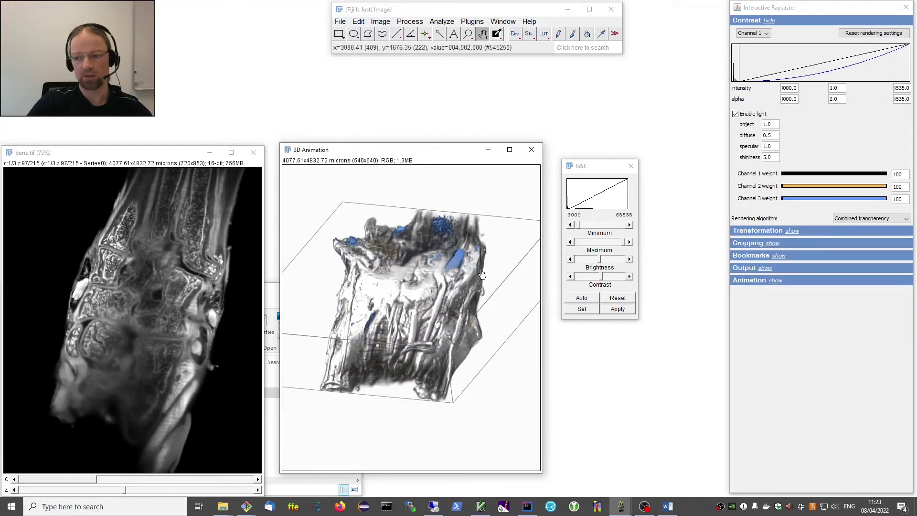
Raise shininess to 15.0 and rotate the volume to view another side.
double_click(765, 157)
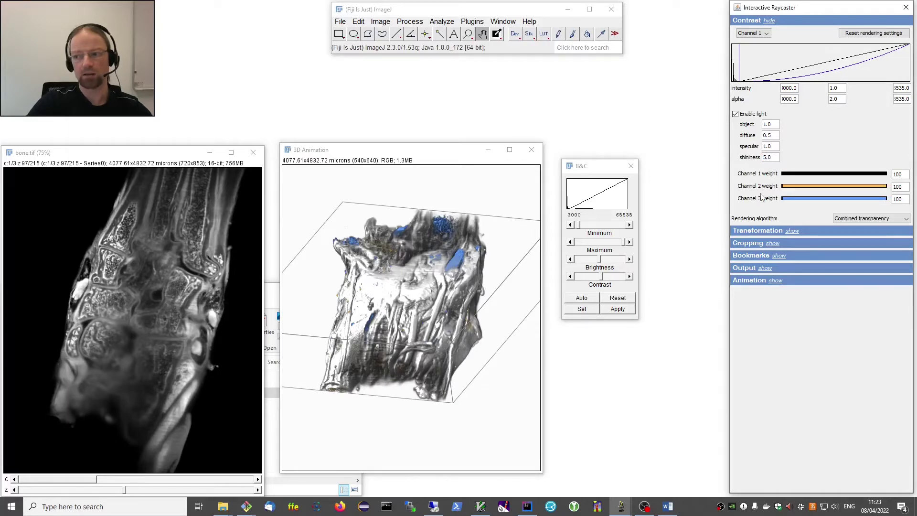
type("1")
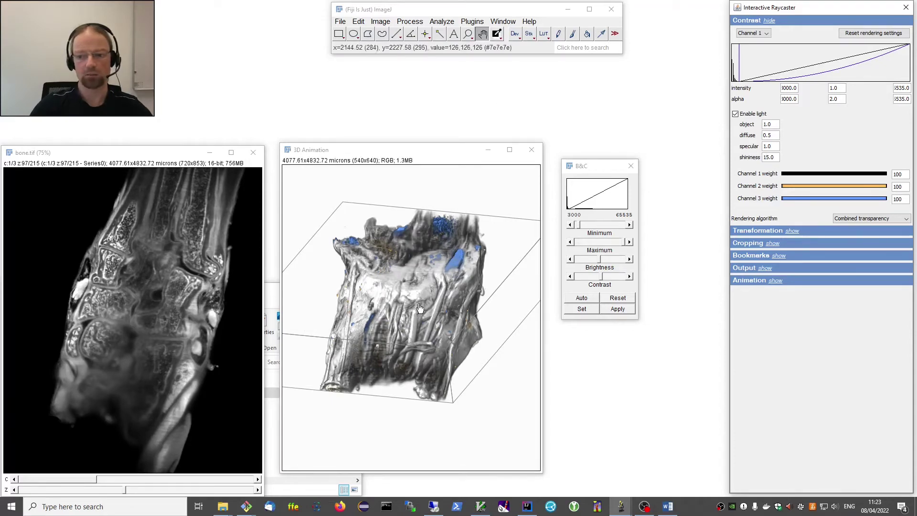
left_click_drag(401, 291, 415, 351)
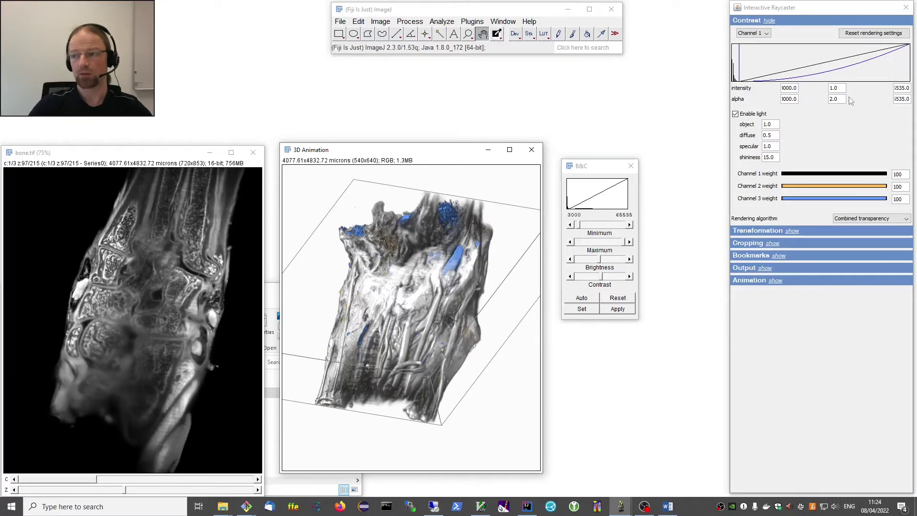
Set channel 1's alpha gamma to 0.1.
double_click(840, 99)
type("1.9")
key("BackSpace")
key("BackSpace")
key("BackSpace")
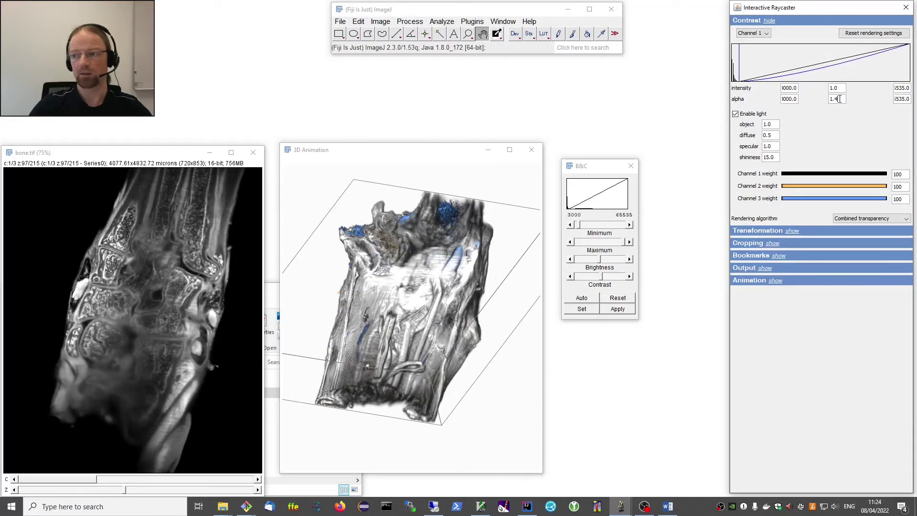
type("0.1")
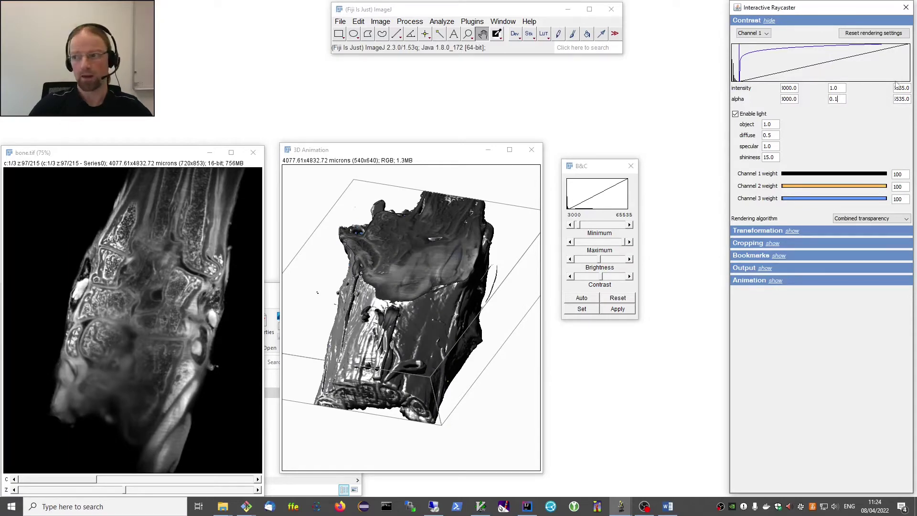
Set channel 1's alpha maximum to 10000, then rotate the render to reveal gold detail.
double_click(904, 98)
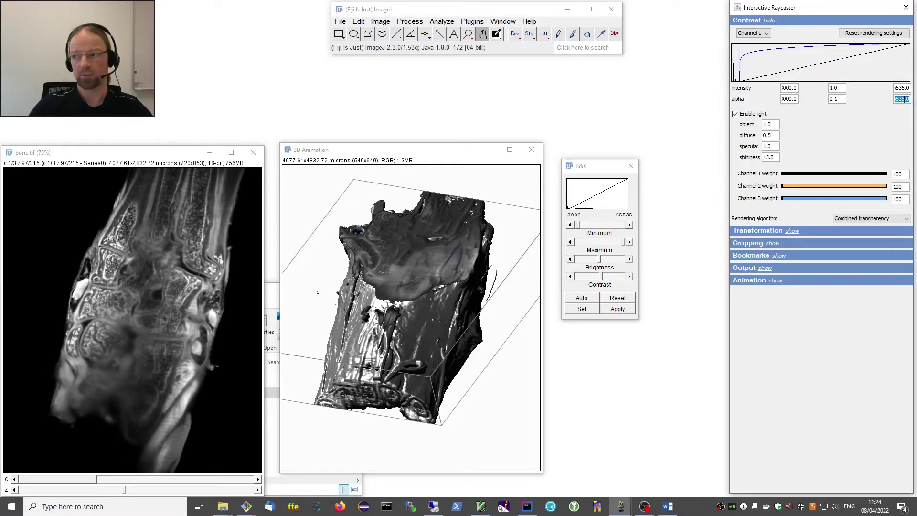
left_click(904, 99)
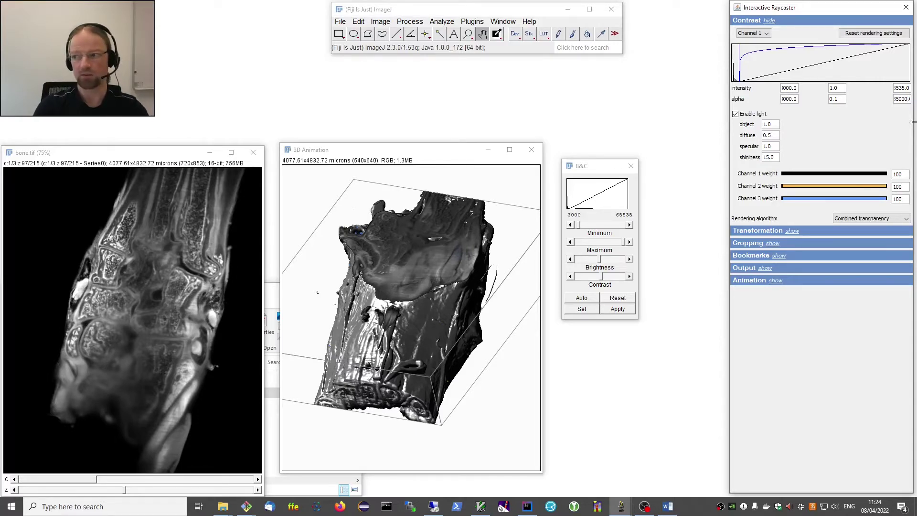
key("Return")
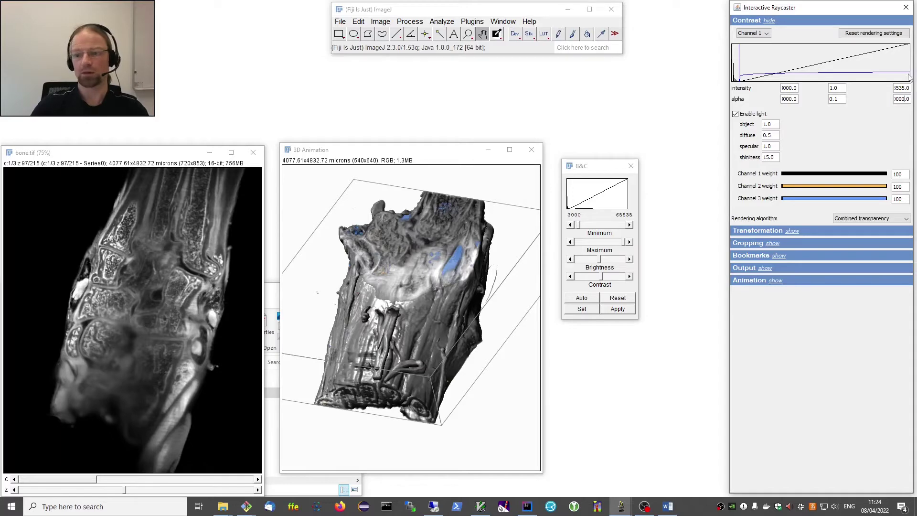
left_click_drag(910, 74, 909, 80)
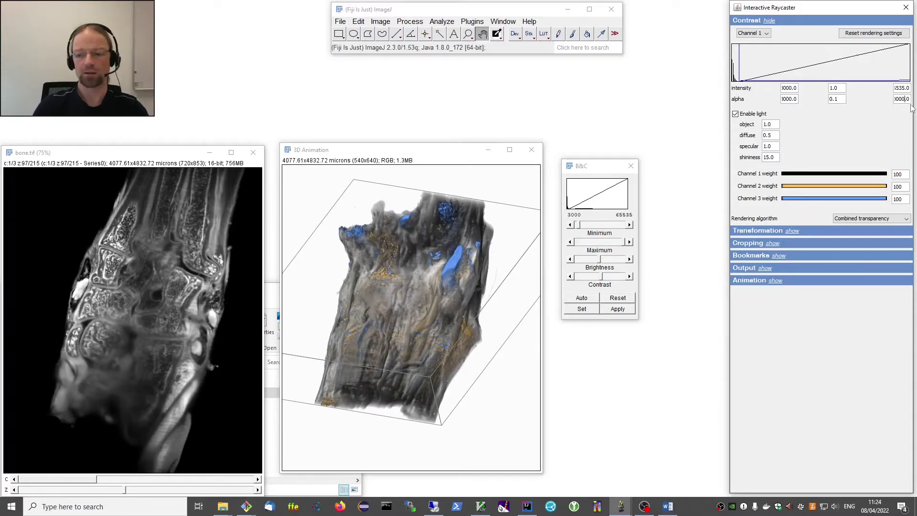
type("0")
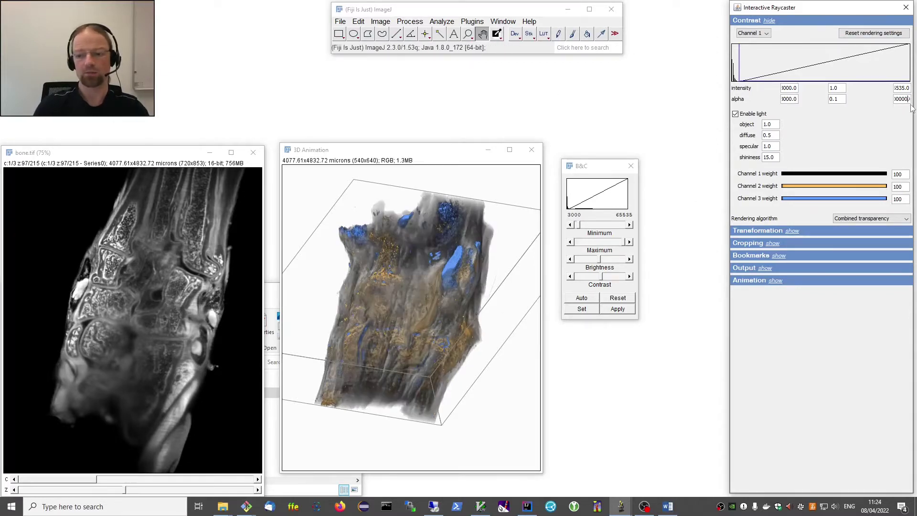
key("Return")
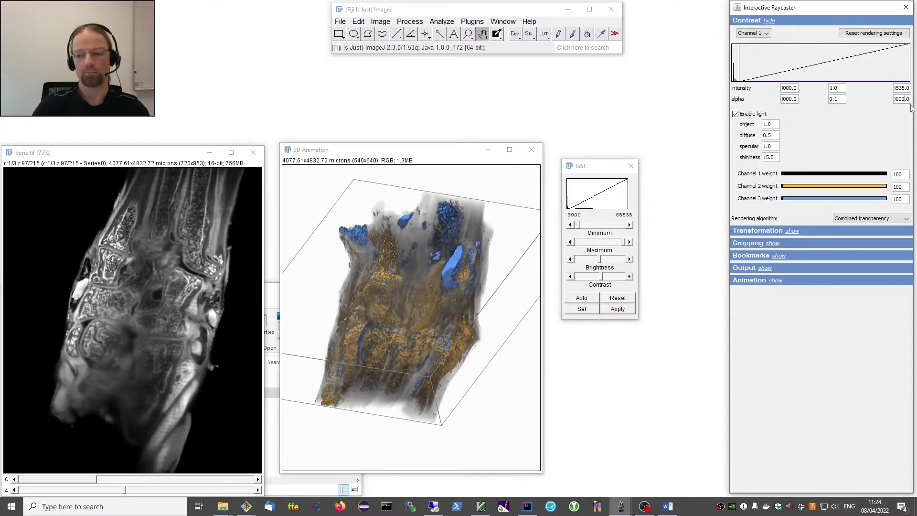
left_click_drag(360, 307, 381, 289)
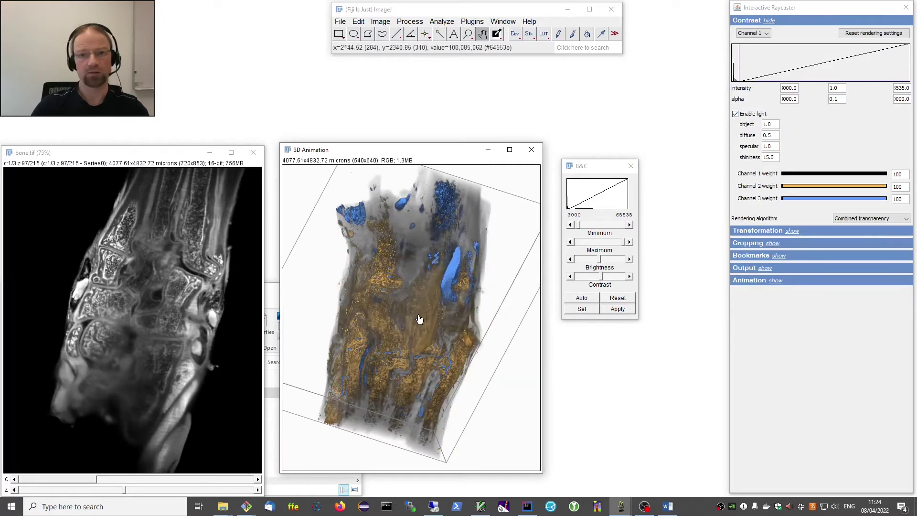
left_click_drag(416, 321, 424, 328)
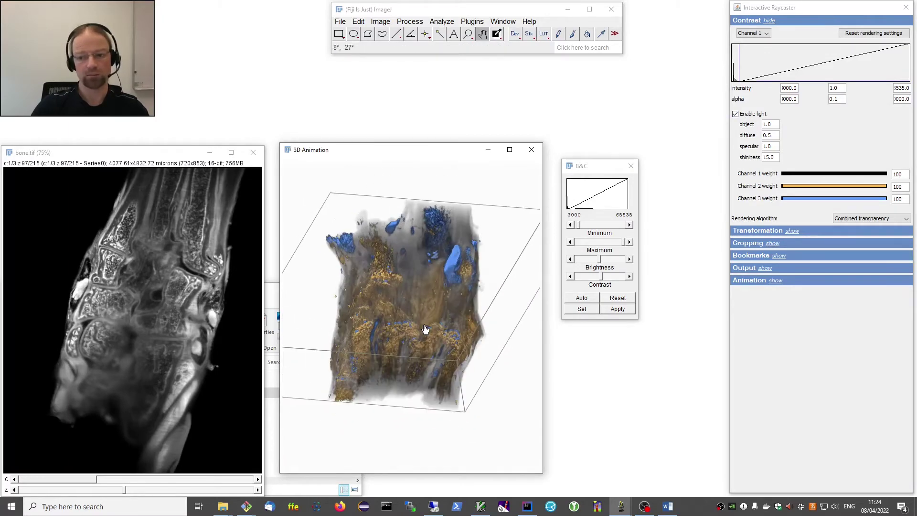
left_click(740, 114)
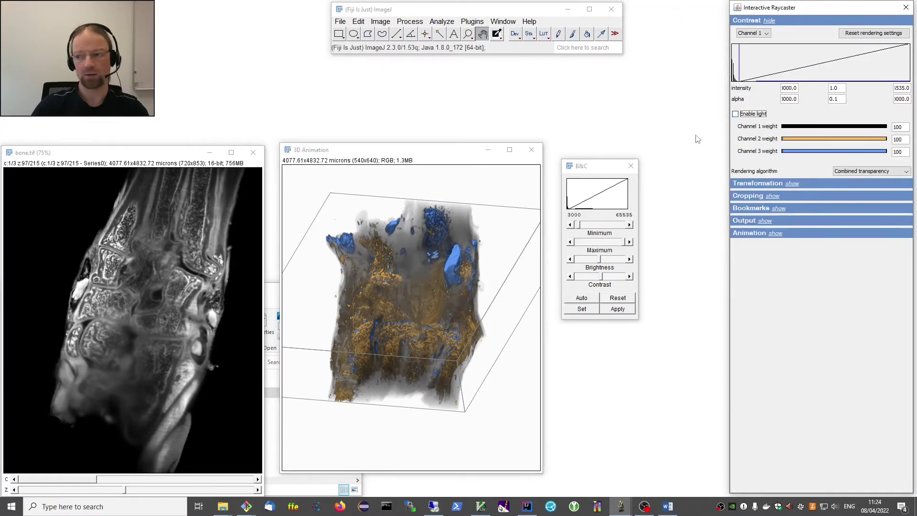
left_click_drag(430, 282, 433, 328)
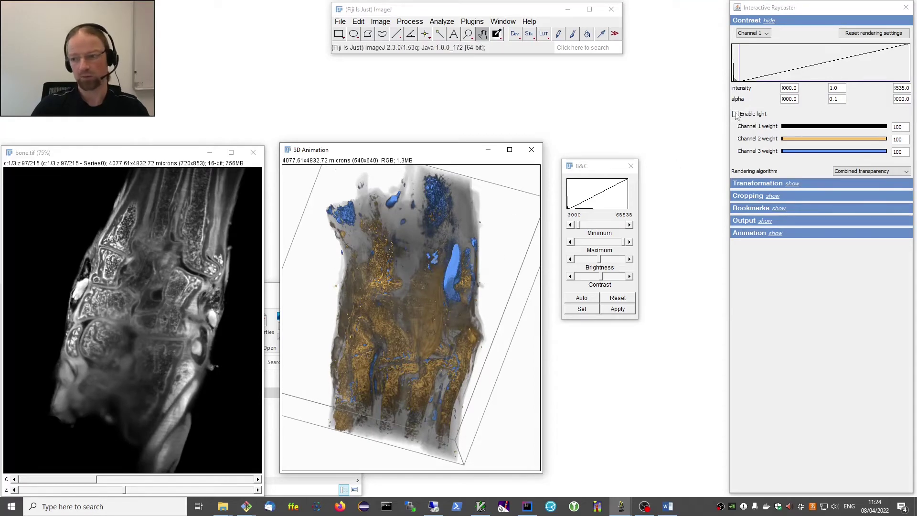
left_click(754, 114)
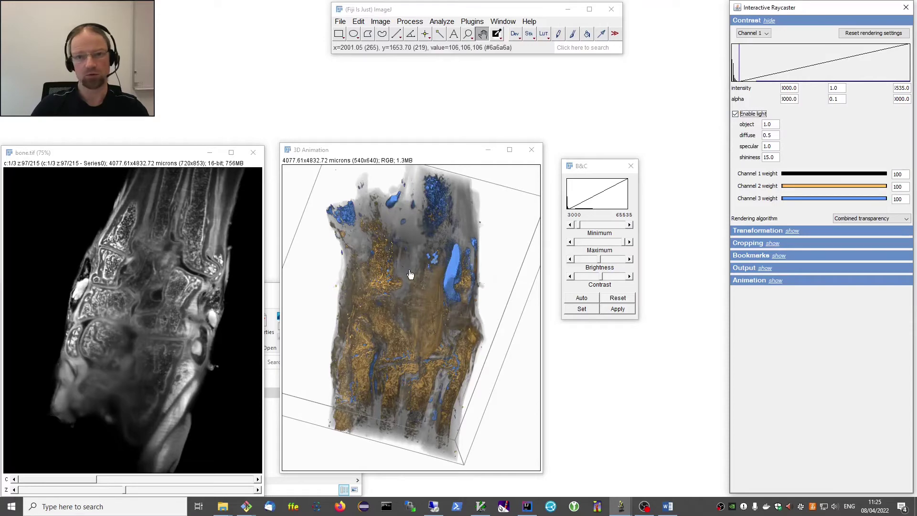
left_click_drag(413, 280, 438, 352)
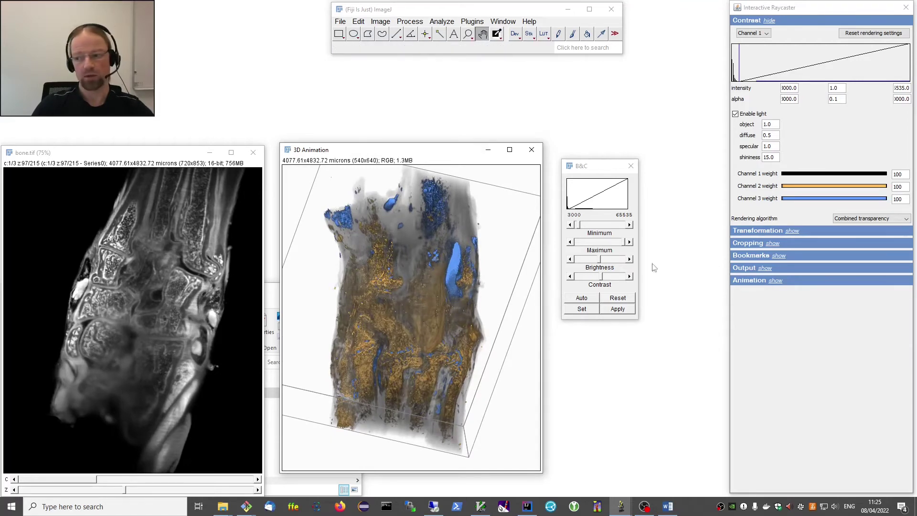
left_click(777, 255)
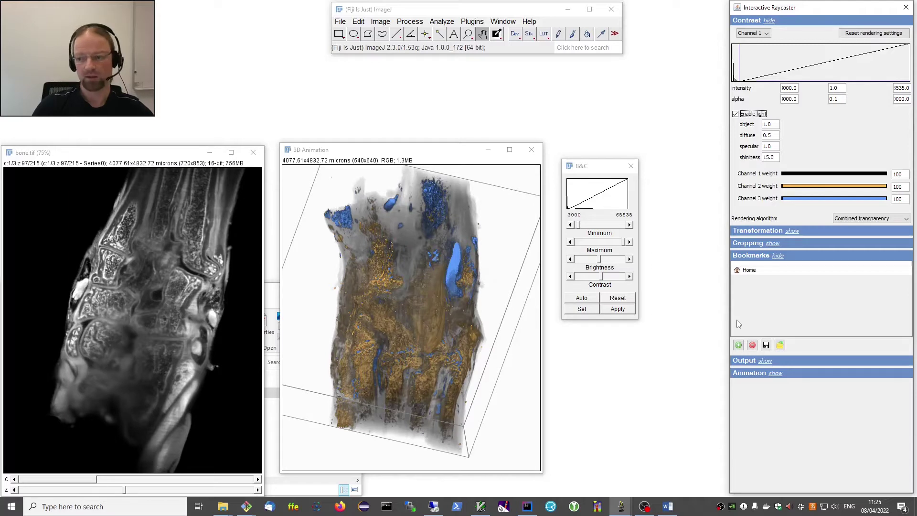
Bookmark the lit see-through view as 'favorite', then recall the Home bookmark.
left_click(738, 345)
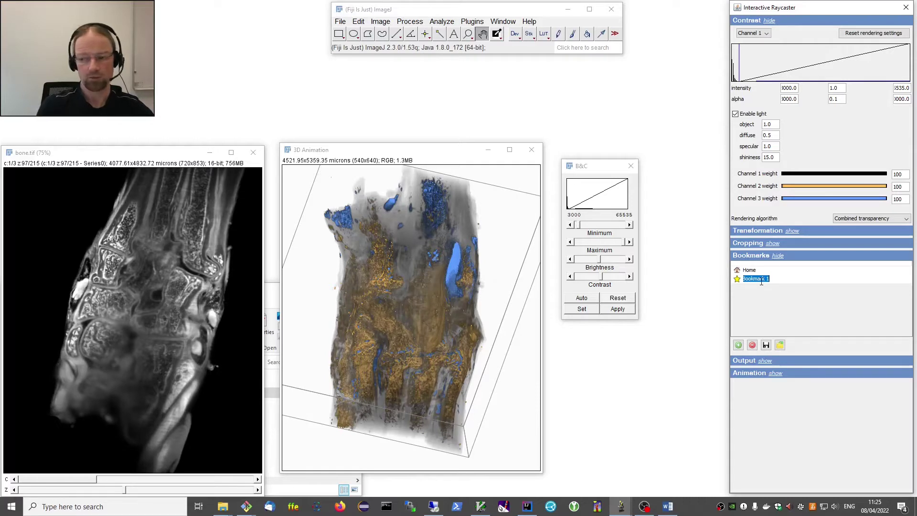
type("favor")
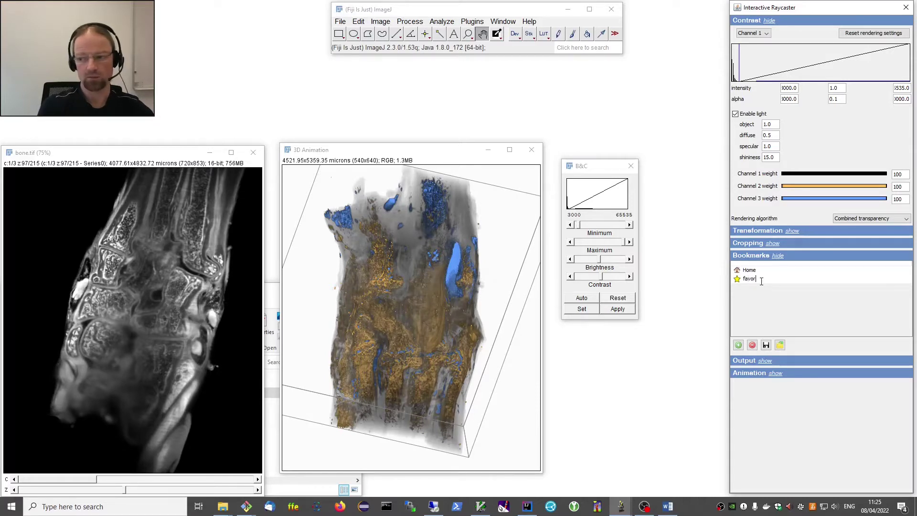
type("ite")
key("Return")
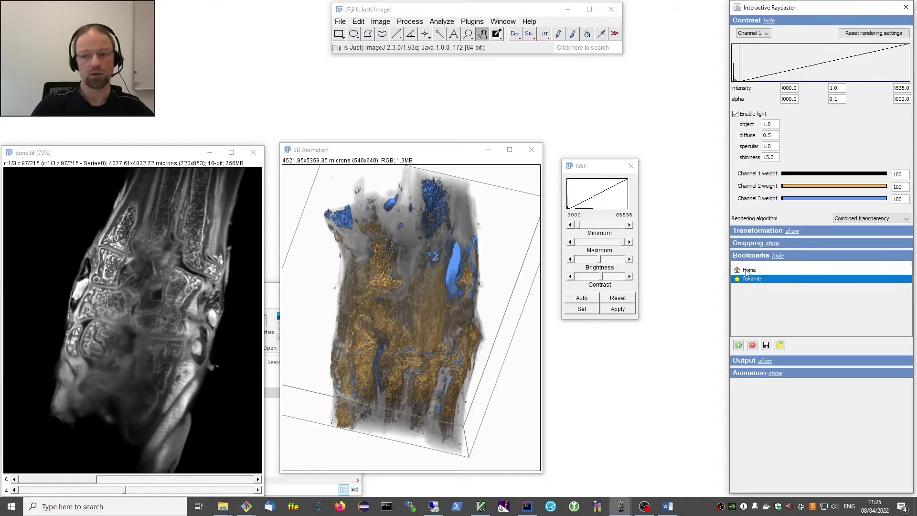
left_click(749, 271)
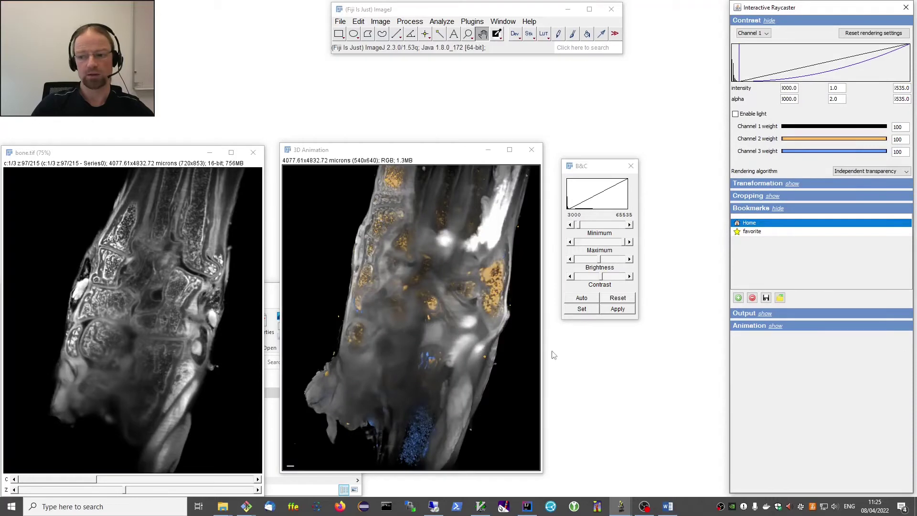
Compare the favorite and Home bookmarks, finishing on Home's unlit independent-transparency view.
left_click(753, 232)
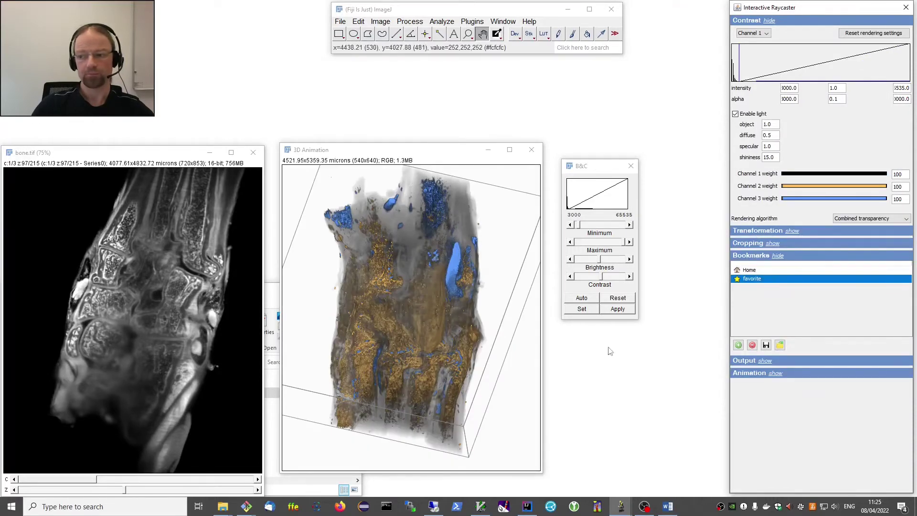
left_click(751, 270)
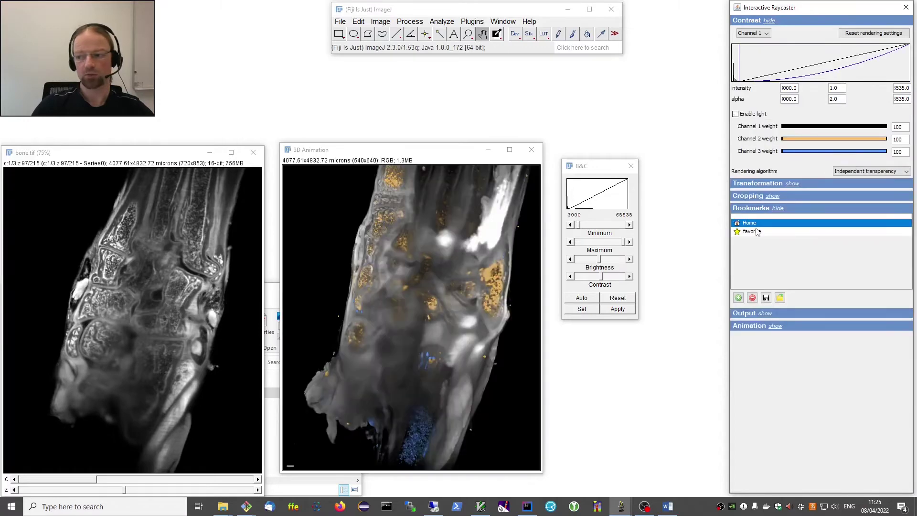
left_click(757, 231)
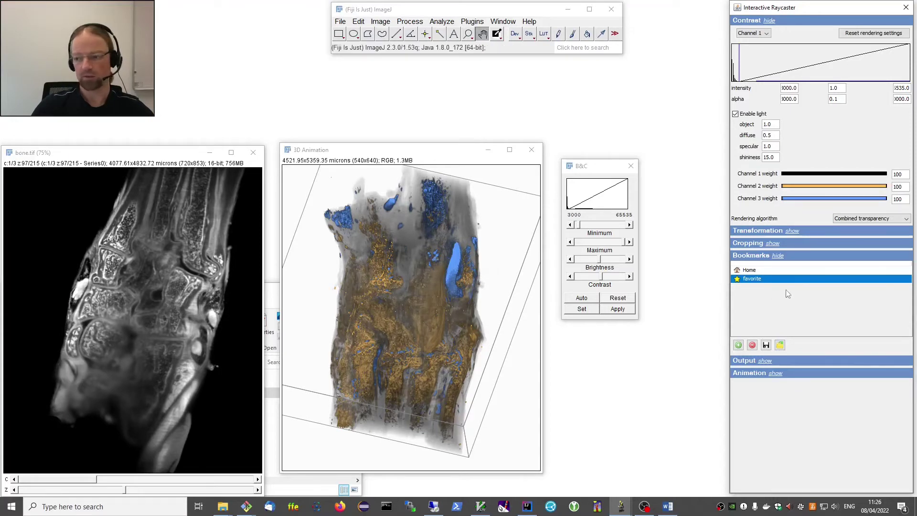
left_click(751, 271)
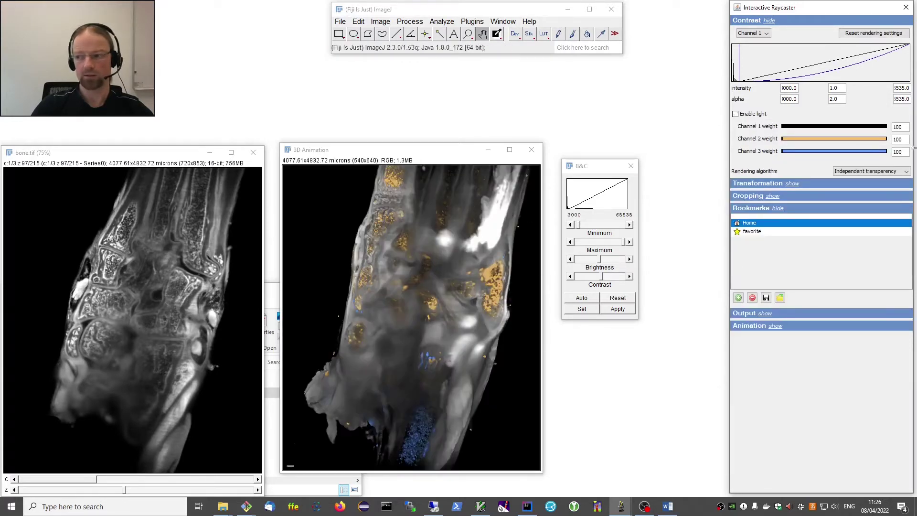
left_click(843, 126)
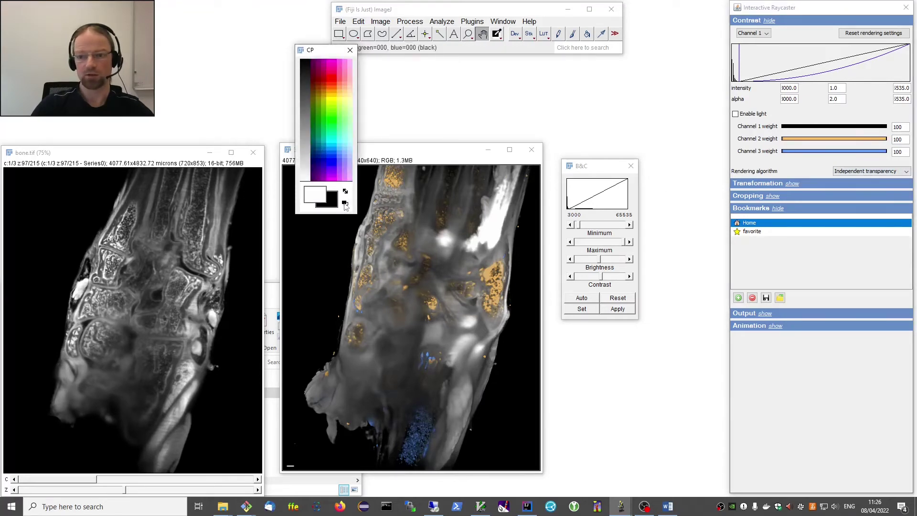
Set the background colour to white and switch rendering to Combined transparency.
left_click(319, 181)
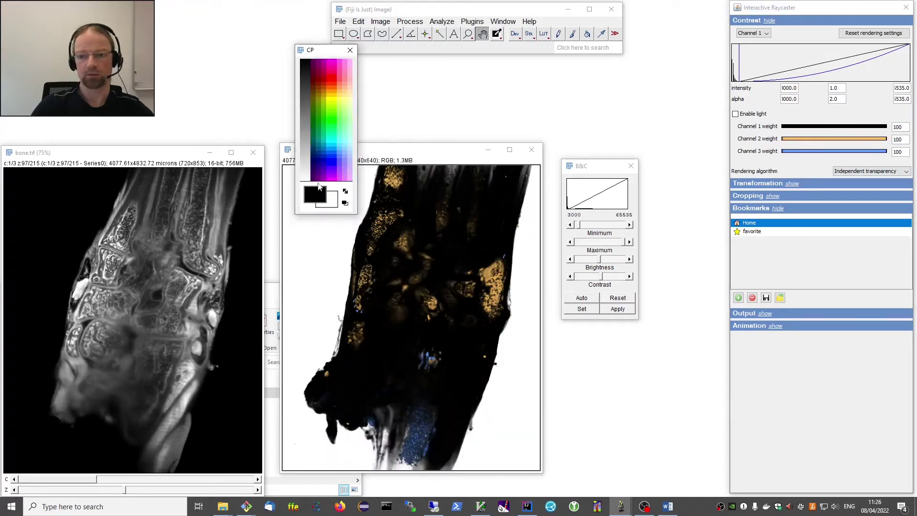
left_click(346, 202)
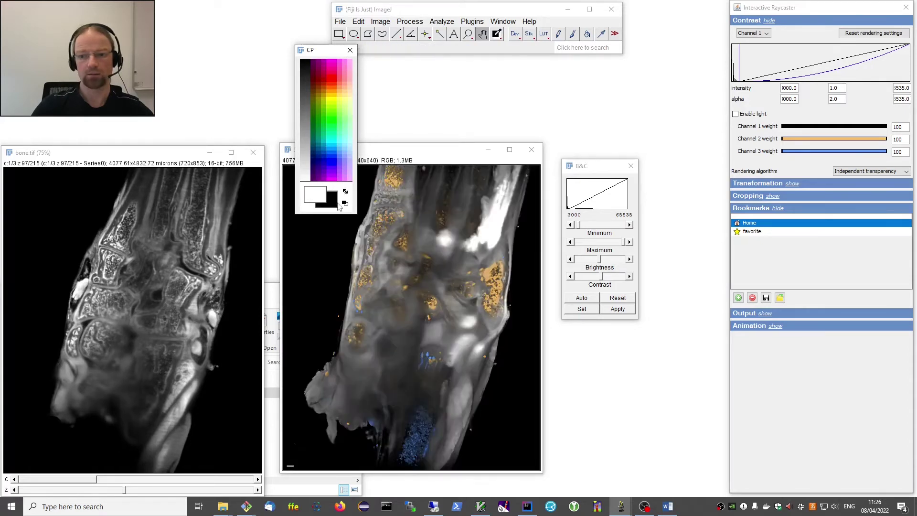
left_click(335, 203)
left_click(313, 181)
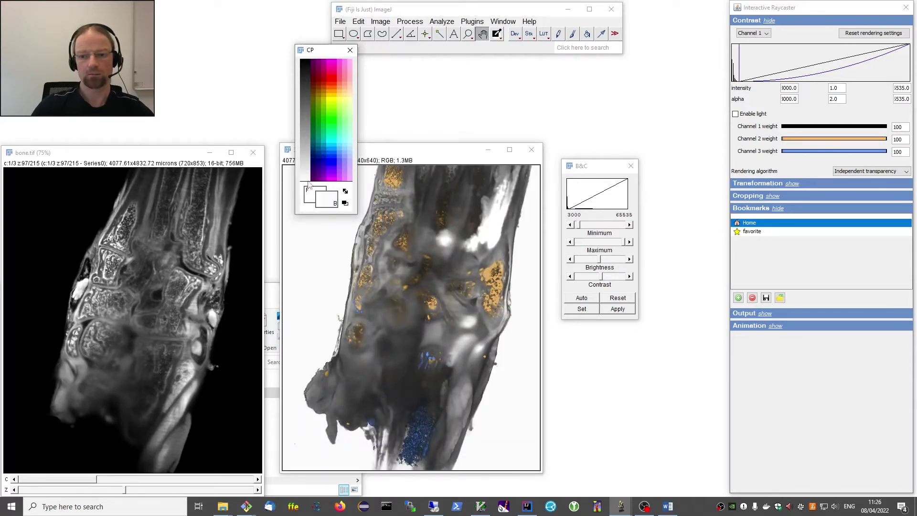
left_click(350, 50)
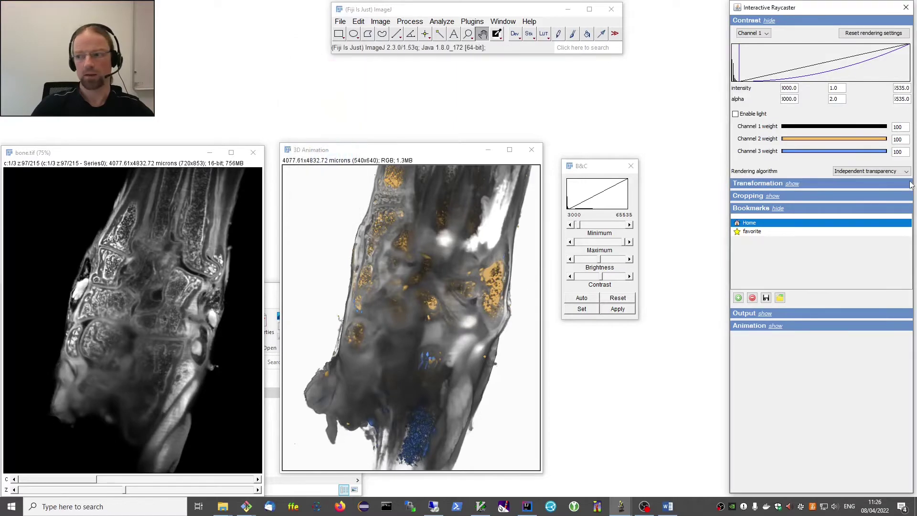
left_click(860, 171)
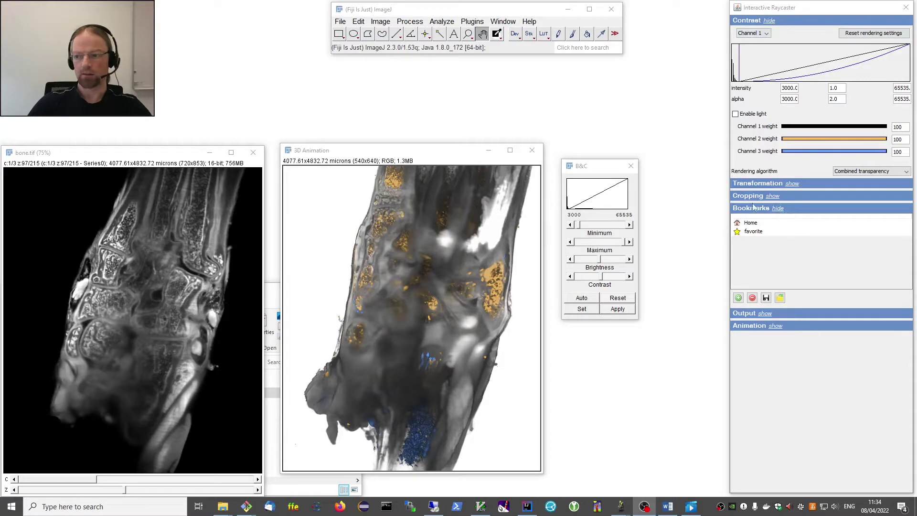
Close the B&C window, collapse Bookmarks, and rotate the volume interactively.
left_click(631, 166)
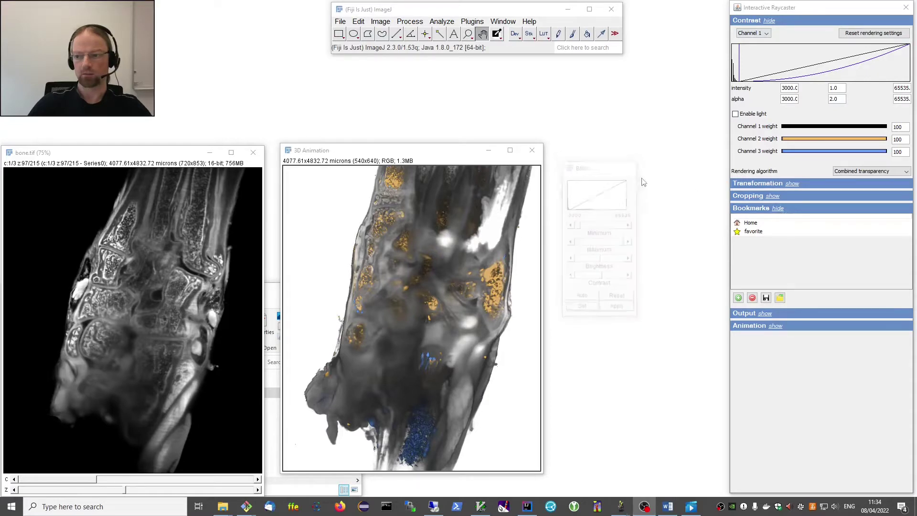
left_click(777, 208)
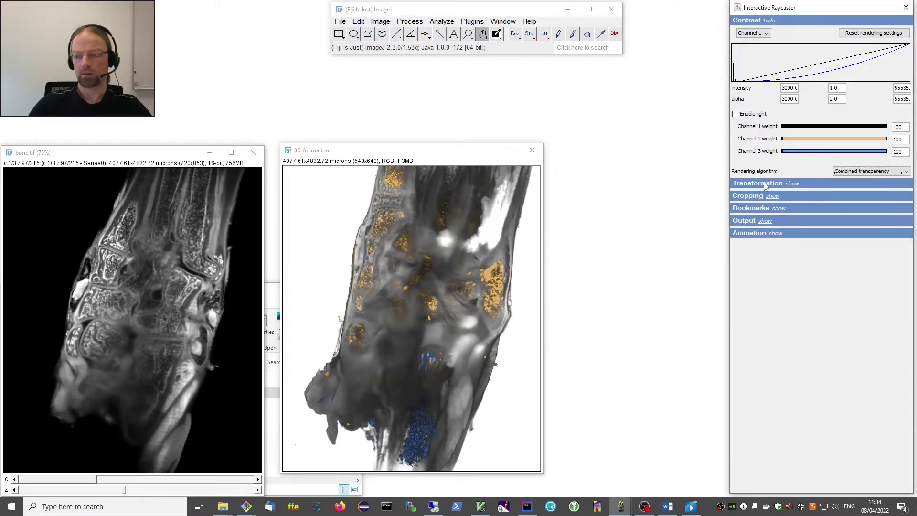
left_click(792, 184)
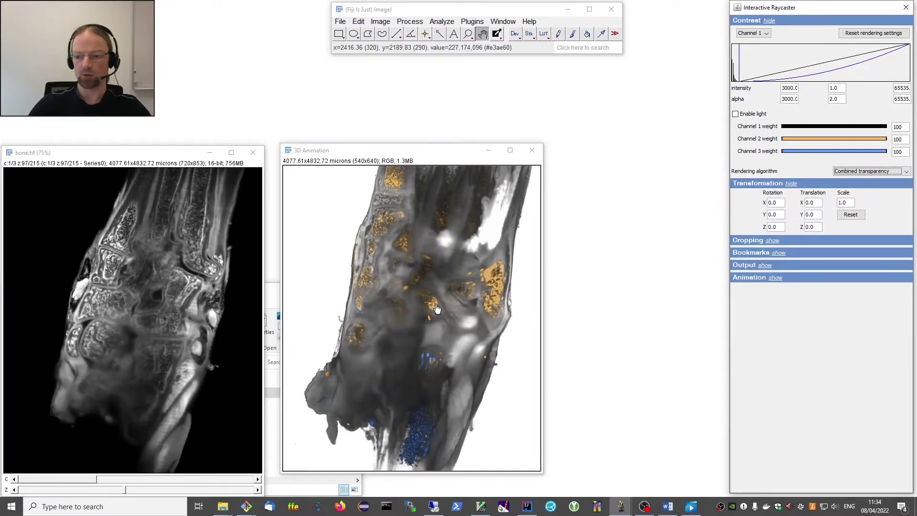
left_click_drag(389, 340, 442, 315)
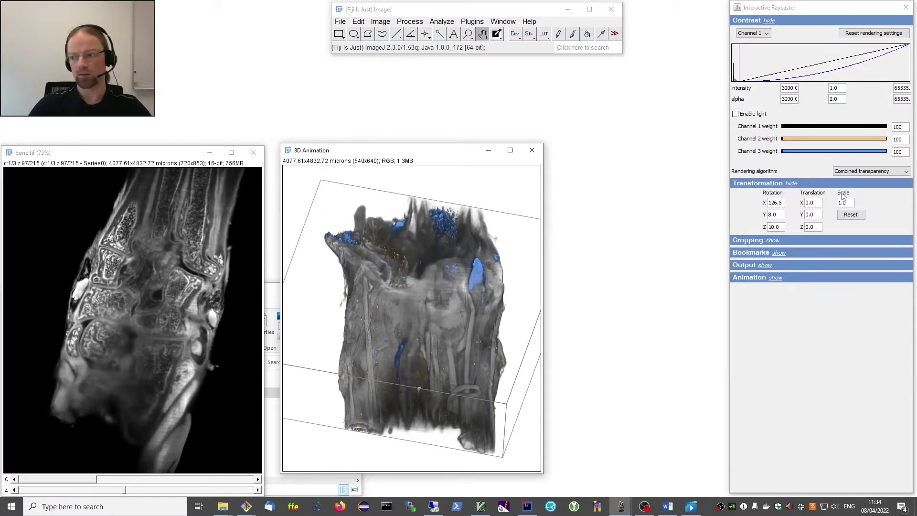
left_click_drag(354, 363, 482, 308)
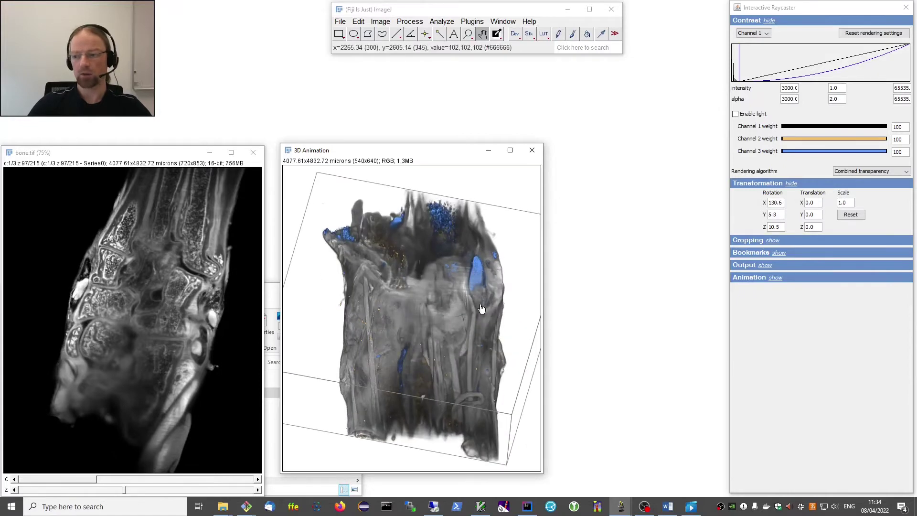
Try X rotation 132 and Y rotation 5.5, then reset the rotation to zero.
left_click(775, 204)
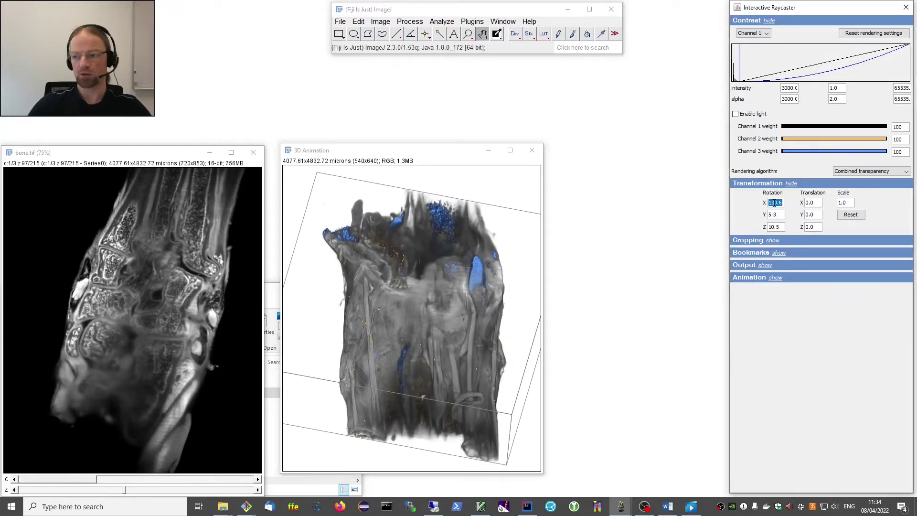
type("132")
key("Return")
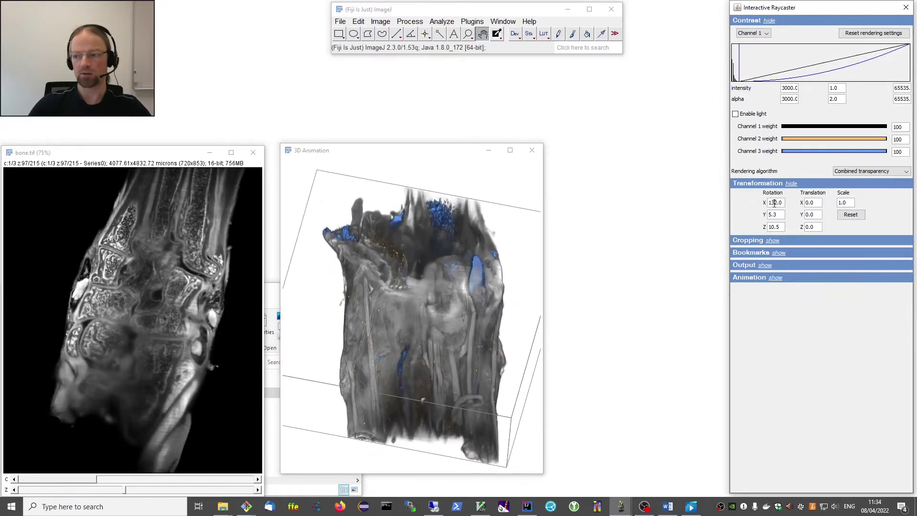
left_click(773, 214)
type("5.5")
key("Return")
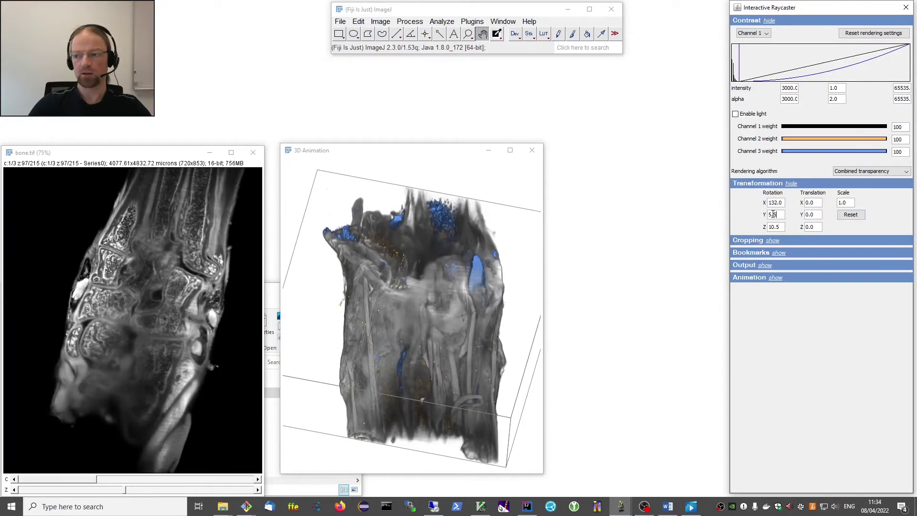
left_click(851, 214)
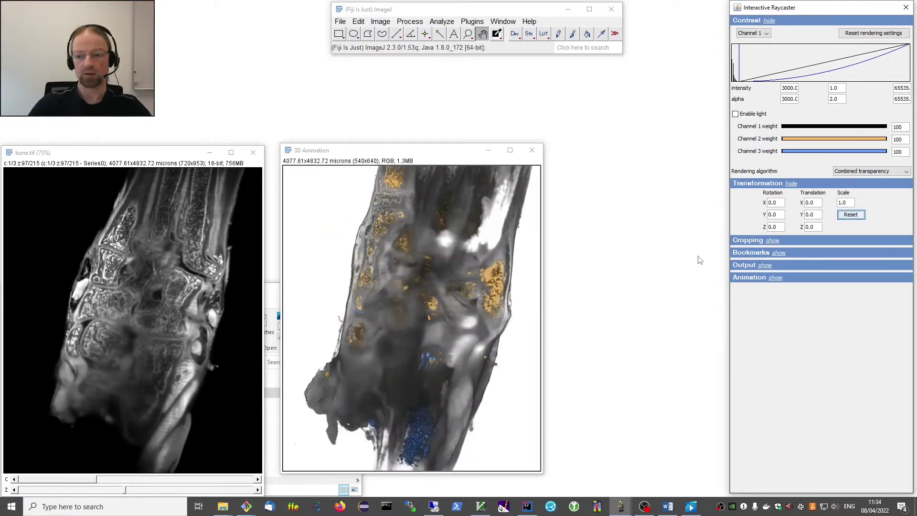
Set the volume scale to 0.8 and collapse the Transformation settings.
double_click(847, 203)
type("0.8")
key("Return")
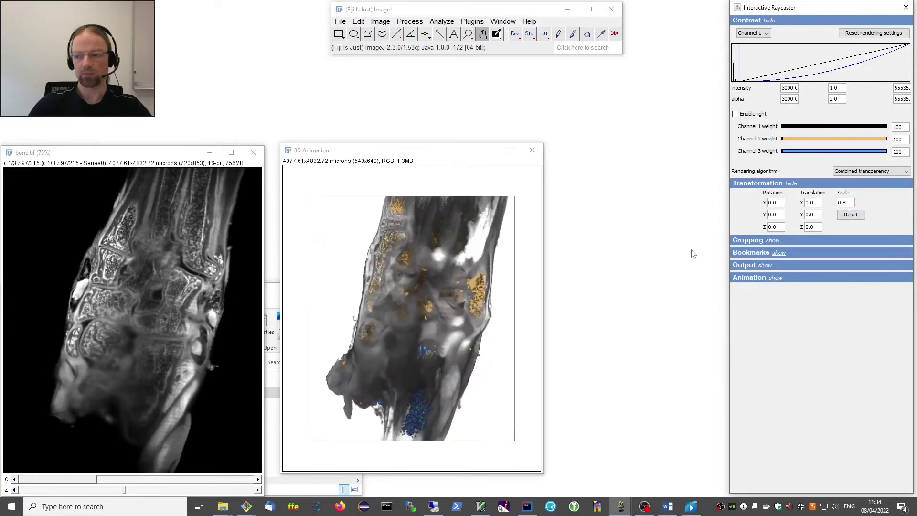
left_click(791, 185)
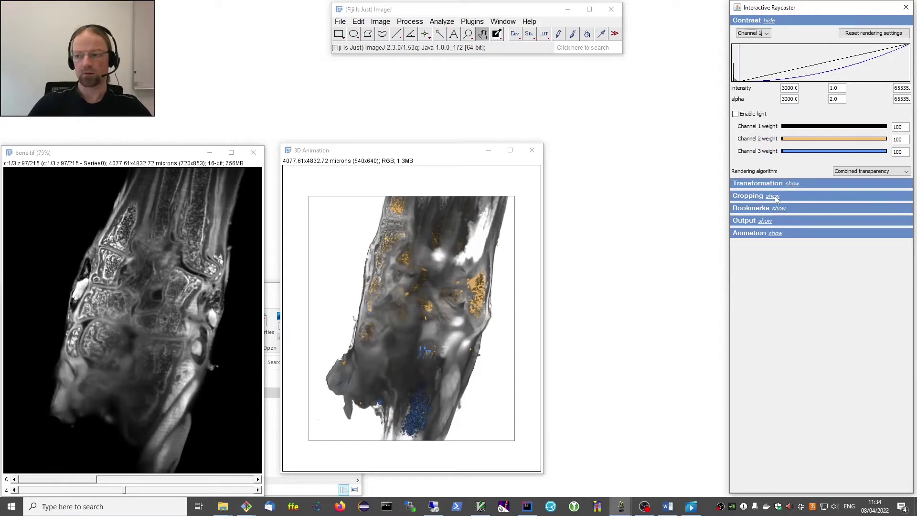
Show the Cropping settings and trial x-range crops from left and right while rotating.
left_click(773, 197)
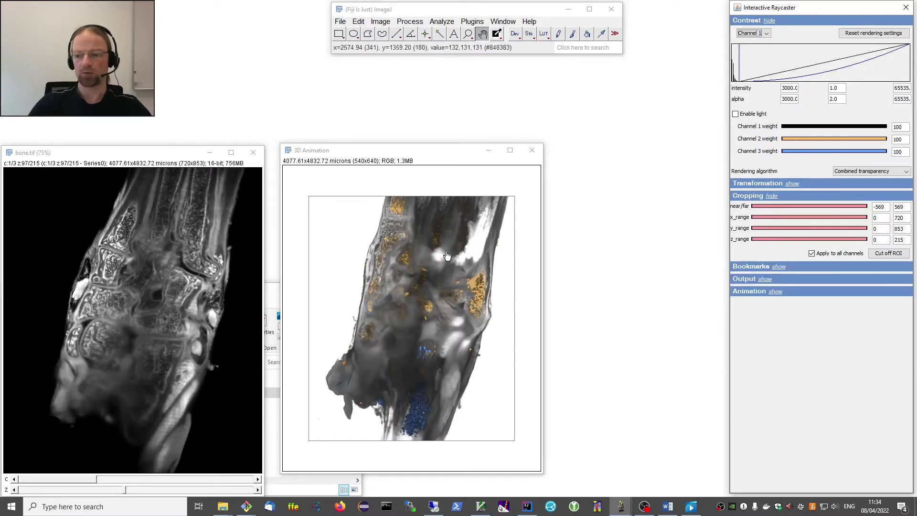
left_click_drag(445, 249, 468, 314)
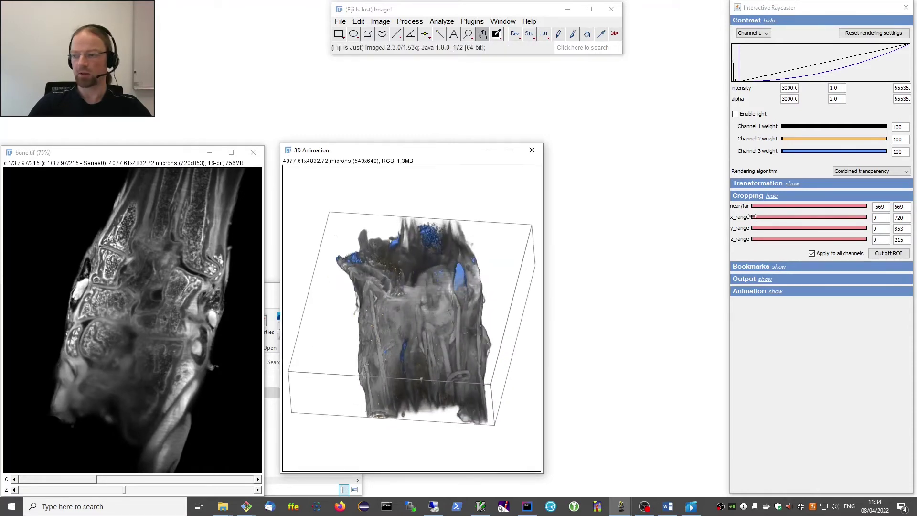
left_click_drag(753, 216, 792, 217)
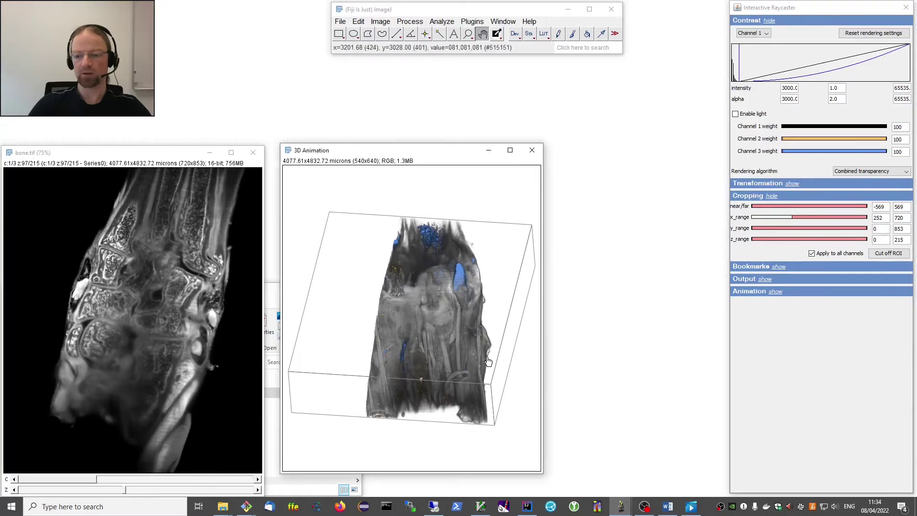
left_click_drag(488, 362, 483, 296)
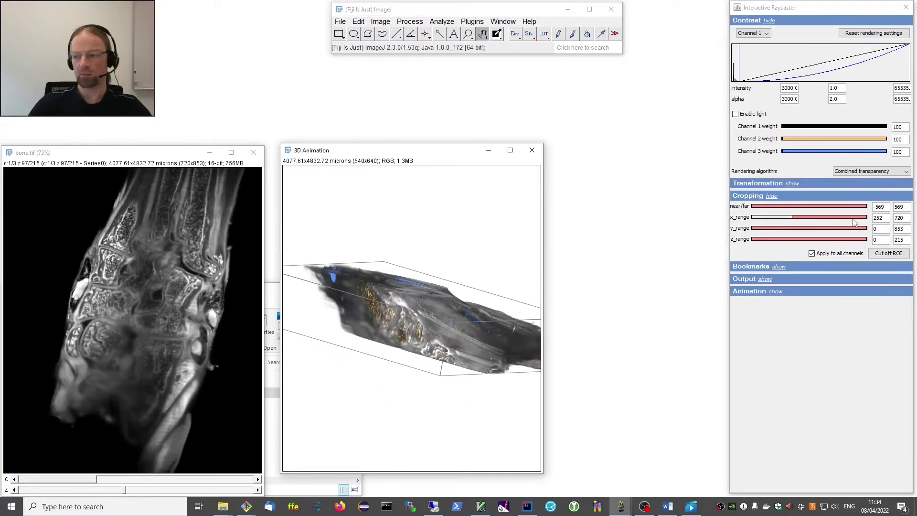
left_click_drag(864, 218, 836, 218)
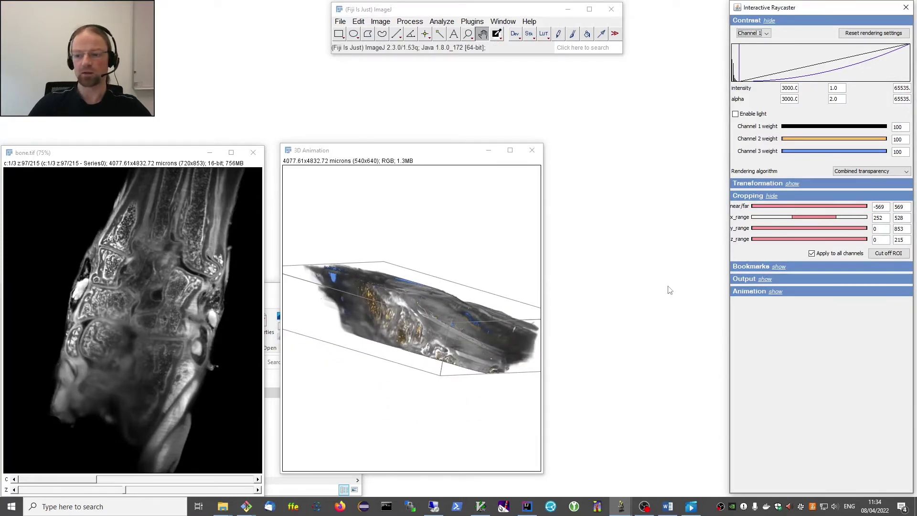
left_click_drag(492, 356, 497, 328)
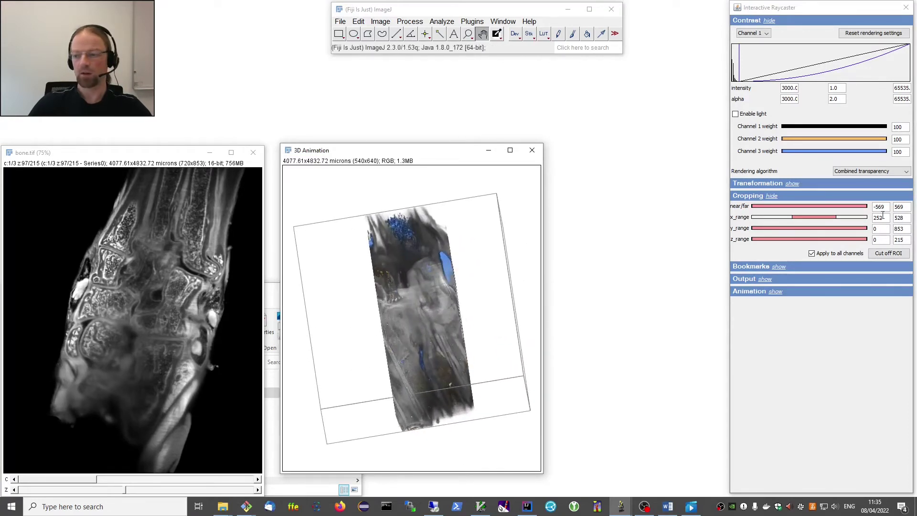
Restore the full x range, preview a z crop back to 0–215, and tilt to the top.
left_click_drag(836, 217, 867, 217)
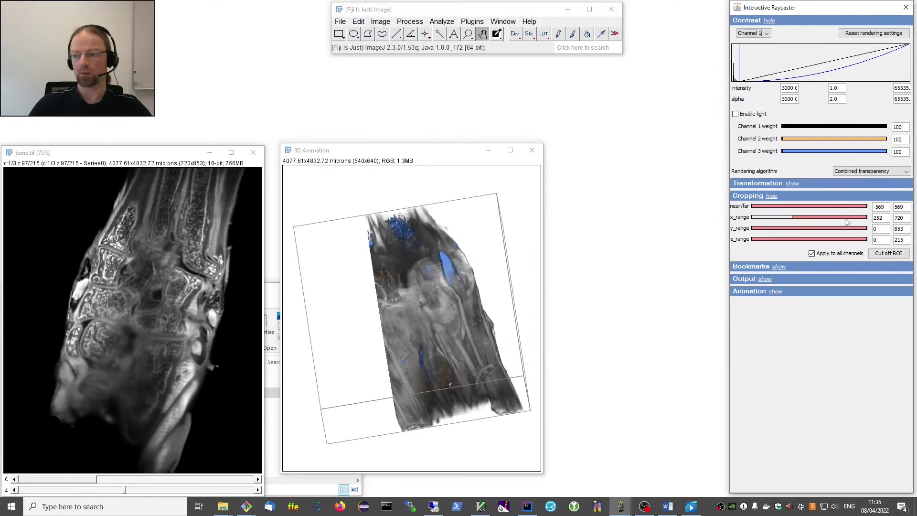
left_click_drag(792, 217, 753, 239)
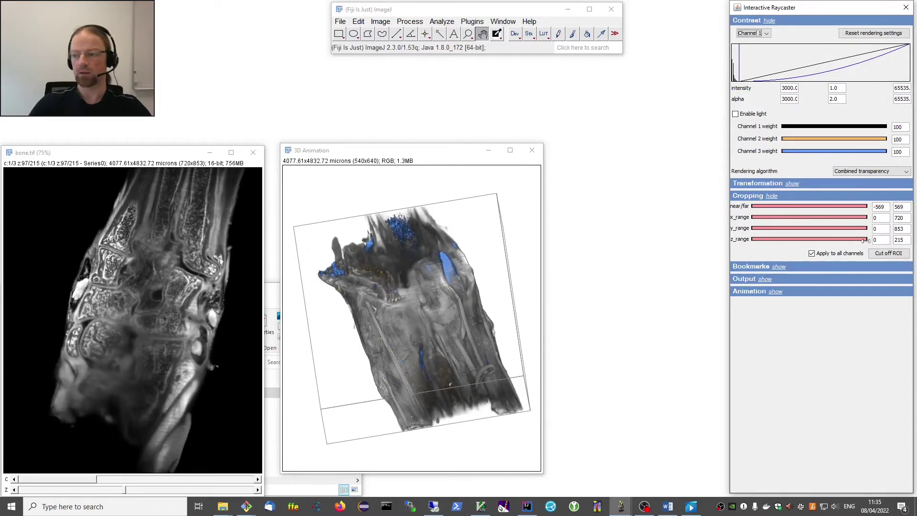
mouse_move(865, 240)
left_mouse_down()
mouse_move(830, 239)
mouse_move(866, 240)
left_mouse_up()
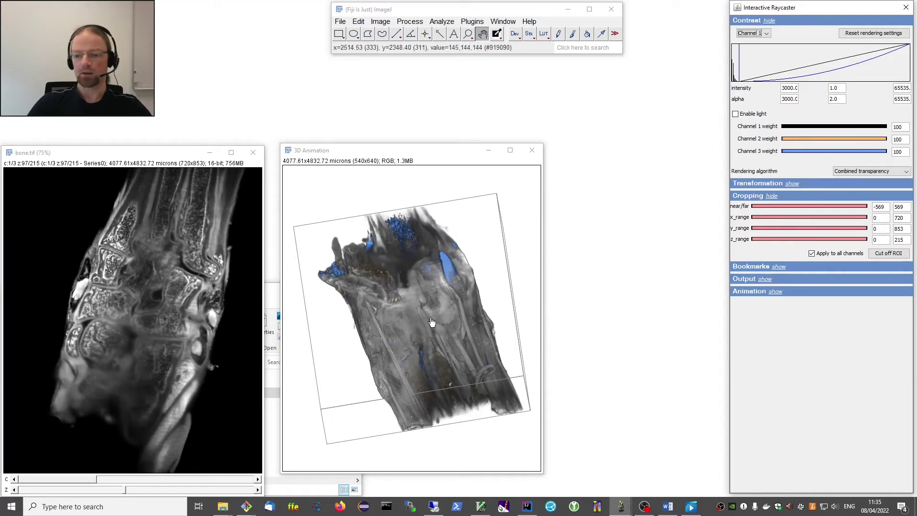
left_click_drag(425, 345, 436, 381)
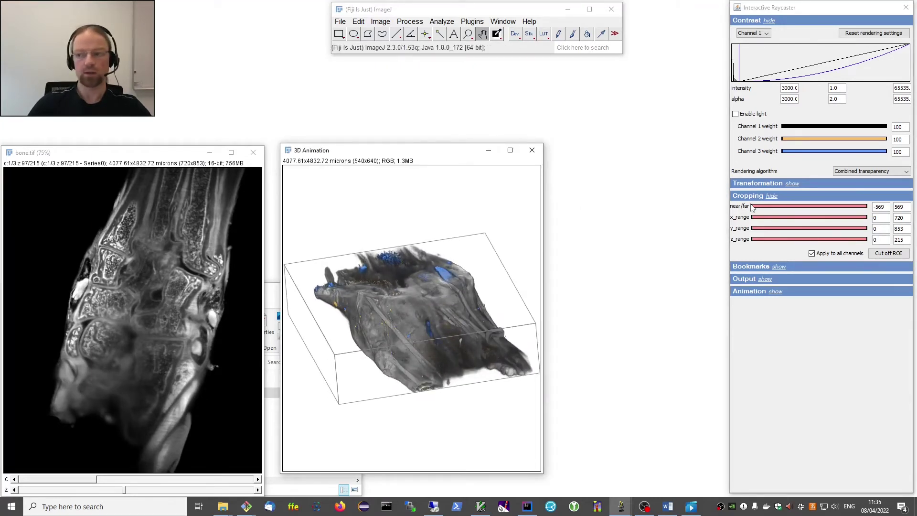
Trial a near-plane cut while rotating the view, then return near/far to -569.
left_click_drag(753, 205, 798, 206)
left_click_drag(428, 306, 430, 366)
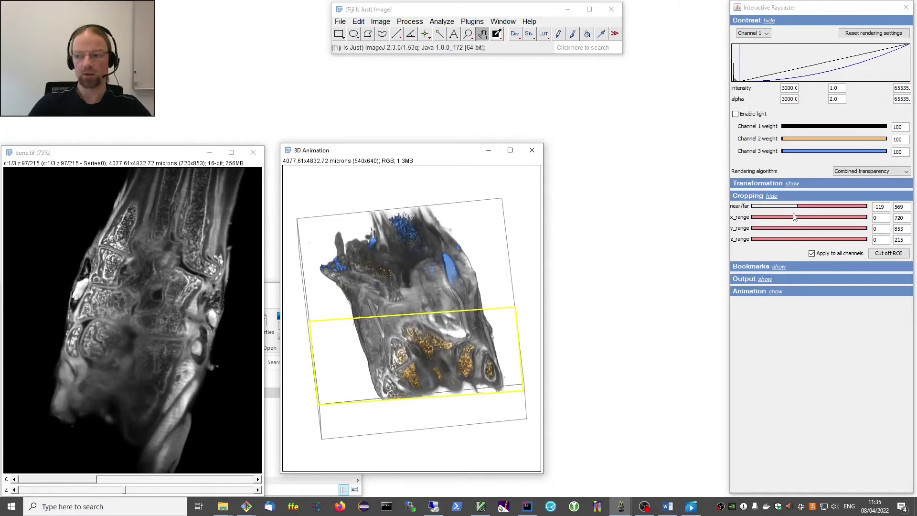
left_click_drag(797, 206, 805, 206)
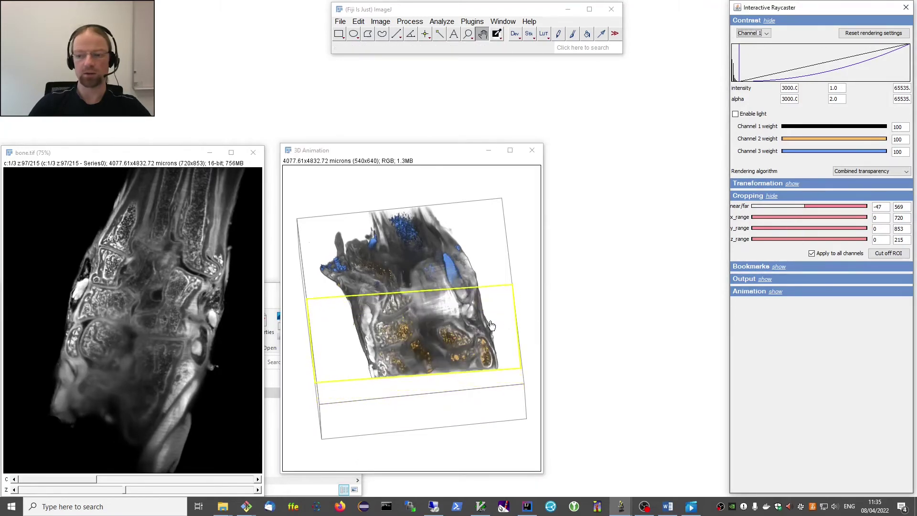
left_click_drag(463, 344, 506, 309)
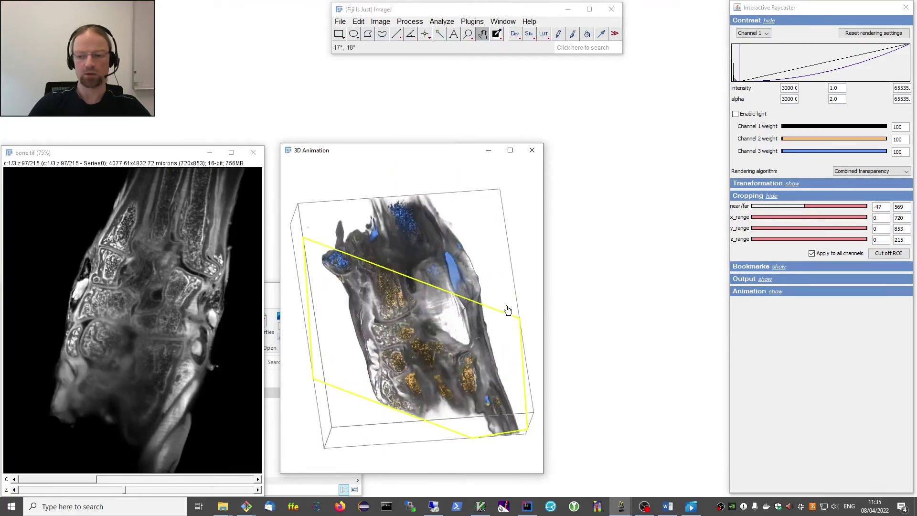
left_click_drag(461, 377, 479, 332)
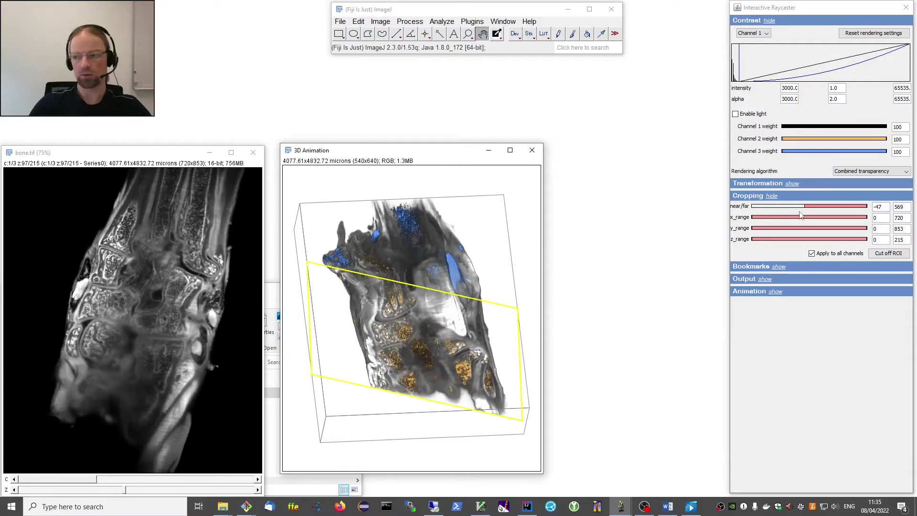
left_click_drag(806, 206, 753, 207)
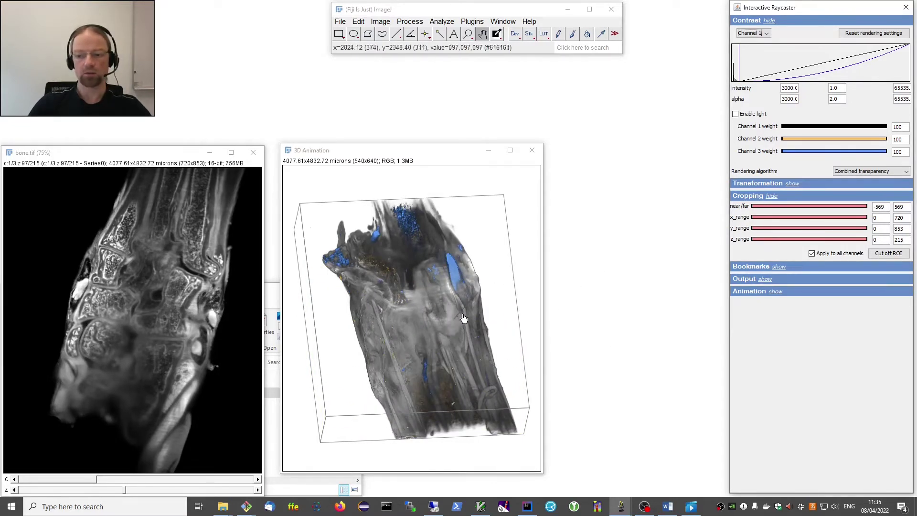
Uncheck 'Apply to all channels', trial a y-range crop back to 0–853, and hide Cropping.
left_click(812, 253)
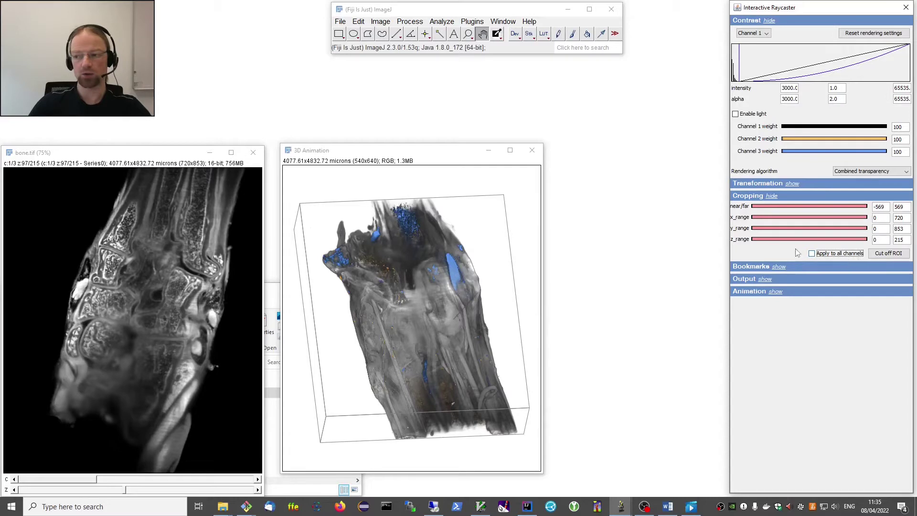
mouse_move(754, 229)
left_mouse_down()
mouse_move(840, 238)
mouse_move(753, 228)
left_mouse_up()
mouse_move(755, 227)
left_mouse_down()
mouse_move(798, 233)
mouse_move(745, 231)
left_mouse_up()
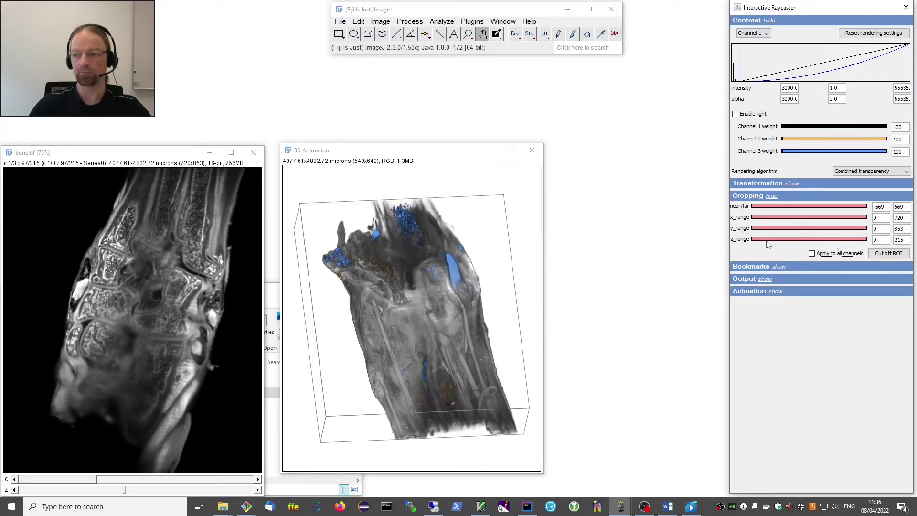
left_click(771, 196)
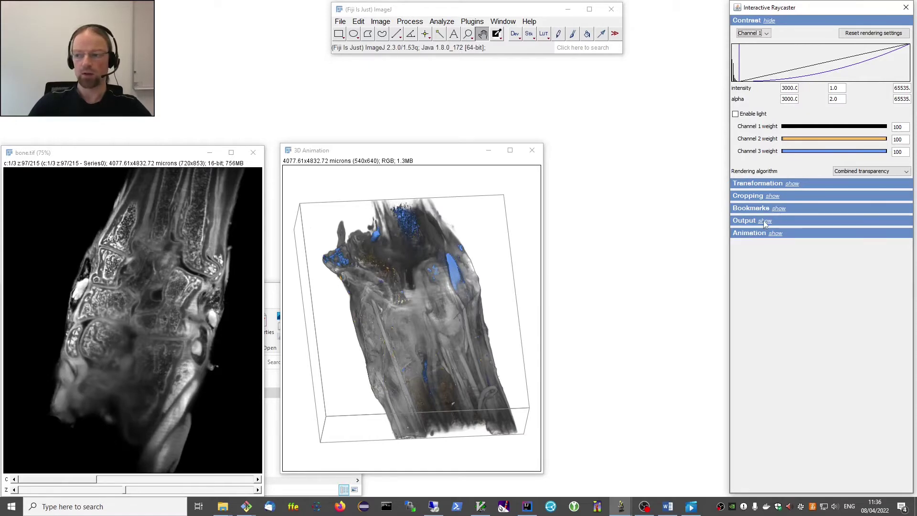
Show the Output settings (540 × 640) and select the width field, nudging the 3D Animation window right.
left_click(764, 222)
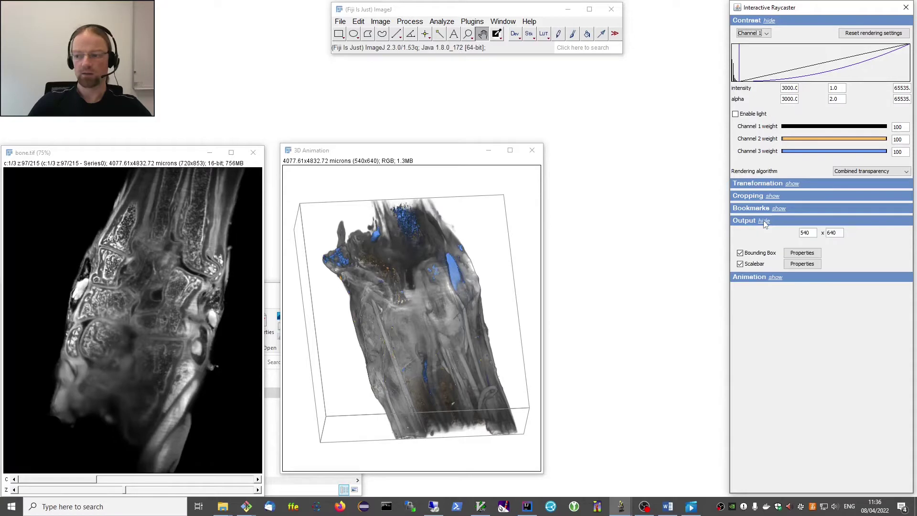
double_click(812, 233)
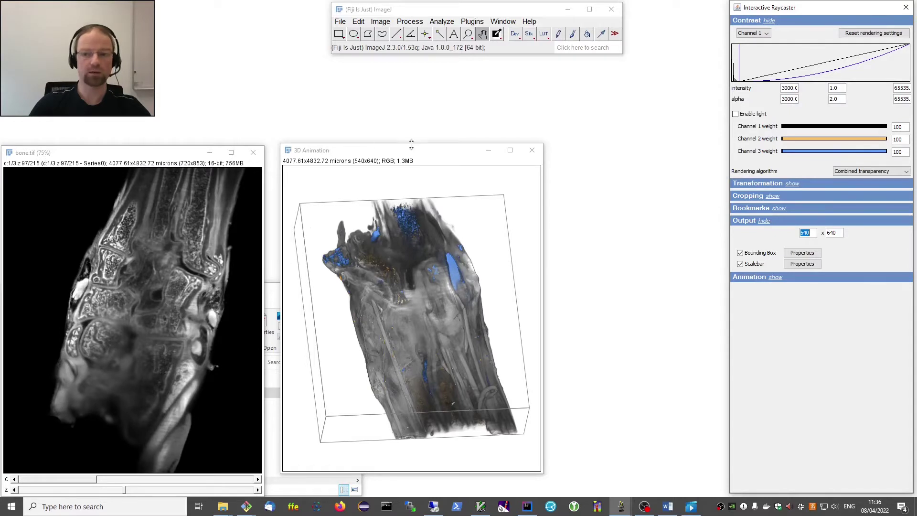
mouse_move(410, 154)
left_mouse_down()
mouse_move(430, 158)
mouse_move(422, 156)
left_mouse_up()
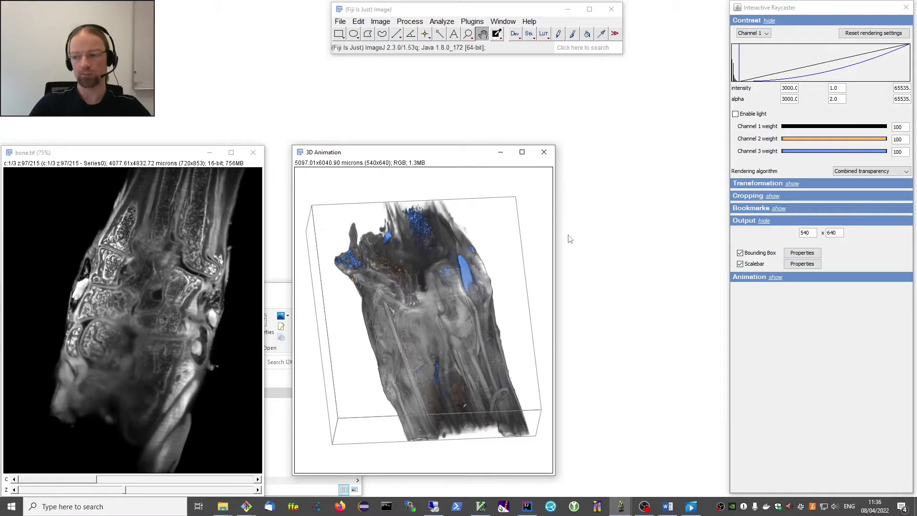
left_click(790, 242)
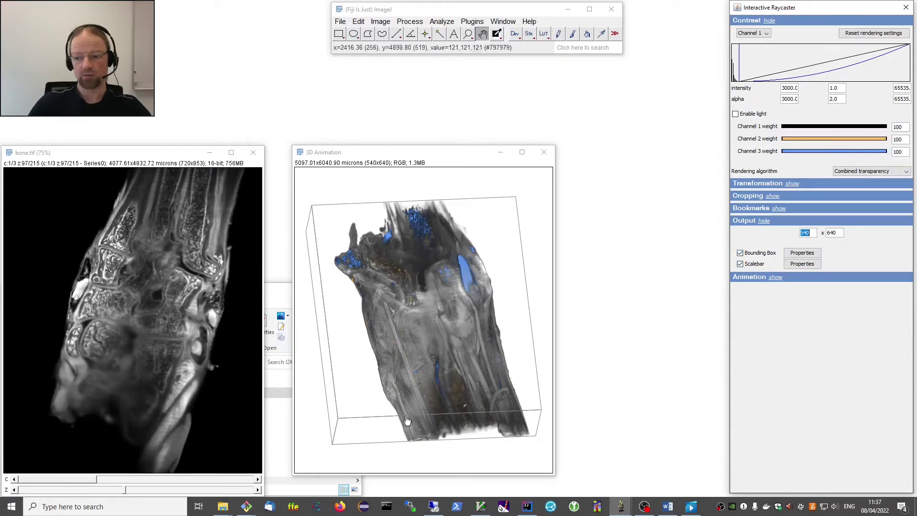
Keep the bounding box with its default line style, and switch the scalebar off.
left_click(760, 253)
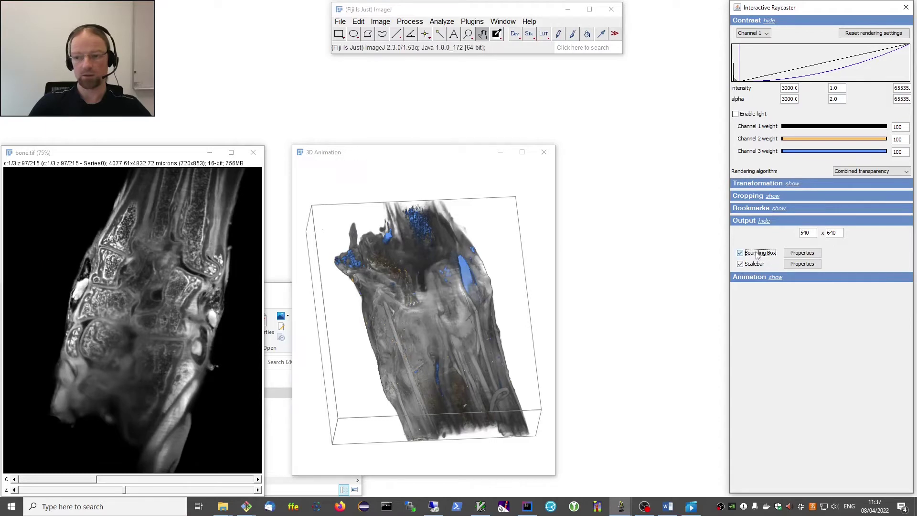
left_click(758, 254)
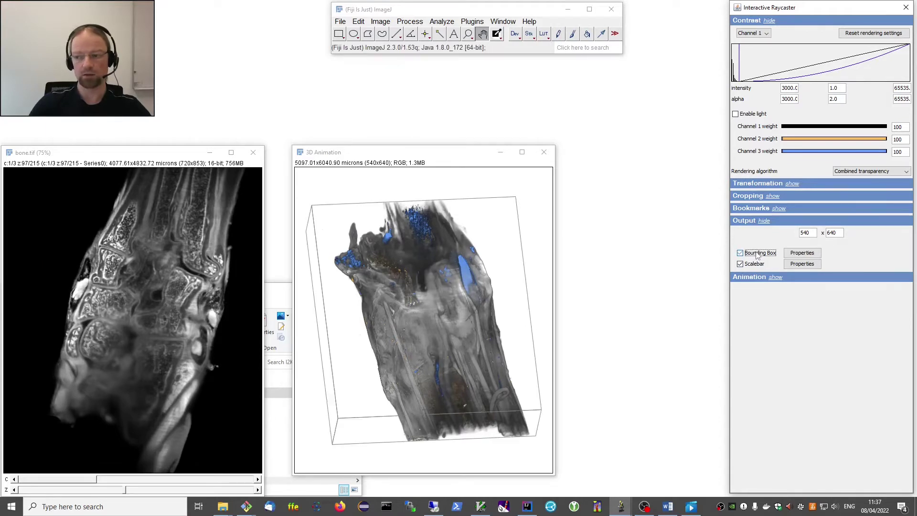
left_click(803, 254)
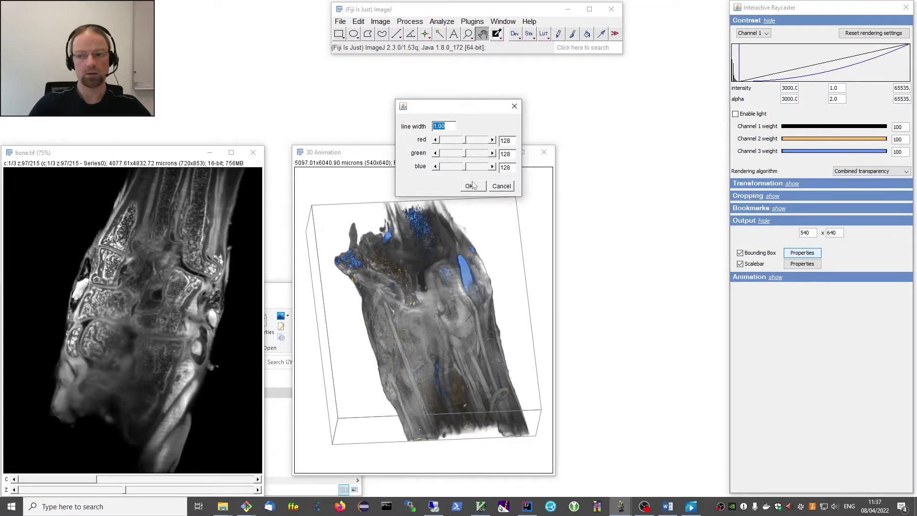
left_click(497, 188)
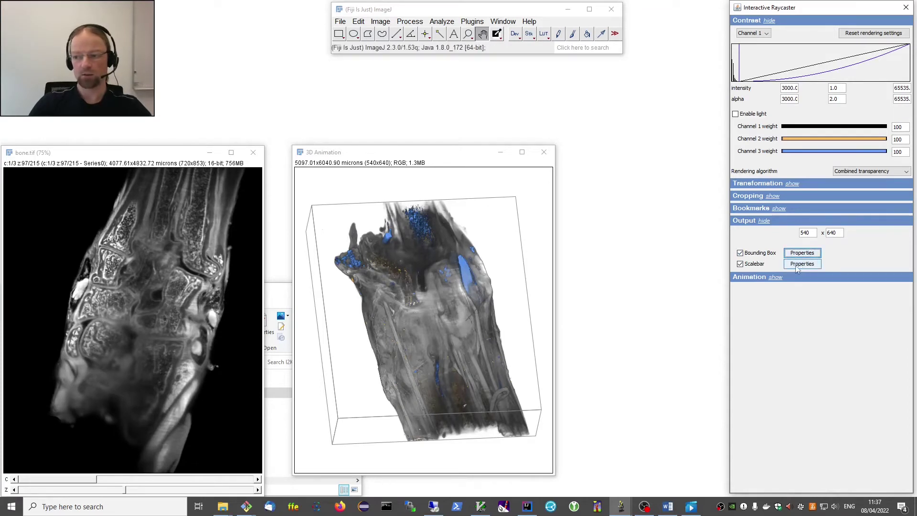
left_click(756, 266)
left_click(756, 265)
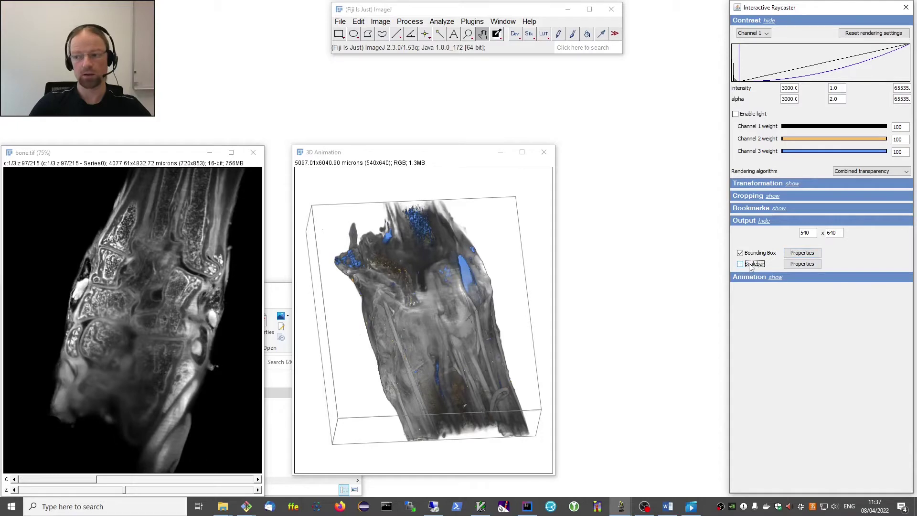
Make the scalebar black (RGB 0,0,0) with length 200 at position 'view - lower left'.
left_click(803, 265)
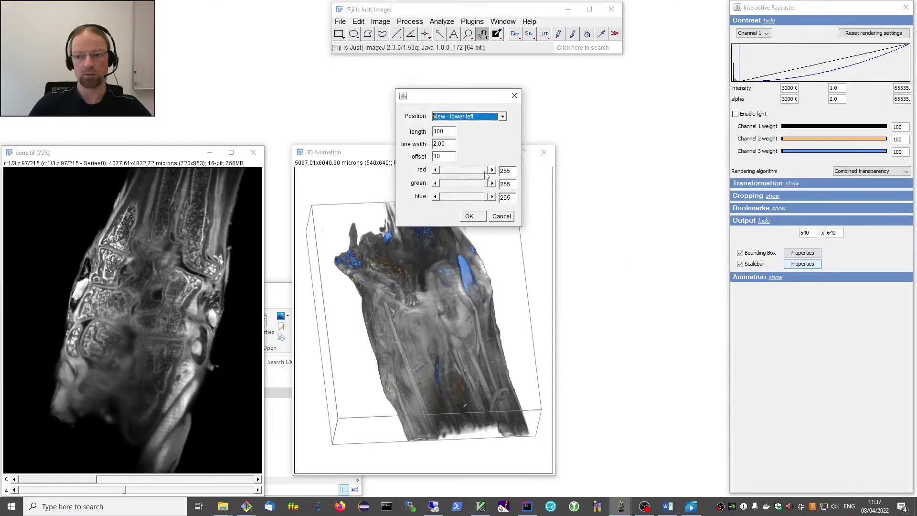
left_click_drag(487, 171, 436, 197)
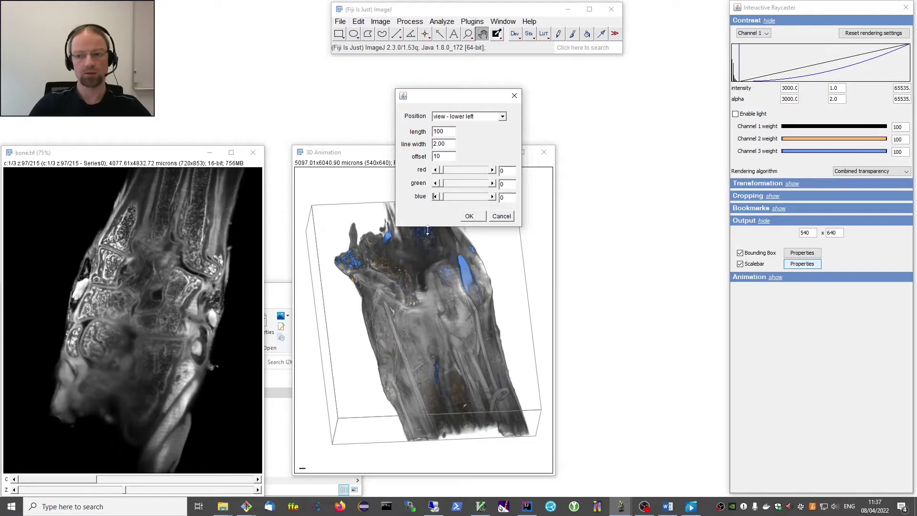
left_click(449, 130)
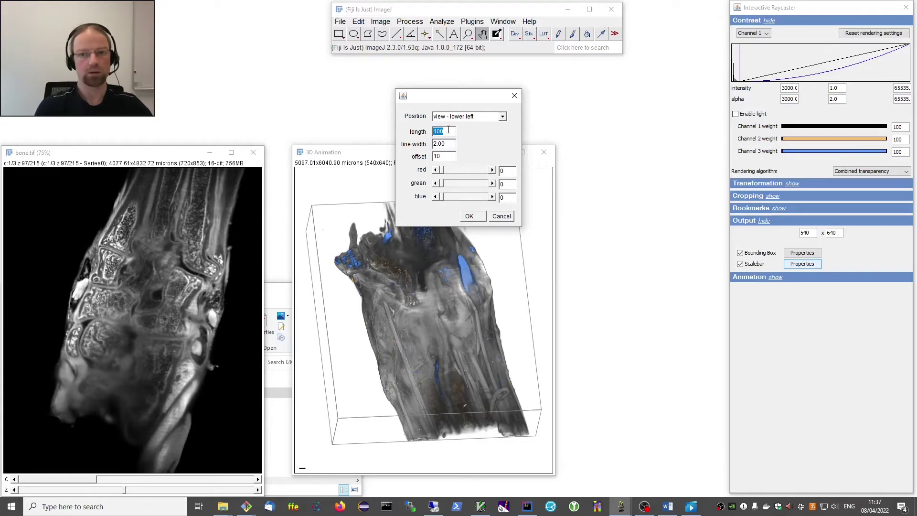
type("200")
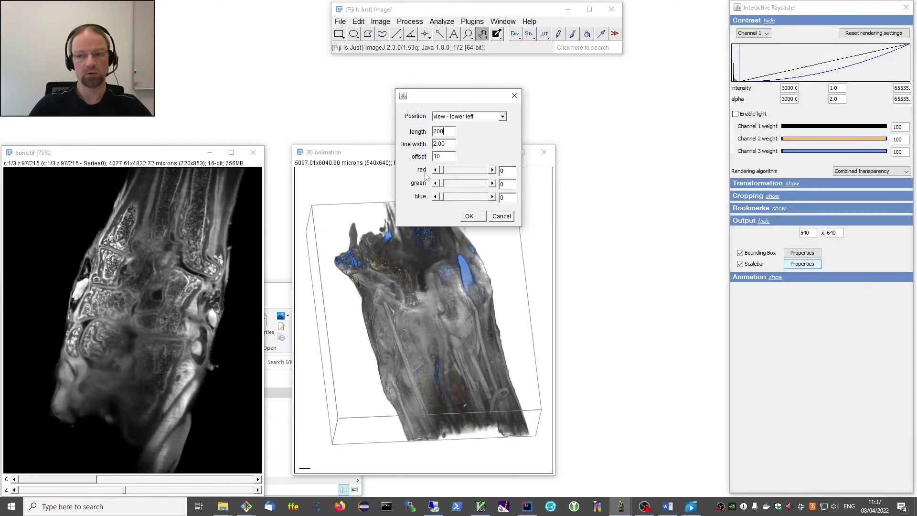
left_click(469, 116)
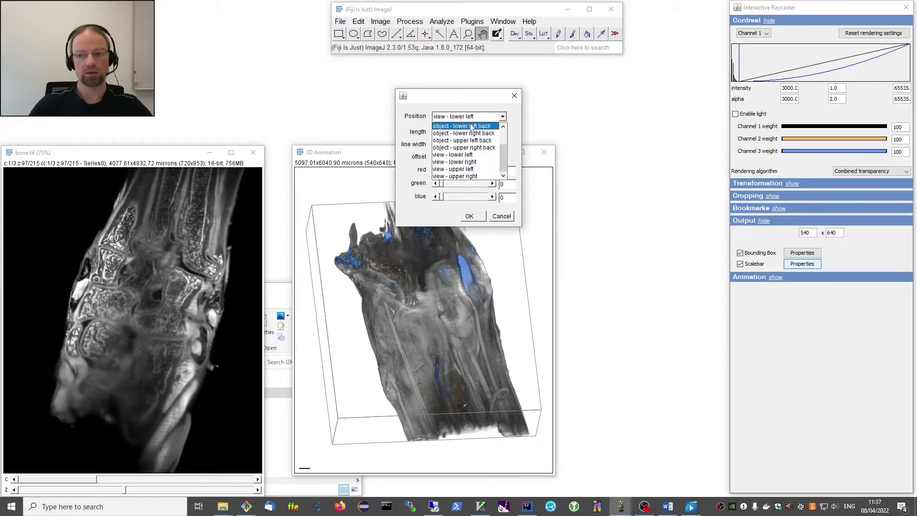
scroll(471, 127, "up", 2)
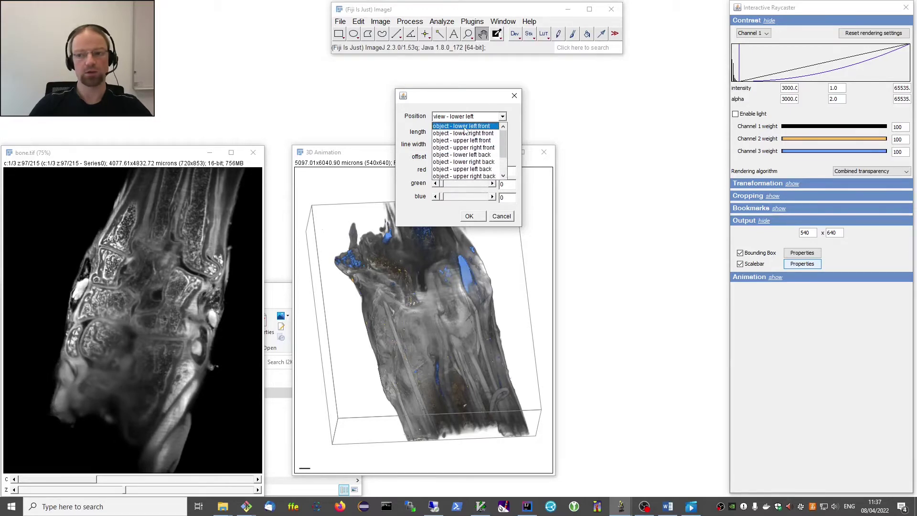
left_click(464, 127)
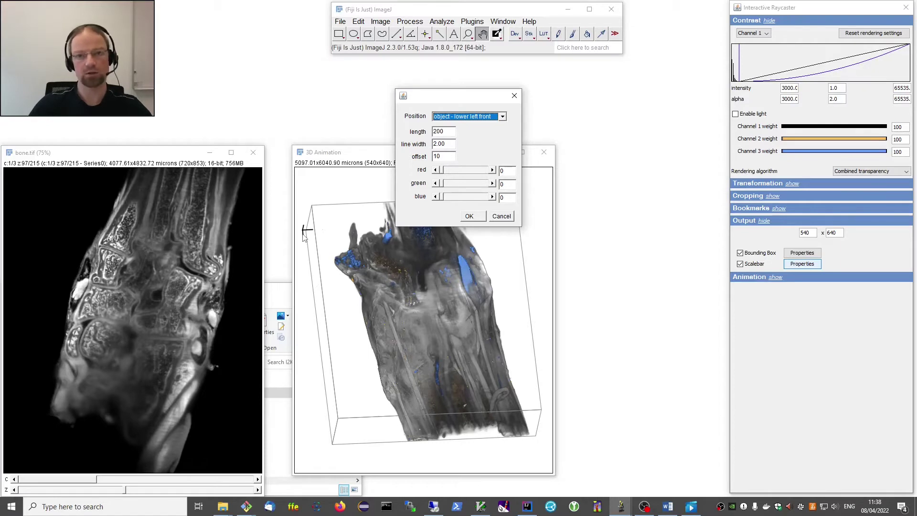
left_click(462, 118)
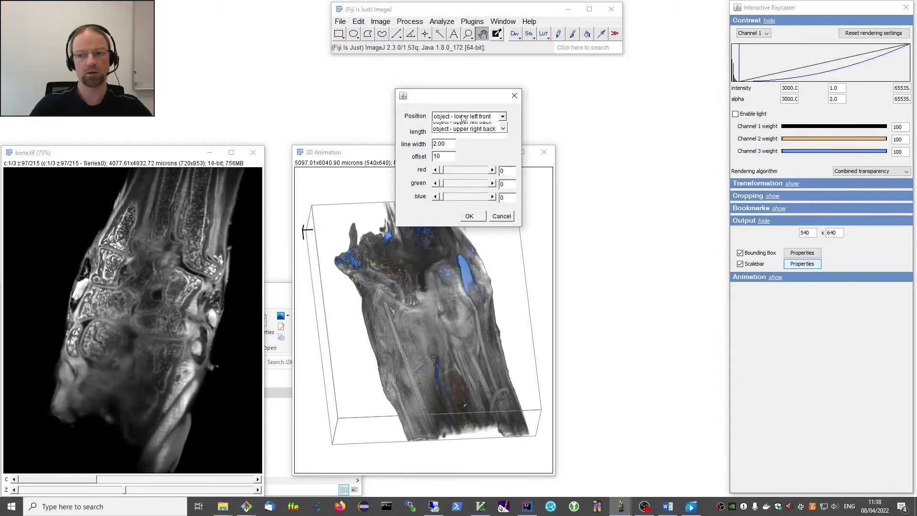
scroll(463, 143, "down", 3)
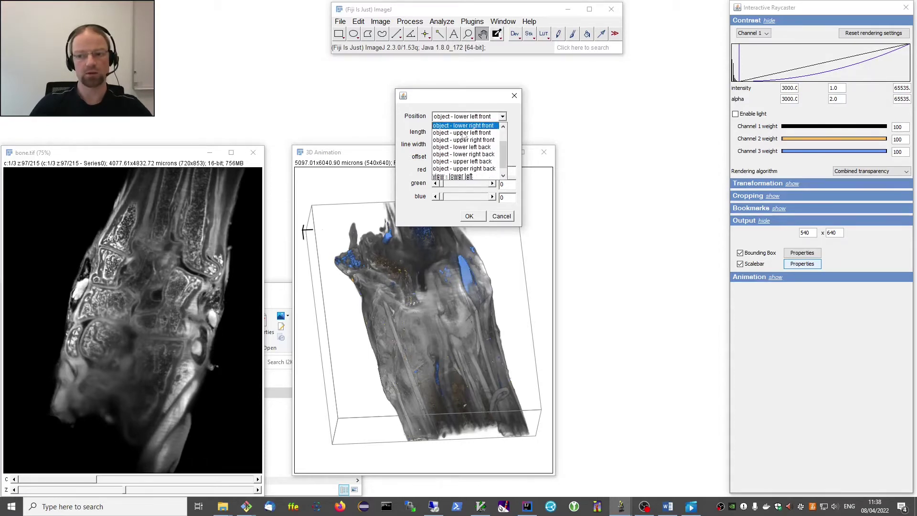
left_click(461, 159)
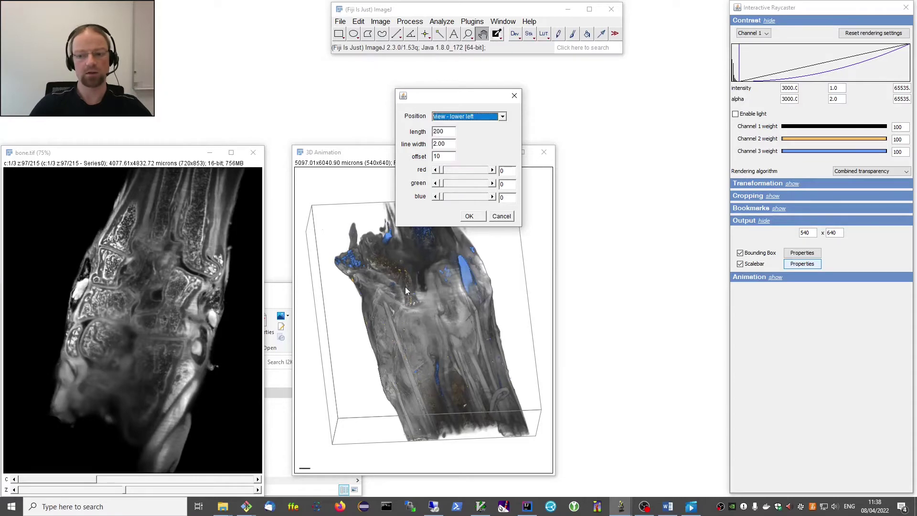
left_click(469, 217)
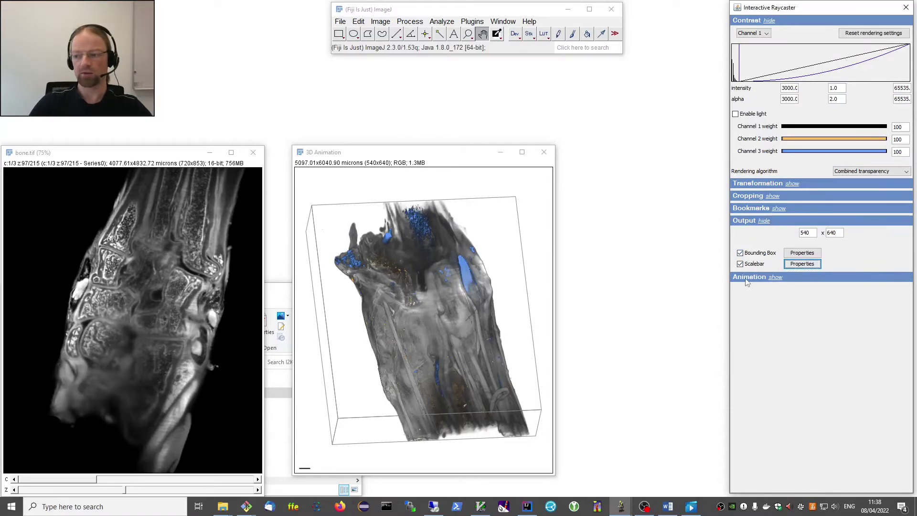
Open the empty text-based animation script editor and move it below the 3D render.
left_click(776, 278)
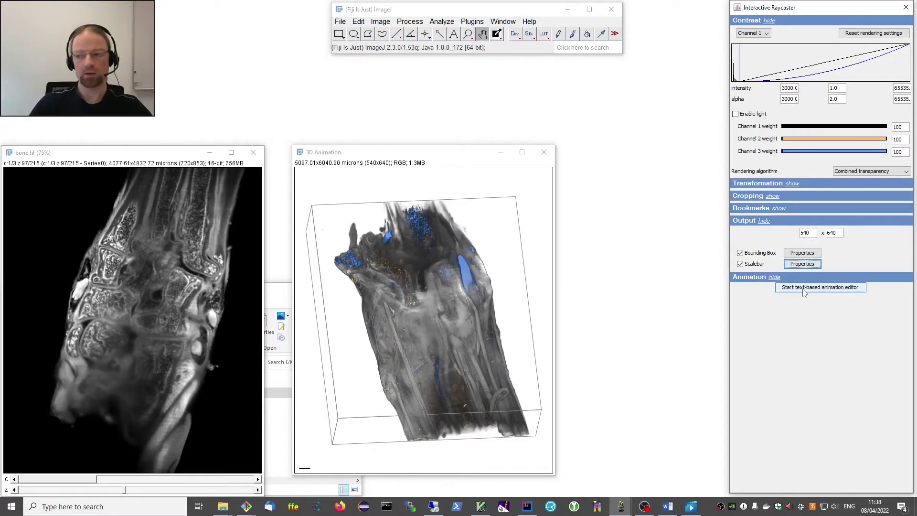
left_click(806, 288)
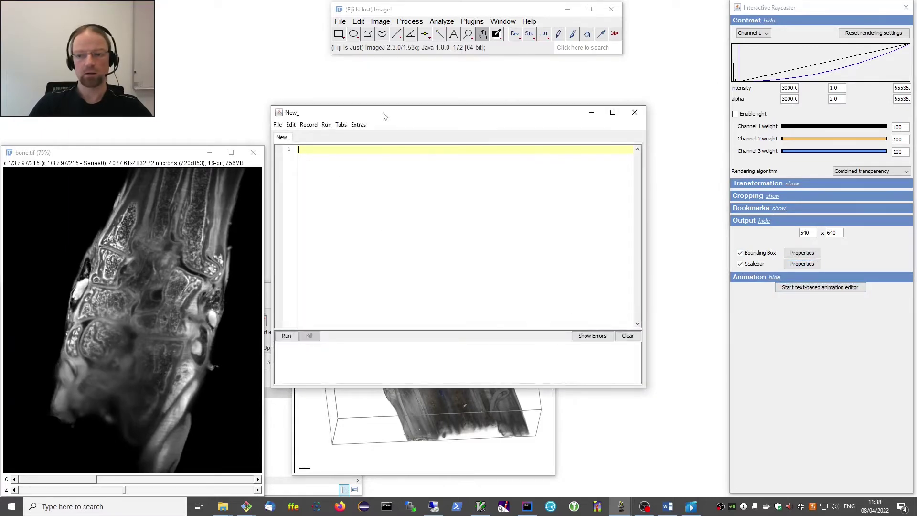
left_click_drag(383, 110, 390, 220)
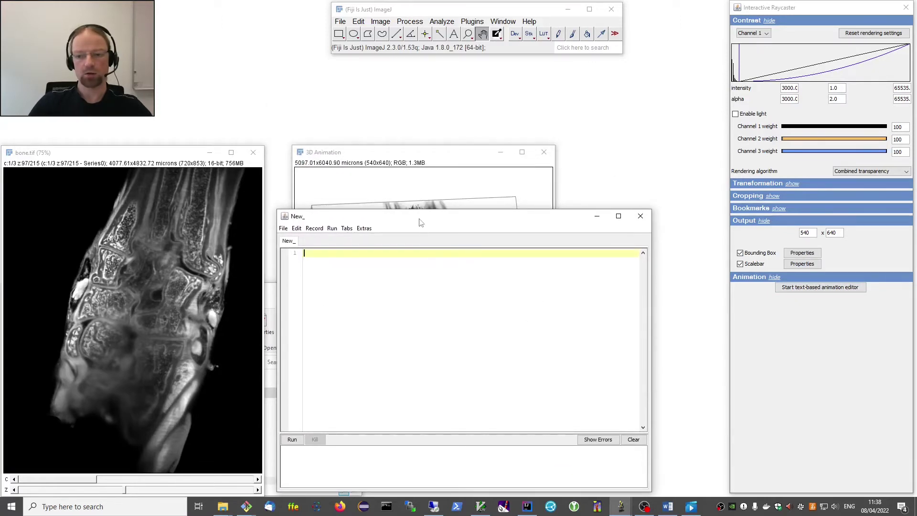
left_click_drag(420, 221, 409, 223)
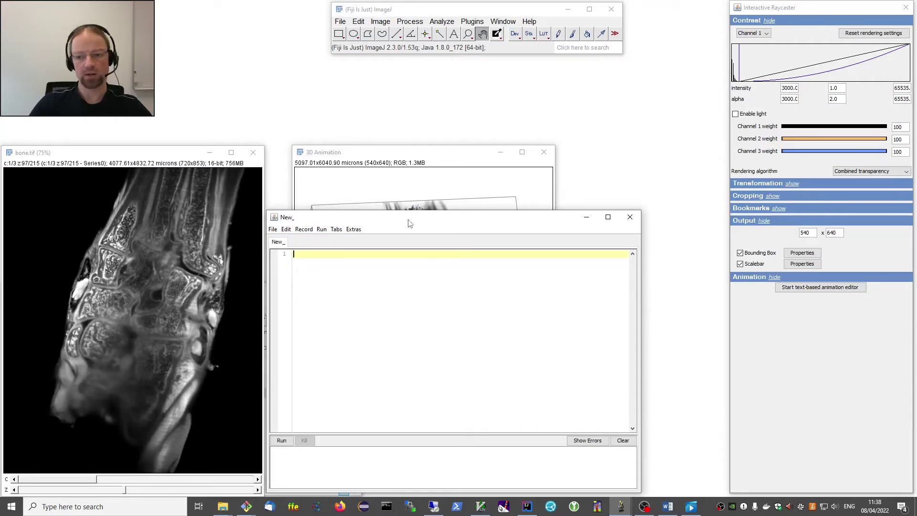
left_click(377, 157)
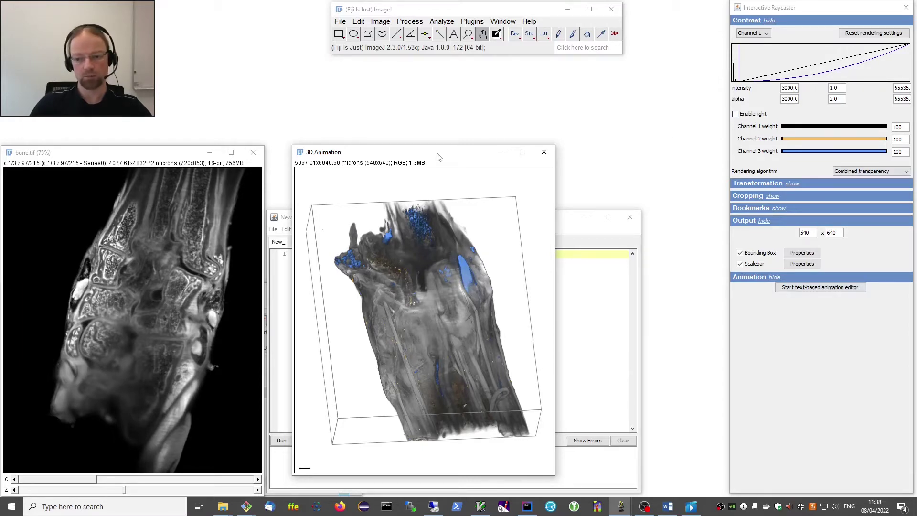
Enlarge the script editor, place the 3D render on the left, and minimize bone.tif.
left_click(286, 222)
left_click_drag(328, 222, 328, 209)
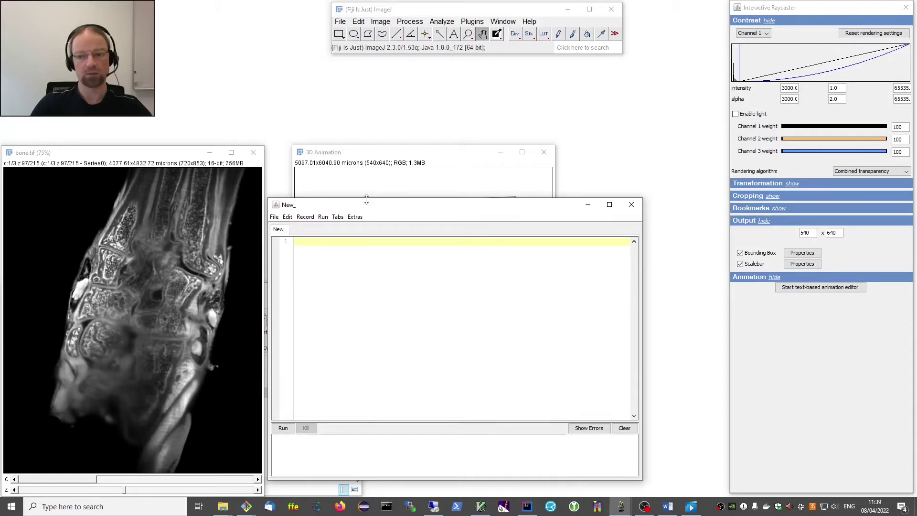
left_click_drag(367, 200, 372, 141)
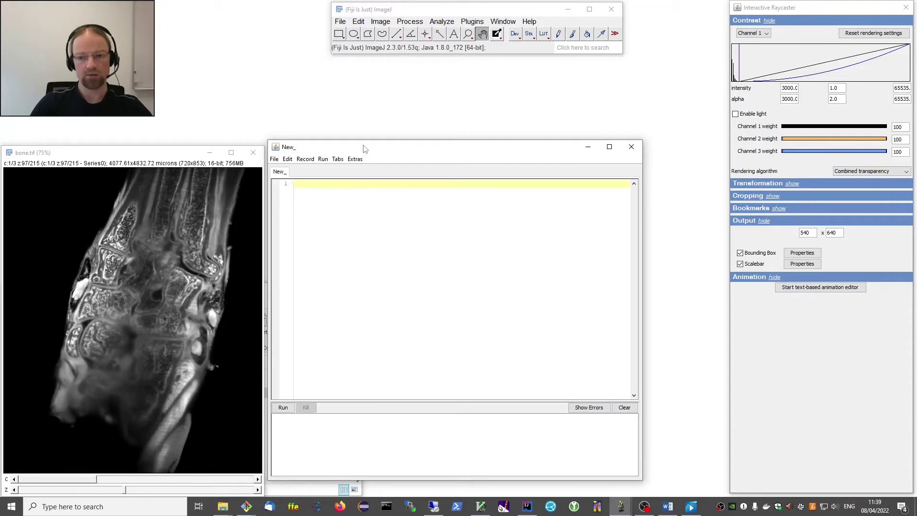
left_click_drag(365, 148, 522, 173)
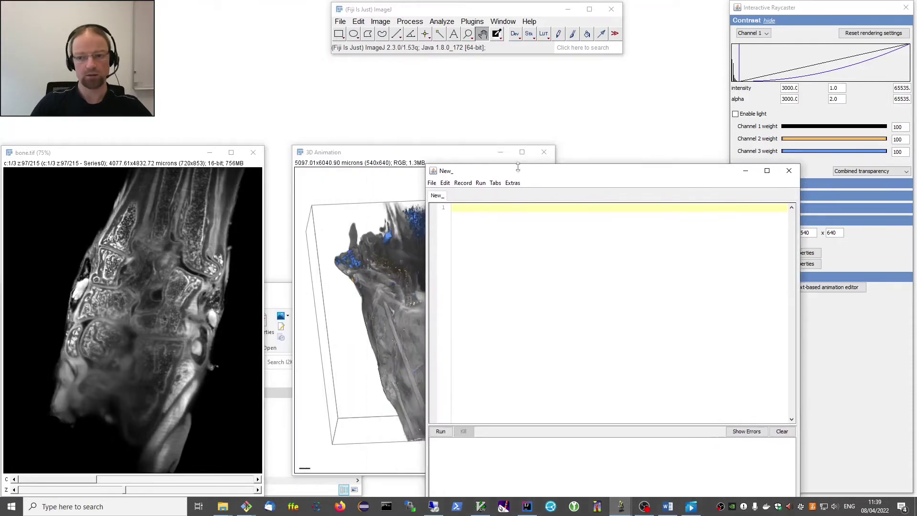
left_click_drag(388, 157, 155, 173)
left_click(209, 153)
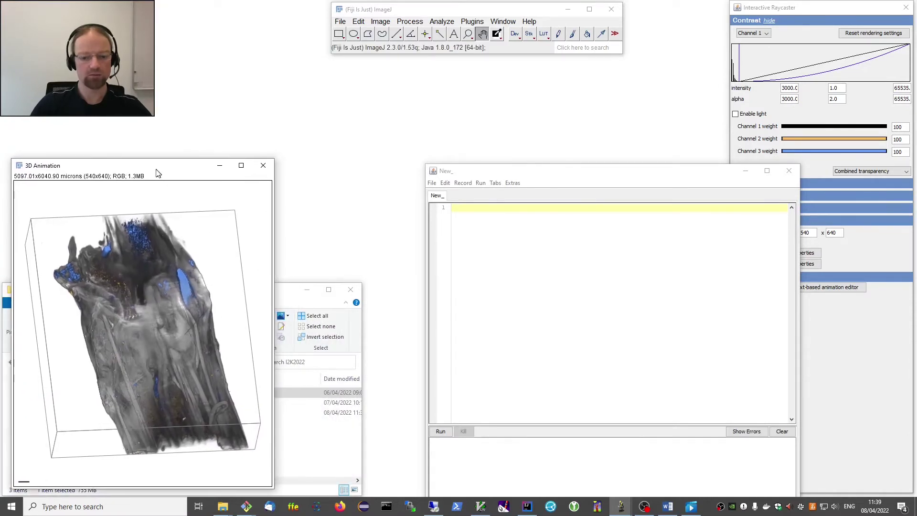
Place the editor beside the render and start a script line 'From frame 0 to frame 100'.
left_click_drag(549, 172, 400, 160)
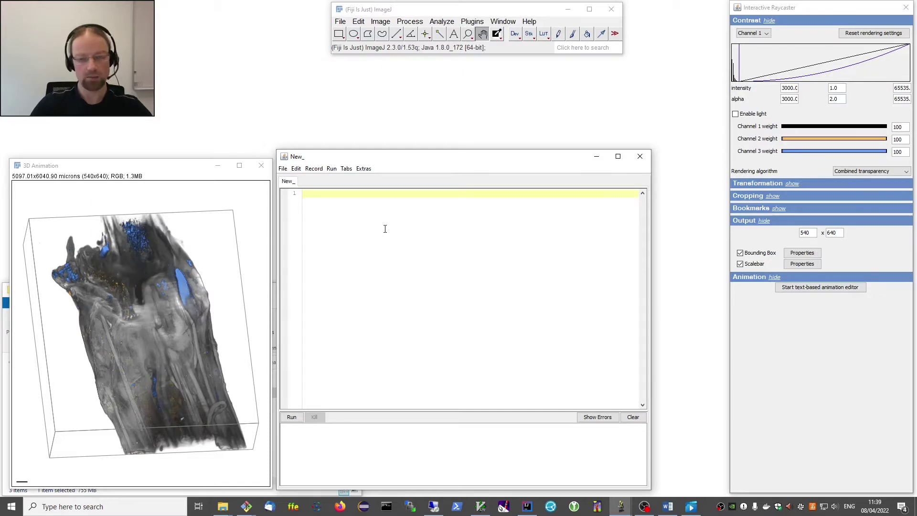
key("ctrl+space")
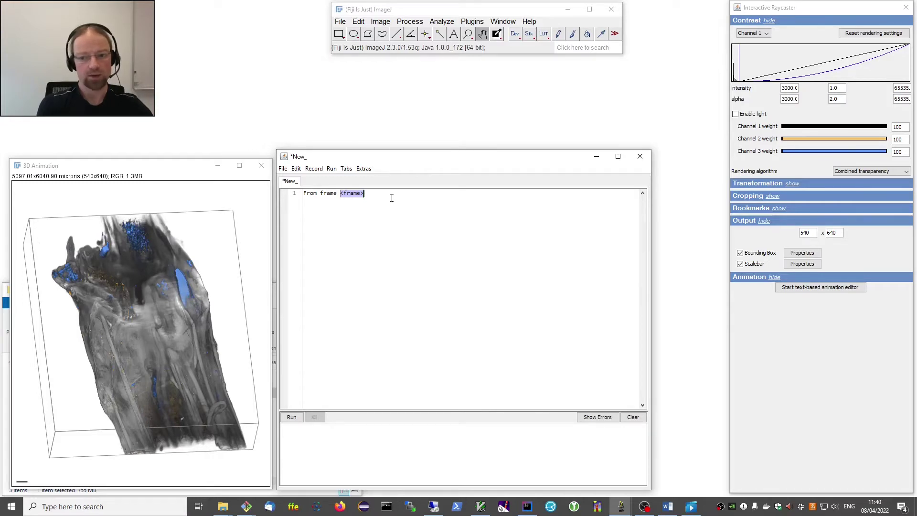
type("0")
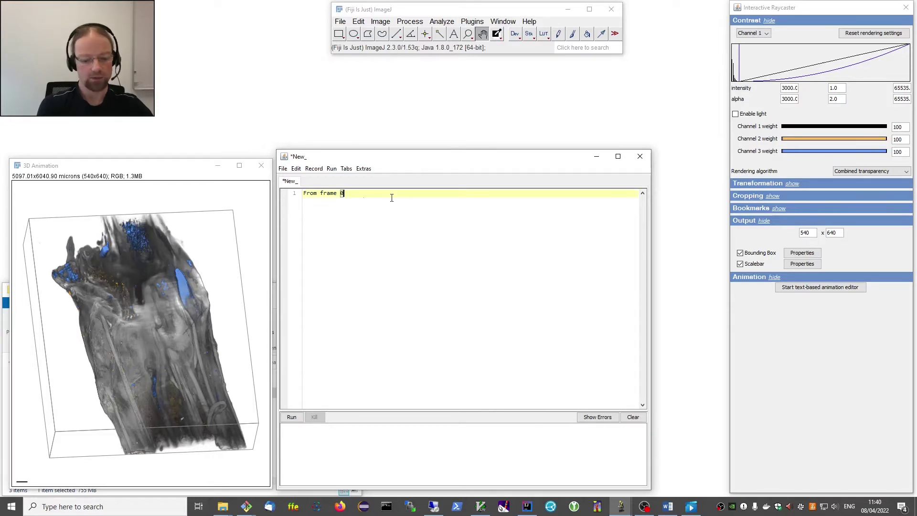
key("Tab")
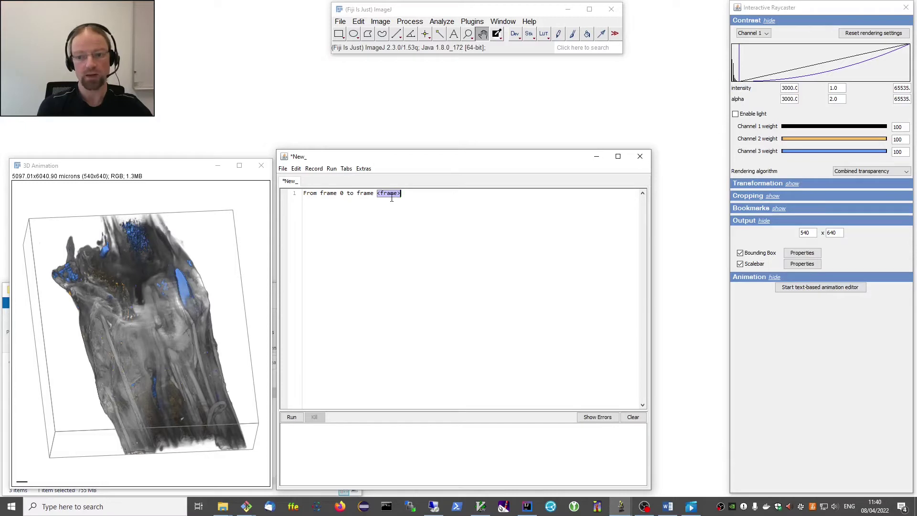
type("100")
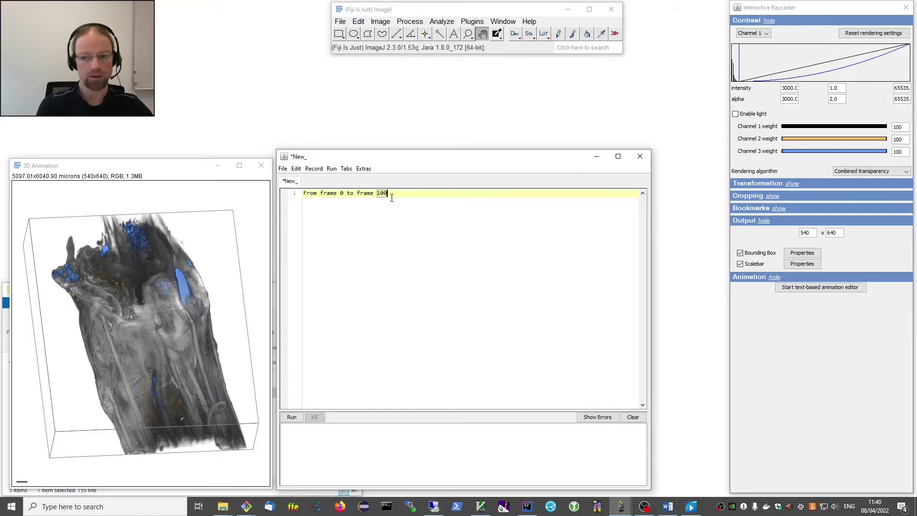
key("Tab")
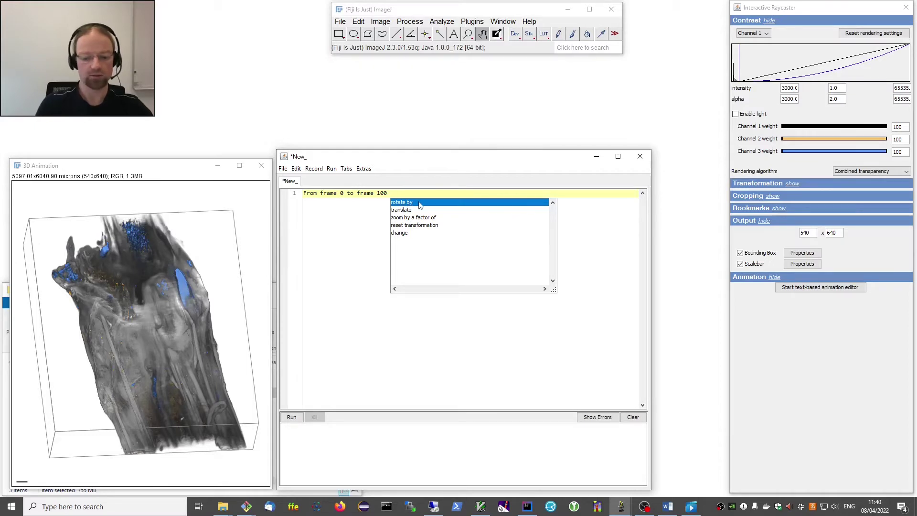
Complete the line with 'rotate by 360 degrees horizontally ease' and run the render.
double_click(420, 203)
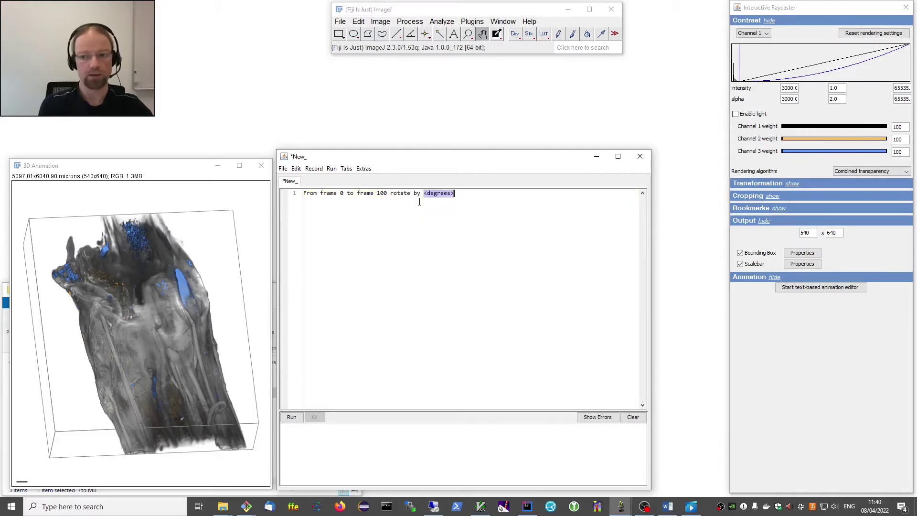
type("360")
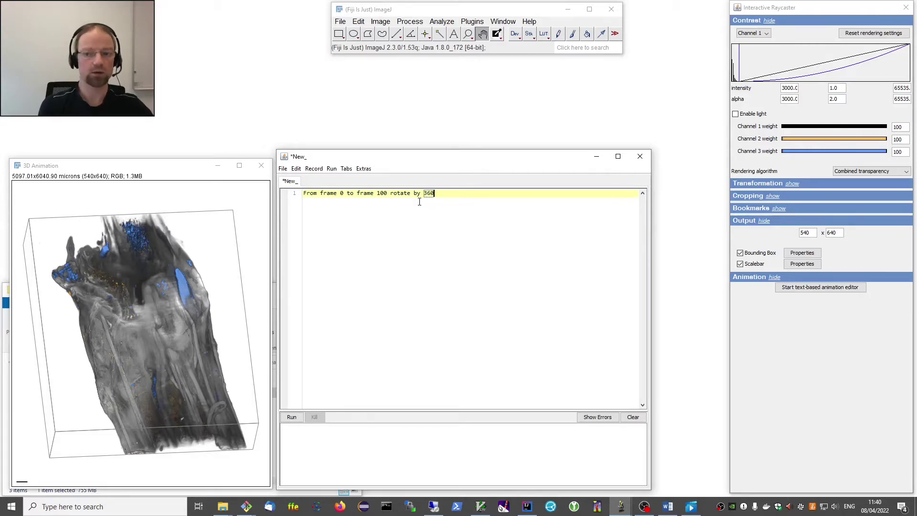
key("Tab")
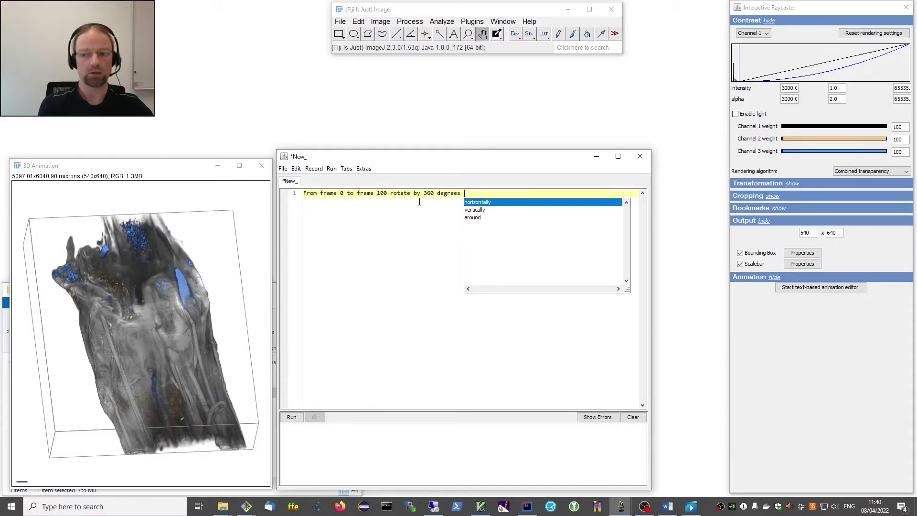
key("Return")
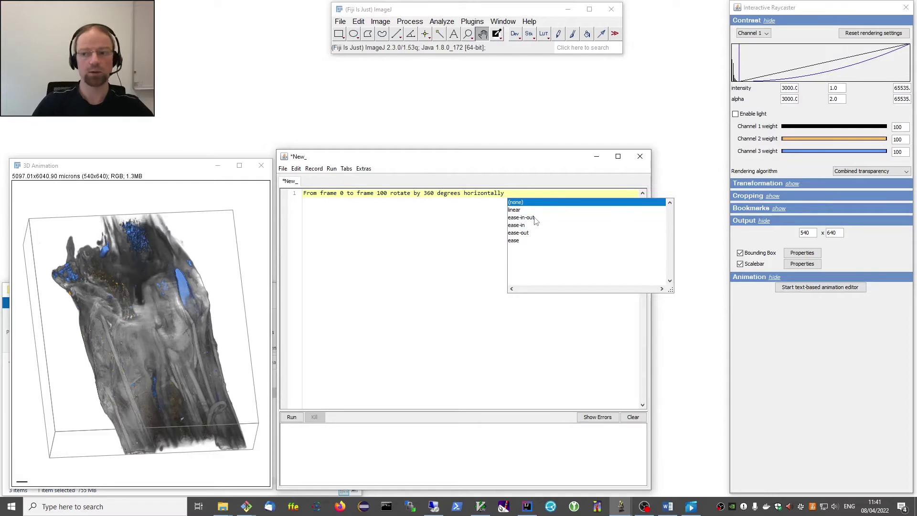
left_click(521, 243)
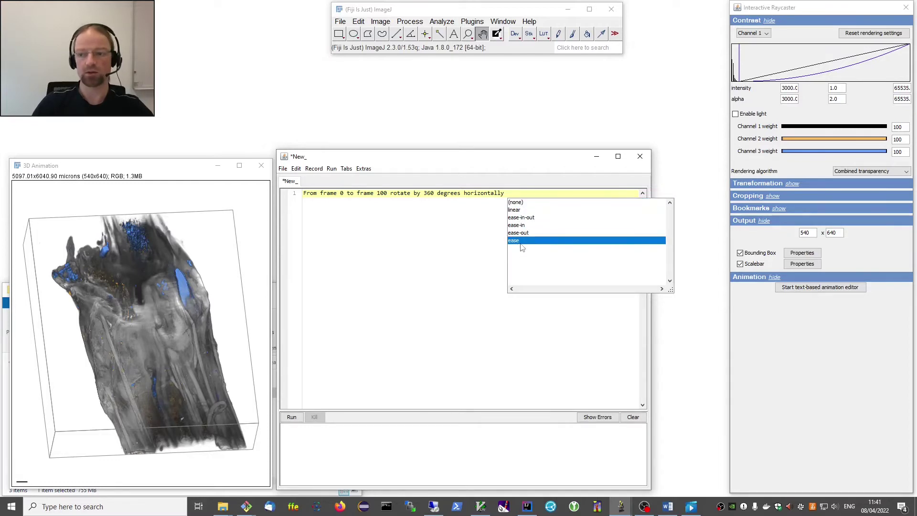
double_click(521, 243)
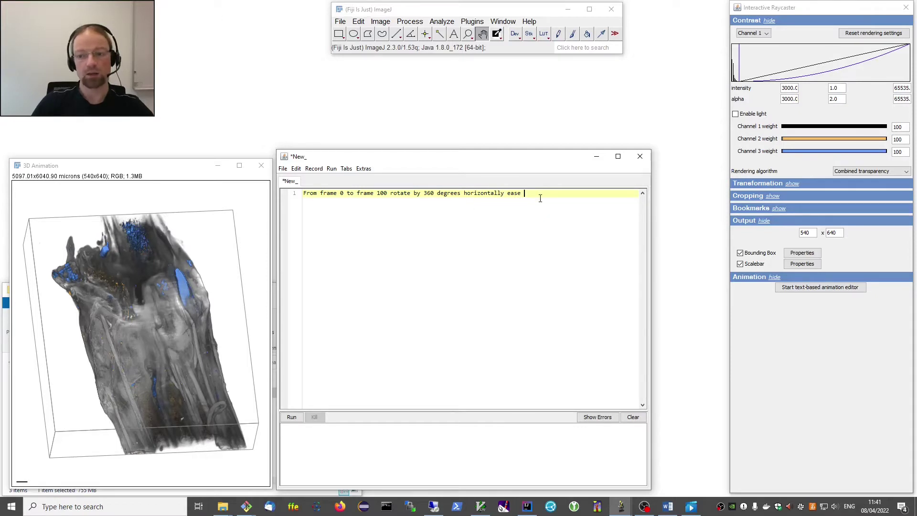
left_click(298, 422)
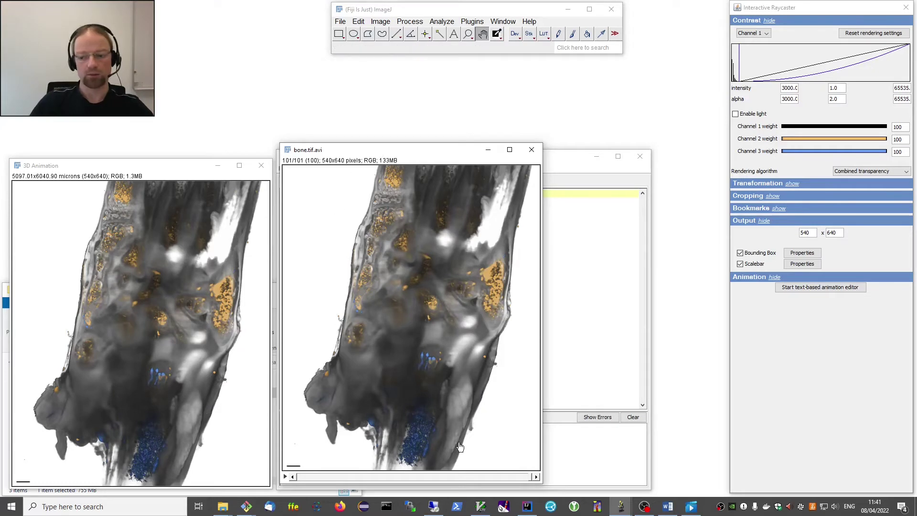
Play bone.tif.avi from its first frame, then close the preview window.
left_click_drag(402, 160, 450, 143)
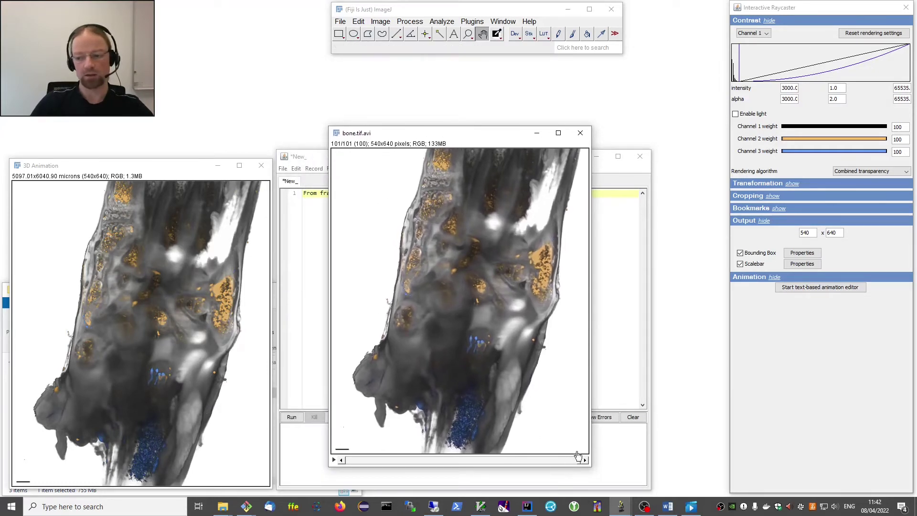
left_click(566, 461)
left_click_drag(567, 462, 347, 461)
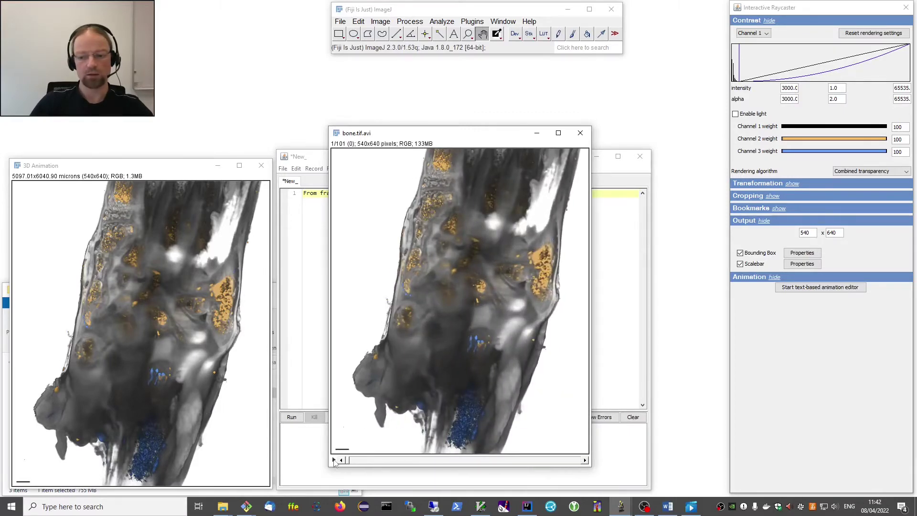
left_click(334, 460)
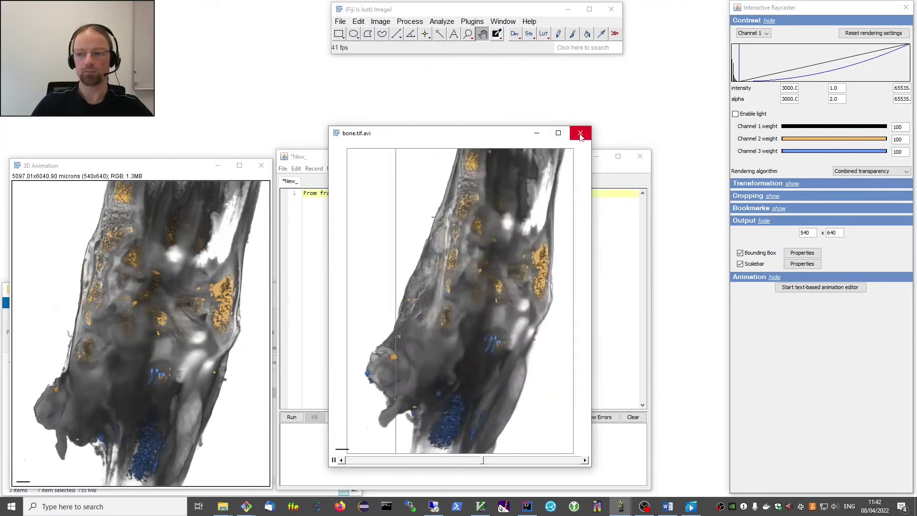
left_click(580, 135)
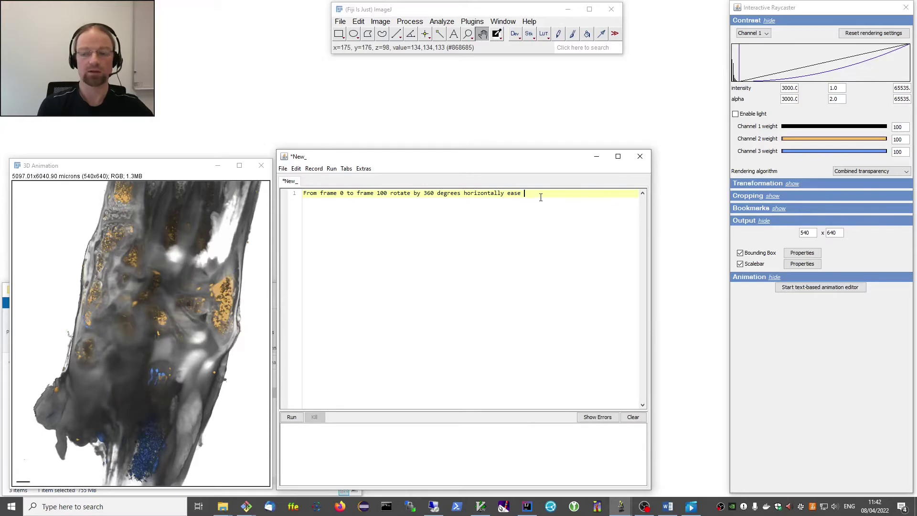
Start a second script line reading 'From frame 0 to frame 100'.
key("Return")
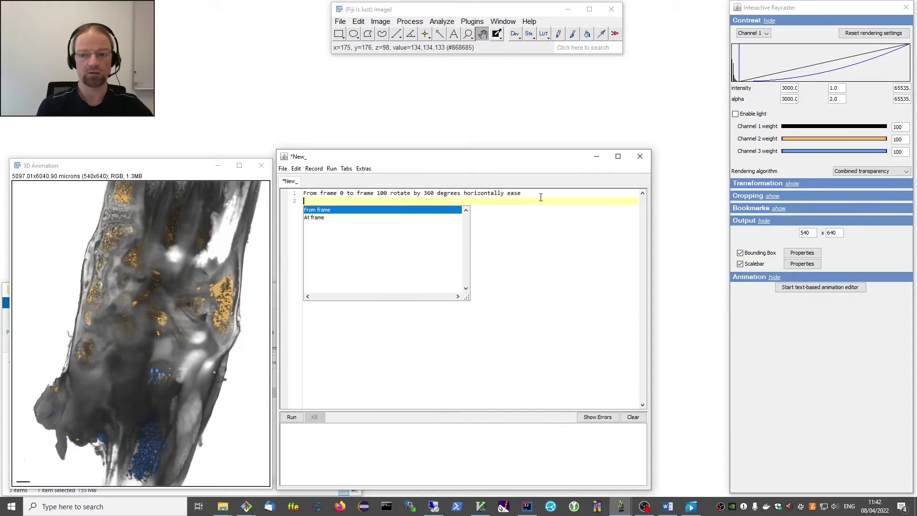
key("Return")
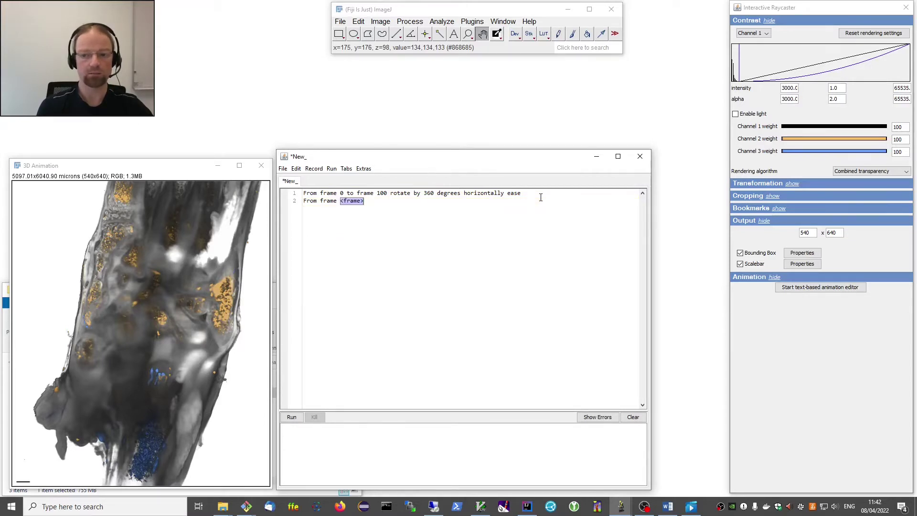
type("0")
key("Return")
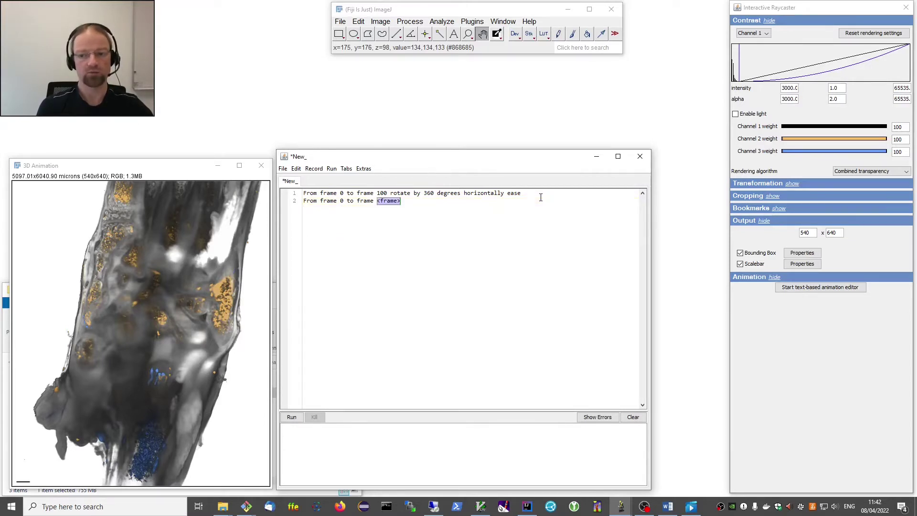
type("100")
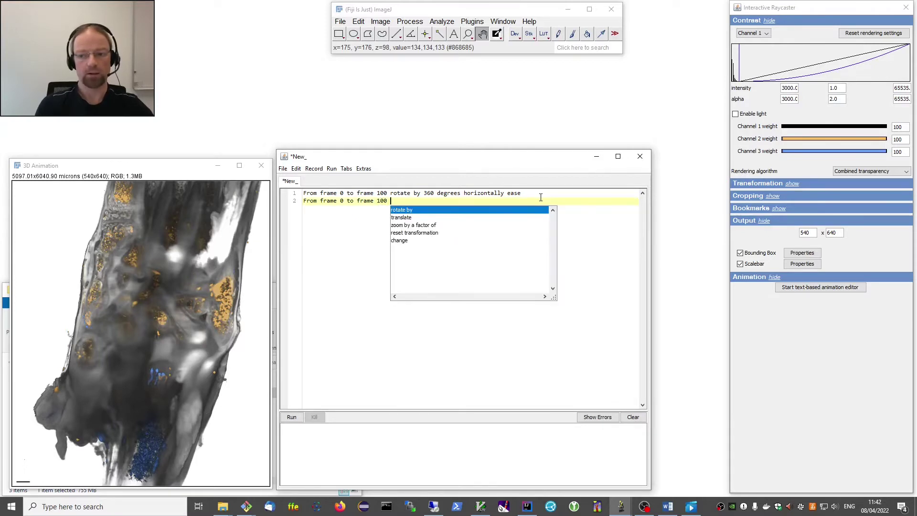
Finish line 2 as 'zoom by a factor of 1.5 ease' and render the animation.
key("Down")
key("Down")
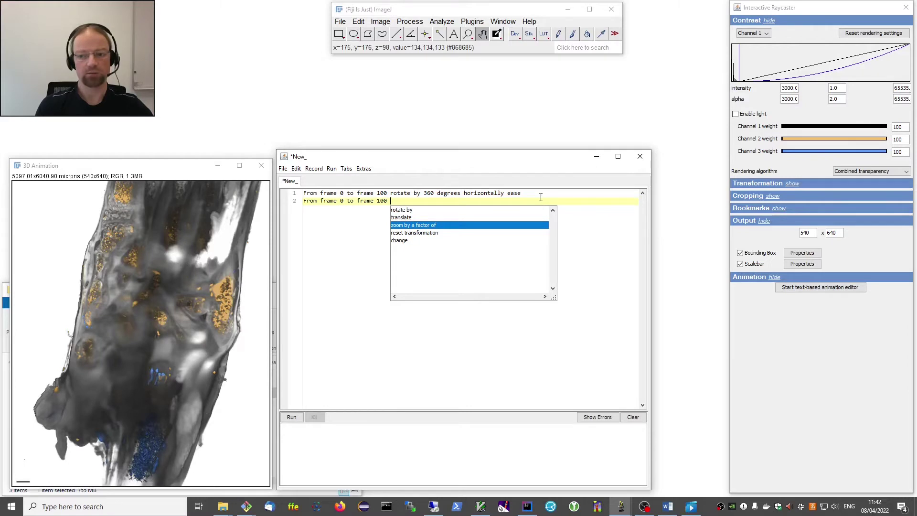
key("Return")
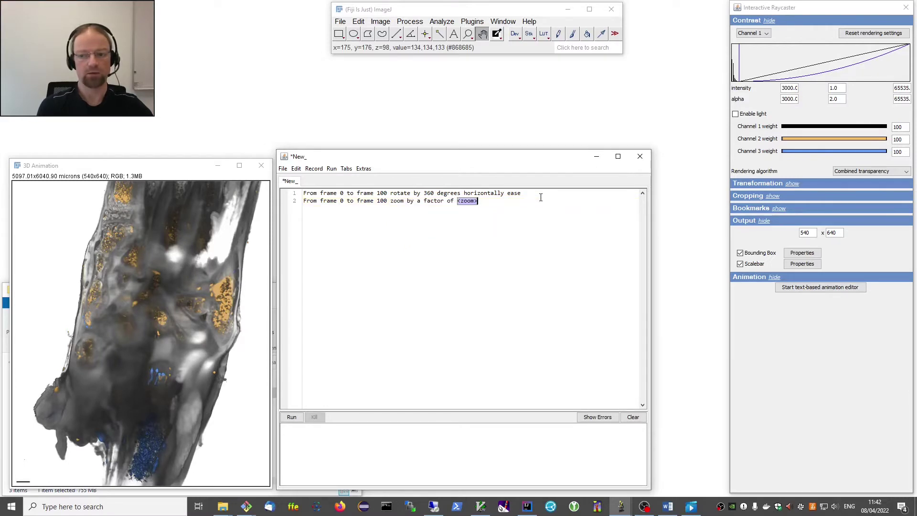
type("1.5")
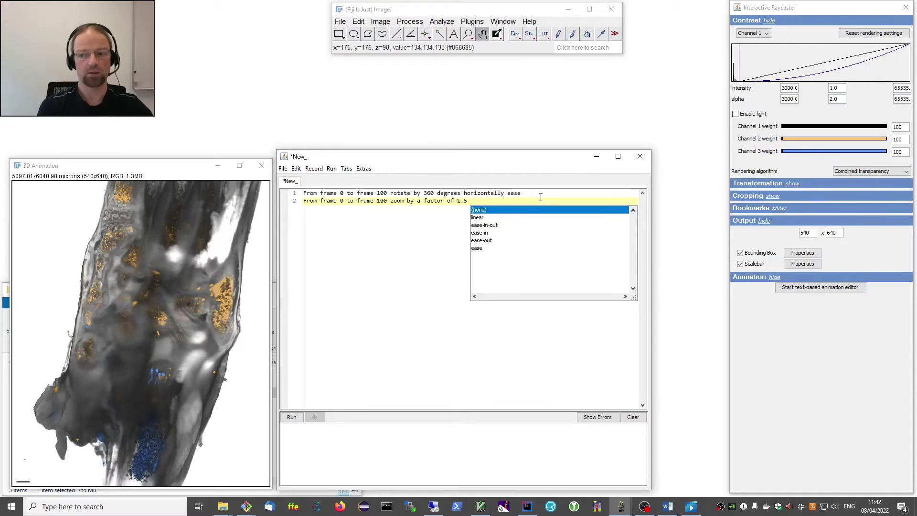
key("Down")
key("Down")
key("Down")
key("Down")
key("Down")
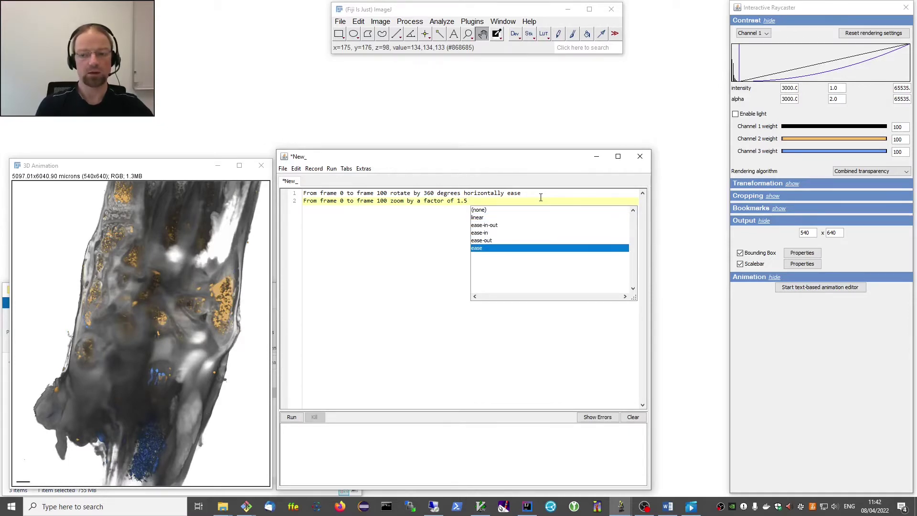
key("Return")
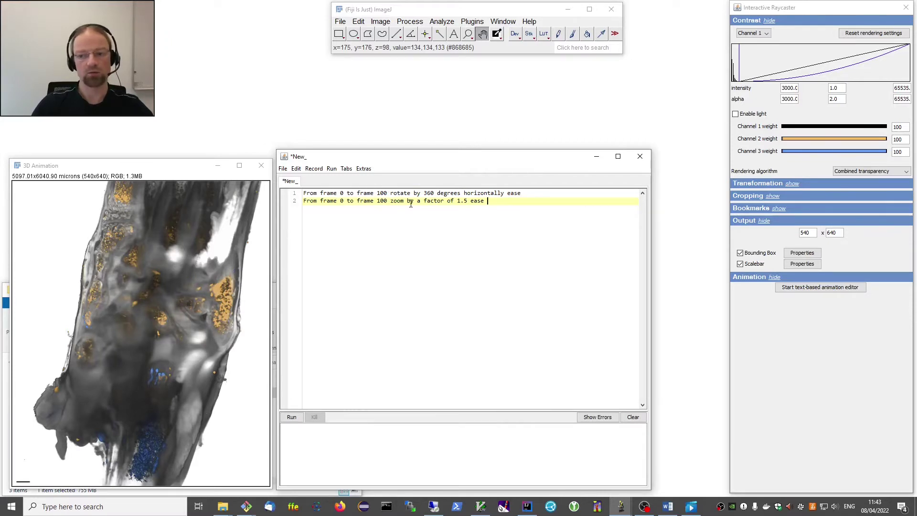
left_click(293, 418)
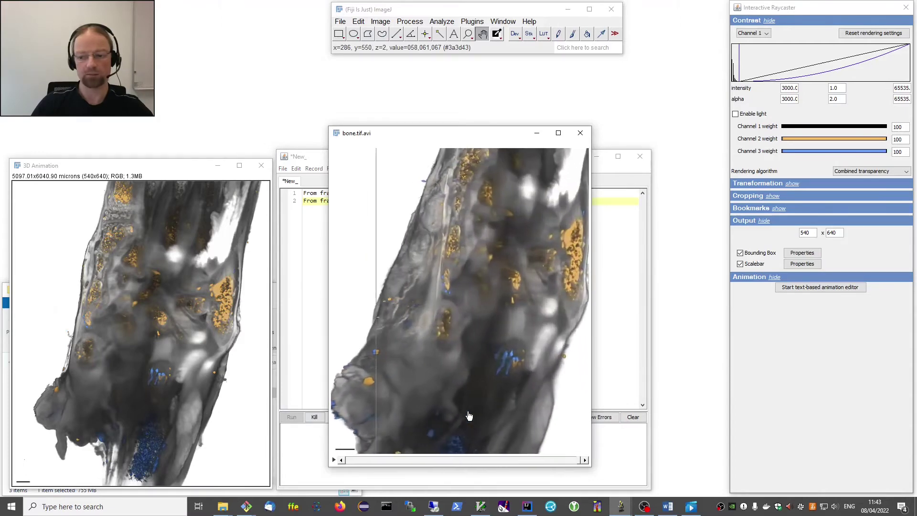
Close the rendered rotate-and-zoom bone.tif.avi preview.
left_click(580, 133)
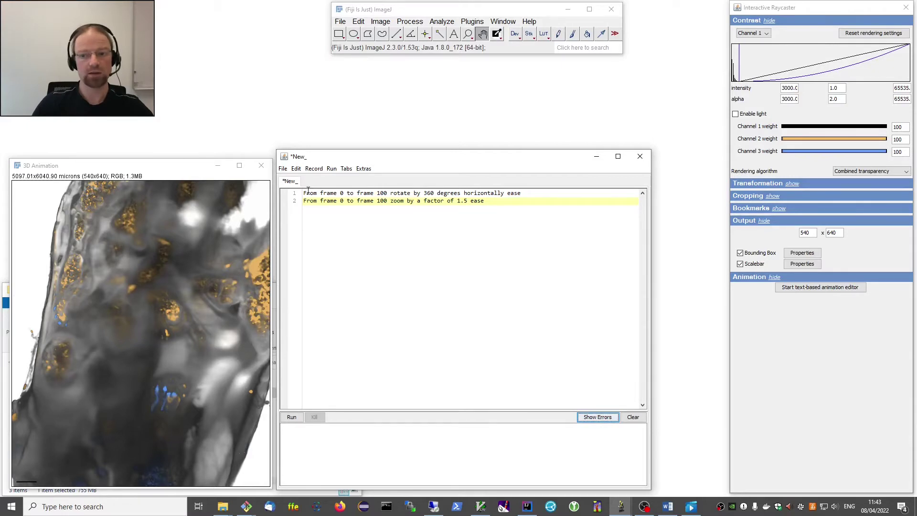
Make 'From frame 0 to frame 100:' a header with '- rotate…' and '- zoom…' bullet lines beneath.
left_click(393, 194)
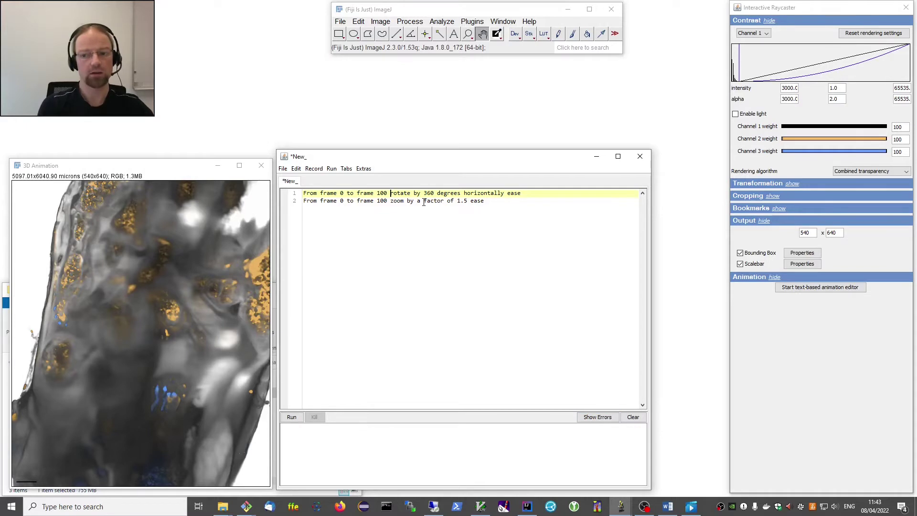
key("BackSpace")
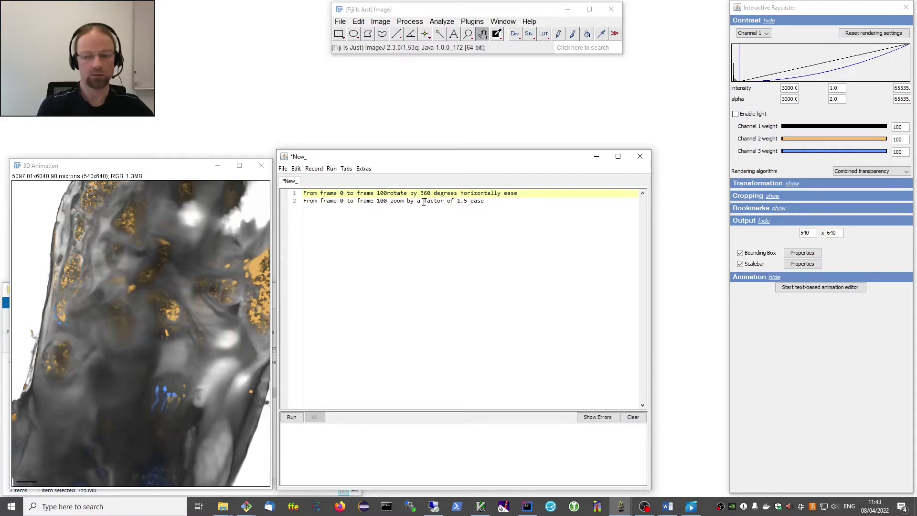
type(":")
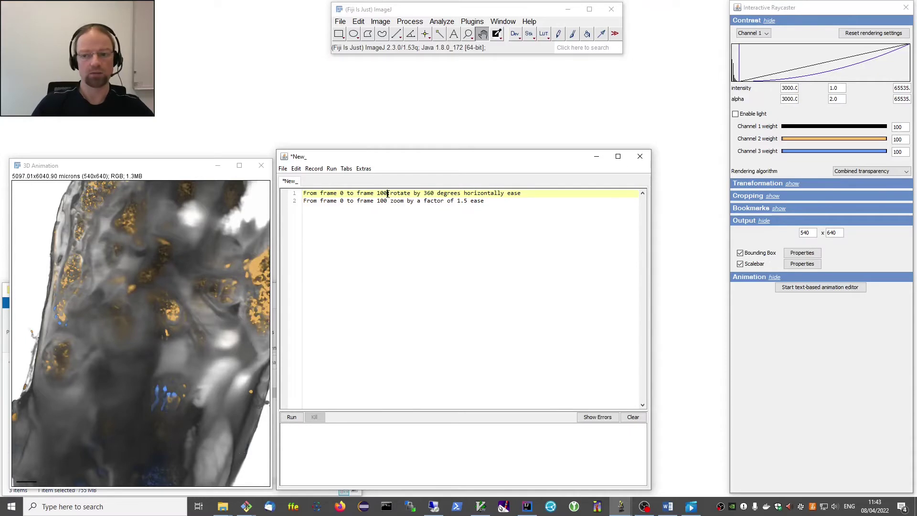
left_click_drag(388, 194, 326, 195)
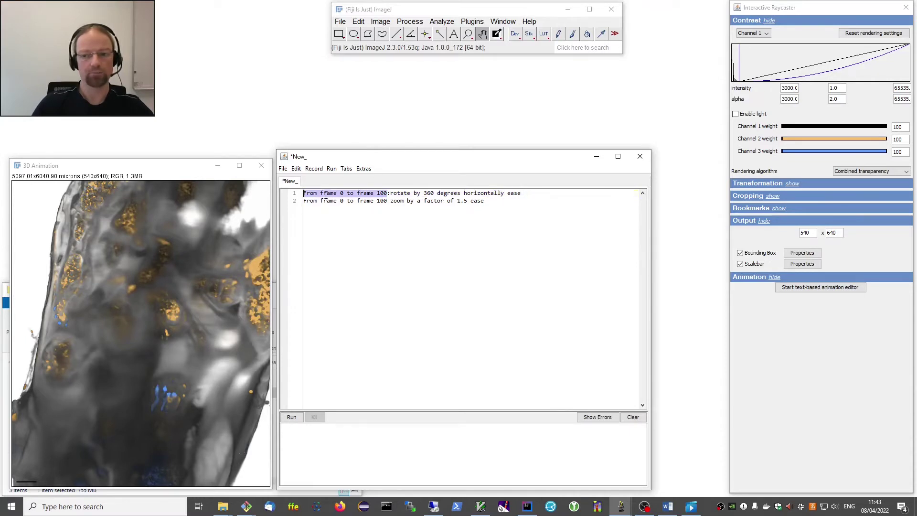
left_click(391, 194)
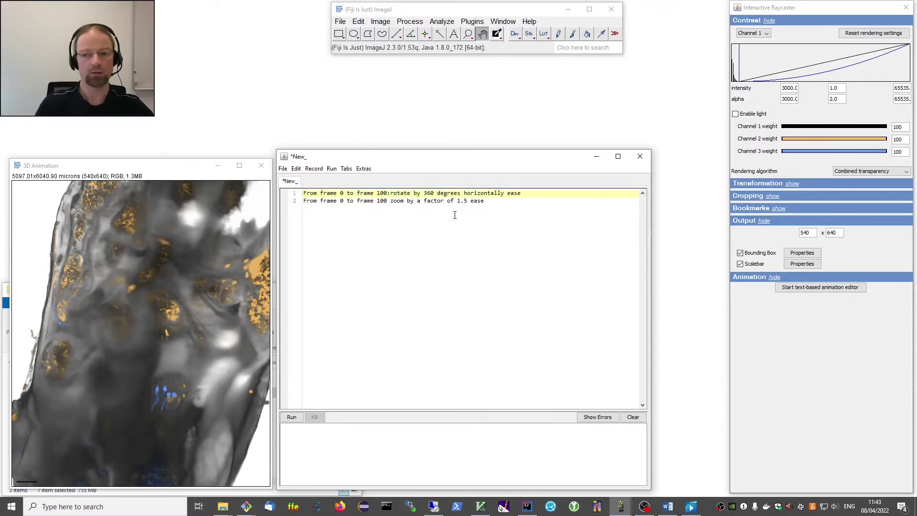
key("Return")
type("-")
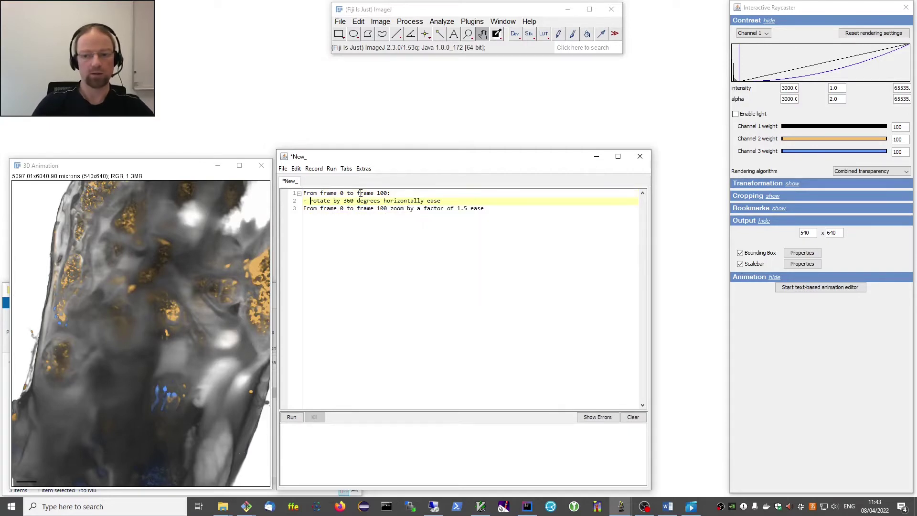
key("Escape")
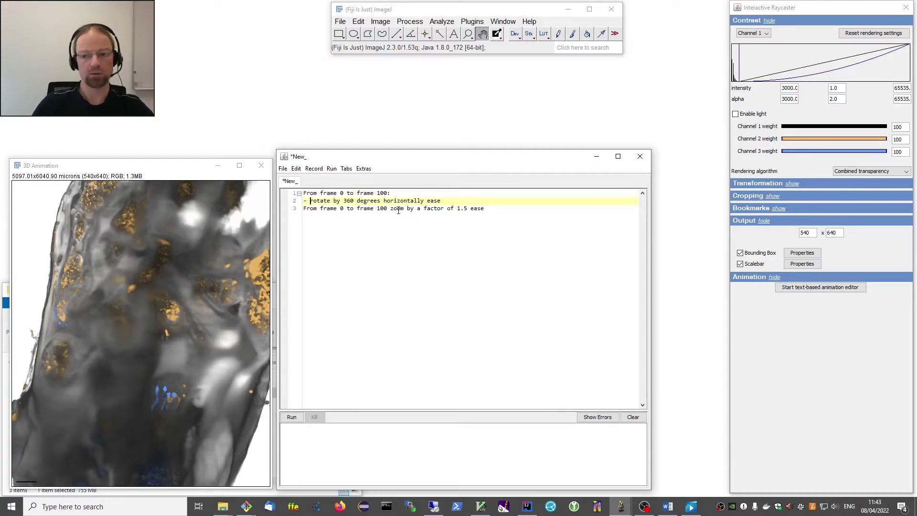
left_click_drag(391, 209, 293, 212)
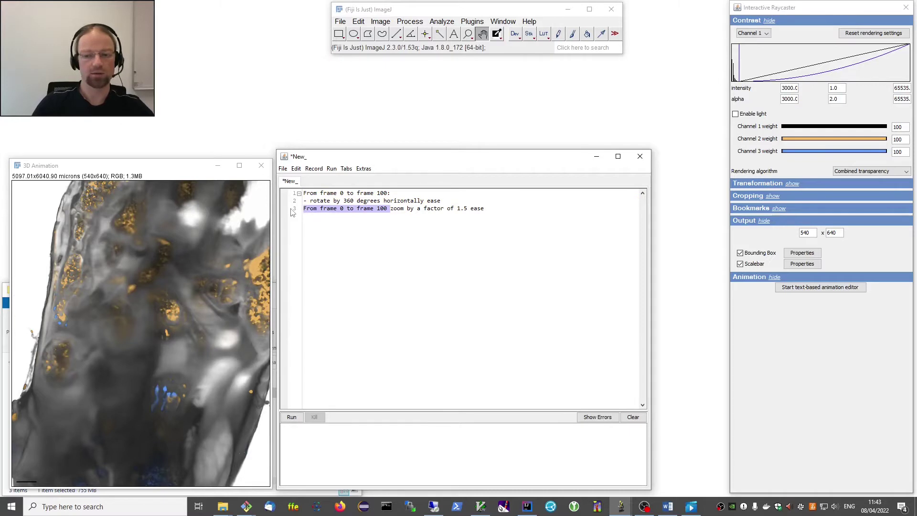
type("-")
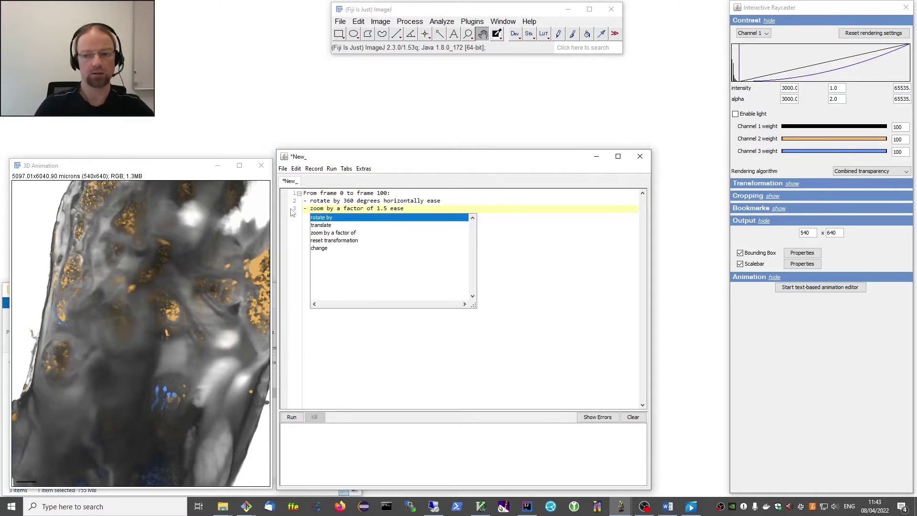
key("Escape")
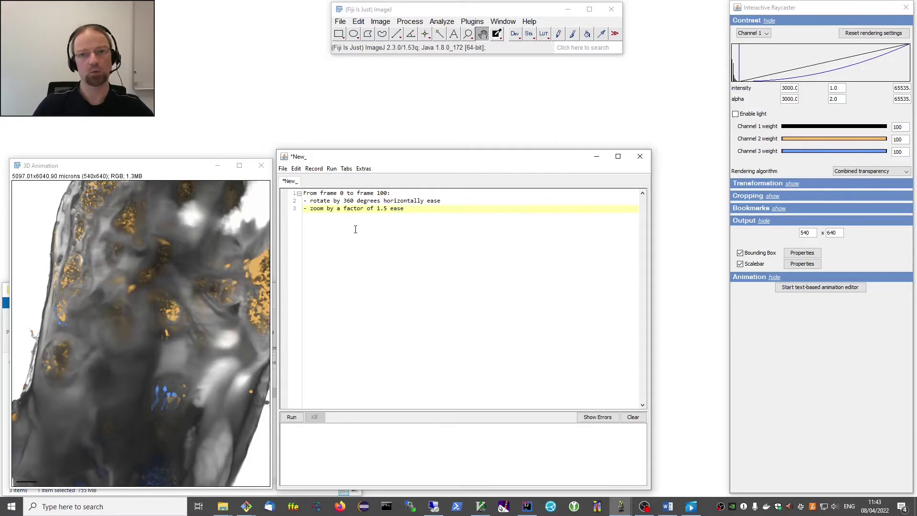
Render the grouped script, move the bone.tif.avi preview aside, and close it.
left_click(292, 417)
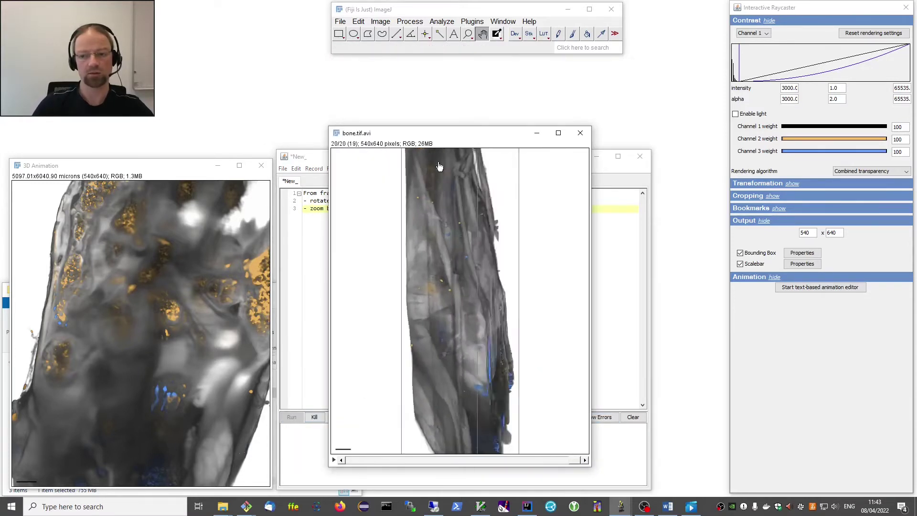
left_click_drag(443, 139, 520, 130)
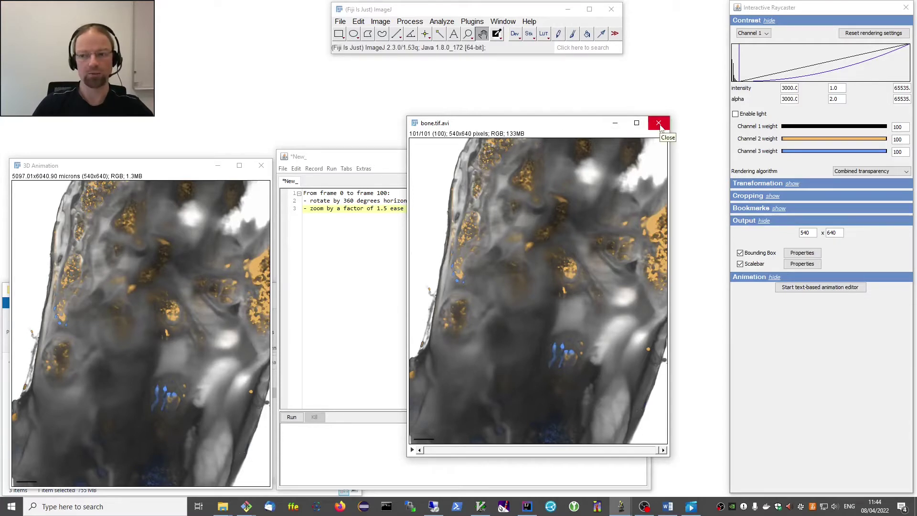
left_click(659, 124)
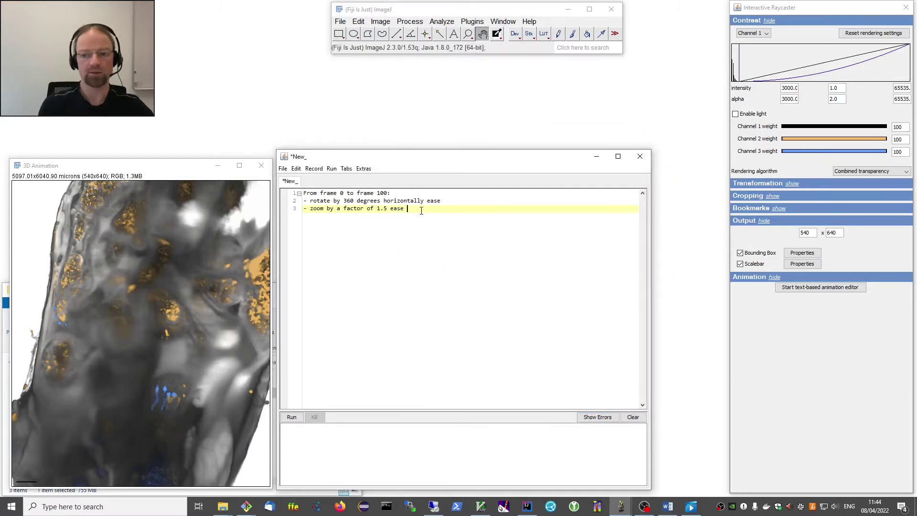
After a blank line, add a new block header 'From frame 50 to frame 120:'.
key("Return")
key("Escape")
key("BackSpace")
key("BackSpace")
key("Return")
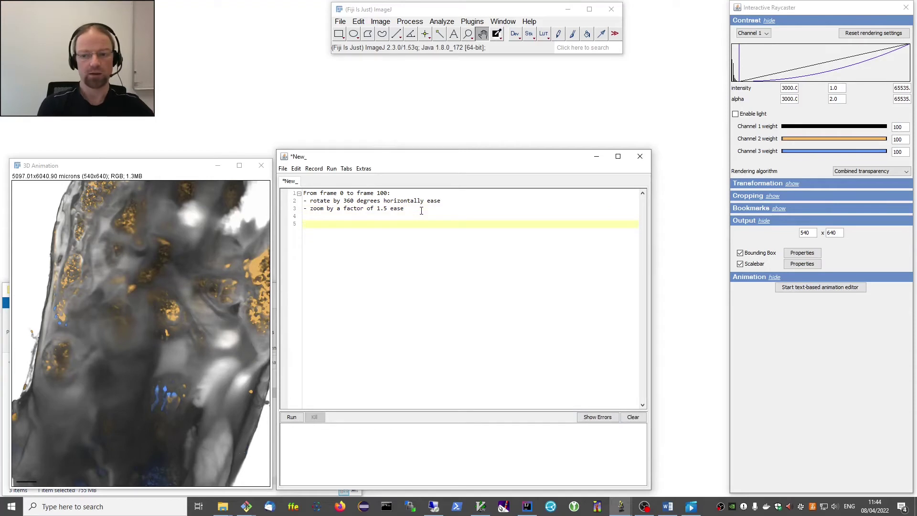
type("F")
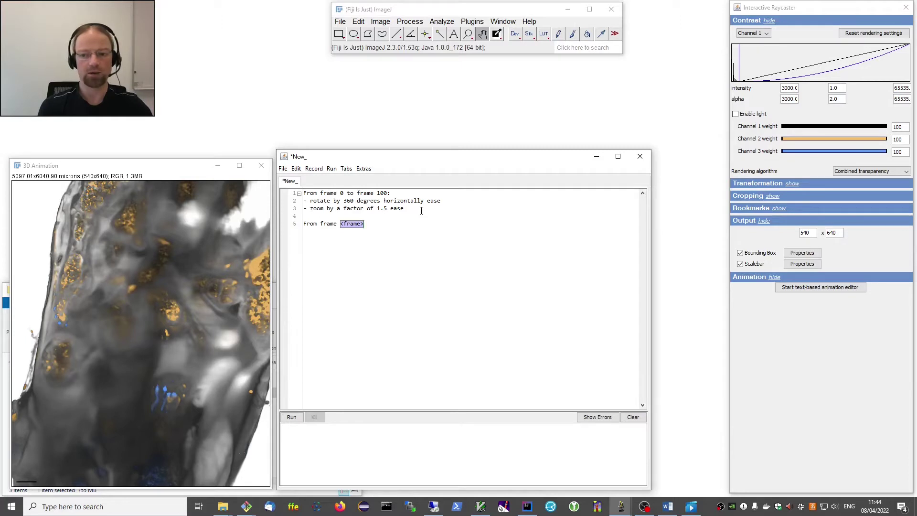
type("50")
key("Tab")
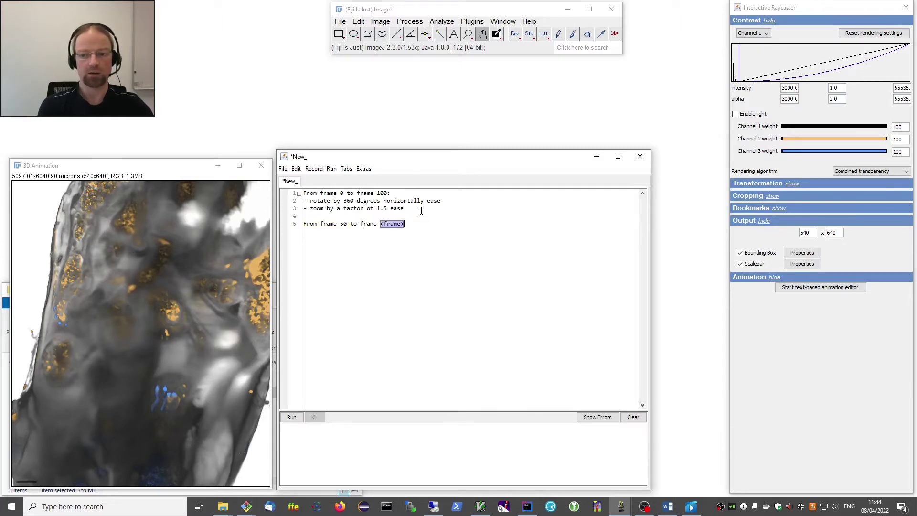
type("120:")
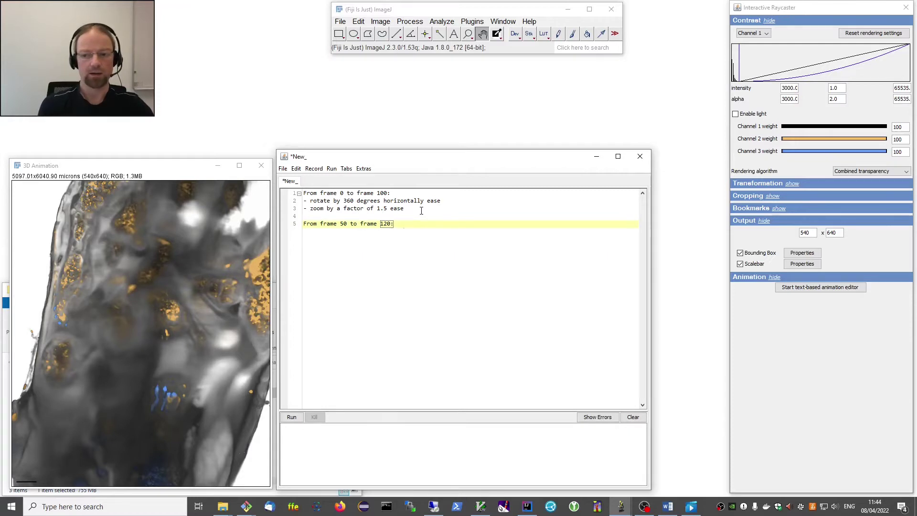
Begin a bullet line '- change channel 1' inside the new block.
key("Return")
type("-")
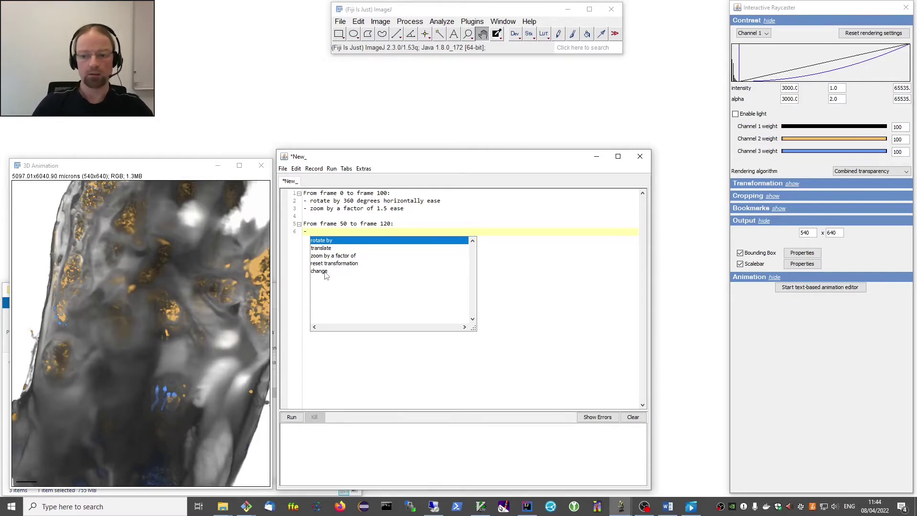
left_click(324, 273)
double_click(324, 271)
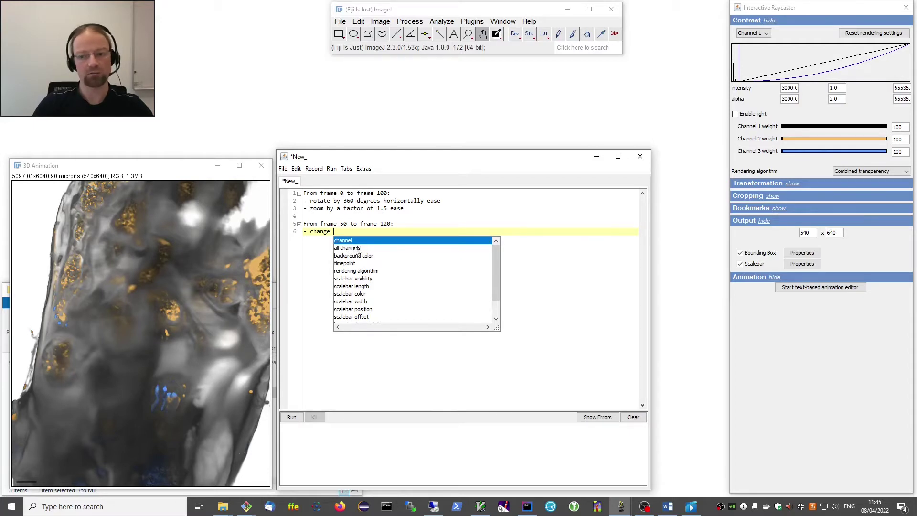
left_click(354, 249)
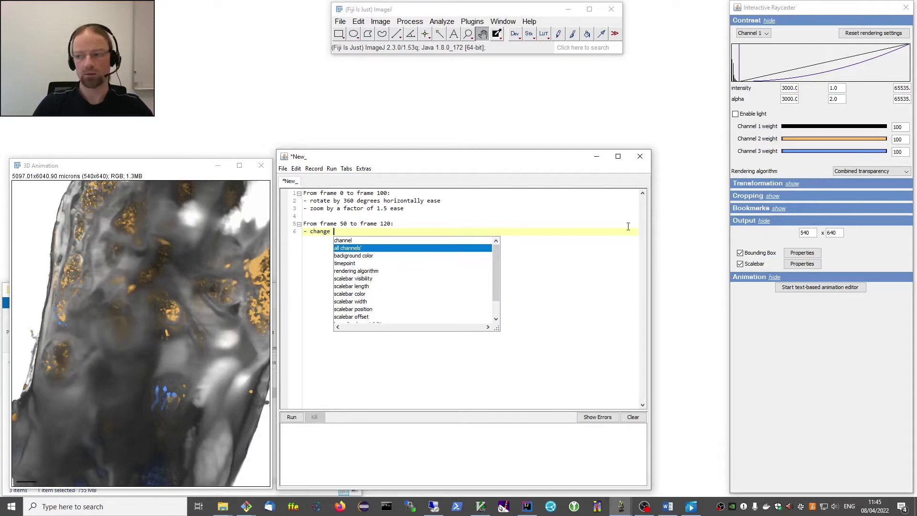
double_click(344, 242)
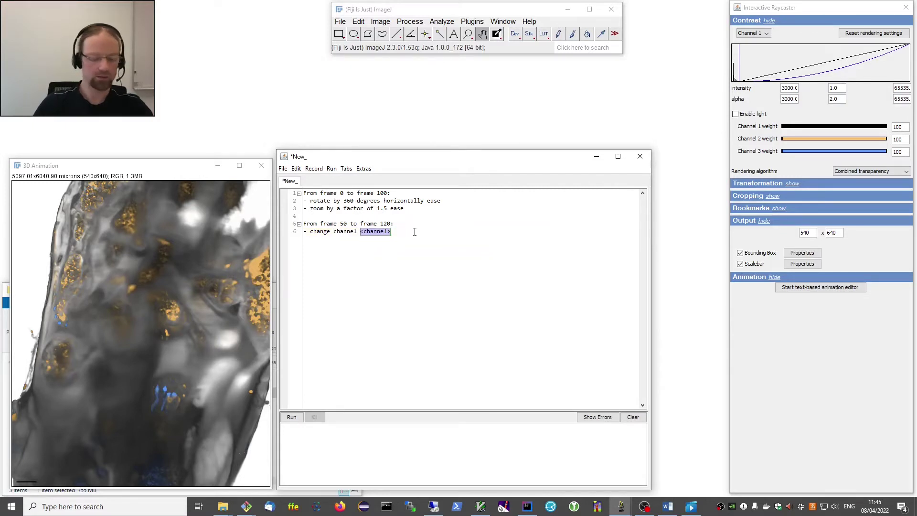
type("1")
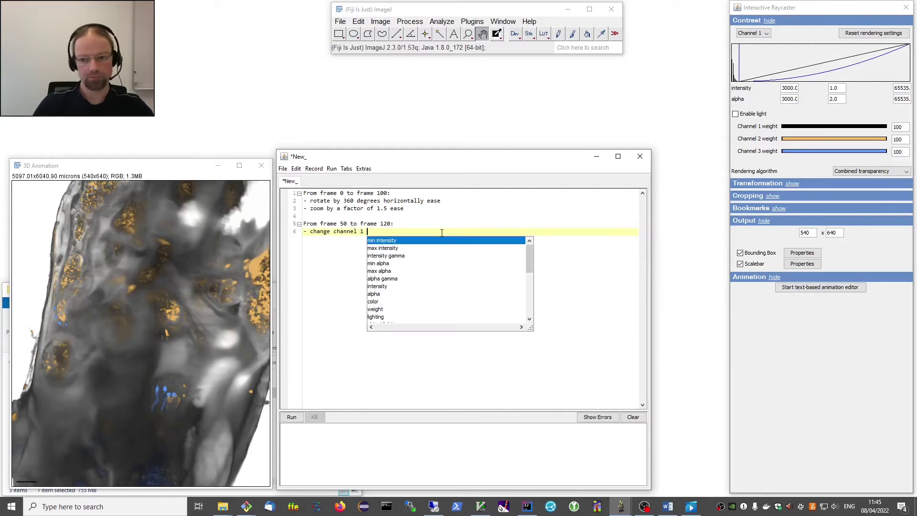
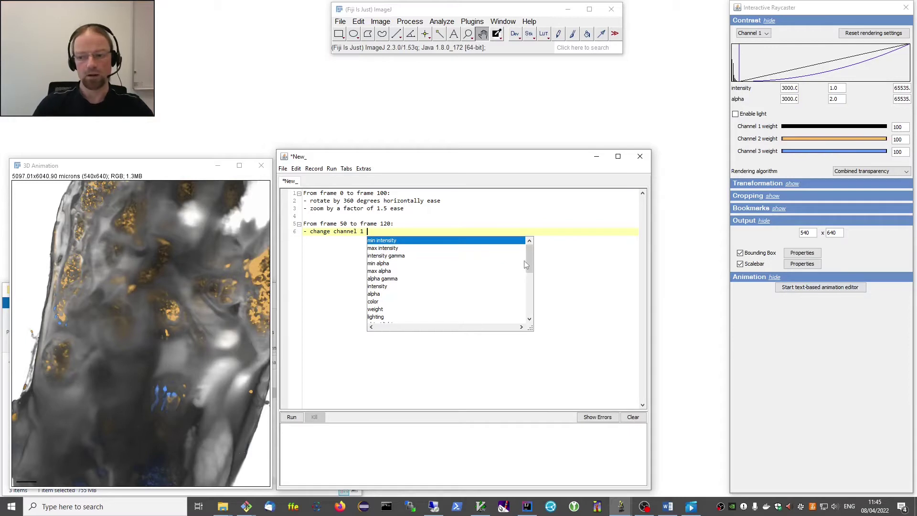
Complete the line as 'change channel 1 bounding box min y to 800'.
left_click_drag(529, 255, 529, 298)
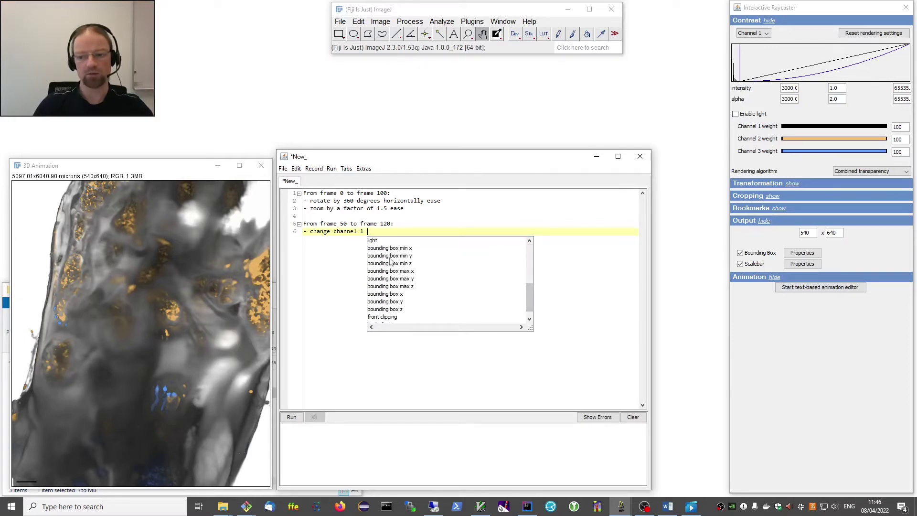
left_click(400, 258)
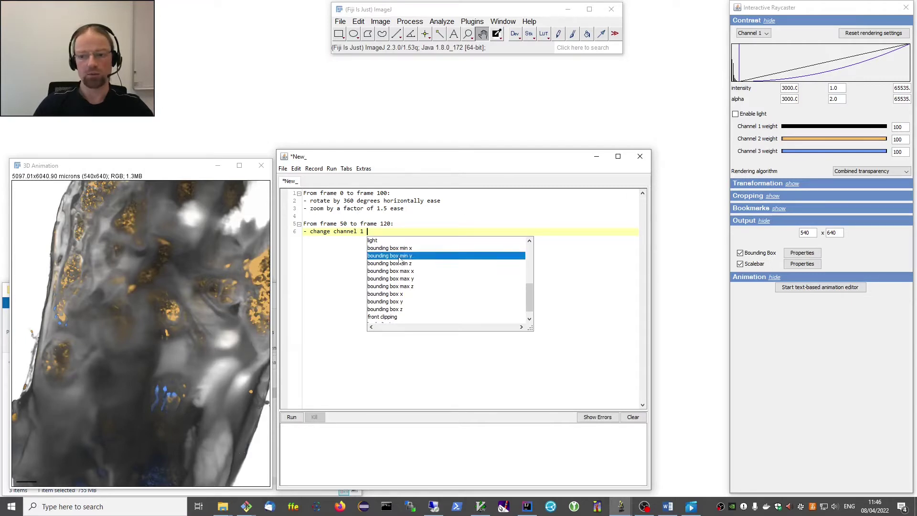
double_click(400, 258)
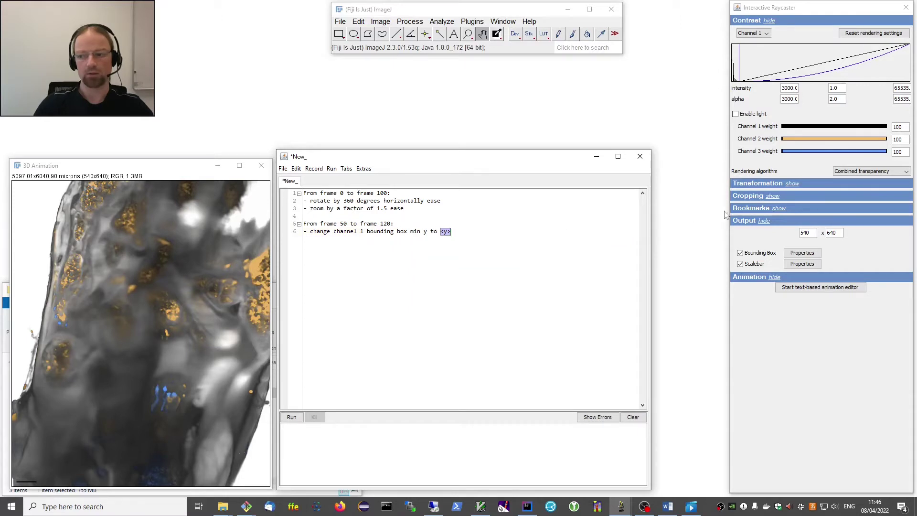
left_click(773, 197)
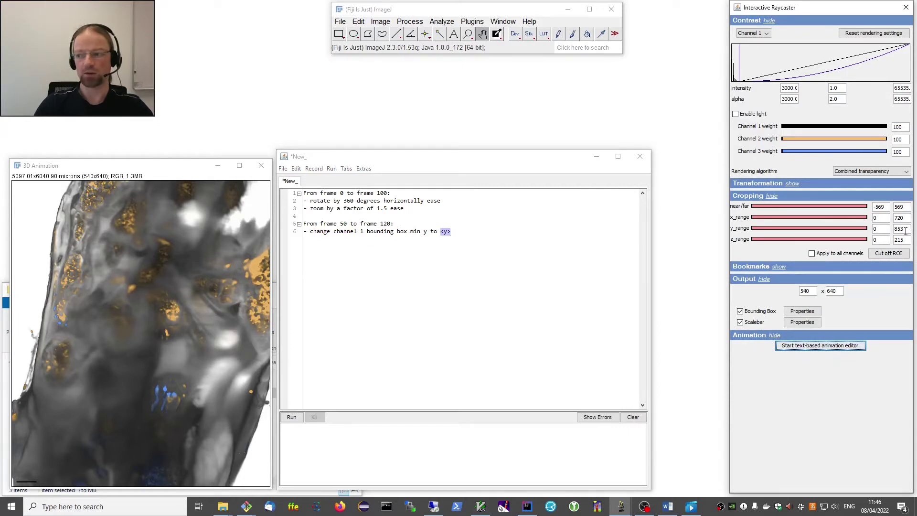
left_click(444, 232)
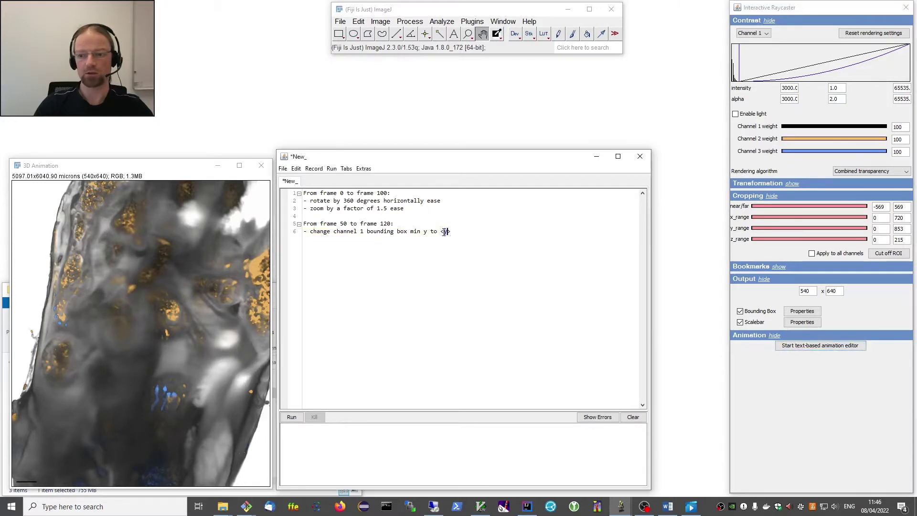
key("BackSpace")
key("BackSpace")
key("BackSpace")
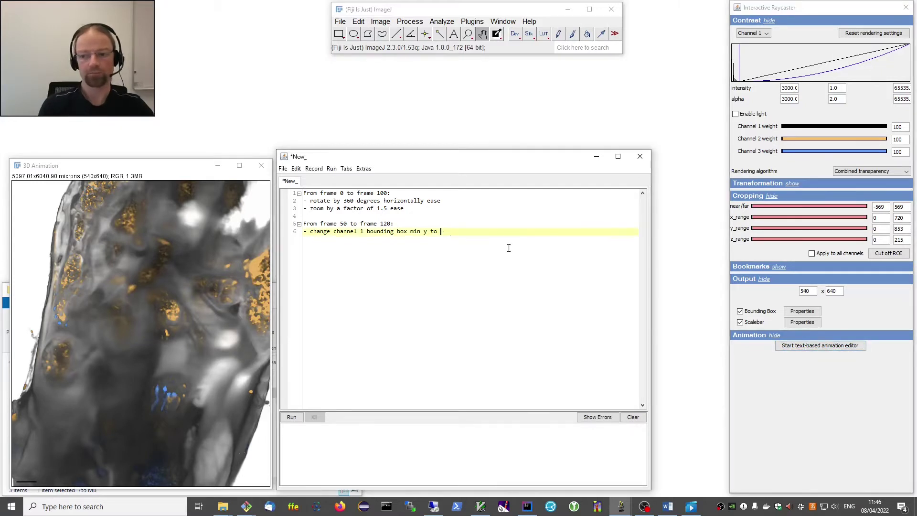
type("800")
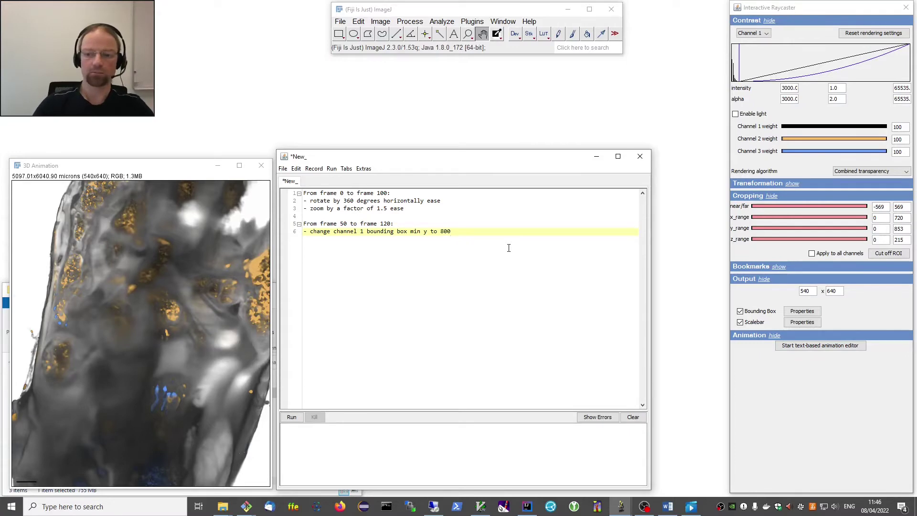
Render the script, move the bone.tif.avi preview aside, and close it.
left_click(292, 417)
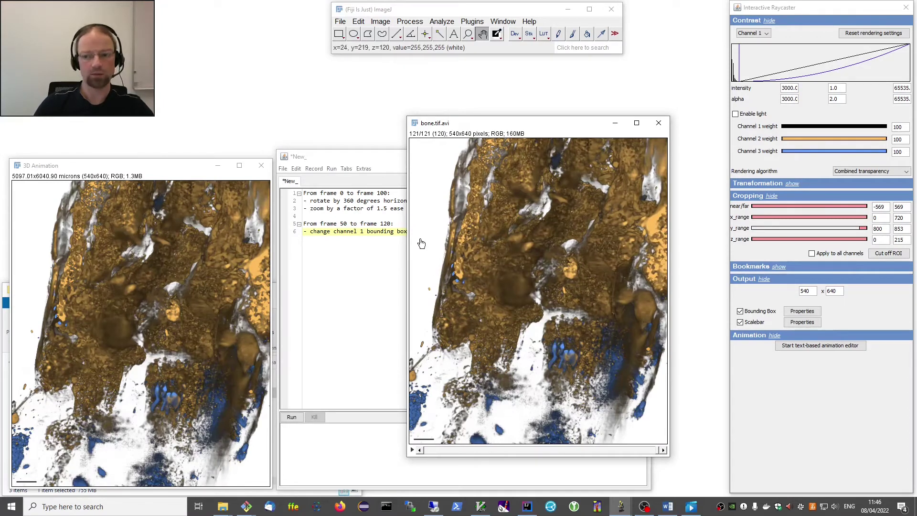
left_click_drag(497, 124, 200, 153)
left_click(436, 153)
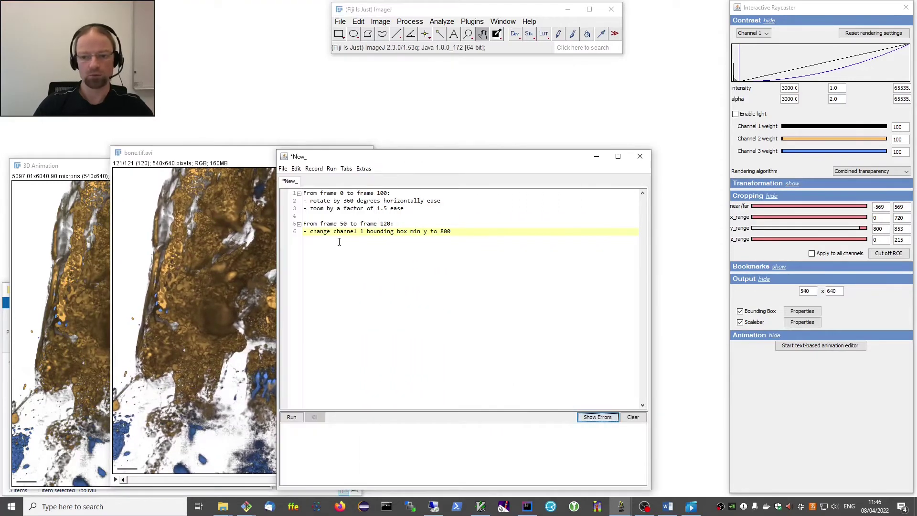
left_click(195, 161)
left_click_drag(194, 161, 114, 162)
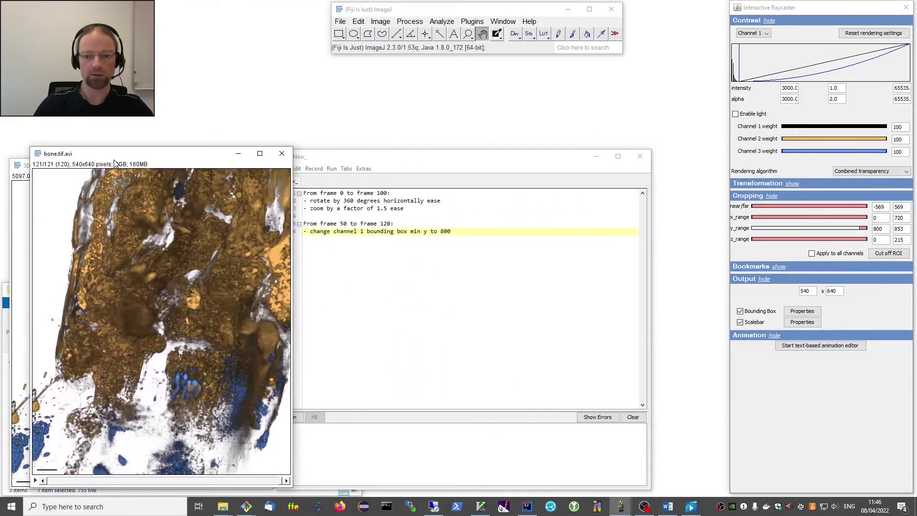
left_click(282, 154)
Render again, scrub back through the cropping frames, and close bone.tif.avi.
left_click(292, 417)
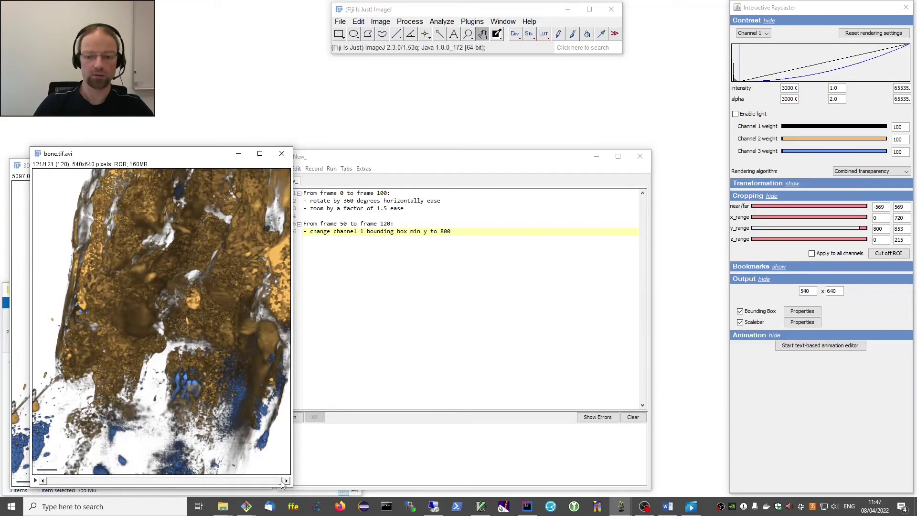
left_click_drag(282, 484, 71, 477)
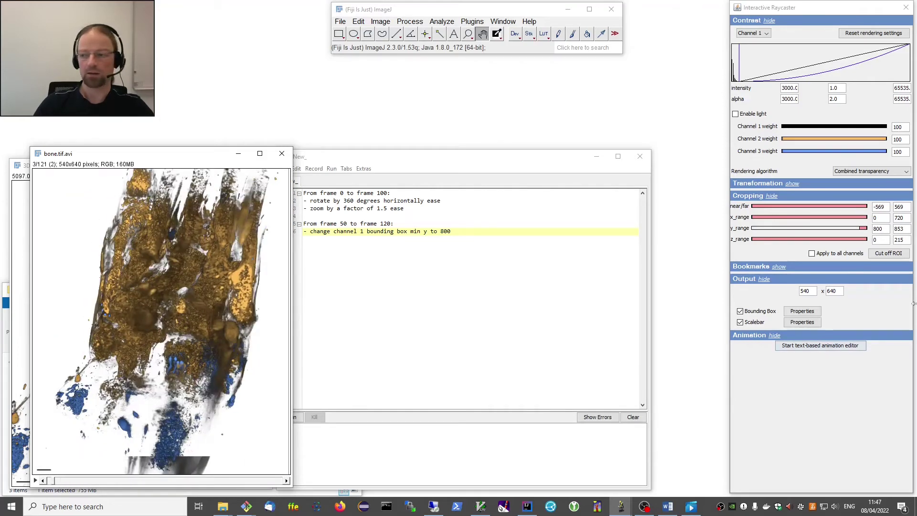
left_click(360, 166)
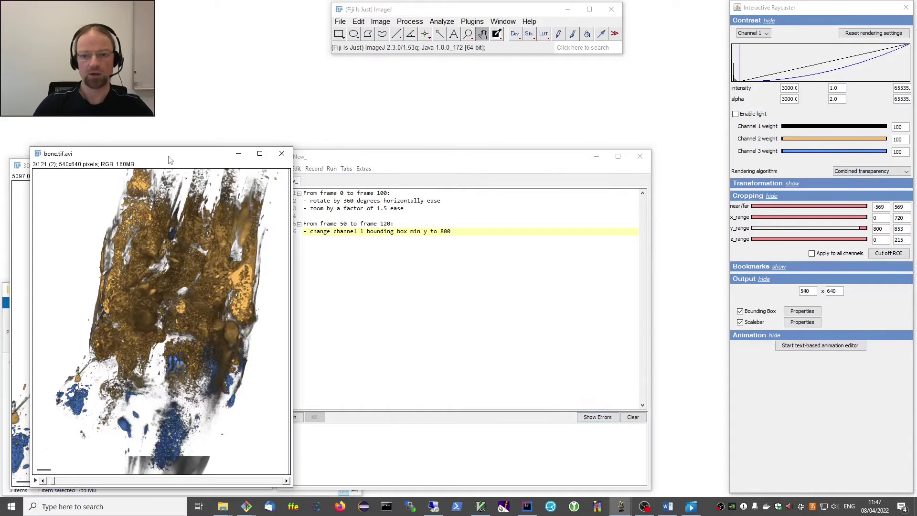
left_click(282, 153)
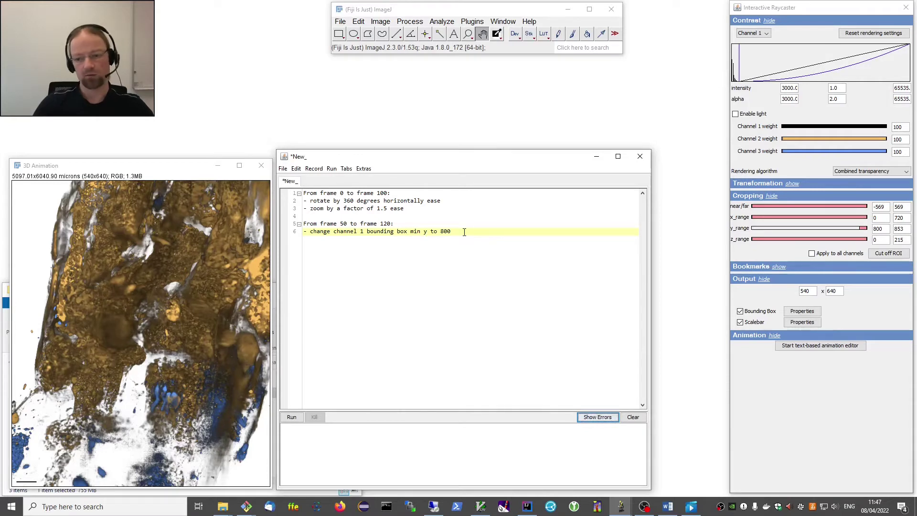
Drag the y_range minimum back to 0 and insert blank lines above the first script block.
left_click(859, 229)
left_click_drag(858, 228, 750, 229)
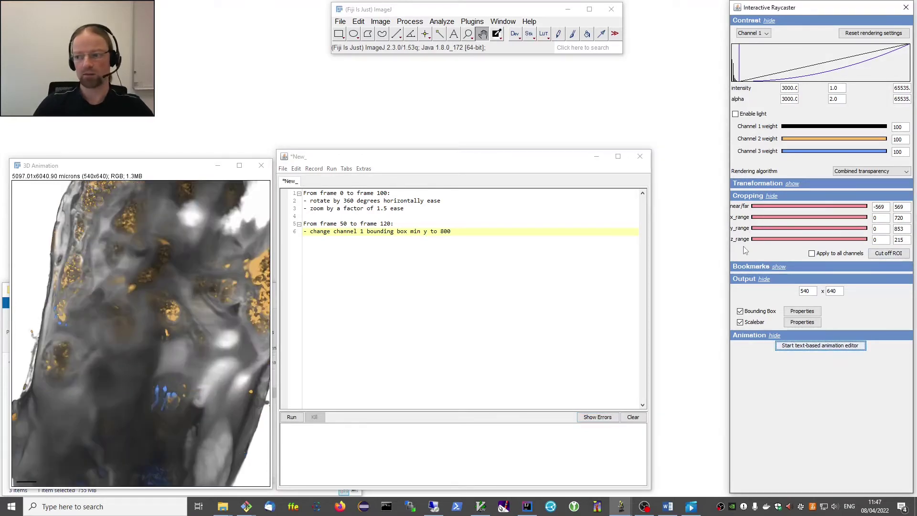
left_click(320, 373)
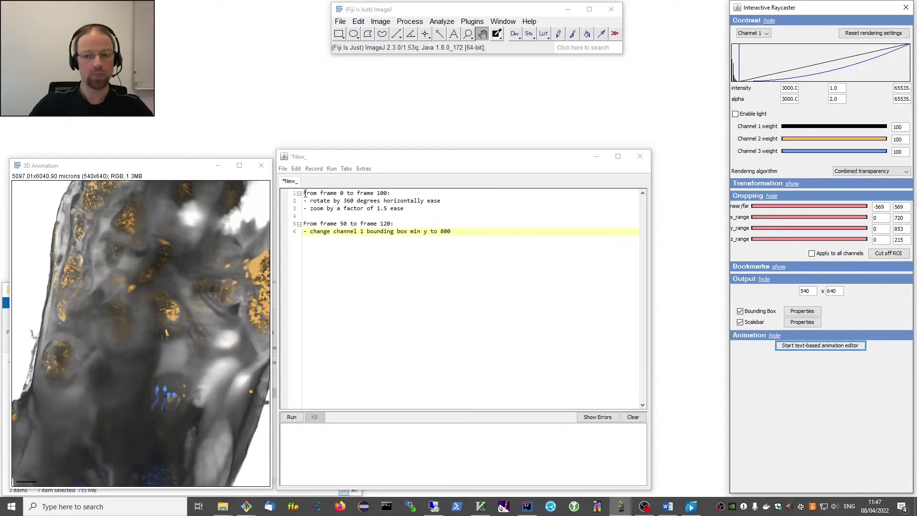
left_click(306, 193)
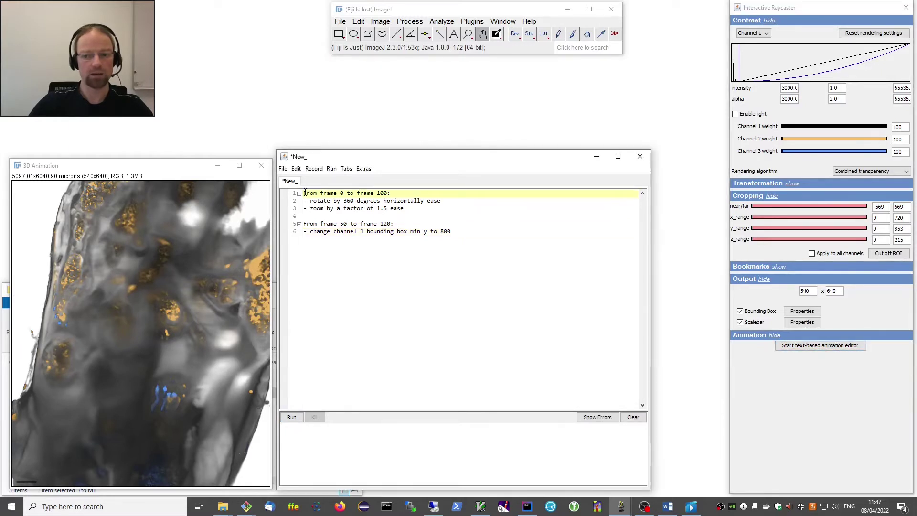
key("Return")
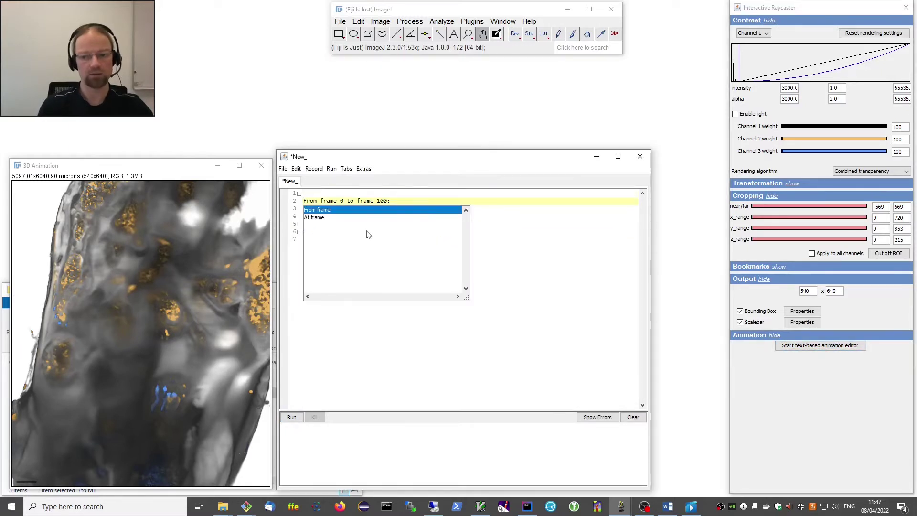
key("Escape")
key("Up")
key("Return")
key("Escape")
key("Up")
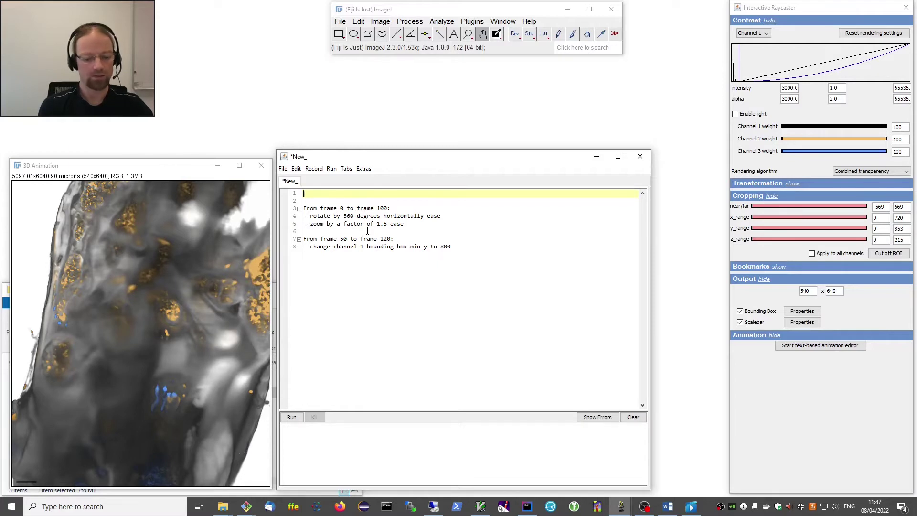
Draft an 'At frame 0' line with the pasted channel 1 crop set to 0, then delete it.
type("At frame <frame>")
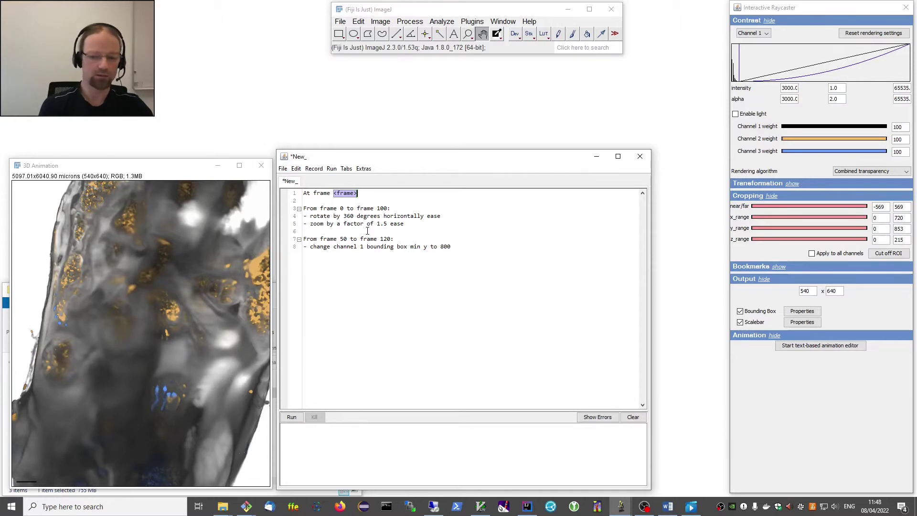
type("0")
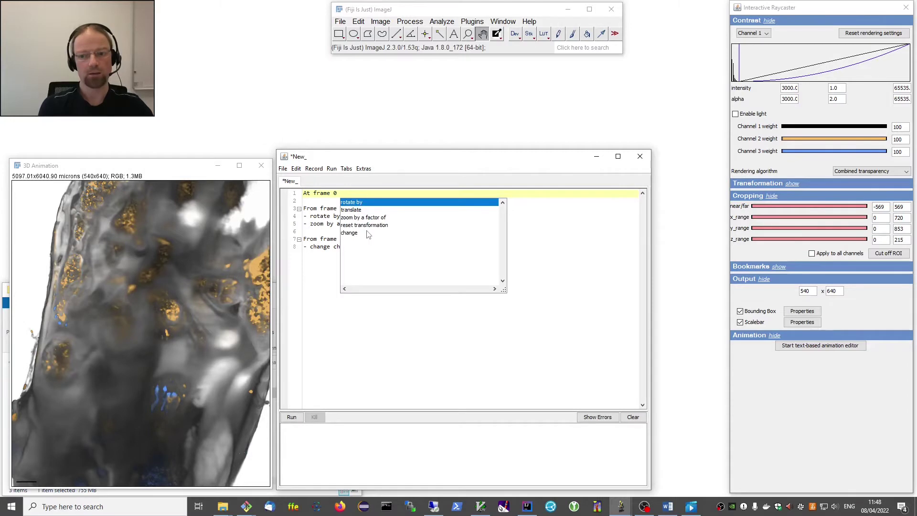
key("Down")
key("Down")
key("Down")
key("Down")
key("Return")
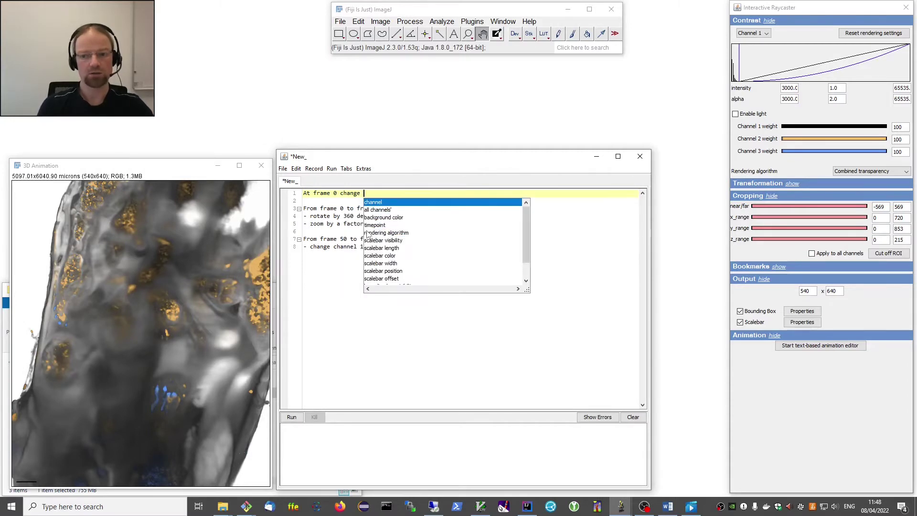
key("Escape")
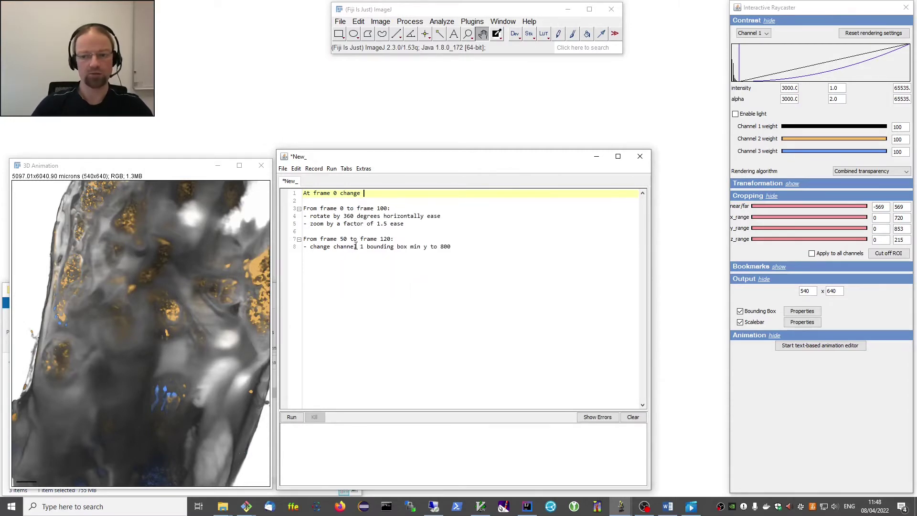
left_click_drag(361, 246, 482, 248)
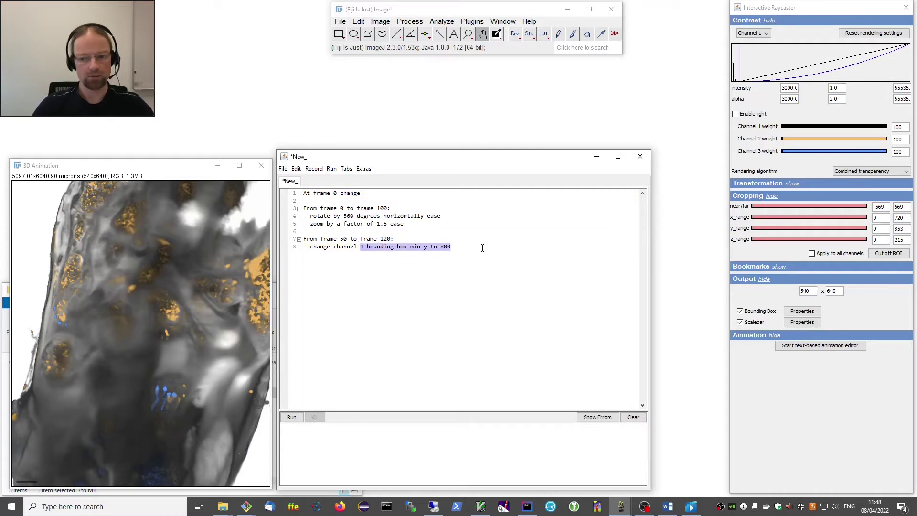
left_click_drag(340, 247, 467, 244)
key("ctrl+c")
left_click(371, 196)
key("ctrl+v")
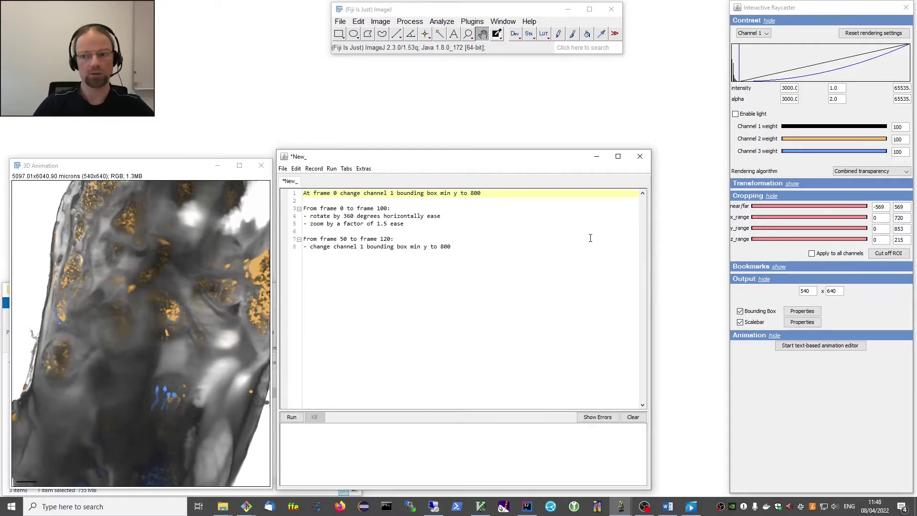
key("BackSpace")
key("BackSpace")
key("BackSpace")
type("0")
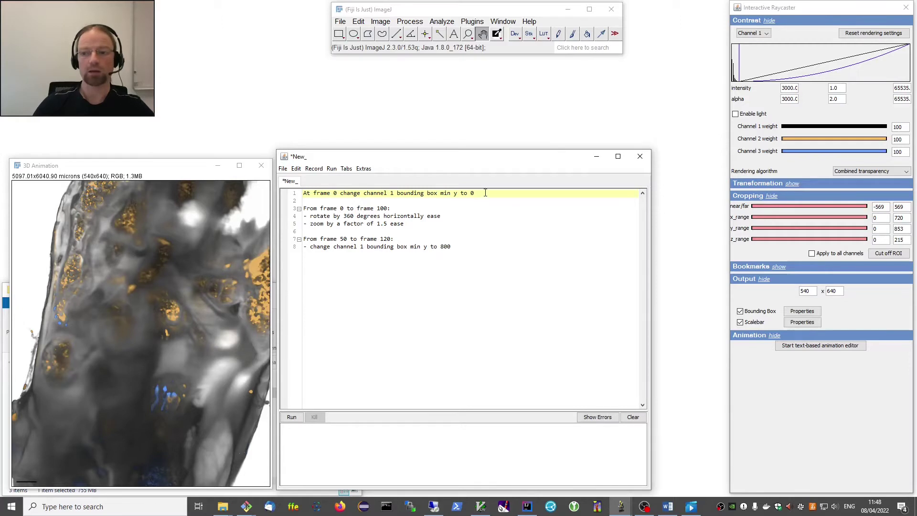
left_click_drag(486, 194, 298, 193)
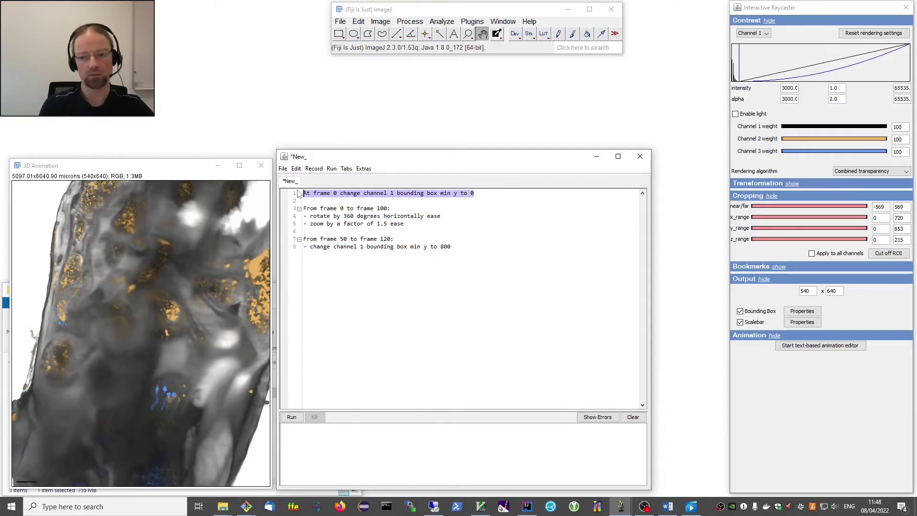
key("Delete")
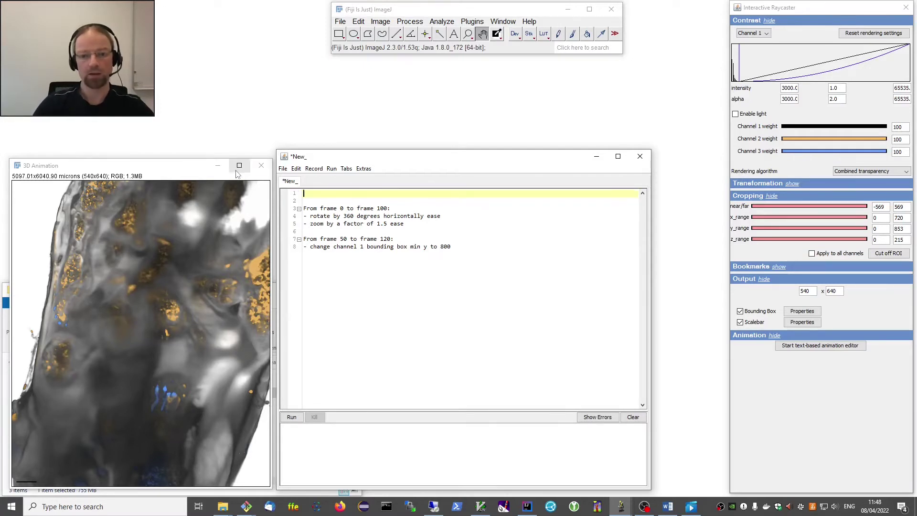
Use Record cropping to insert bounding box and clipping settings for channels 1–3.
left_click(160, 171)
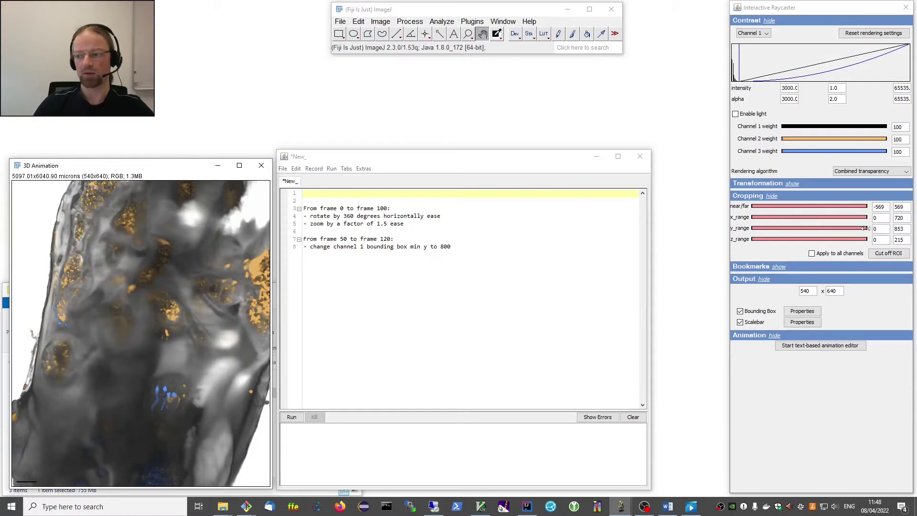
left_click(342, 194)
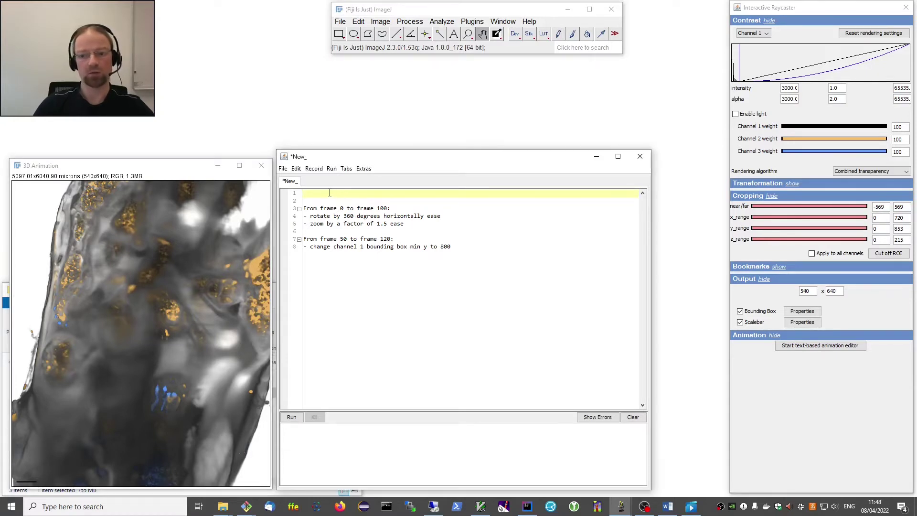
left_click(314, 168)
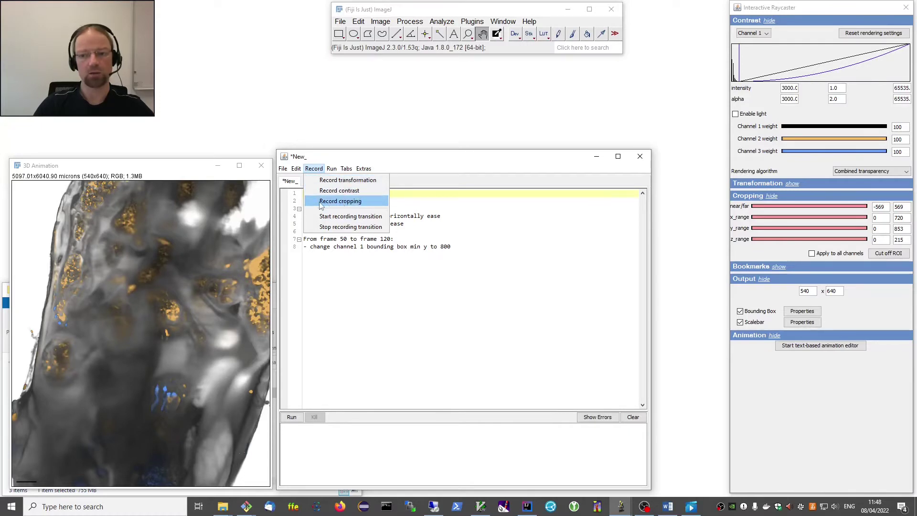
left_click(359, 202)
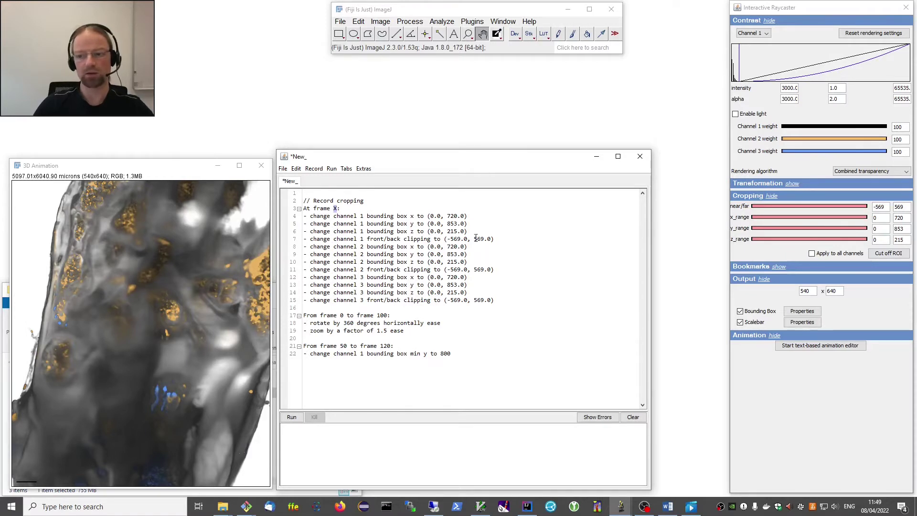
Change the recorded cropping block's 'At frame X:' to 'At frame 0:'.
left_click(336, 208)
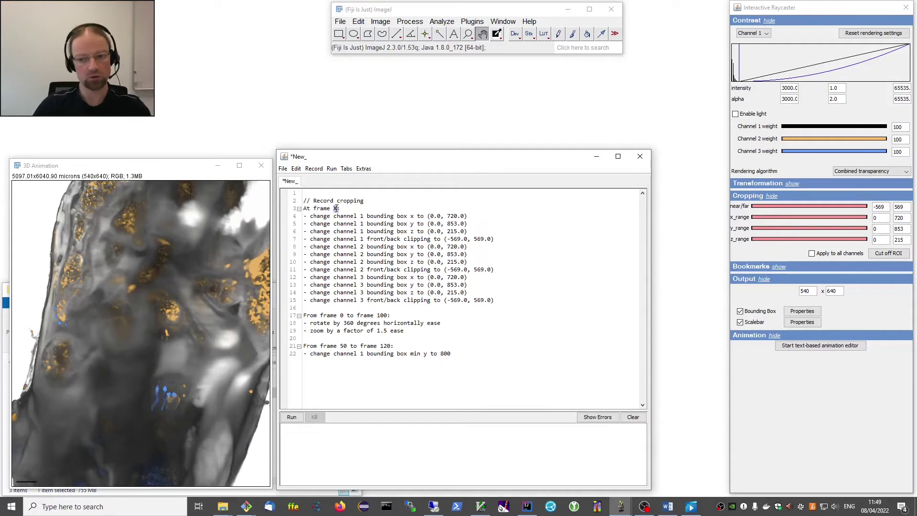
type("0")
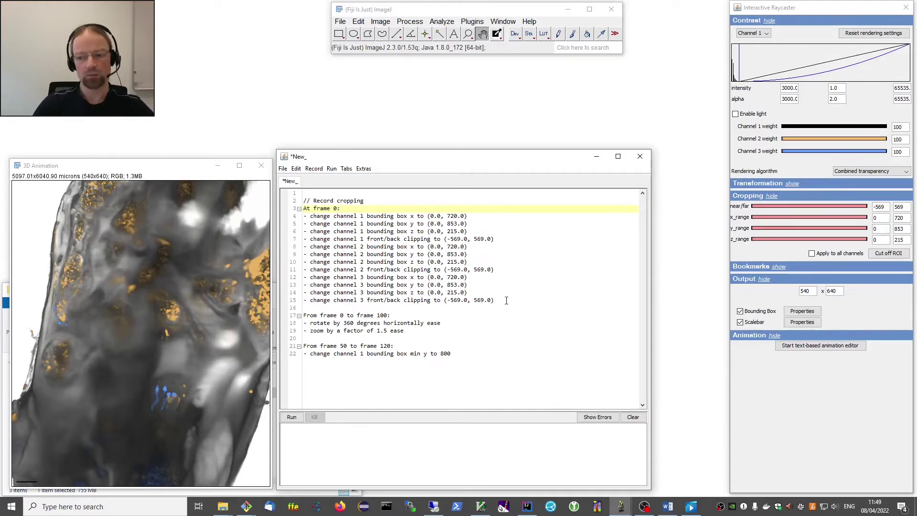
left_click_drag(500, 300, 301, 219)
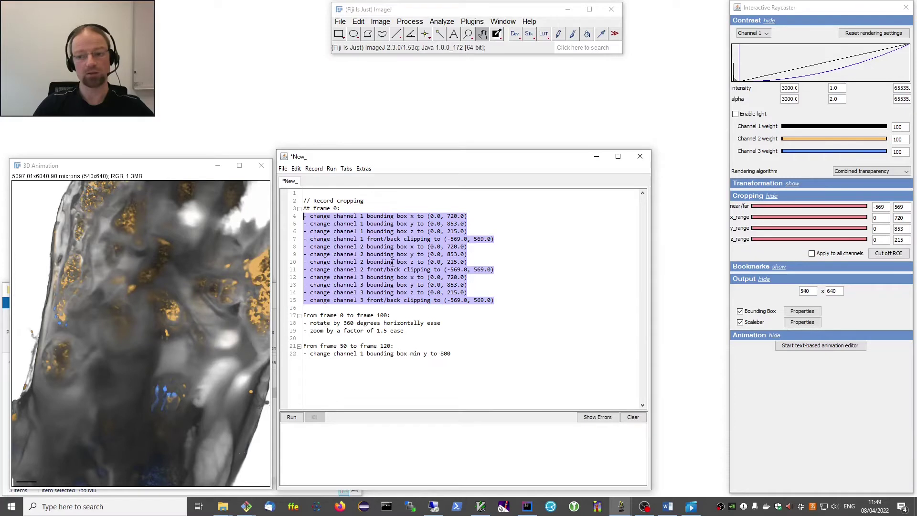
left_click(511, 301)
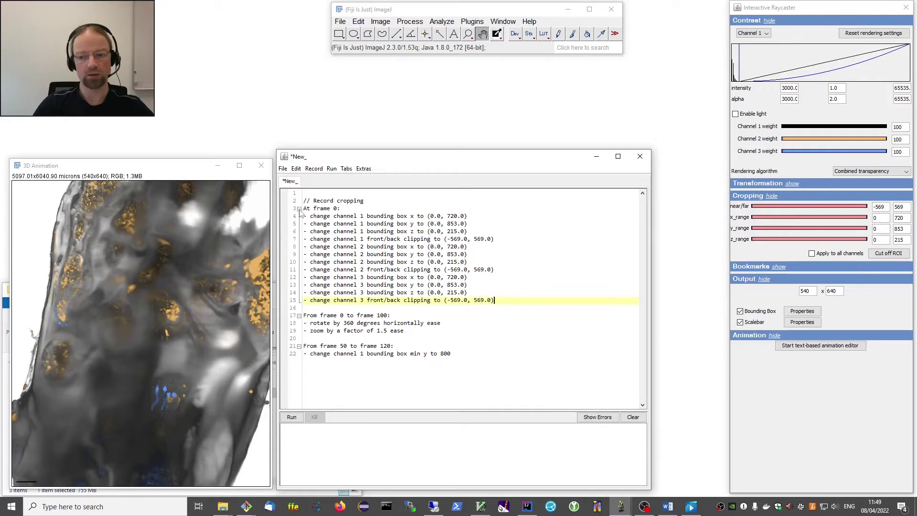
Fold and unfold the frame 0 cropping block, leaving it expanded.
left_click(299, 209)
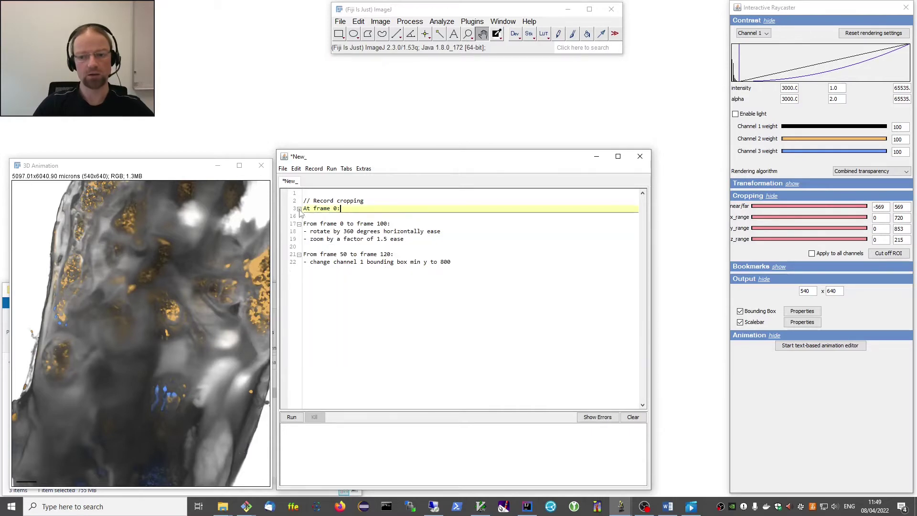
left_click(299, 209)
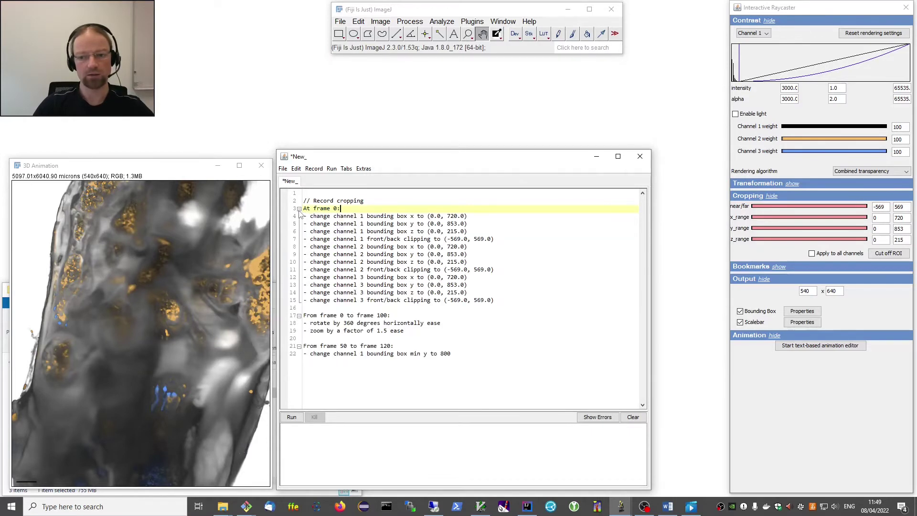
left_click(299, 209)
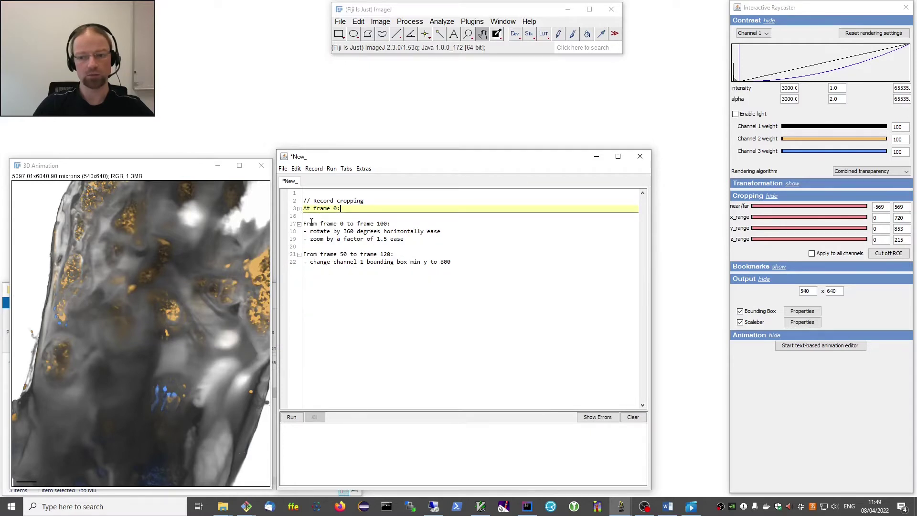
left_click(299, 209)
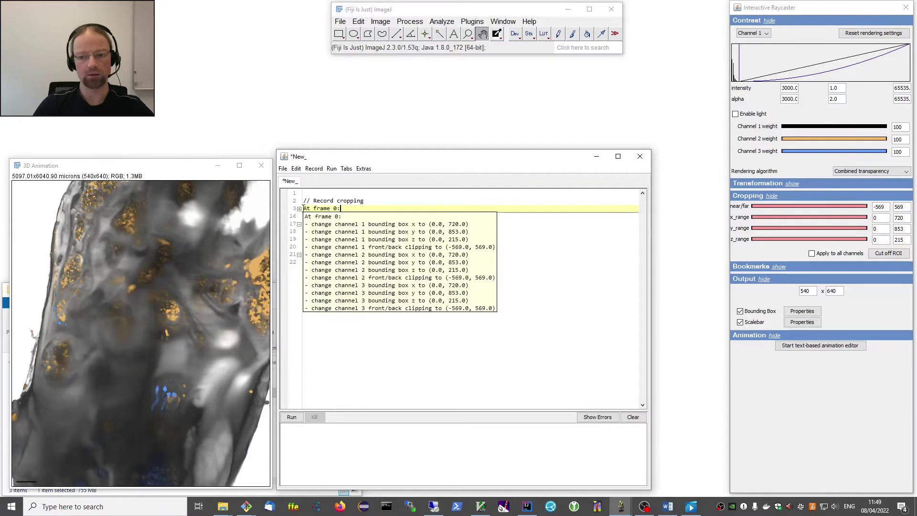
left_click(299, 209)
left_click(299, 209)
left_click(299, 209)
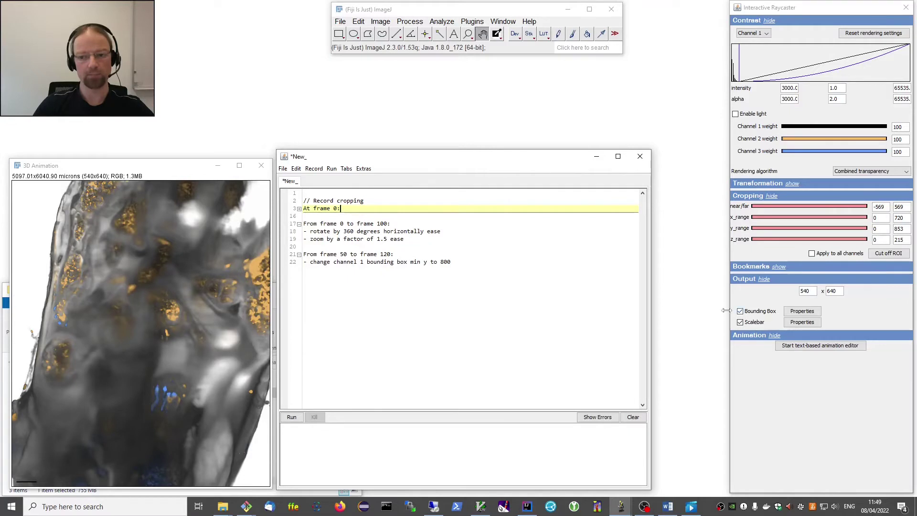
left_click(299, 209)
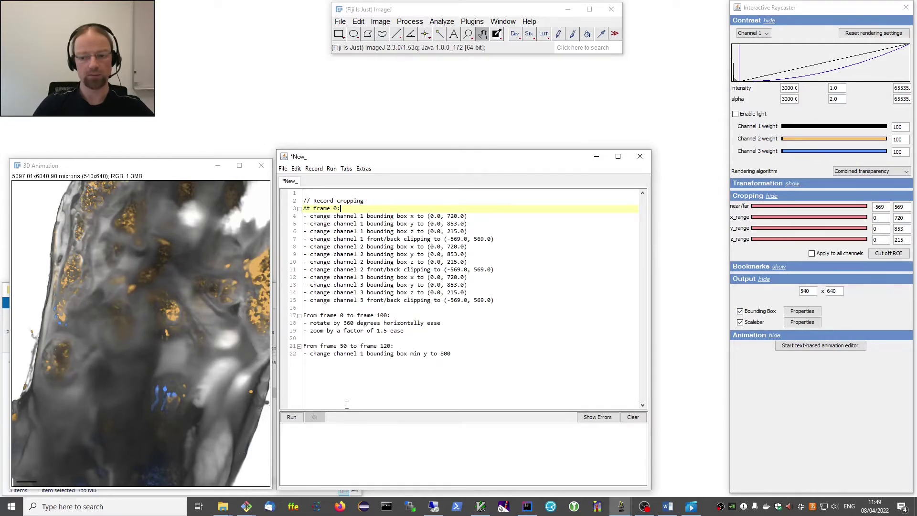
Render twice, closing each bone.tif.avi, then reset the channel 1 y crop minimum from 582 to 0.
left_click(292, 418)
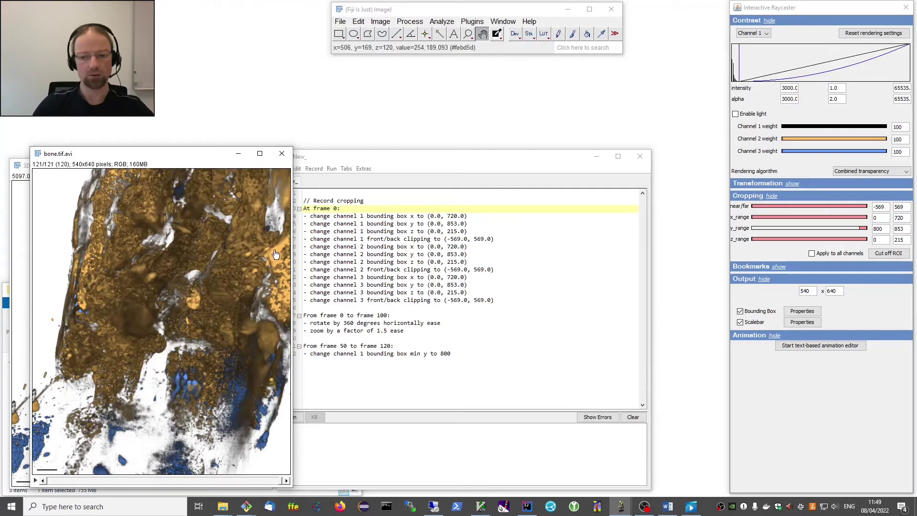
left_click(282, 154)
left_click(287, 417)
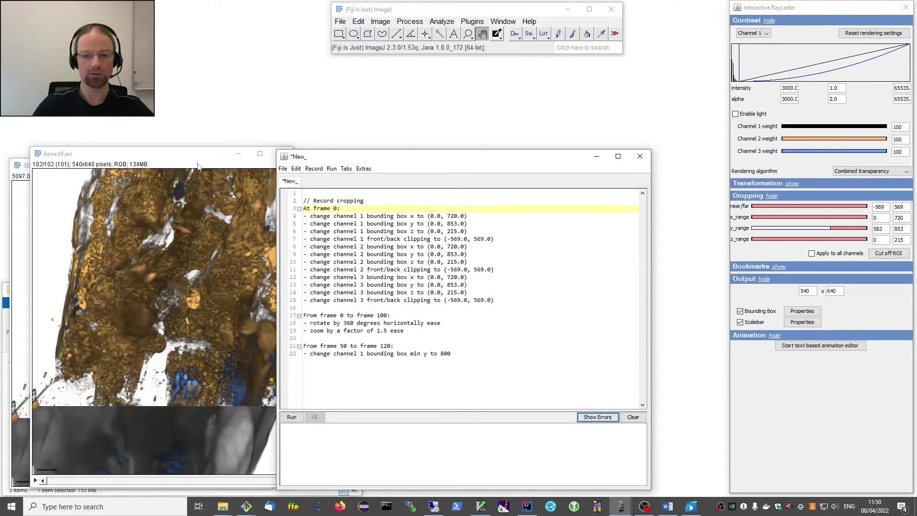
left_click(282, 153)
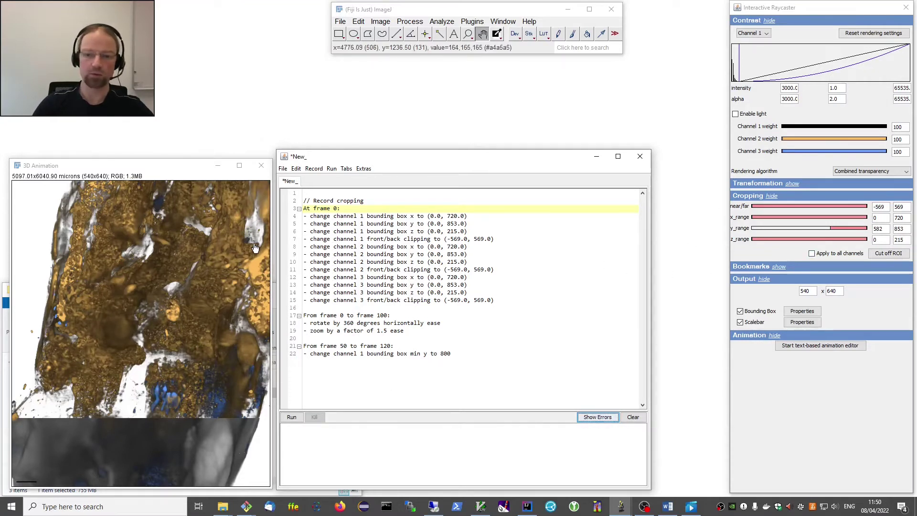
left_click(122, 169)
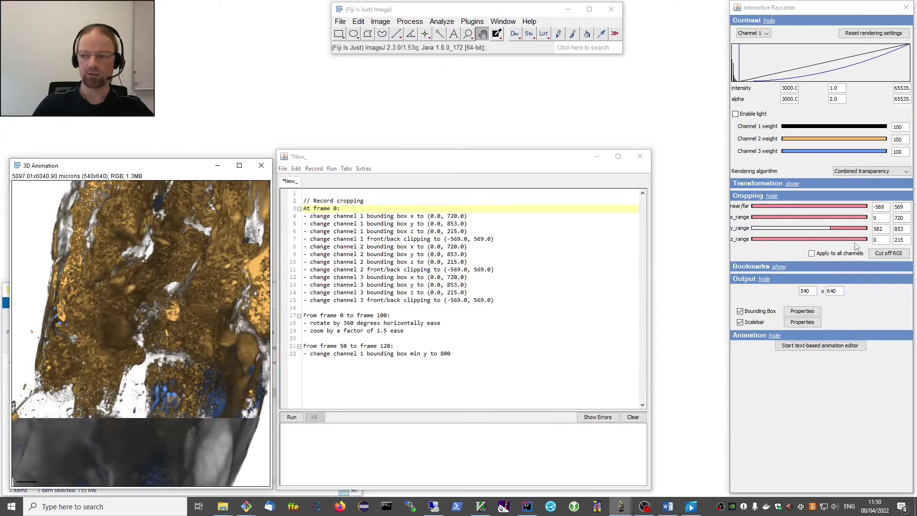
left_click_drag(831, 228, 747, 231)
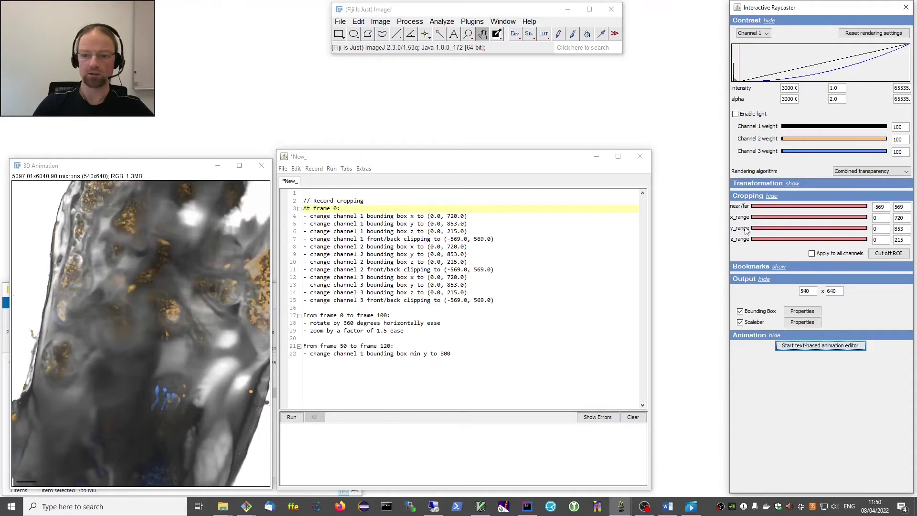
Reset rotation and zoom, tilt the volume obliquely, and render a 121-frame bone.tif.avi.
left_click(792, 184)
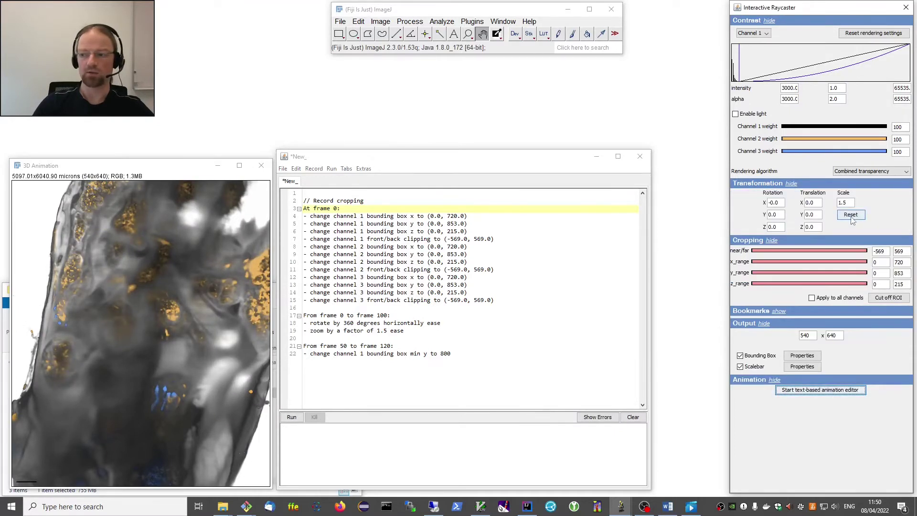
left_click(851, 216)
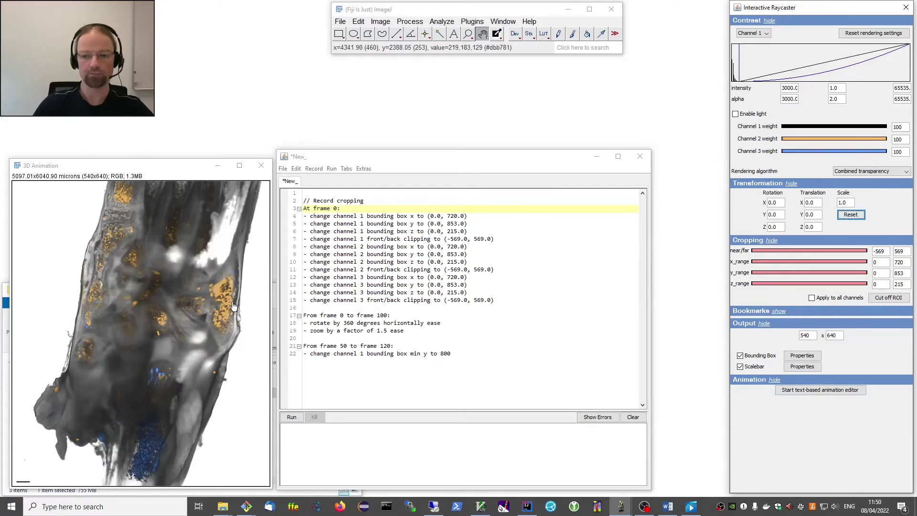
left_click_drag(191, 372, 210, 355)
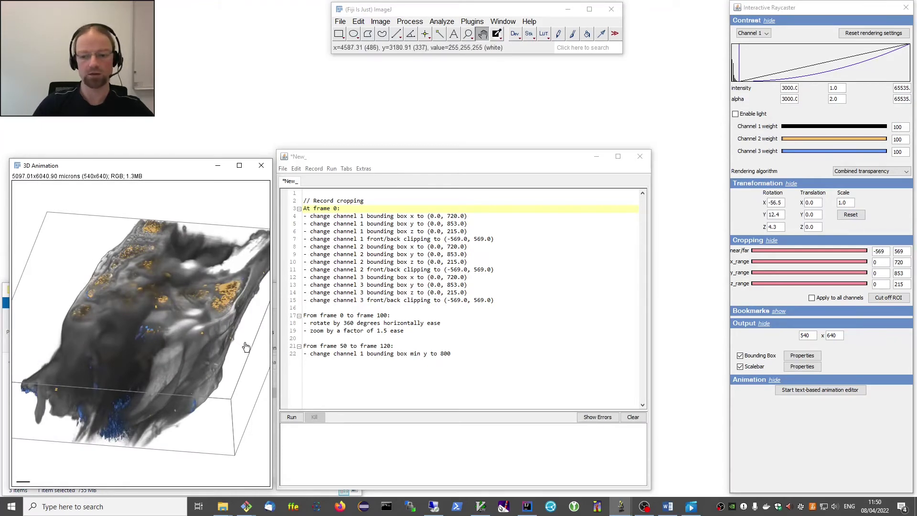
left_click(290, 418)
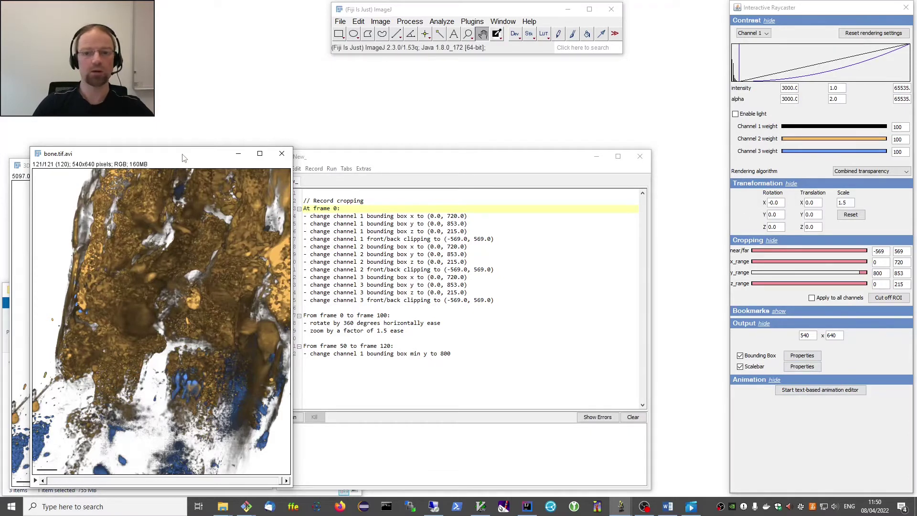
Move the rendered bone.tif.avi aside and close it.
left_click_drag(184, 158, 266, 165)
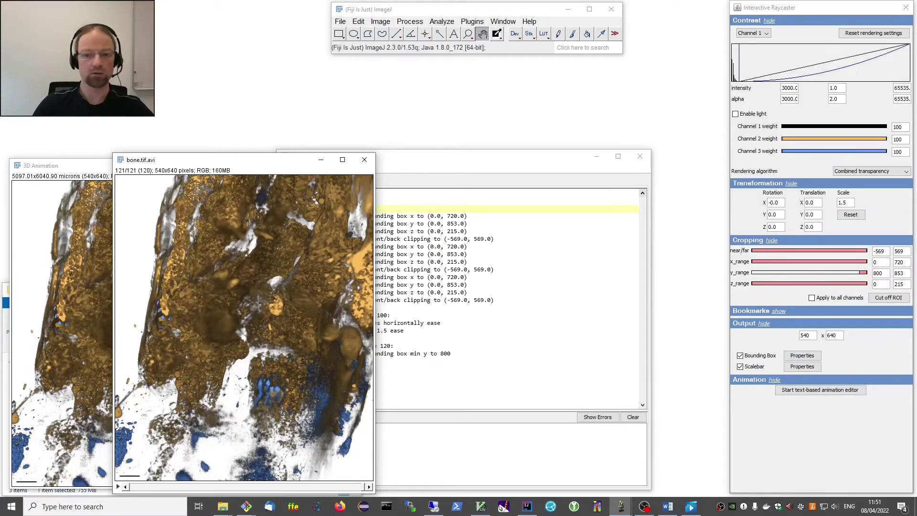
left_click(75, 173)
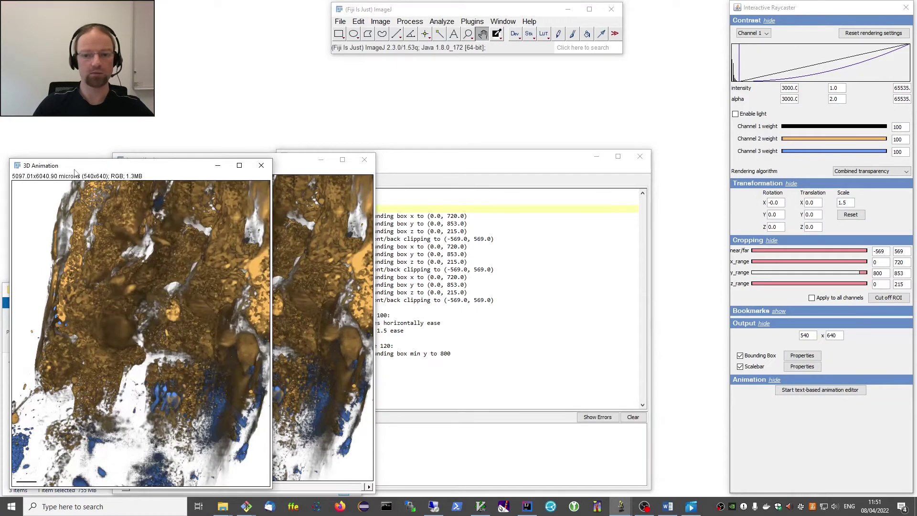
left_click(363, 161)
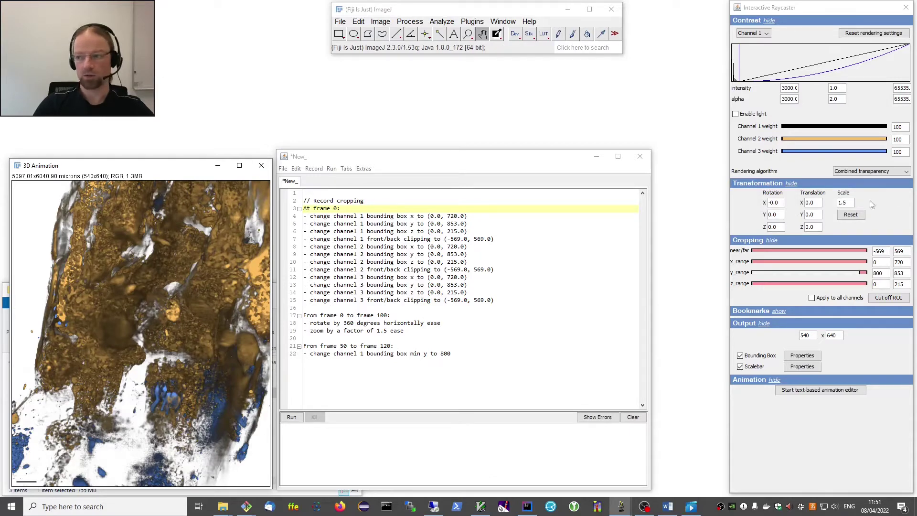
Reset rotation and zoom, restore y range 0–853, and tilt the volume within its bounding box.
left_click(851, 216)
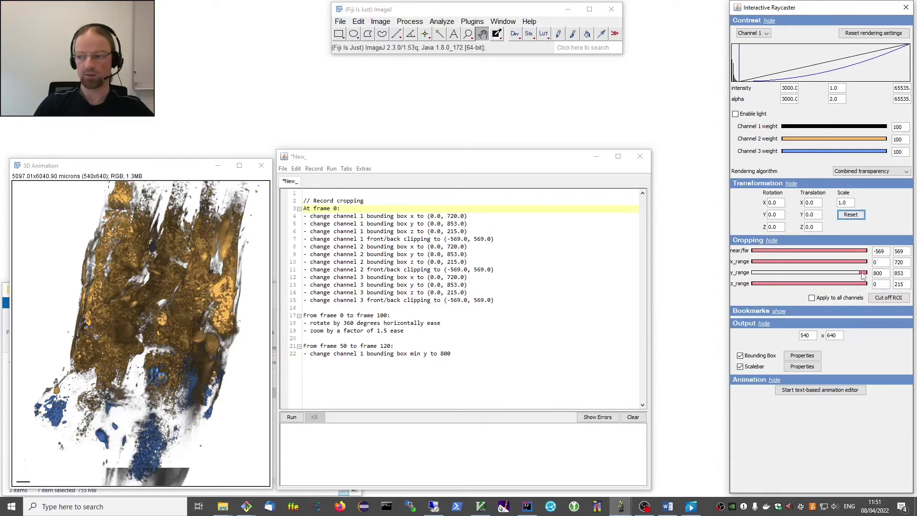
left_click_drag(863, 275, 746, 276)
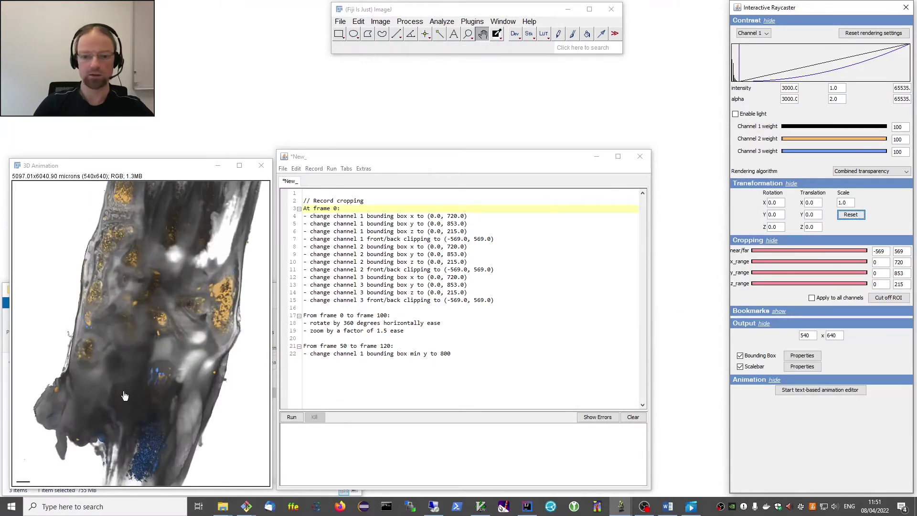
left_click_drag(124, 396, 214, 389)
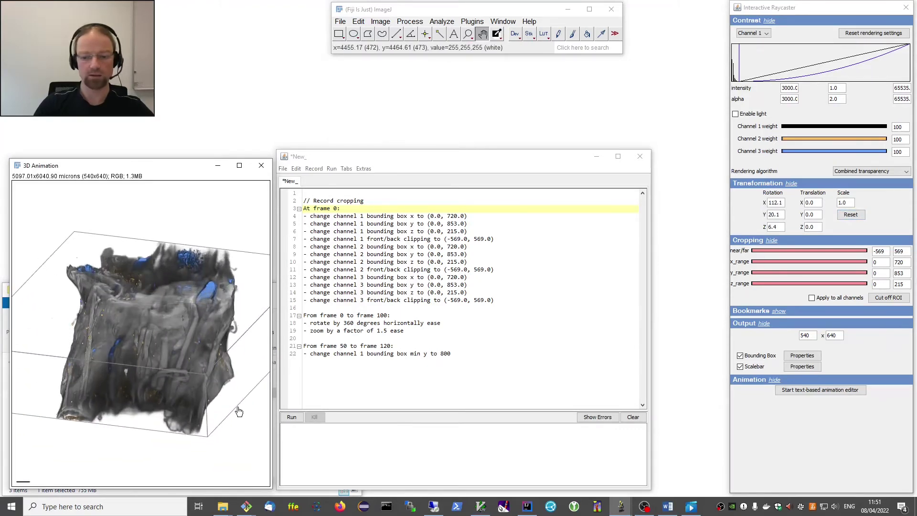
Add a blank line after the cropping block at line 16 to separate the next block.
left_click(329, 309)
key("Return")
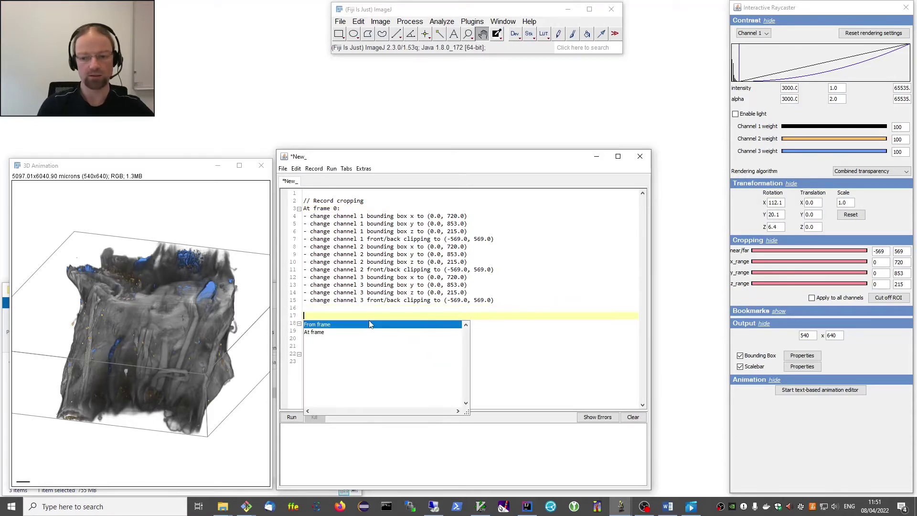
key("Up")
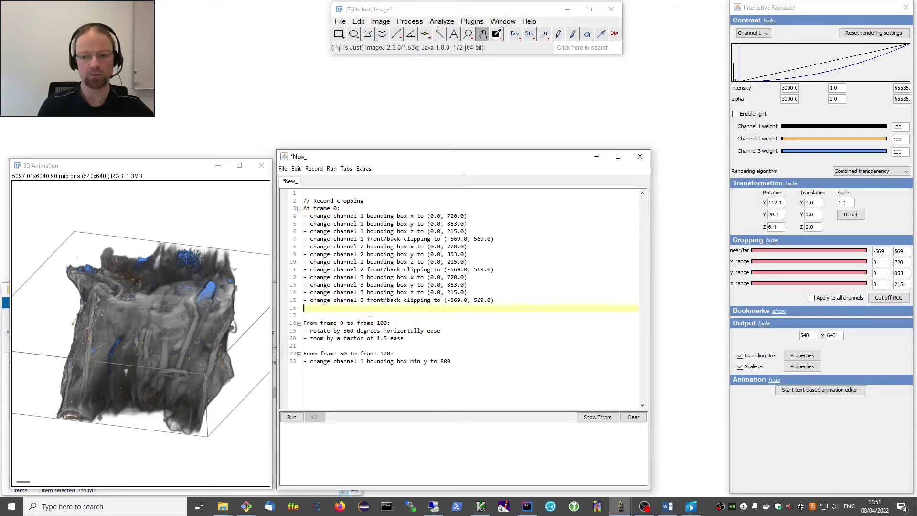
key("Return")
key("Return")
key("BackSpace")
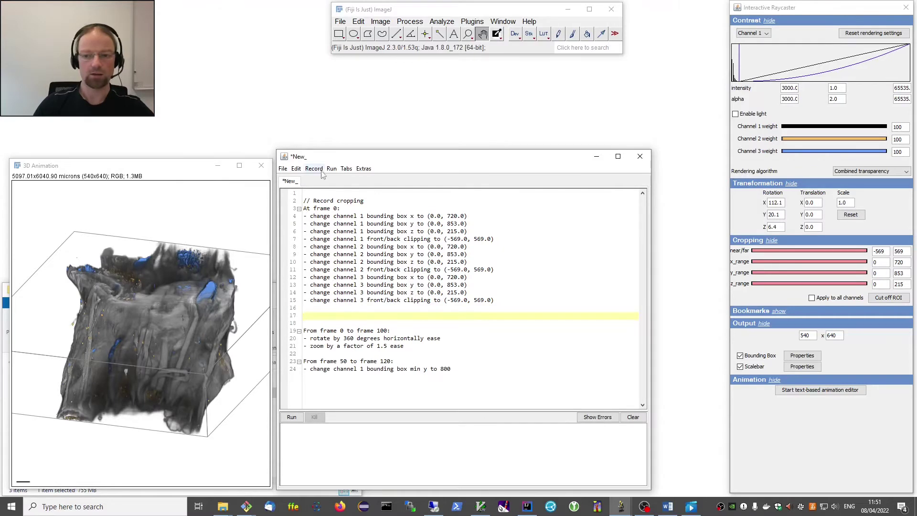
Record the current rotation (112.1°, 6.4°, 20.1°) at frame 0 and render the animation.
left_click(316, 169)
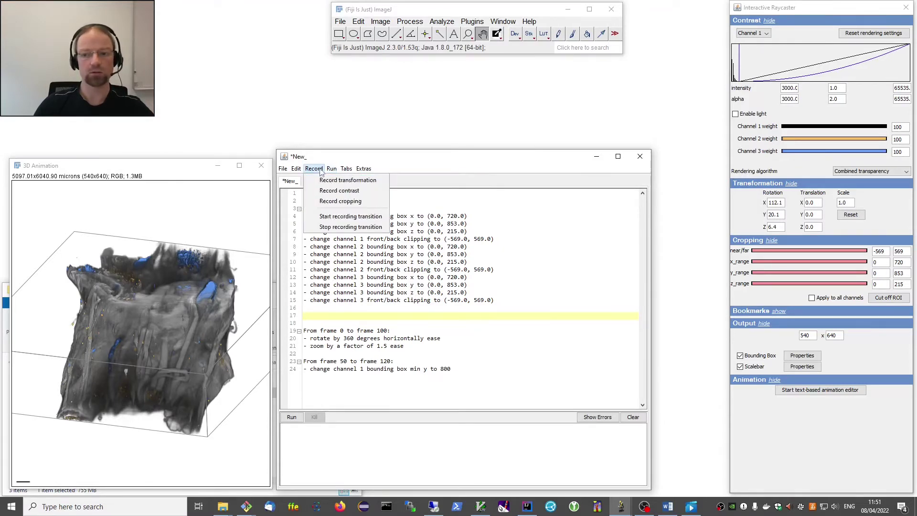
left_click(347, 180)
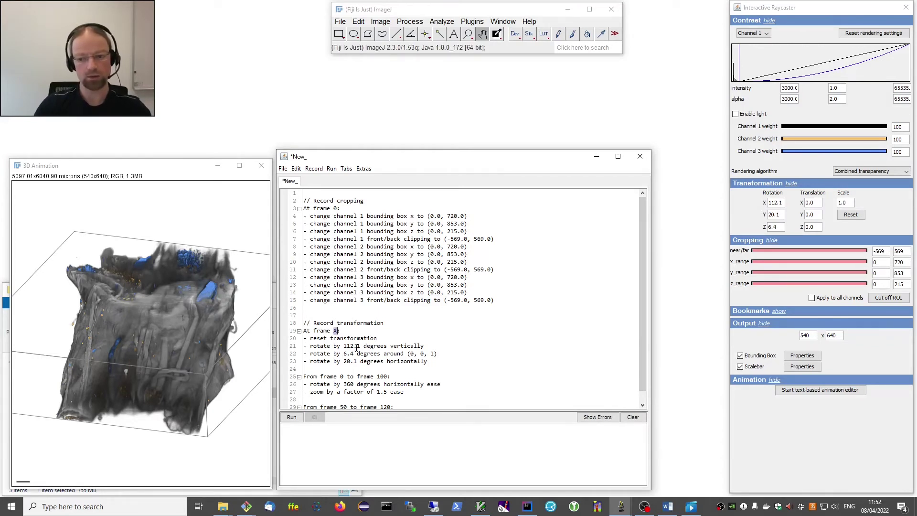
type("0")
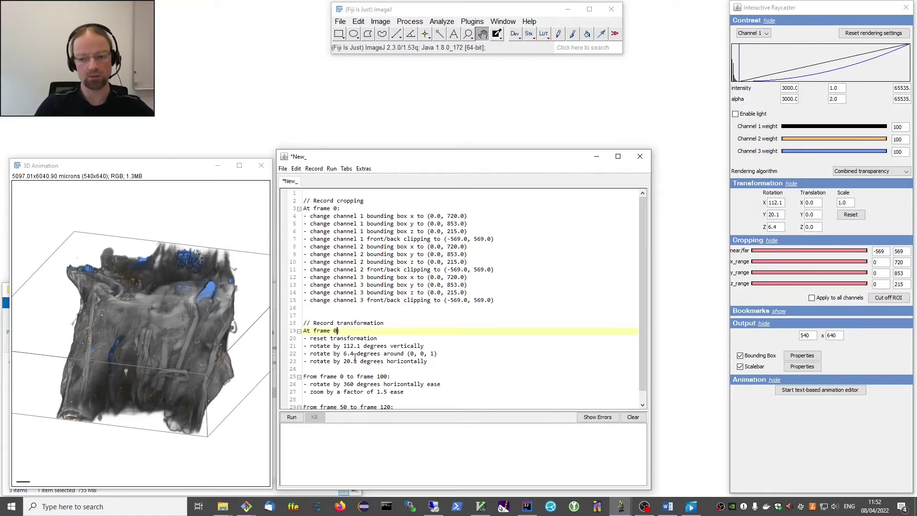
scroll(355, 357, "down", 1)
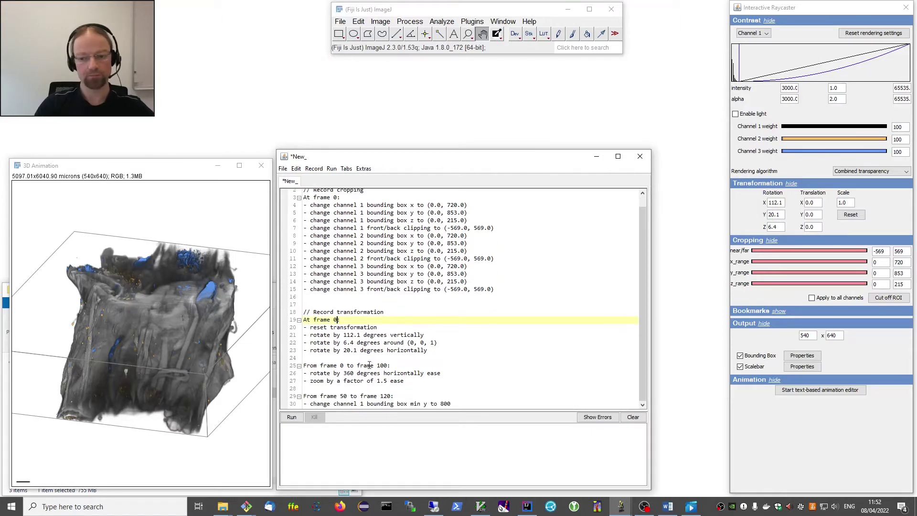
left_click(293, 419)
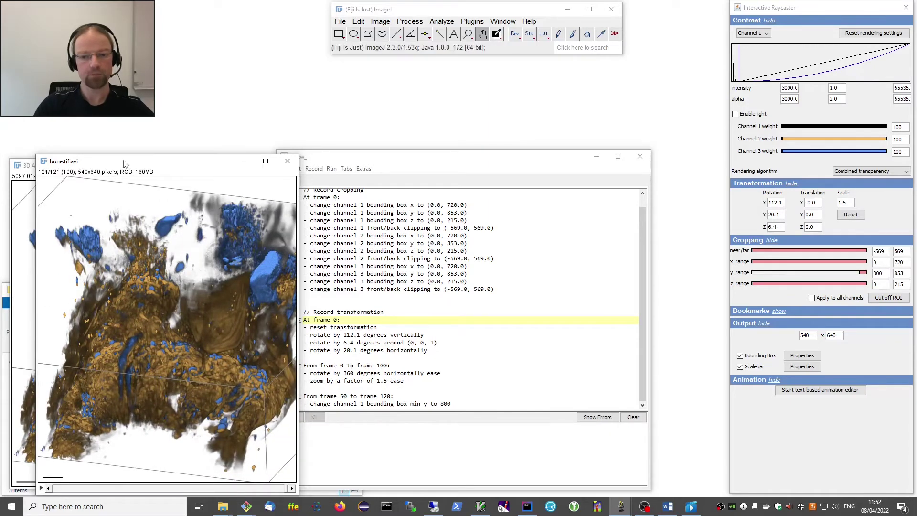
Close the old bone.tif.avi, re-render the 121-frame movie, and rewind it to frame 0.
left_click_drag(127, 163, 141, 138)
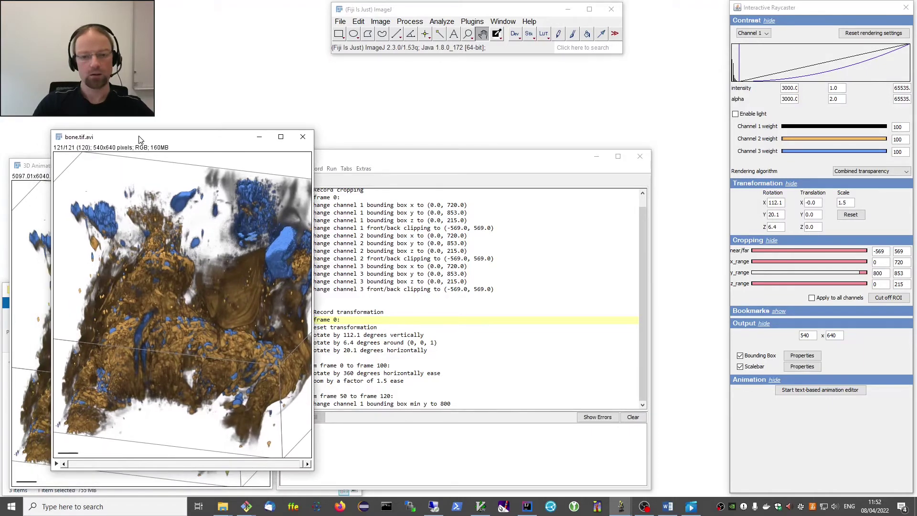
left_click(303, 137)
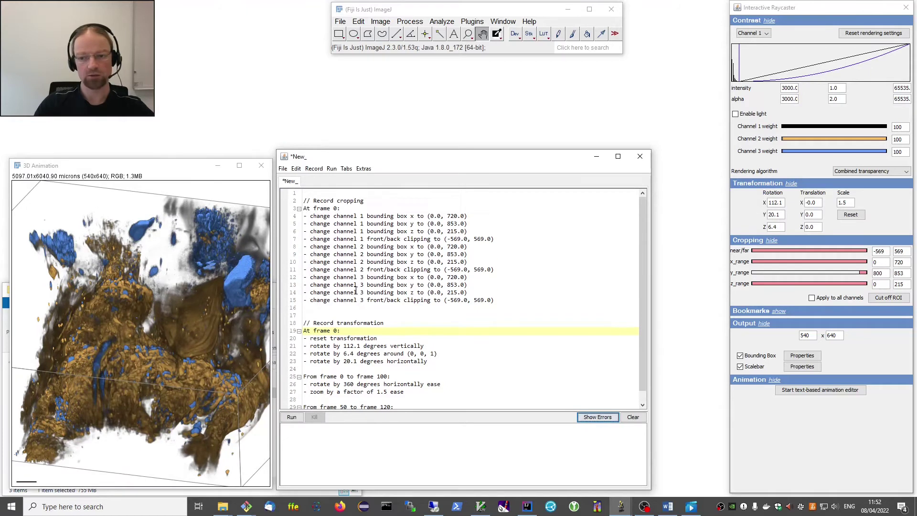
scroll(363, 283, "down", 1)
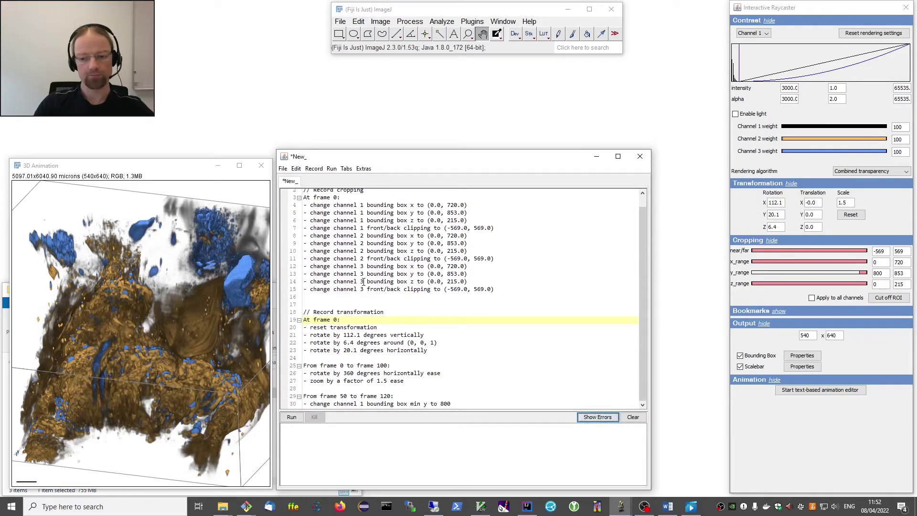
left_click(291, 418)
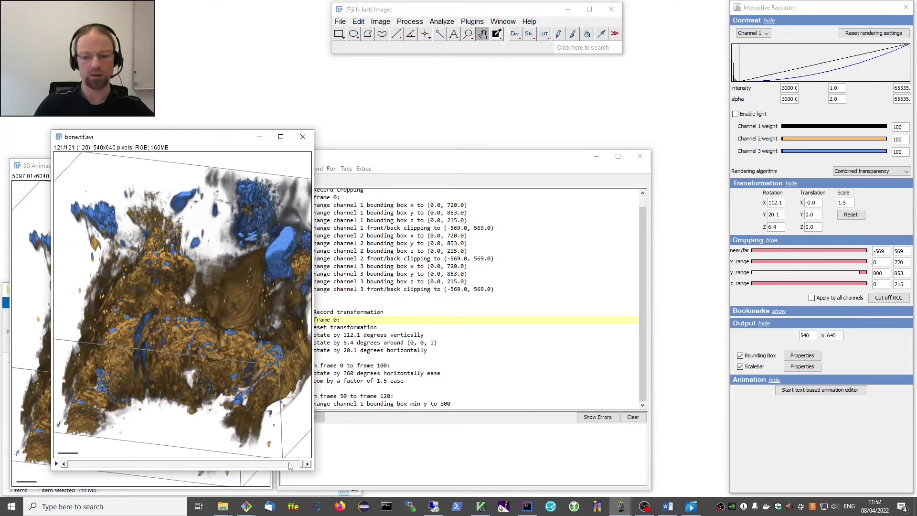
left_click_drag(301, 466, 72, 463)
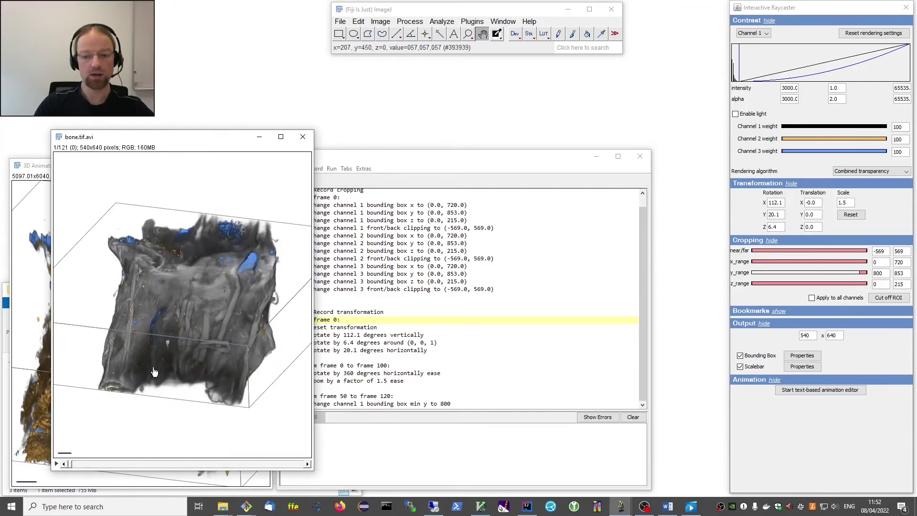
Select the 360° horizontal rotation line, then play bone.tif.avi and rewind it to frame 1.
left_click(382, 165)
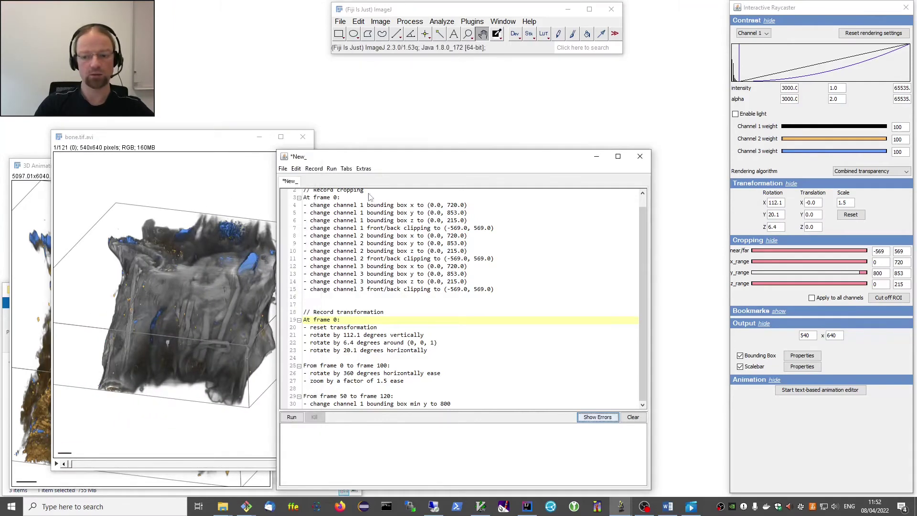
left_click_drag(443, 373, 305, 374)
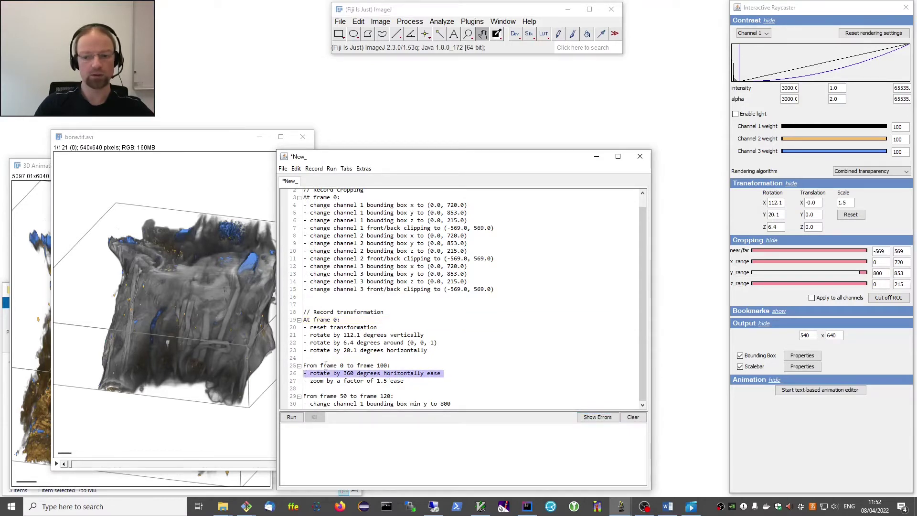
left_click(173, 150)
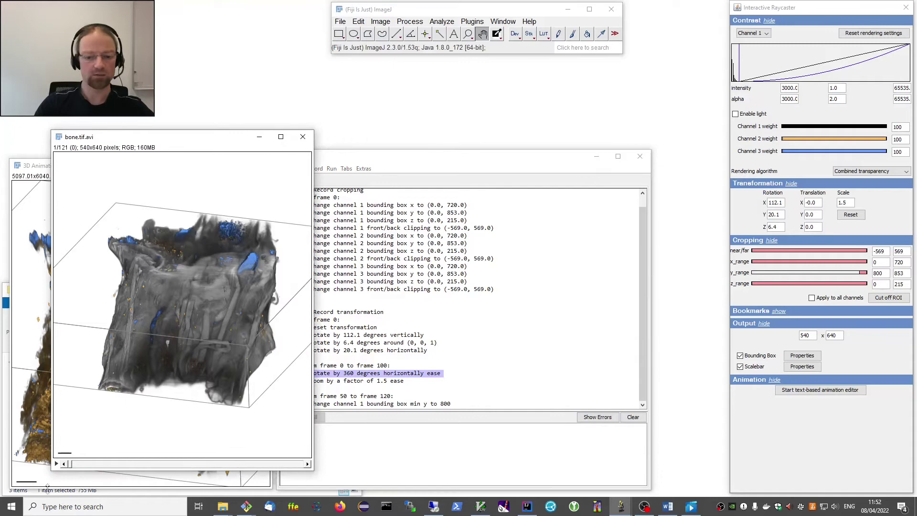
left_click(57, 464)
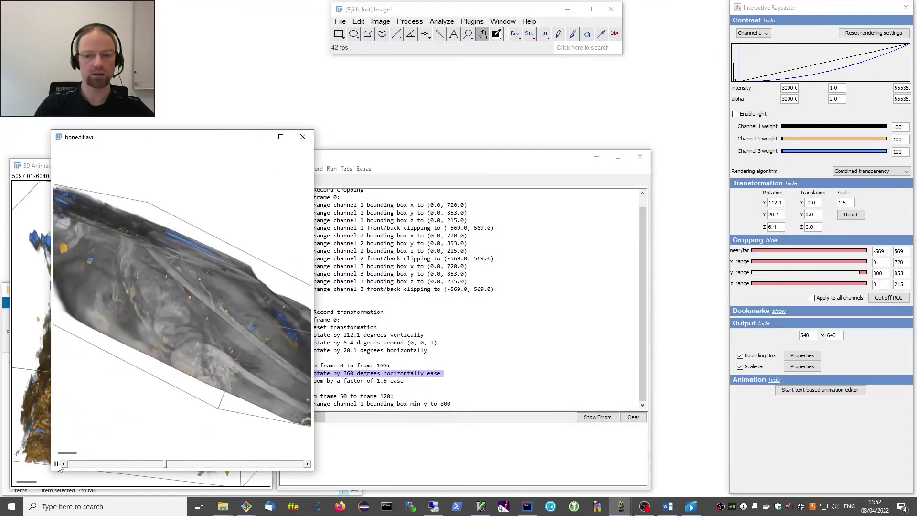
left_click(58, 464)
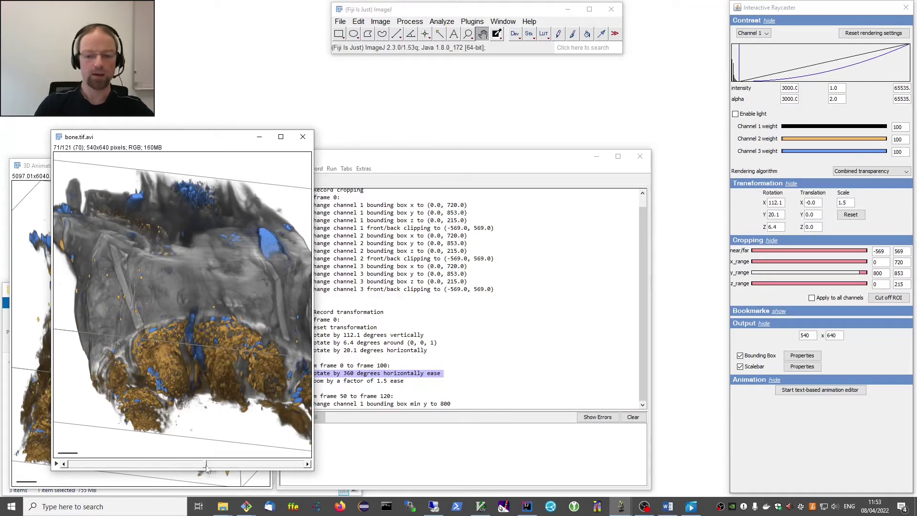
left_click_drag(206, 466, 70, 462)
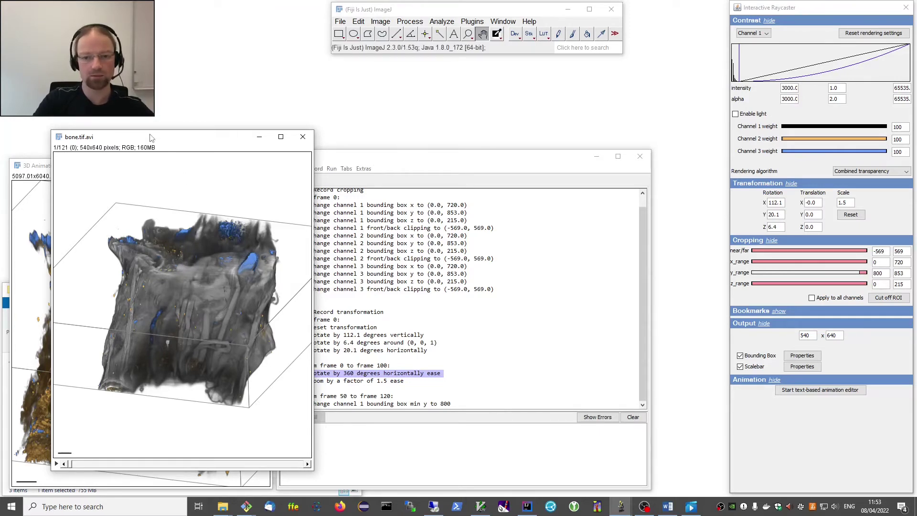
left_click_drag(151, 140, 121, 148)
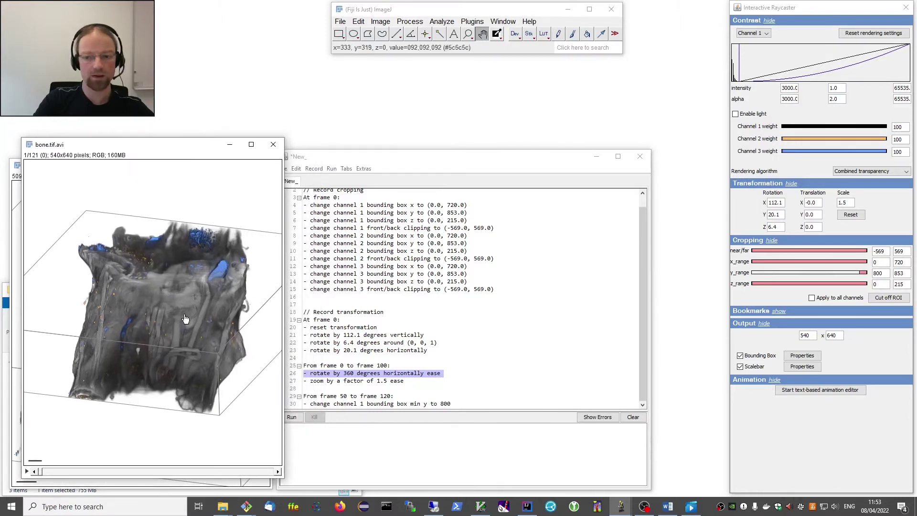
left_click(402, 163)
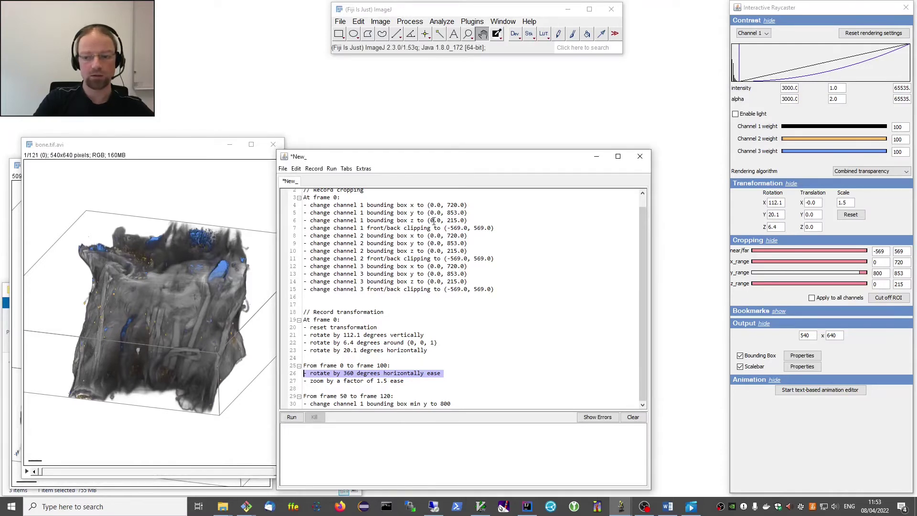
scroll(390, 347, "up", 1)
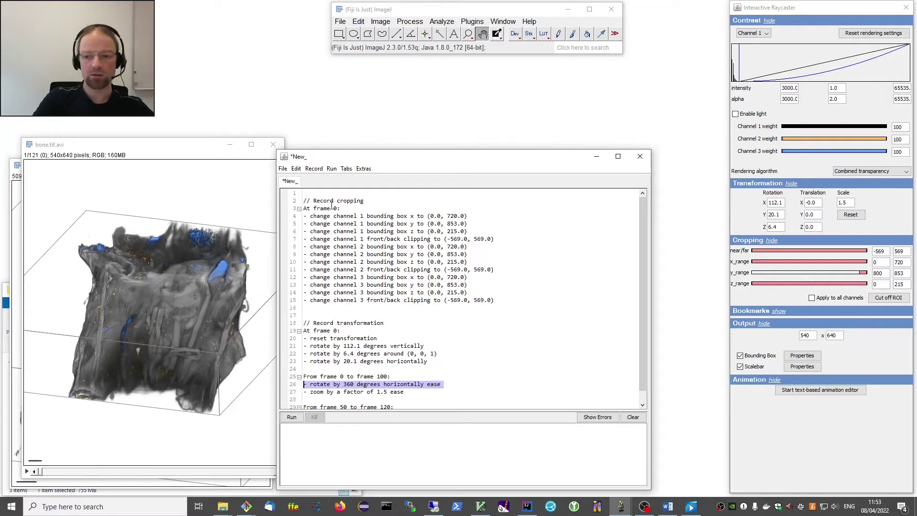
scroll(401, 345, "down", 1)
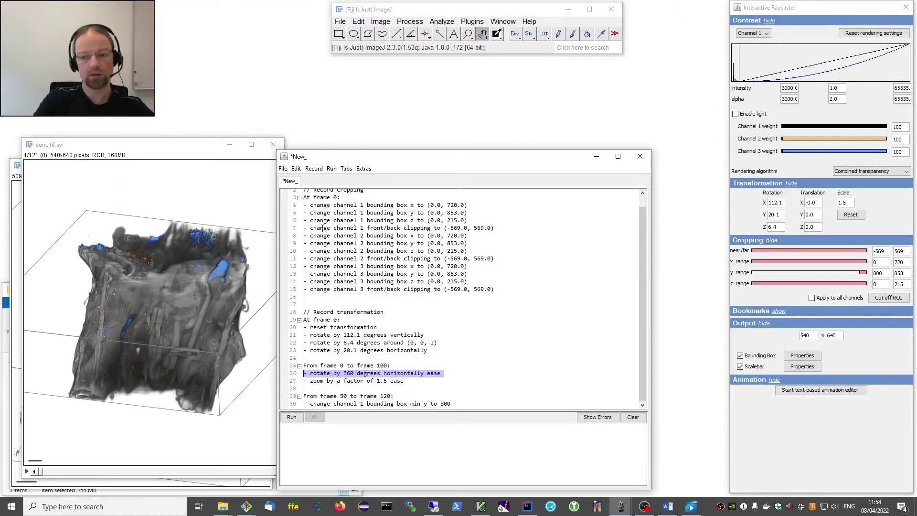
scroll(335, 259, "up", 1)
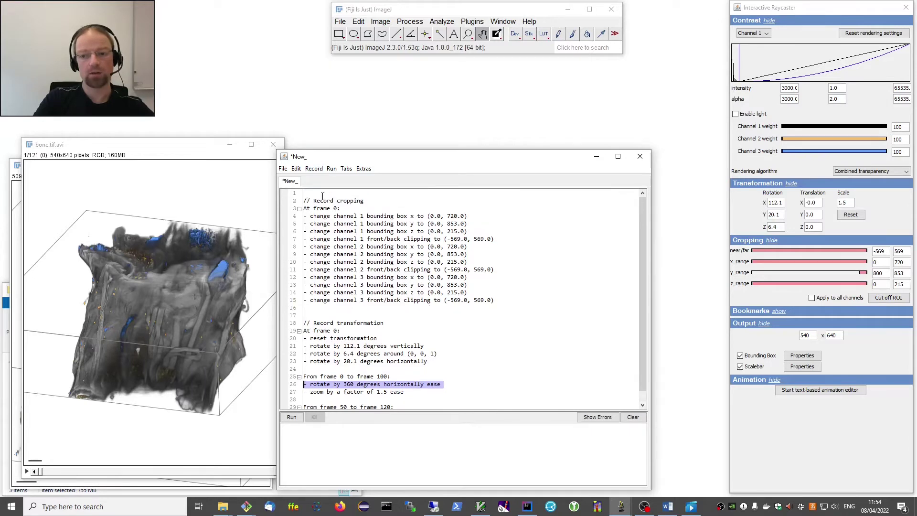
scroll(375, 333, "down", 1)
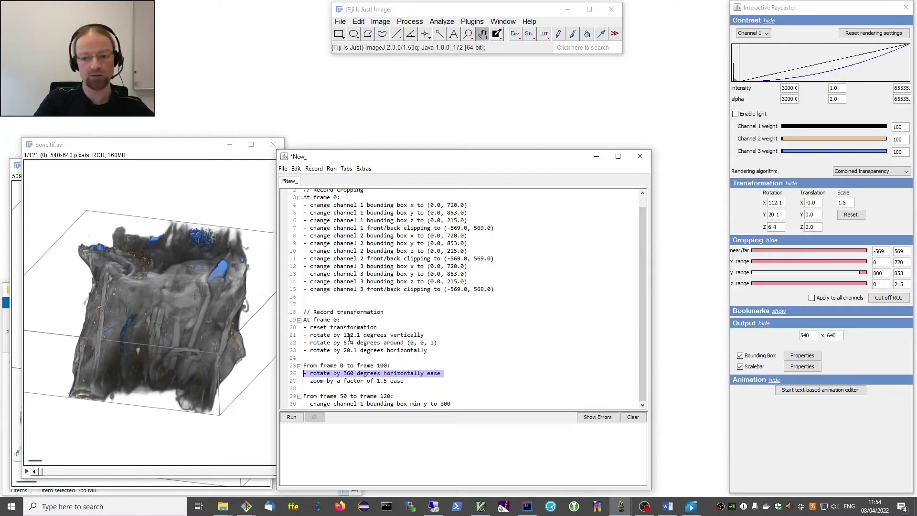
scroll(354, 330, "up", 1)
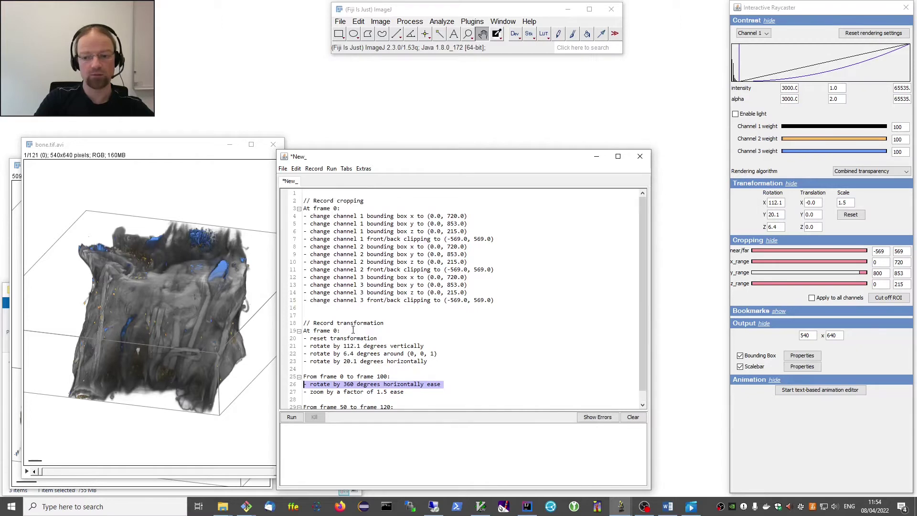
left_click(311, 195)
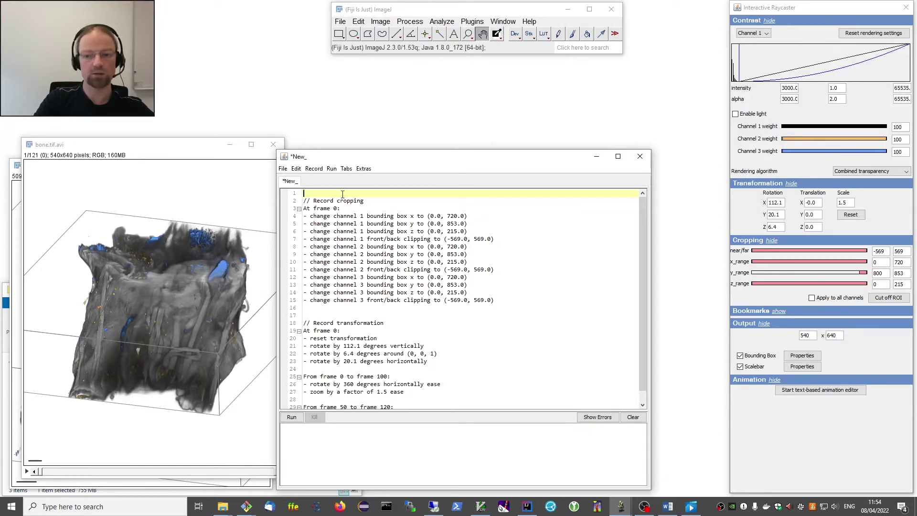
Cut the frame 0–100 rotate-and-zoom block and paste it on a new line after the cropping block.
scroll(362, 327, "down", 1)
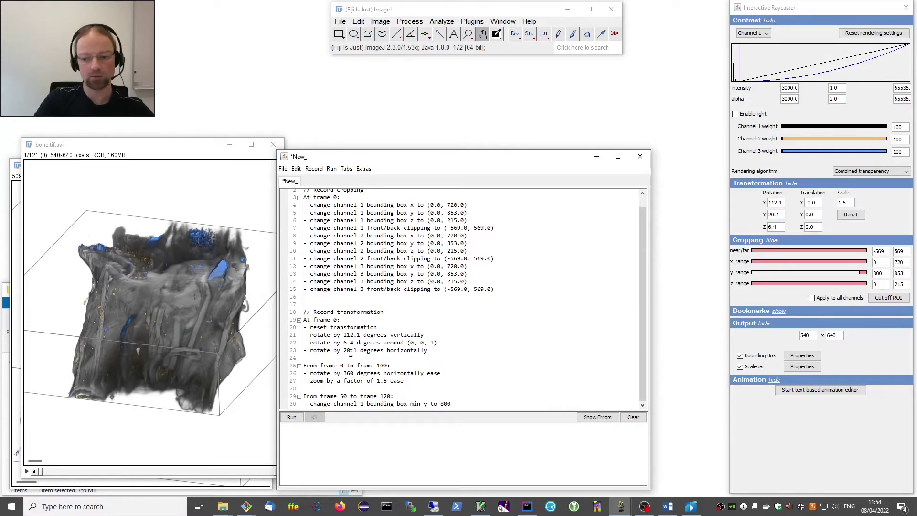
left_click_drag(414, 382, 303, 368)
key("ctrl+c")
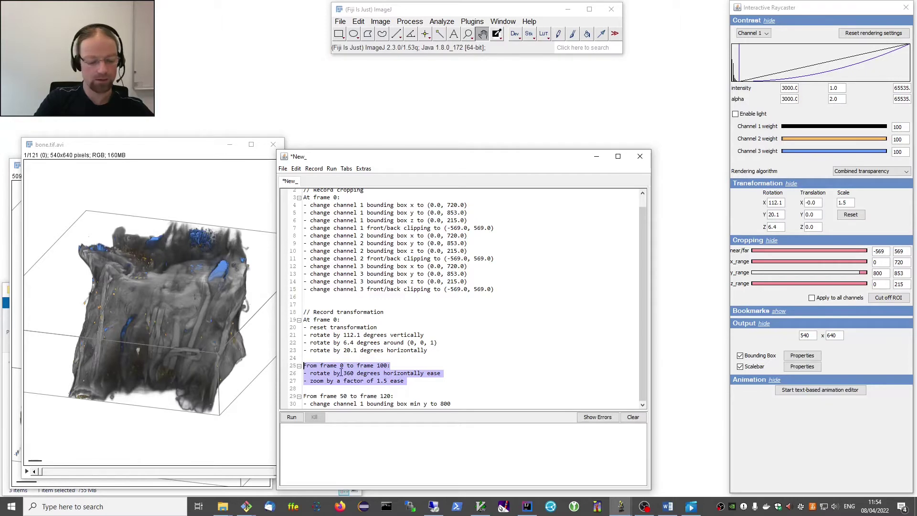
key("Delete")
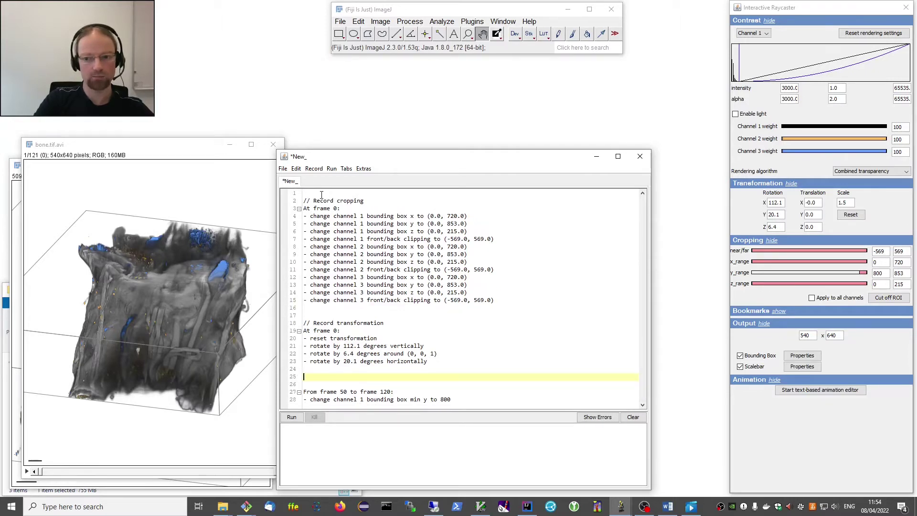
left_click(316, 309)
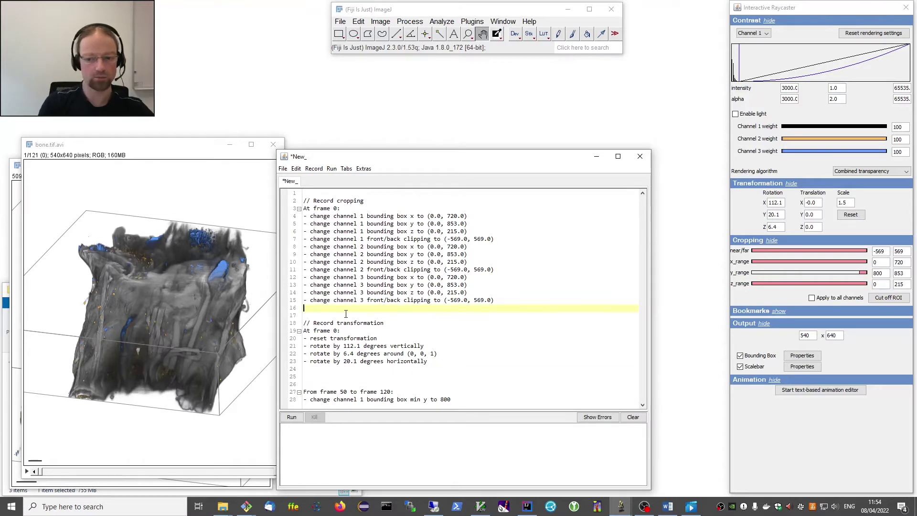
key("Return")
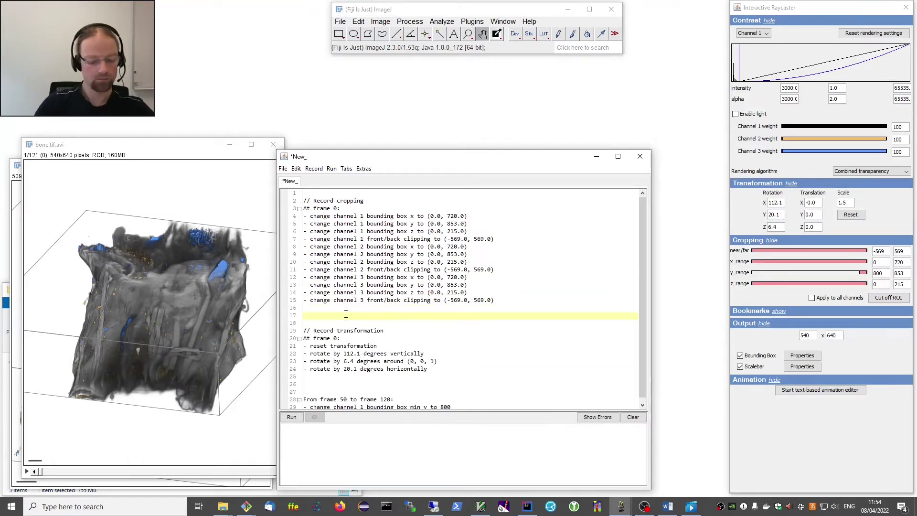
key("ctrl+v")
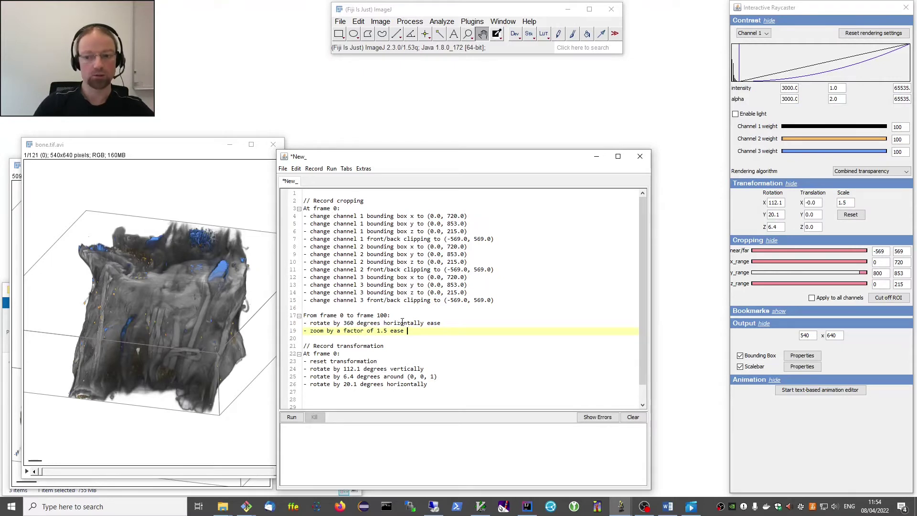
Change the frame 0–100 rotation from 'horizontally' to around the axis (0, 0, 1).
double_click(403, 323)
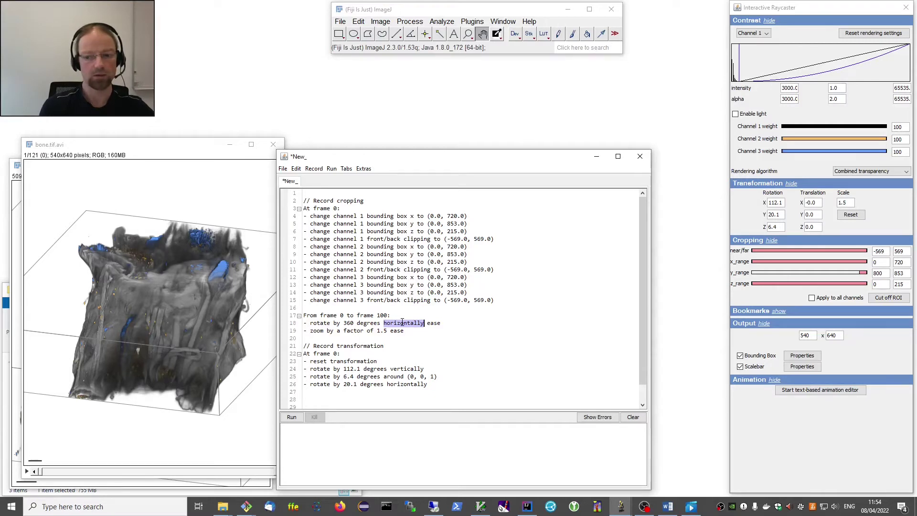
key("BackSpace")
type("a")
key("Return")
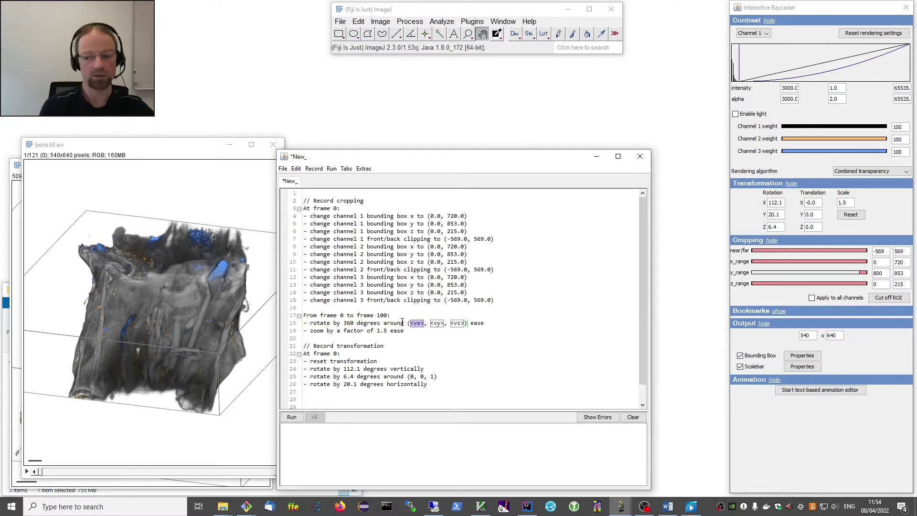
type("0")
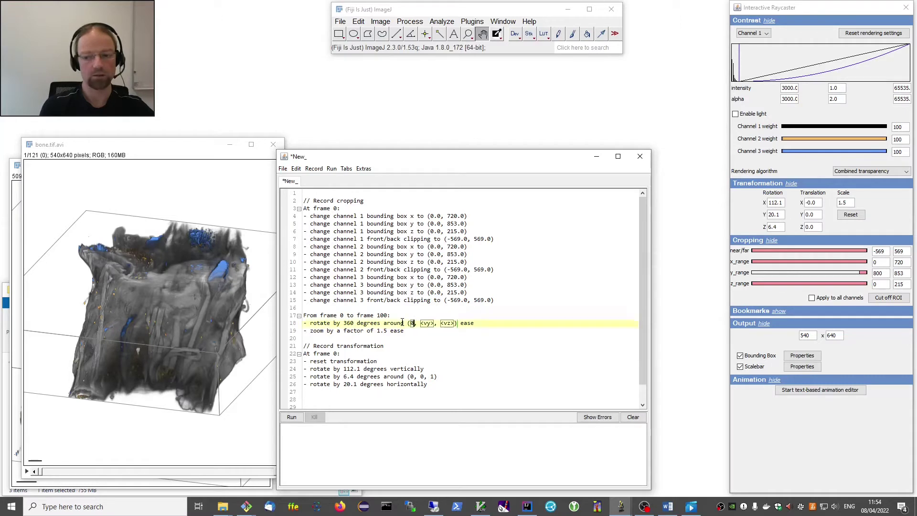
key("Tab")
type("0")
key("Tab")
type("1")
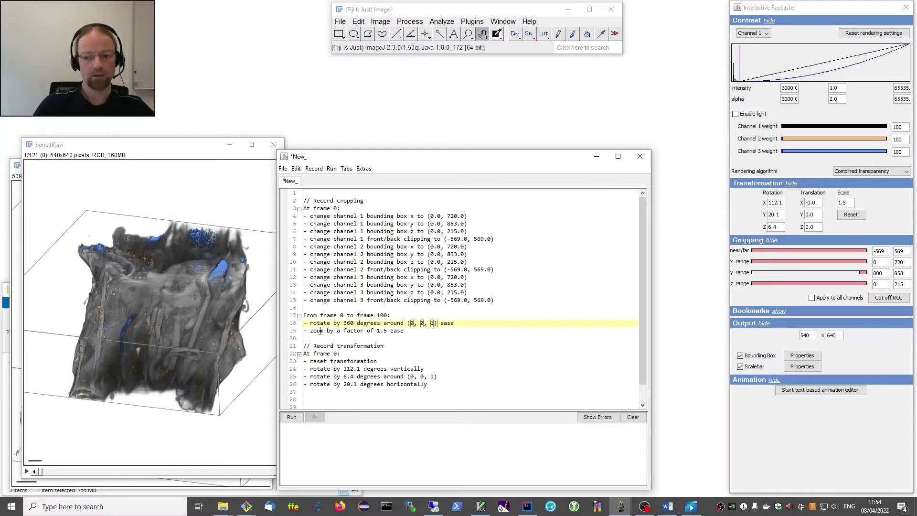
Delete the '- reset transformation' line from the frame-0 transformation block.
scroll(341, 324, "down", 1)
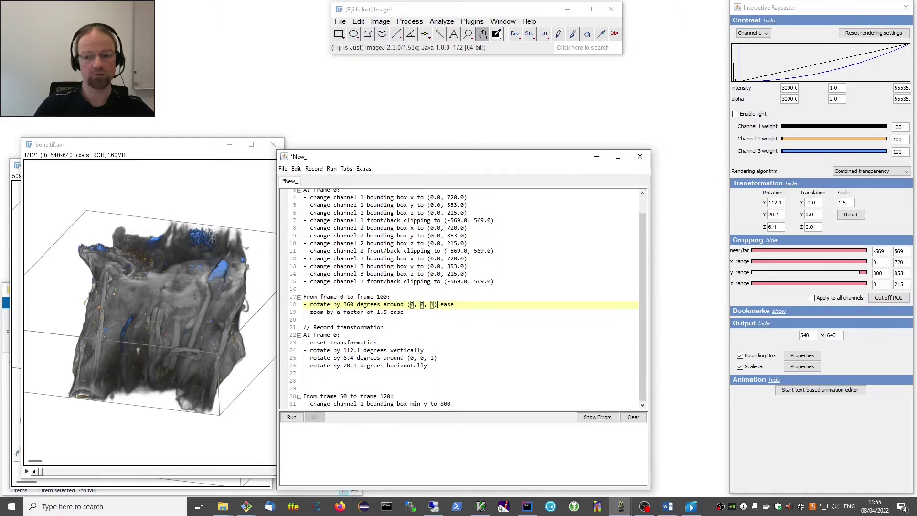
left_click_drag(315, 302, 441, 306)
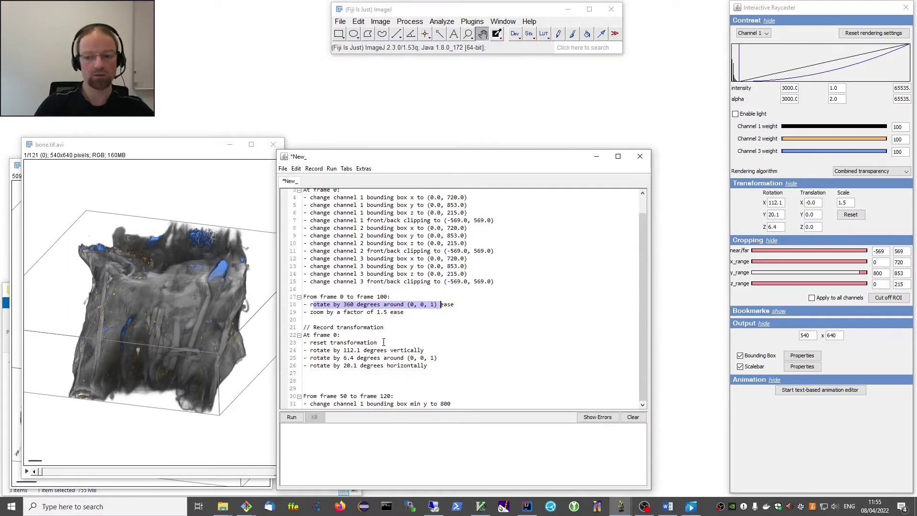
left_click_drag(384, 342, 298, 341)
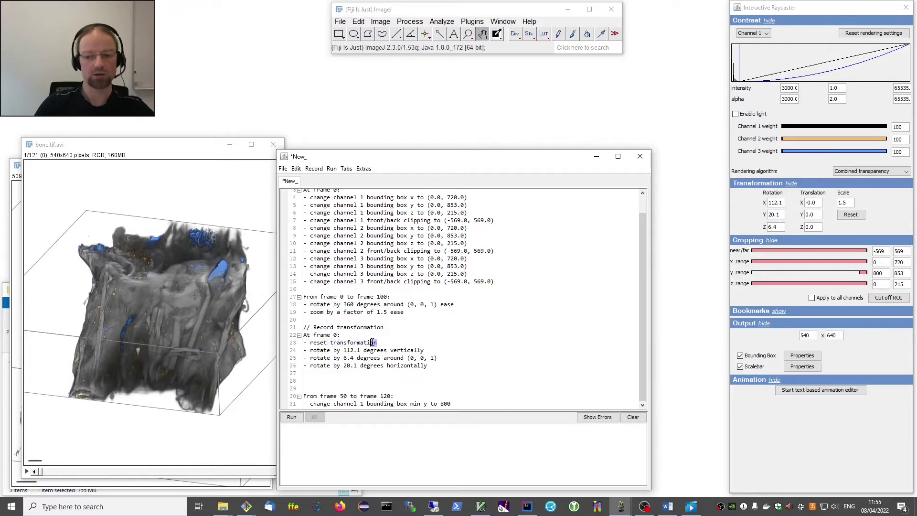
left_click_drag(377, 343, 301, 343)
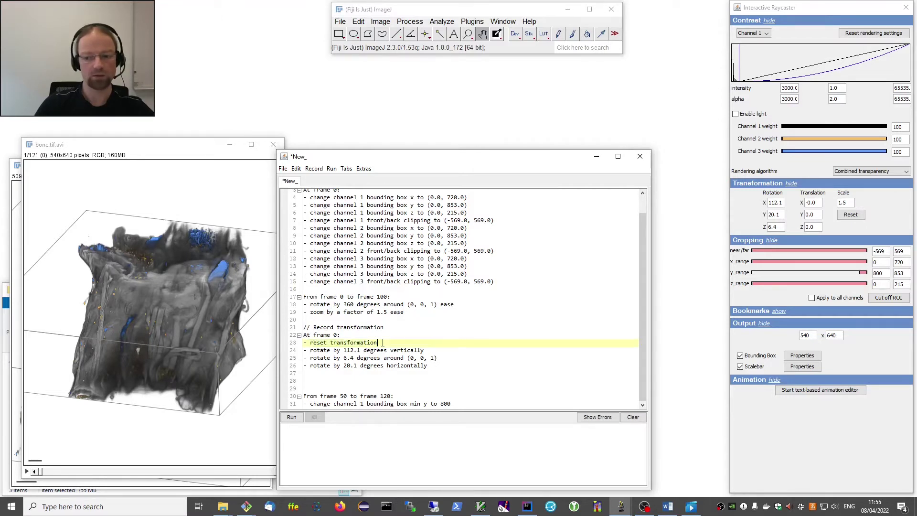
left_click_drag(330, 343, 299, 342)
left_click_drag(397, 341, 307, 343)
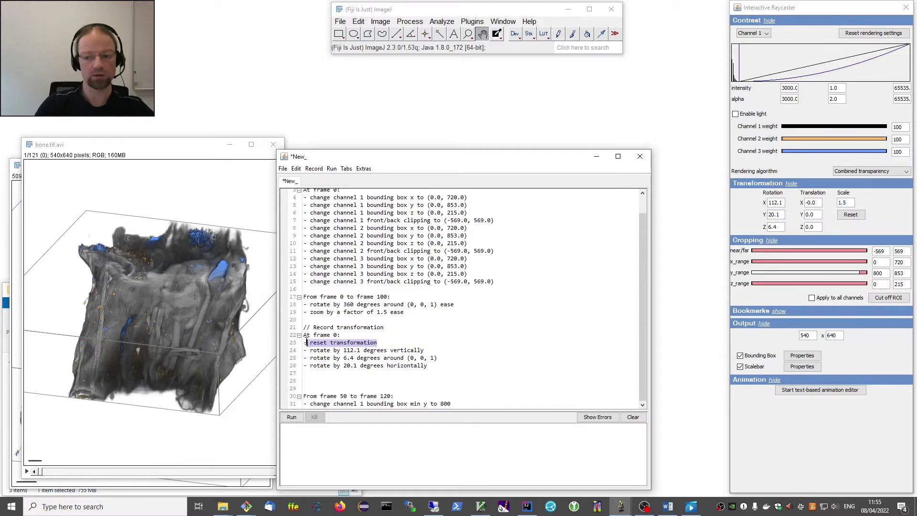
key("BackSpace")
key("BackSpace")
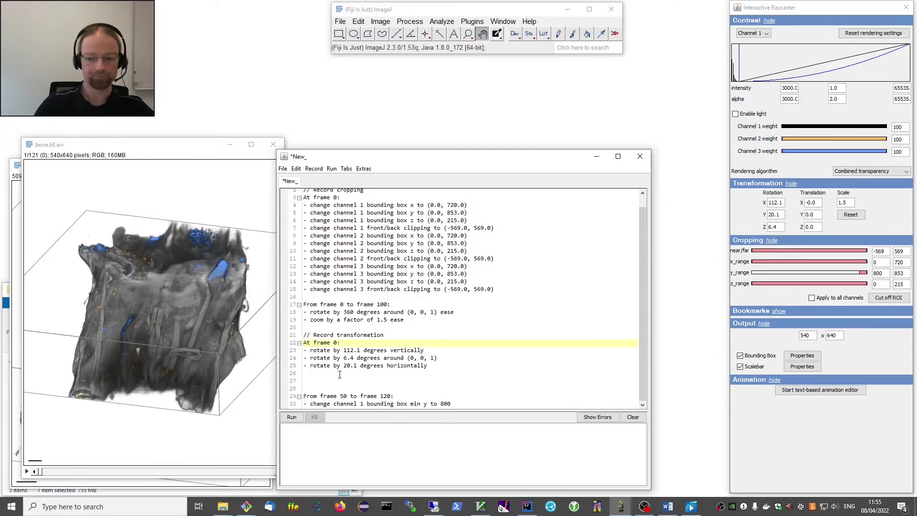
Render the edited script and scrub both bone.tif.avi windows side by side to compare frames.
left_click(292, 418)
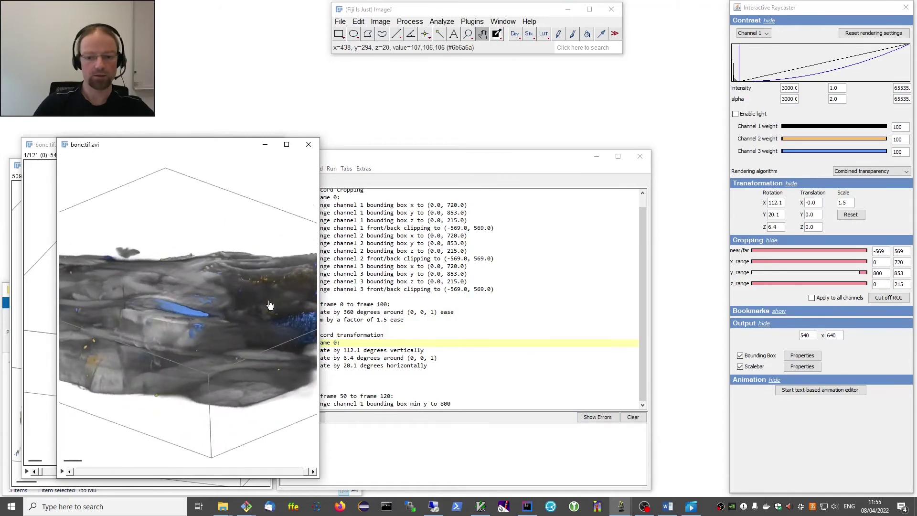
left_click_drag(163, 148, 394, 151)
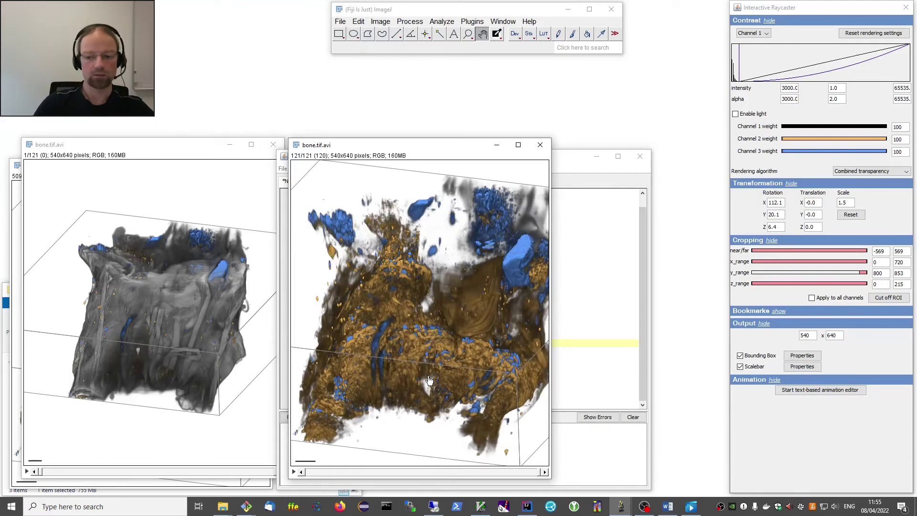
left_click_drag(42, 472, 95, 482)
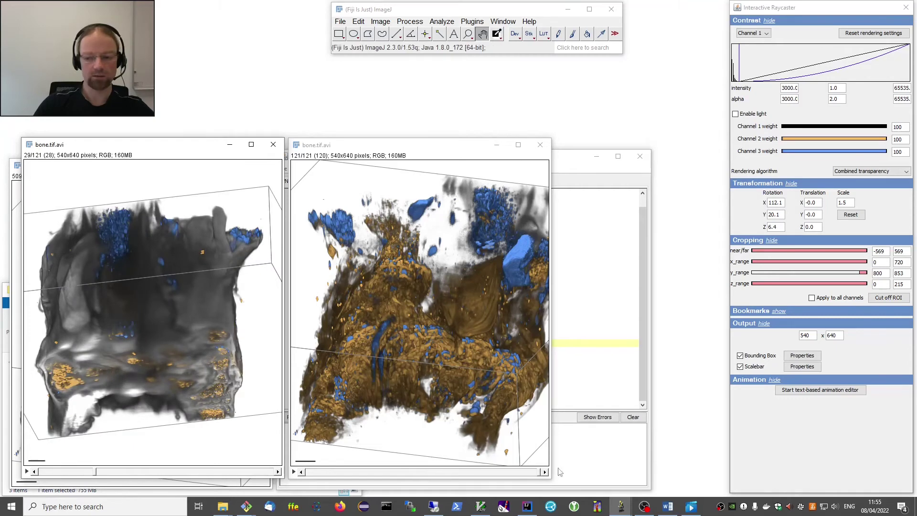
left_click(543, 474)
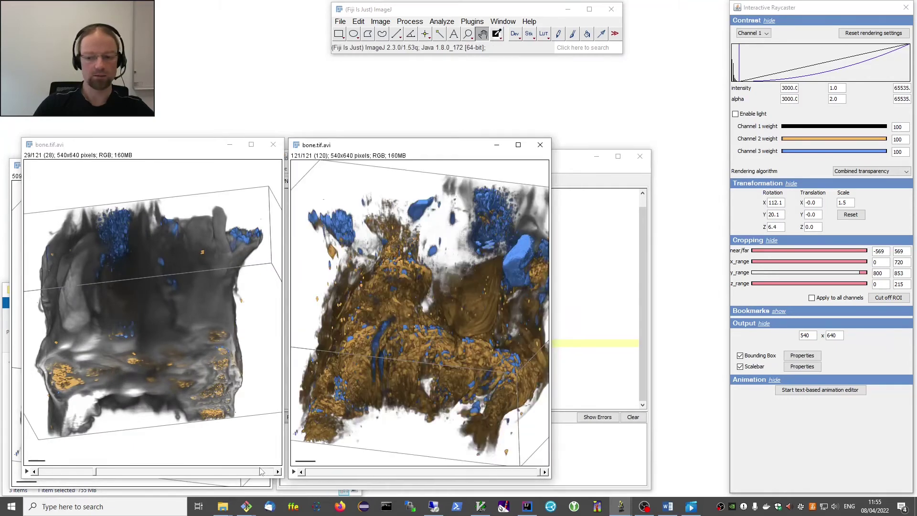
left_click_drag(269, 469, 298, 481)
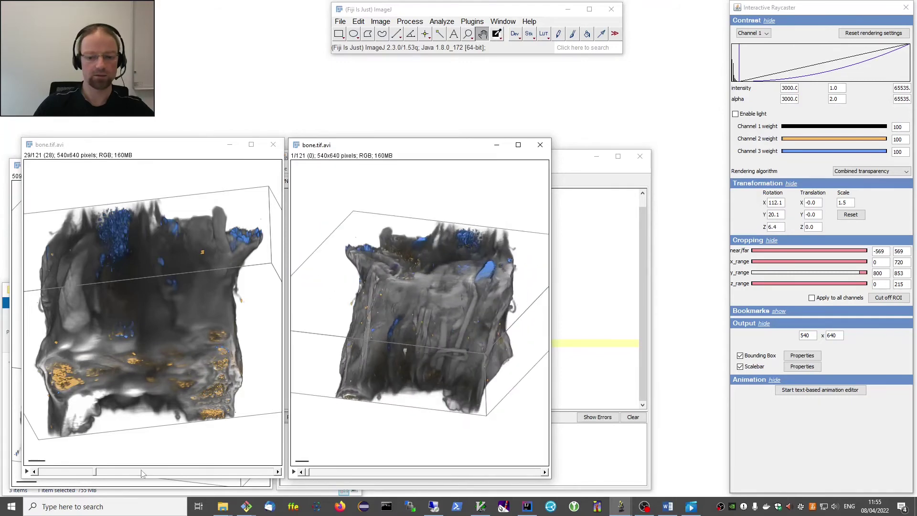
left_click_drag(94, 472, 59, 478)
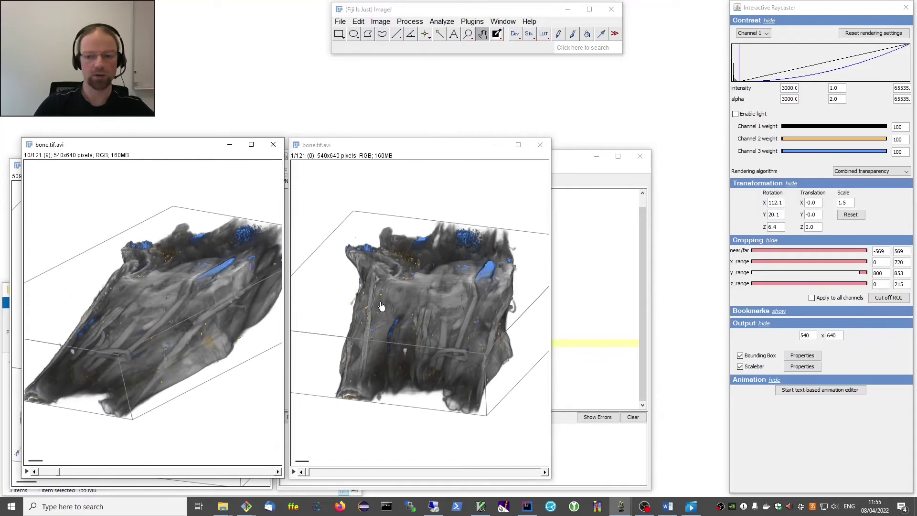
left_click_drag(305, 472, 368, 469)
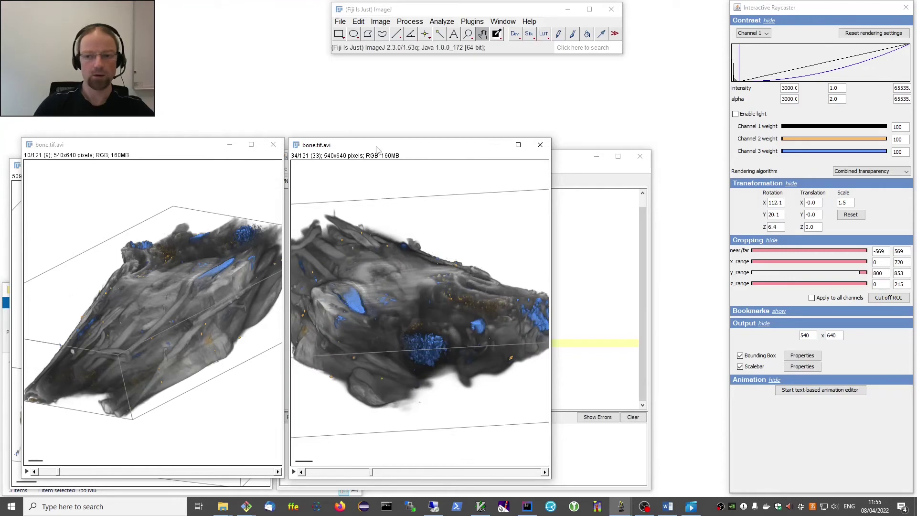
Close both bone.tif.avi animation windows.
left_click_drag(375, 150, 396, 134)
left_click(561, 128)
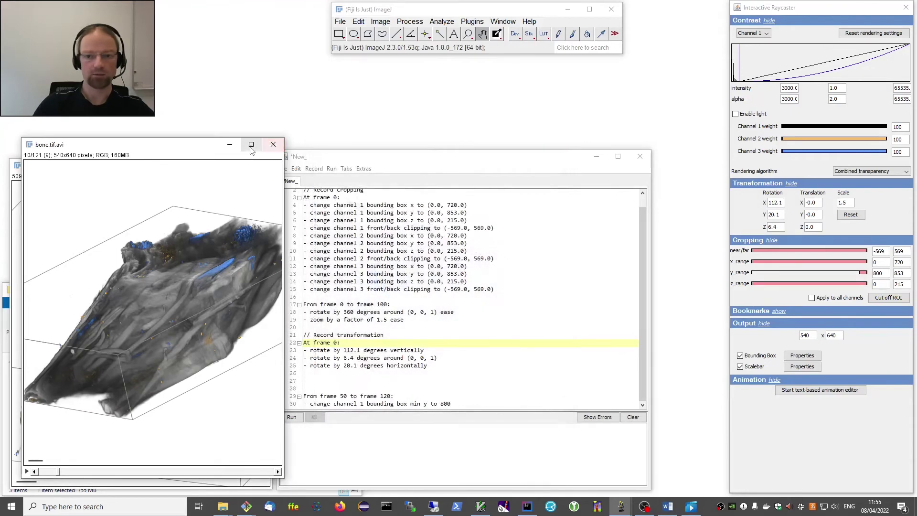
left_click(278, 149)
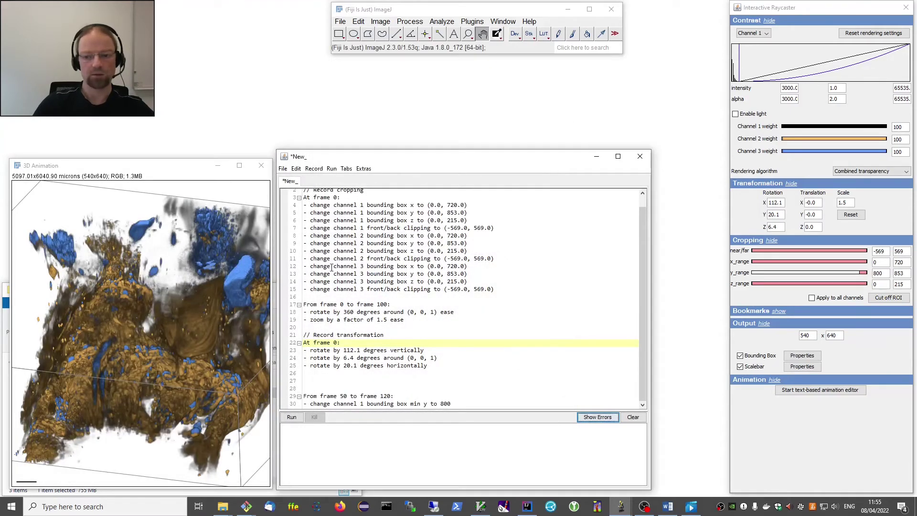
Comment out script lines 17–19, the frame 0–100 rotate and zoom instructions, with '//'.
mouse_move(338, 159)
left_mouse_down()
mouse_move(365, 160)
mouse_move(351, 159)
left_mouse_up()
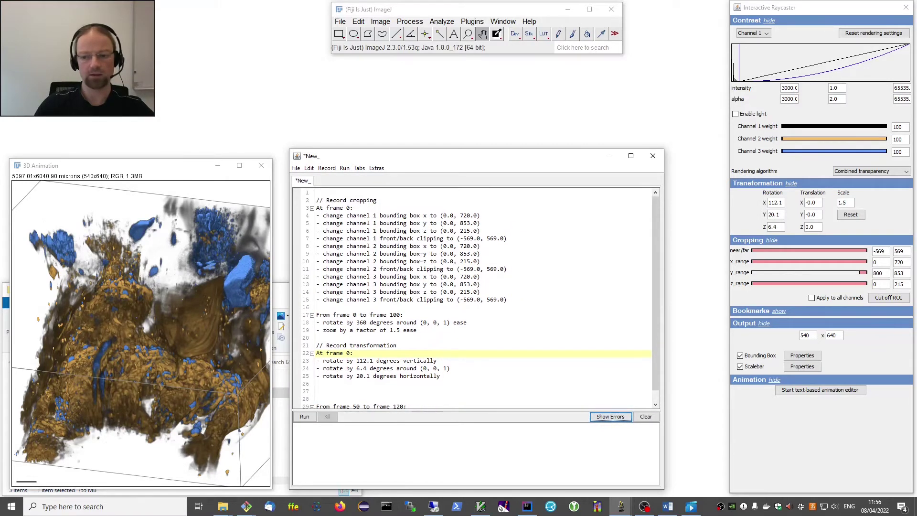
left_click(348, 388)
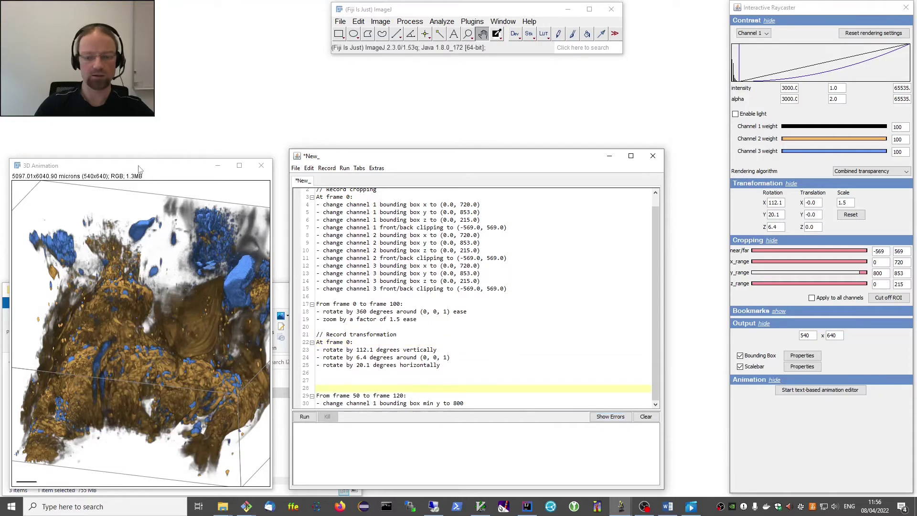
scroll(360, 251, "up", 1)
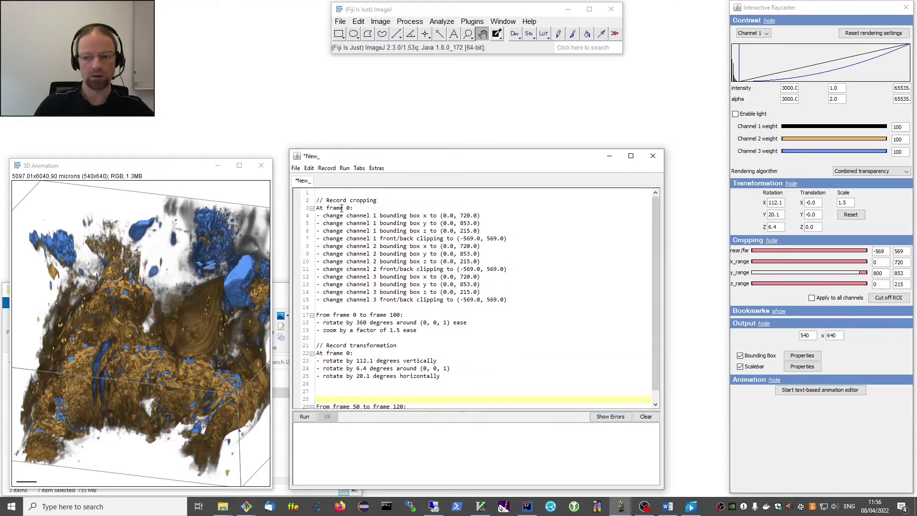
left_click(312, 209)
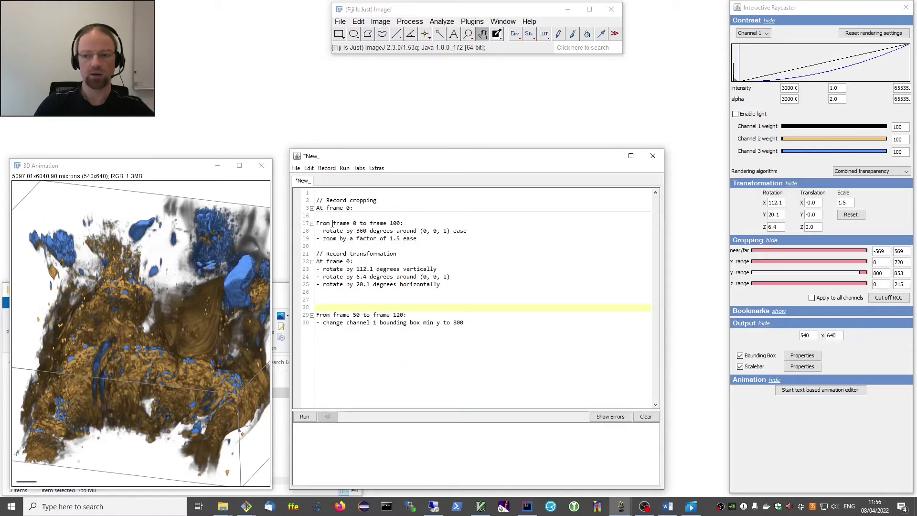
left_click(319, 223)
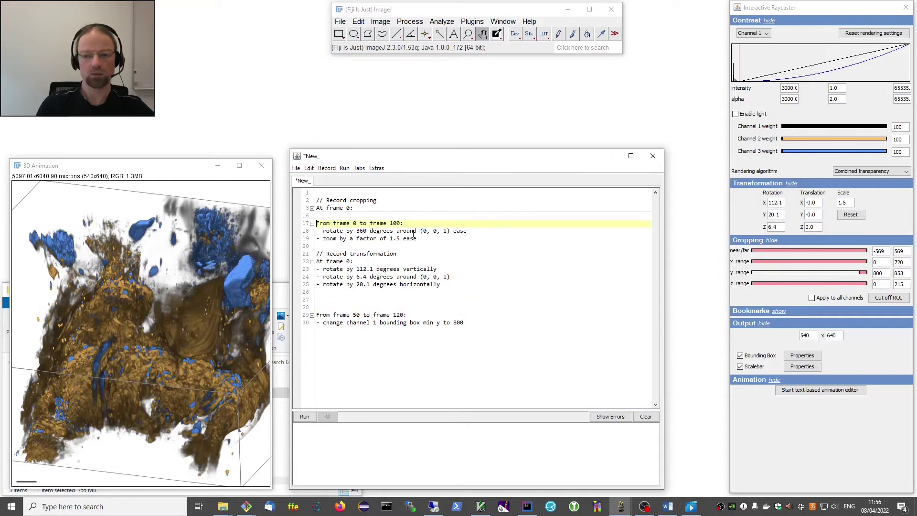
type("//")
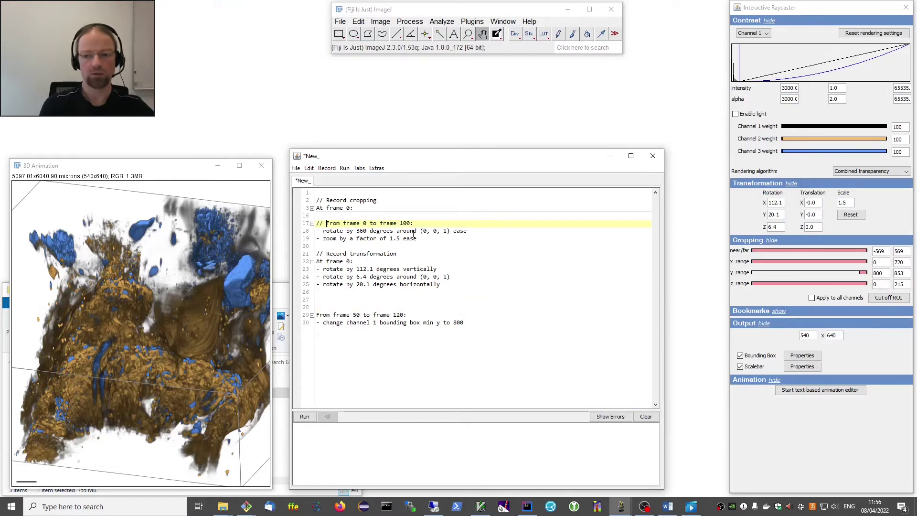
key("Down")
key("Home")
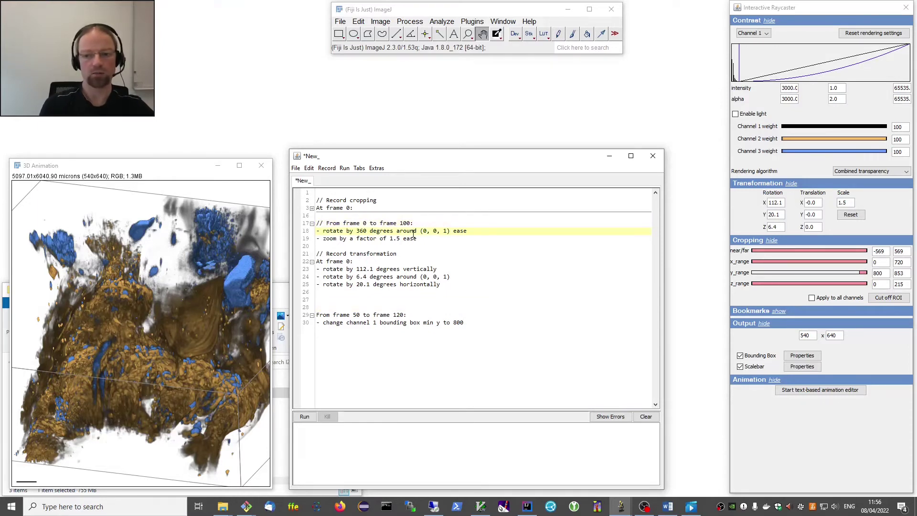
type("//")
key("Down")
key("Home")
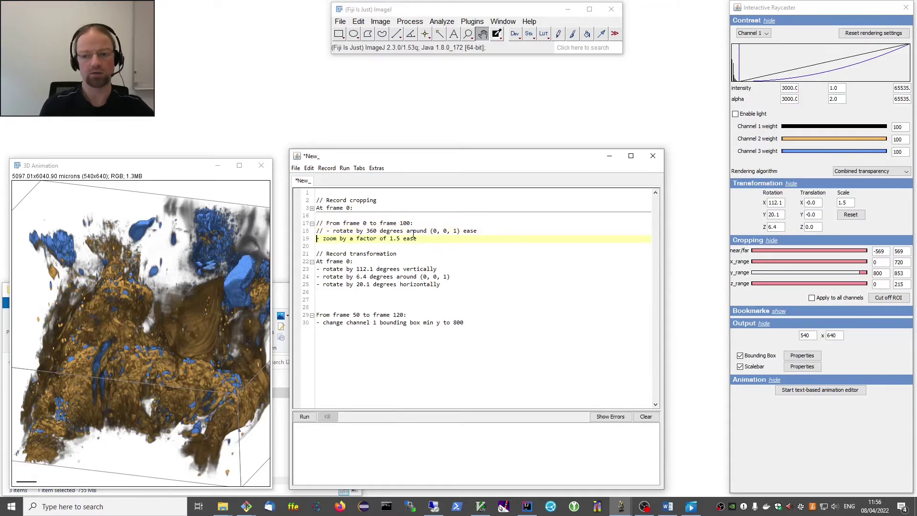
type("//")
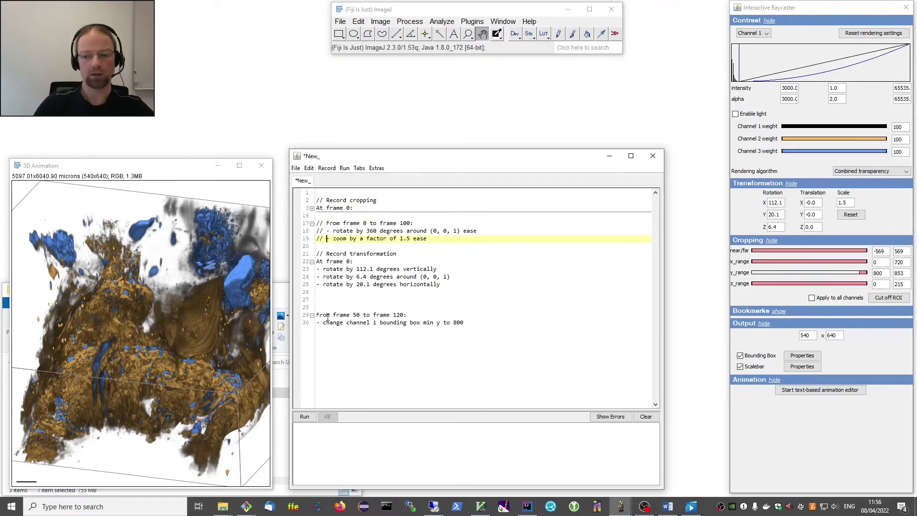
Delete the frame 50–120 cropping block and the four old frame-0 transformation lines.
left_click_drag(465, 323, 312, 319)
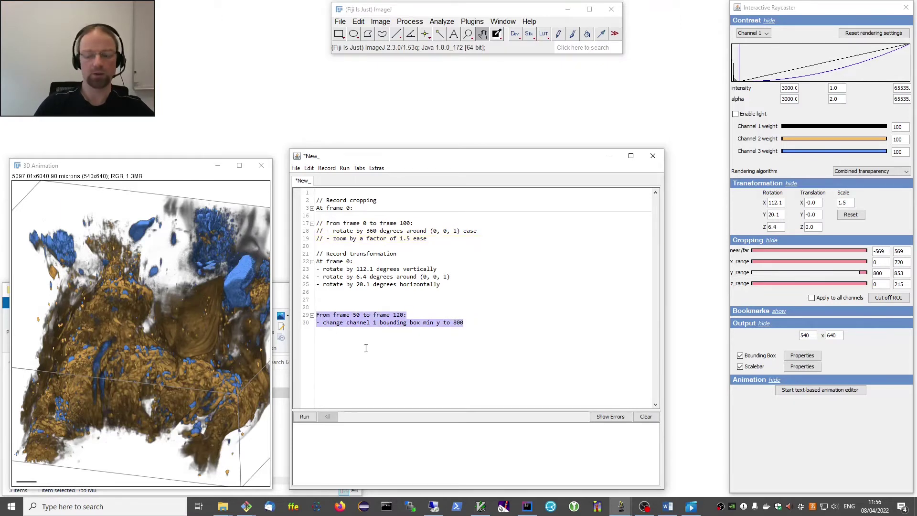
key("Delete")
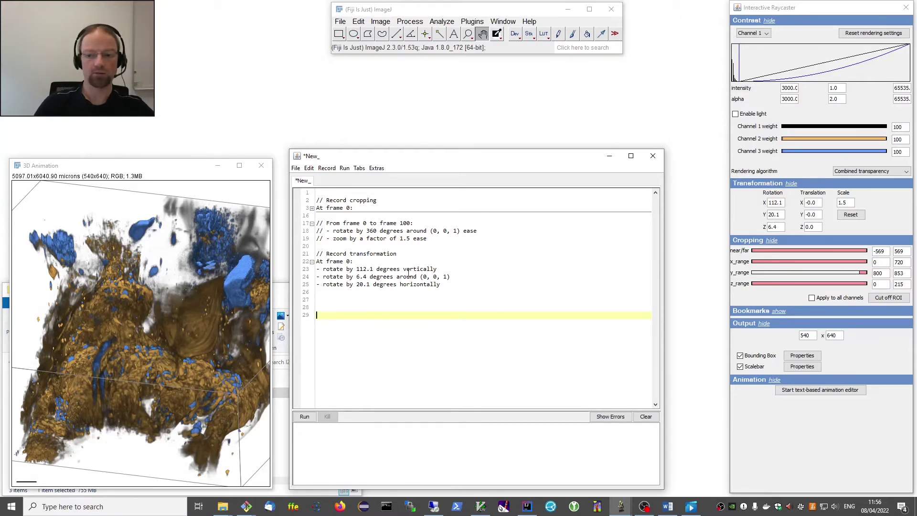
left_click_drag(458, 285, 310, 262)
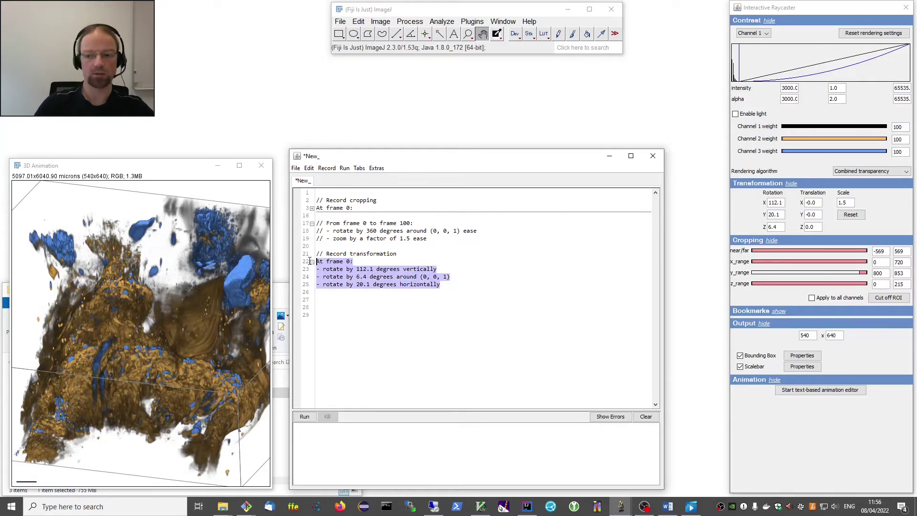
key("Delete")
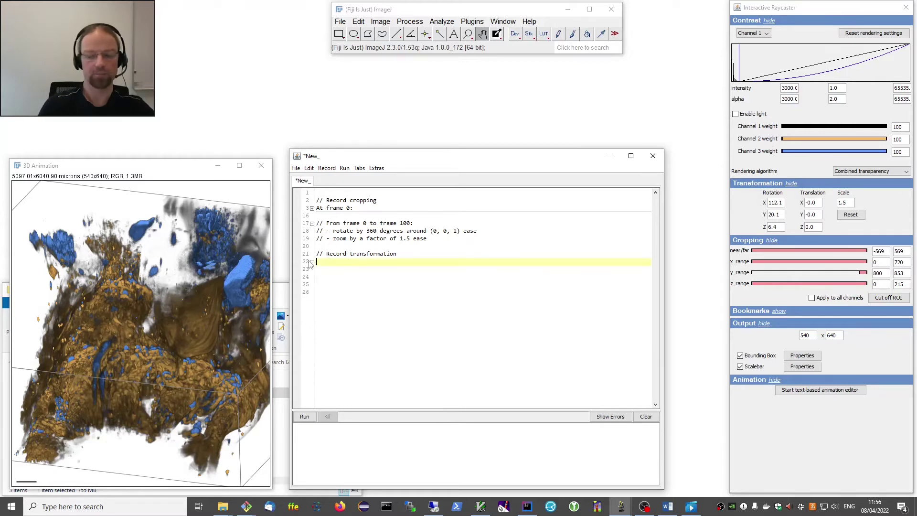
Extend the y crop range back to 0 and reset rotation, translation and scale to defaults.
left_click(109, 171)
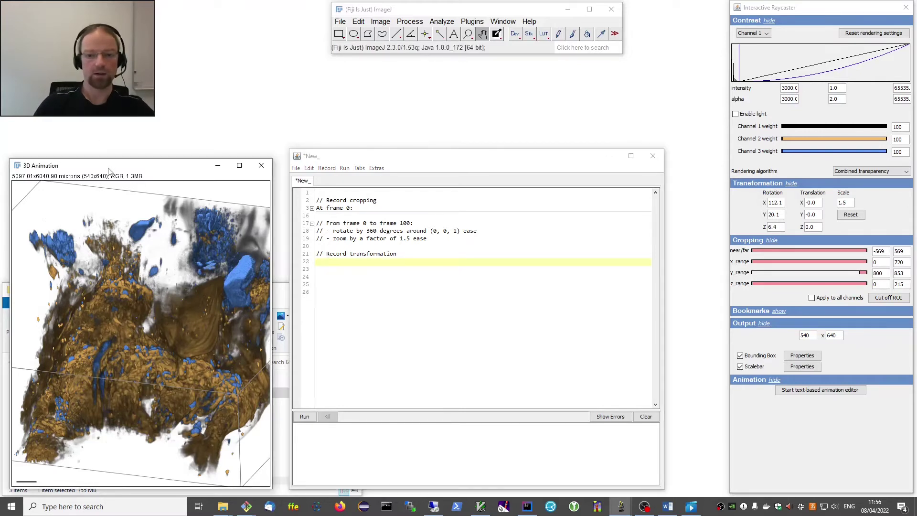
left_click_drag(109, 171, 119, 161)
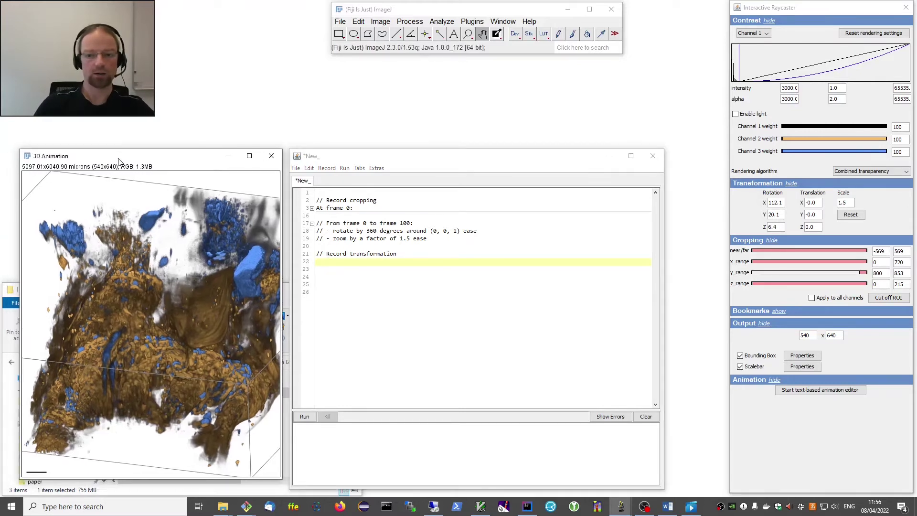
left_click(851, 215)
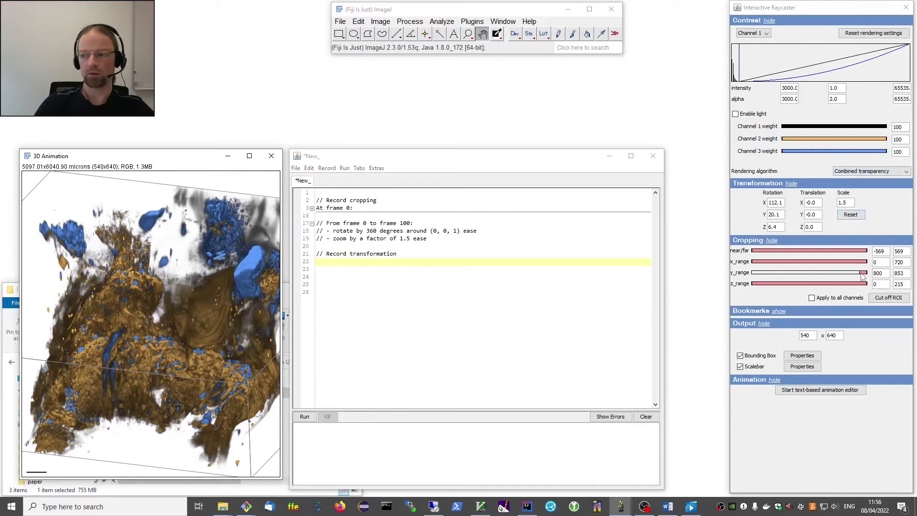
left_click_drag(861, 272, 751, 272)
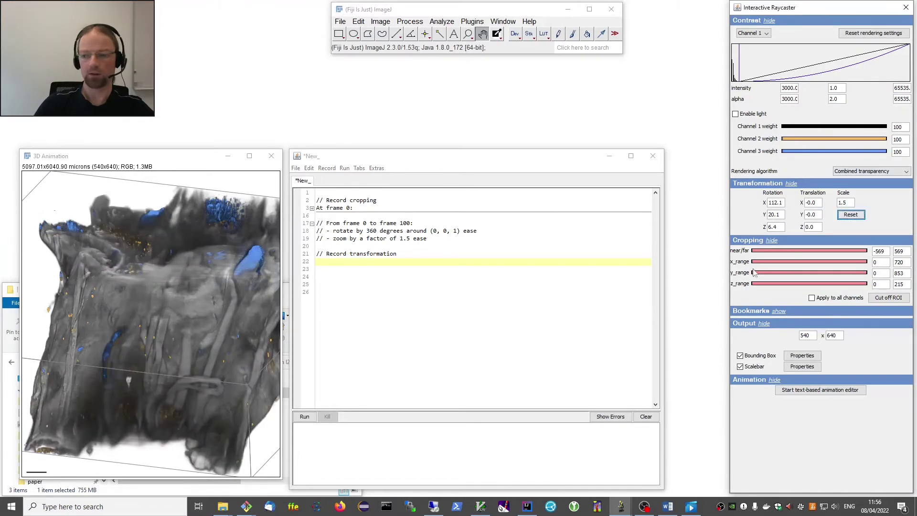
left_click(850, 215)
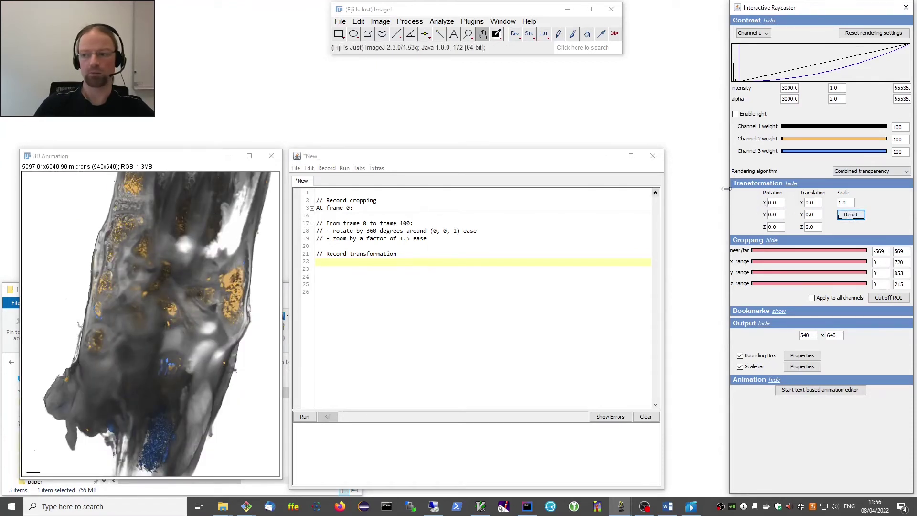
Set the live view's X rotation to 180° and scale to 0.8.
double_click(781, 203)
type("18")
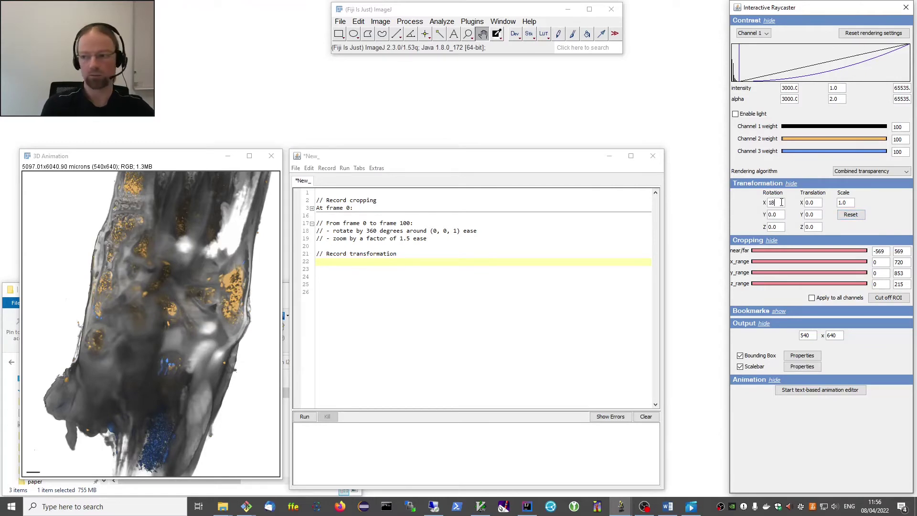
type("0")
key("Tab")
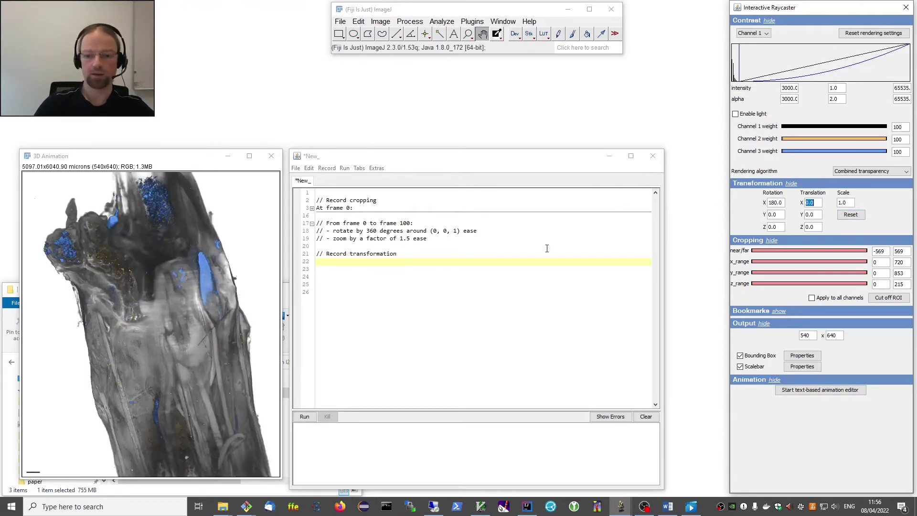
double_click(847, 203)
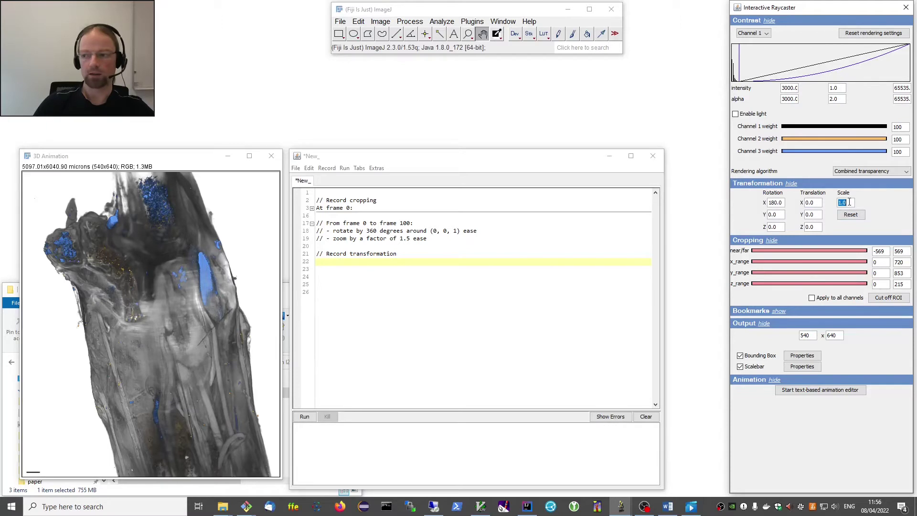
type("0.8")
key("Return")
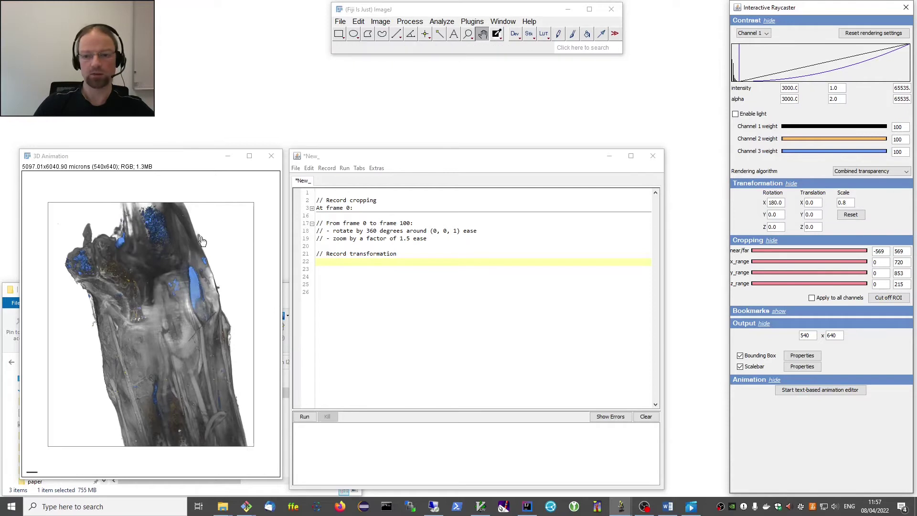
Delete the leftover '// Record transformation' comment from the script.
left_click(330, 258)
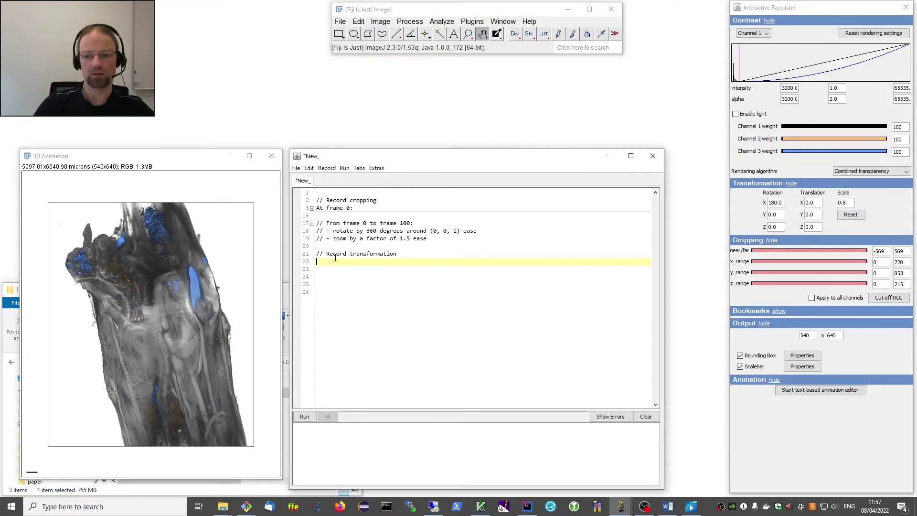
left_click_drag(398, 254, 324, 253)
key("BackSpace")
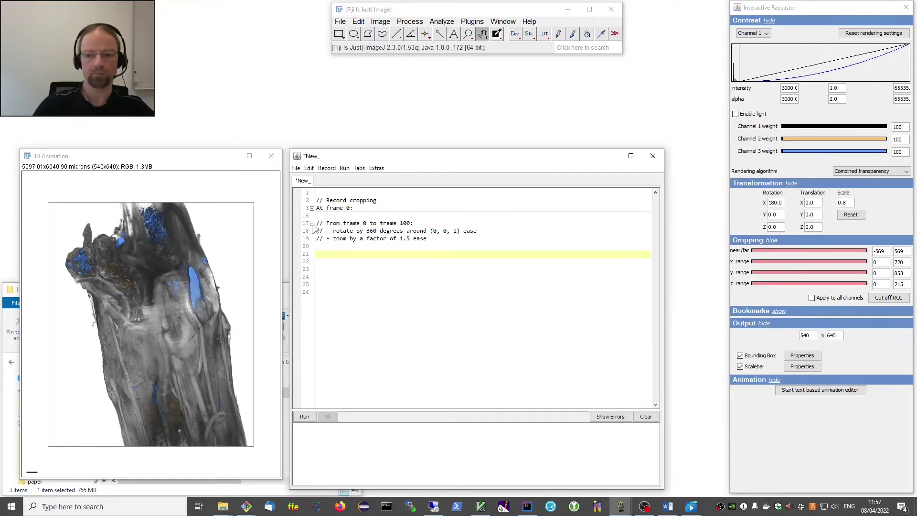
Insert the current transformation as an 'At frame 0' block: reset, rotate 180° vertically, zoom 0.8.
left_click(321, 171)
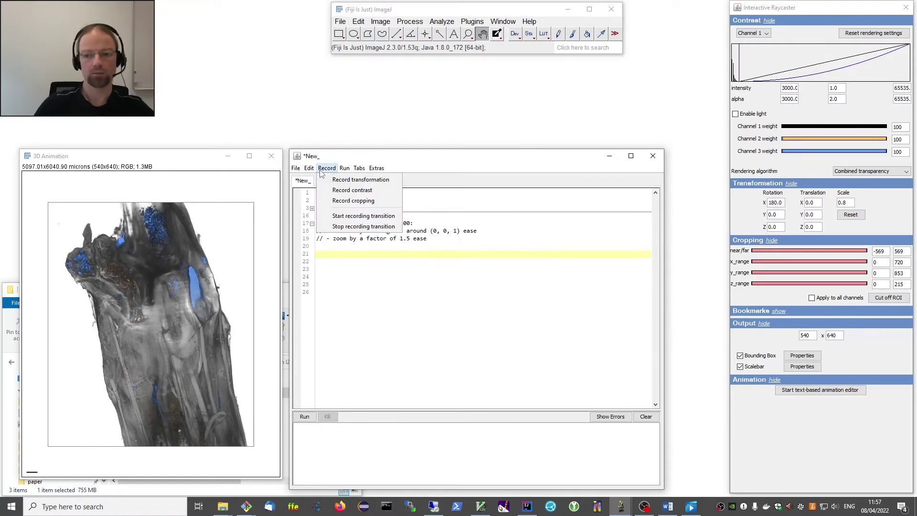
left_click(361, 180)
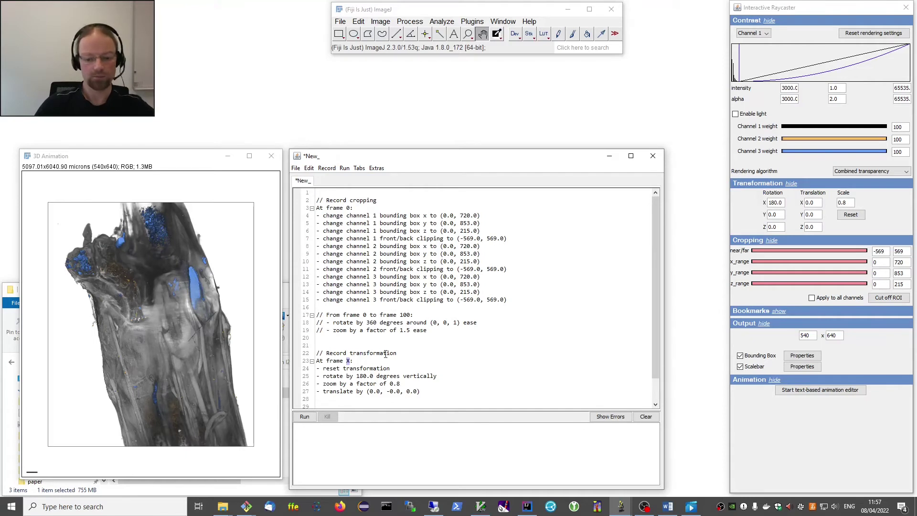
type("0")
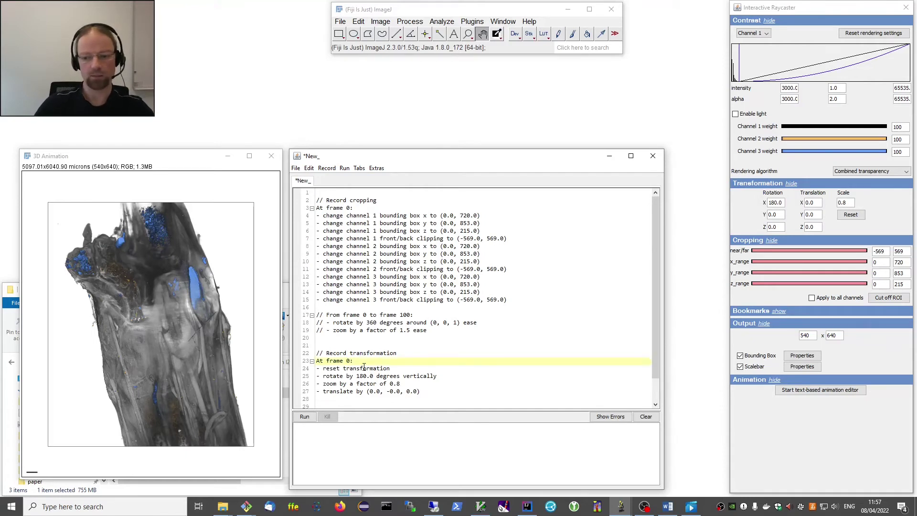
scroll(364, 367, "down", 1)
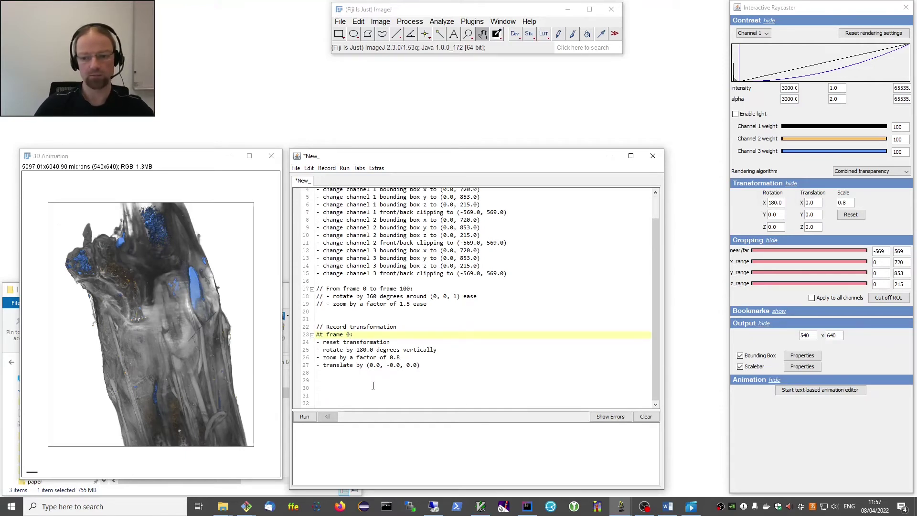
left_click(361, 380)
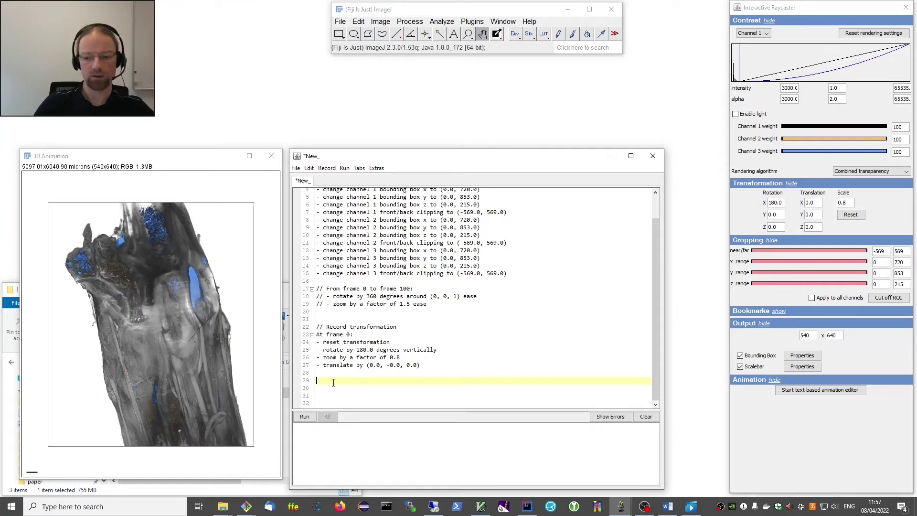
Start recording a transition and change the X rotation to 120°.
left_click(327, 169)
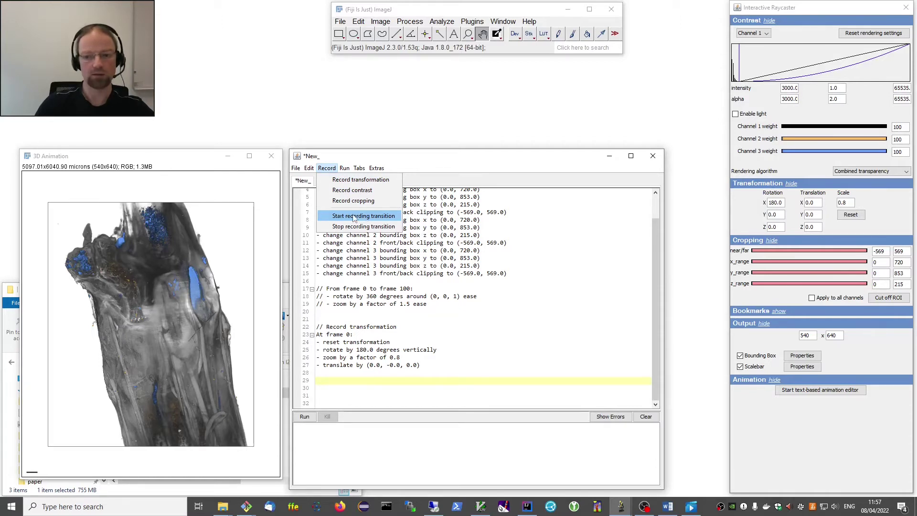
left_click(367, 217)
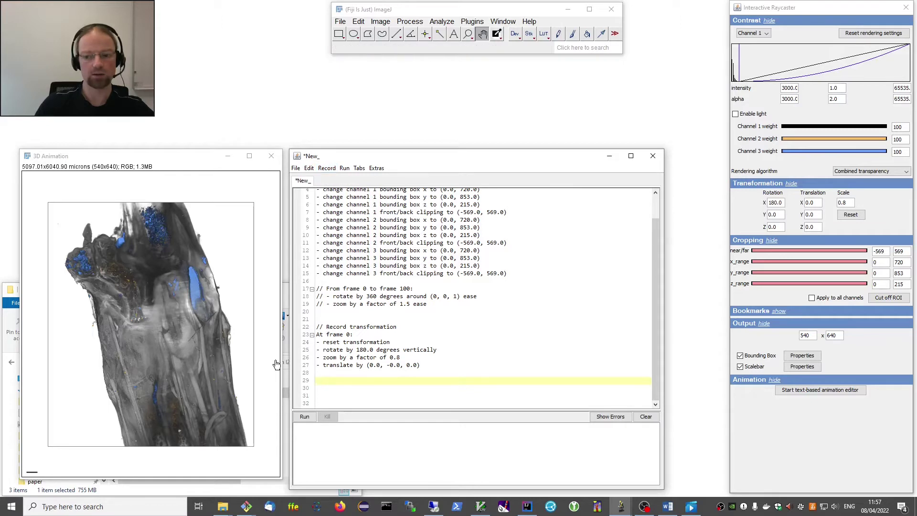
double_click(775, 203)
left_click(773, 203)
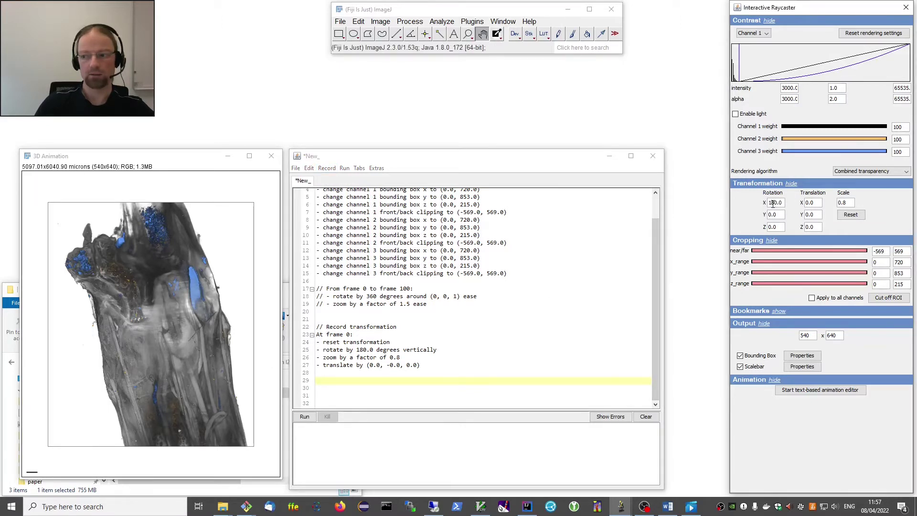
key("BackSpace")
type("7")
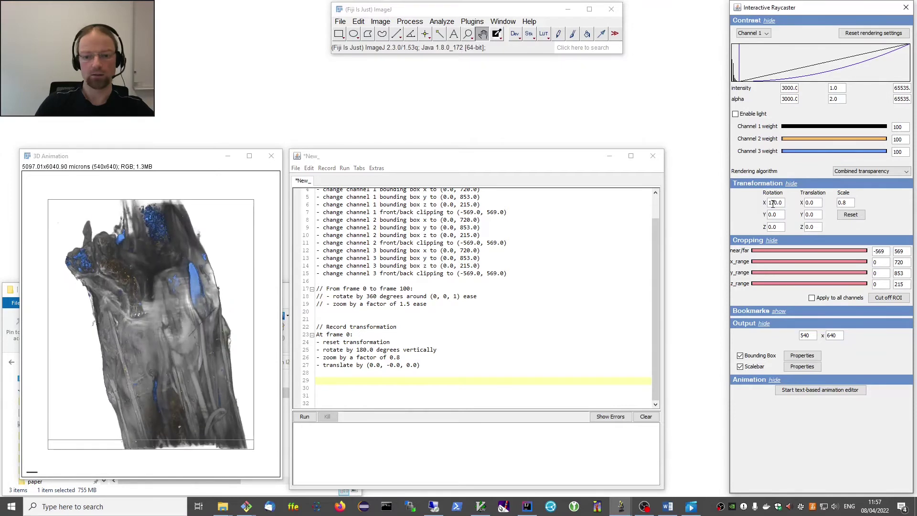
key("BackSpace")
type("3")
key("BackSpace")
type("2")
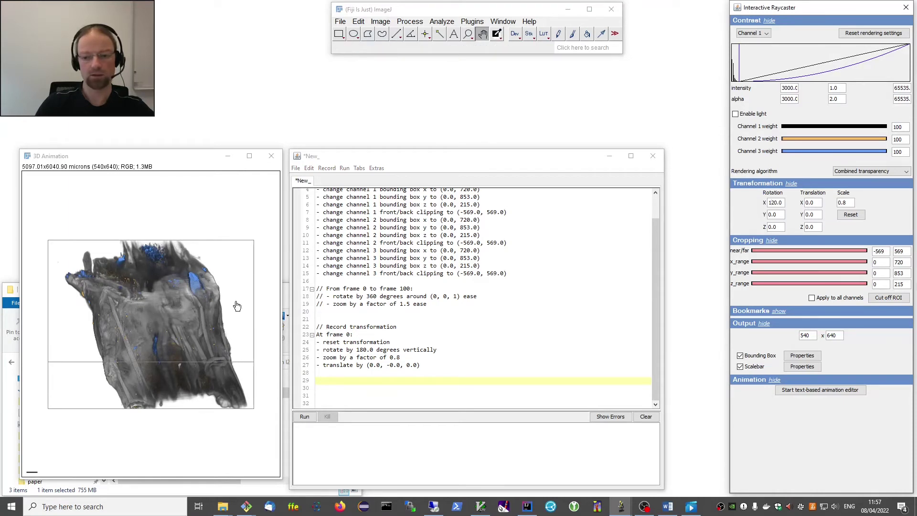
Stop the recording and insert it as a frame 0–100 transition rotating -60° vertically.
left_click(327, 169)
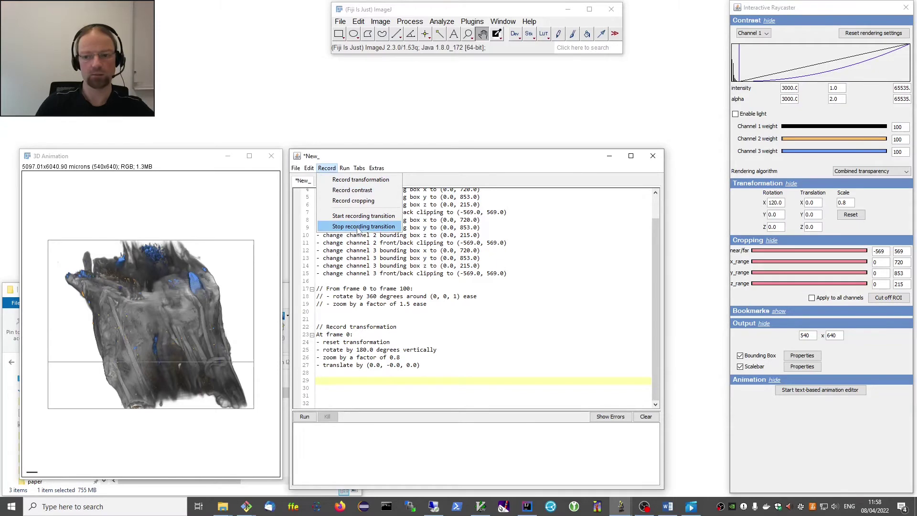
left_click(358, 227)
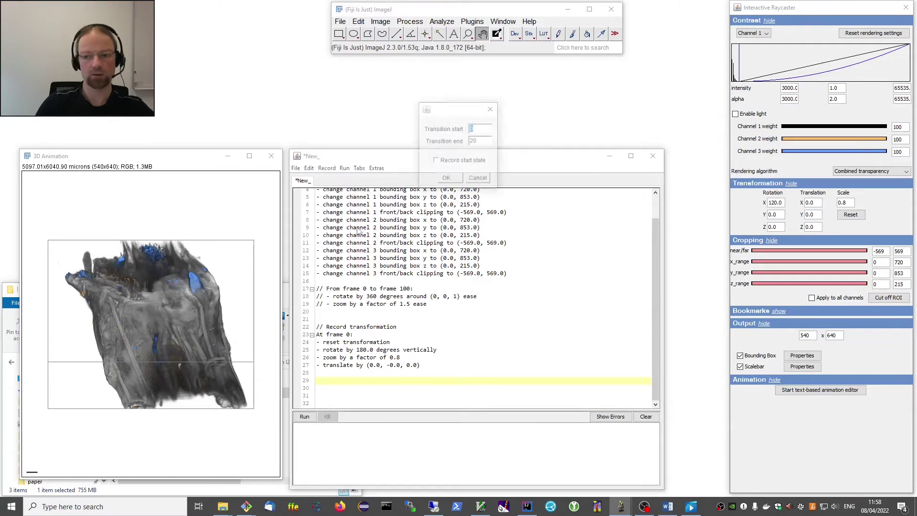
double_click(479, 129)
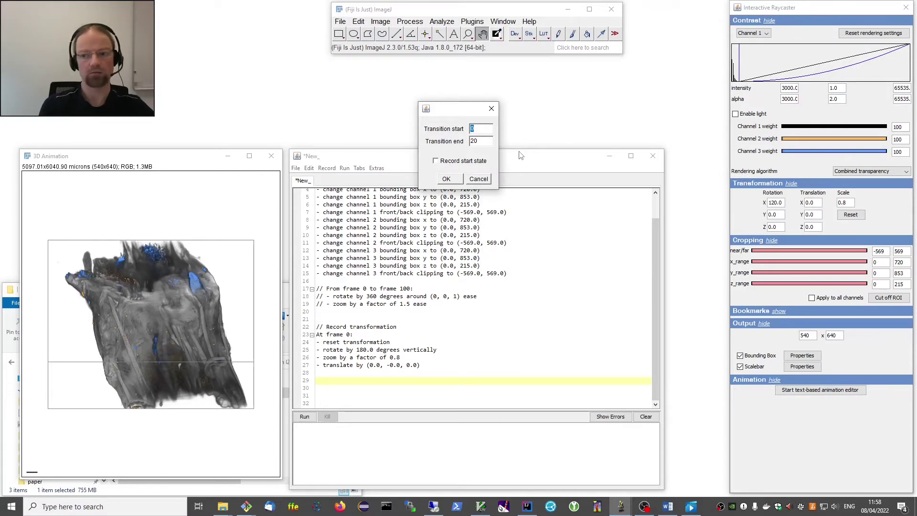
key("Tab")
type("100")
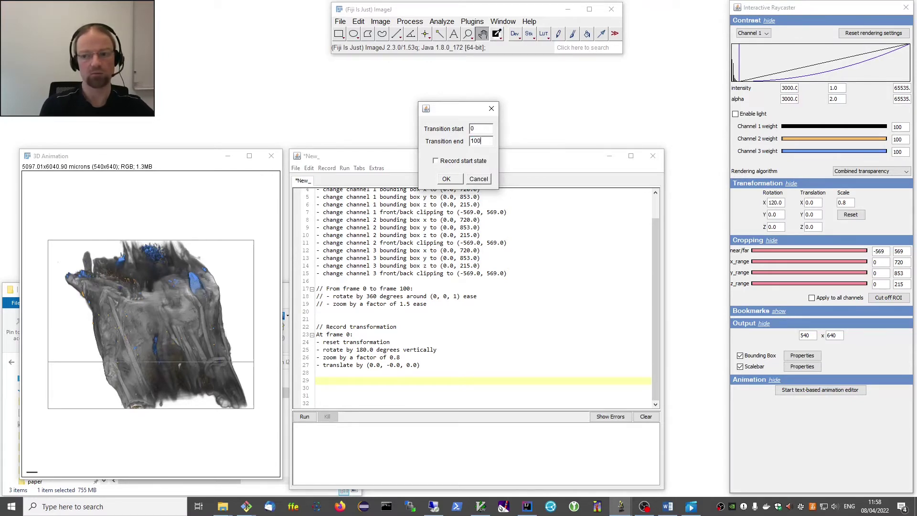
left_click(446, 179)
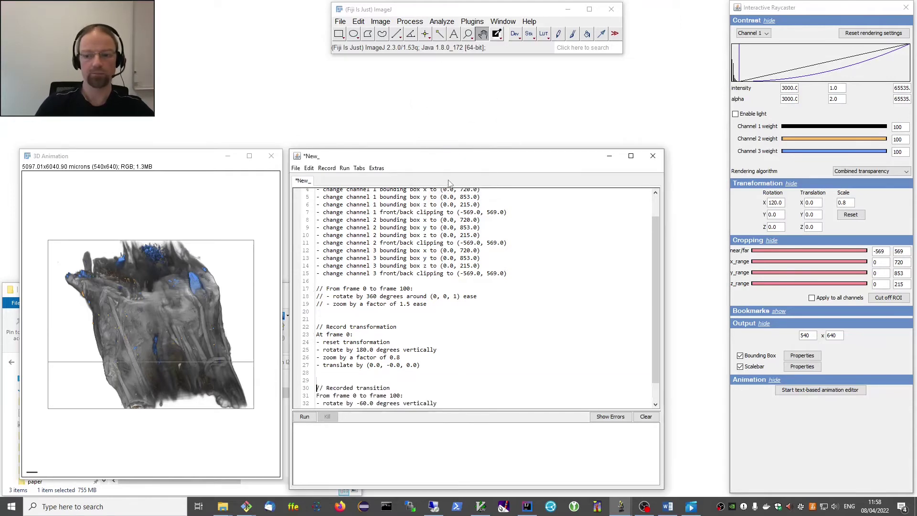
scroll(454, 296, "down", 1)
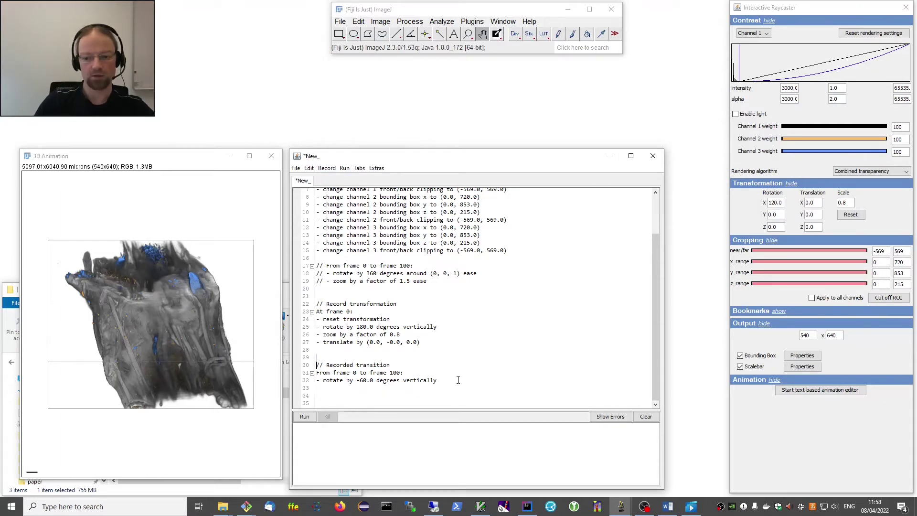
key("ctrl+r")
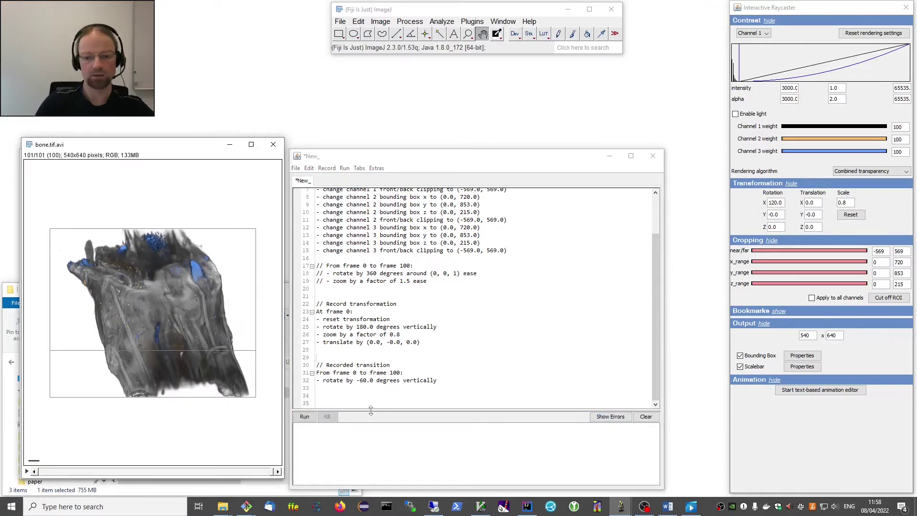
left_click(271, 145)
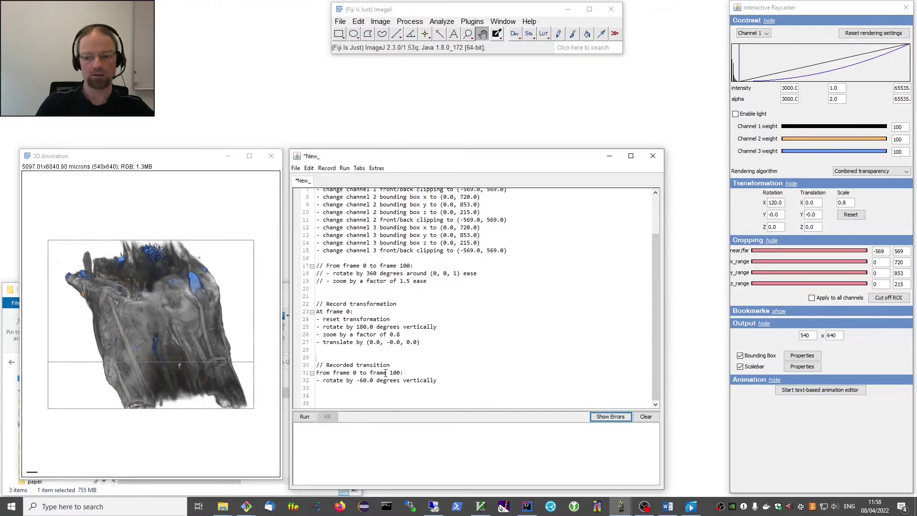
left_click_drag(353, 374, 402, 376)
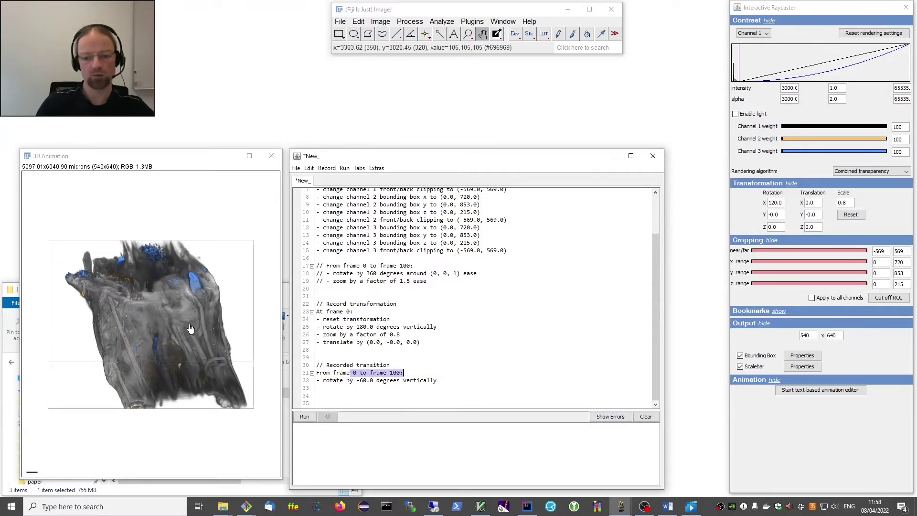
left_click(444, 381)
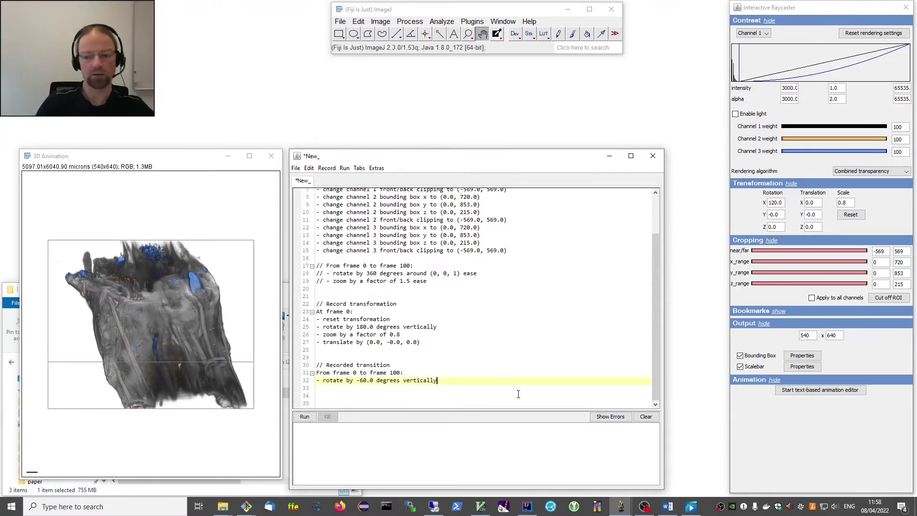
key("Return")
Add the line 'From frame 0 to frame 20 zoom by a factor of 0.8'.
key("Escape")
left_click(518, 394)
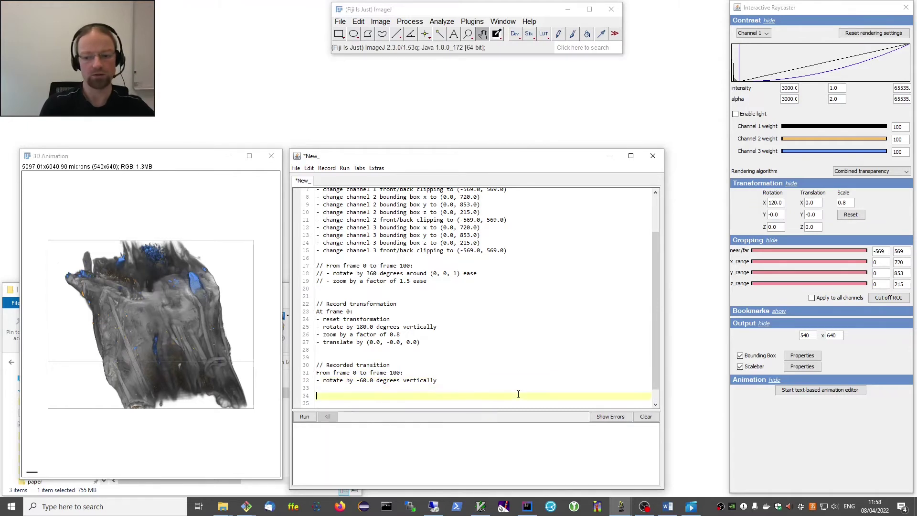
type("F")
key("Return")
type("0 t")
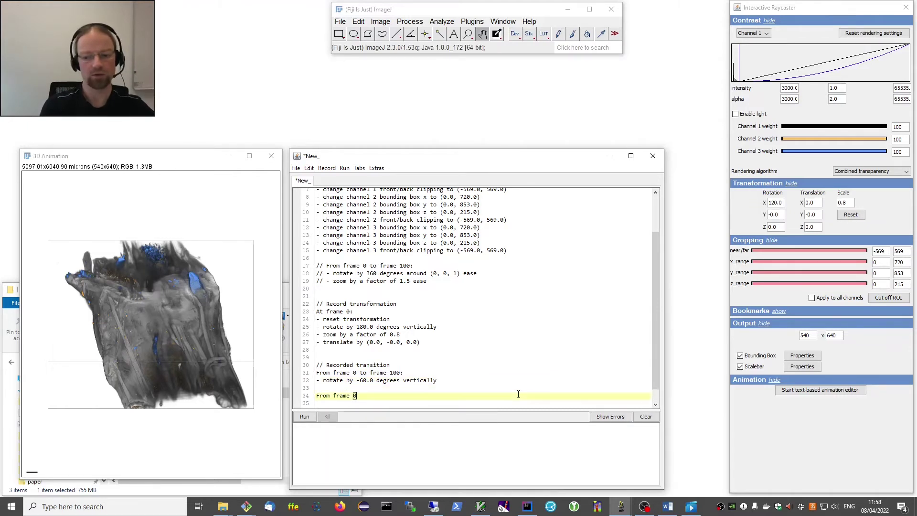
key("Return")
type("20")
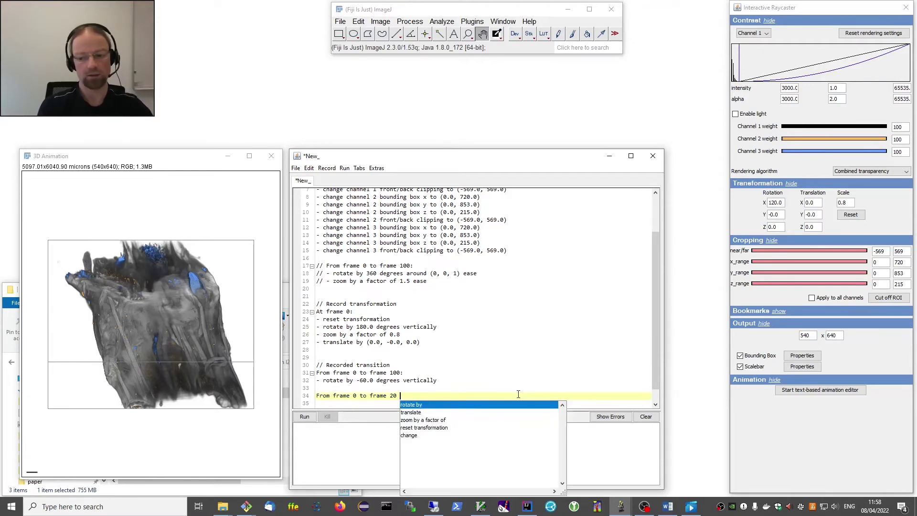
key("Down")
key("Down")
key("Return")
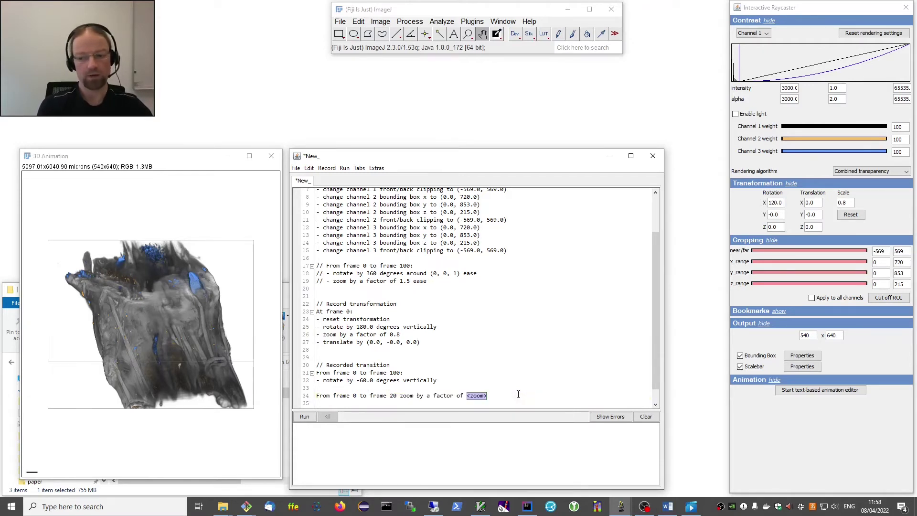
type("0.8")
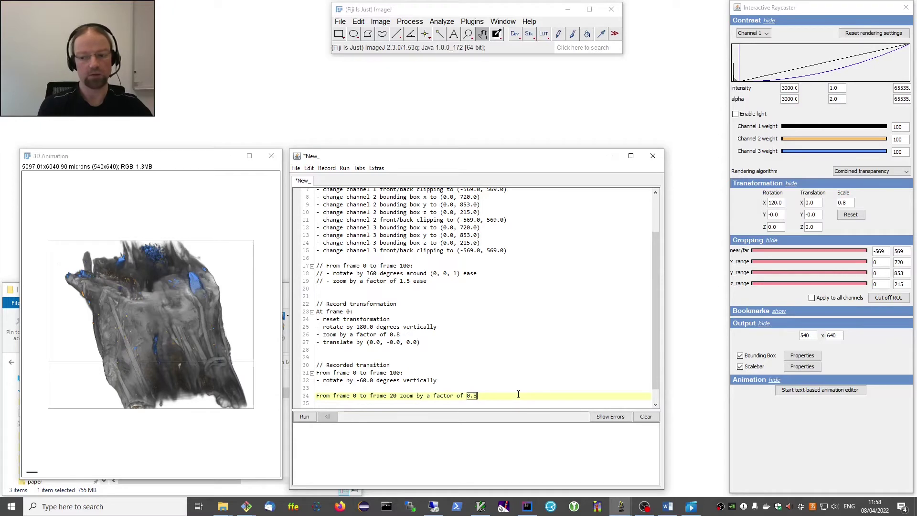
Add the line 'From frame 20 to frame 100 zoom by a factor of 2'.
key("Return")
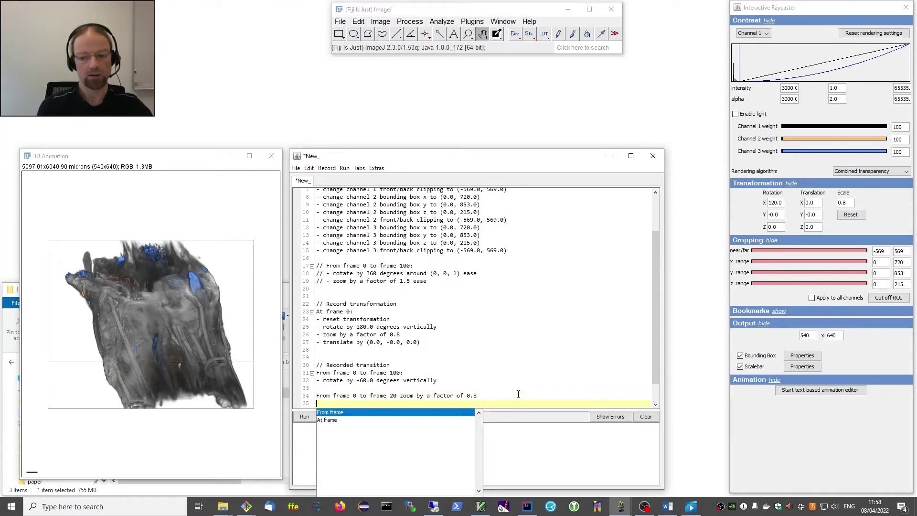
key("Return")
type("20")
key("Tab")
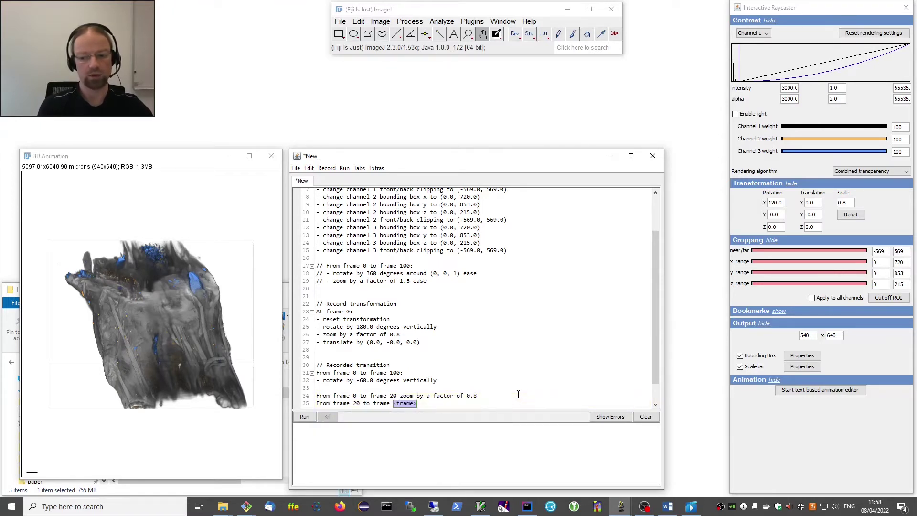
type("100")
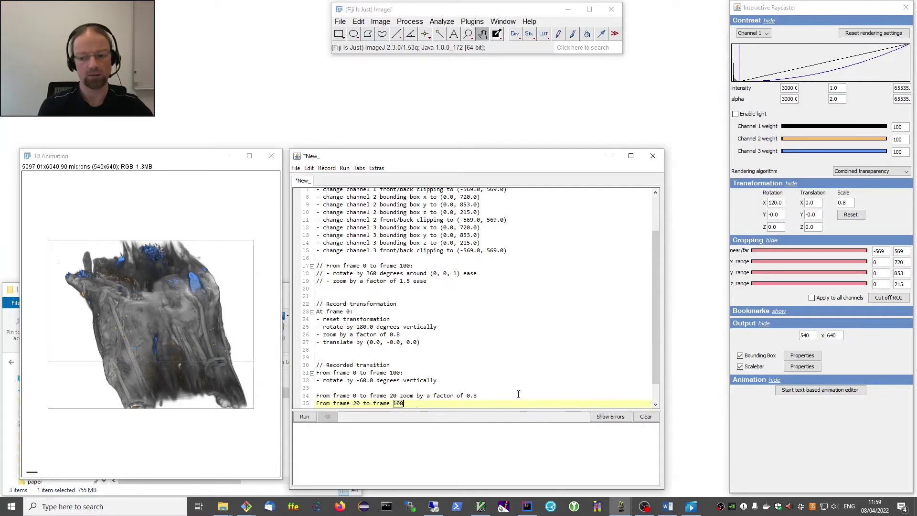
key("Return")
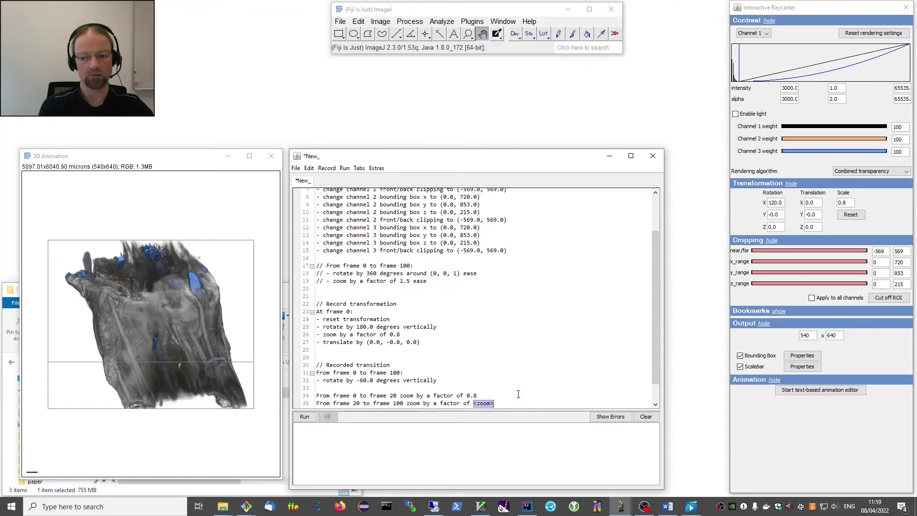
type("2")
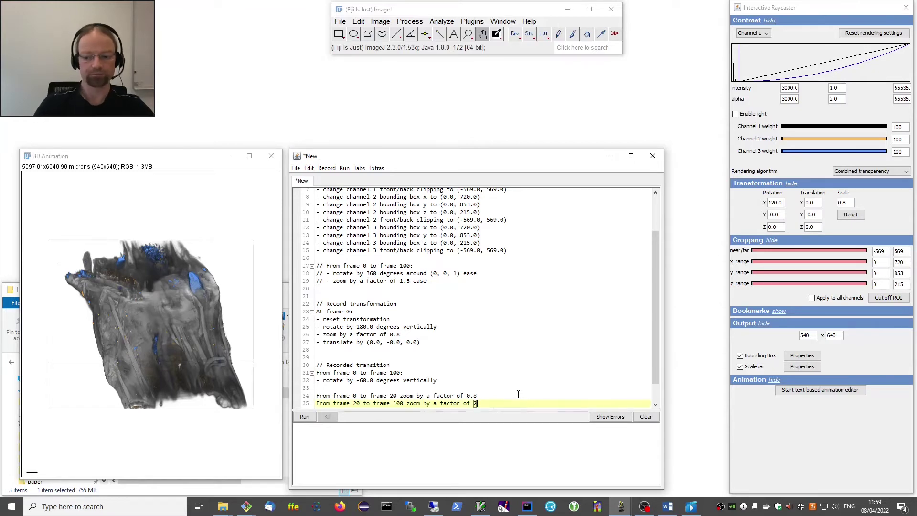
Render bone.tif.avi, play it back and close it, then call up easing suggestions on line 32.
left_click(304, 417)
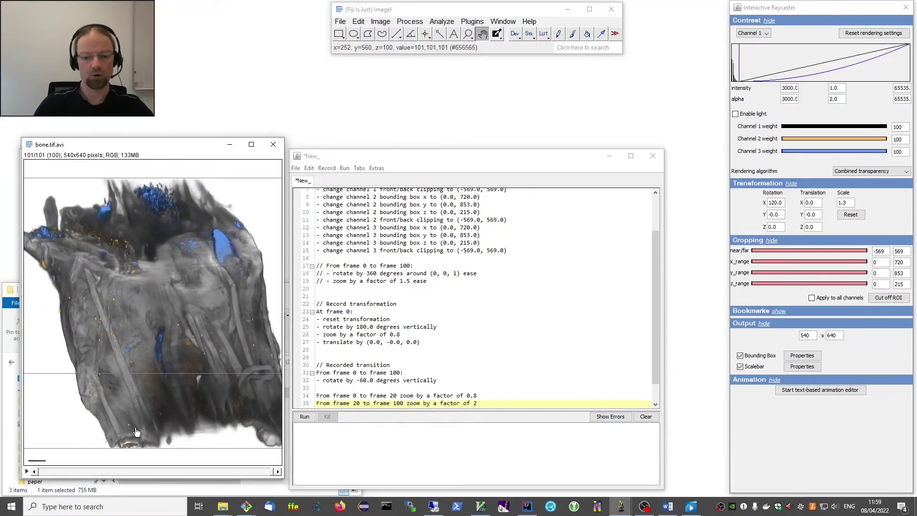
left_click(27, 472)
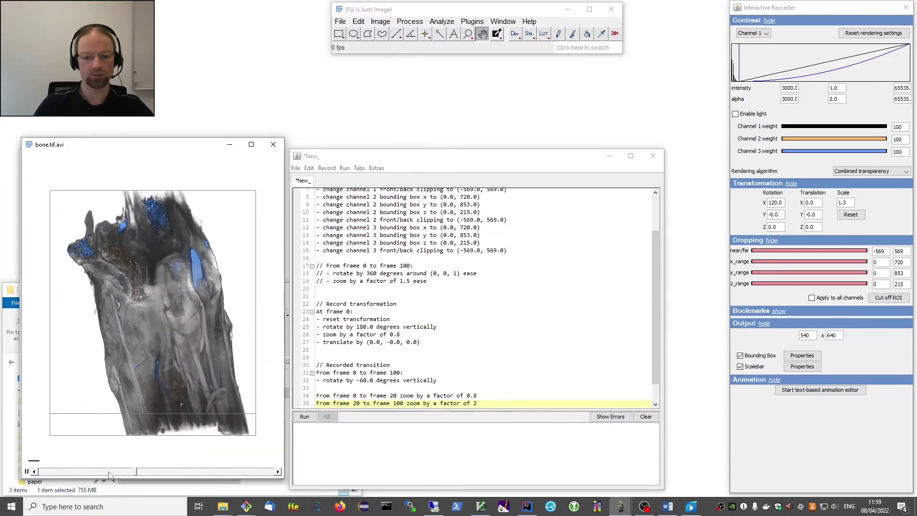
left_click(27, 472)
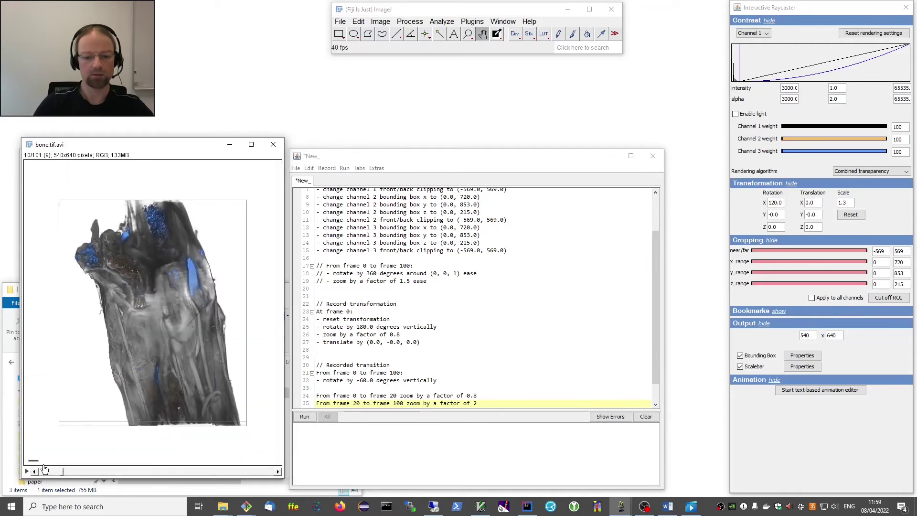
left_click(271, 148)
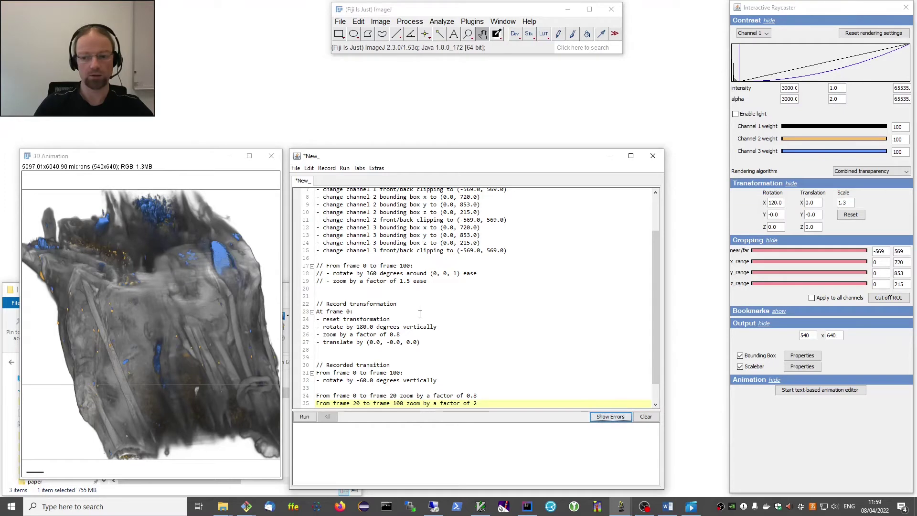
left_click(448, 381)
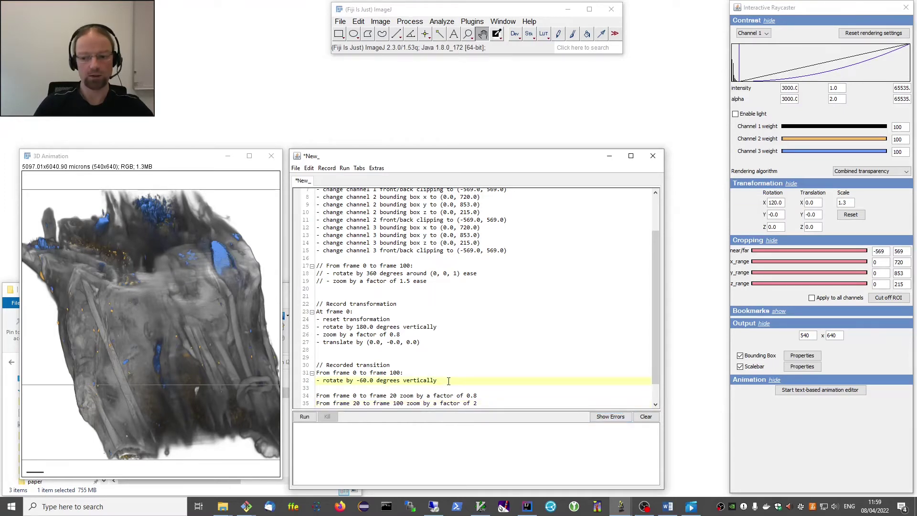
key("ctrl+space")
Append 'ease' to the vertical rotation on line 32 and both zoom steps on lines 34–35.
left_click(451, 429)
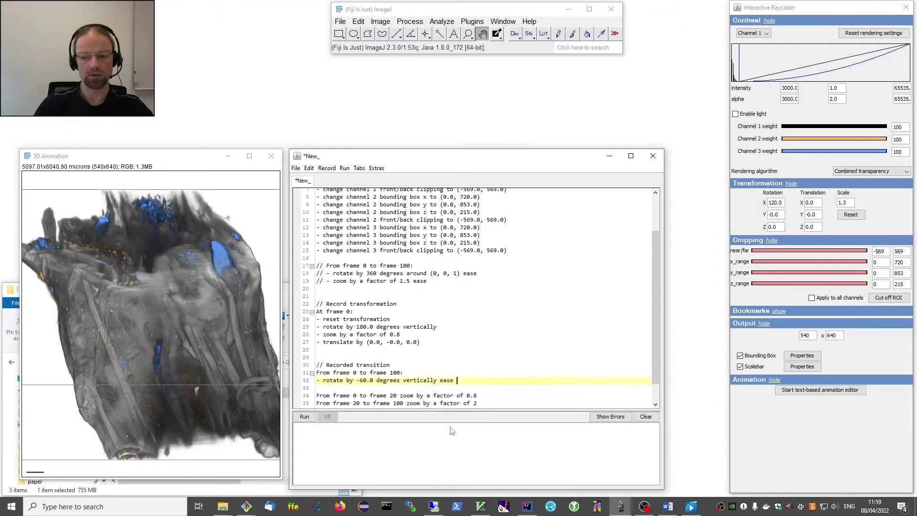
left_click(493, 397)
key("ctrl+space")
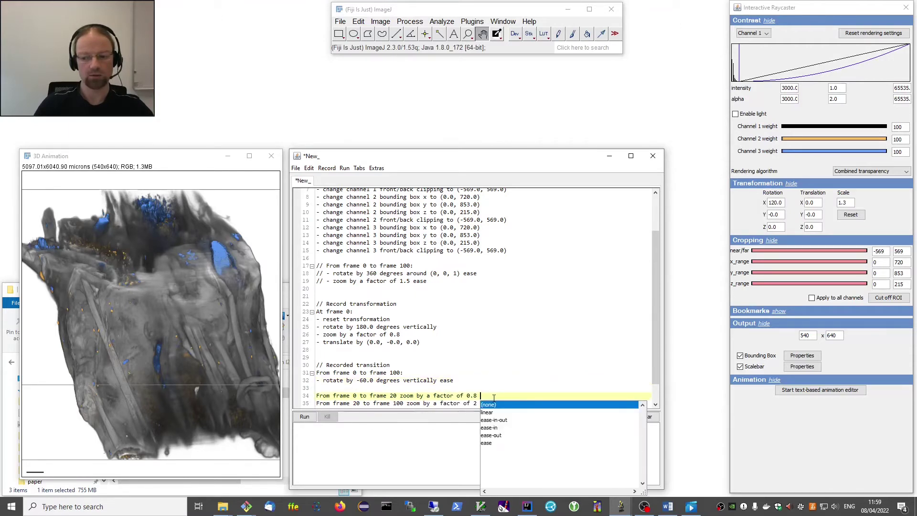
left_click(493, 443)
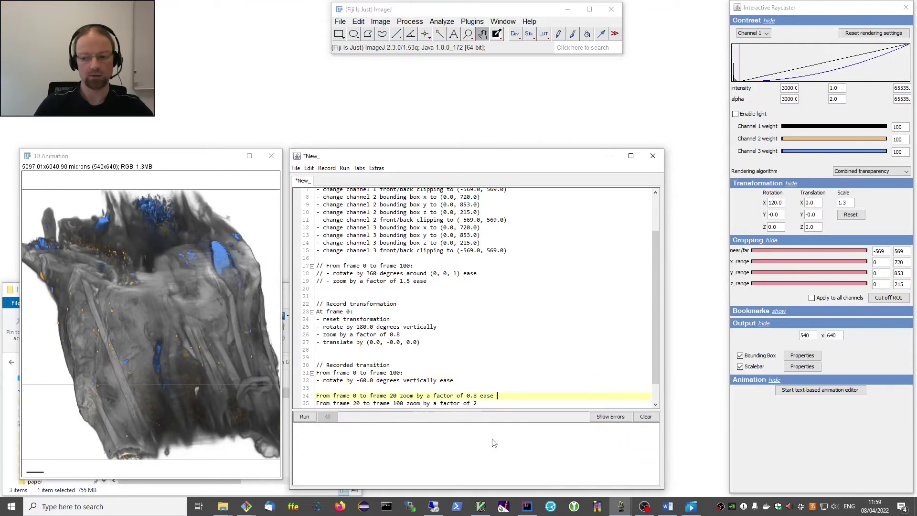
left_click(490, 404)
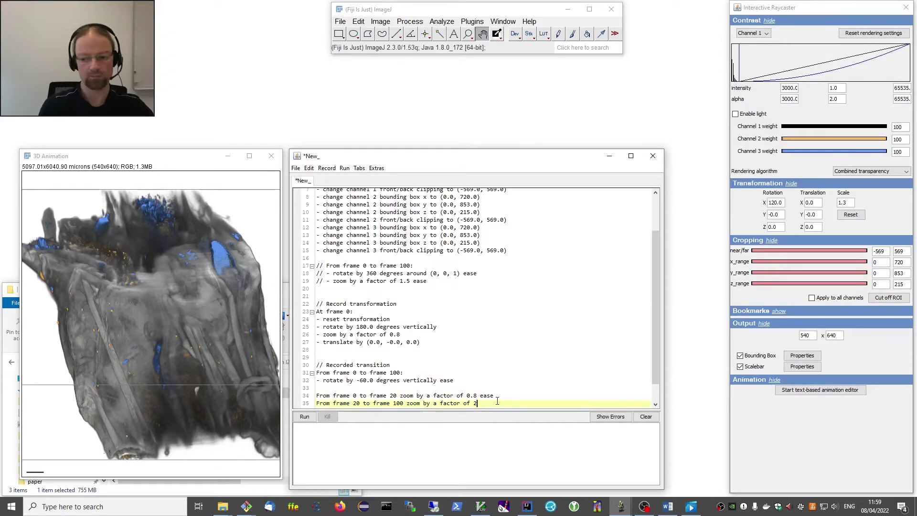
type("e")
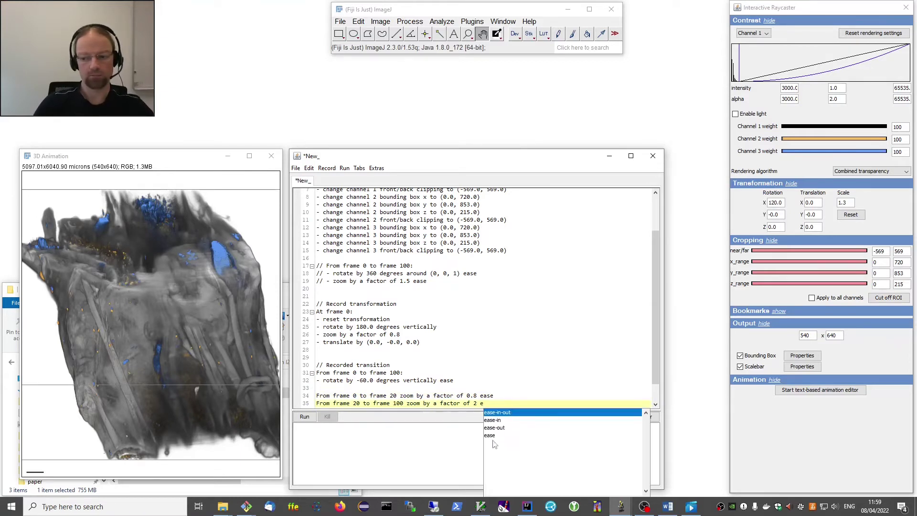
left_click(499, 436)
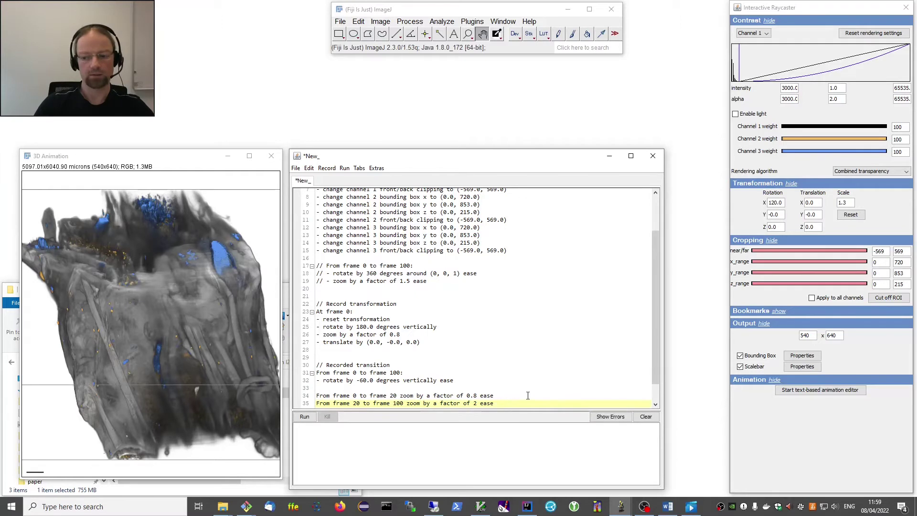
Add blank lines after the zoom steps, re-render bone.tif.avi, and move the movie and editor windows up.
key("Return")
key("Return")
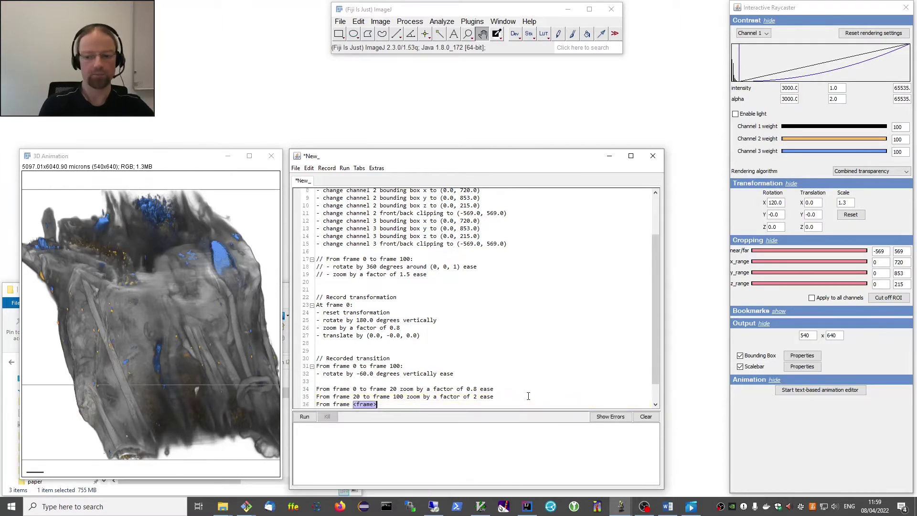
key("BackSpace")
key("BackSpace")
key("BackSpace")
key("BackSpace")
key("BackSpace")
key("BackSpace")
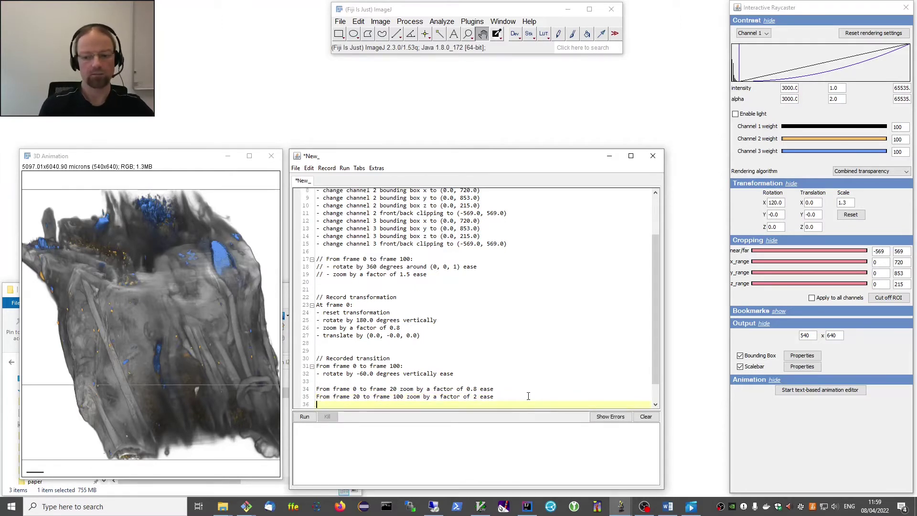
key("Return")
key("Escape")
left_click(310, 418)
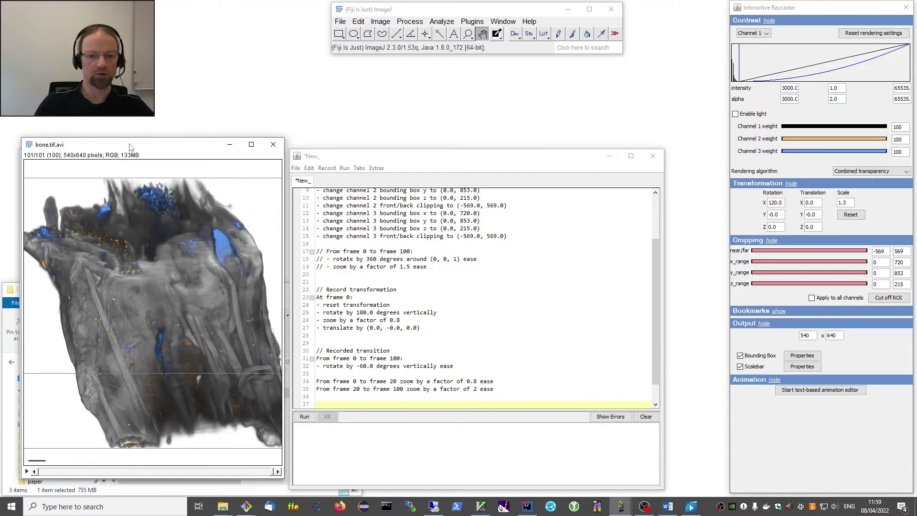
left_click_drag(129, 145, 135, 67)
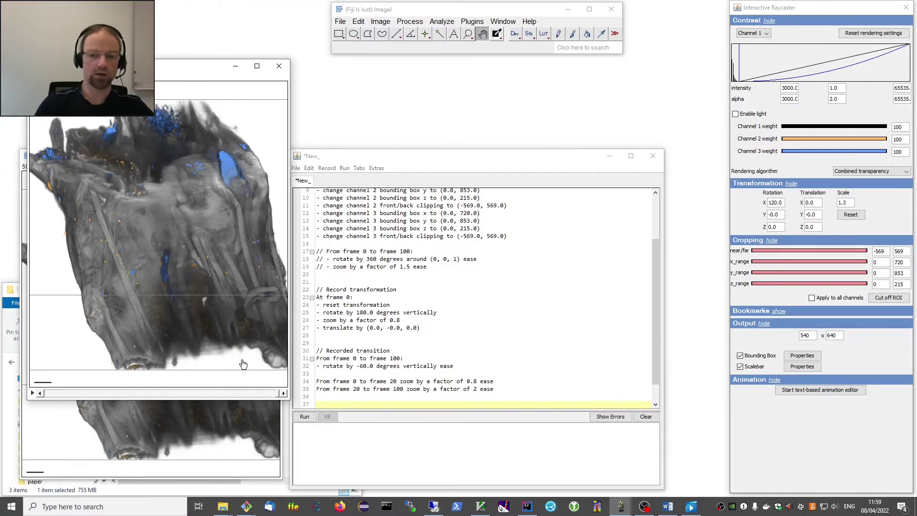
left_click_drag(352, 158, 364, 130)
left_click(358, 375)
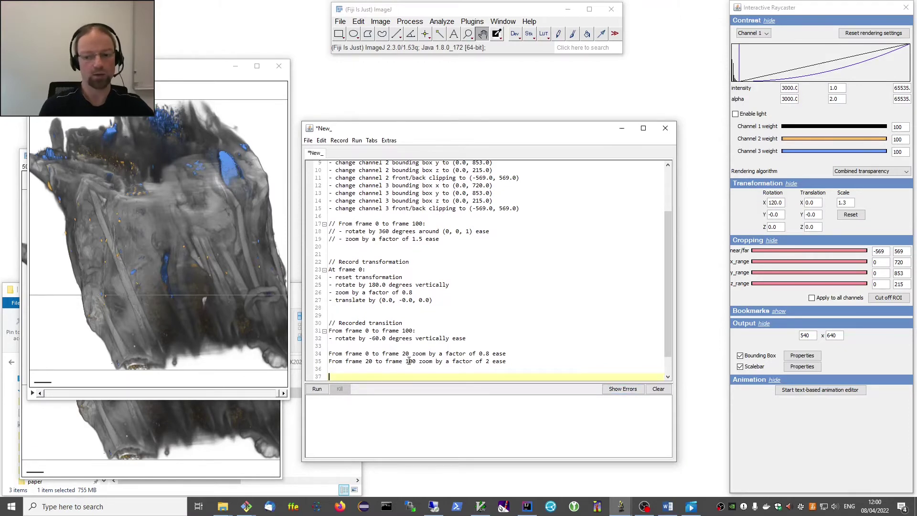
Write line 37: 'From frame 100 to frame 200 change channel 1 bounding box min y to 800'.
type("From frame <frame>")
type("100 to frame <frame>")
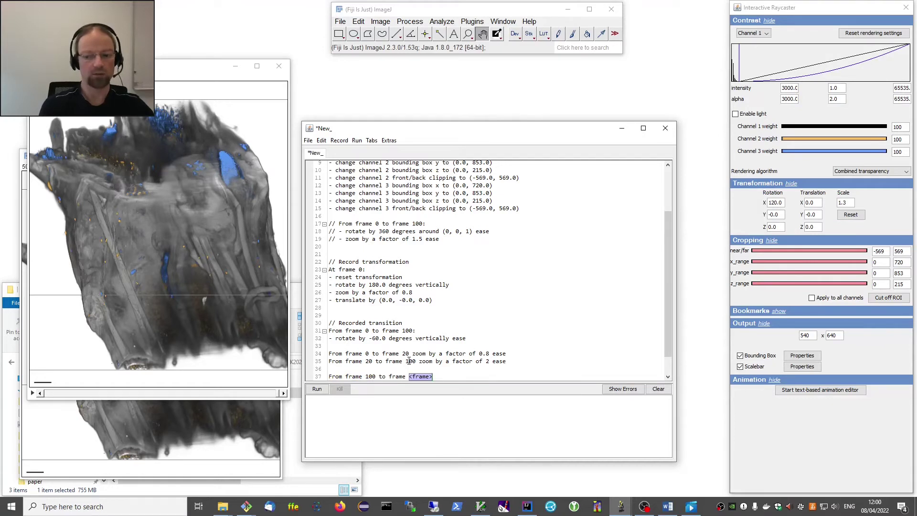
type("200")
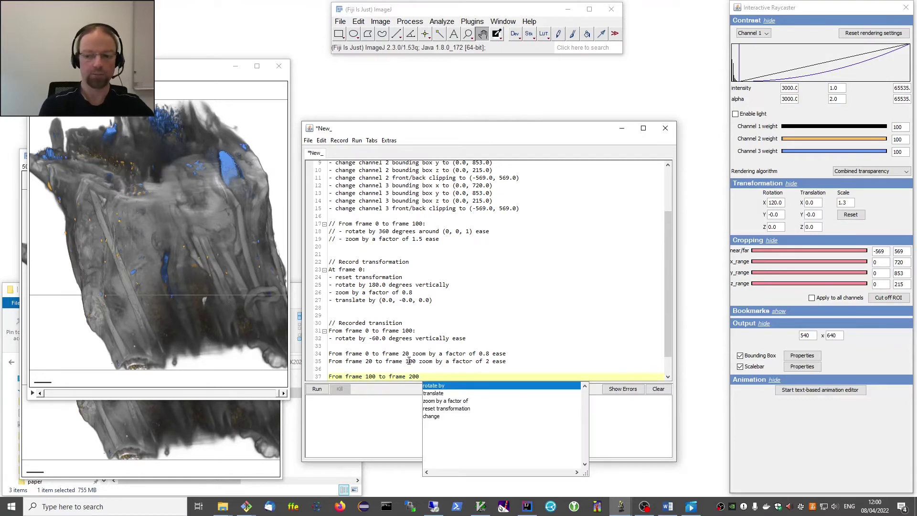
key("Down")
key("Down")
key("Down")
key("Down")
key("Return")
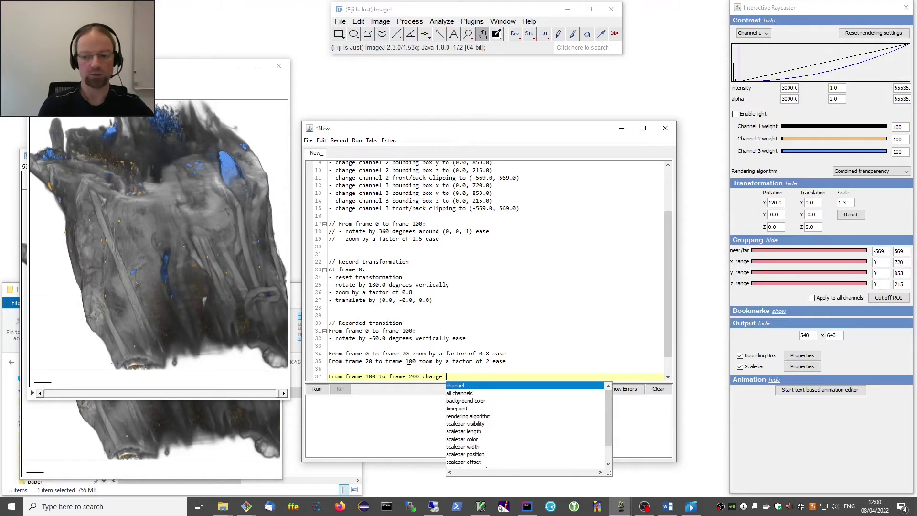
key("Return")
type("1 ")
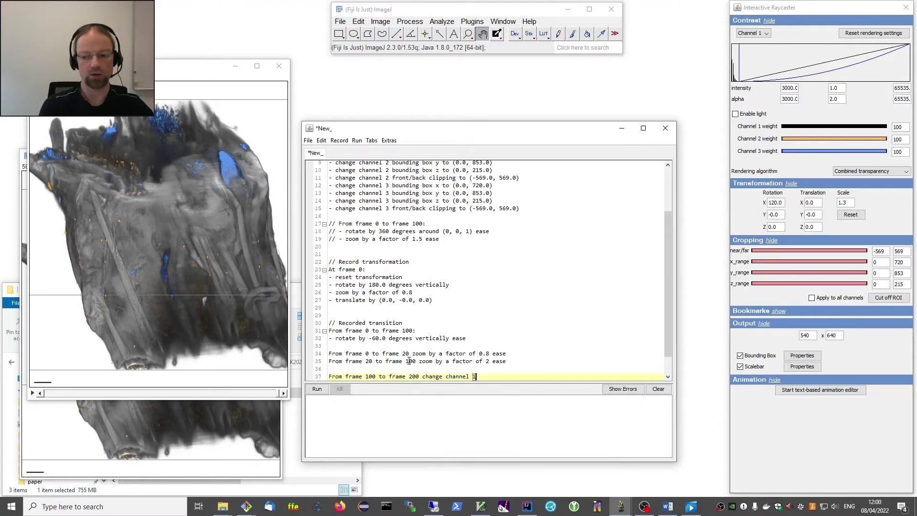
type("b")
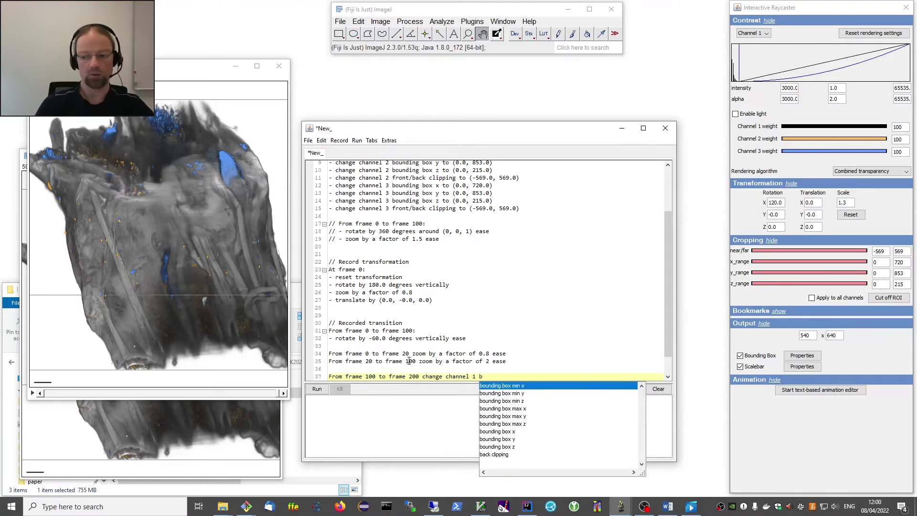
key("Down")
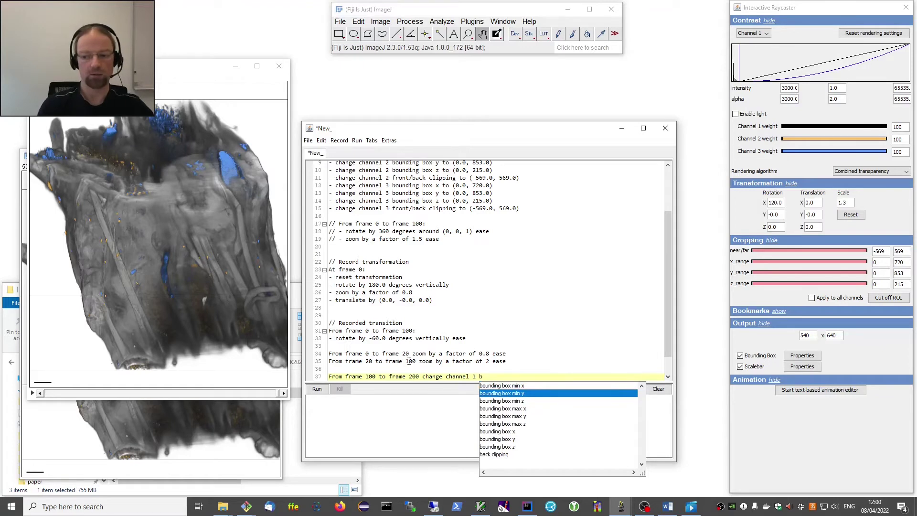
key("Return")
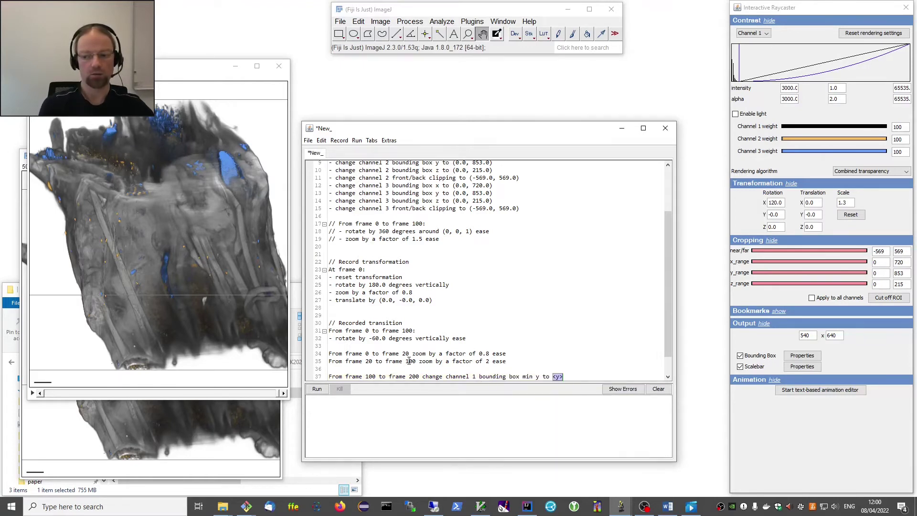
type("800")
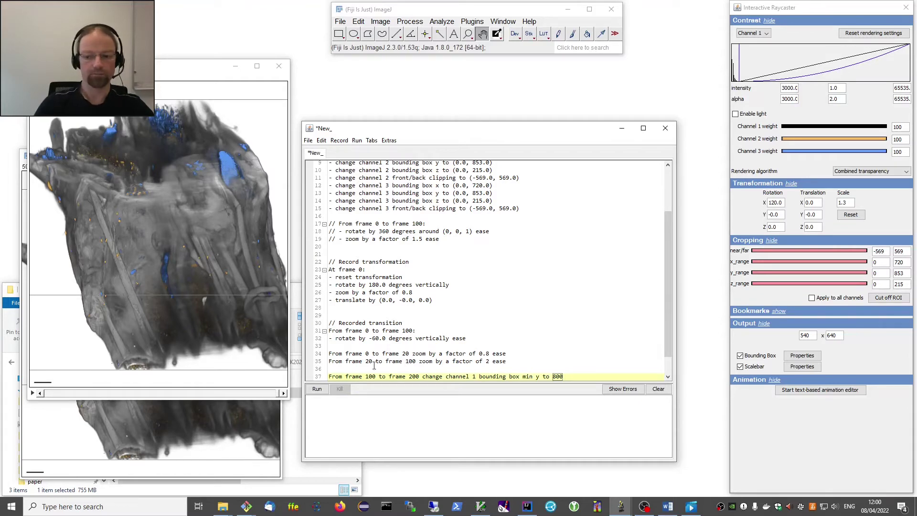
Render the cropped animation, then close the bone.tif.avi and grey raycaster preview windows.
left_click(317, 389)
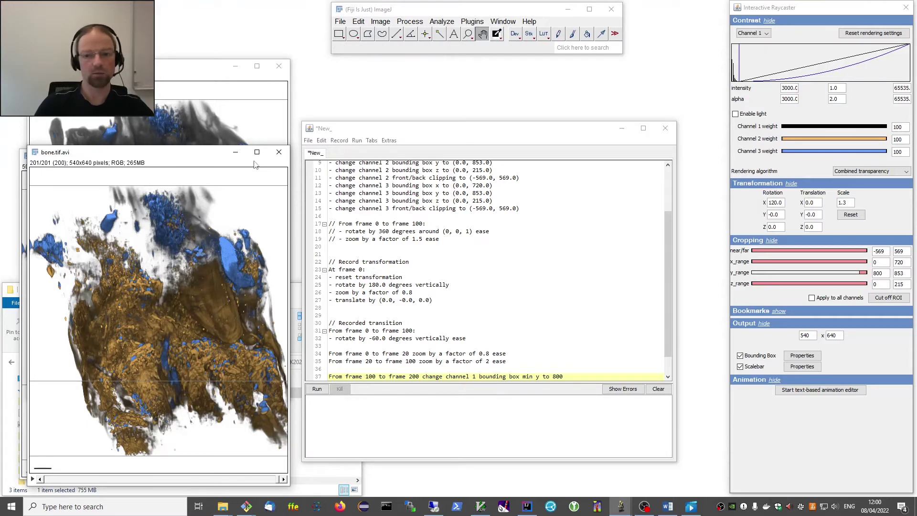
left_click(279, 152)
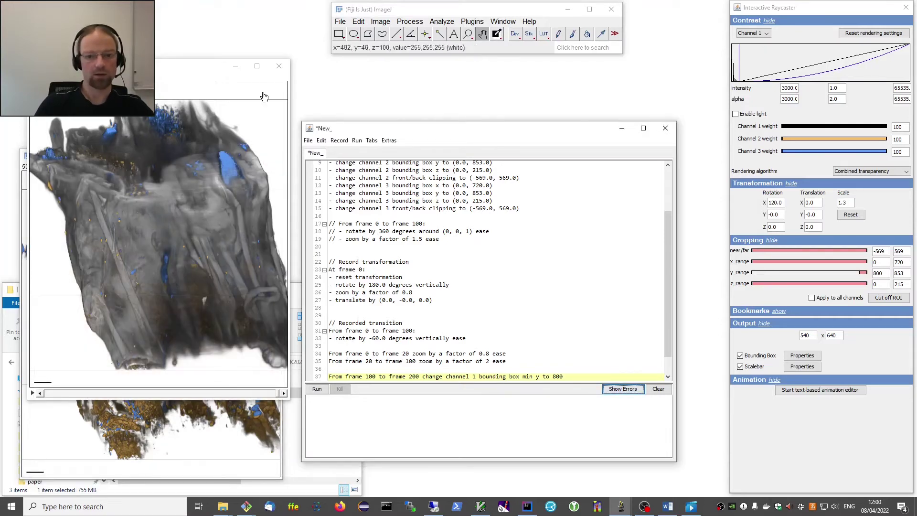
left_click(279, 66)
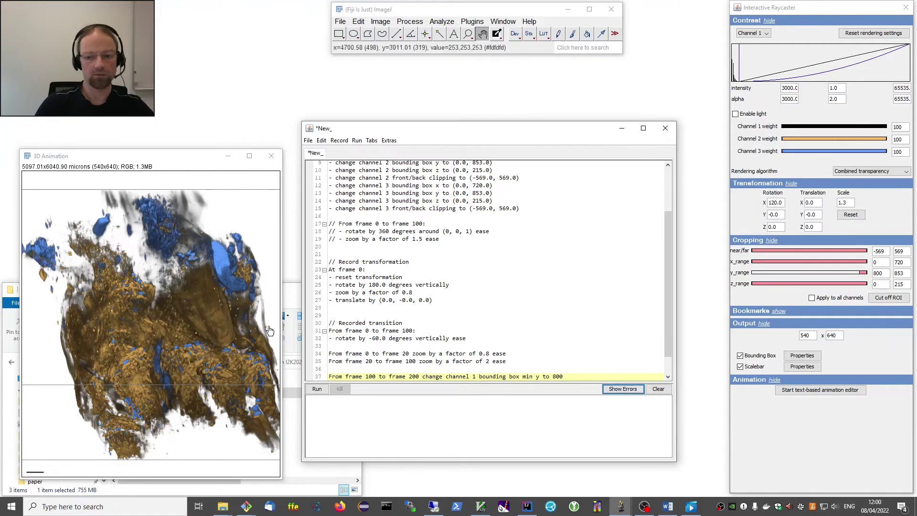
double_click(370, 377)
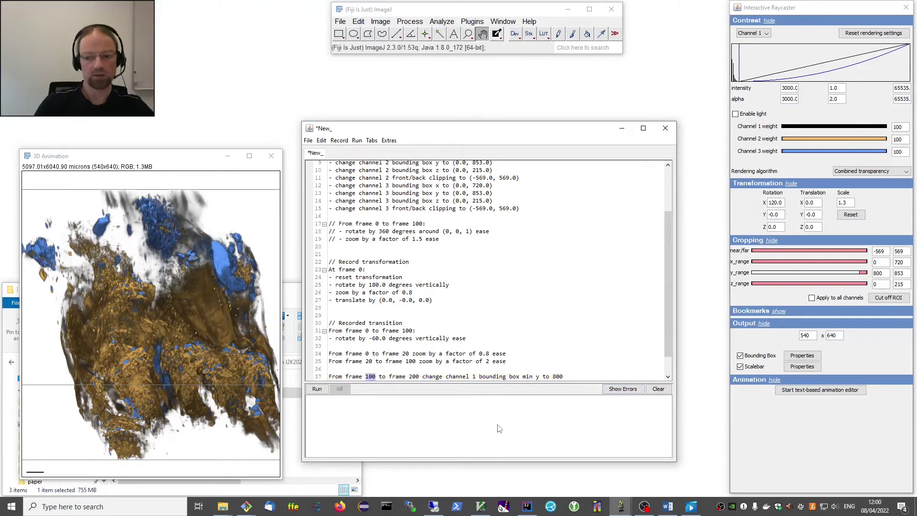
Retime line 37's channel 1 crop to frames 80 to 180.
type("80")
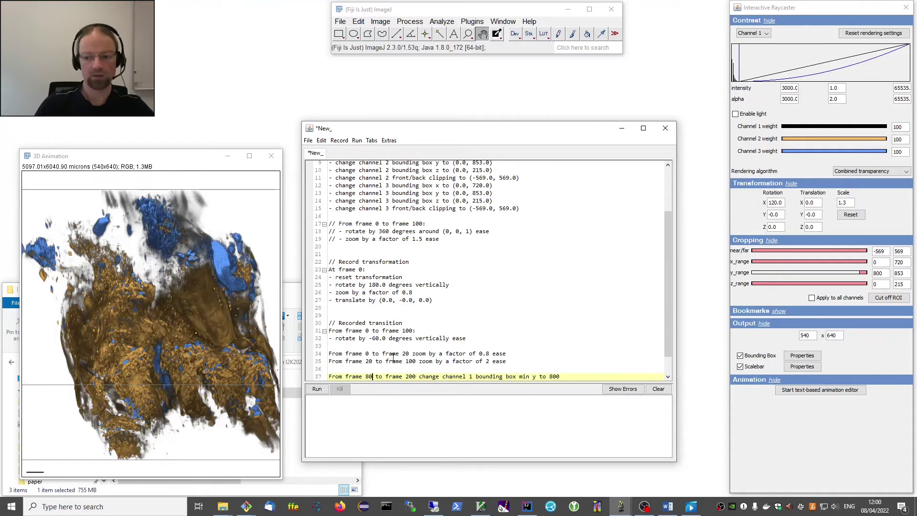
left_click(414, 377)
key("BackSpace")
key("BackSpace")
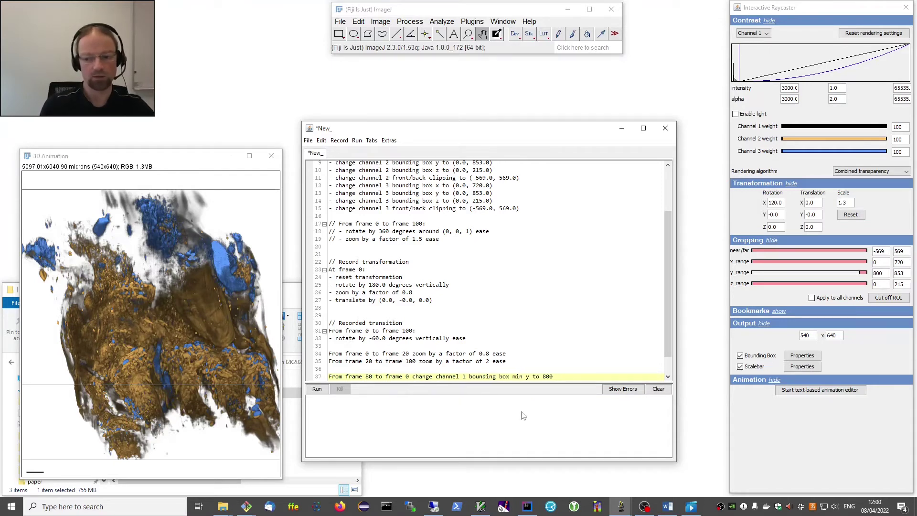
type("18")
scroll(491, 343, "down", 1)
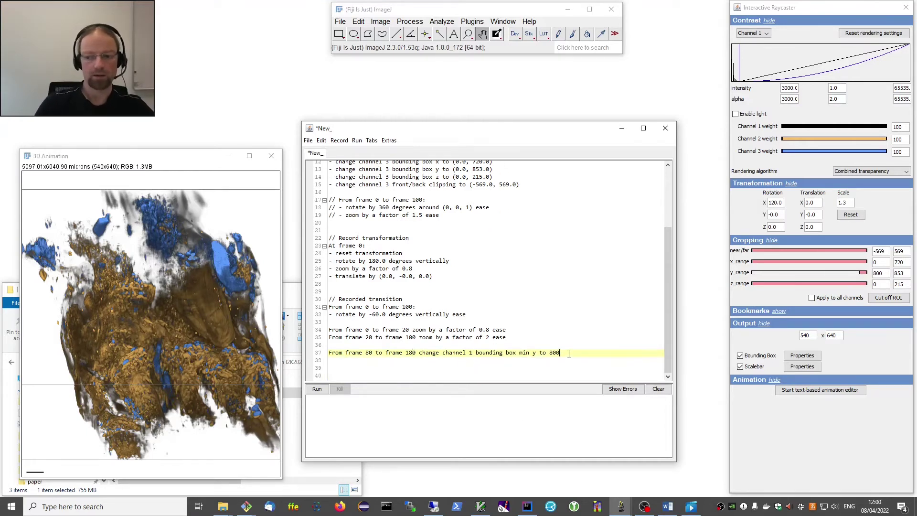
Start line 38 with the frame range 180 to 280.
key("Return")
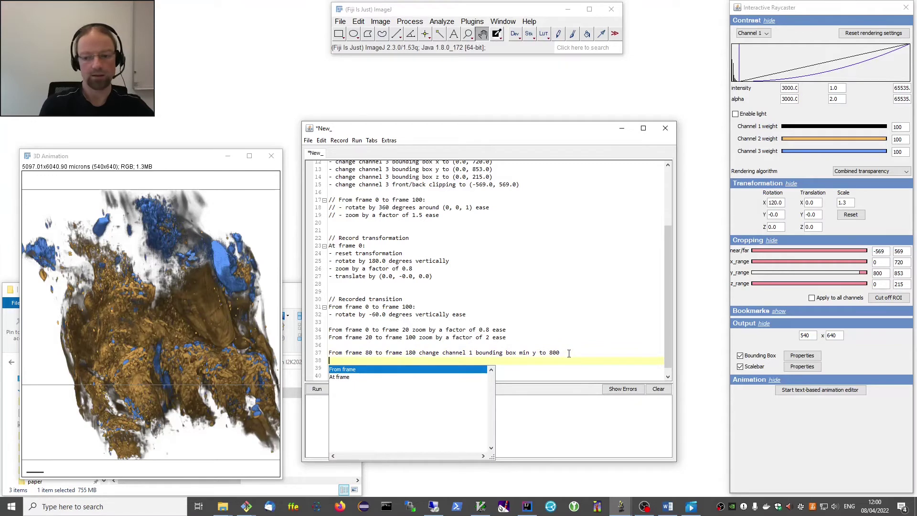
key("Return")
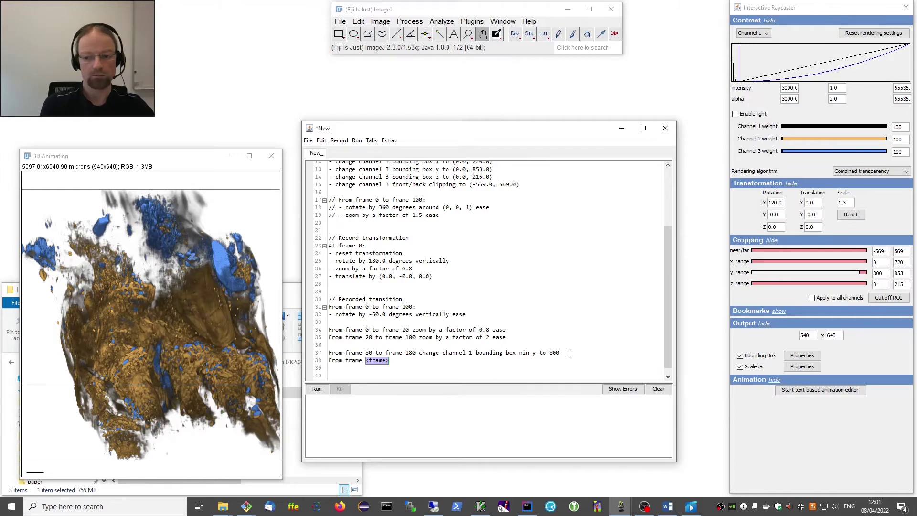
type("180")
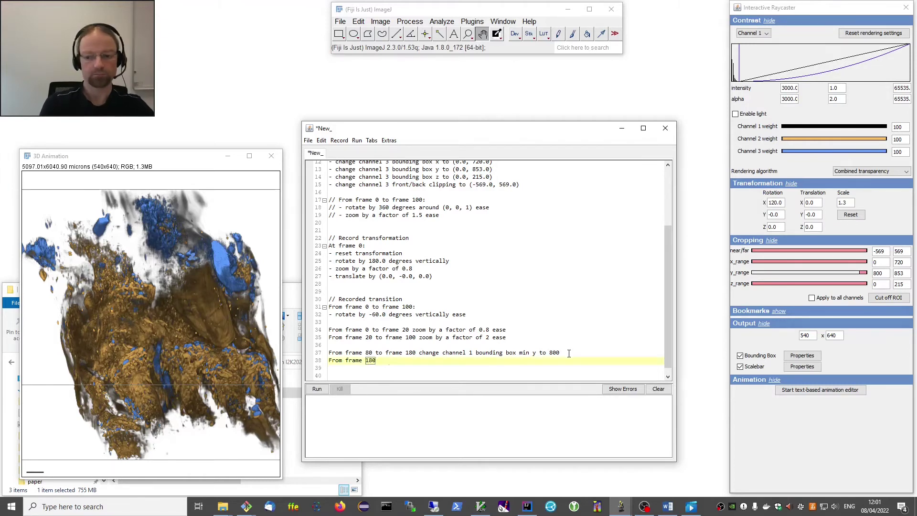
key("Tab")
type("280")
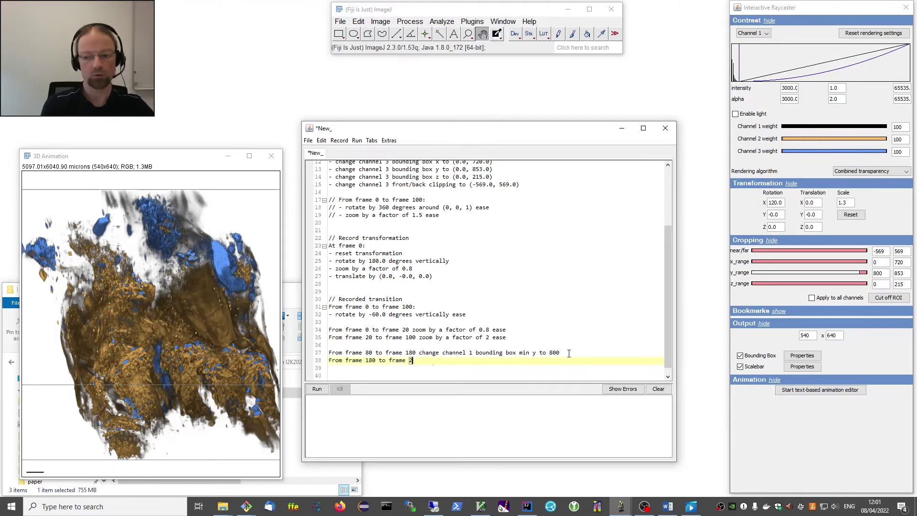
Complete line 38 to change channel 2 bounding box min y to 800.
key("Tab")
key("Down")
key("Down")
key("Down")
key("Down")
key("Return")
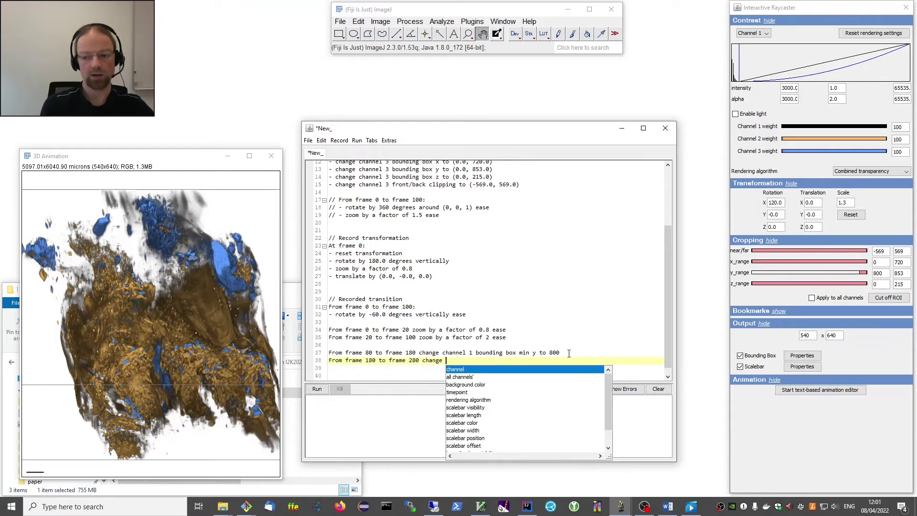
key("Return")
type("2")
key("Tab")
type("b")
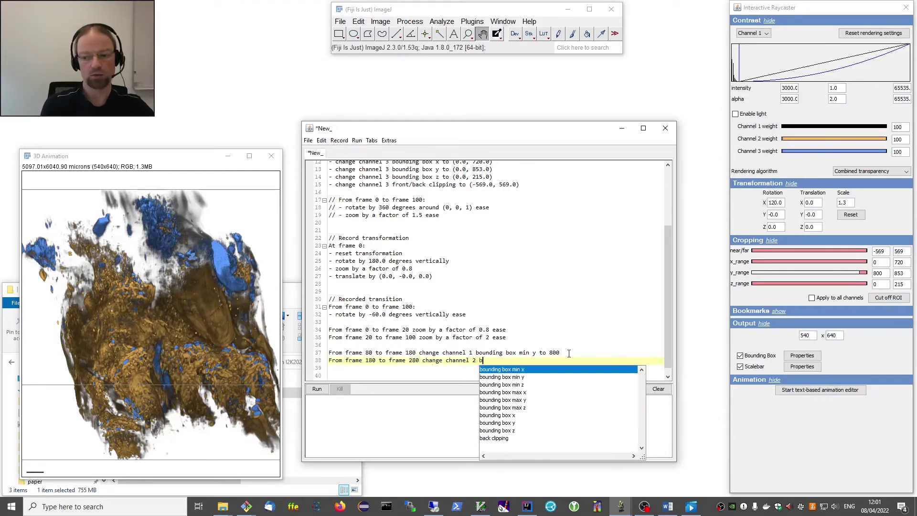
key("Down")
key("Return")
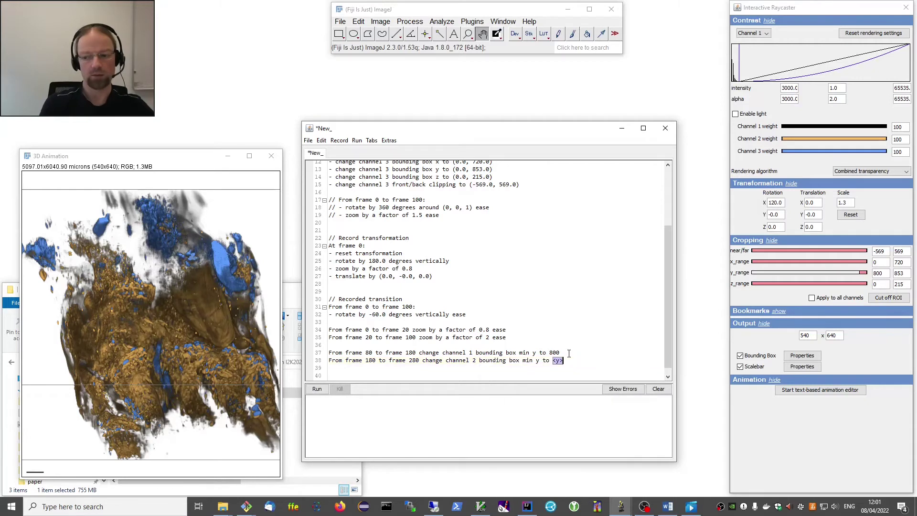
type("800")
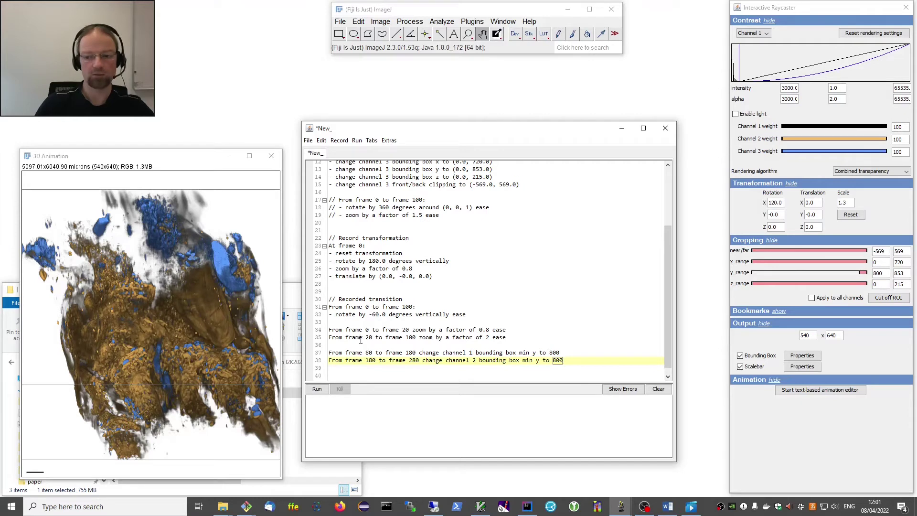
Highlight the 80–180 range on line 37 and the end frame 280 on line 38.
left_click_drag(355, 355, 423, 355)
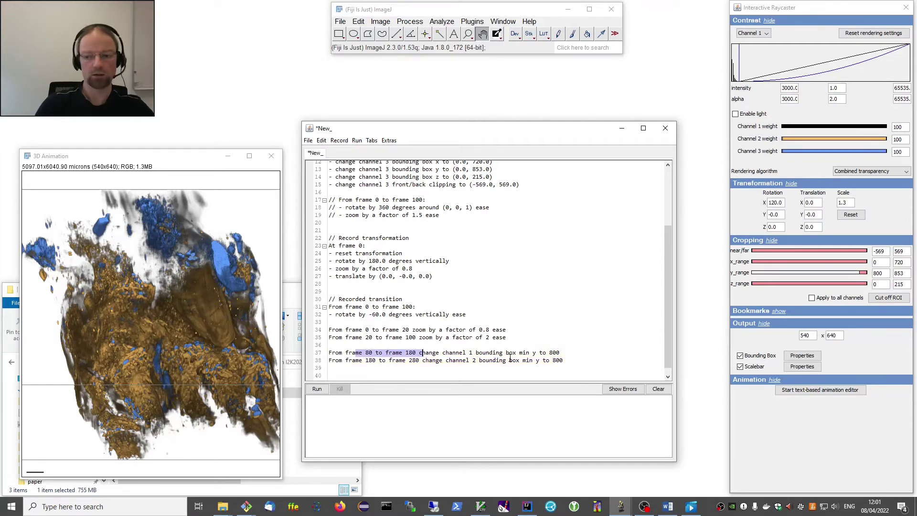
left_click(345, 358)
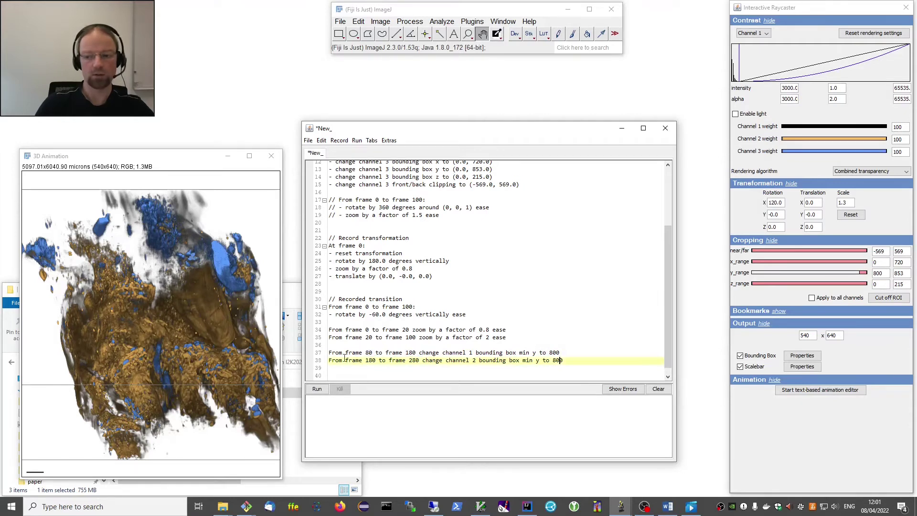
double_click(412, 361)
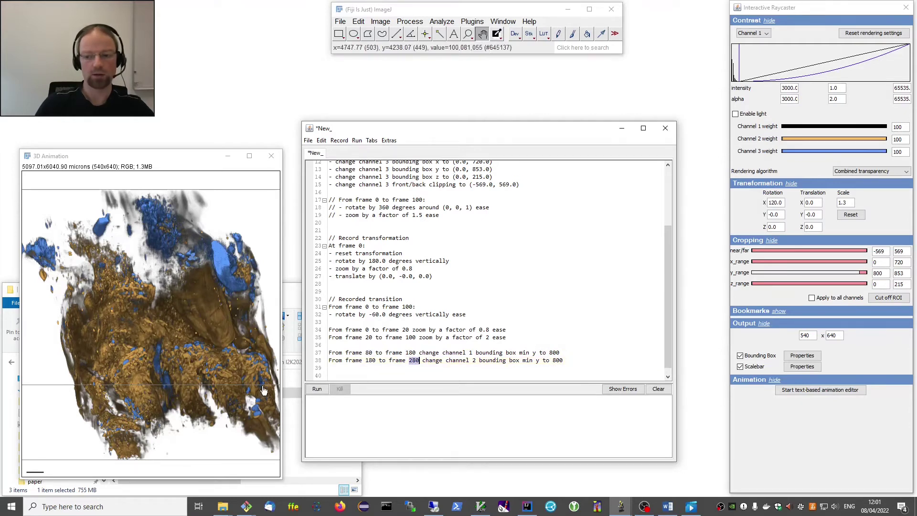
Render just frames 80 to 280 using Run from … to ….
left_click(357, 141)
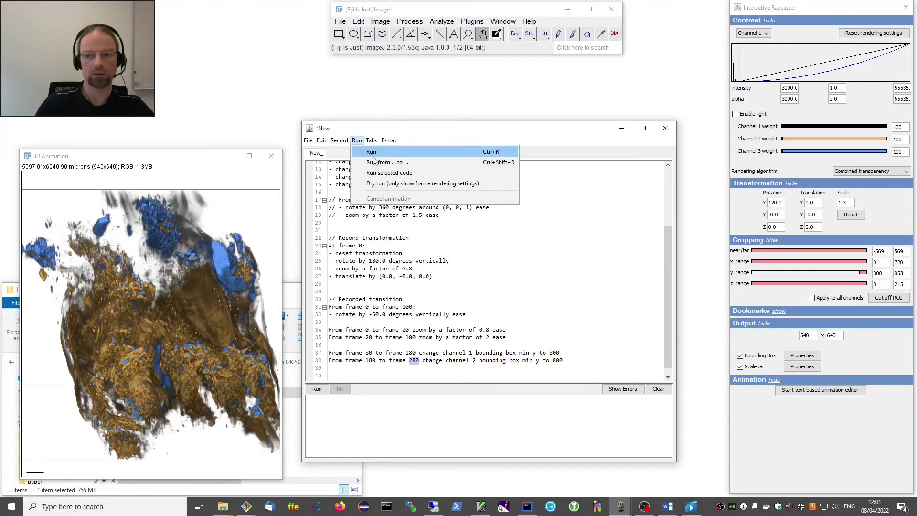
left_click(388, 163)
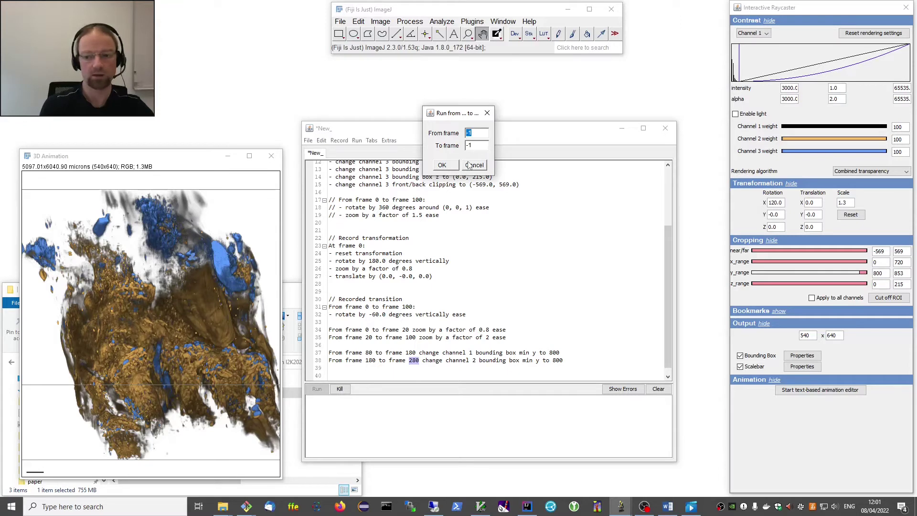
type("80")
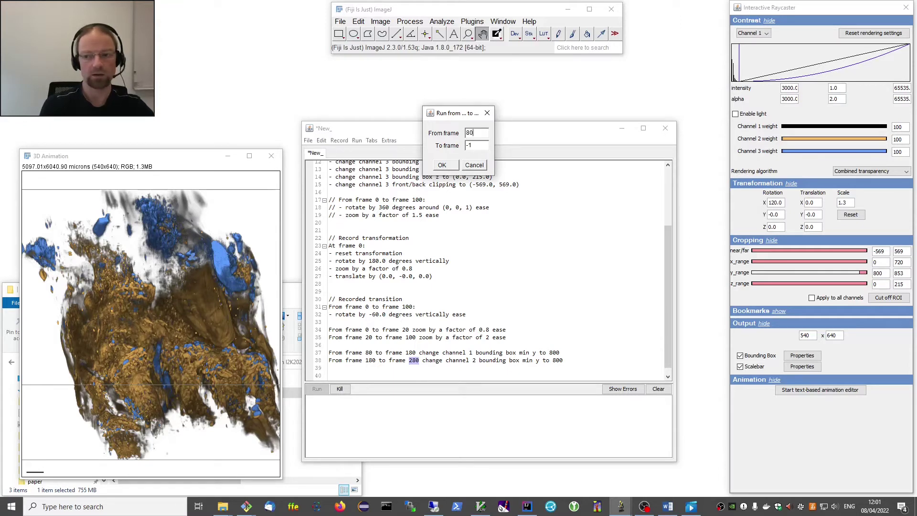
key("Tab")
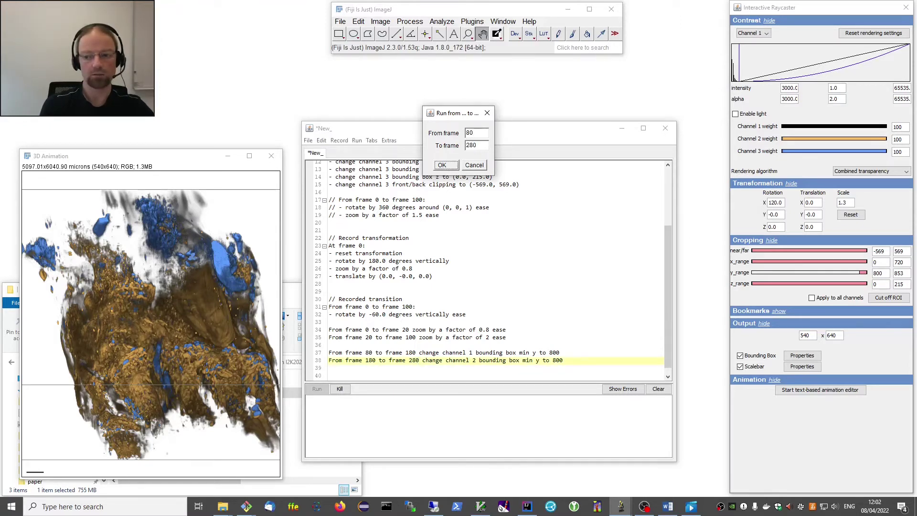
left_click(442, 165)
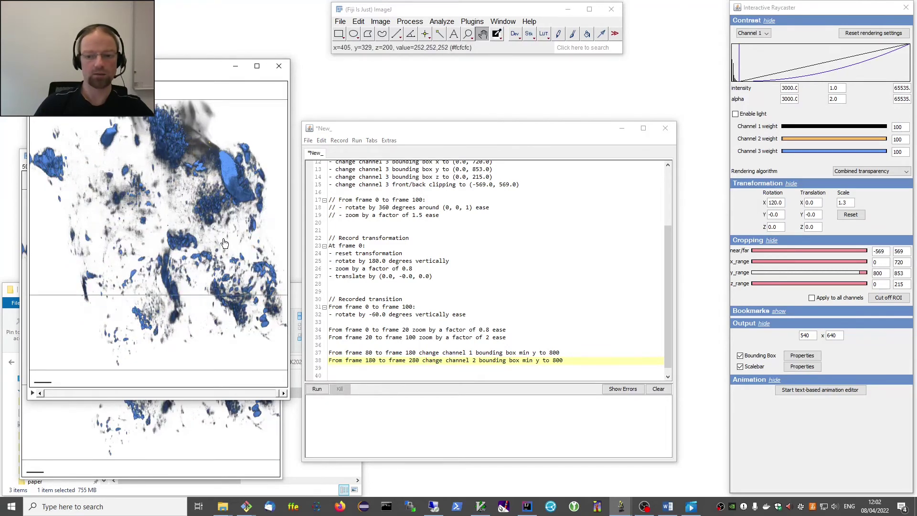
Write line 39: 'From frame 280 to frame 300 change all channels' bounding box min y'.
left_click(604, 359)
left_click(610, 368)
key("ctrl+space")
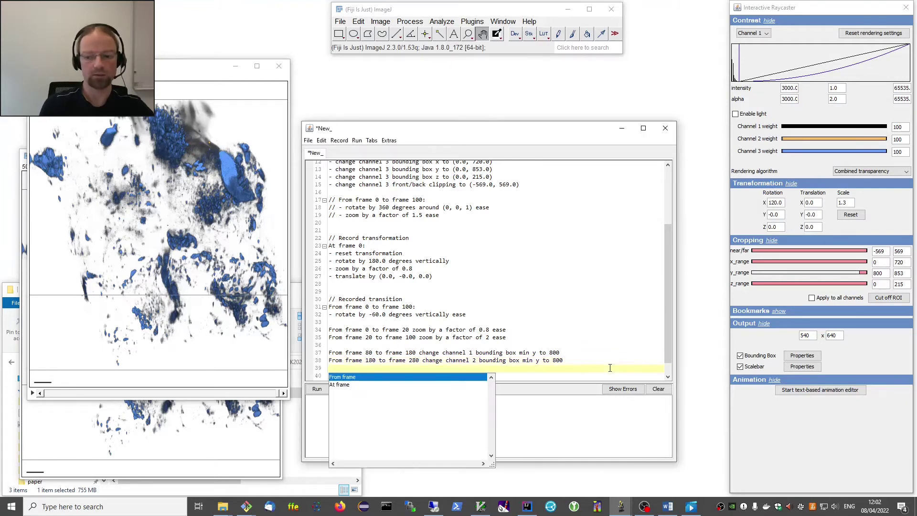
key("Return")
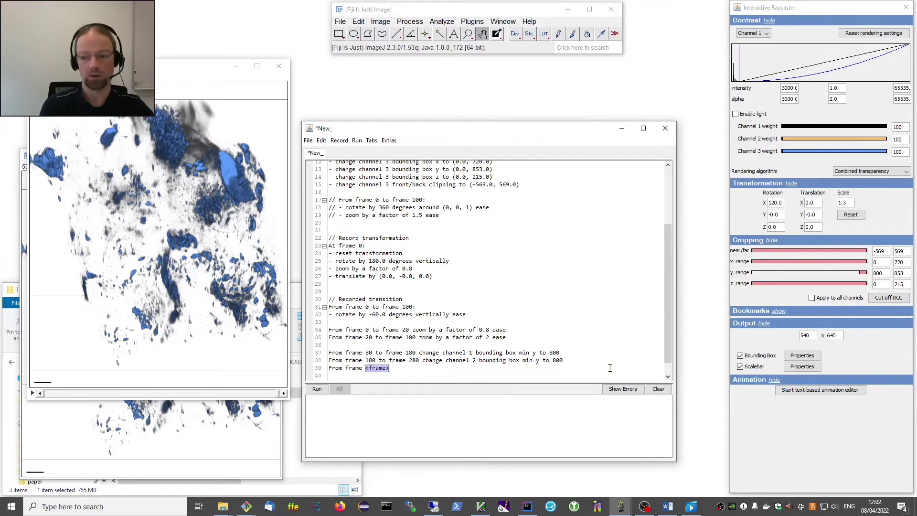
type("280")
key("Return")
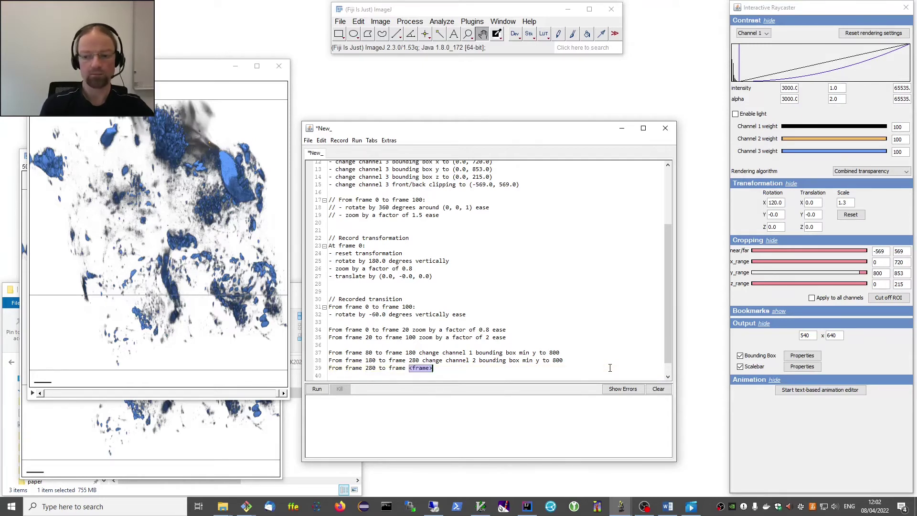
type("300 change")
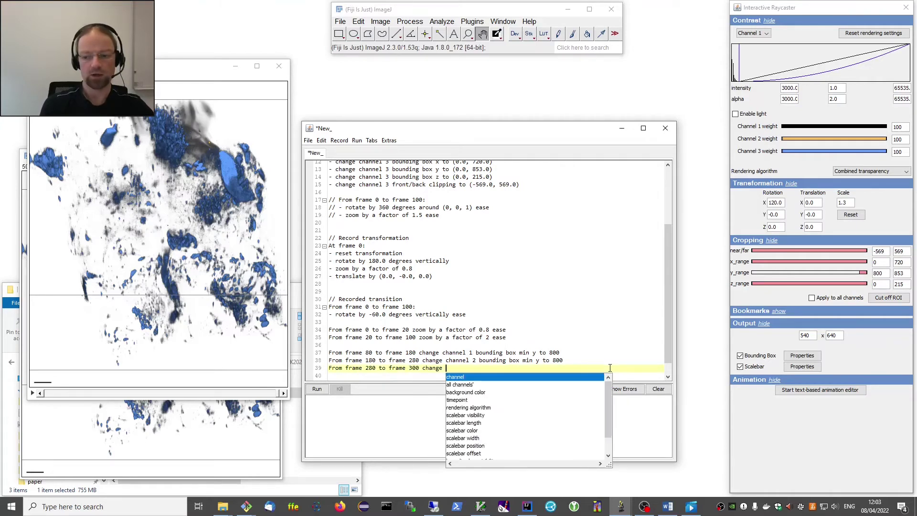
key("Down")
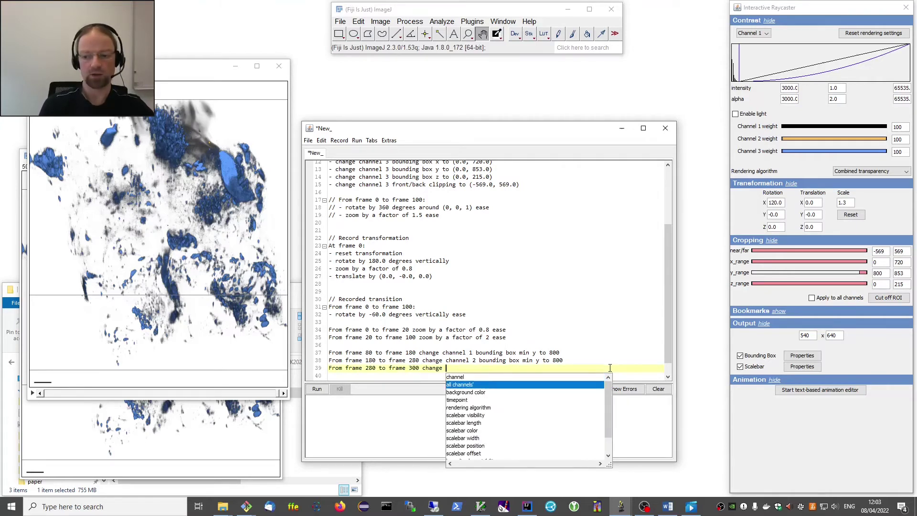
key("Return")
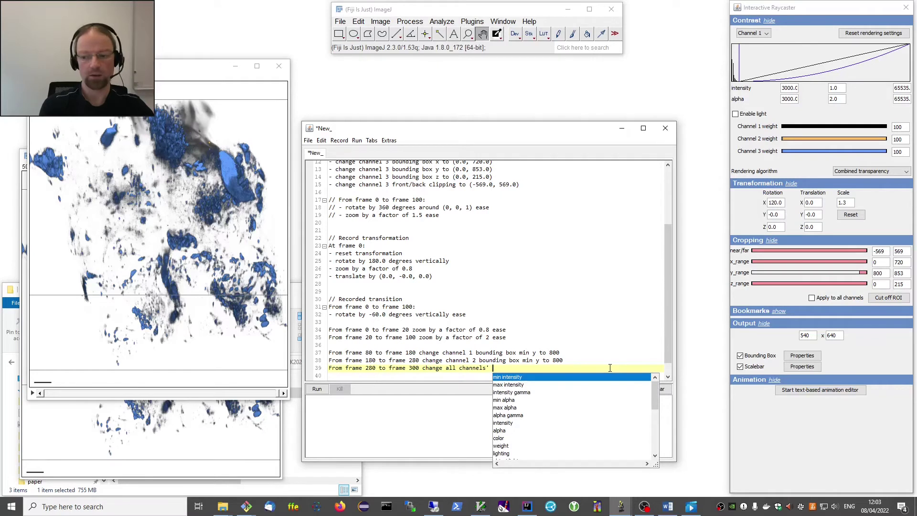
type("b")
key("Down")
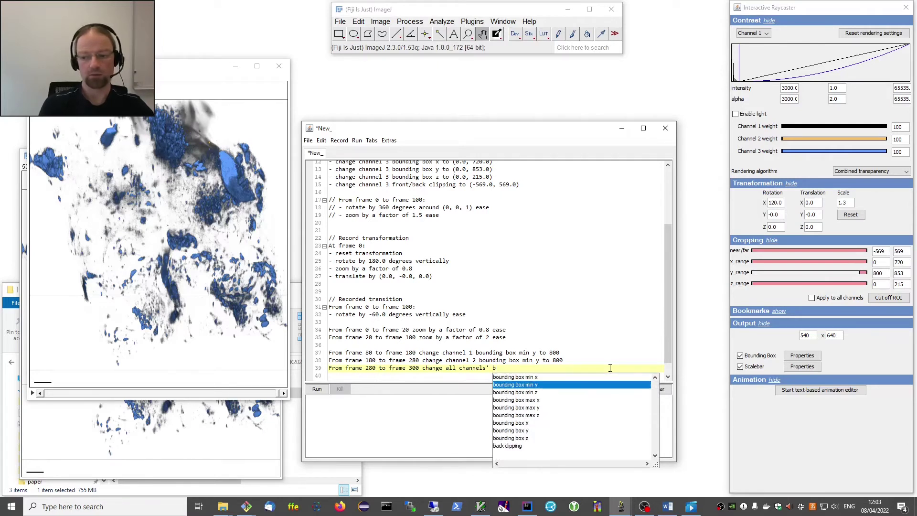
key("Return")
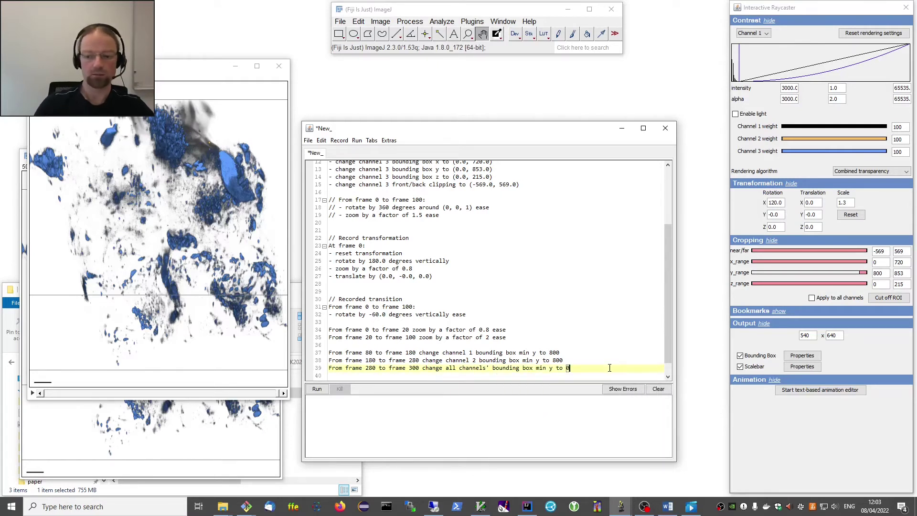
Open the script's run options menu and dismiss it without rendering.
left_click(340, 140)
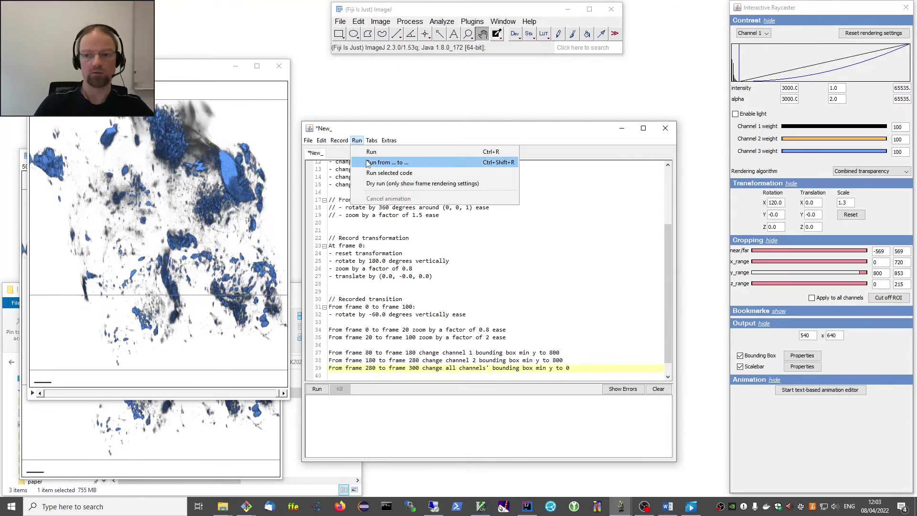
left_click(357, 140)
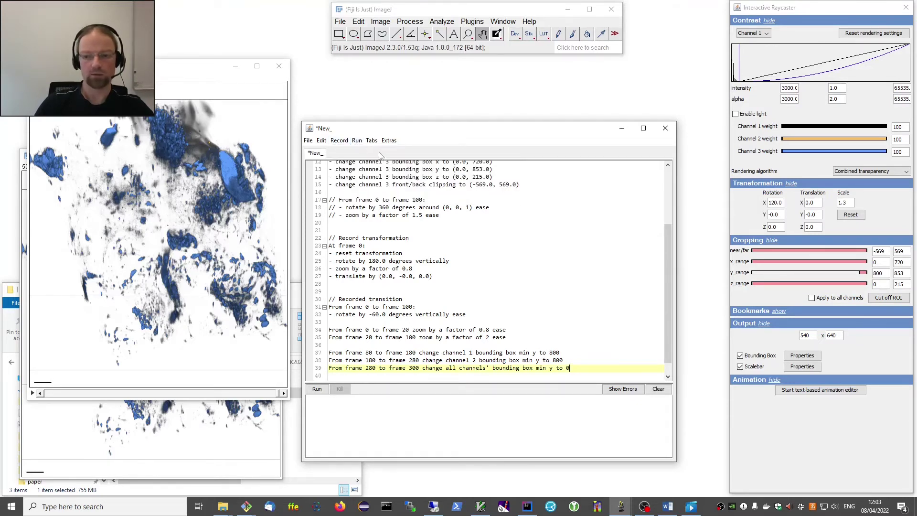
left_click(357, 140)
mouse_move(371, 141)
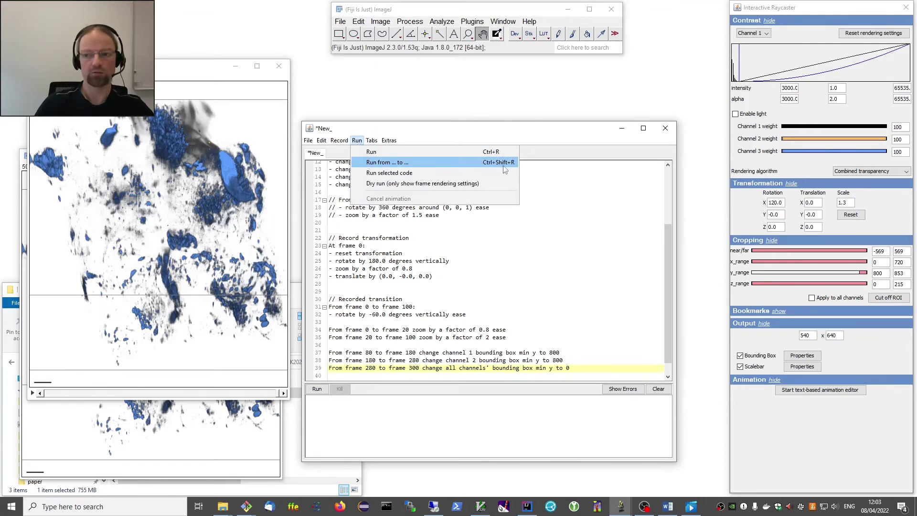
left_click(361, 142)
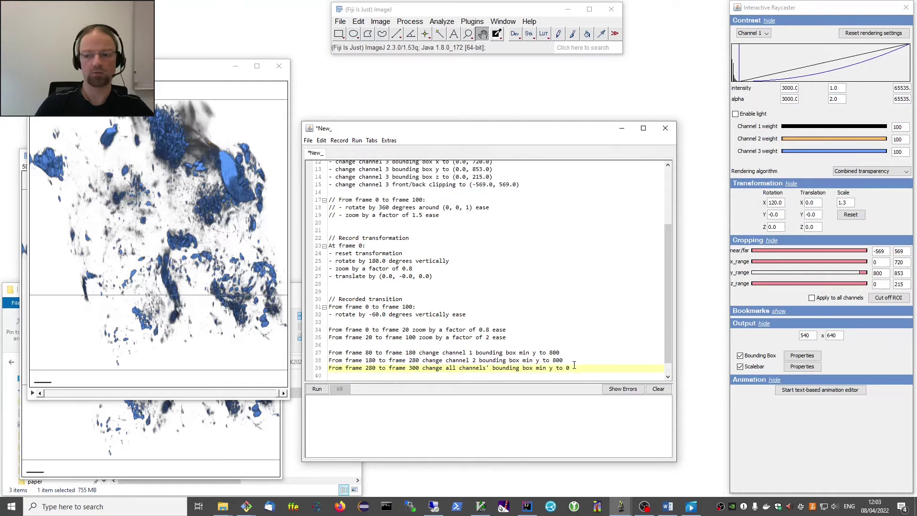
Render crop lines 37–39 over frames 80 to 300 as a preview, then close it.
left_click_drag(571, 368, 335, 352)
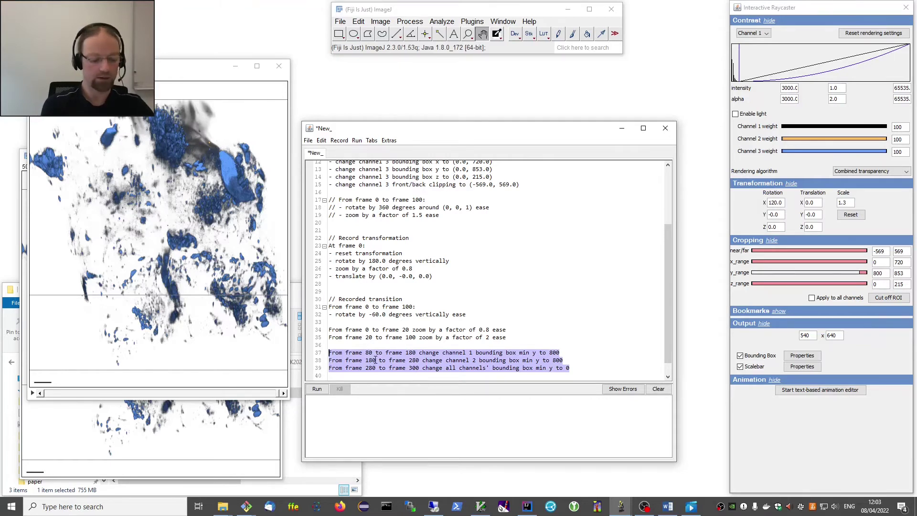
key("ctrl+r")
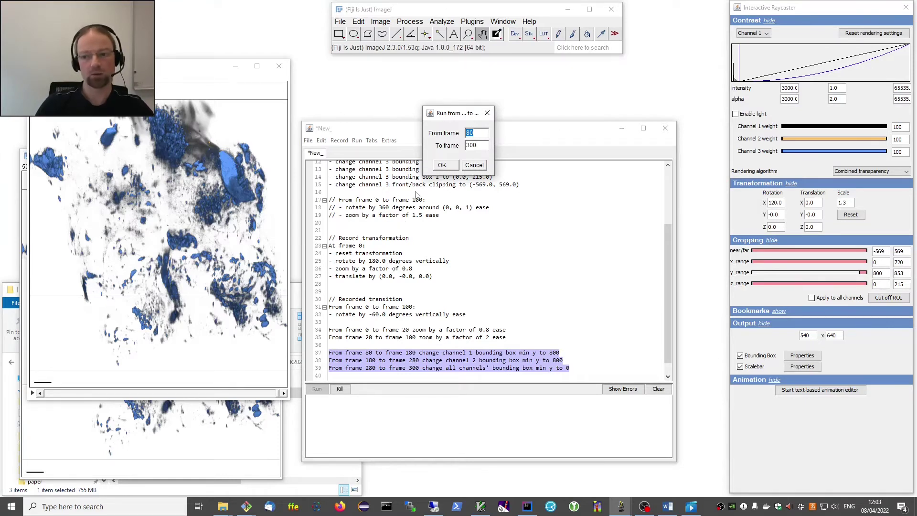
left_click(443, 165)
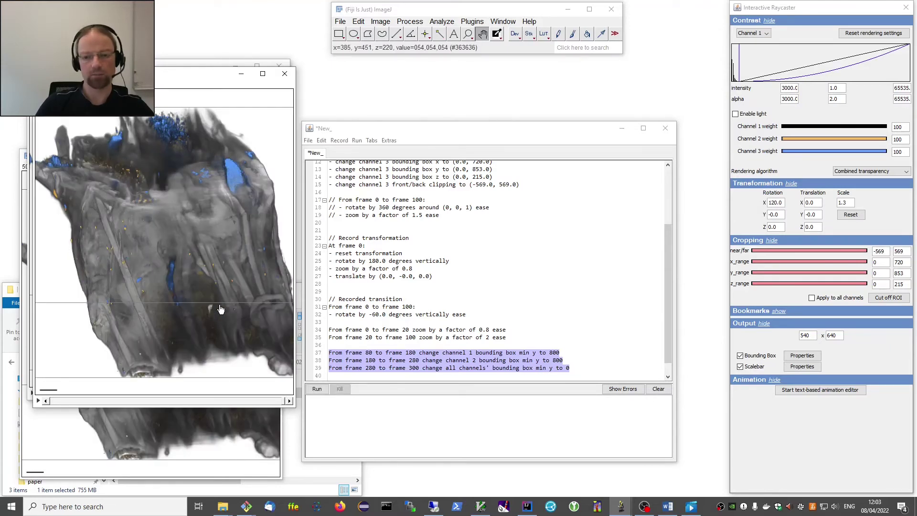
left_click(284, 75)
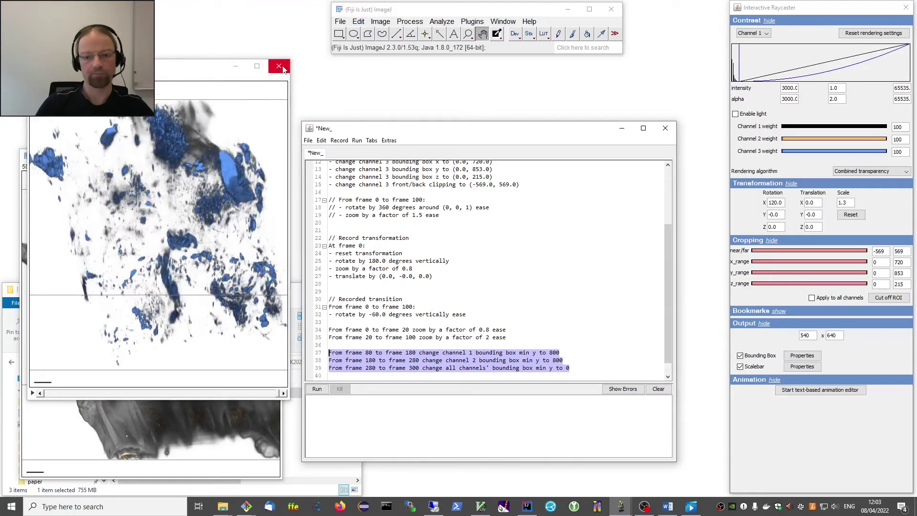
Close the old blue-only render and remove the // prefixes from lines 17–19.
left_click(280, 67)
scroll(350, 330, "down", 1)
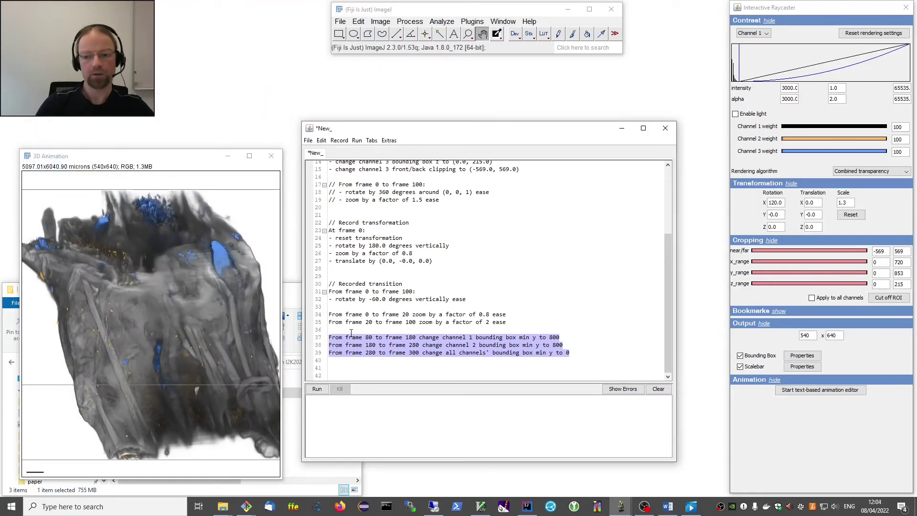
left_click(365, 369)
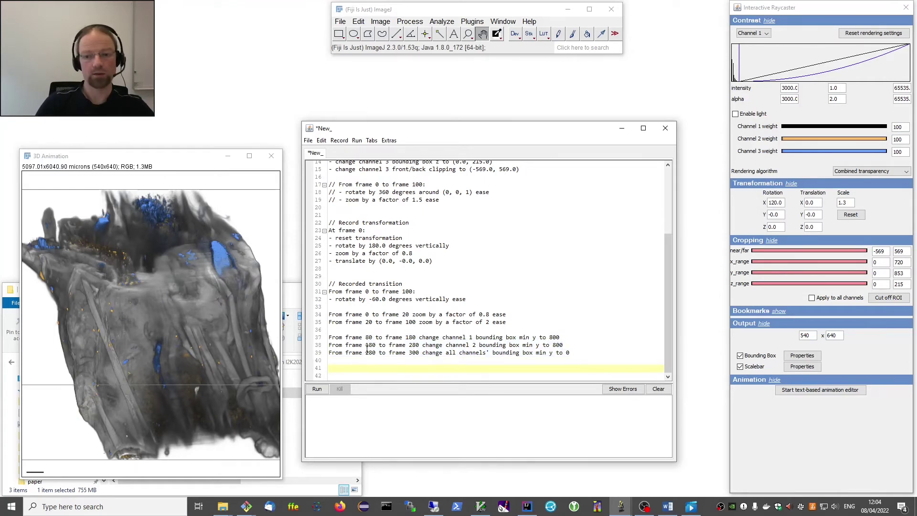
scroll(348, 287, "up", 3)
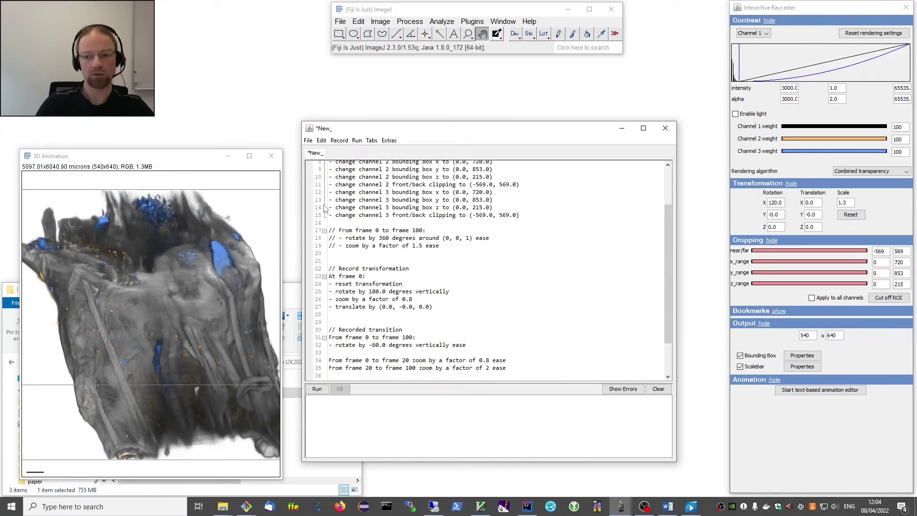
left_click(338, 230)
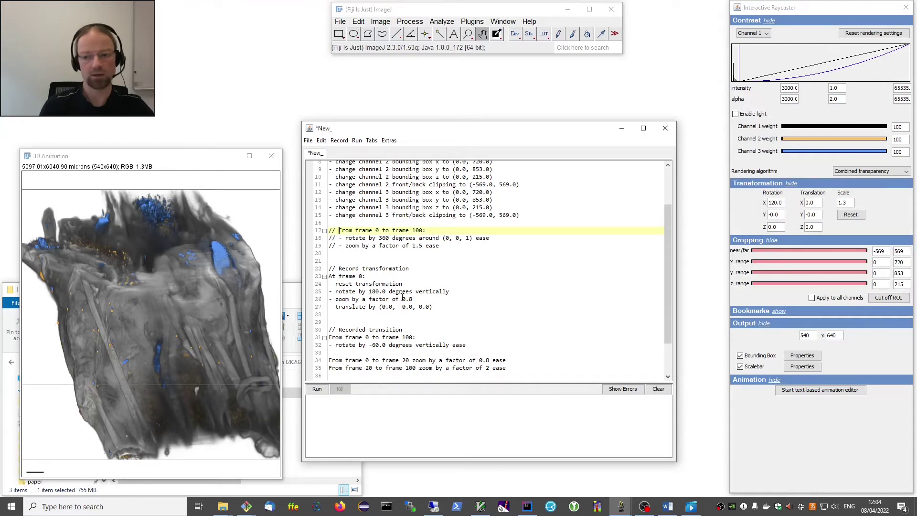
key("BackSpace")
key("BackSpace")
key("BackSpace")
key("Down")
key("Delete")
key("Delete")
key("Delete")
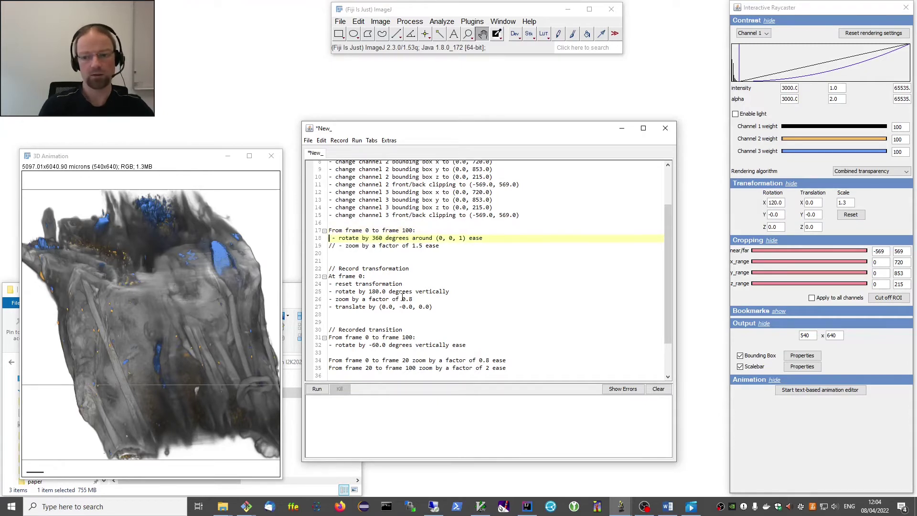
key("Down")
key("Delete")
key("Delete")
key("Delete")
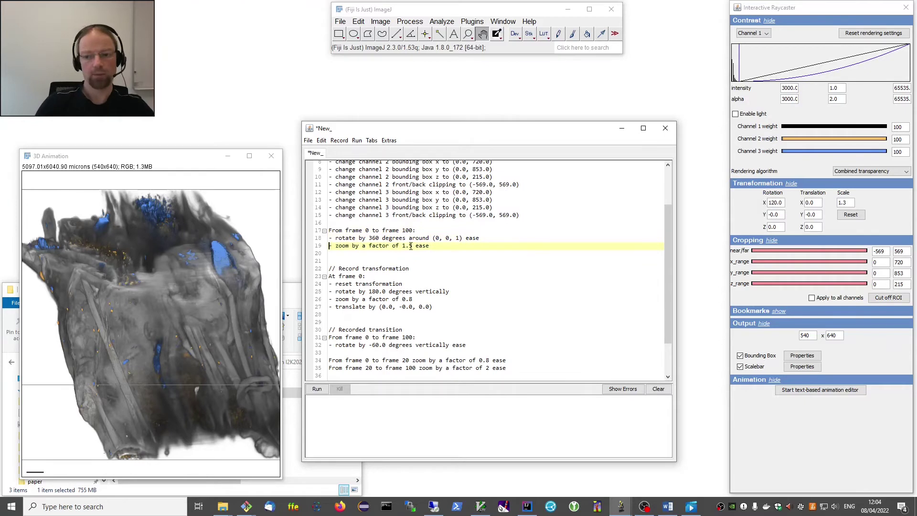
Change line 17 to 'From frame 280 to frame 380' and select lines 17–19.
left_click(364, 230)
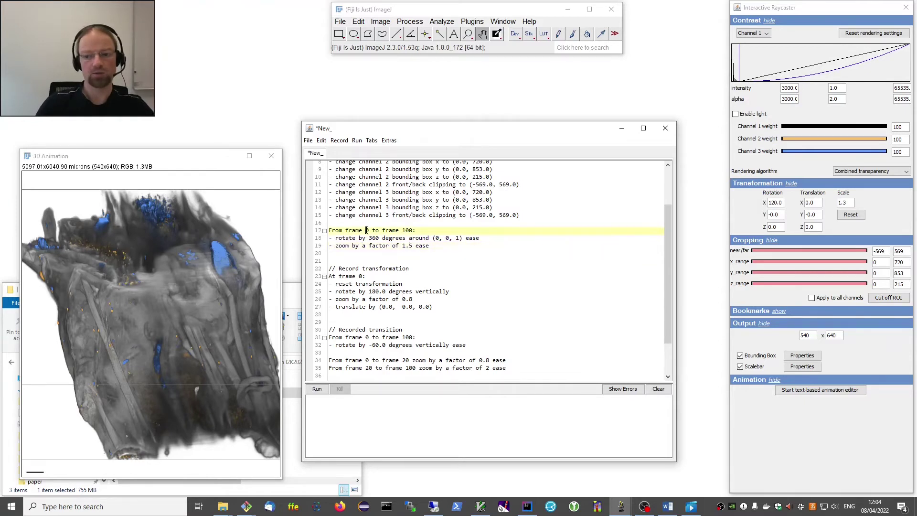
scroll(397, 352, "down", 2)
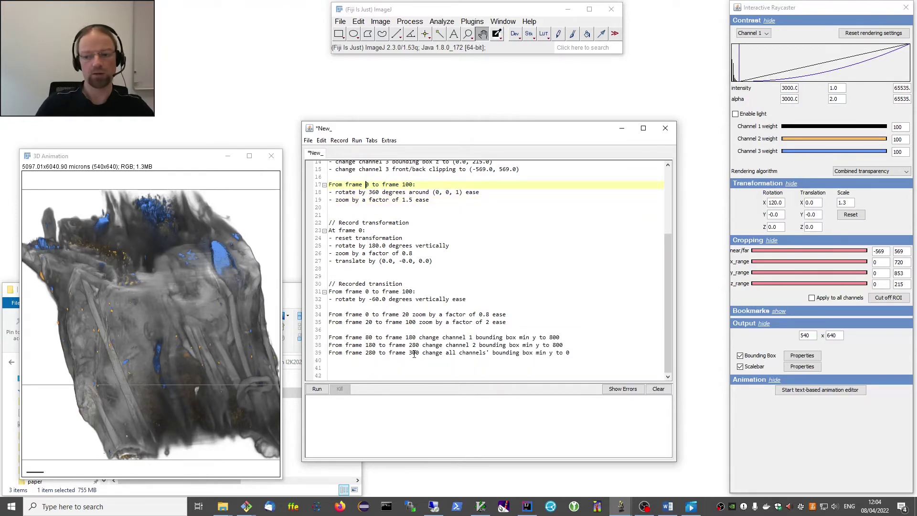
scroll(421, 322, "up", 2)
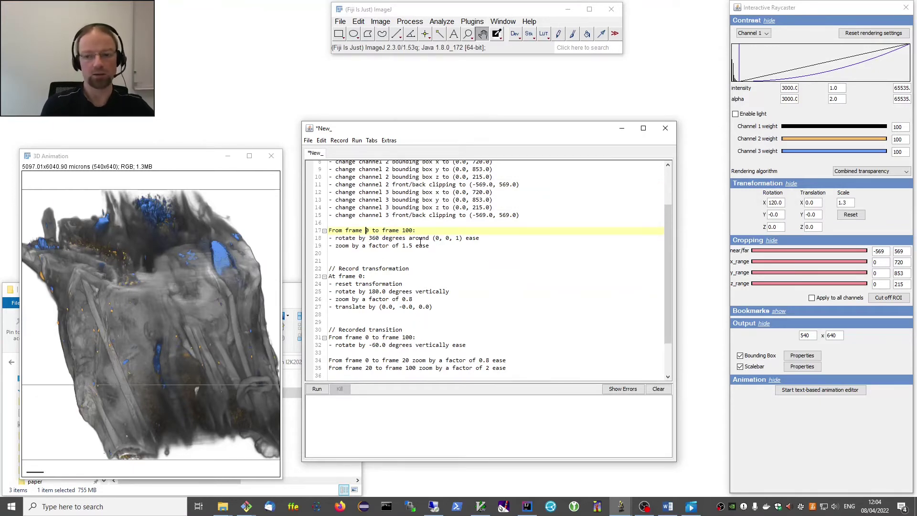
type("28")
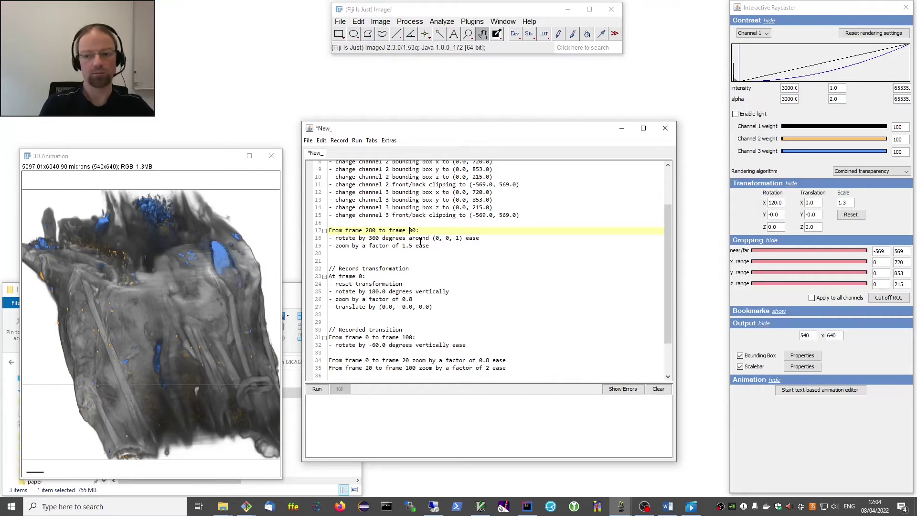
key("Delete")
type("3")
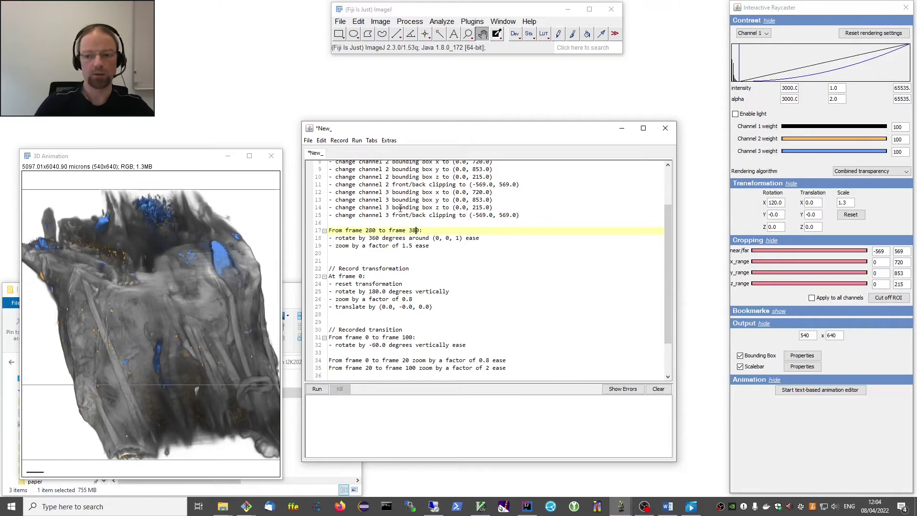
left_click(317, 389)
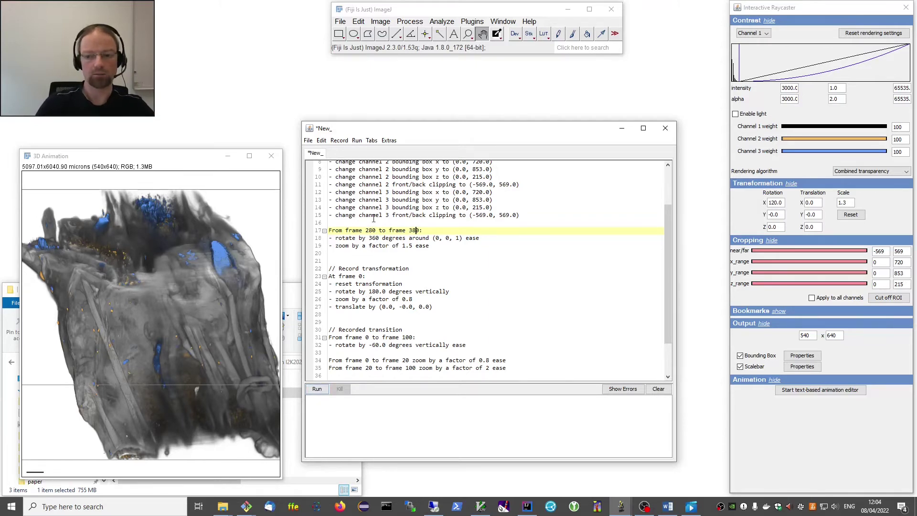
left_click_drag(329, 230, 450, 250)
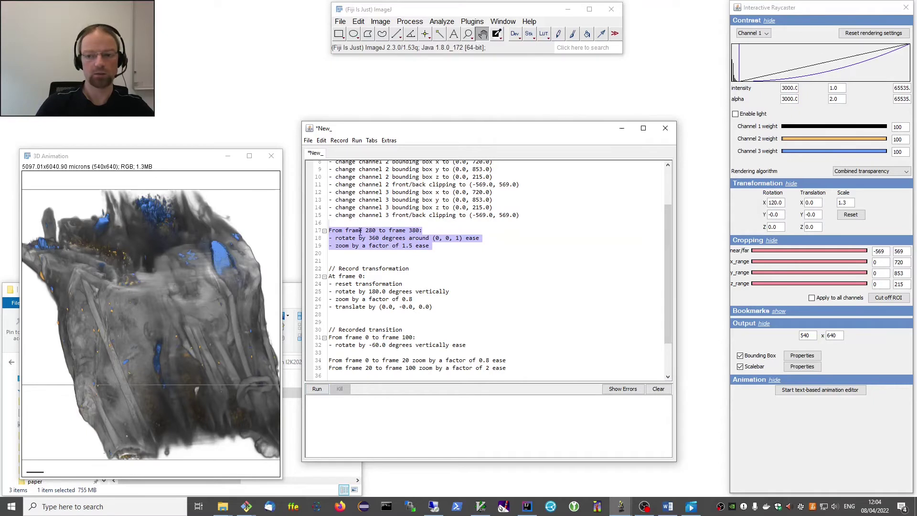
Render the selected block over frames 280 to 380, then close the previous render window.
left_click(357, 141)
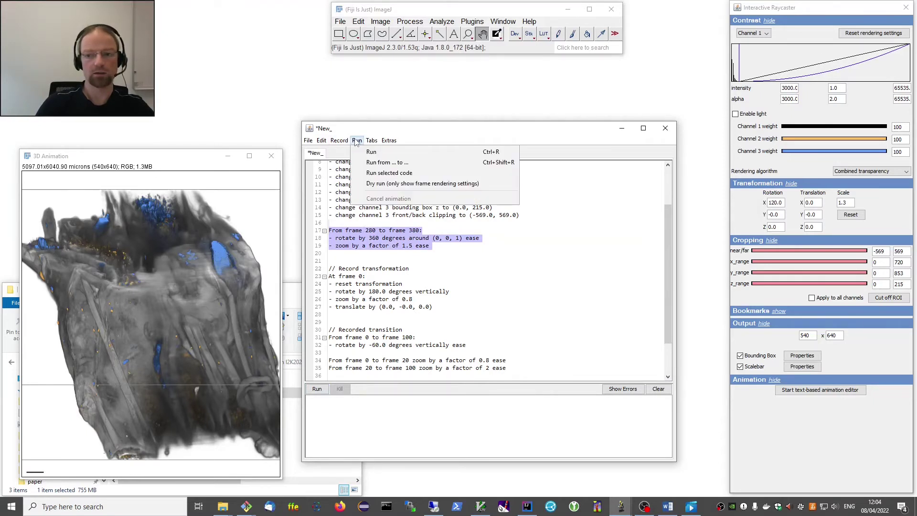
left_click(380, 163)
left_click(442, 166)
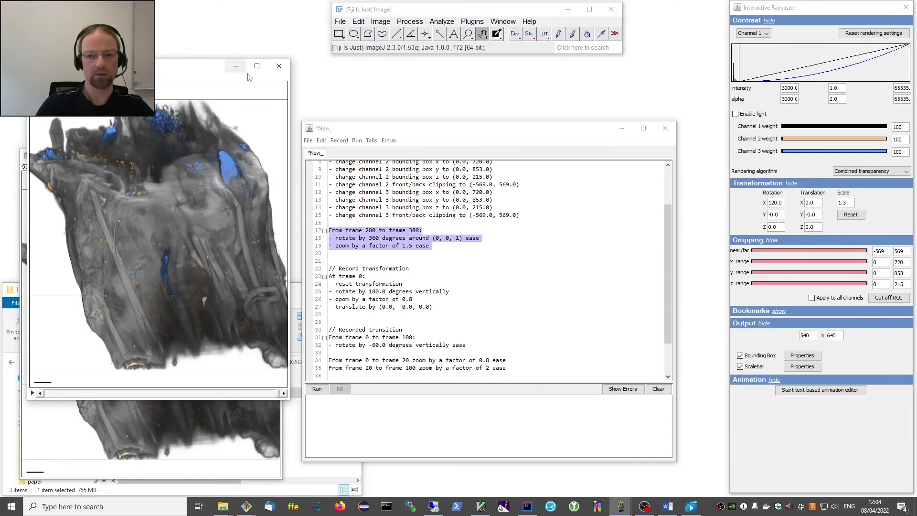
left_click(279, 66)
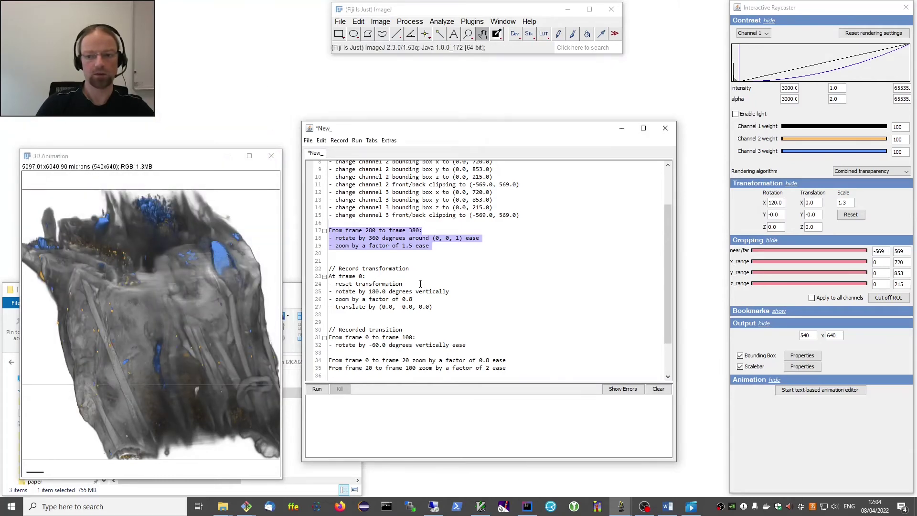
Delete the '- reset transformation' line and re-render lines 17–19 over frames 280–380.
left_click_drag(420, 284, 322, 285)
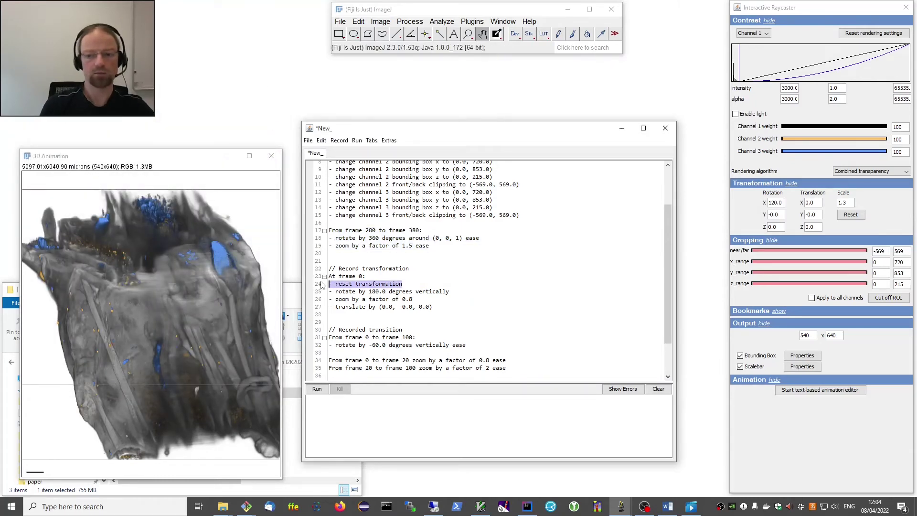
key("BackSpace")
key("BackSpace")
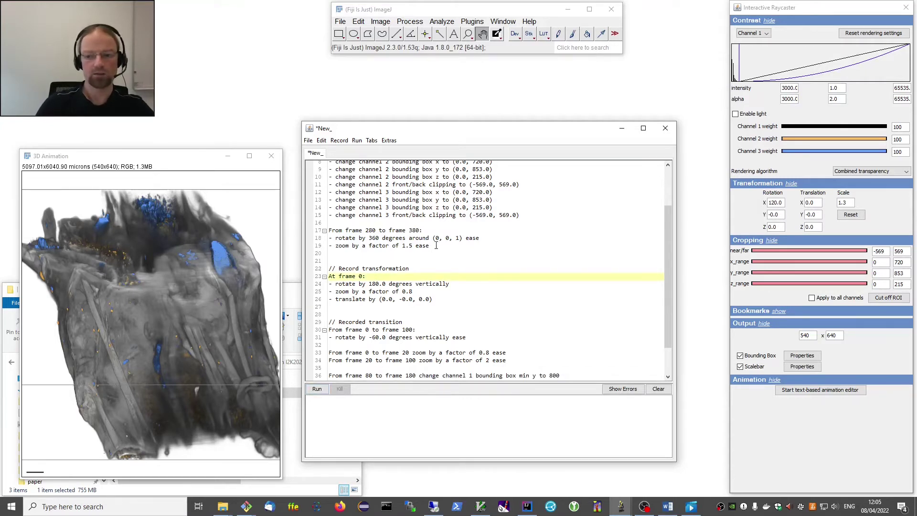
left_click_drag(436, 245, 316, 233)
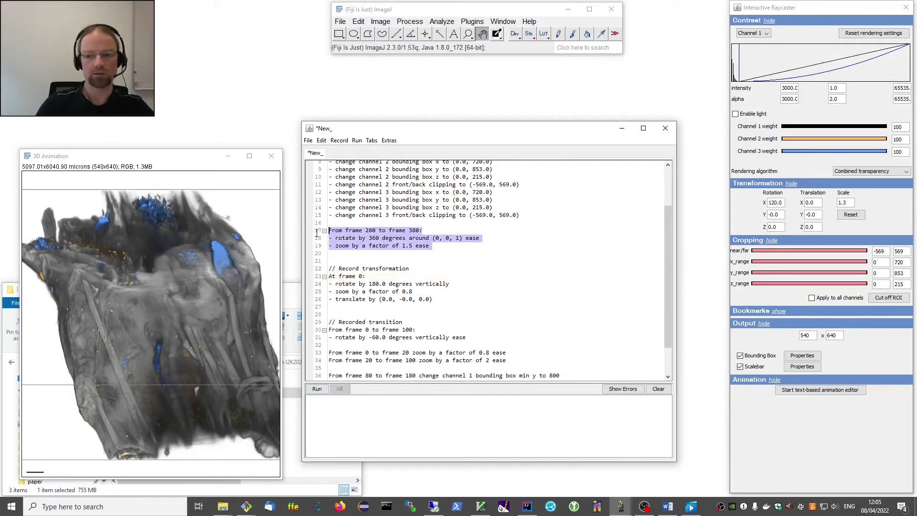
left_click(357, 140)
left_click(375, 162)
left_click(442, 165)
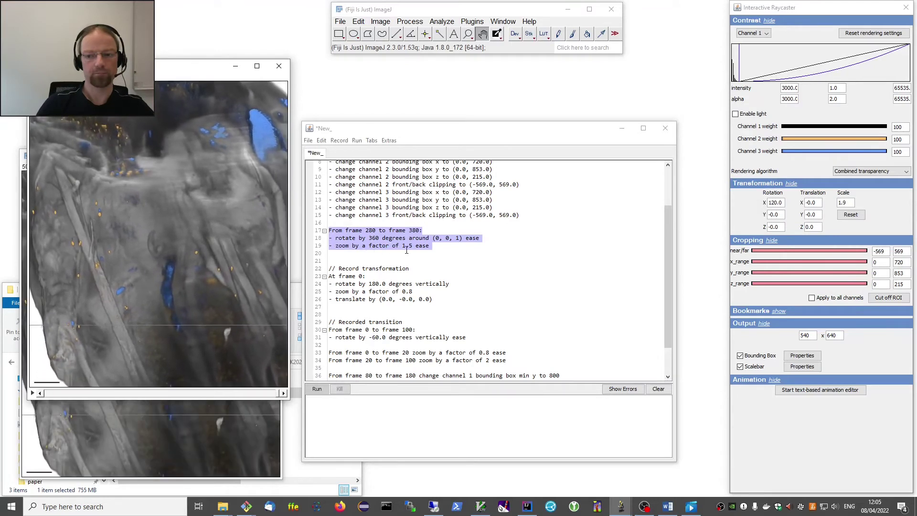
Delete the '- zoom by a factor of 1.5 ease' line from the block.
left_click(433, 246)
left_click_drag(432, 245, 328, 246)
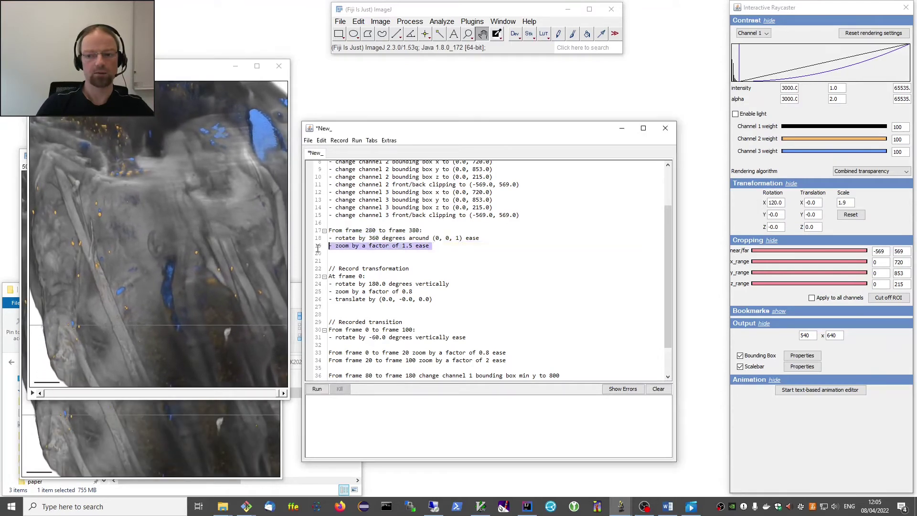
key("BackSpace")
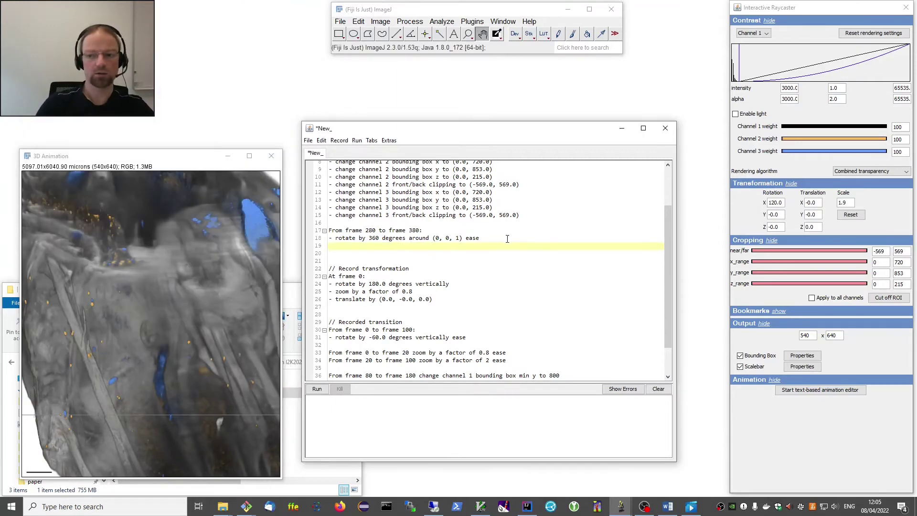
Render the rotation-only lines 17–18 over frames 280 to 380, then resume editing the frame range.
left_click_drag(507, 239, 325, 230)
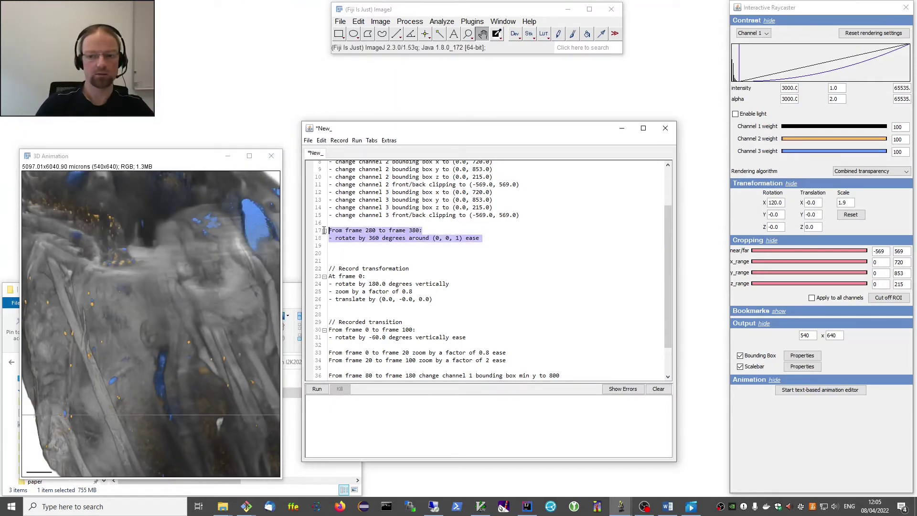
key("ctrl+shift+r")
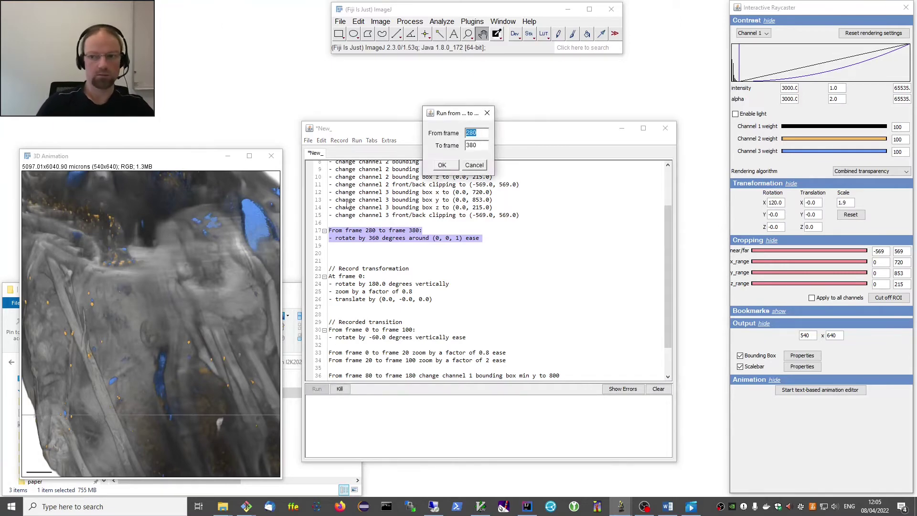
key("Return")
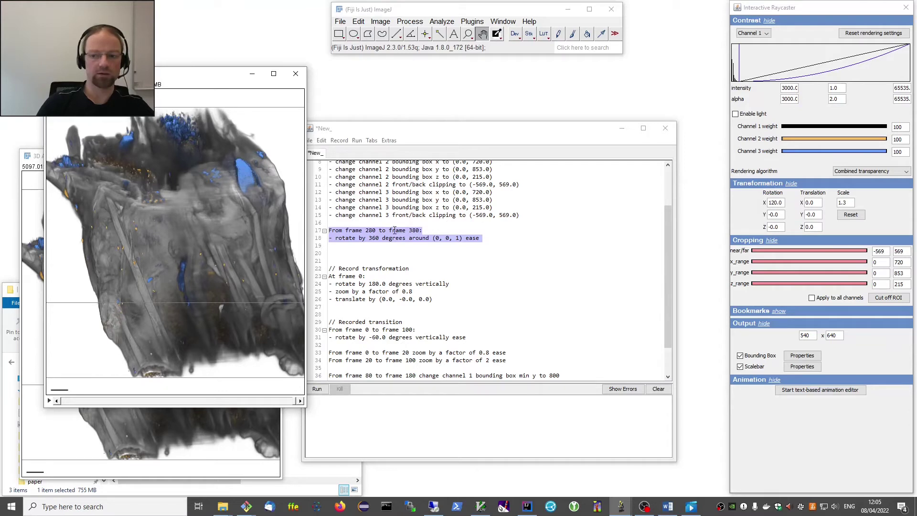
left_click(395, 232)
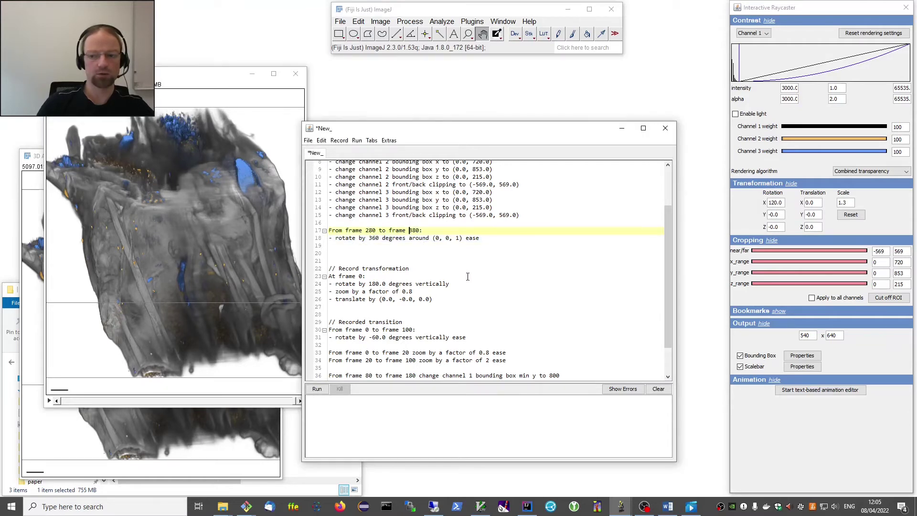
type("3")
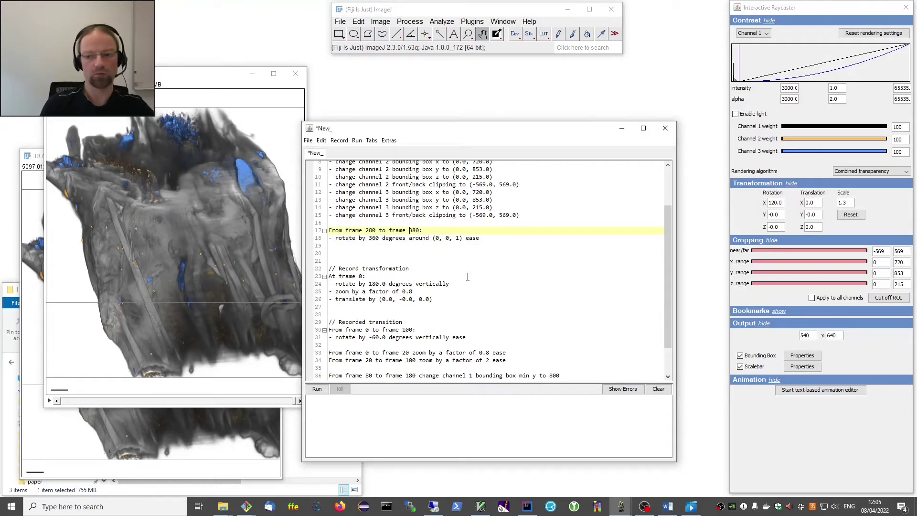
Change the rotation amount from 360 to 720 degrees.
key("Down")
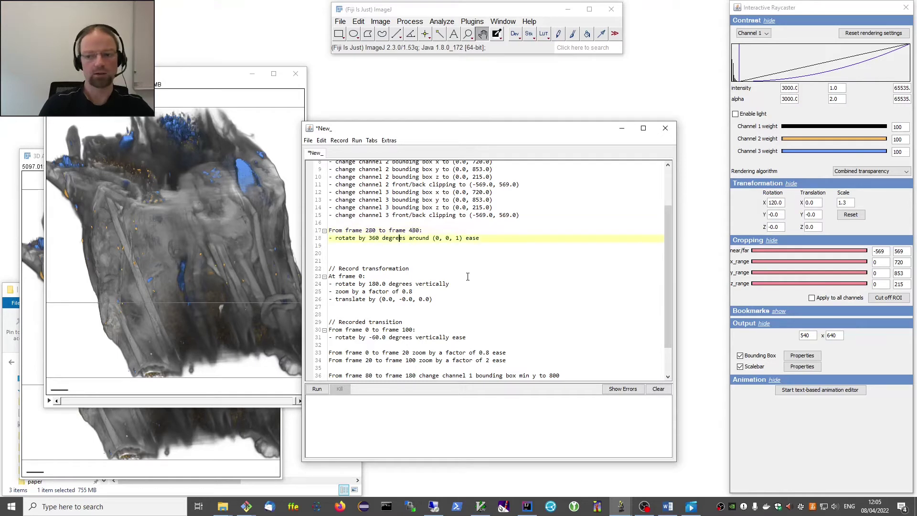
key("BackSpace")
key("BackSpace")
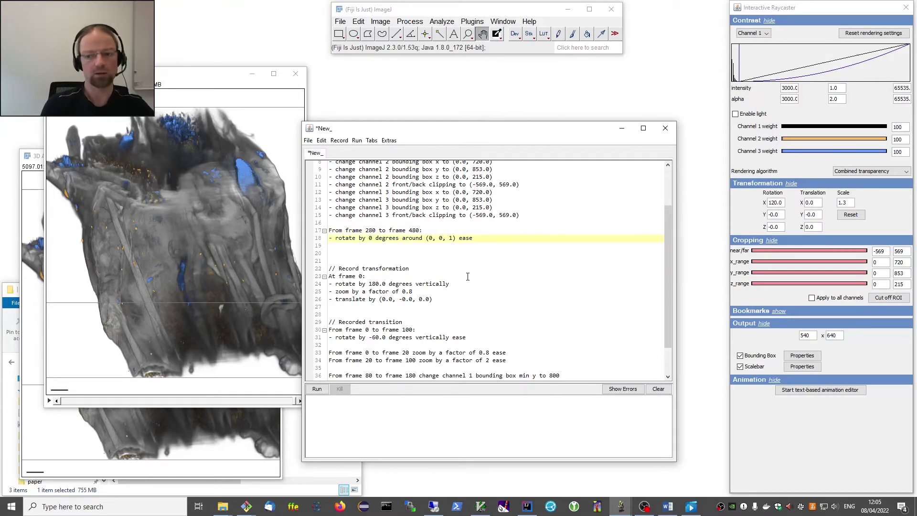
type("72")
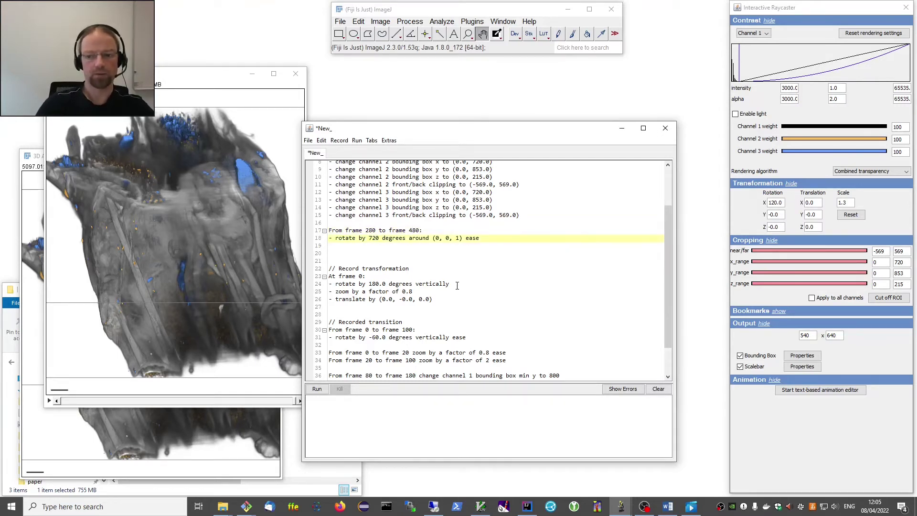
scroll(431, 271, "down", 1)
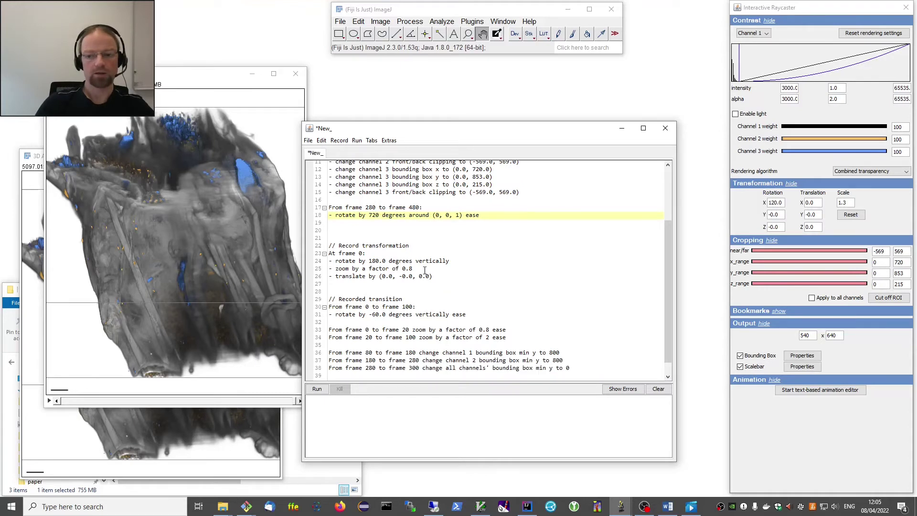
scroll(424, 271, "down", 1)
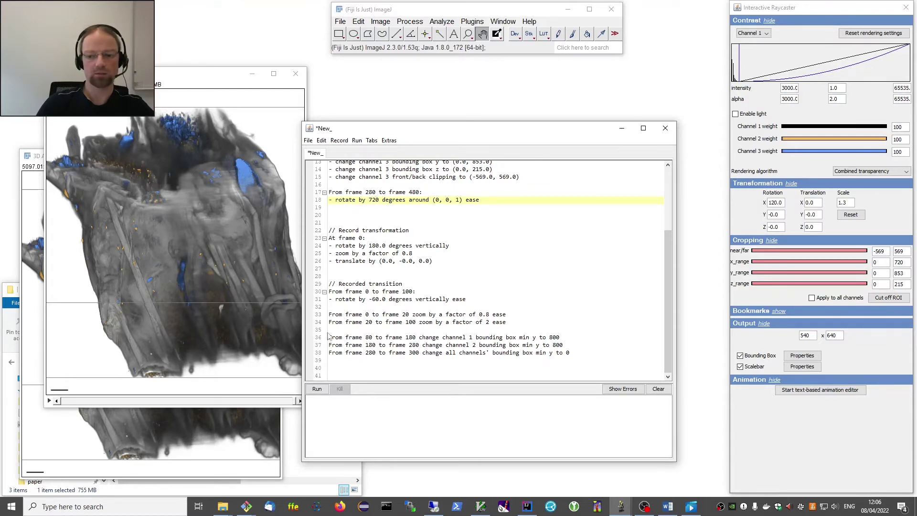
Start a draft 'At frame 380' line at the script's end, then remove it.
left_click(352, 367)
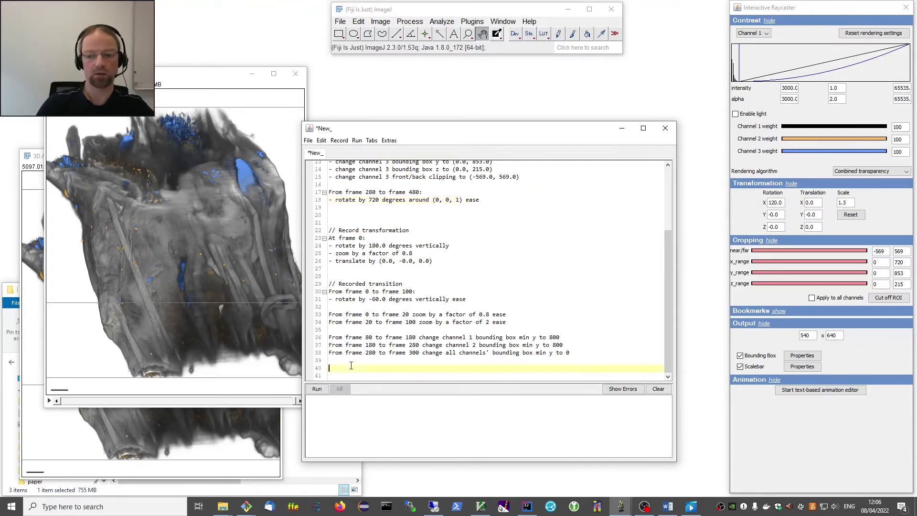
type("At frame <frame>")
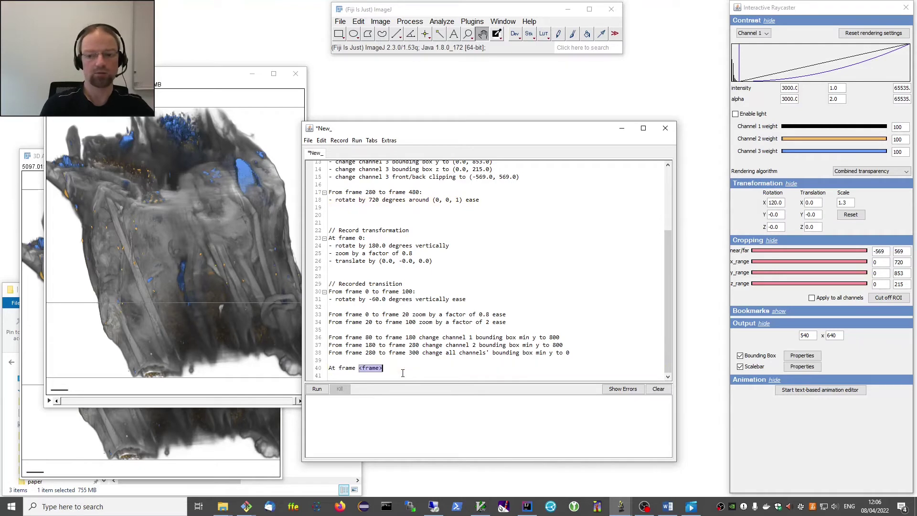
type("380")
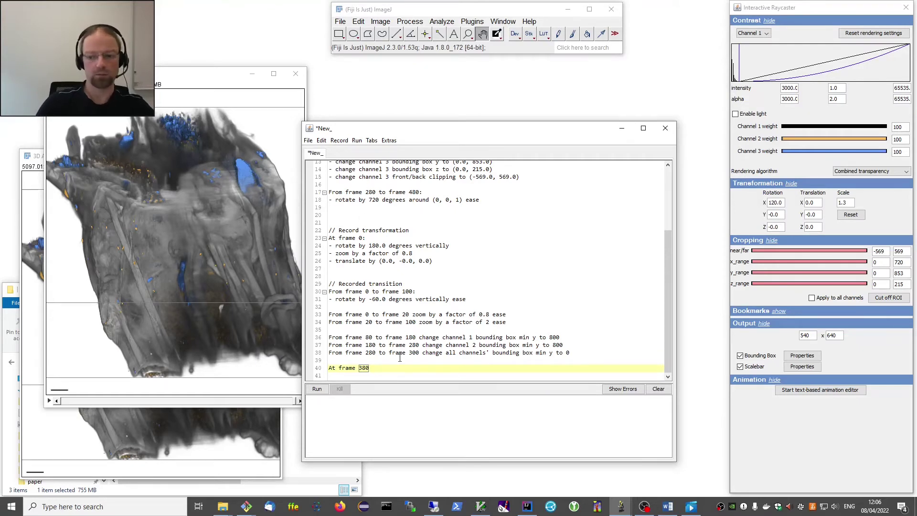
key("BackSpace")
key("BackSpace")
key("BackSpace")
key("BackSpace")
key("BackSpace")
key("BackSpace")
key("BackSpace")
key("BackSpace")
key("BackSpace")
key("BackSpace")
key("BackSpace")
key("BackSpace")
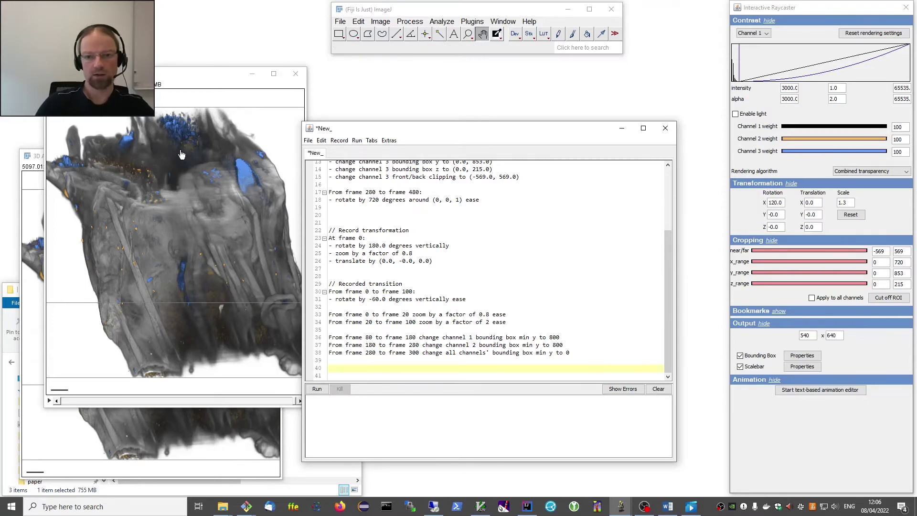
Apply the favorite lit gold rendering bookmark in the rendering settings.
left_click_drag(185, 83, 172, 151)
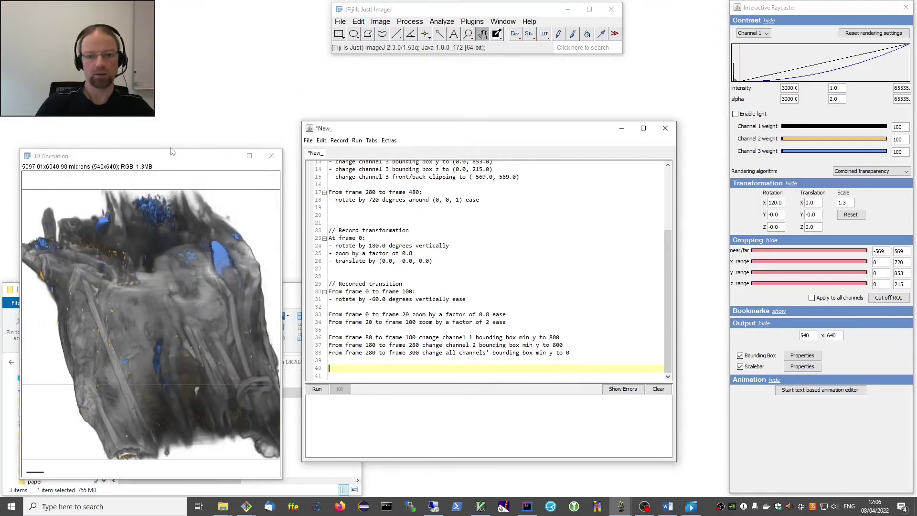
left_click(127, 161)
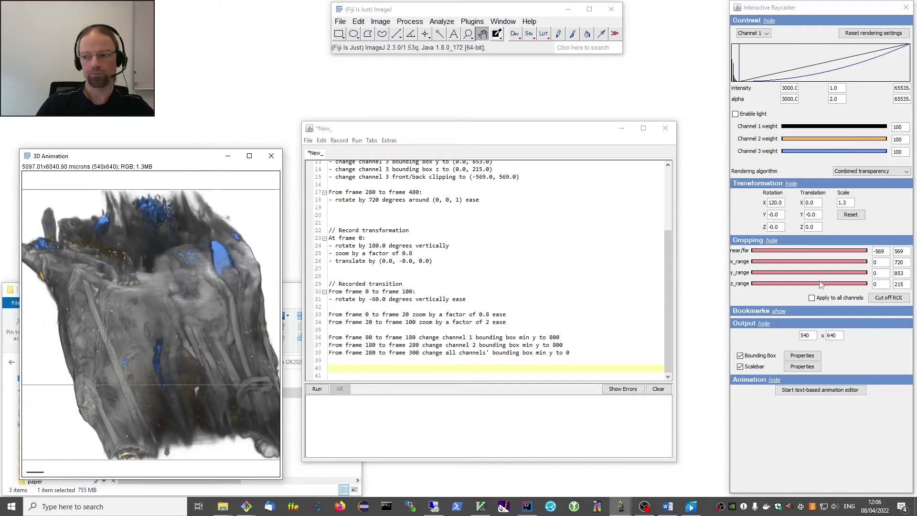
left_click(783, 313)
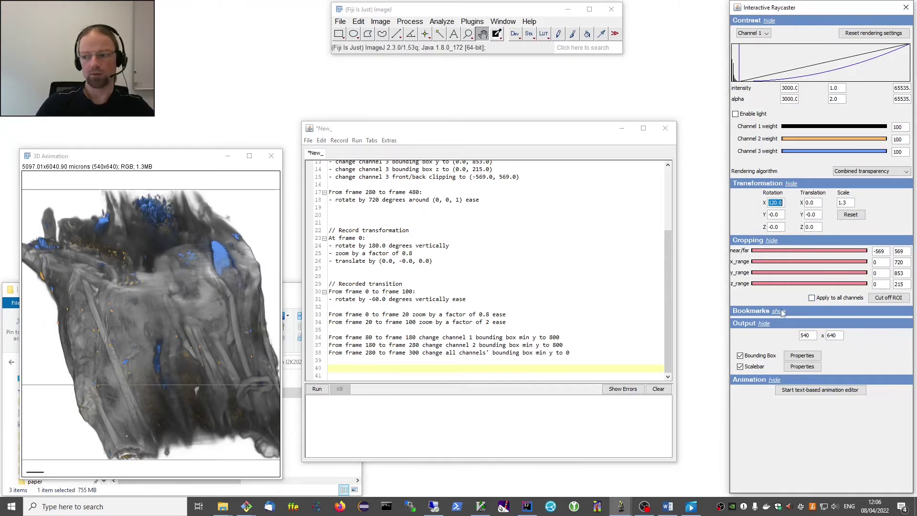
left_click(778, 312)
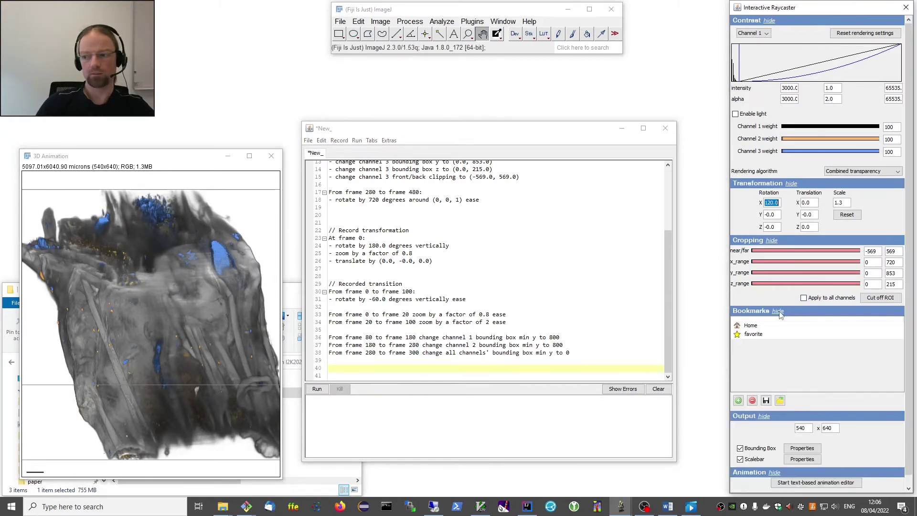
left_click(754, 334)
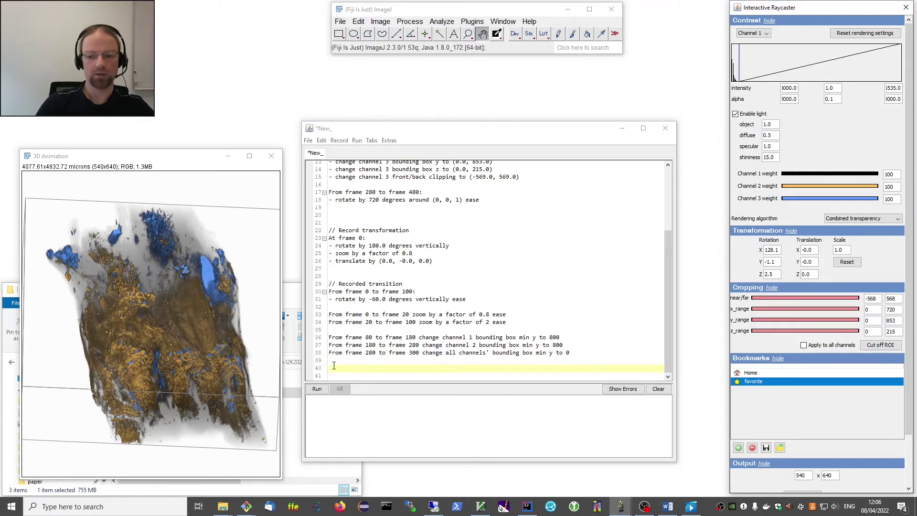
Record the contrast at frame 380 and delete the channel 2 and 3 lines.
left_click(358, 366)
left_click(339, 140)
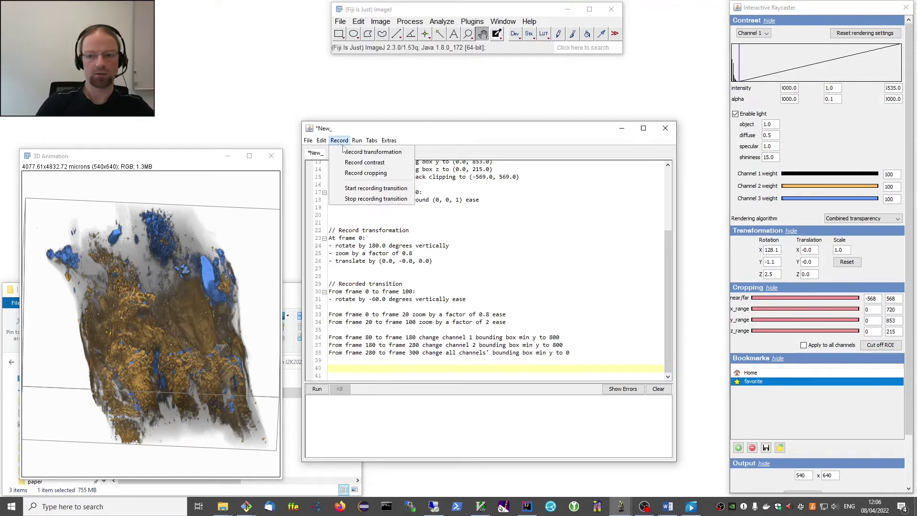
left_click(365, 163)
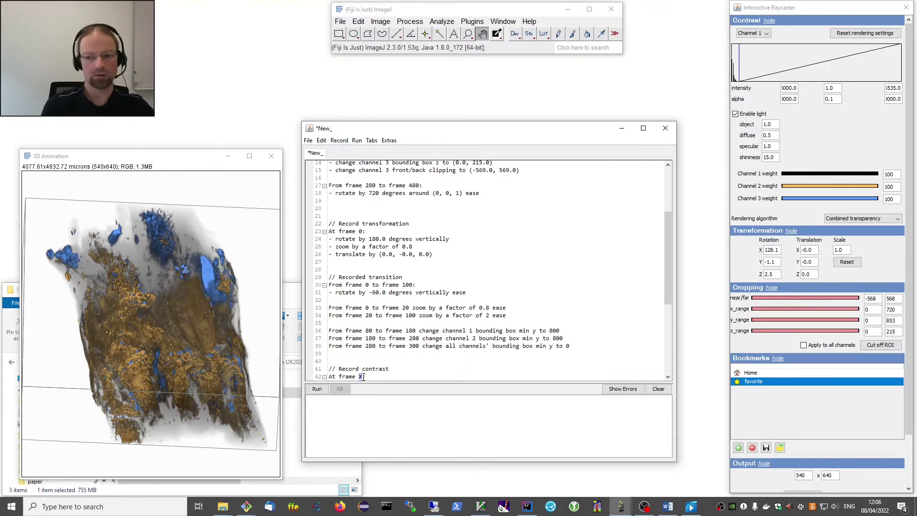
type("380")
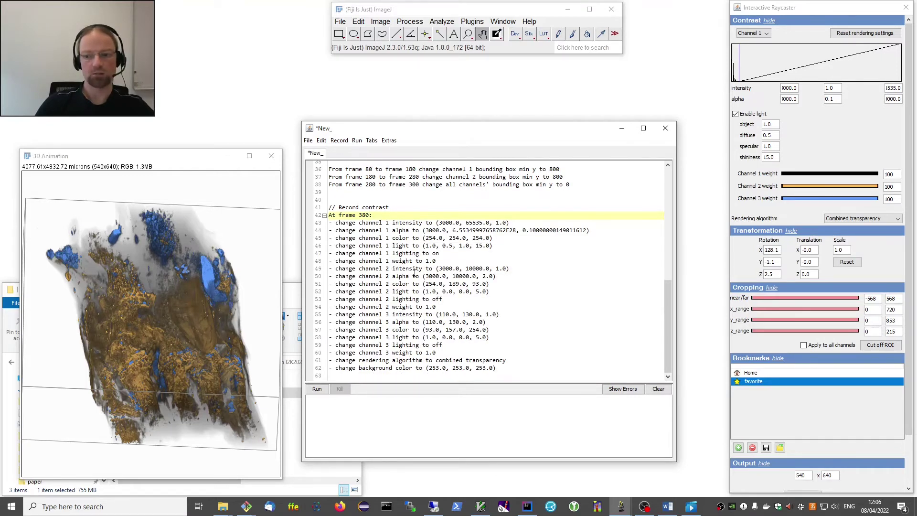
left_click_drag(360, 268, 545, 366)
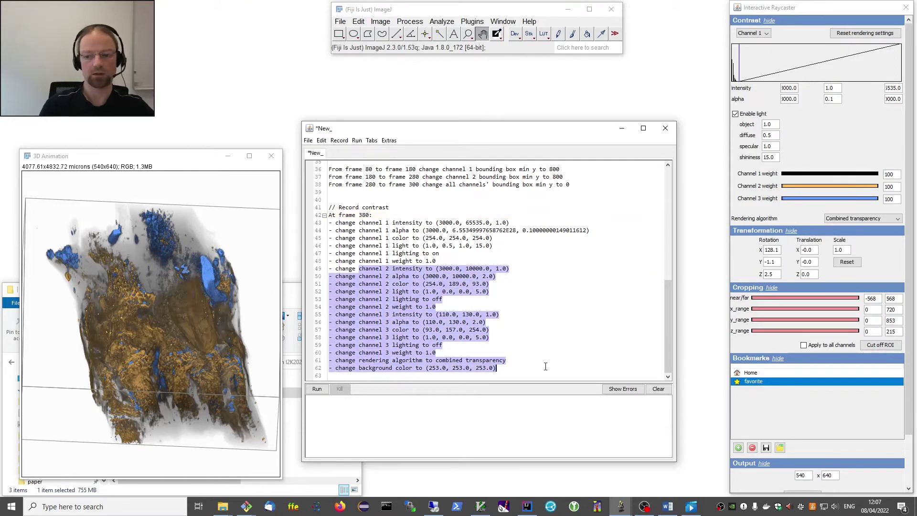
key("Delete")
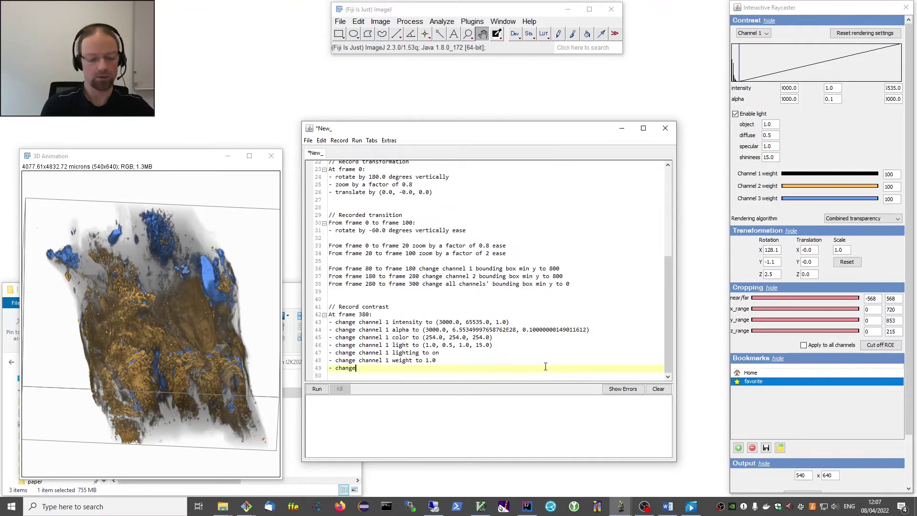
key("ctrl+d")
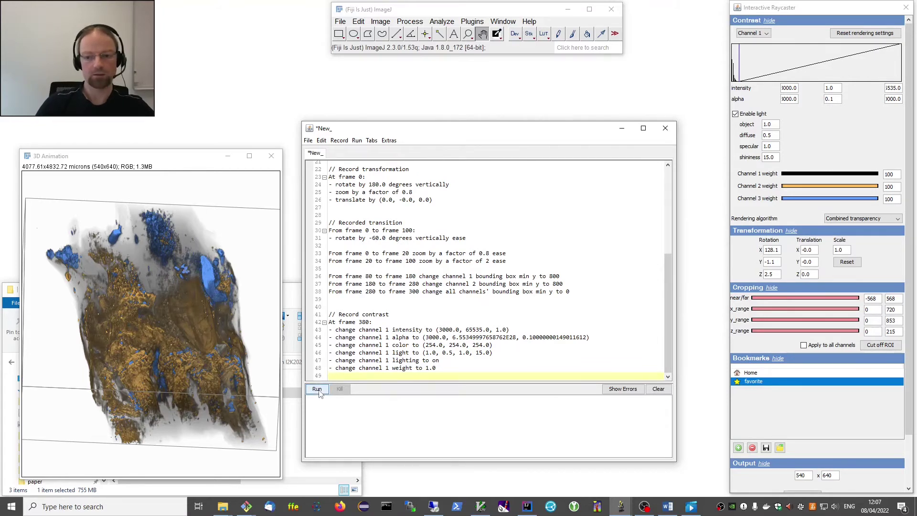
Test-render the script, stop it with Kill, and close the rendered animation window.
left_click(318, 389)
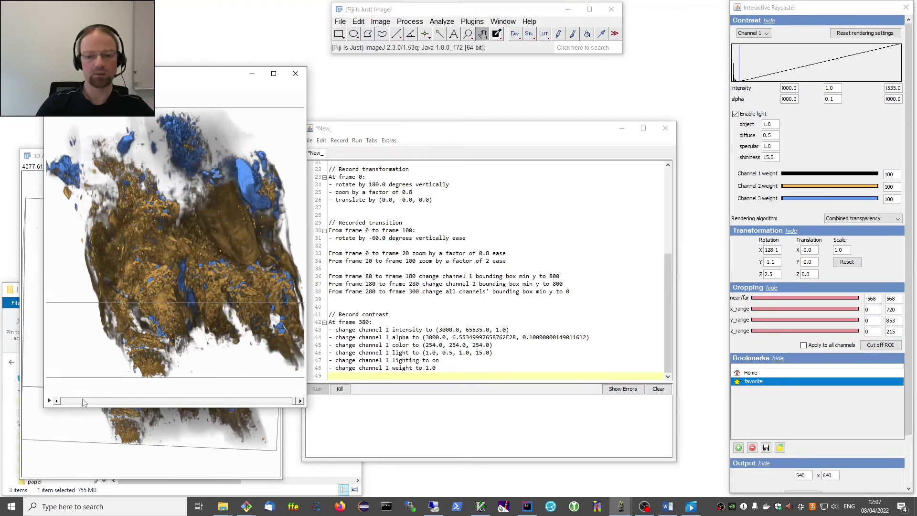
left_click(340, 390)
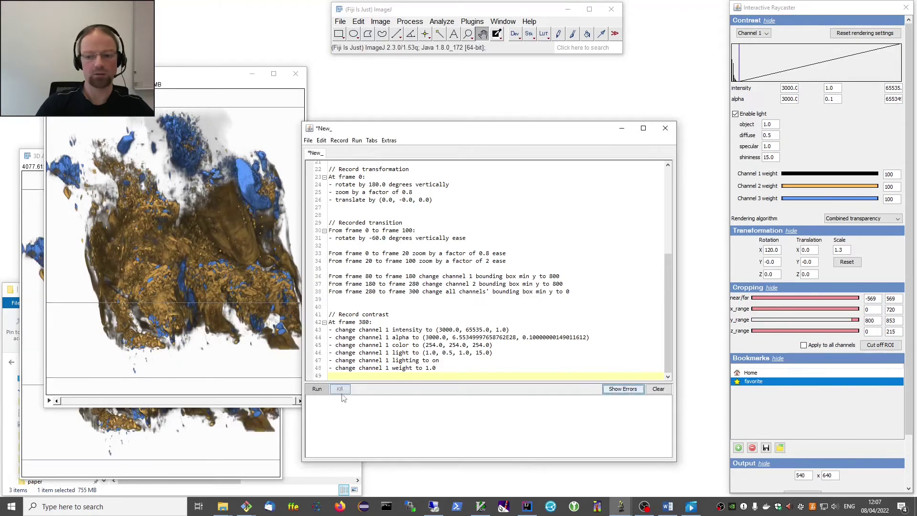
left_click(296, 76)
left_click(296, 75)
scroll(381, 200, "up", 7)
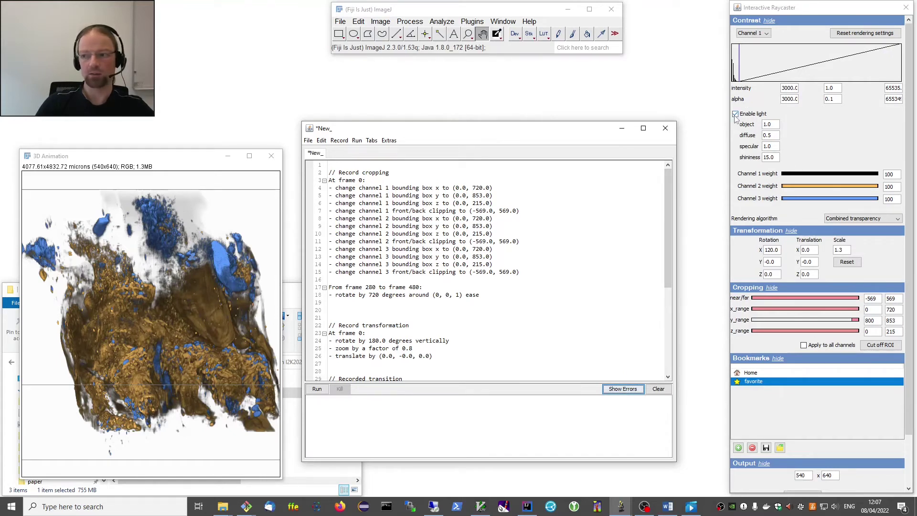
Turn off lighting, reset rendering, choose Combined transparency, and drag y_range to 0.
left_click(736, 114)
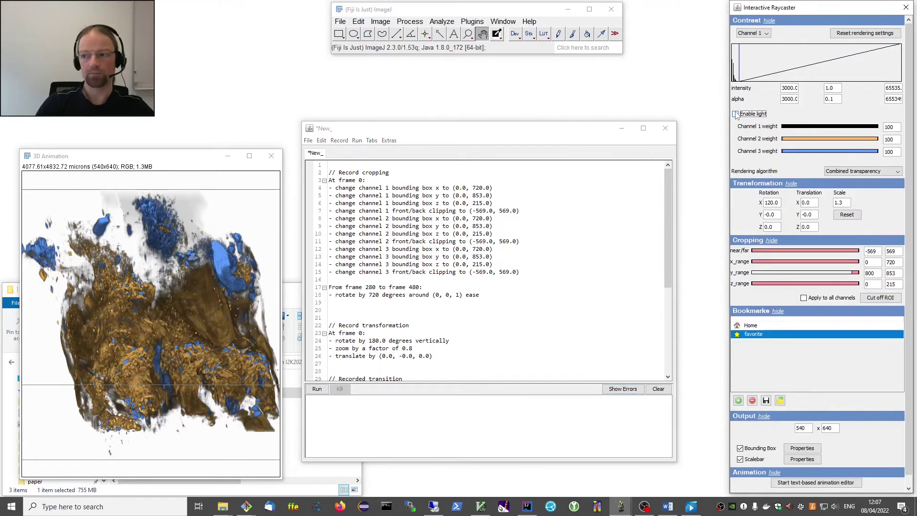
left_click(867, 34)
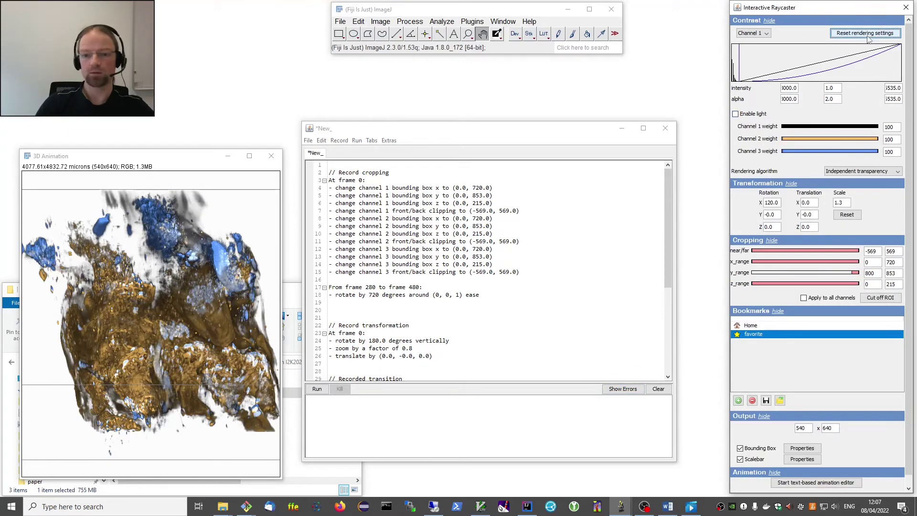
left_click(860, 171)
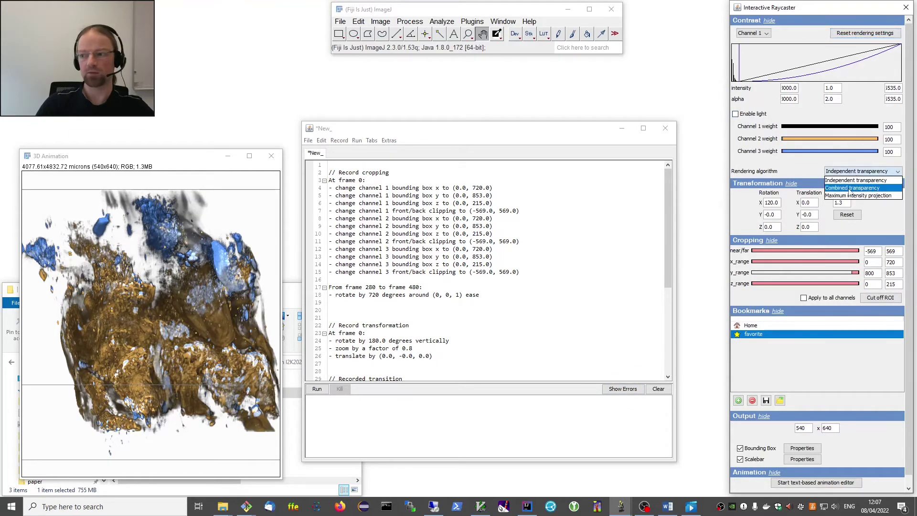
left_click(851, 189)
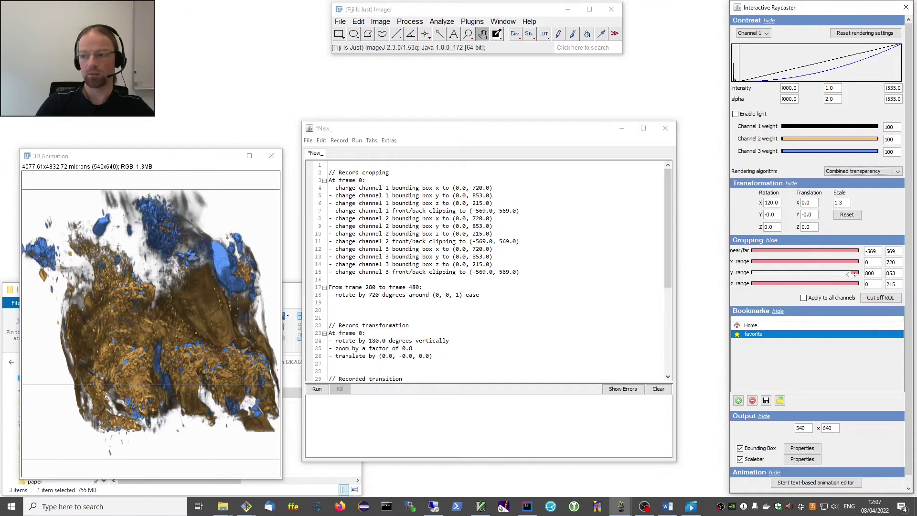
left_click_drag(853, 279, 753, 280)
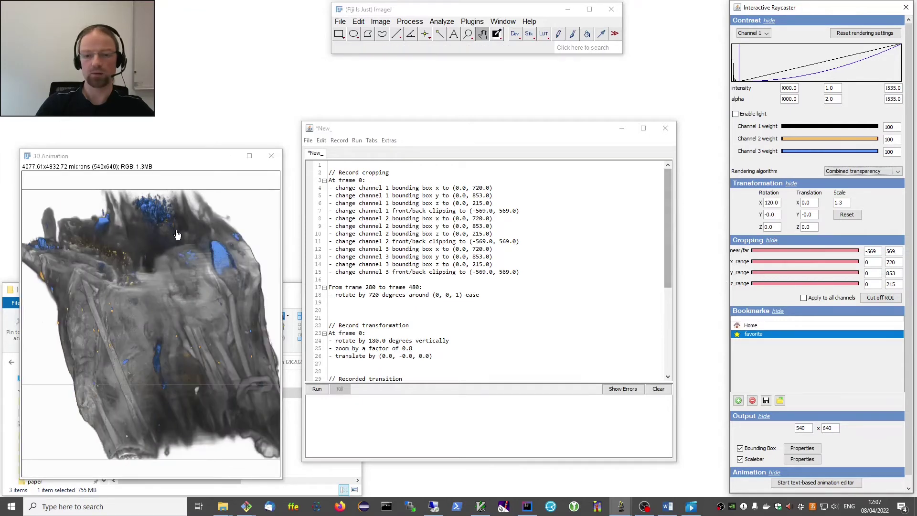
Record these contrast settings at frame 0 at the top of the script.
left_click(349, 169)
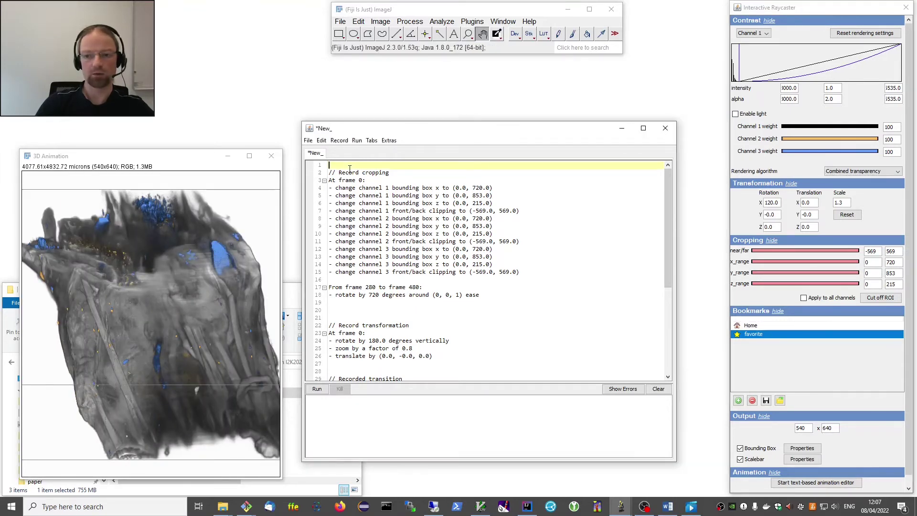
left_click(340, 140)
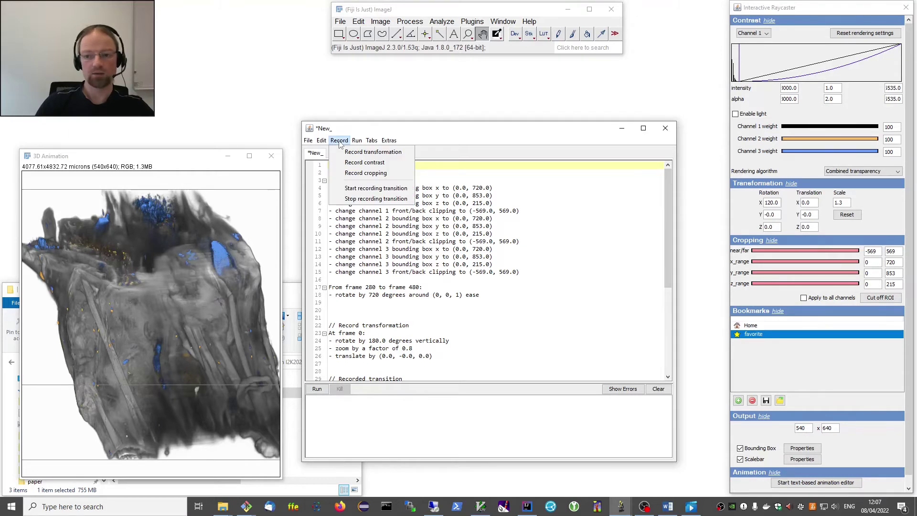
left_click(374, 163)
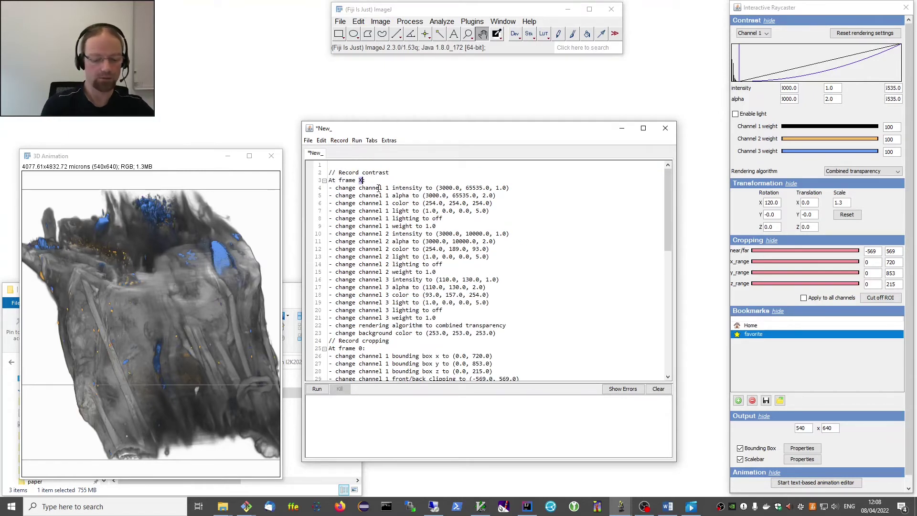
type("0")
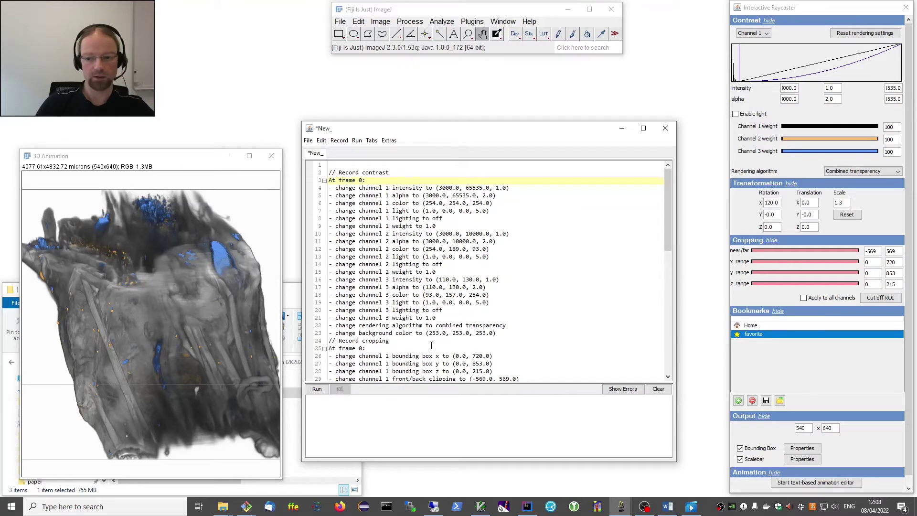
left_click(510, 333)
key("Return")
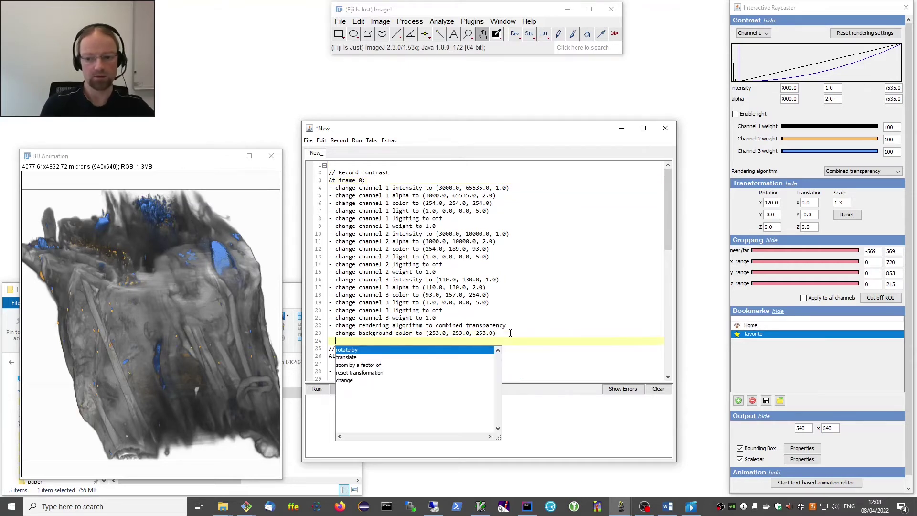
key("Escape")
Fold the frame 0 contrast and cropping blocks and run the animation again.
scroll(444, 257, "down", 6)
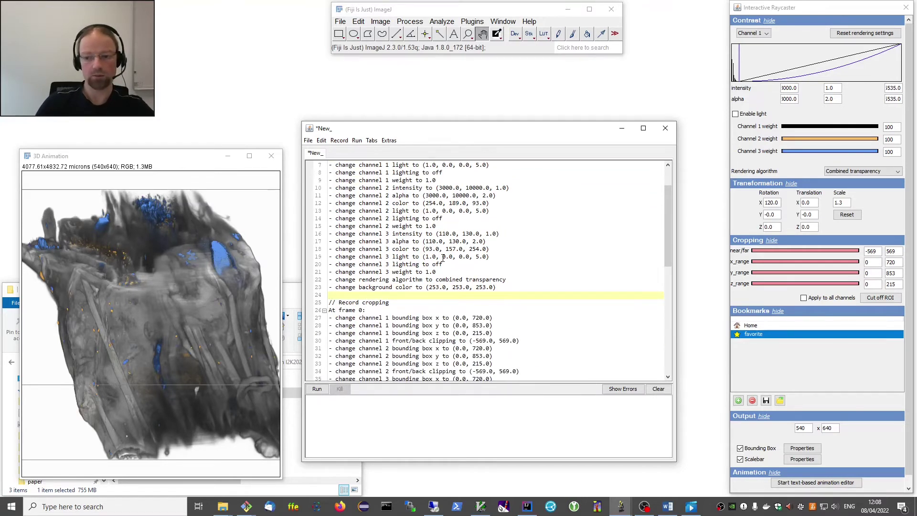
scroll(444, 257, "down", 3)
scroll(323, 185, "up", 9)
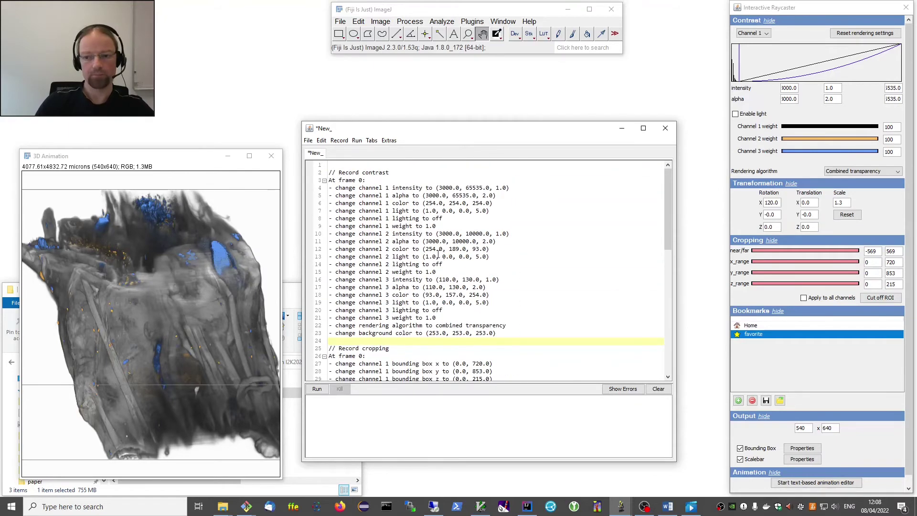
left_click(324, 181)
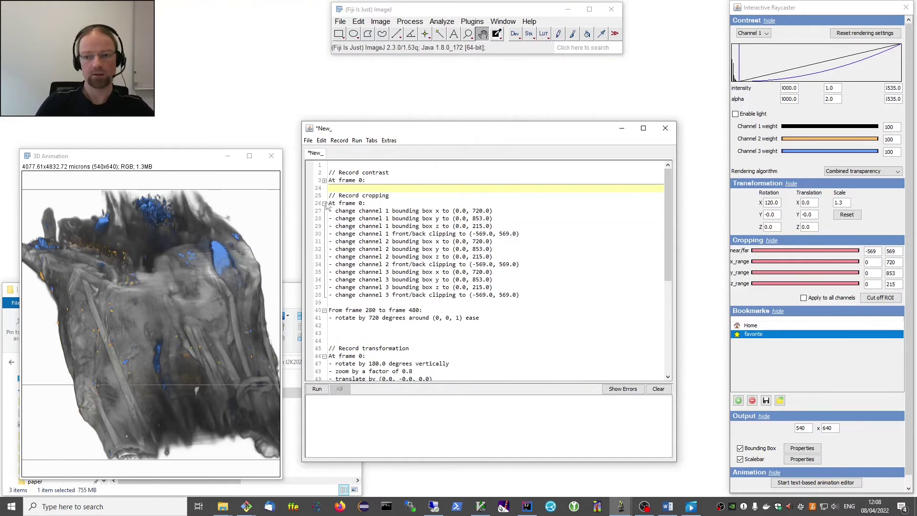
left_click(324, 203)
scroll(391, 247, "down", 4)
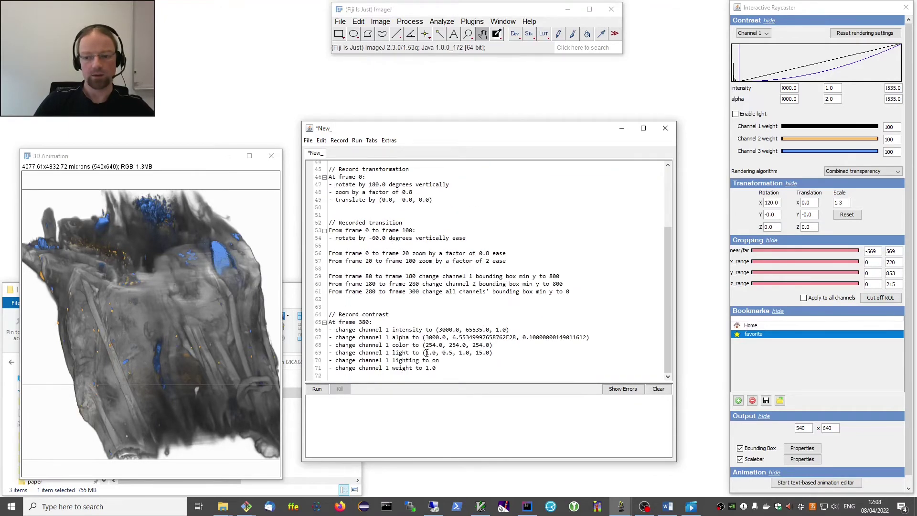
left_click(317, 389)
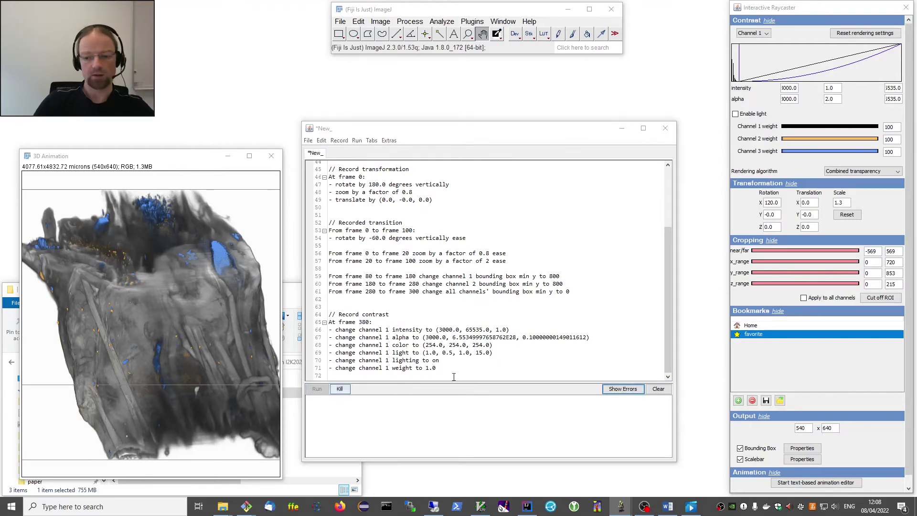
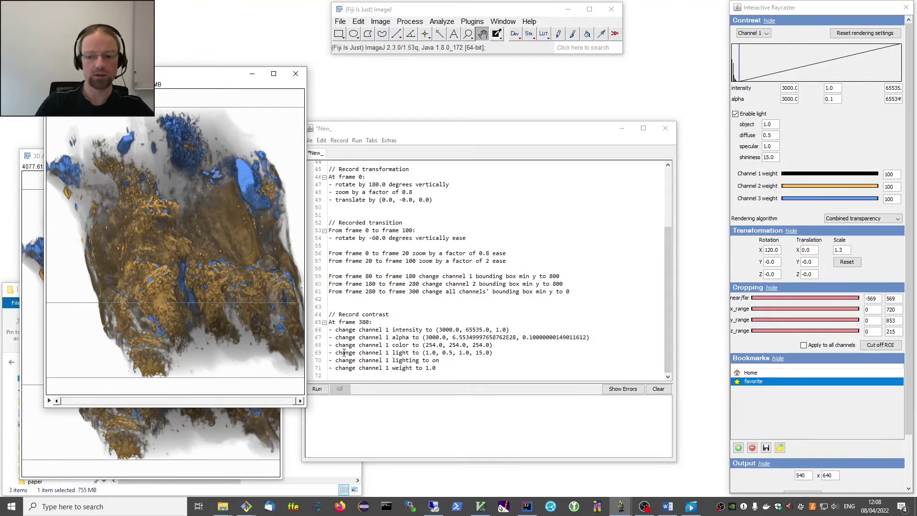
Add a new line at the end of the script and start recording a transition.
left_click(359, 375)
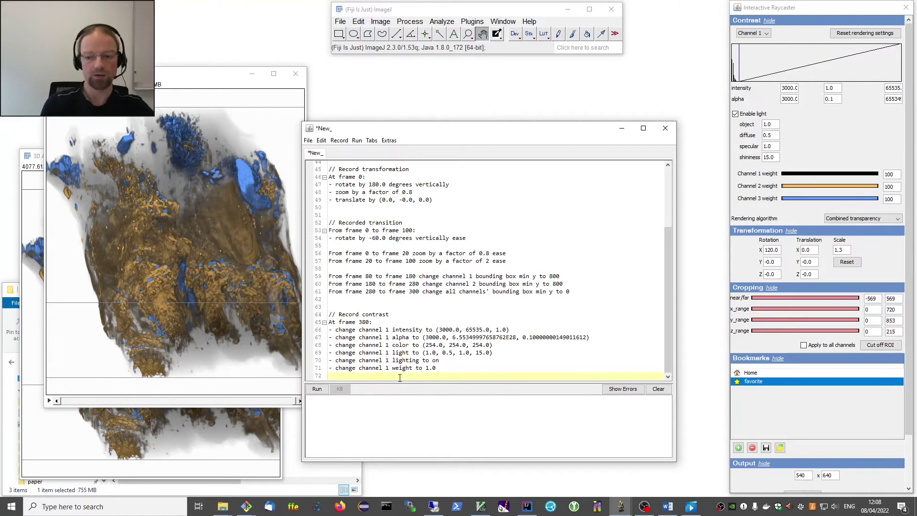
key("Return")
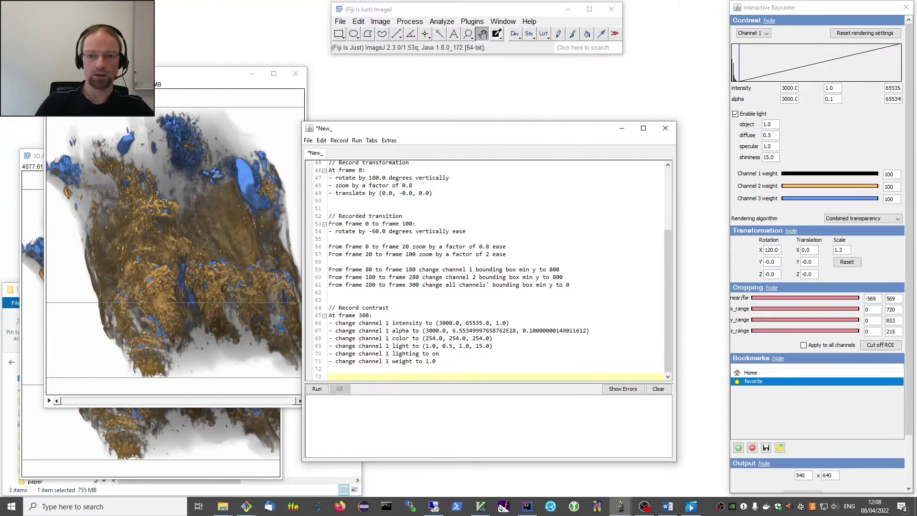
left_click(339, 141)
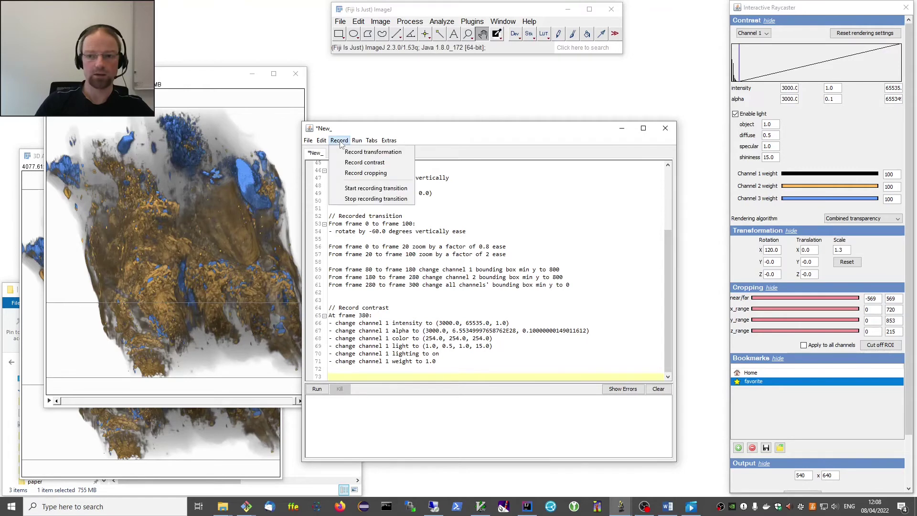
left_click(370, 189)
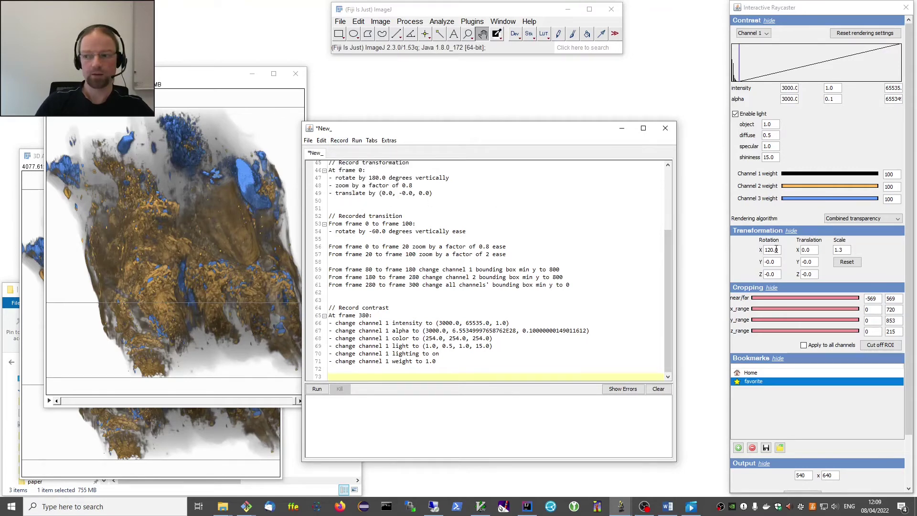
Reset the transformation, then set X rotation to 180 and scale to 0.8.
left_click(848, 262)
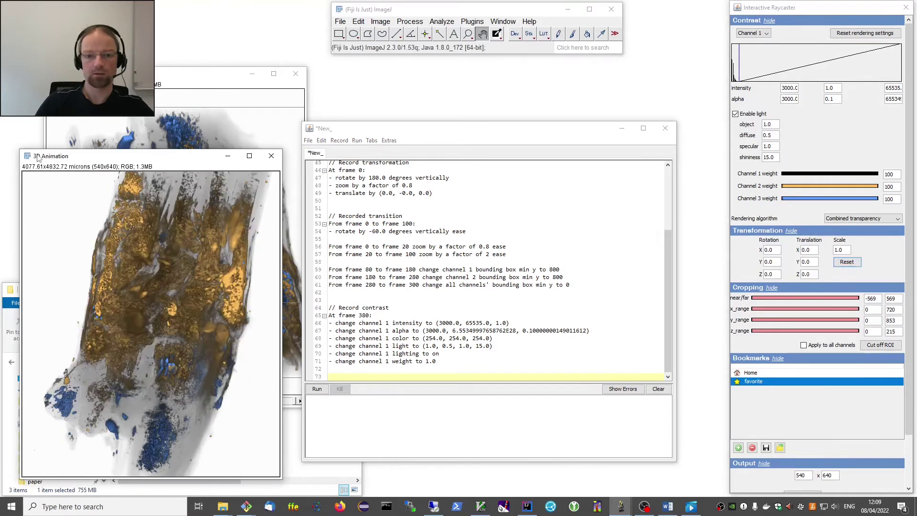
left_click(782, 250)
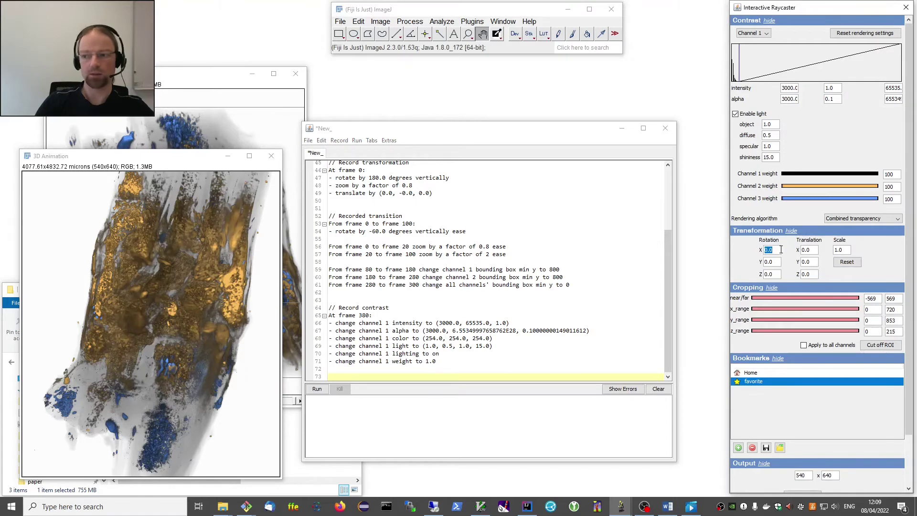
type("180")
key("Tab")
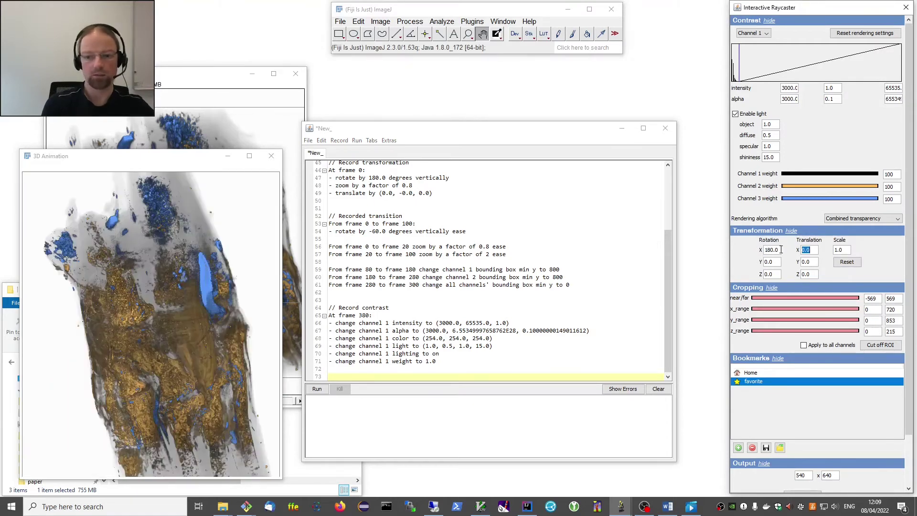
left_click(846, 249)
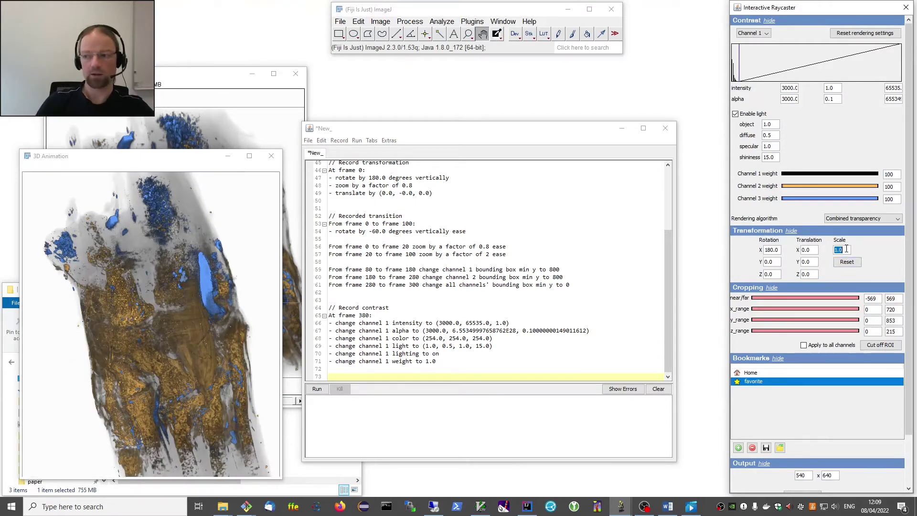
type("0.8")
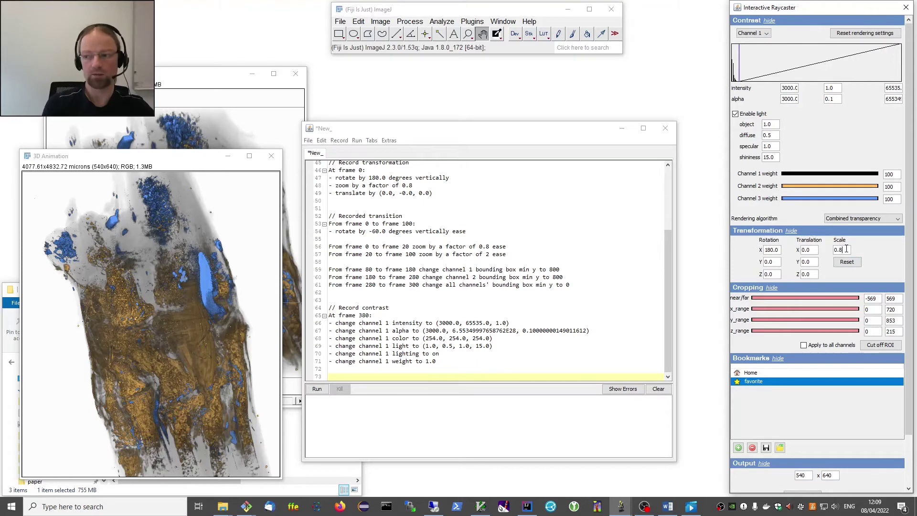
key("Tab")
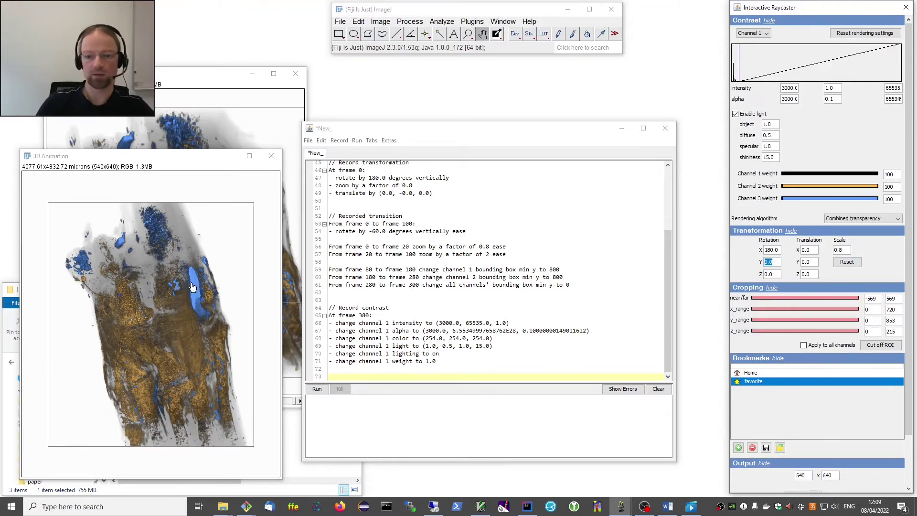
Finish recording and insert the transition from frame 480 to frame 500.
left_click(339, 140)
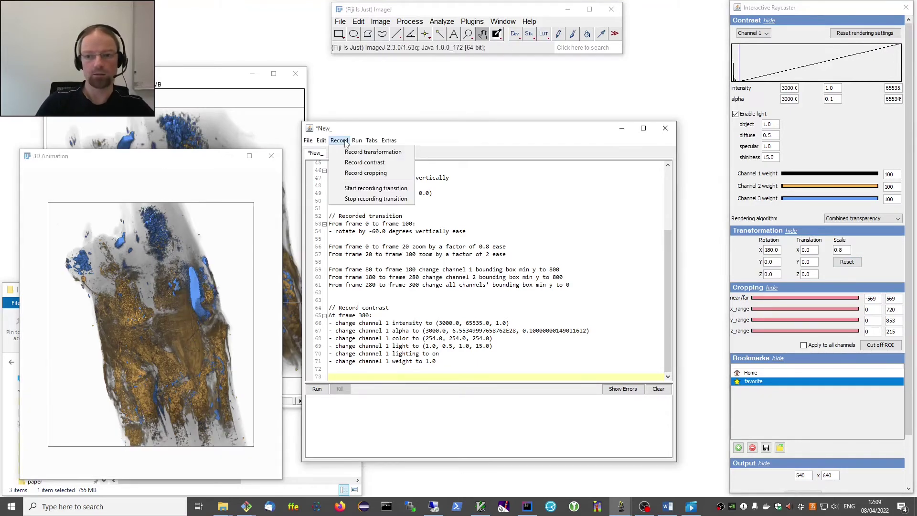
left_click(369, 189)
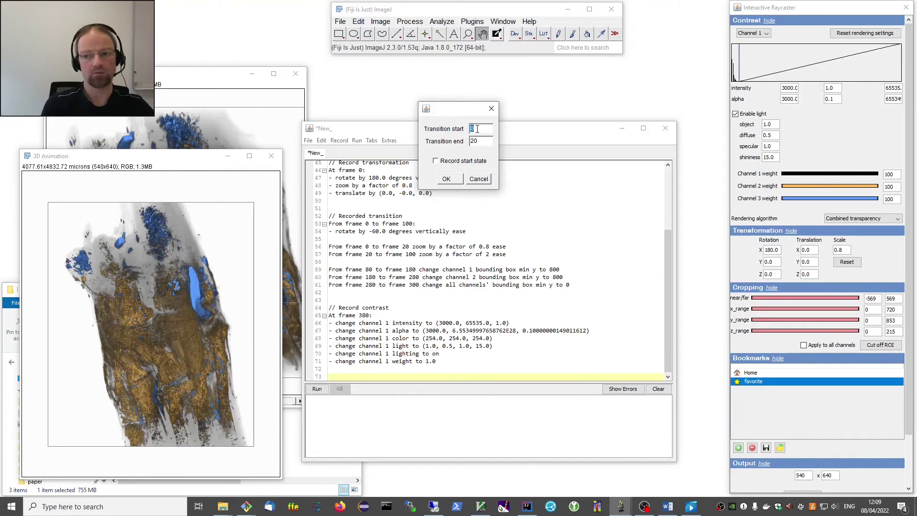
type("480")
key("Tab")
type("500")
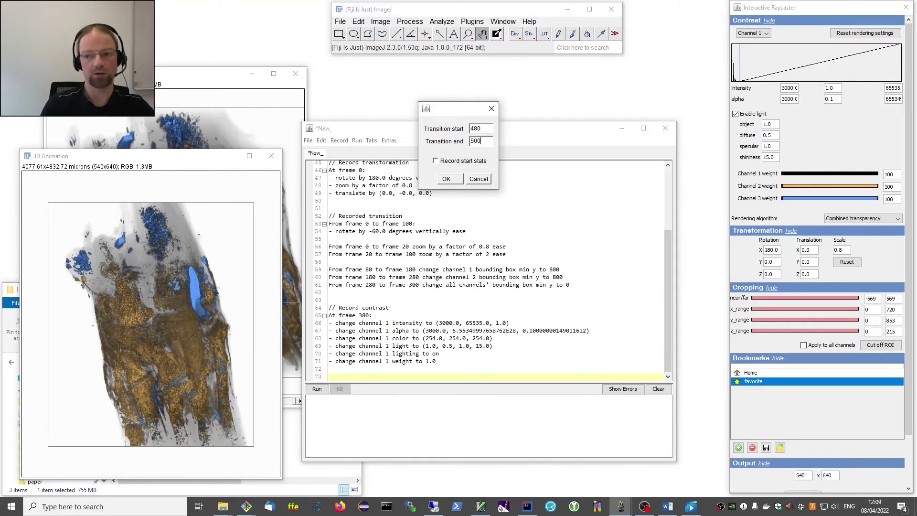
left_click(448, 179)
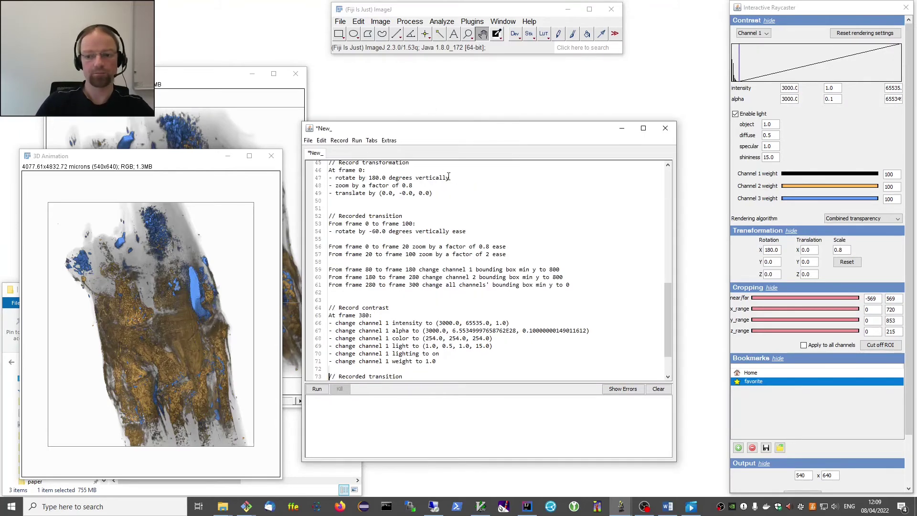
scroll(417, 287, "down", 2)
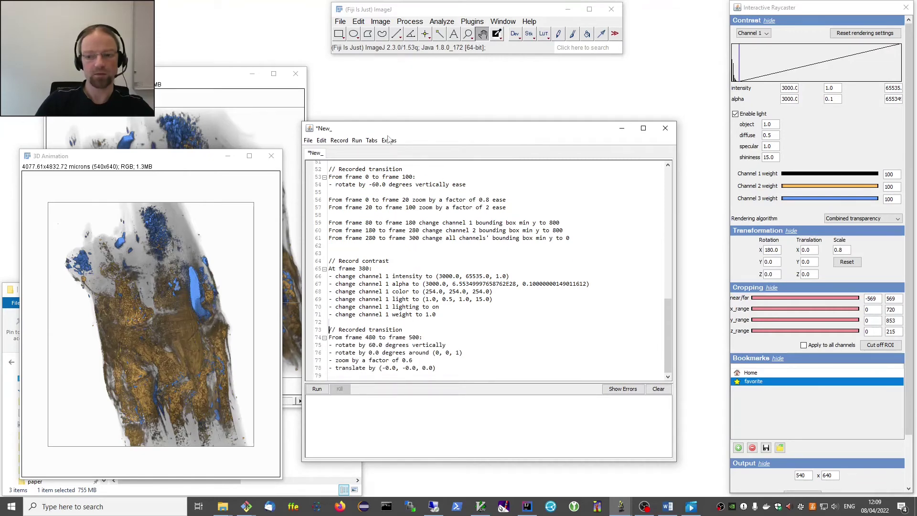
Render the full animation script, then run it again with Ctrl+R.
left_click(317, 389)
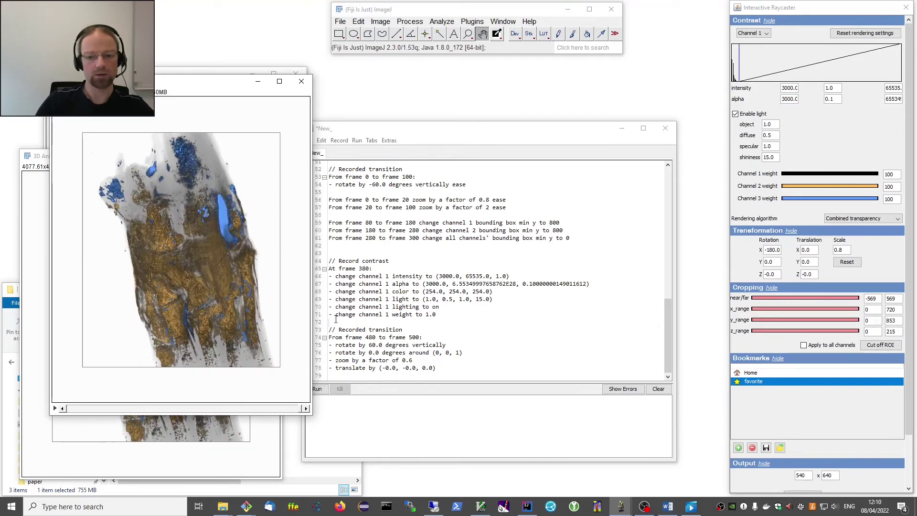
left_click(357, 378)
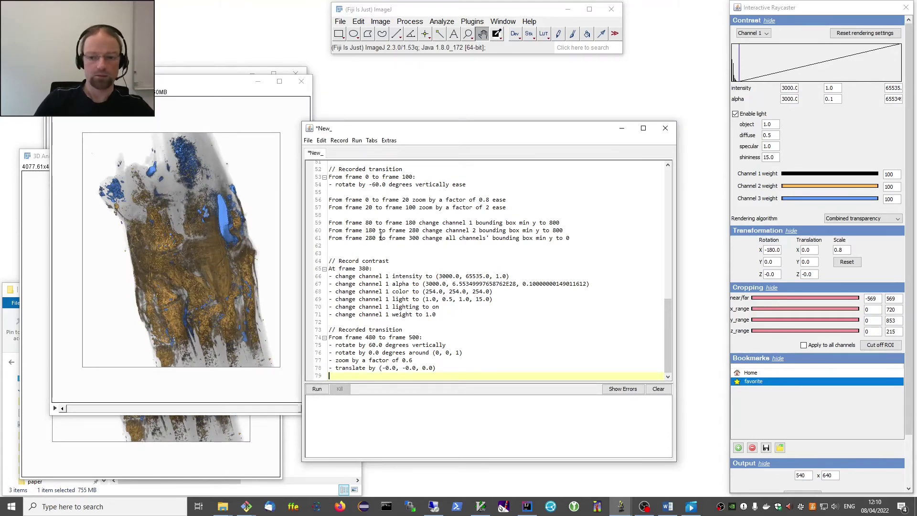
key("ctrl+r")
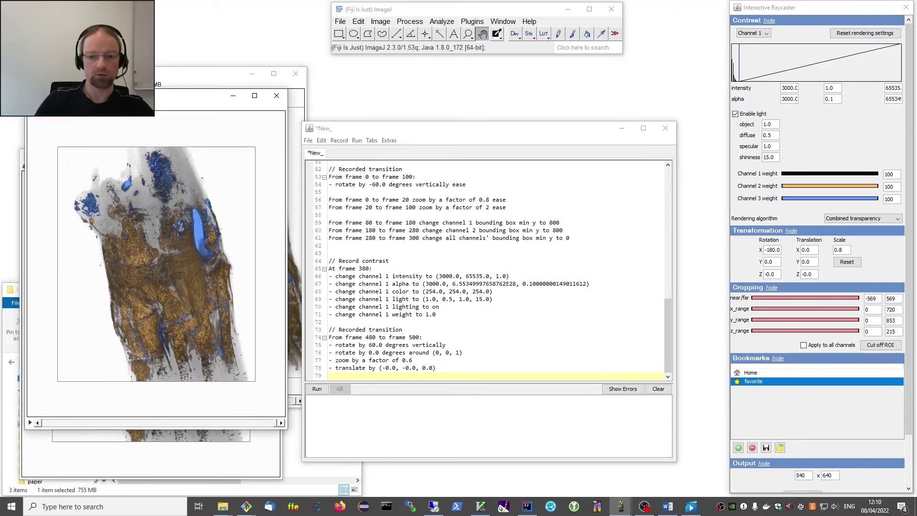
Review the script and select the cropping block on lines 26–38.
scroll(434, 238, "up", 2)
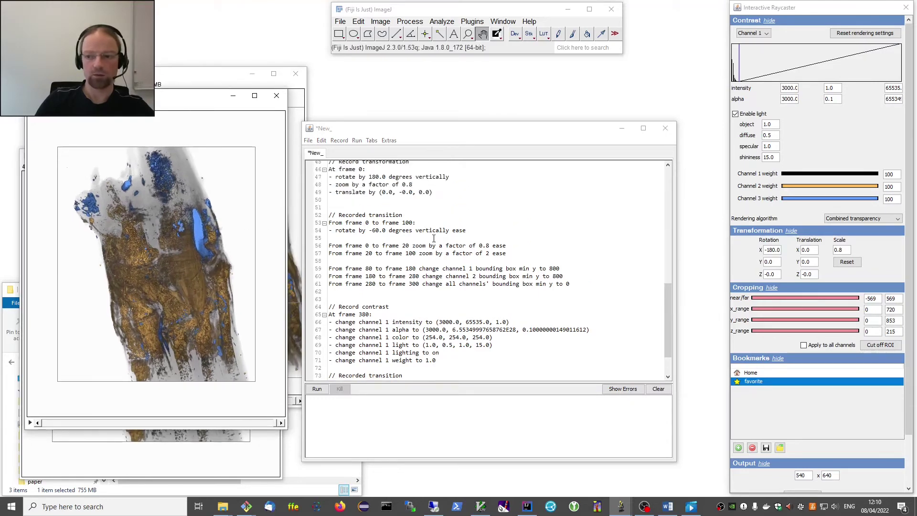
scroll(434, 238, "up", 13)
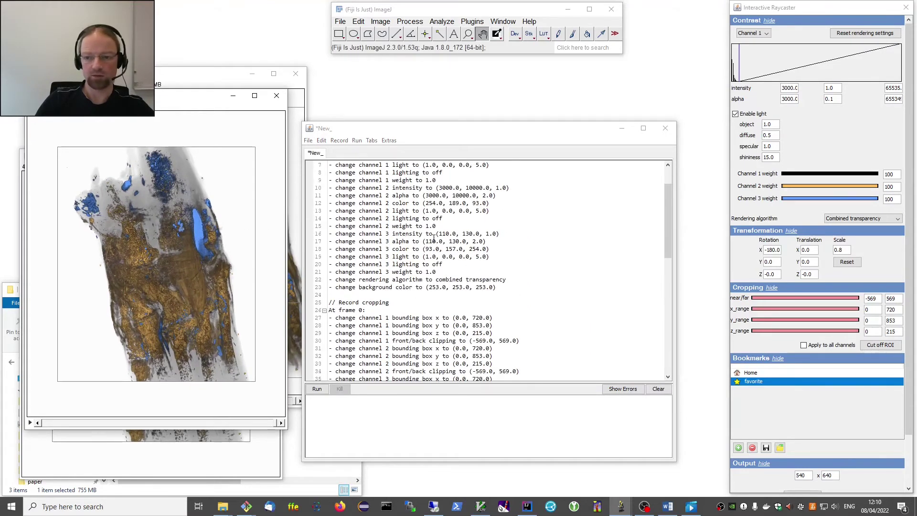
scroll(434, 238, "down", 11)
scroll(434, 238, "up", 5)
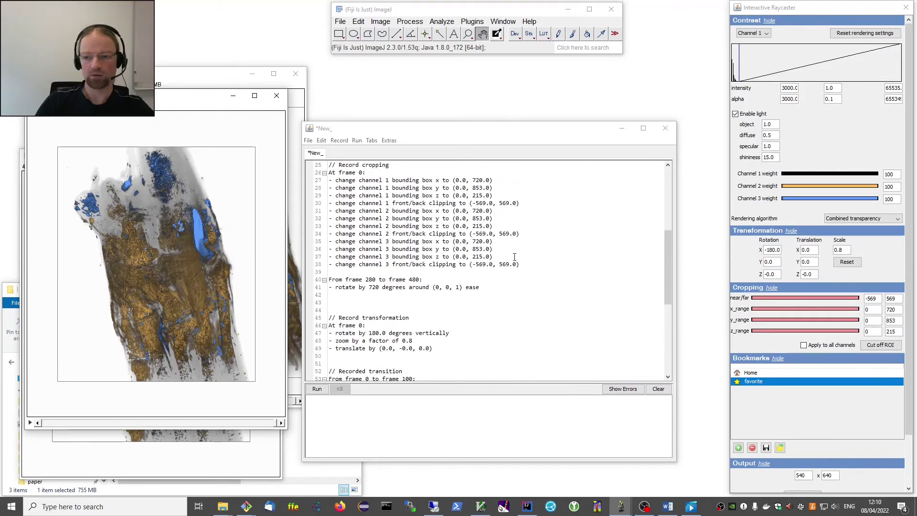
left_click_drag(520, 264, 319, 174)
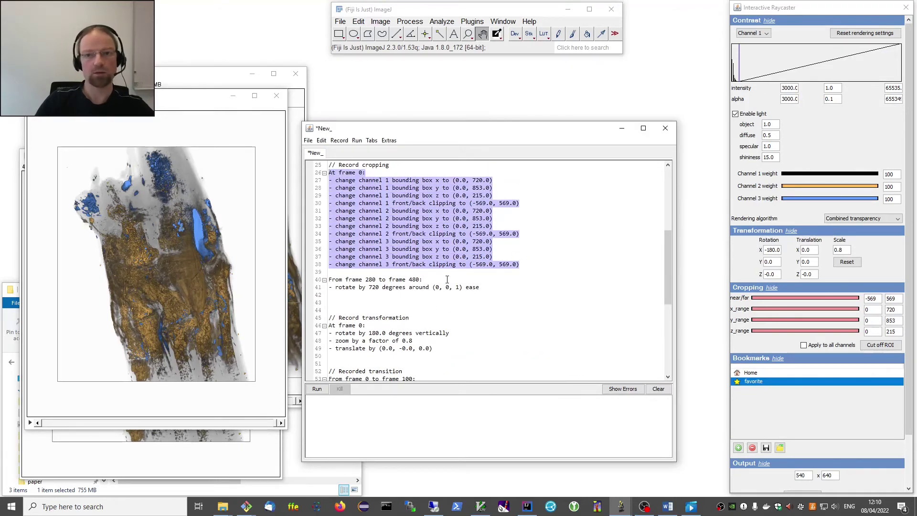
scroll(447, 280, "down", 9)
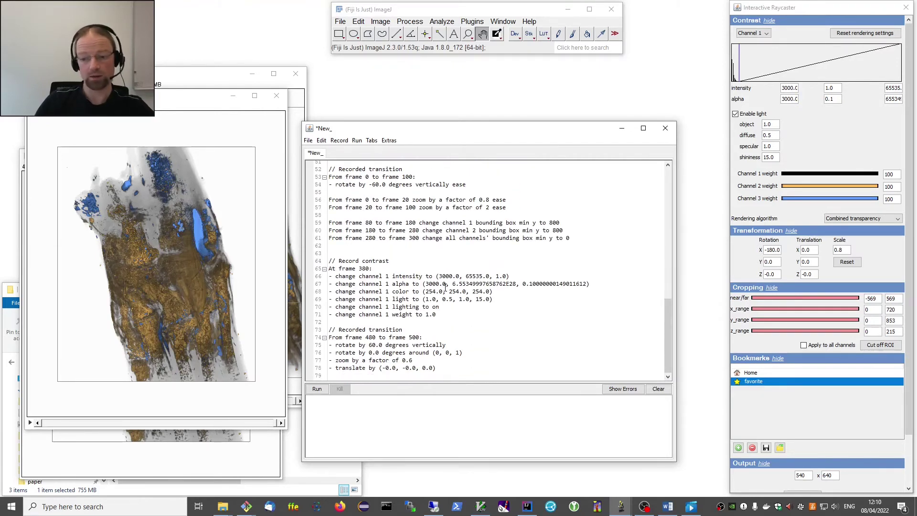
scroll(428, 321, "up", 17)
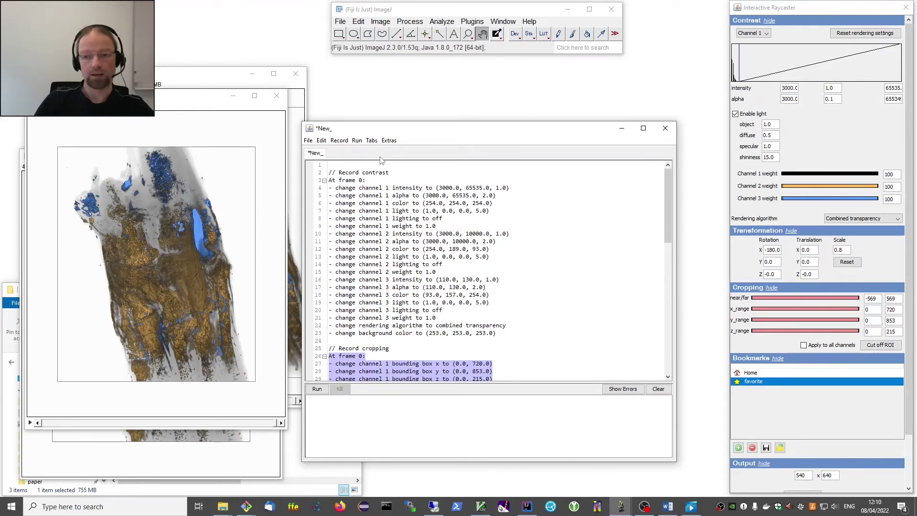
left_click_drag(373, 131, 378, 104)
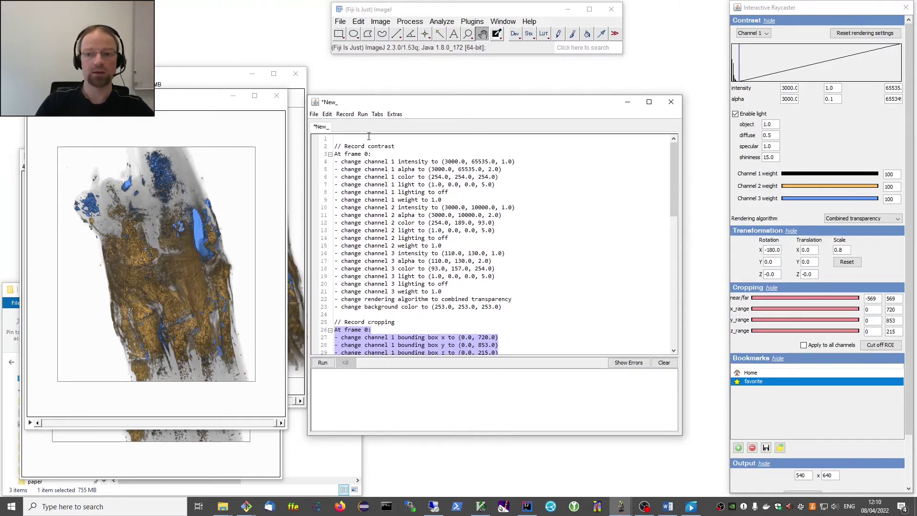
left_click(314, 114)
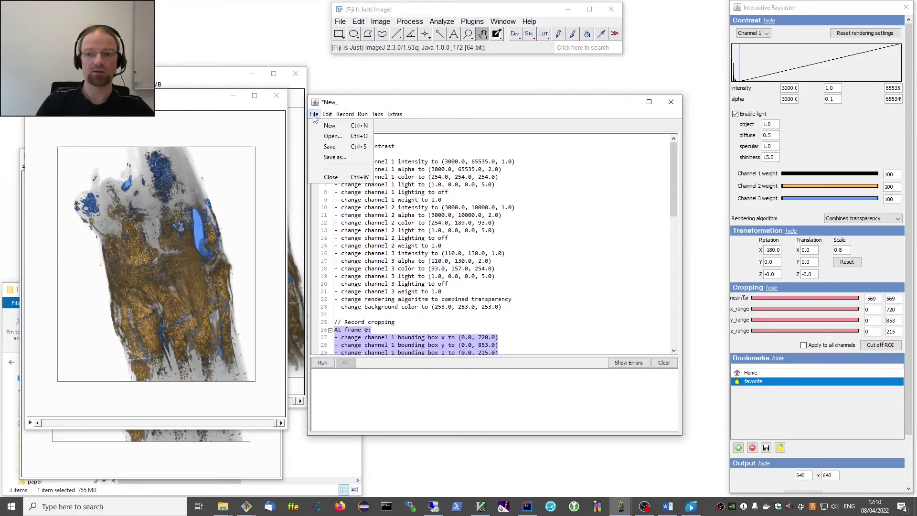
Save the script as bone.animation.txt, replacing the existing file.
left_click(335, 157)
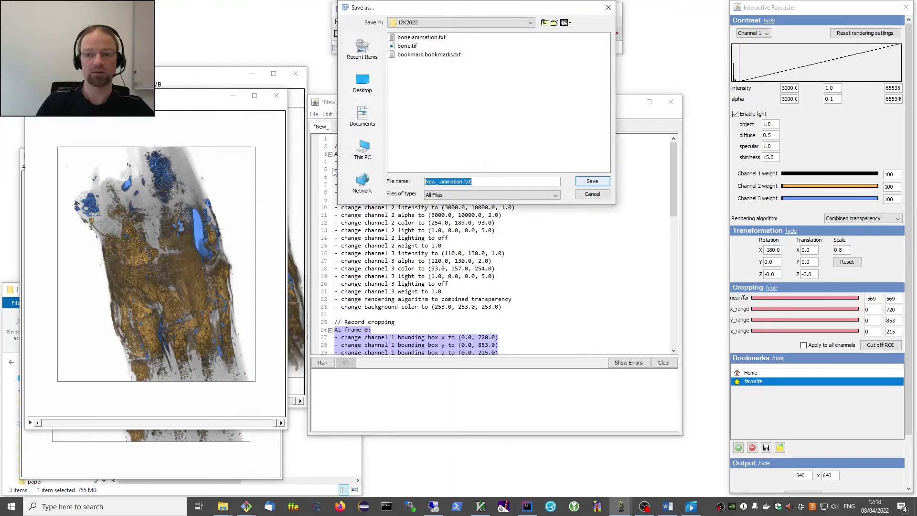
left_click(420, 38)
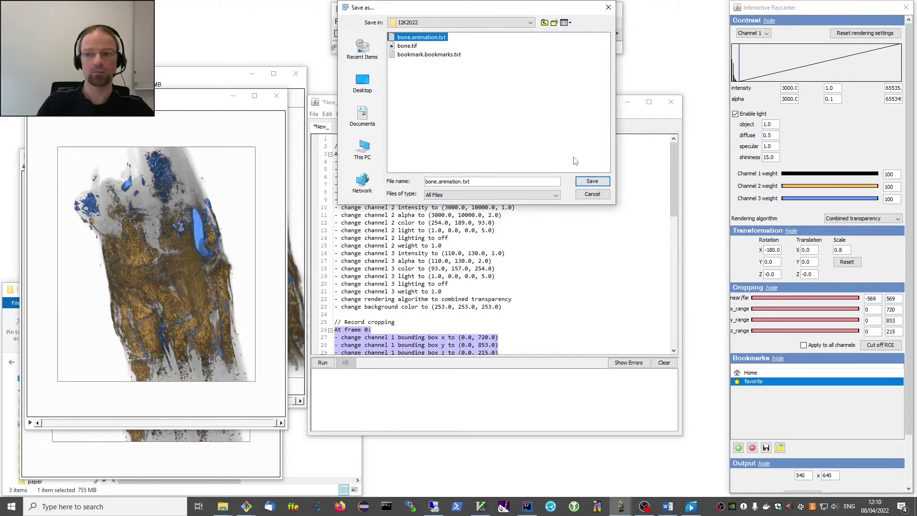
left_click(593, 182)
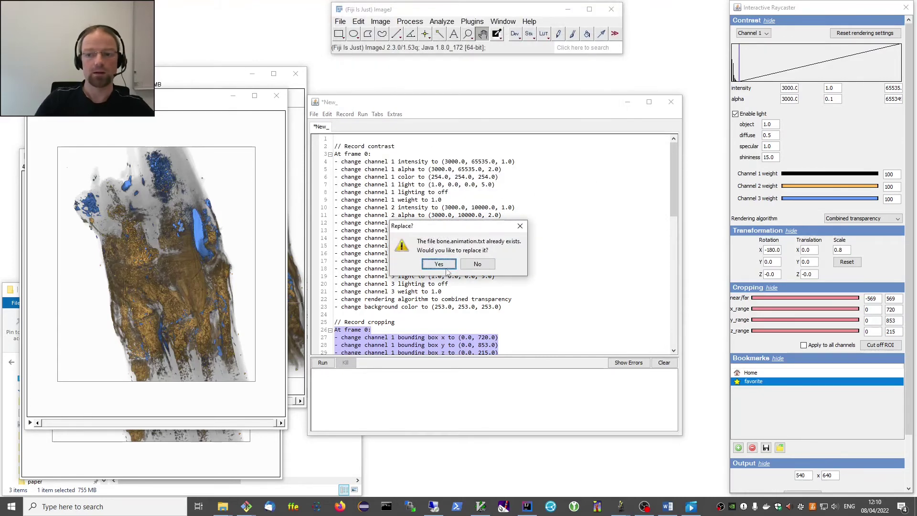
left_click(475, 282)
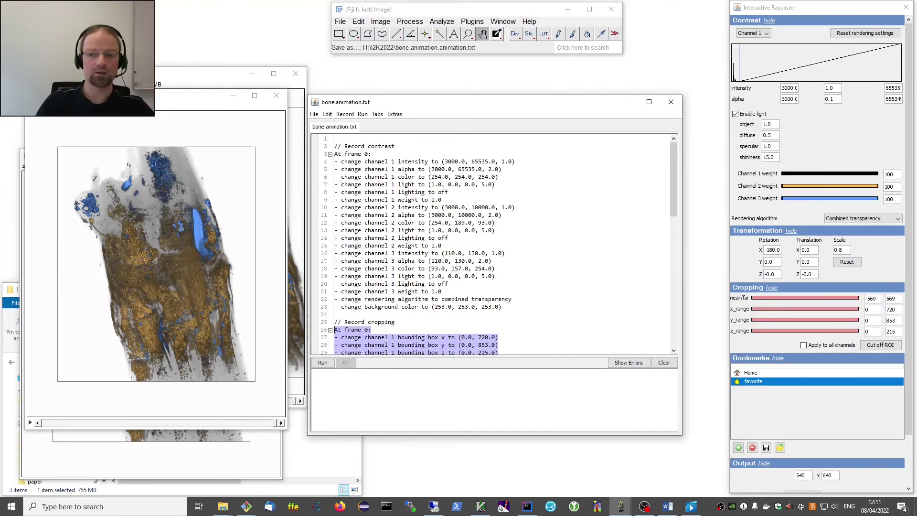
left_click(348, 140)
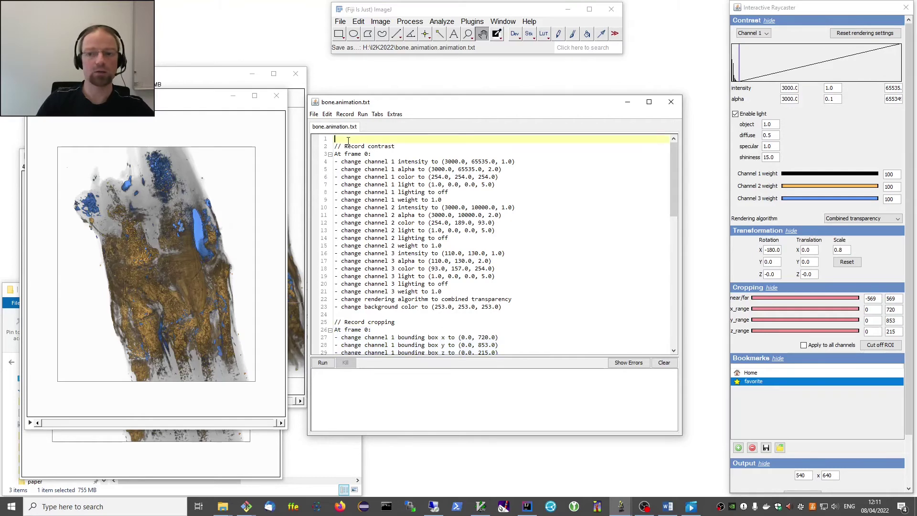
left_click_drag(348, 139, 509, 311)
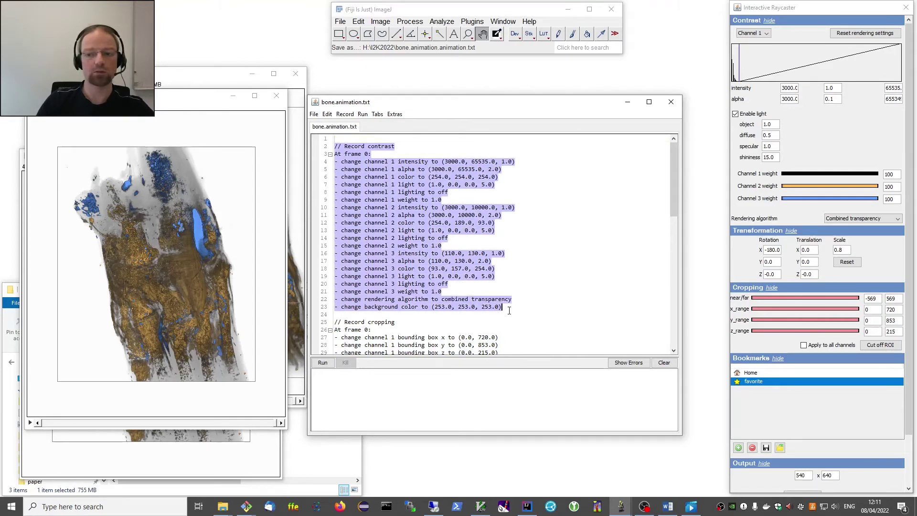
left_click(513, 308)
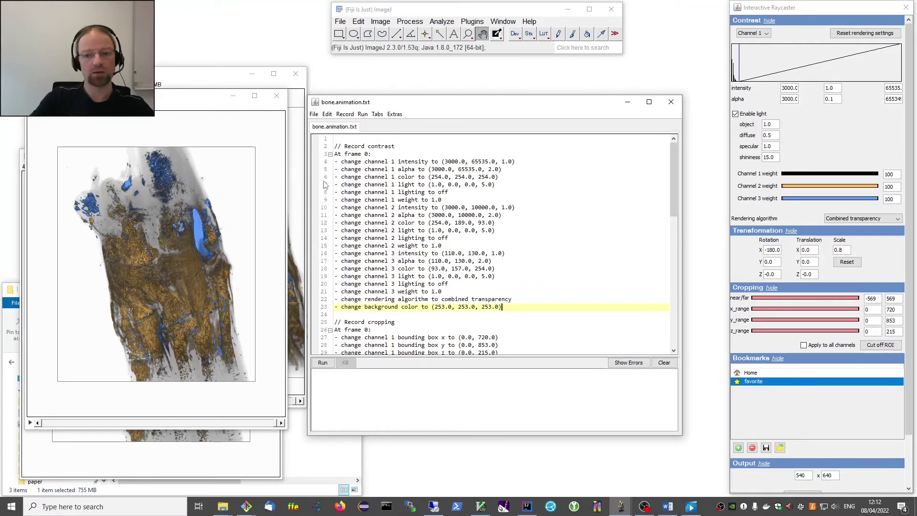
Close the two leftover rendered image windows and look over the Extras tools.
left_click(277, 96)
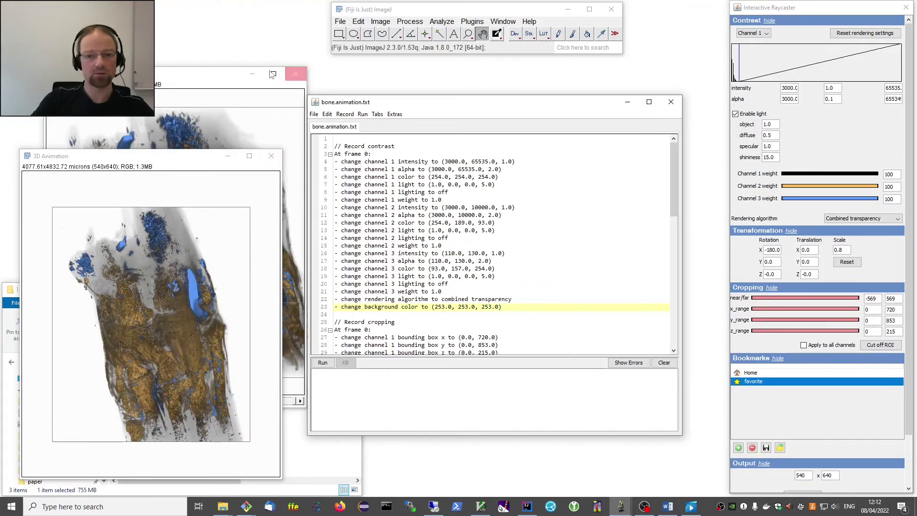
left_click(295, 74)
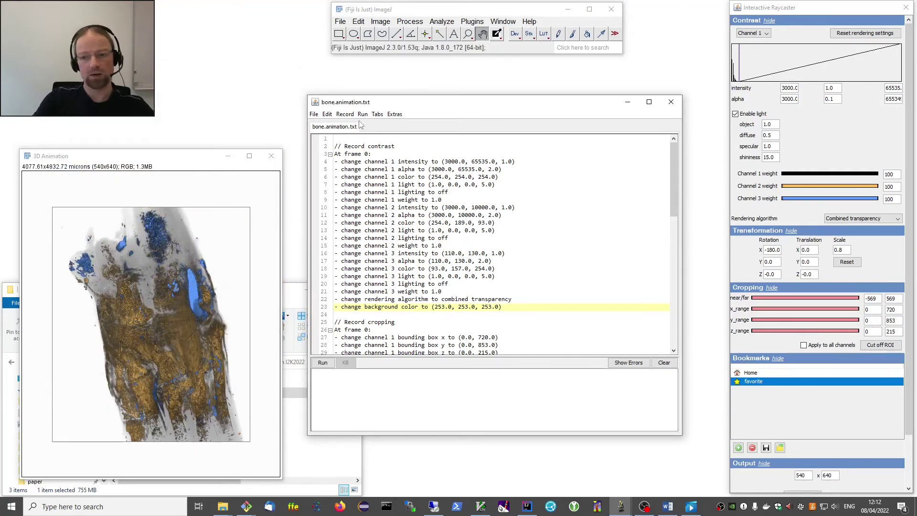
left_click(394, 115)
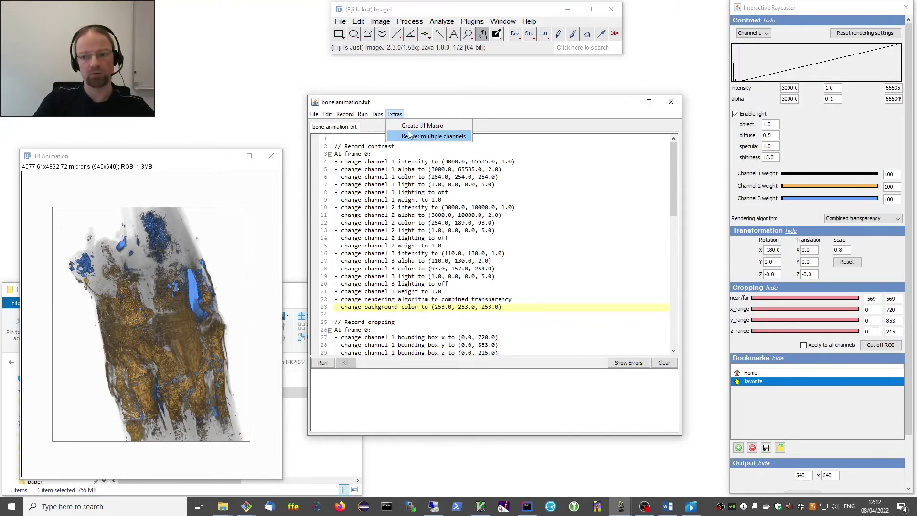
left_click(397, 118)
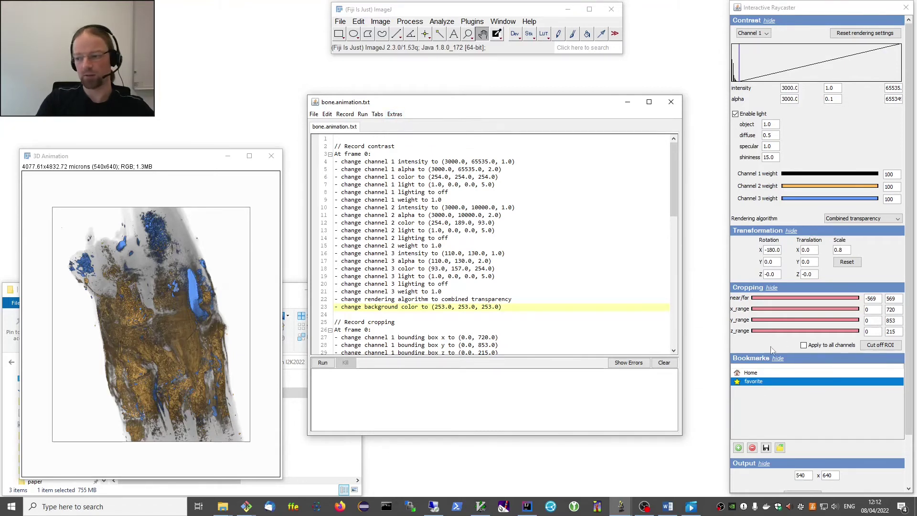
Set the raycaster output width to 270 and height to 320.
left_click(806, 476)
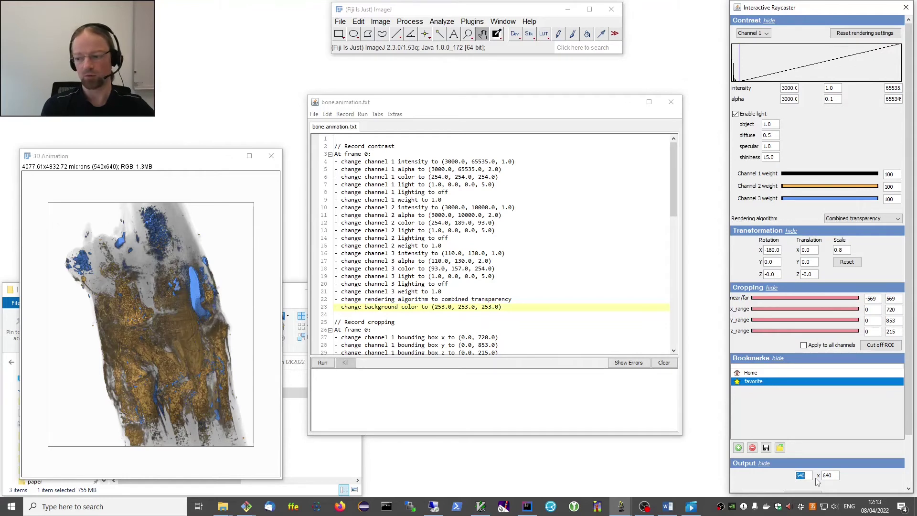
type("270")
key("Tab")
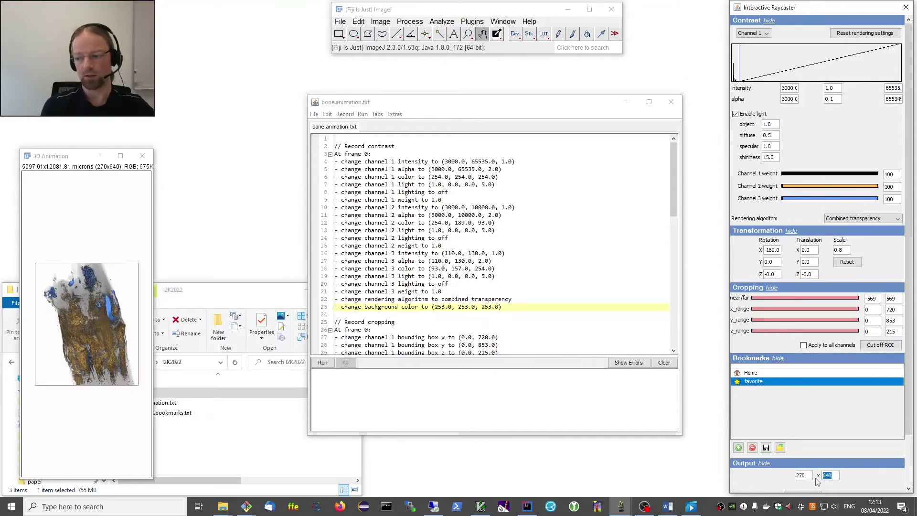
type("320")
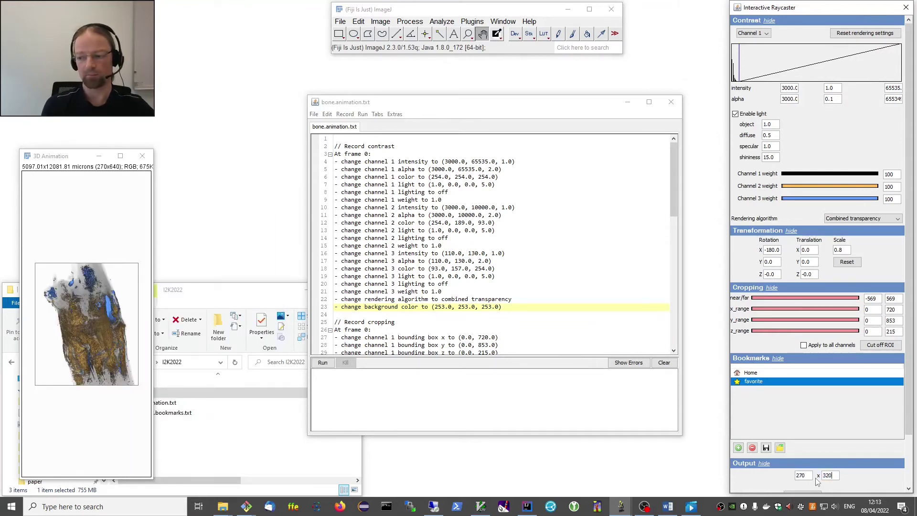
key("Return")
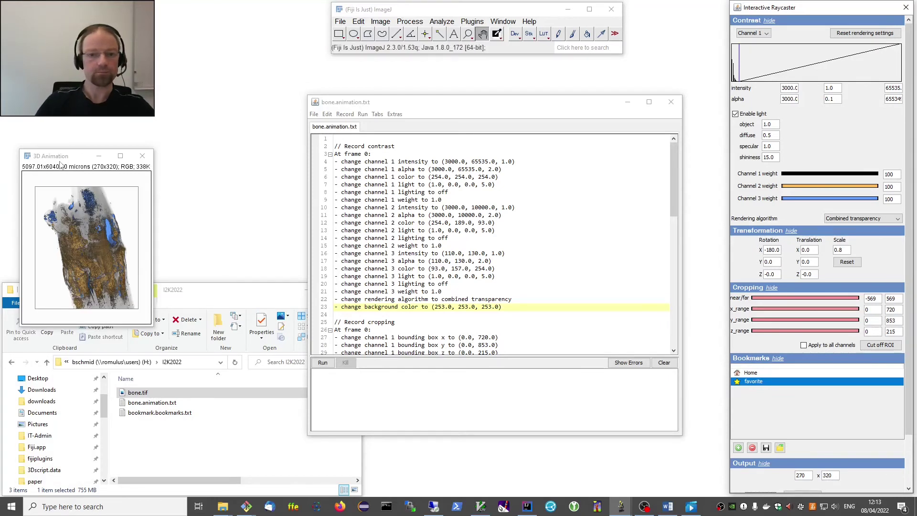
Render 4 montage panels (channels 1, 2, 3 and 1-3) in one row of four.
left_click_drag(61, 164, 104, 92)
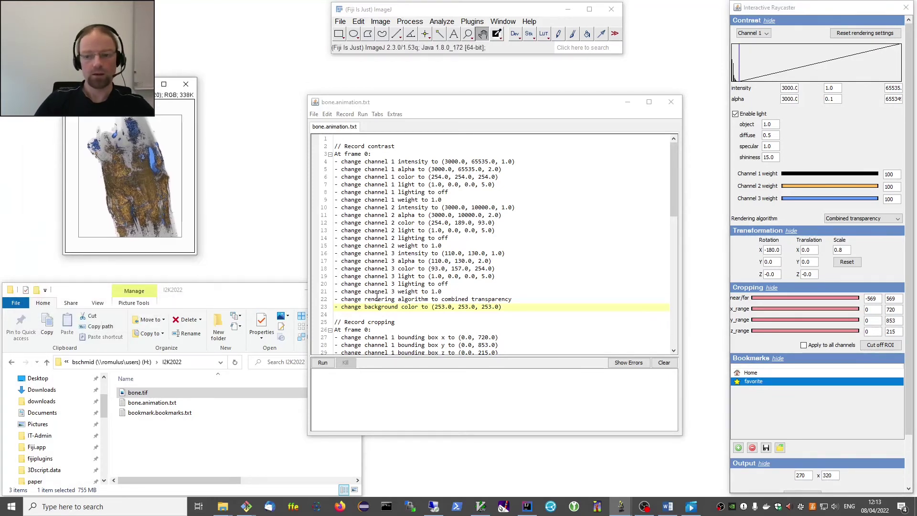
left_click(394, 114)
left_click(431, 137)
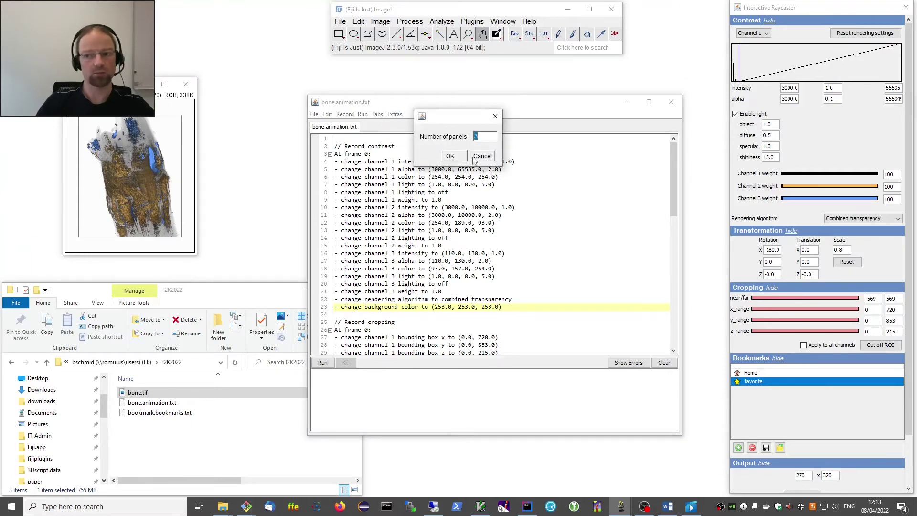
type("4")
left_click(452, 156)
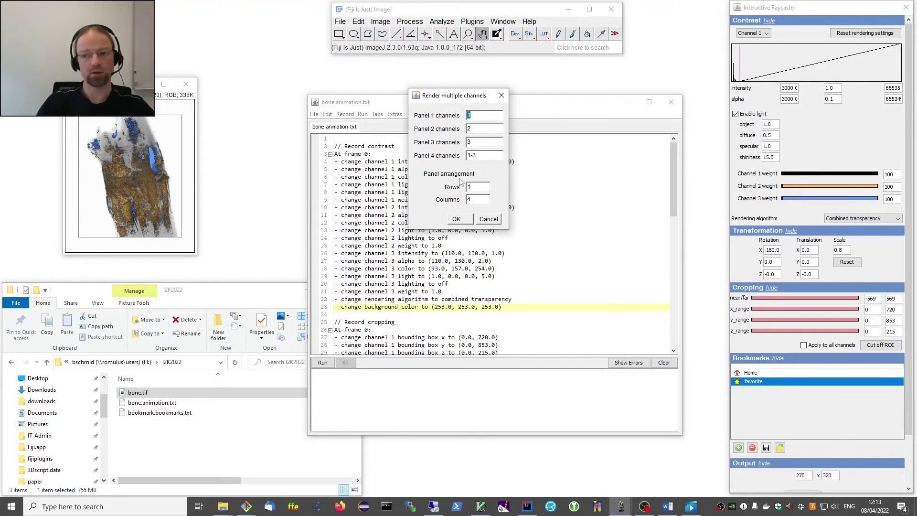
left_click(457, 219)
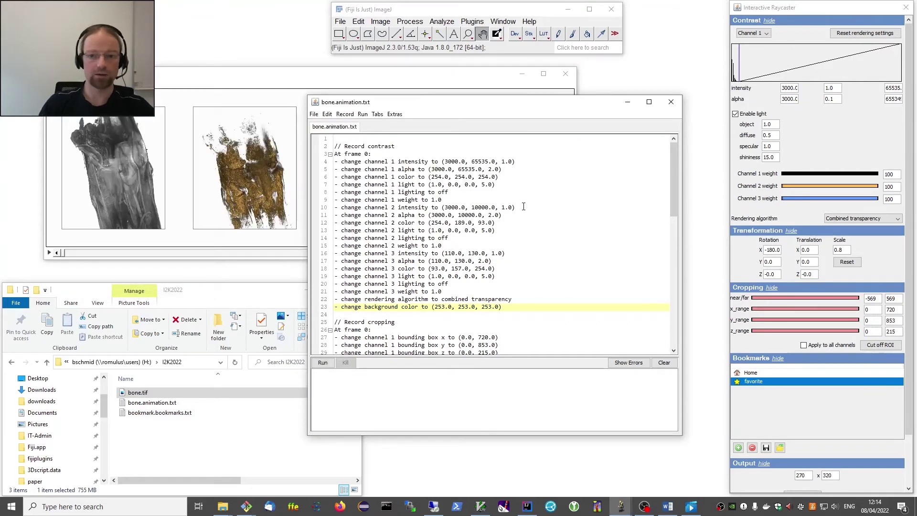
Play and pause the four-panel montage animation, then close its window.
left_click(299, 78)
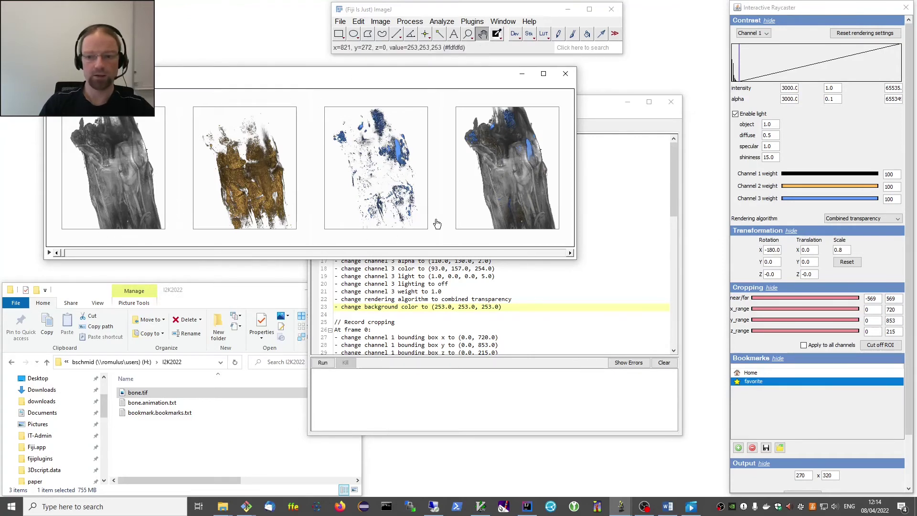
left_click(49, 253)
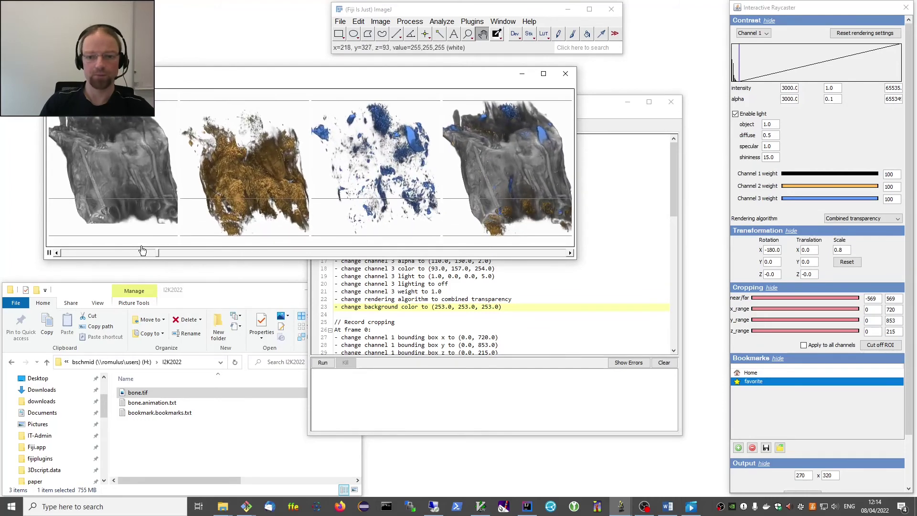
left_click(49, 253)
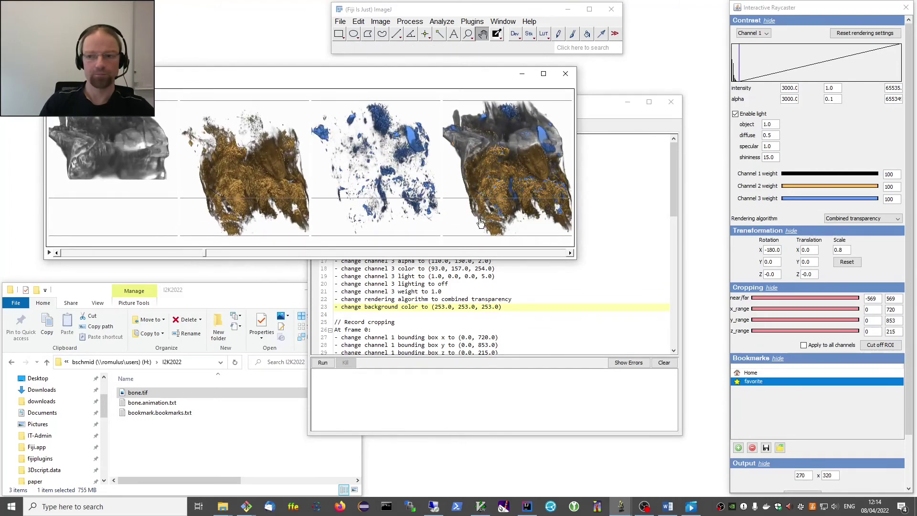
left_click(565, 74)
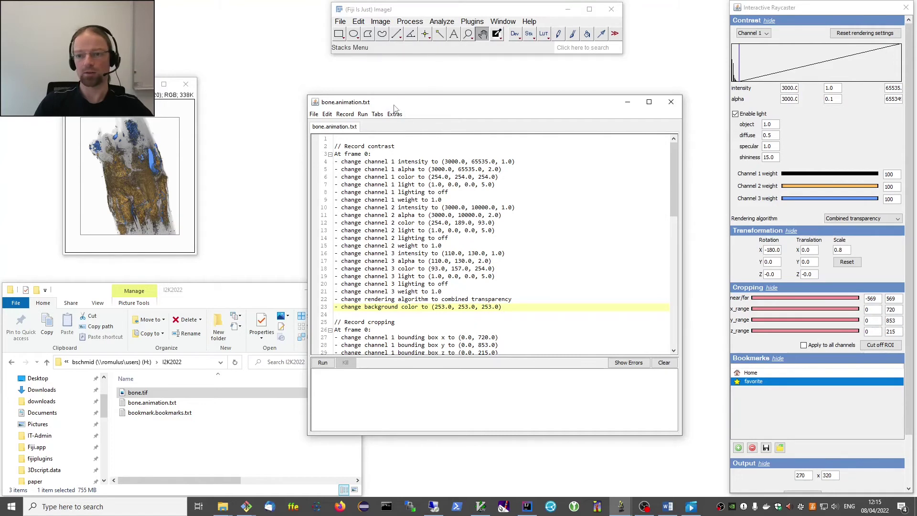
Close the Interactive Raycaster, the bone.animation.txt editor and the small rendered preview.
left_click_drag(395, 108, 391, 104)
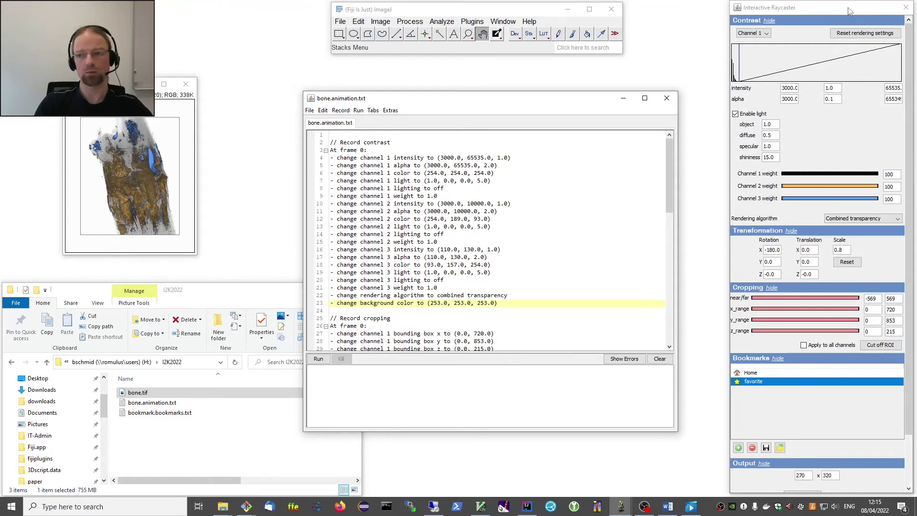
left_click_drag(792, 9, 790, 11)
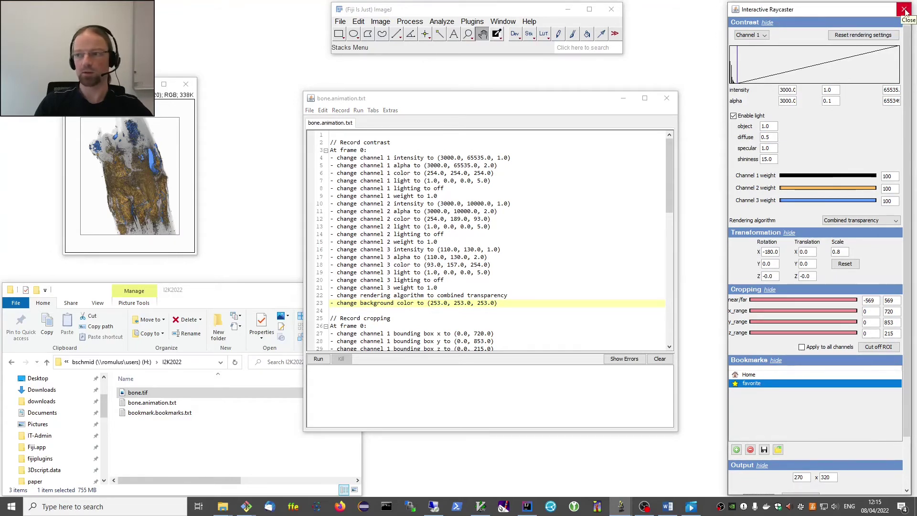
left_click(905, 11)
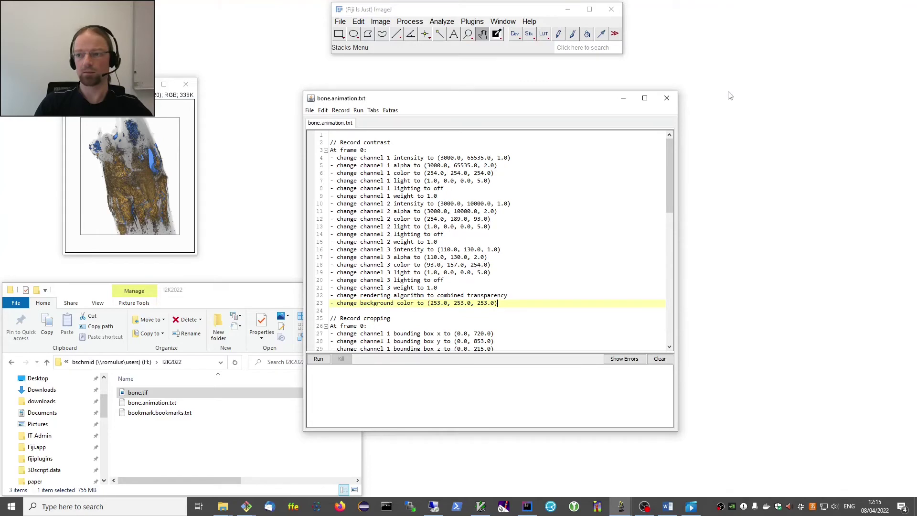
left_click(666, 101)
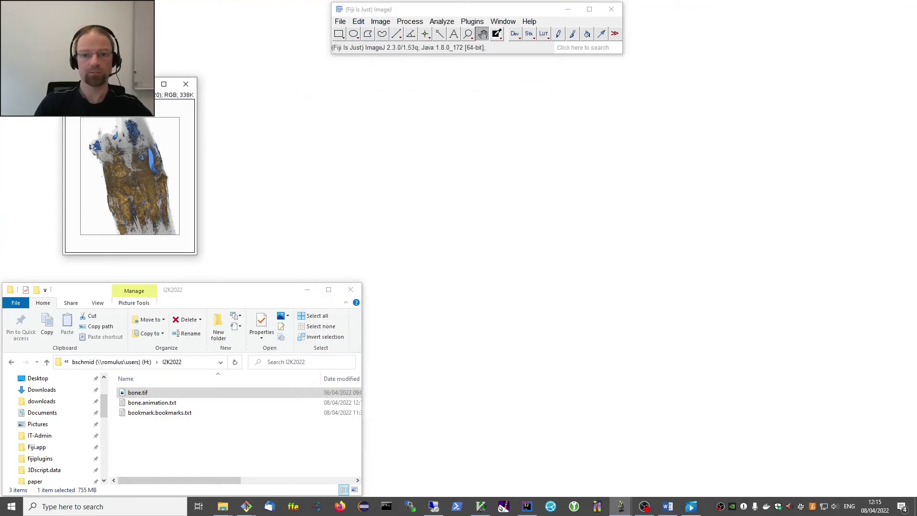
left_click(186, 84)
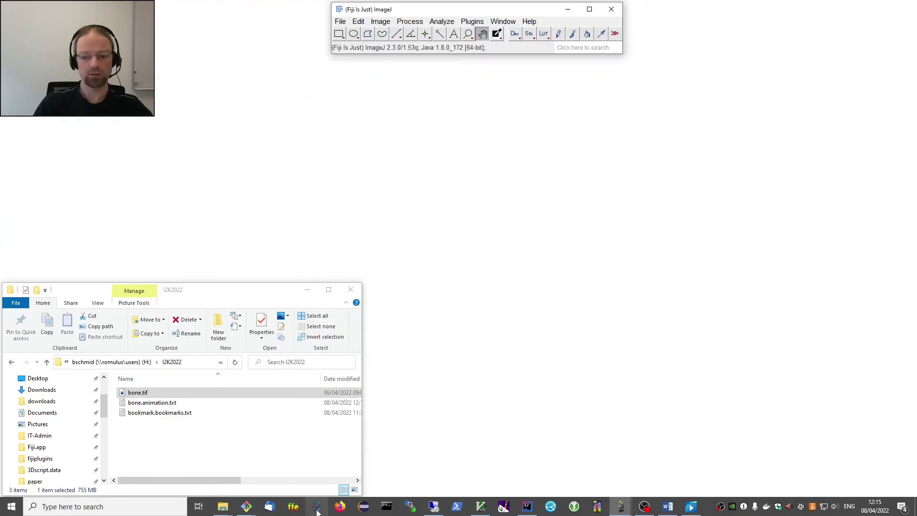
mouse_move(226, 510)
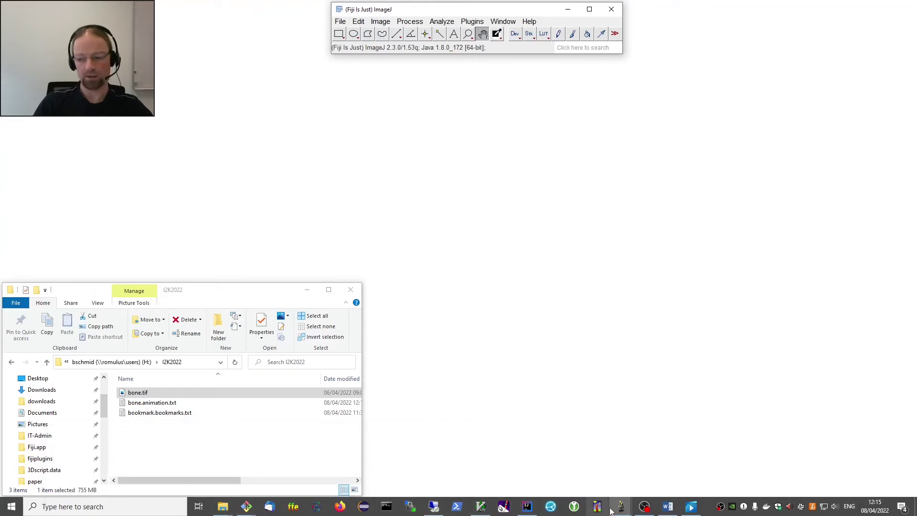
mouse_move(620, 507)
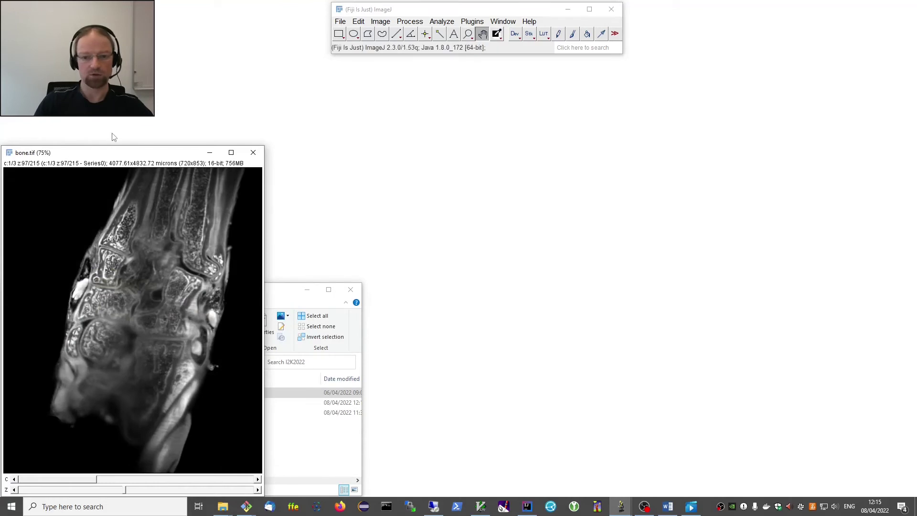
Open Batch Animation and supply bone.animation.txt as the animation file.
left_click(472, 22)
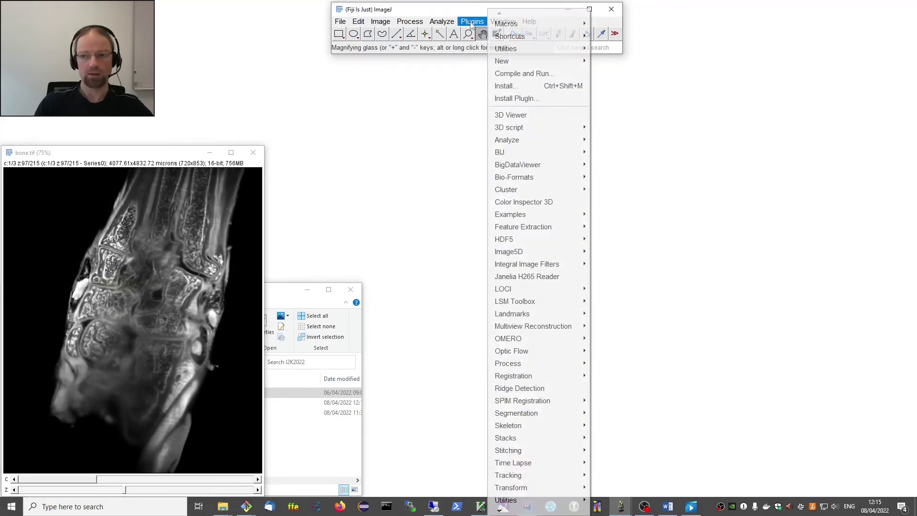
mouse_move(540, 129)
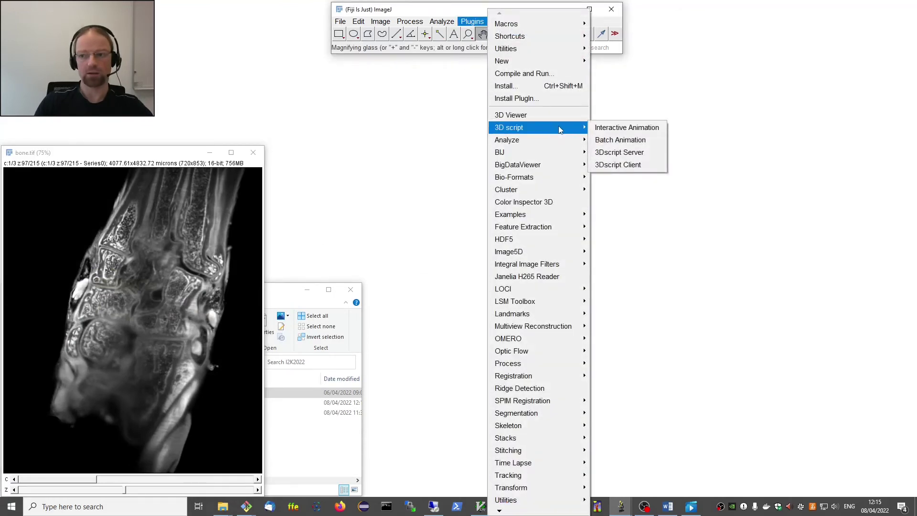
left_click(635, 144)
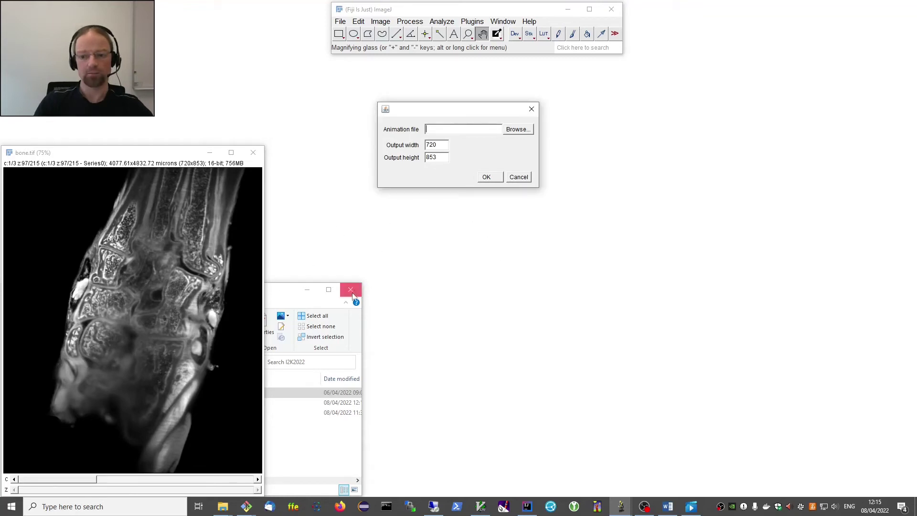
left_click(280, 309)
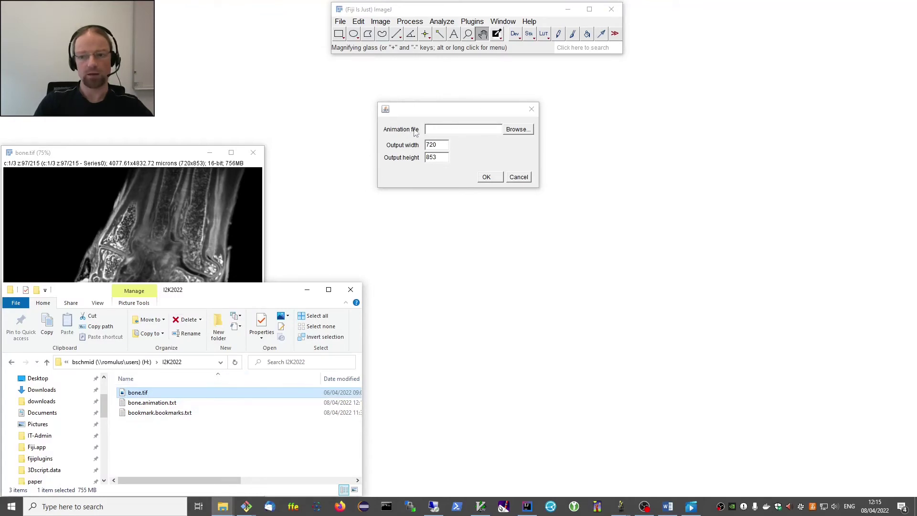
left_click_drag(143, 406, 456, 134)
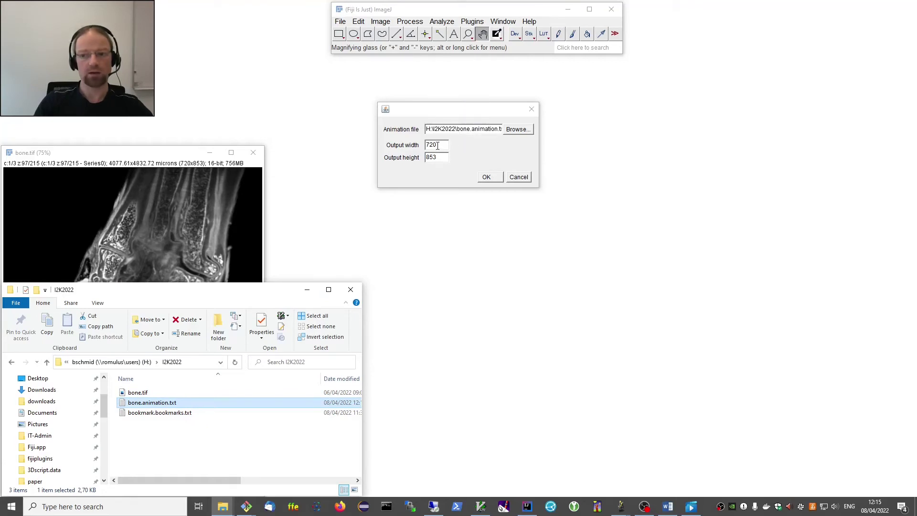
Set the output size to 540 × 640 and start the batch render.
left_click(437, 146)
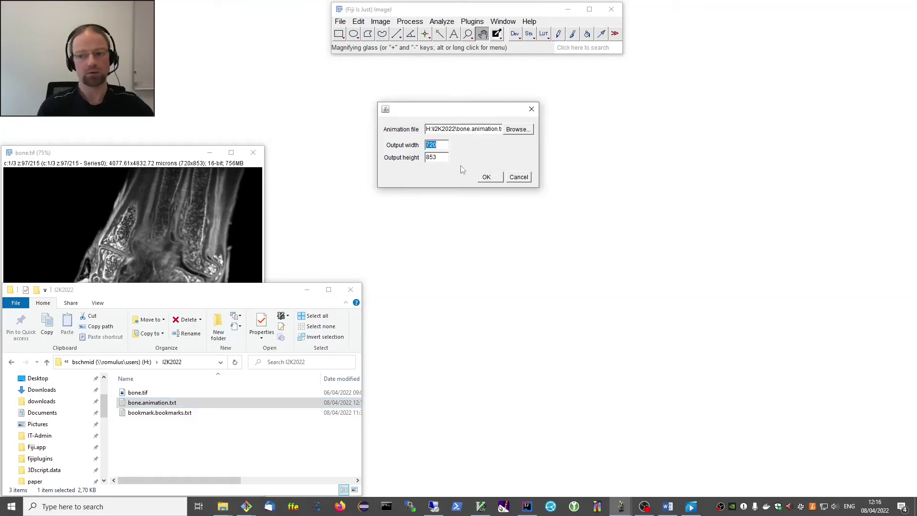
type("540")
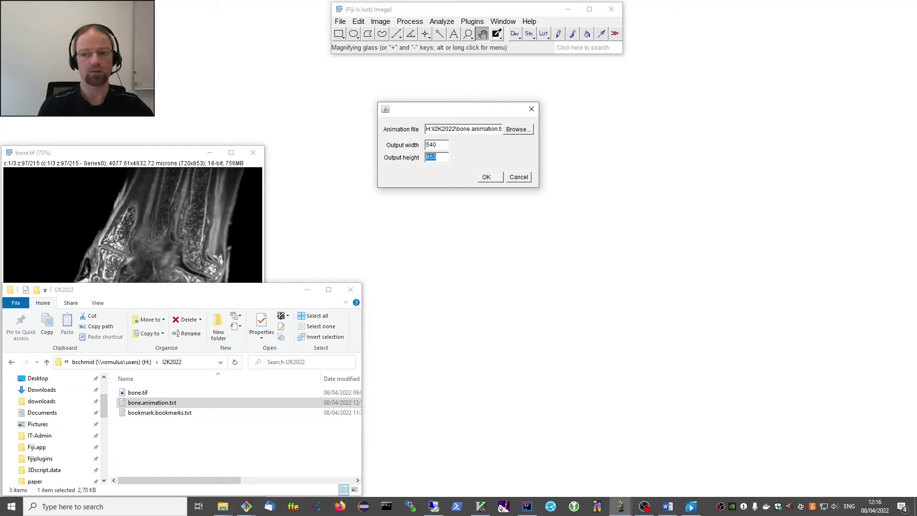
type("640")
key("Tab")
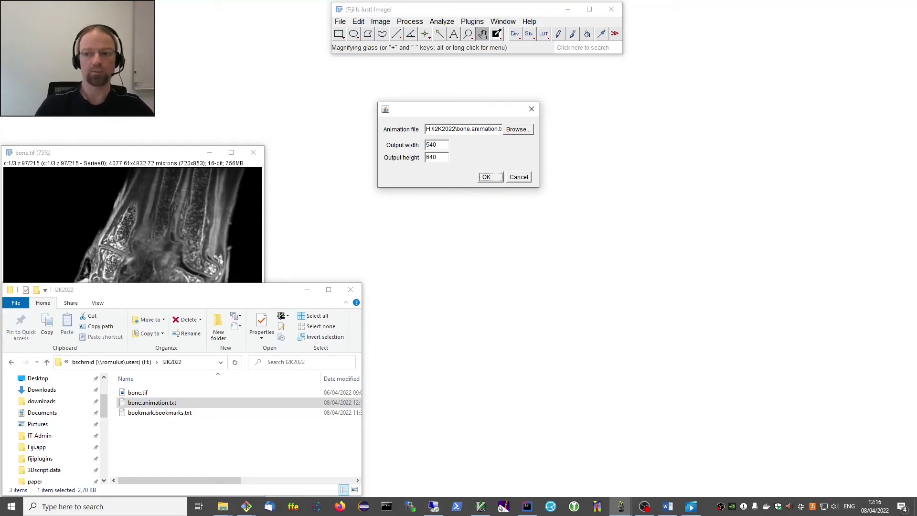
left_click(486, 178)
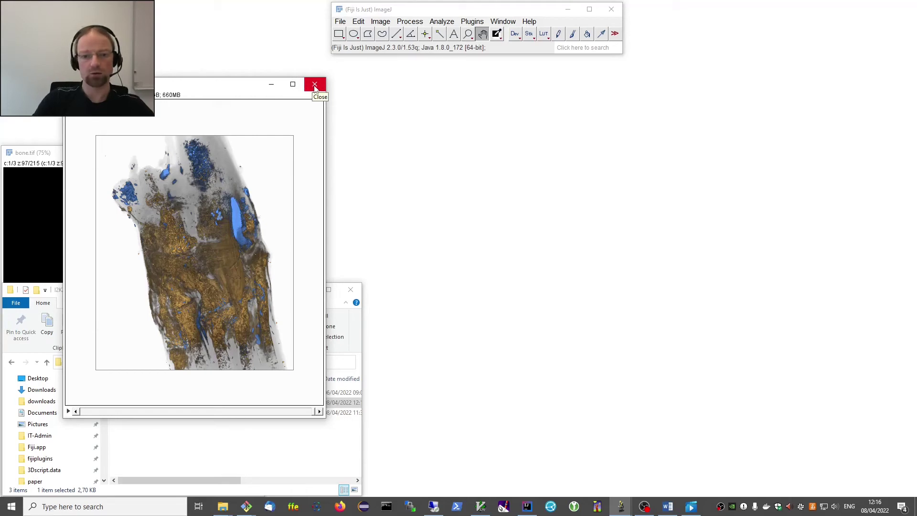
Close the finished render, launch Interactive Animation on bone.tif, and load bone.animation.txt.
left_click(315, 85)
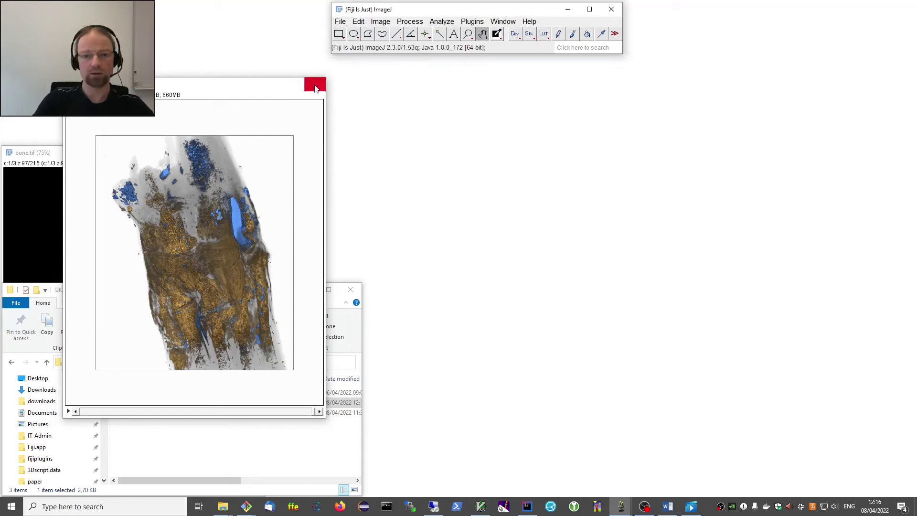
left_click(470, 22)
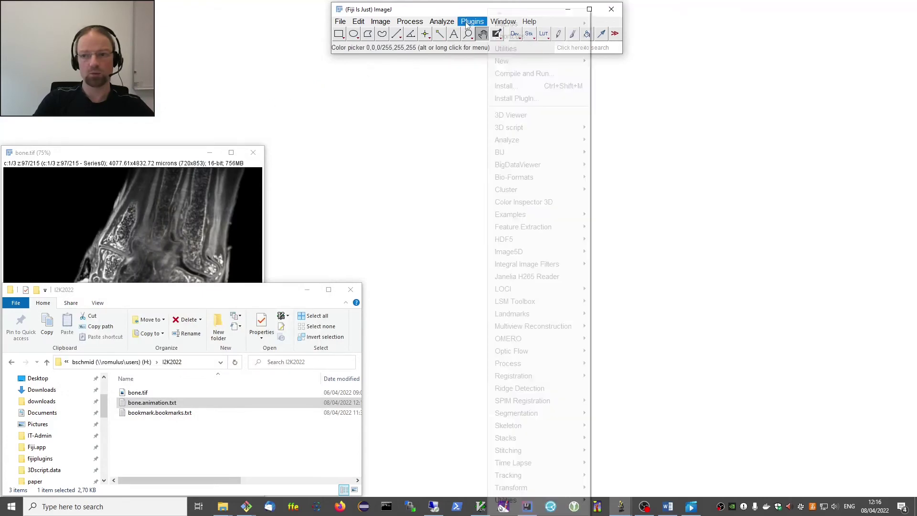
mouse_move(578, 129)
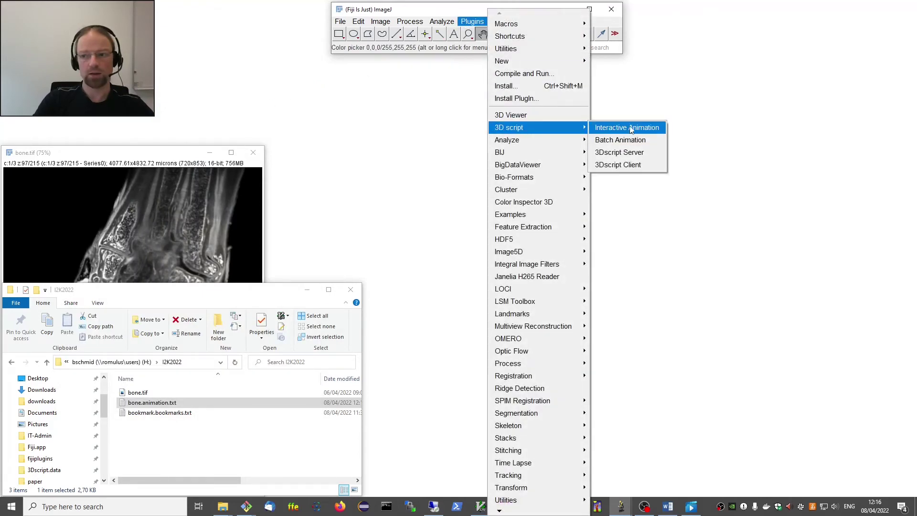
left_click(623, 128)
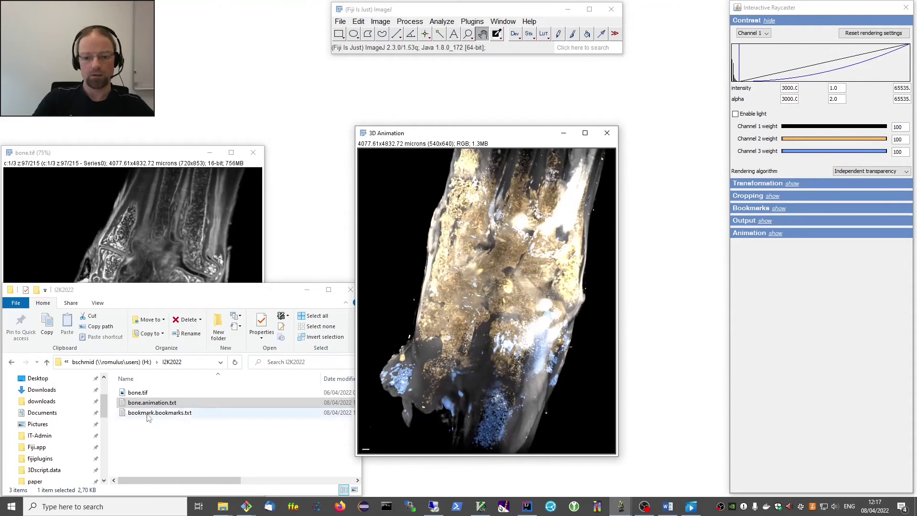
left_click(134, 404)
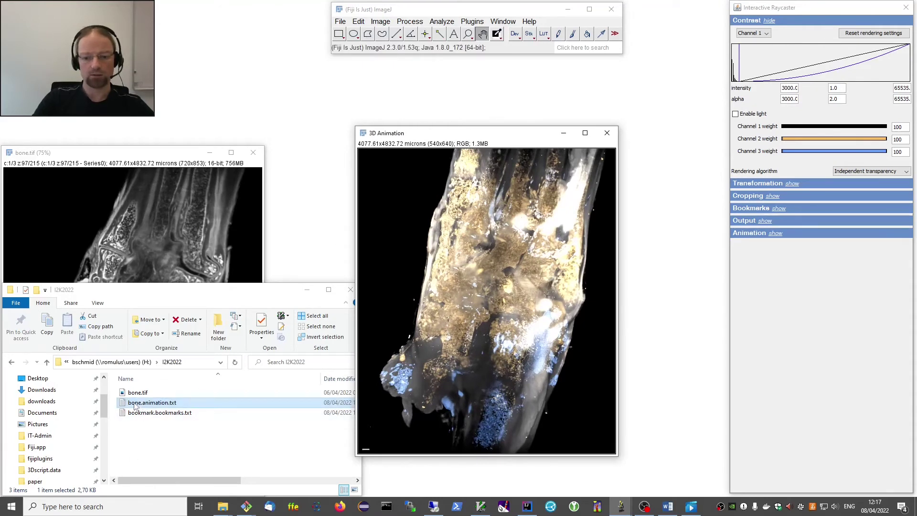
left_click_drag(135, 404, 831, 328)
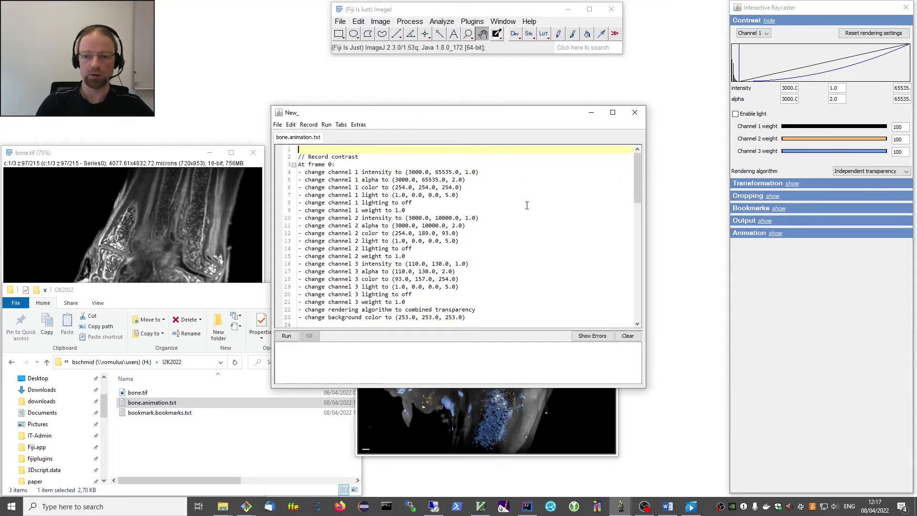
Create an IJ1 macro from the script and review its contrast and transition lines 65–77.
left_click_drag(363, 117, 334, 126)
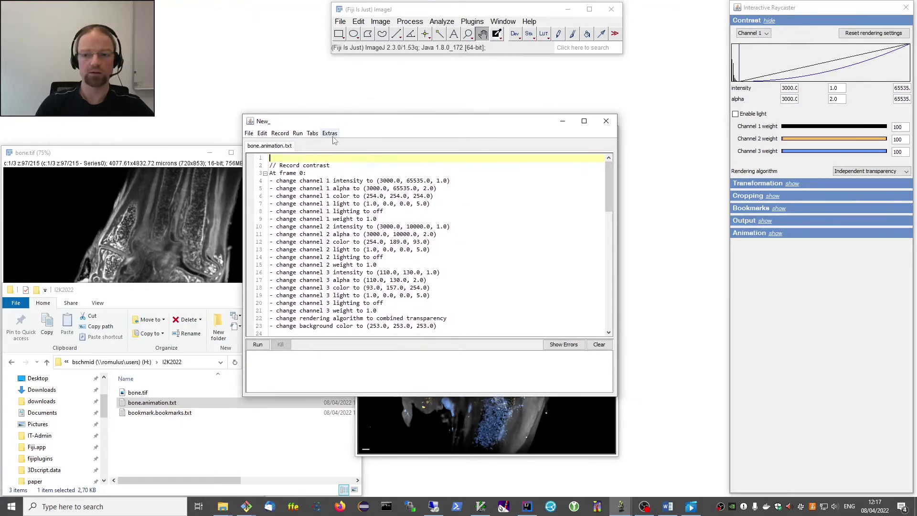
left_click(330, 134)
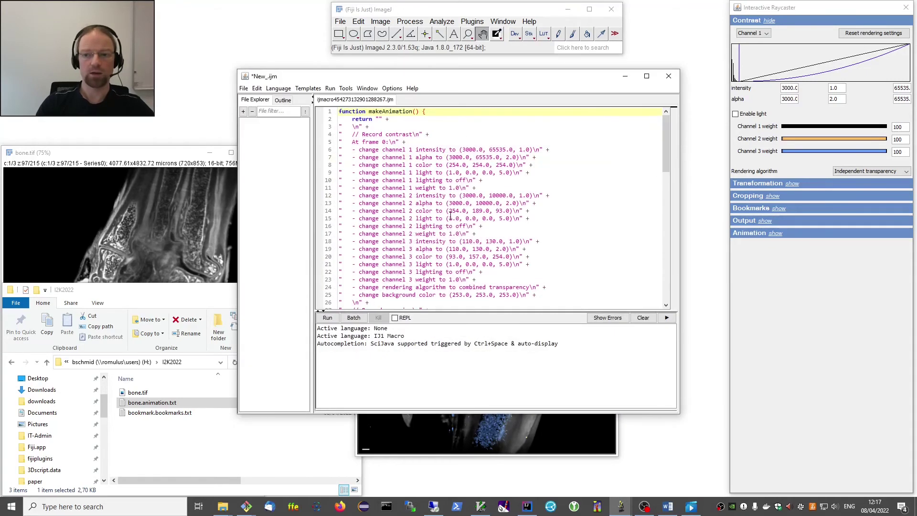
scroll(451, 216, "down", 19)
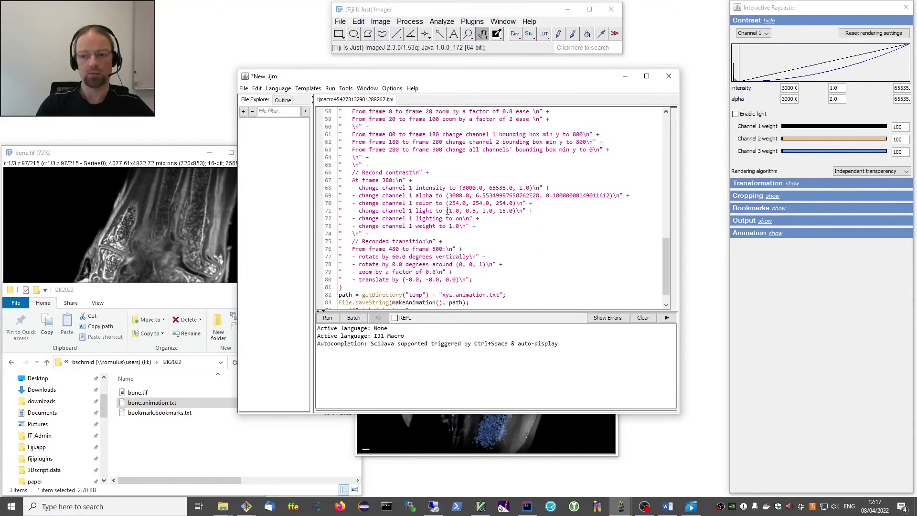
scroll(448, 211, "down", 1)
left_click_drag(477, 233, 370, 135)
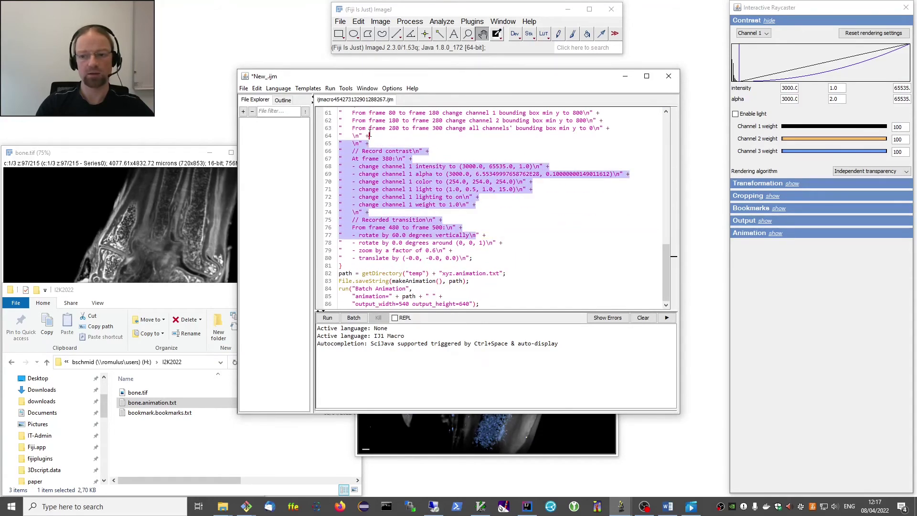
scroll(433, 199, "up", 13)
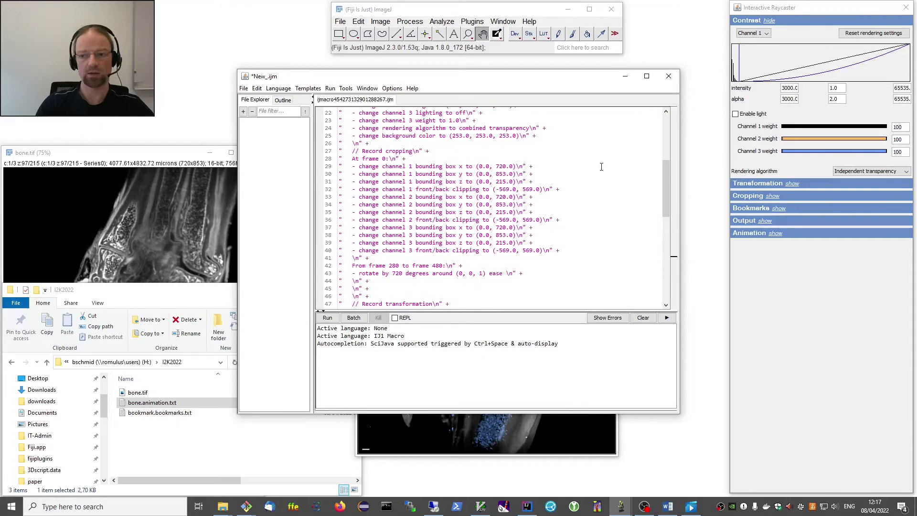
scroll(602, 167, "down", 13)
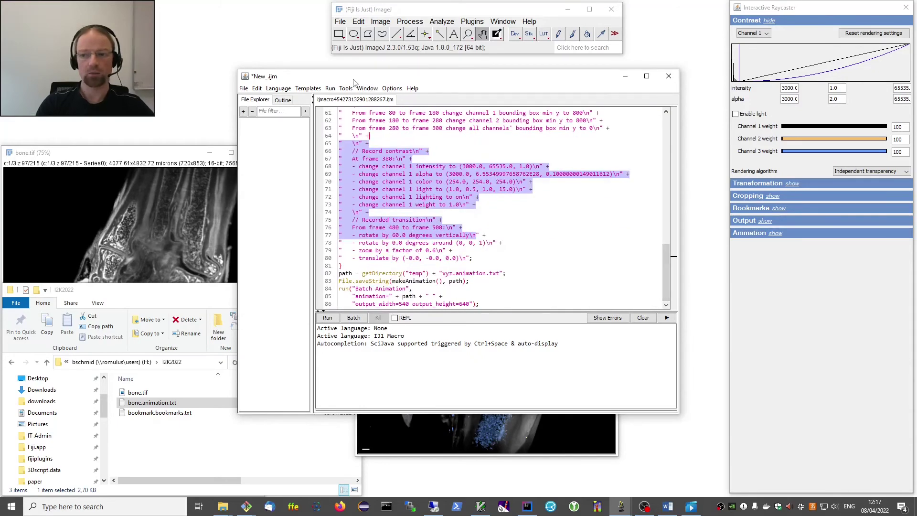
left_click_drag(354, 81, 407, 125)
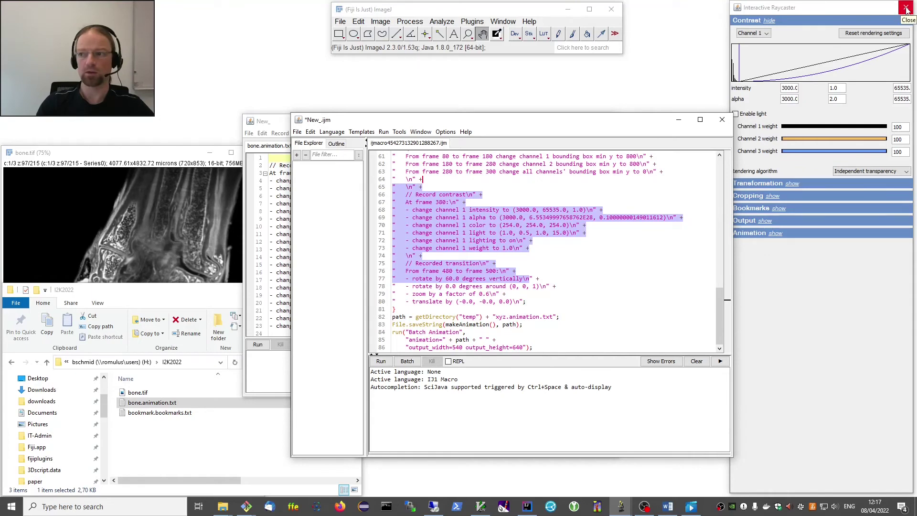
Close the Interactive Raycaster, the original script editor and the 3D Animation preview.
left_click(906, 9)
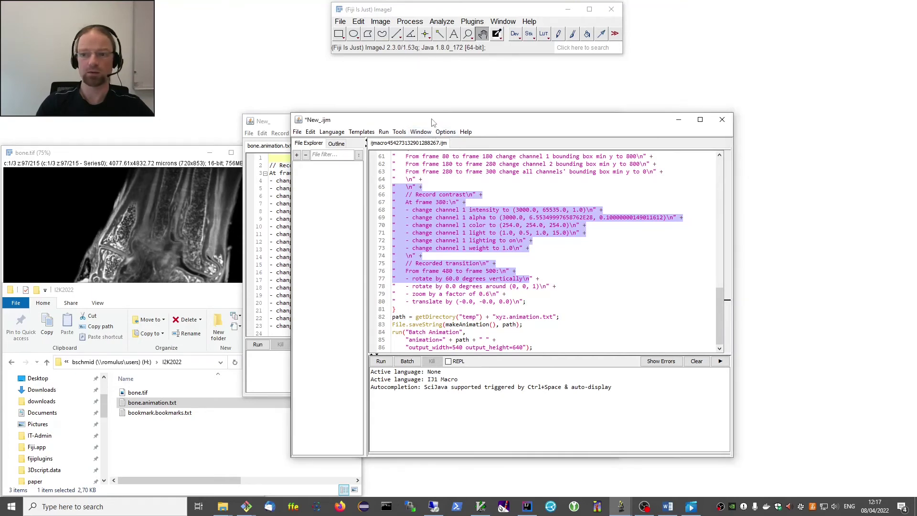
left_click_drag(432, 116, 458, 183)
left_click(606, 120)
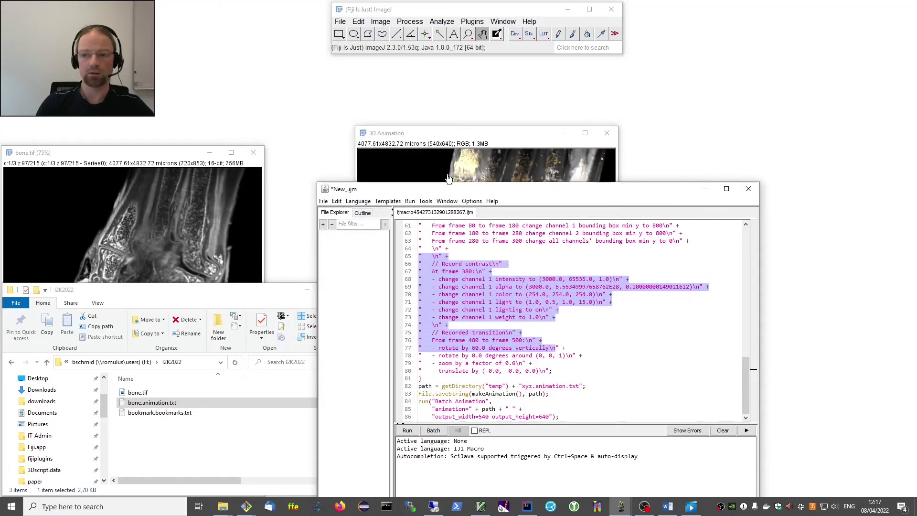
left_click(607, 132)
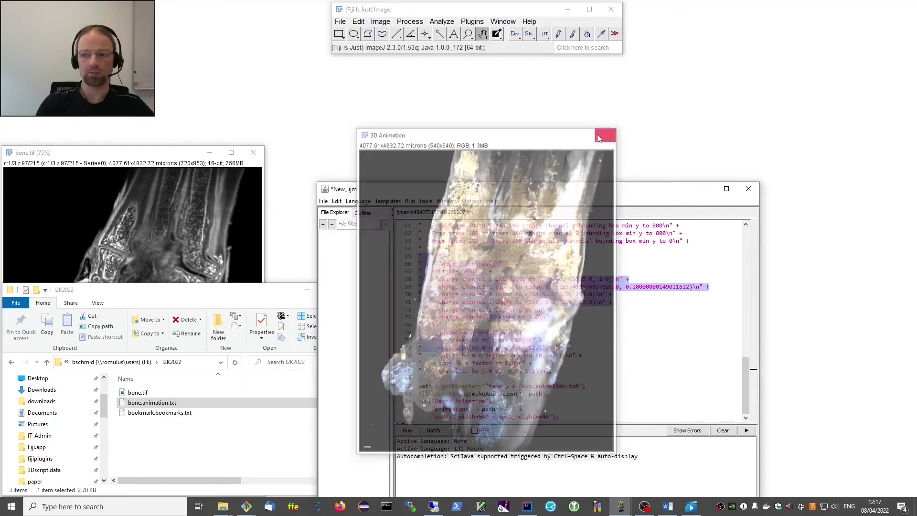
left_click_drag(514, 189, 510, 78)
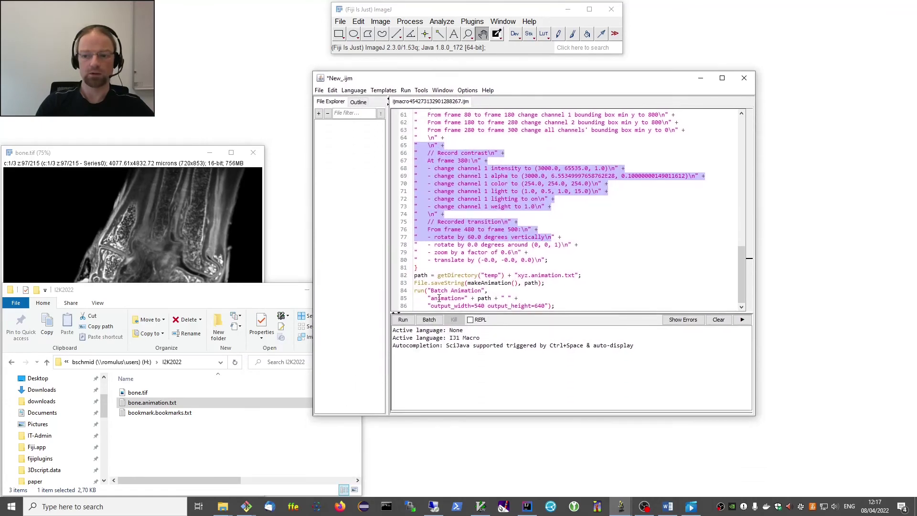
Run the New_.ijm macro to batch-render the bone animation at 540×640.
left_click(403, 320)
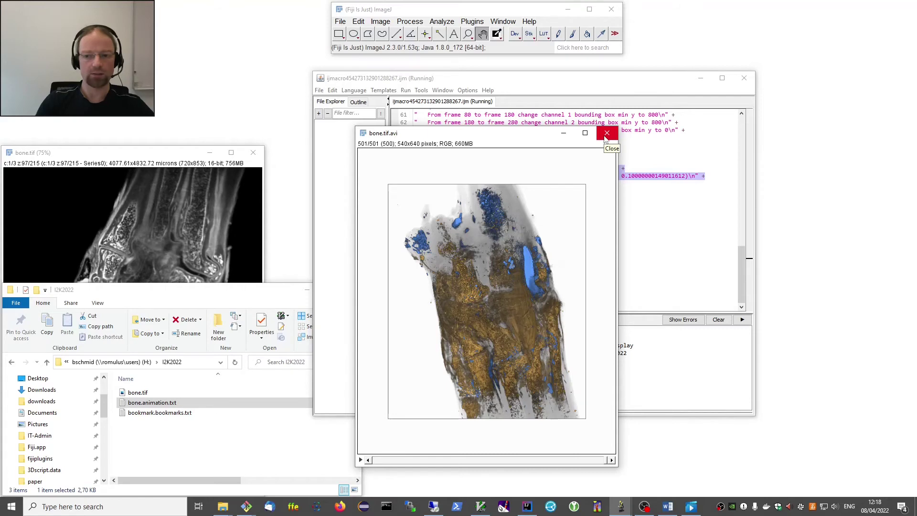
Inspect the rendered 501-frame bone.tif.avi movie, then close it.
left_click_drag(524, 138, 430, 134)
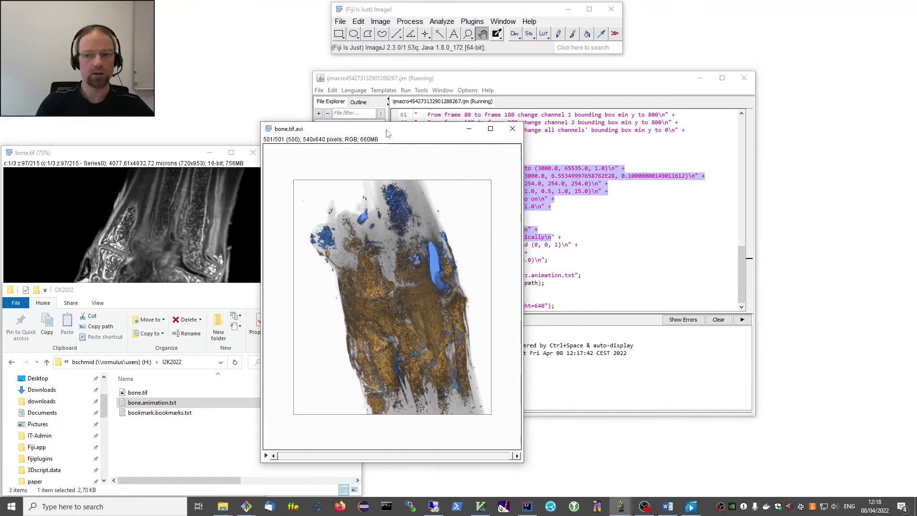
left_click_drag(388, 133, 302, 117)
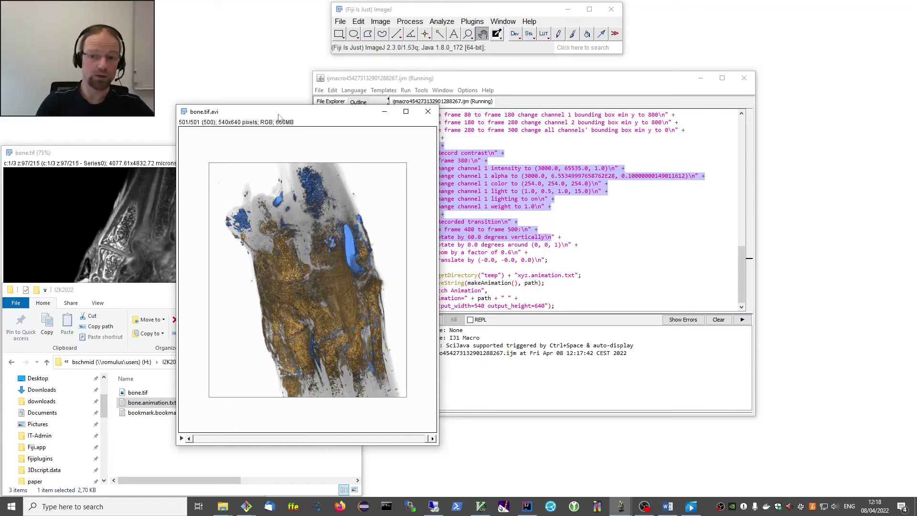
left_click_drag(280, 117, 356, 116)
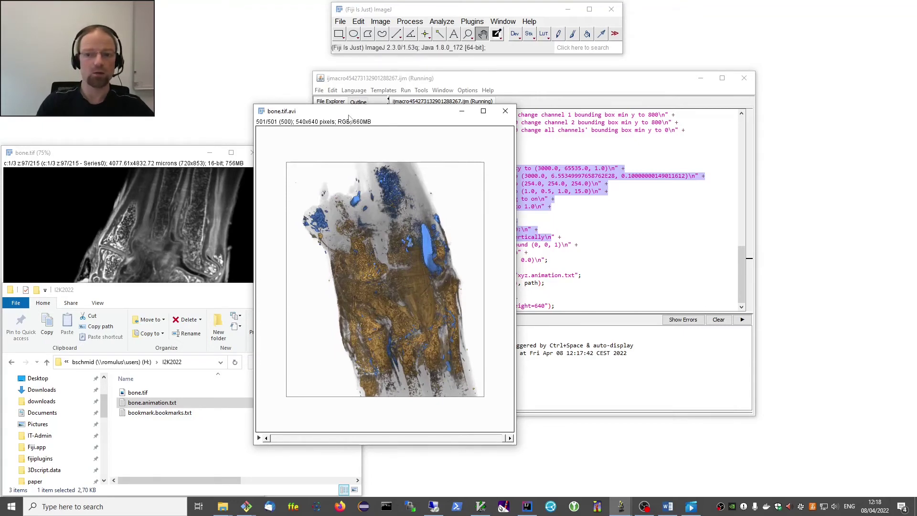
left_click_drag(349, 116, 332, 116)
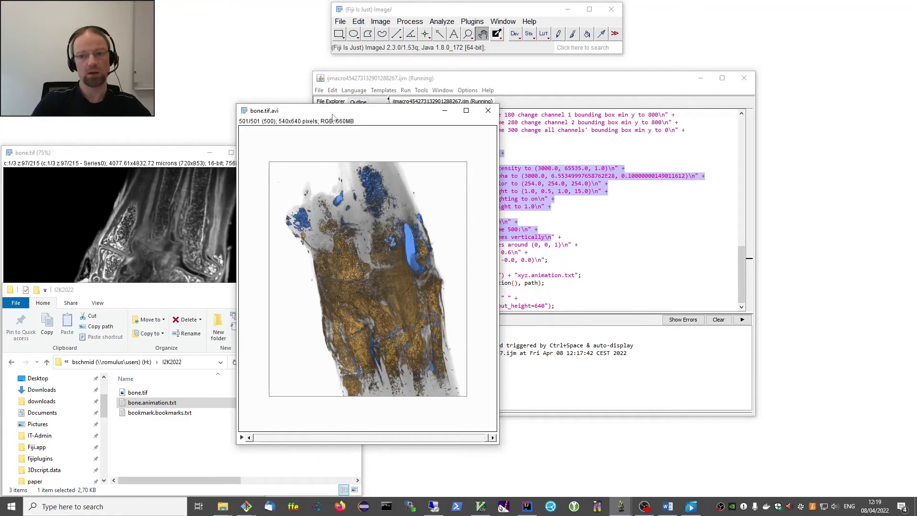
left_click_drag(333, 115, 293, 118)
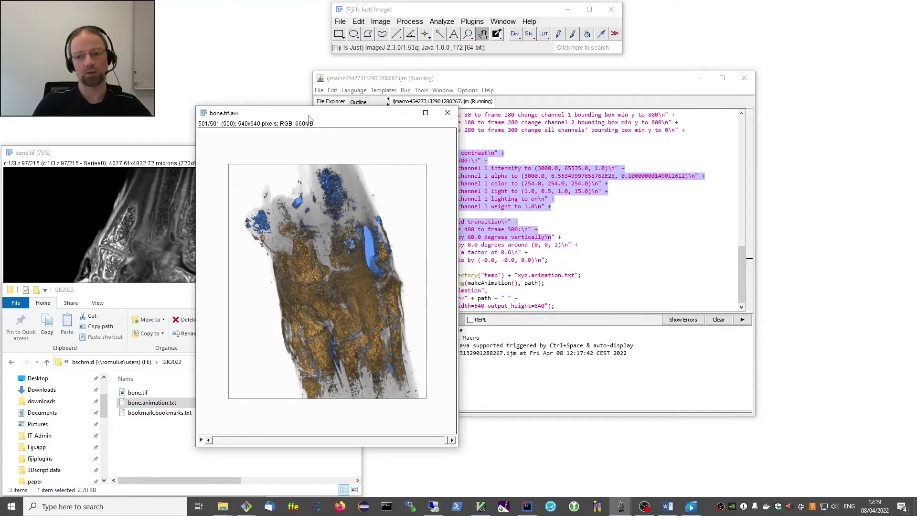
mouse_move(309, 117)
left_mouse_down()
mouse_move(285, 118)
mouse_move(303, 109)
left_mouse_up()
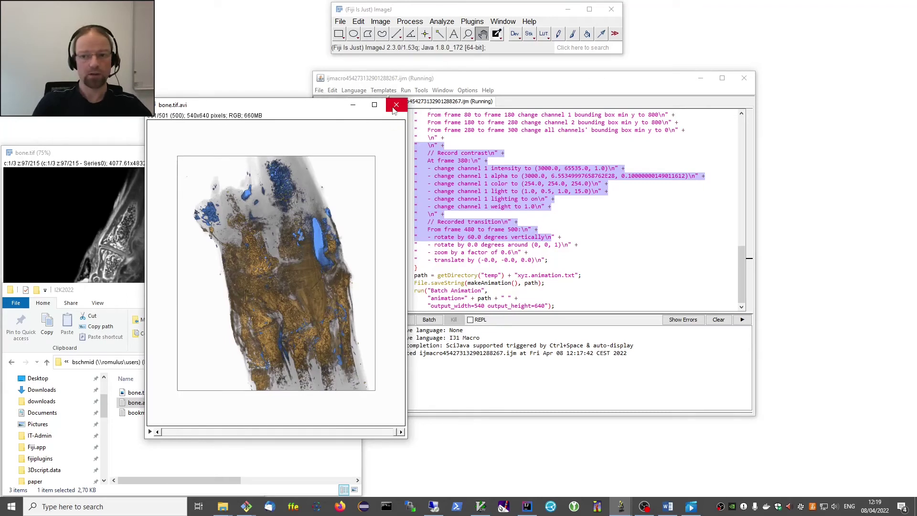
left_click(396, 105)
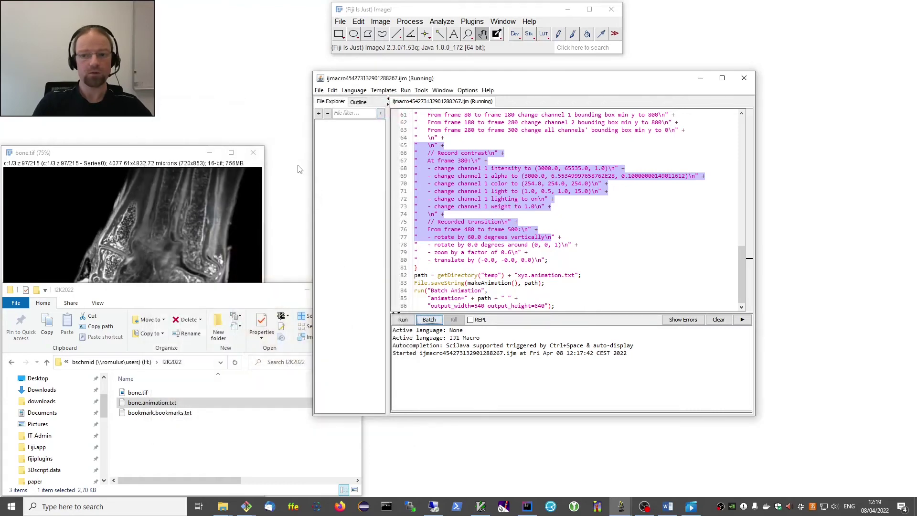
Close the macro editor and bone.tif, discarding bone.tif's unsaved changes.
left_click(744, 79)
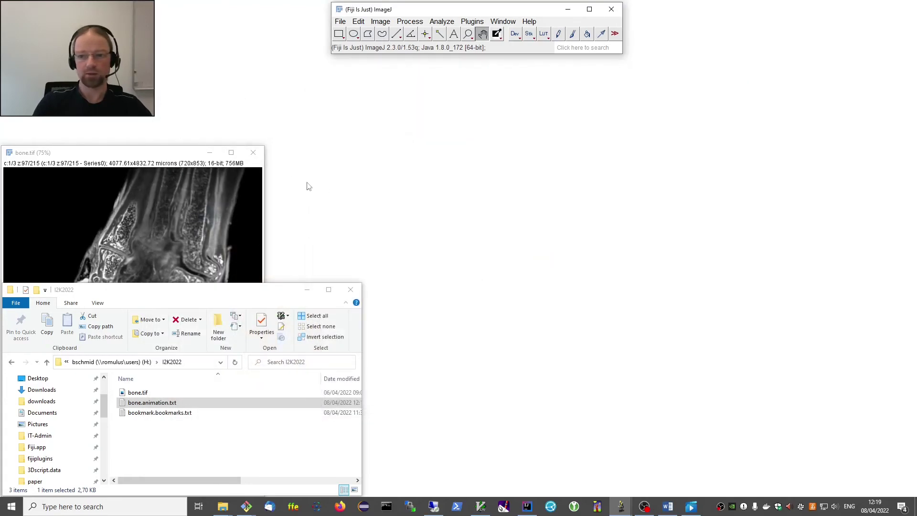
left_click(253, 152)
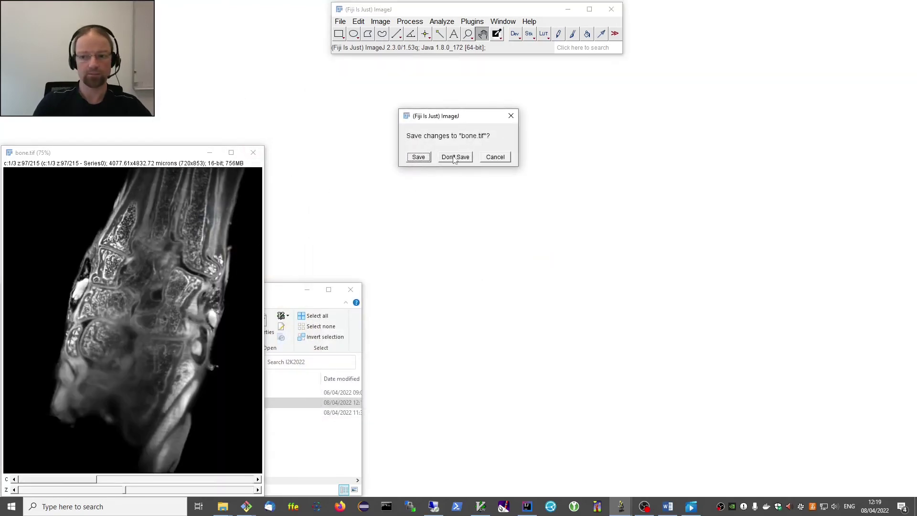
left_click(456, 156)
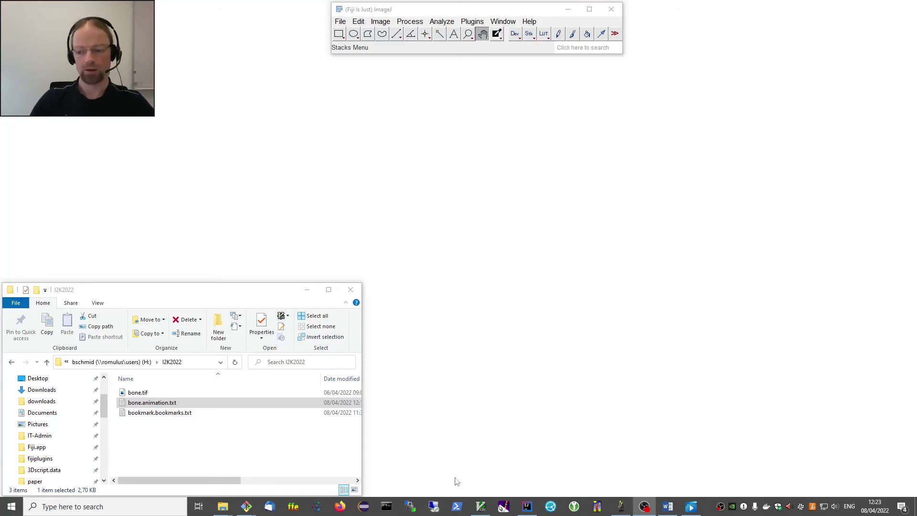
Connect via Remote Desktop to computer fourier, signing in with the account password.
left_click(434, 506)
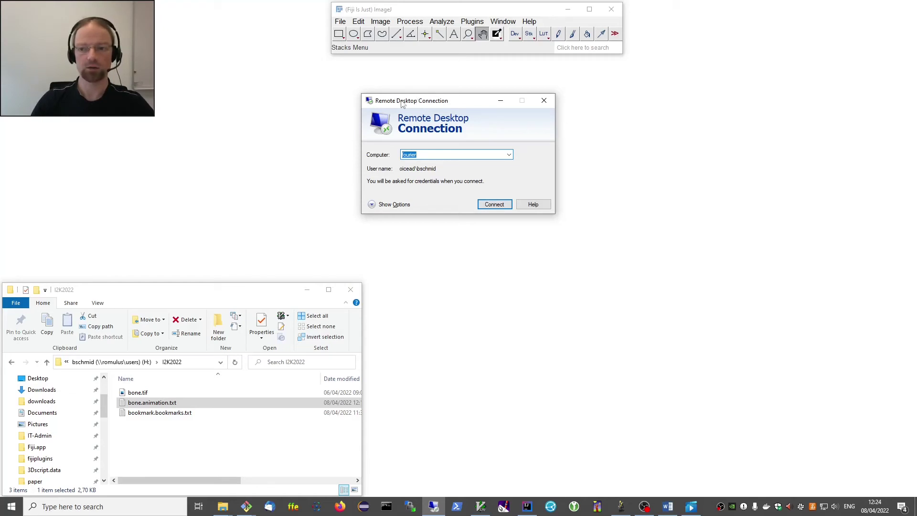
double_click(420, 157)
left_click(497, 209)
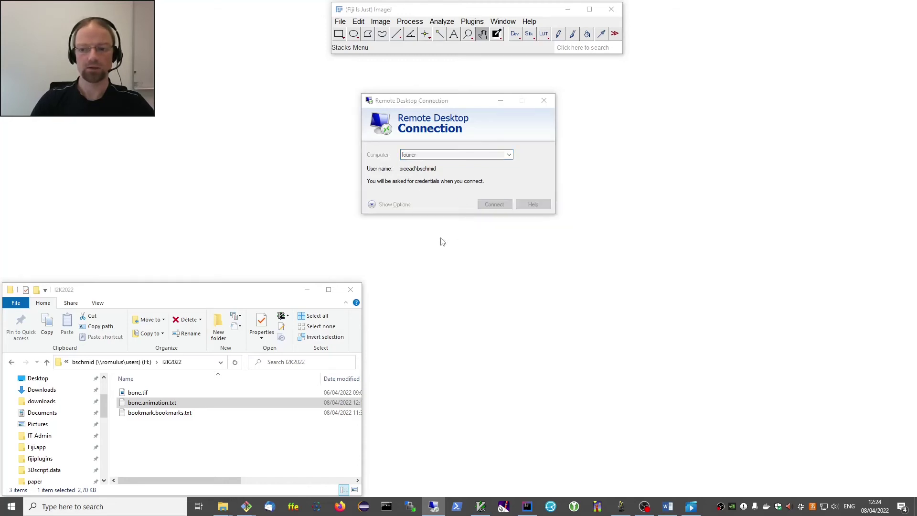
type("••••••••")
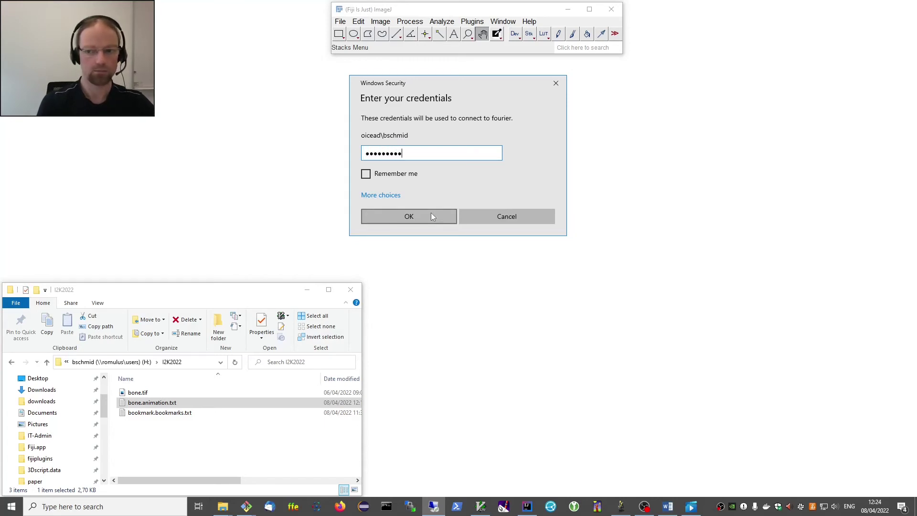
left_click(431, 213)
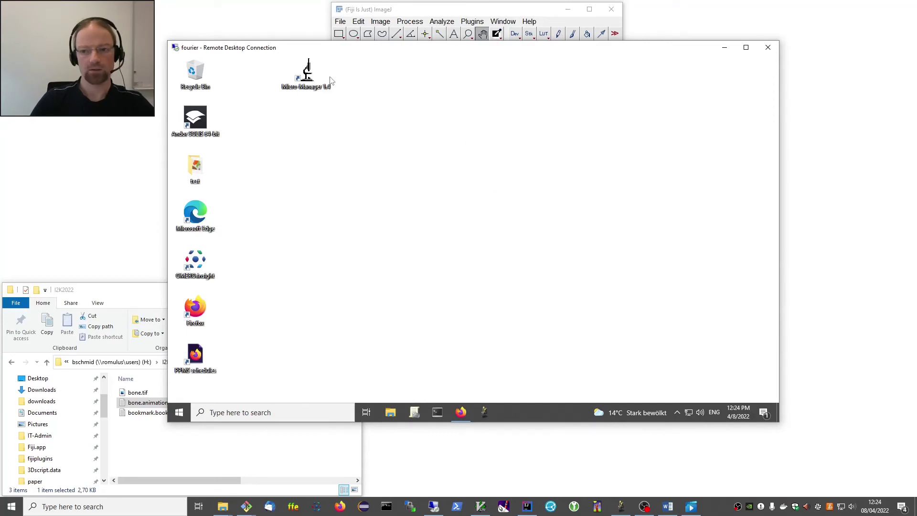
Launch Fiji on the remote desktop and minimize the local folder and Fiji windows.
left_click(485, 413)
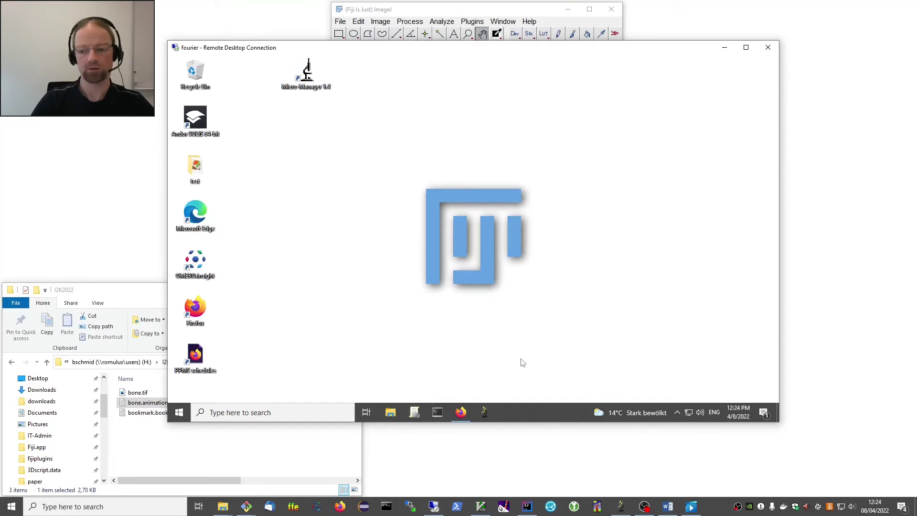
left_click(144, 296)
left_click(309, 290)
left_click(567, 9)
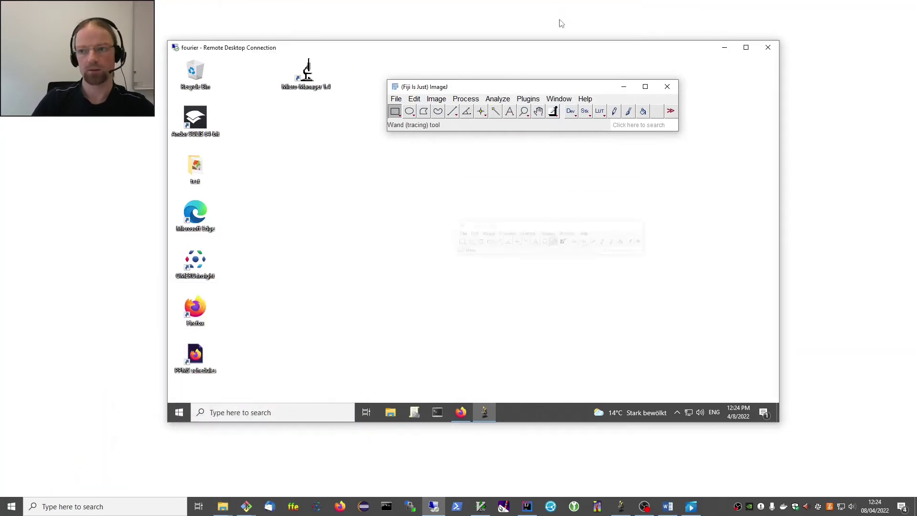
left_click_drag(553, 91, 546, 67)
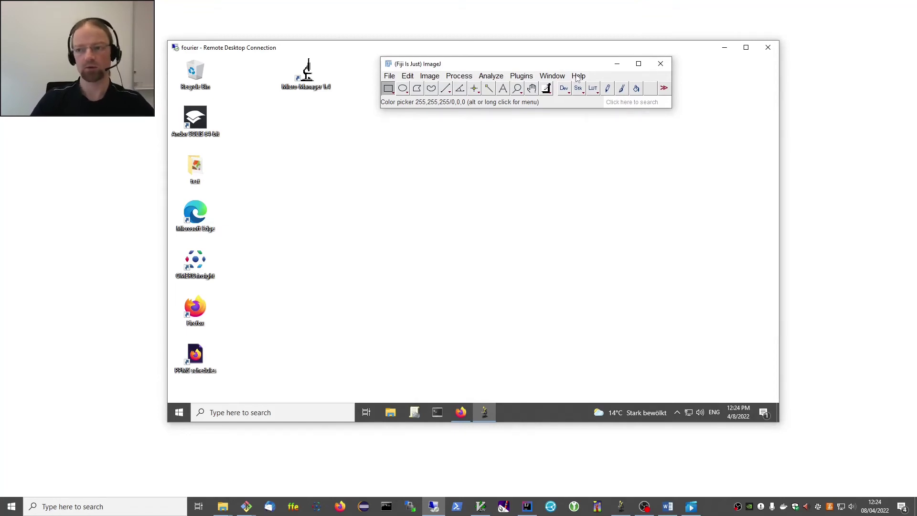
Run Help > Update and dismiss the 'ImageJ is up to date' message.
left_click(578, 76)
left_click(591, 259)
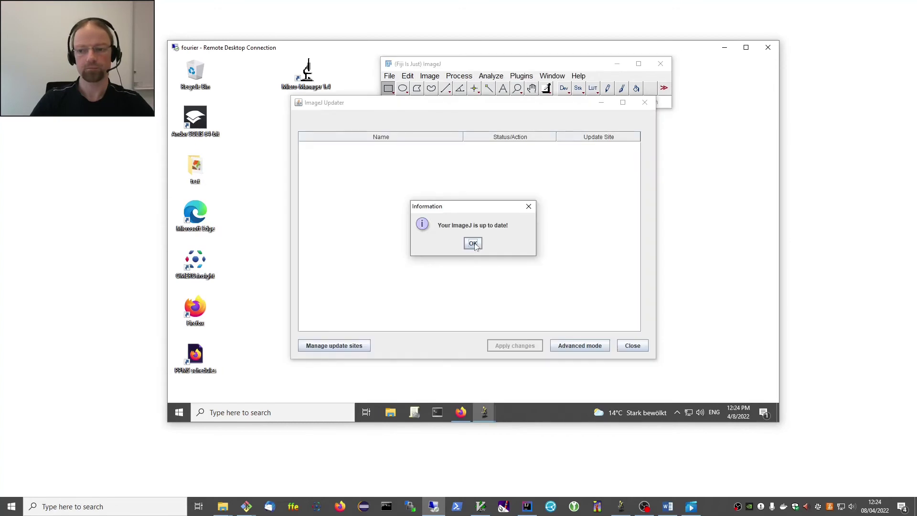
left_click(474, 244)
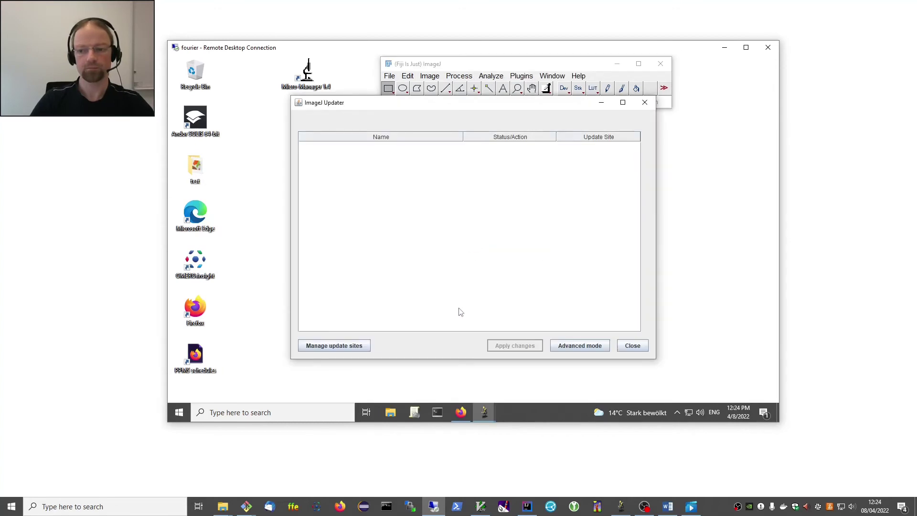
In Manage update sites, append a new entry and rename it from New to 3Dscript.server.
left_click(344, 347)
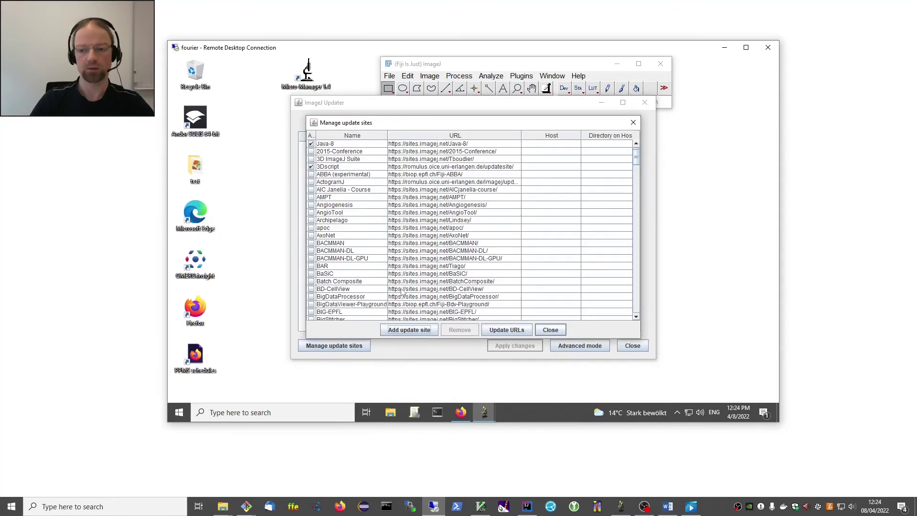
scroll(526, 215, "down", 12)
left_click_drag(640, 181, 637, 306)
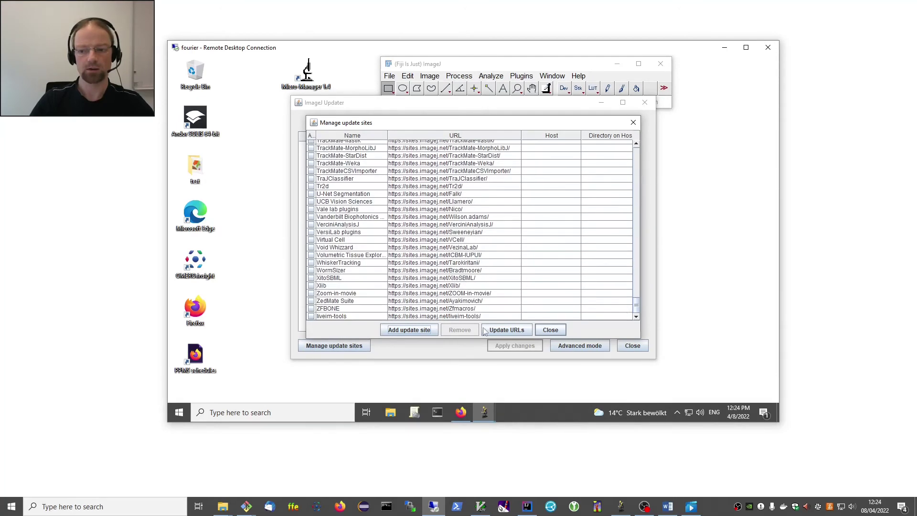
left_click(409, 330)
left_click(359, 317)
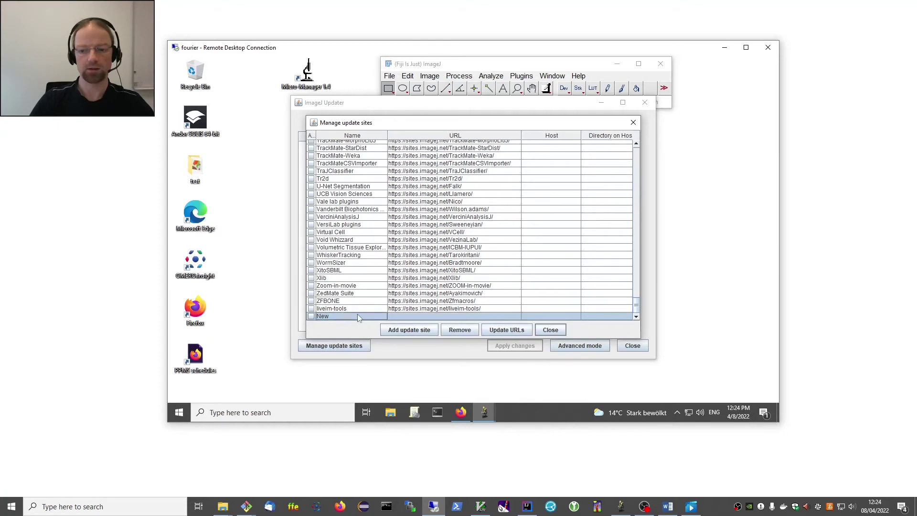
double_click(359, 317)
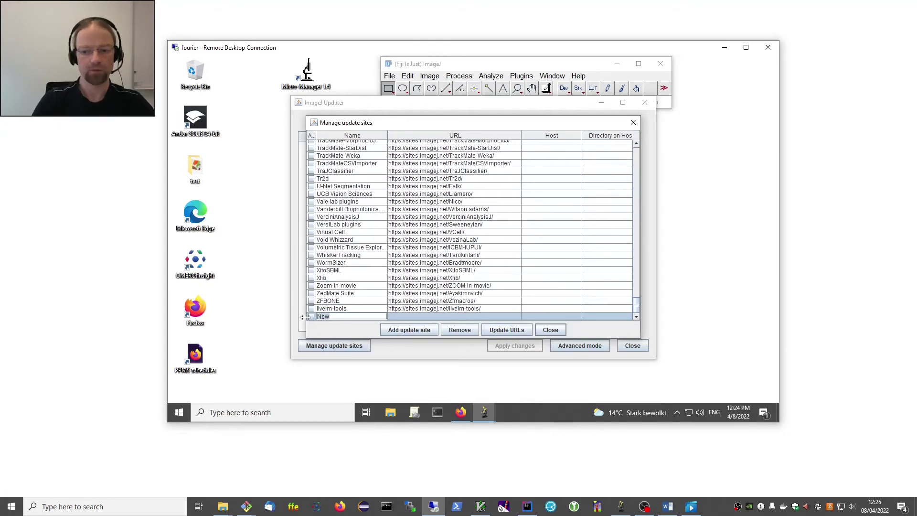
key("BackSpace")
key("BackSpace")
key("BackSpace")
type("3Dscript")
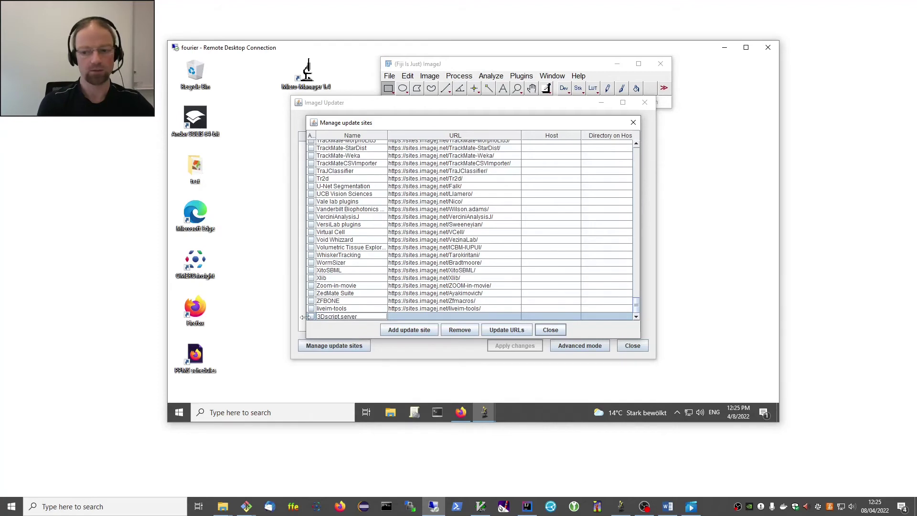
type(".server")
key("Return")
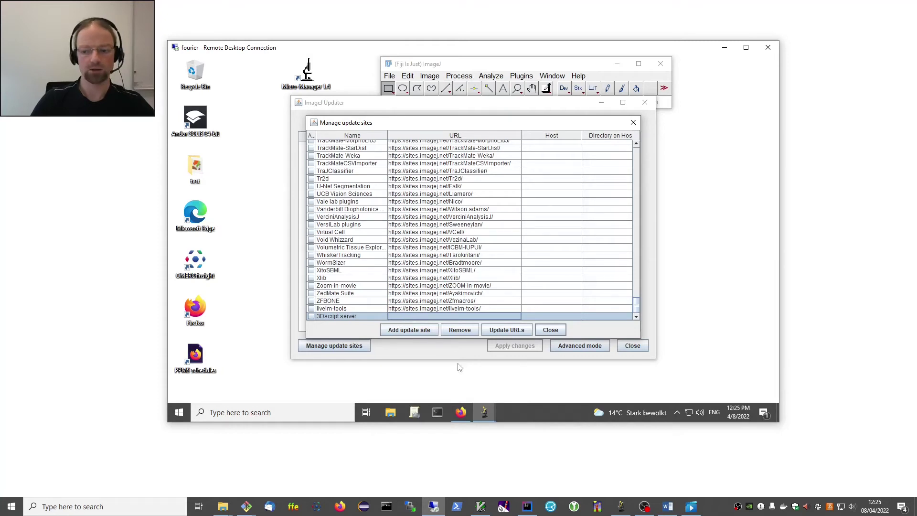
Copy the update-site link from the GitHub README's Installation section in Firefox.
left_click(461, 413)
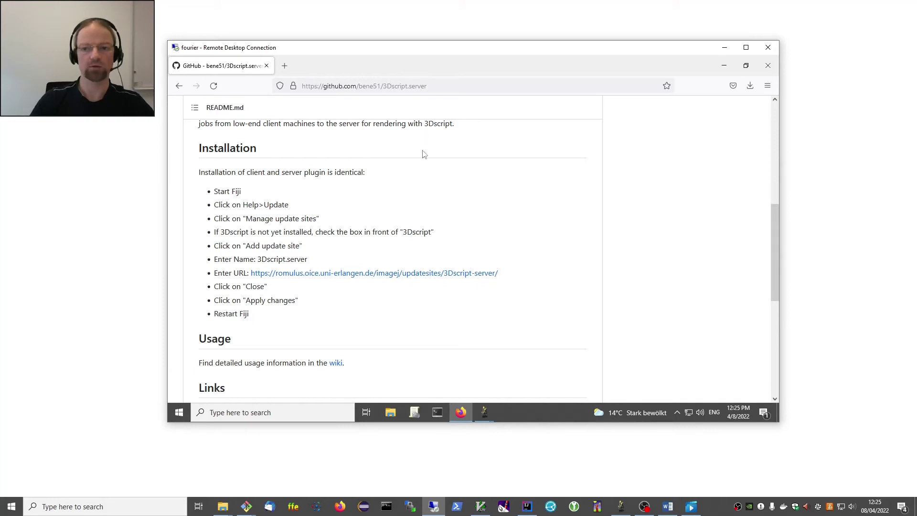
scroll(422, 155, "up", 10)
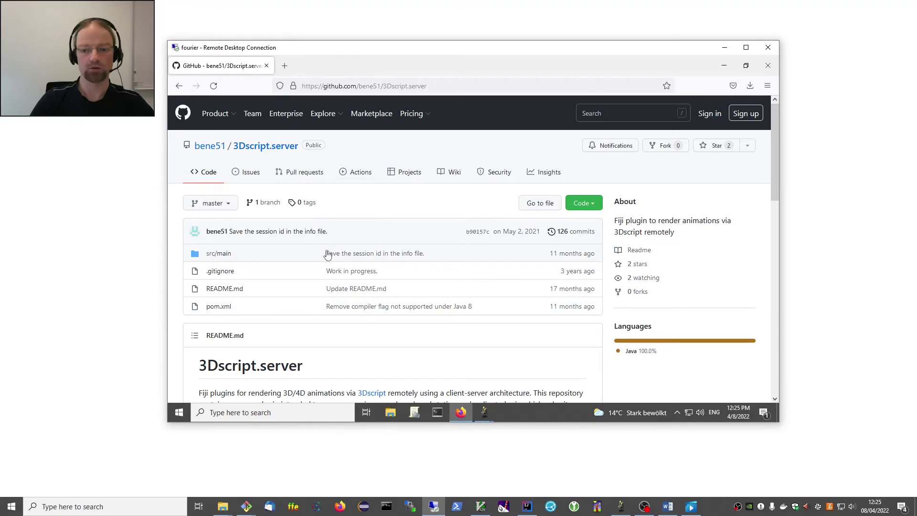
scroll(329, 253, "down", 2)
scroll(329, 252, "down", 3)
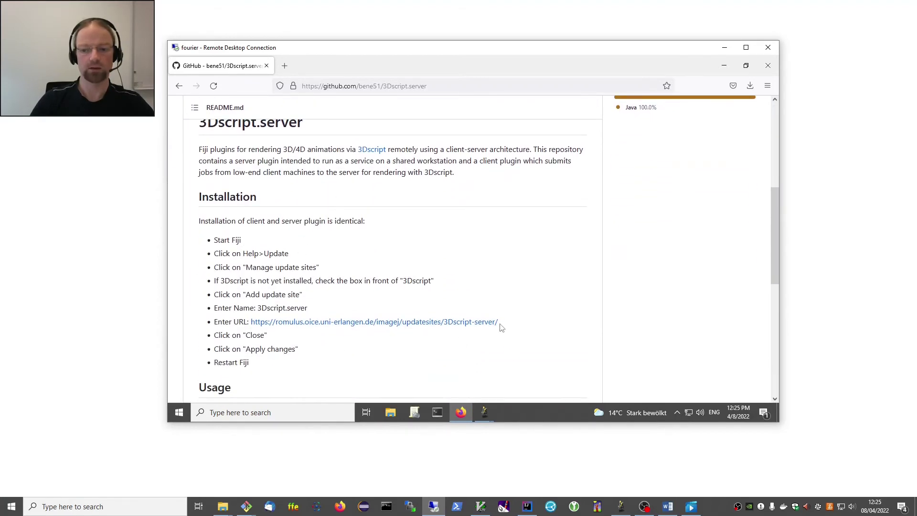
left_click_drag(500, 322, 250, 330)
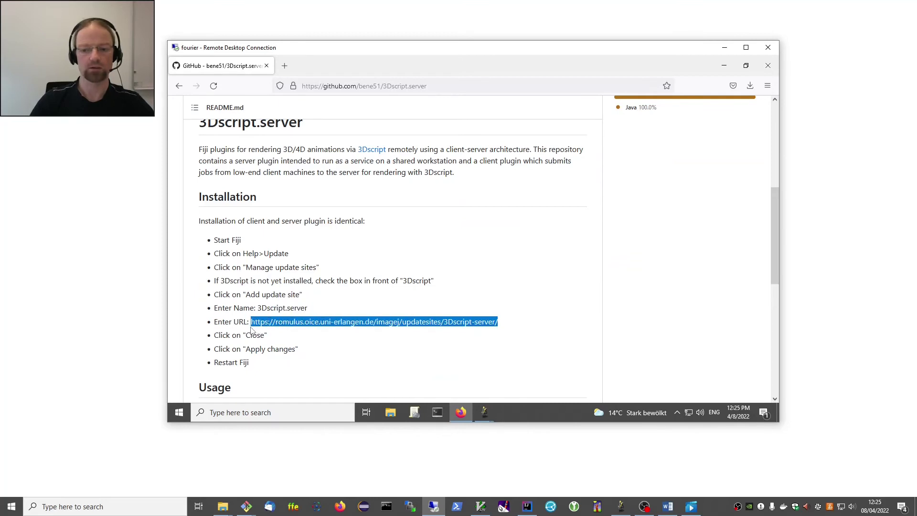
right_click(282, 322)
left_click(326, 233)
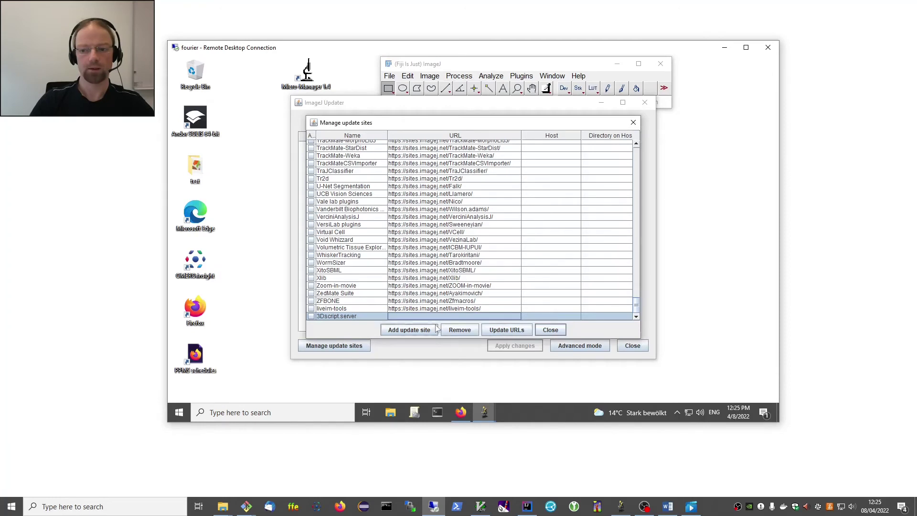
Paste the URL into the 3Dscript.server site and apply changes to install 3D_Animation_Server.jar and companions.
double_click(432, 317)
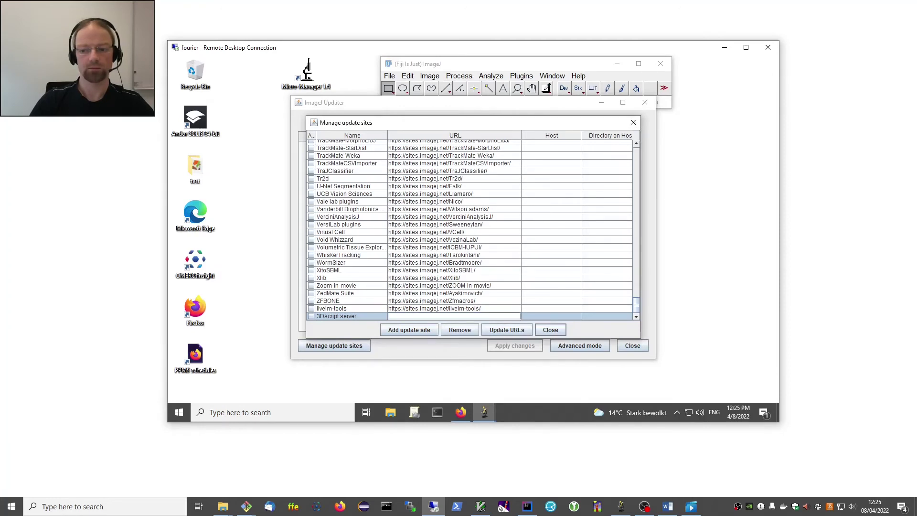
key("ctrl+v")
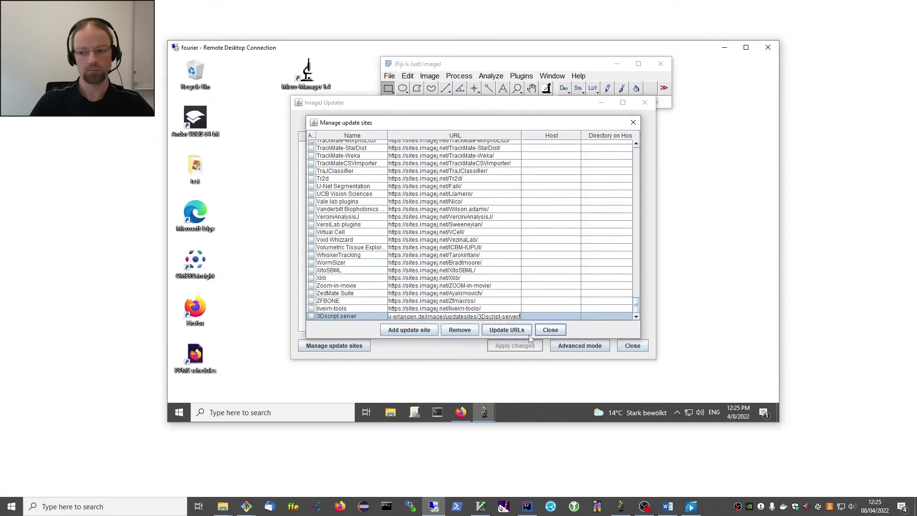
left_click(550, 331)
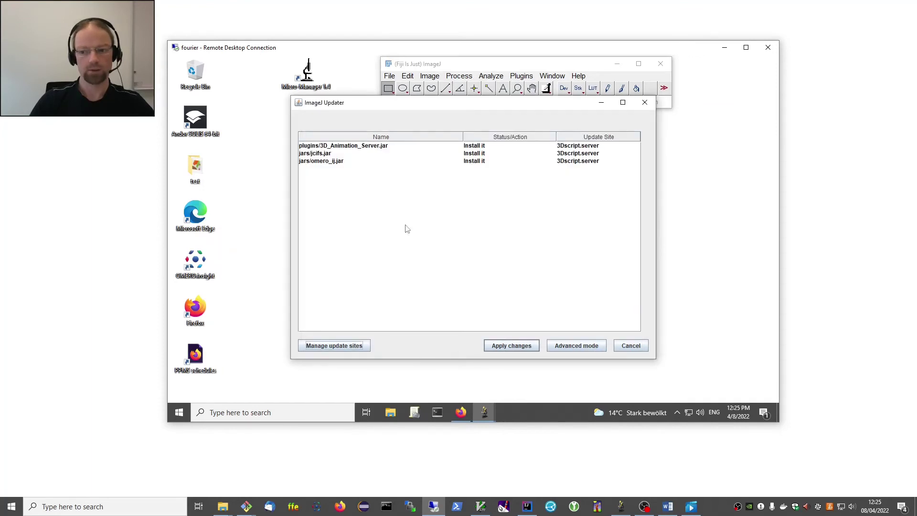
left_click(512, 346)
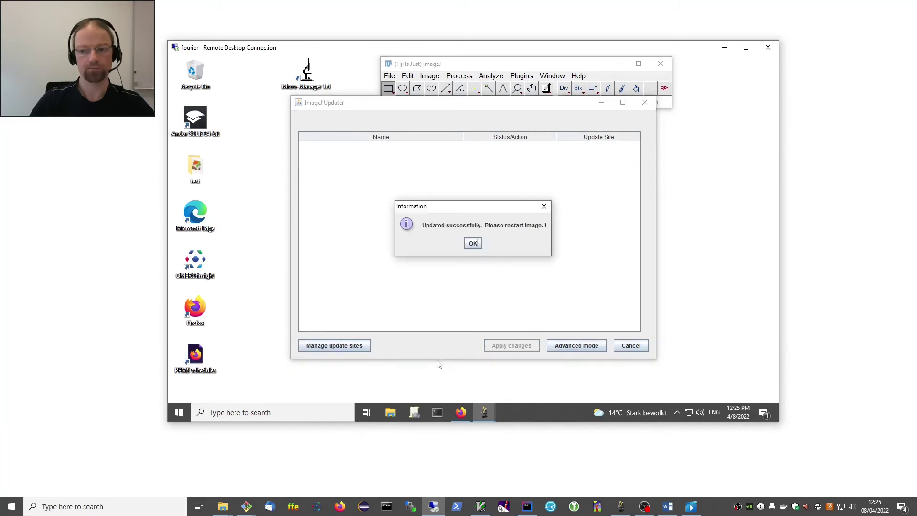
left_click(478, 246)
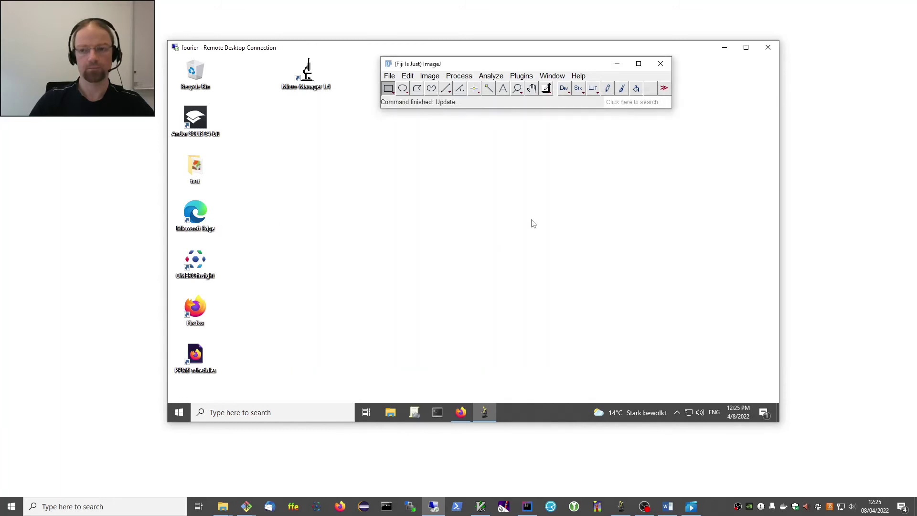
Restart Fiji and run Plugins > 3D script > 3Dscript Server until it reports ready.
left_click(660, 64)
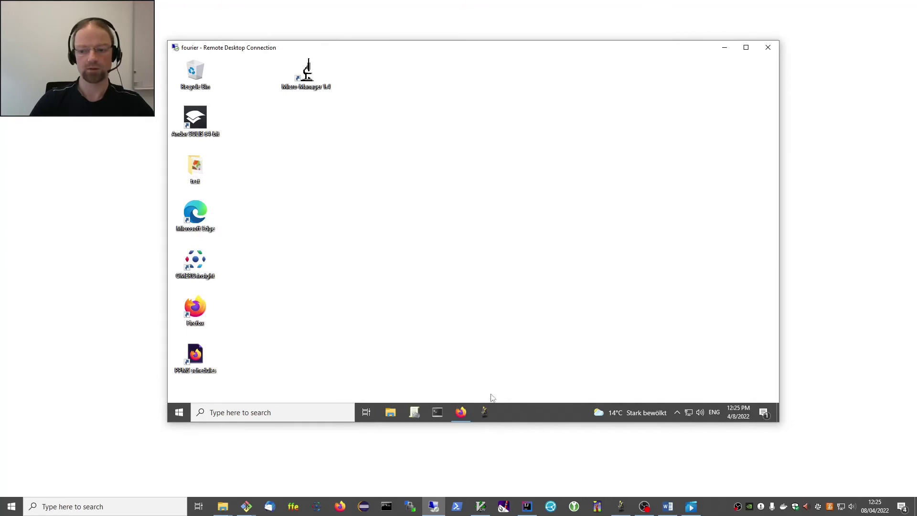
left_click(484, 412)
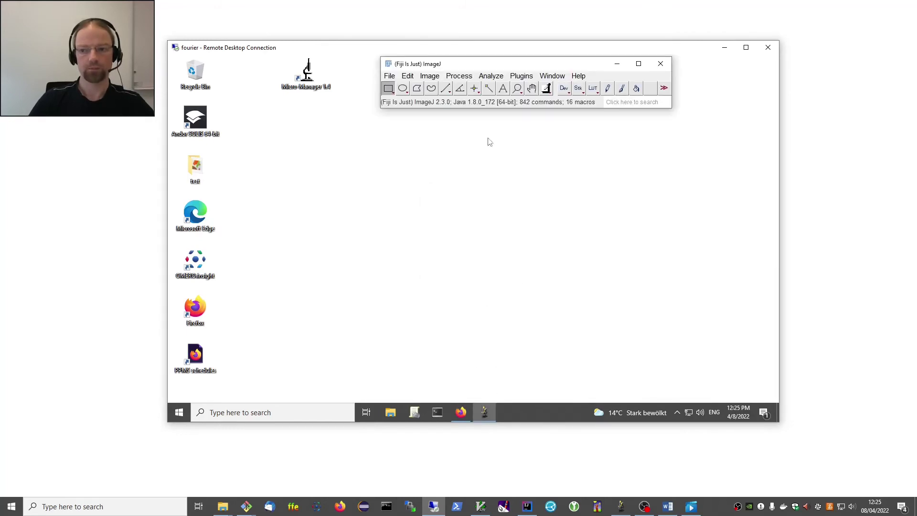
left_click(519, 78)
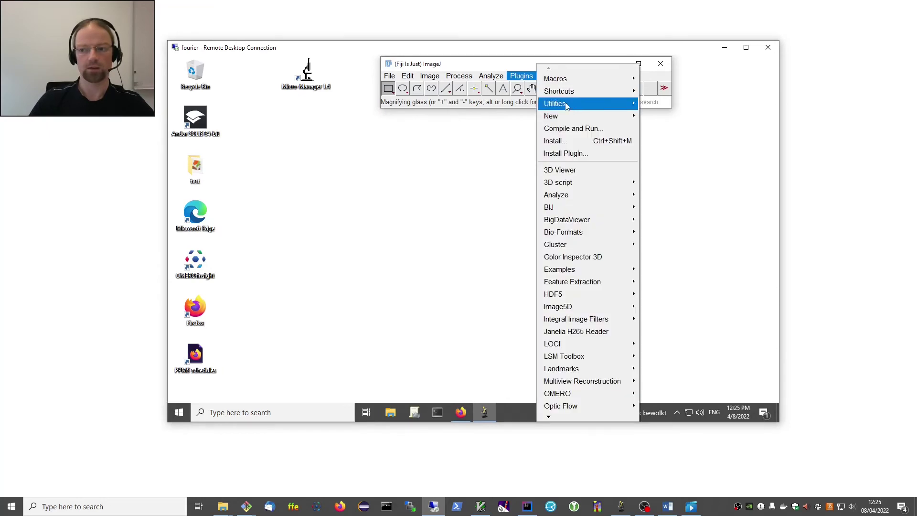
mouse_move(580, 184)
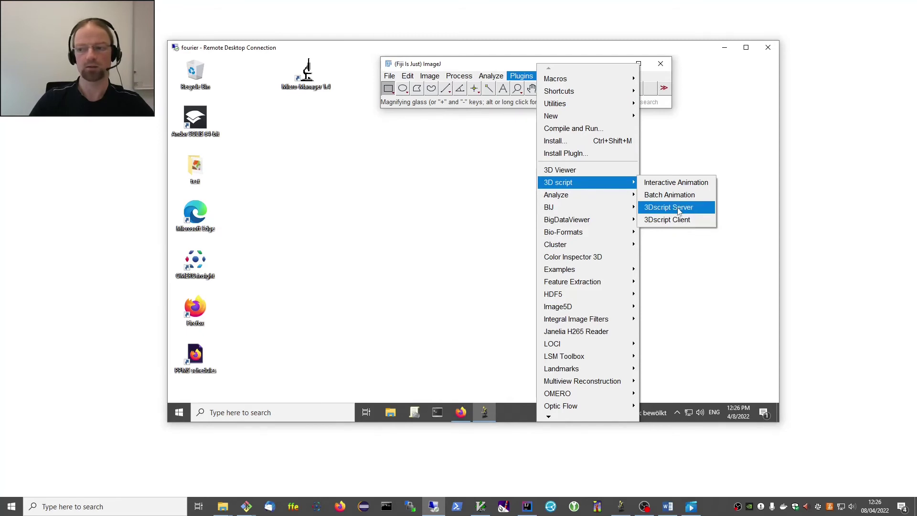
left_click(680, 211)
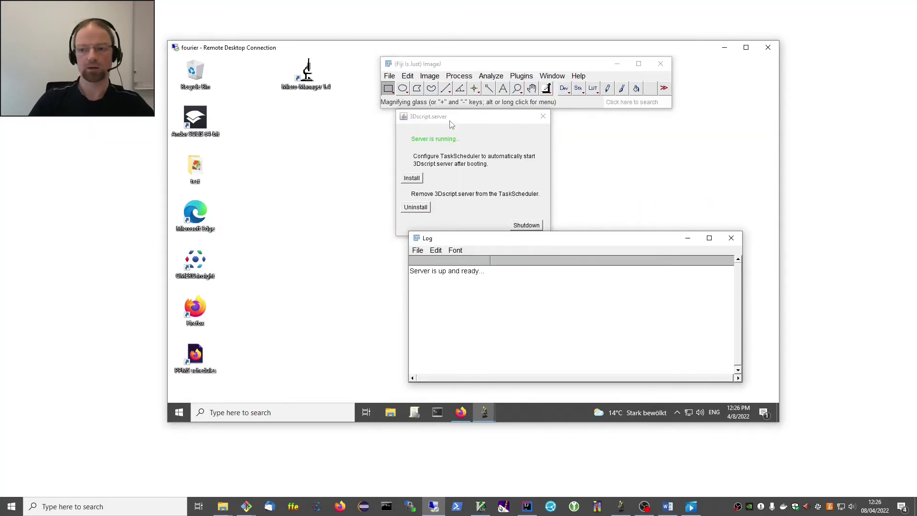
Install the \3Dscript scheduled task so the server starts at boot, approving the UAC prompt.
left_click_drag(452, 122, 320, 127)
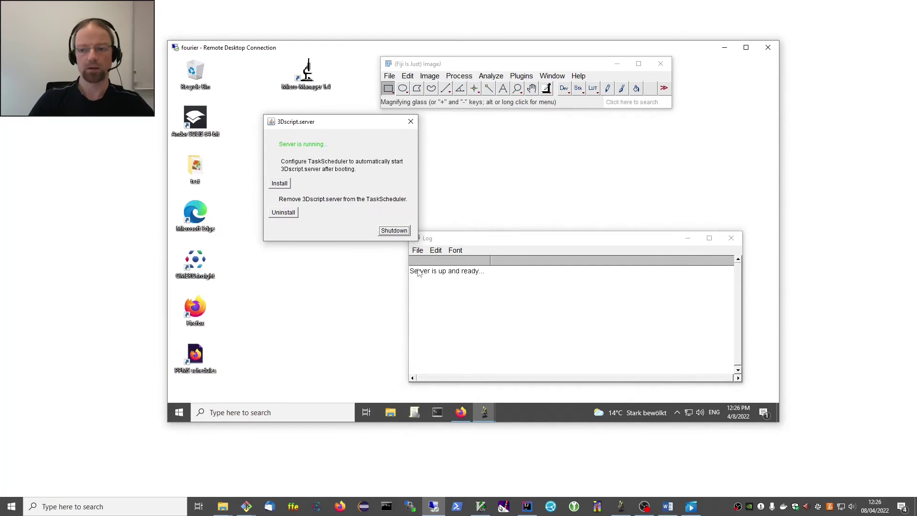
left_click_drag(471, 242, 486, 183)
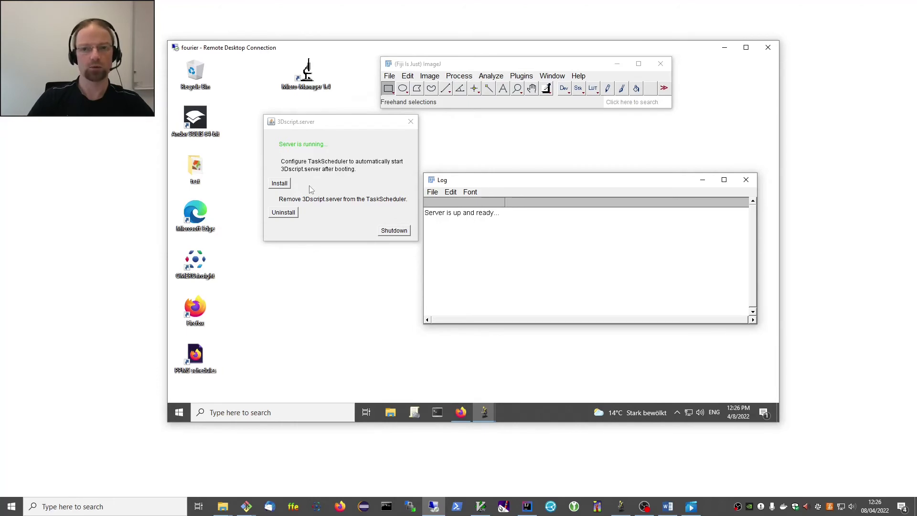
left_click(280, 185)
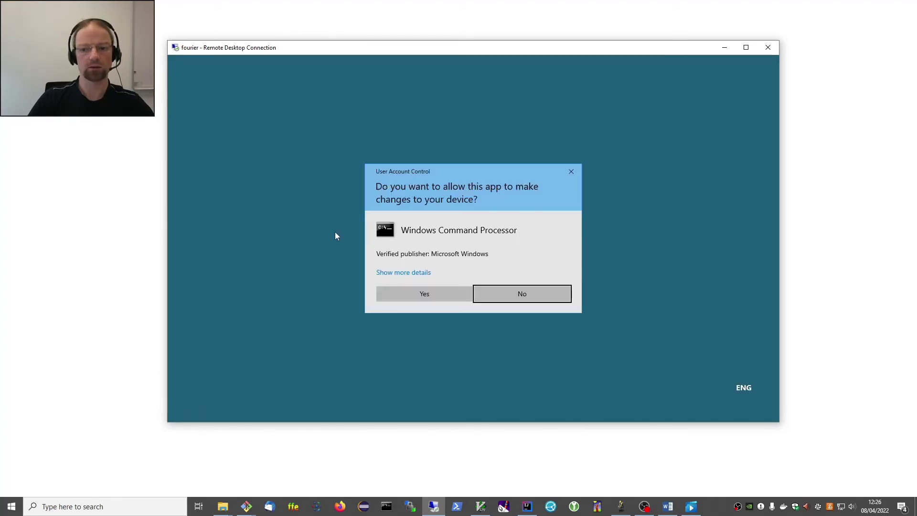
left_click(425, 295)
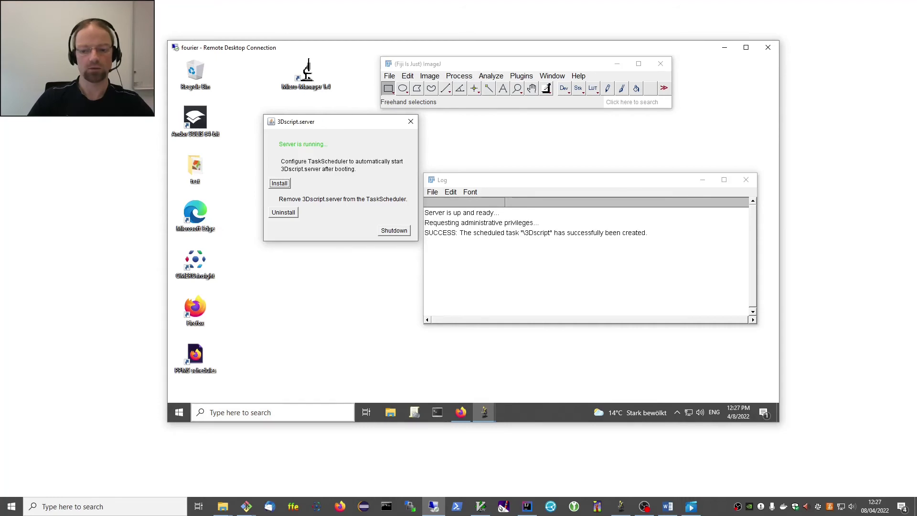
left_click(268, 413)
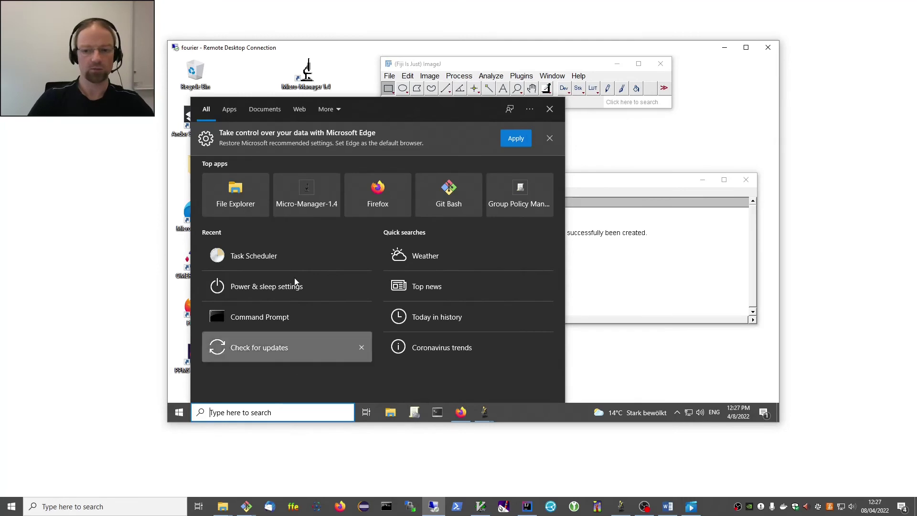
left_click(260, 256)
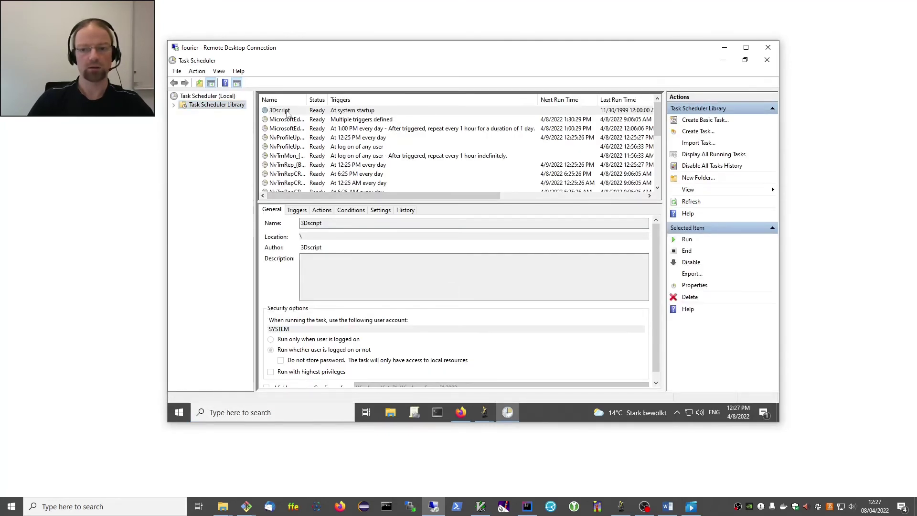
left_click(288, 113)
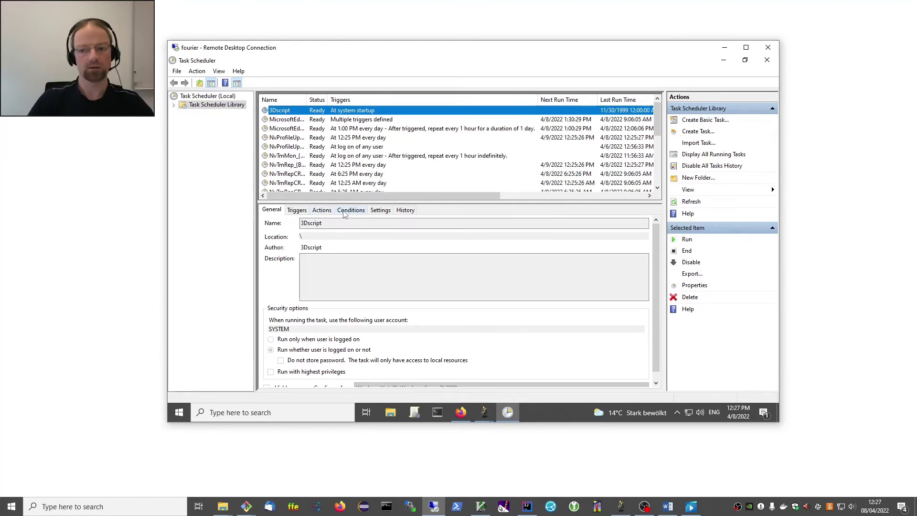
left_click(322, 210)
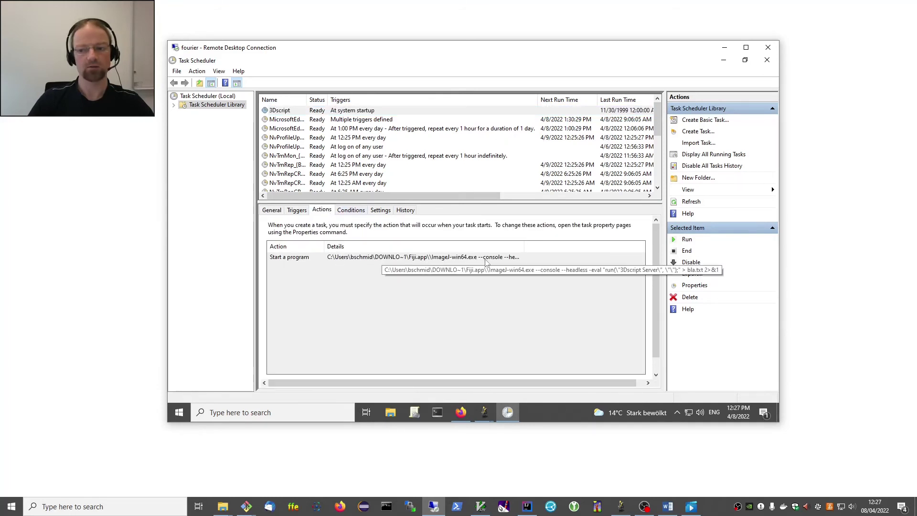
left_click_drag(524, 246, 631, 245)
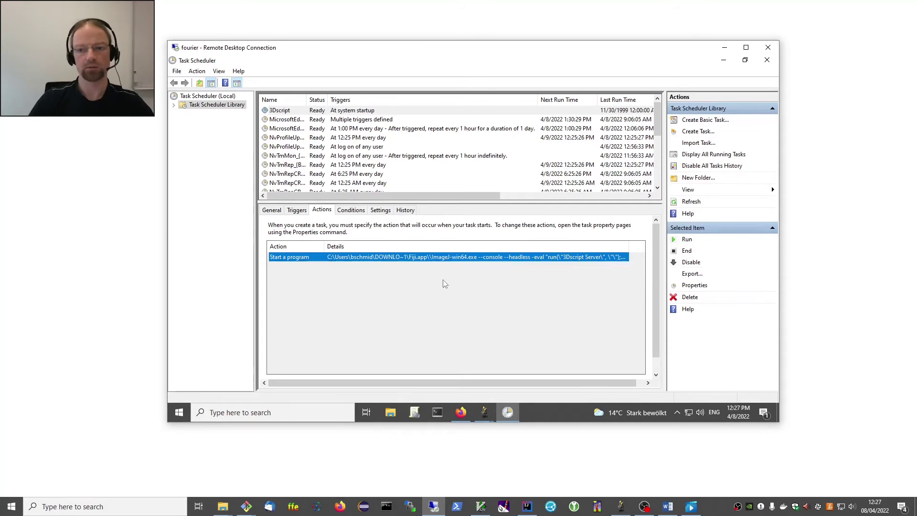
left_click(768, 61)
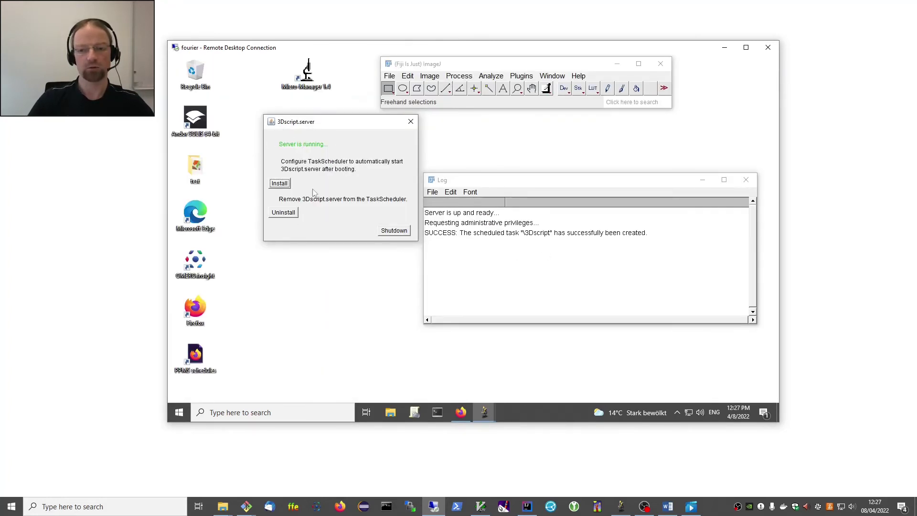
Uninstall the 3Dscript scheduled startup task, approving the administrator prompt.
left_click(284, 213)
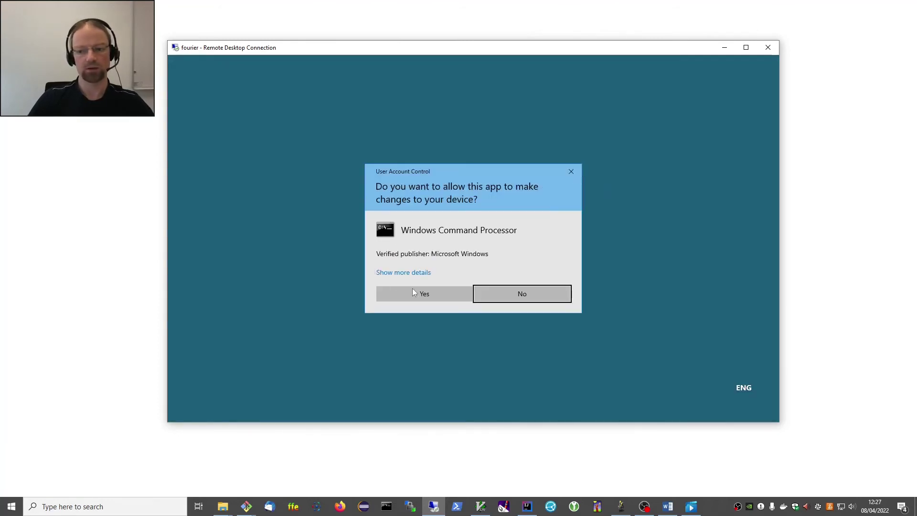
left_click(421, 292)
left_click_drag(325, 122, 298, 167)
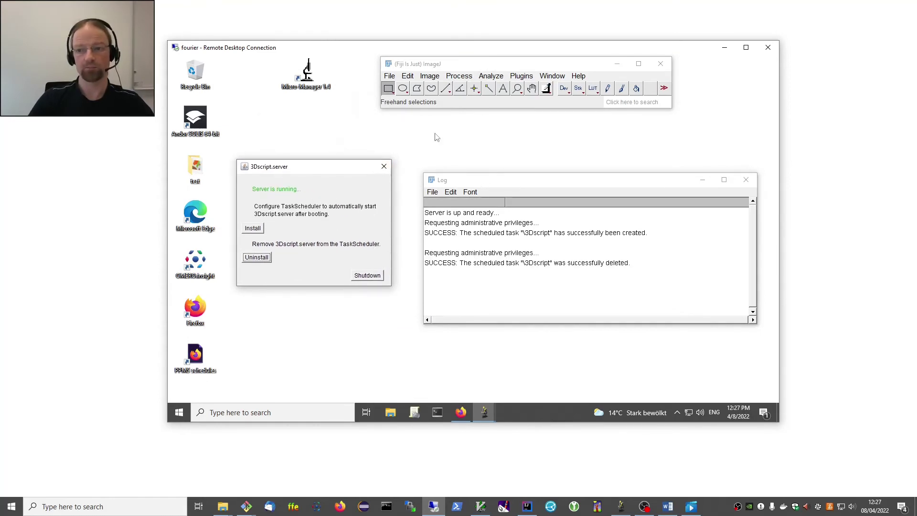
Zoom the remote desktop window to 75% and place it in the top-right corner.
left_click_drag(435, 54, 422, 50)
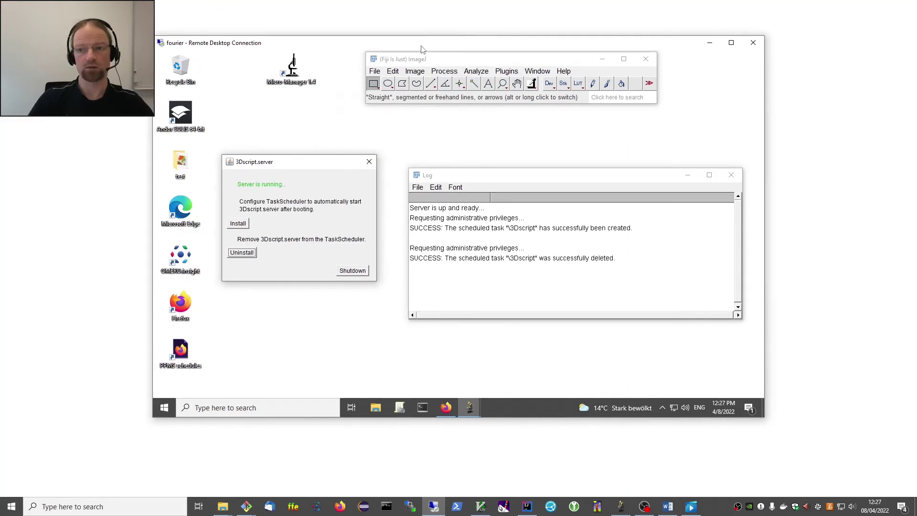
right_click(423, 49)
mouse_move(471, 115)
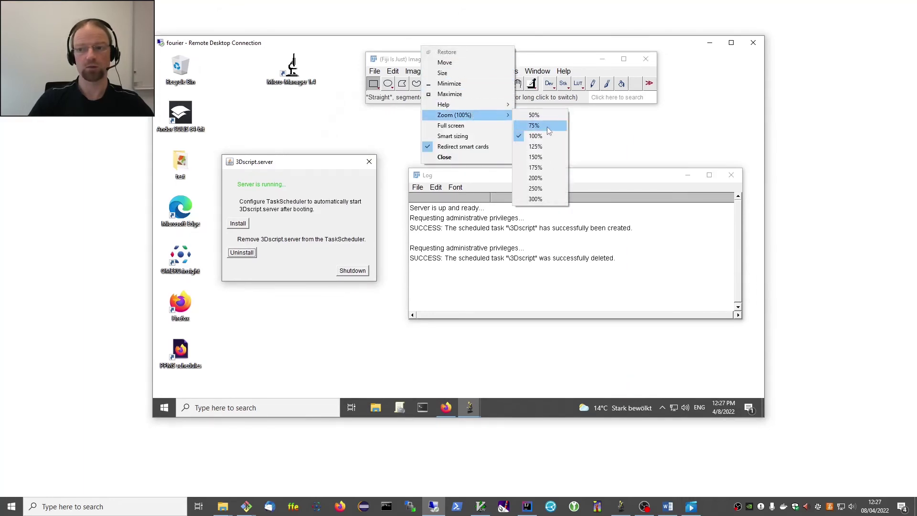
left_click(547, 126)
left_click_drag(391, 45, 697, 14)
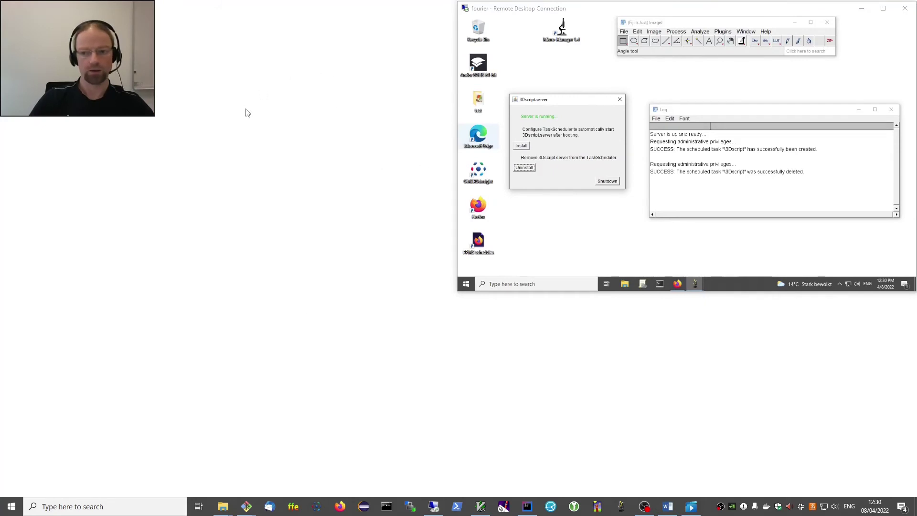
Launch local Fiji and open Plugins > 3D script > 3Dscript Client.
left_click(620, 506)
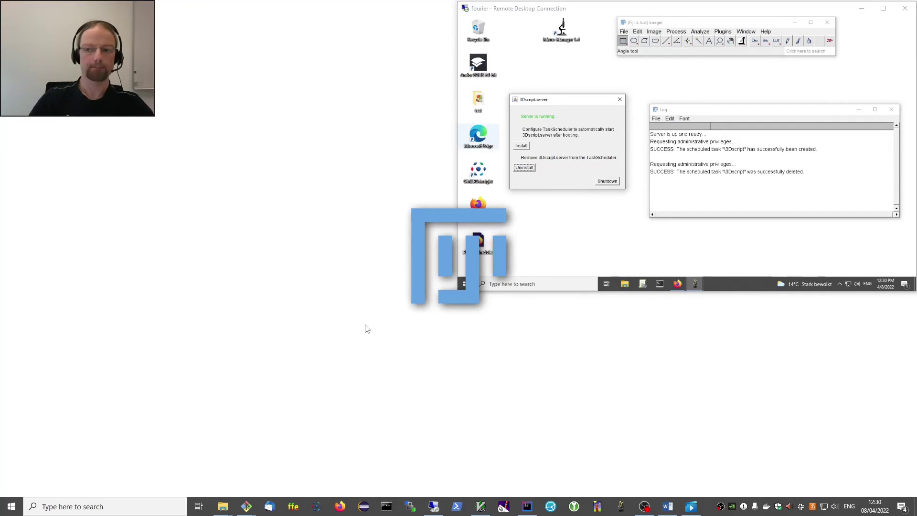
left_click_drag(581, 19, 227, 131)
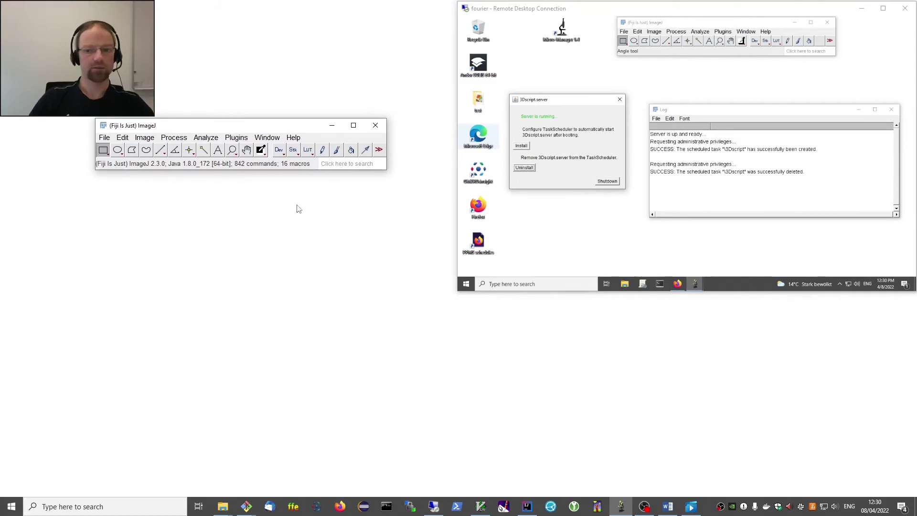
left_click(237, 138)
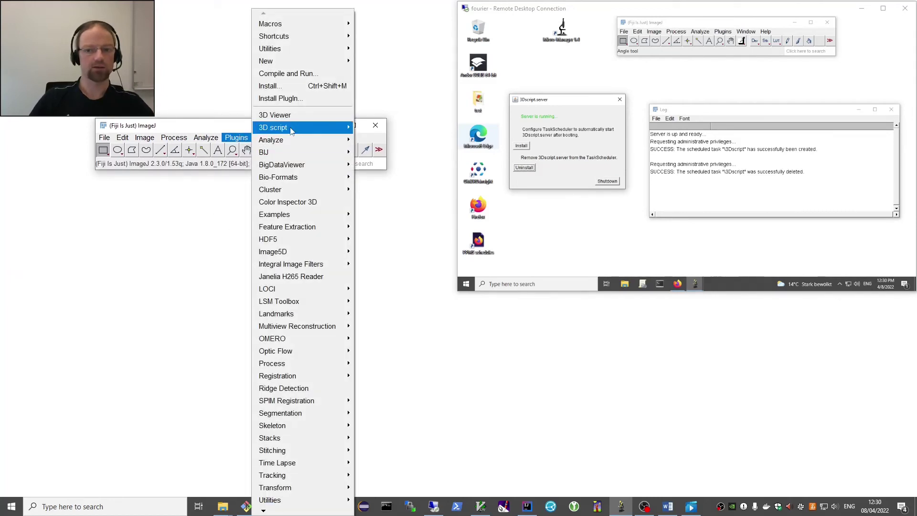
mouse_move(294, 128)
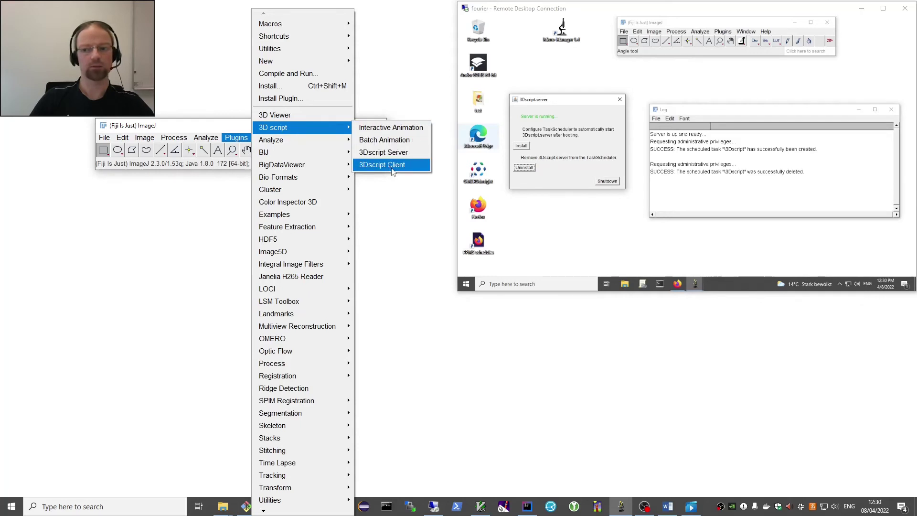
left_click(392, 168)
left_click_drag(454, 96, 302, 205)
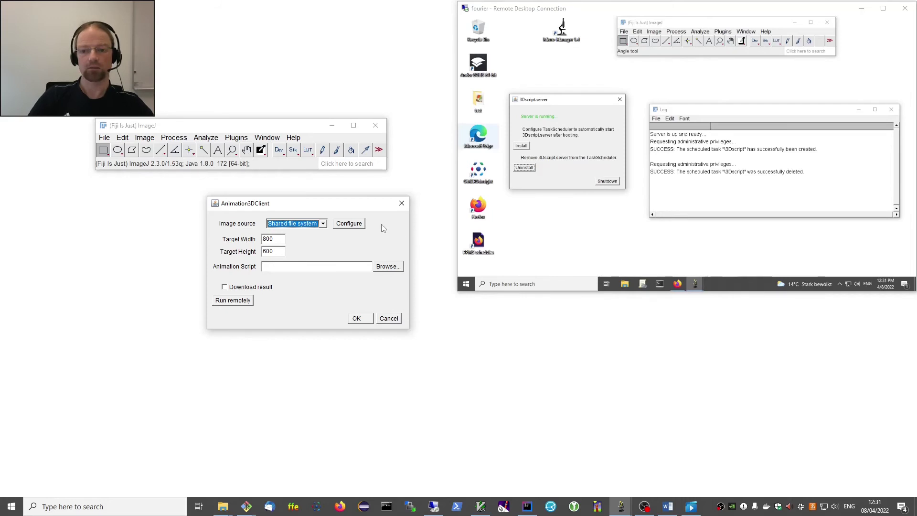
Keep Shared file system as the image source and open its Configure settings.
left_click(303, 226)
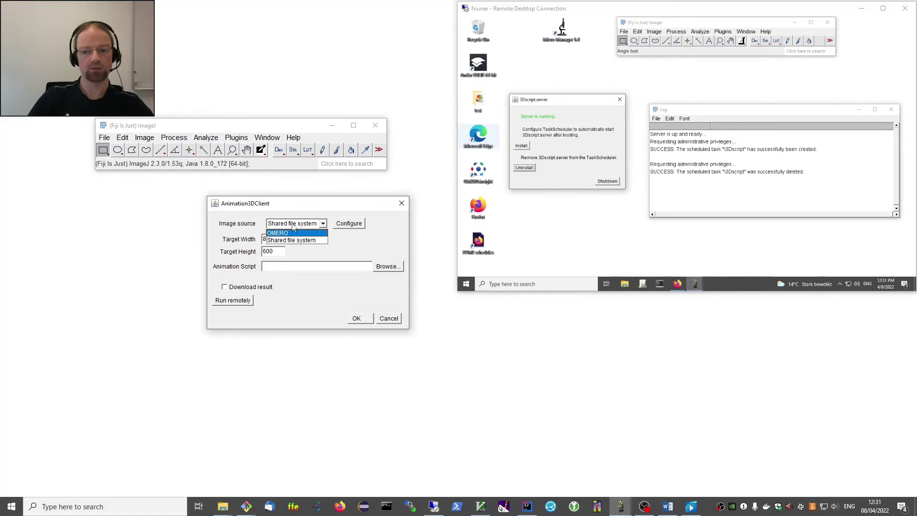
left_click(294, 226)
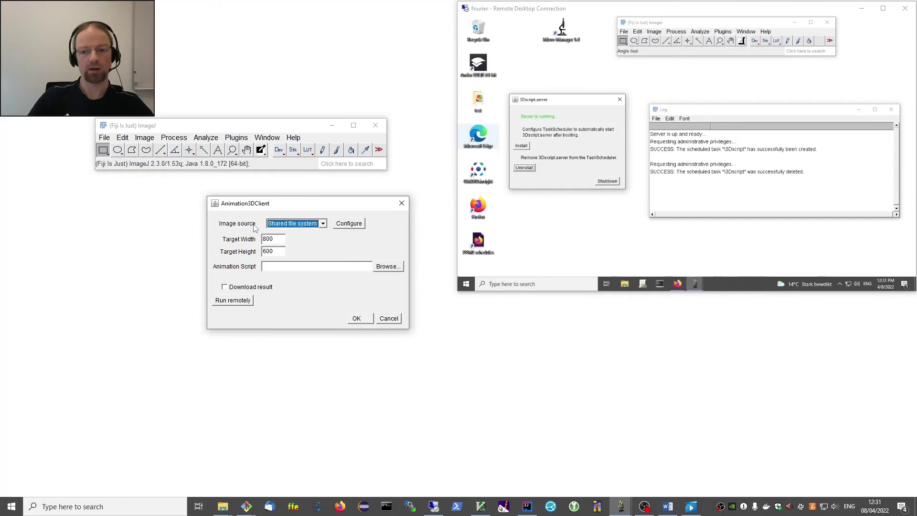
left_click(345, 228)
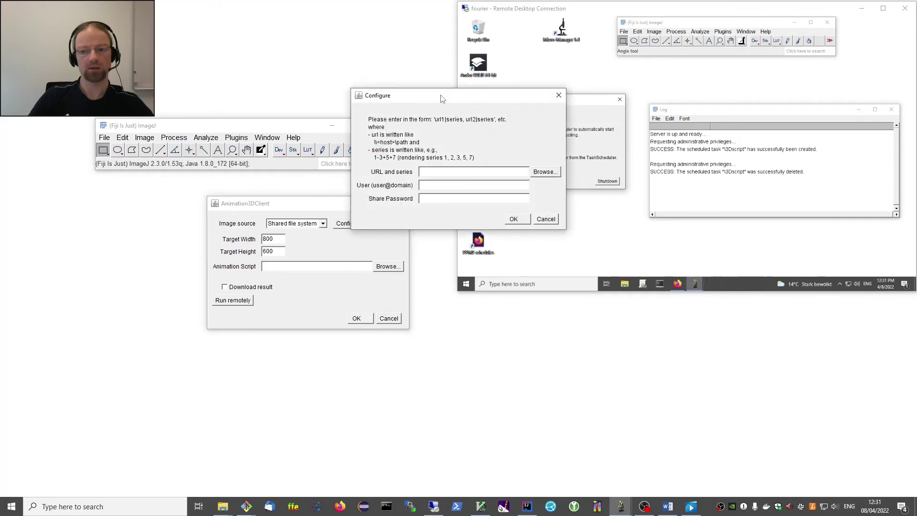
left_click_drag(443, 97, 385, 144)
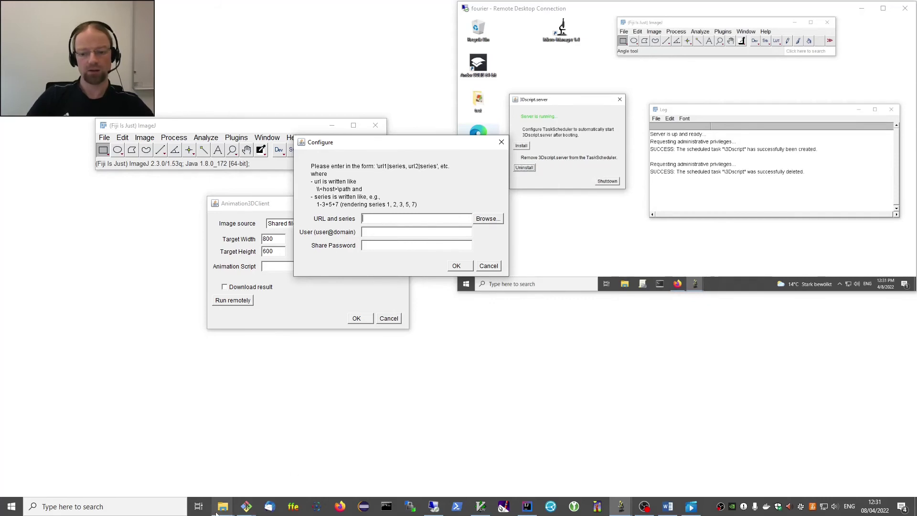
Drag bone.tif from the I2K2022 folder into the URL field to insert its network path.
mouse_move(222, 505)
left_click(117, 469)
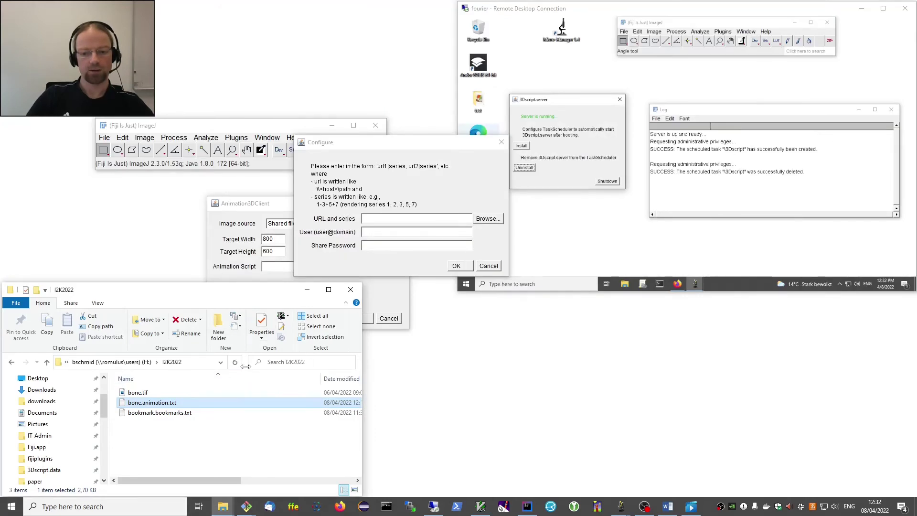
left_click_drag(248, 365, 272, 366)
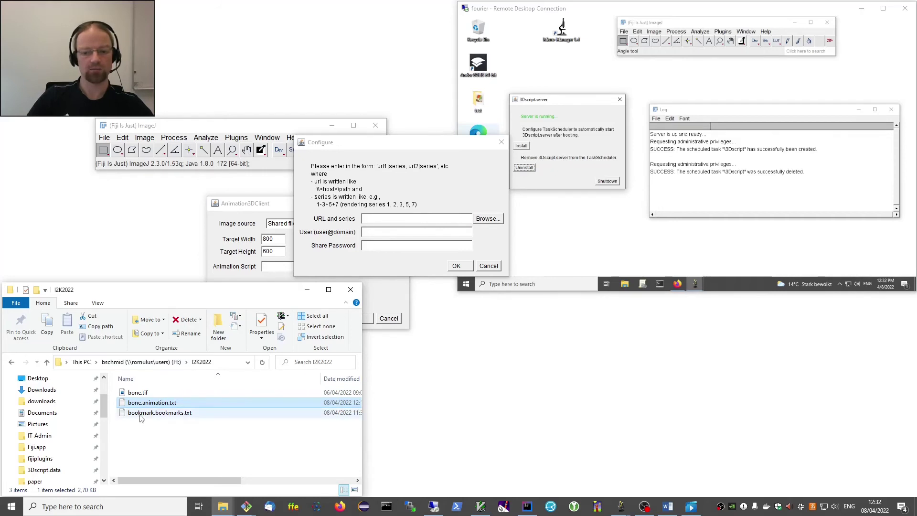
left_click_drag(136, 393, 414, 221)
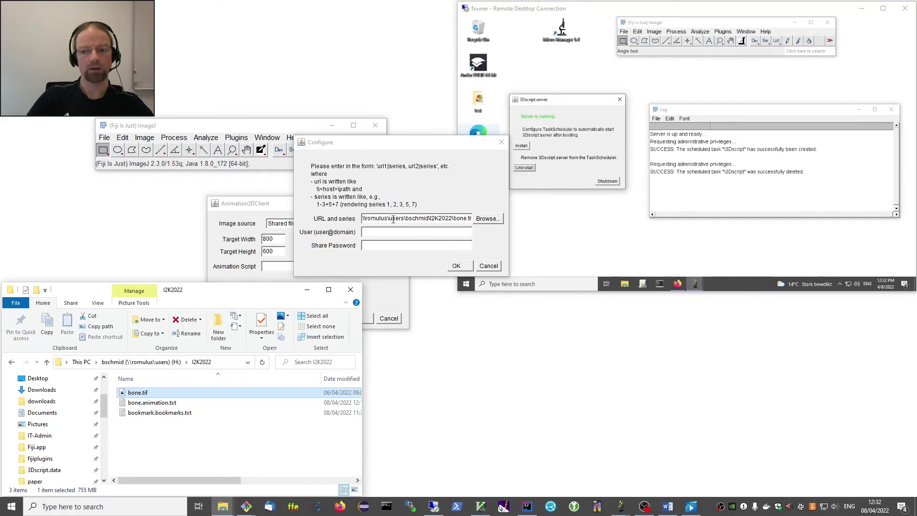
left_click_drag(393, 219, 355, 219)
Enter the share's user name and confirm the connection settings with OK.
left_click(369, 219)
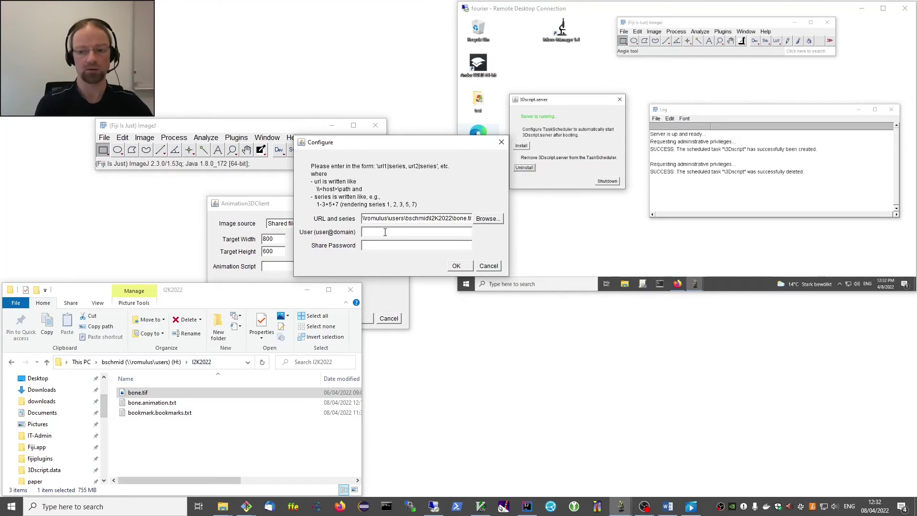
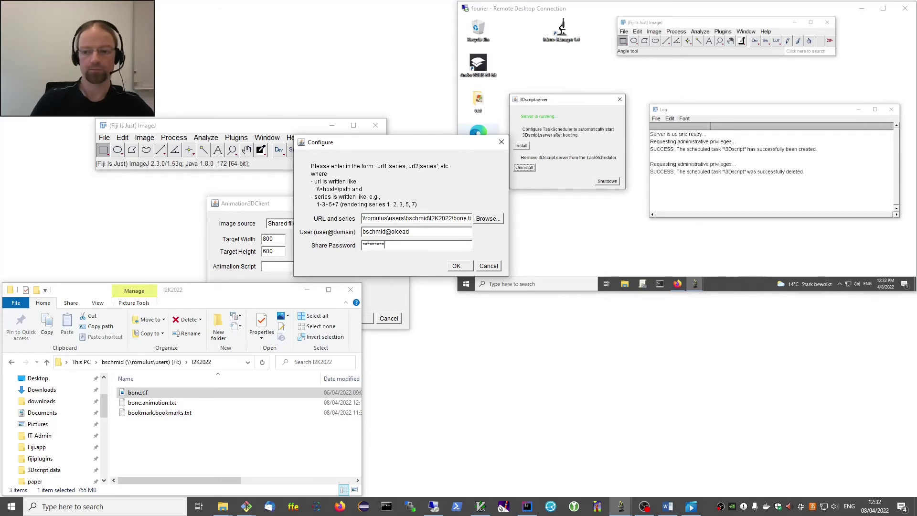
left_click(456, 266)
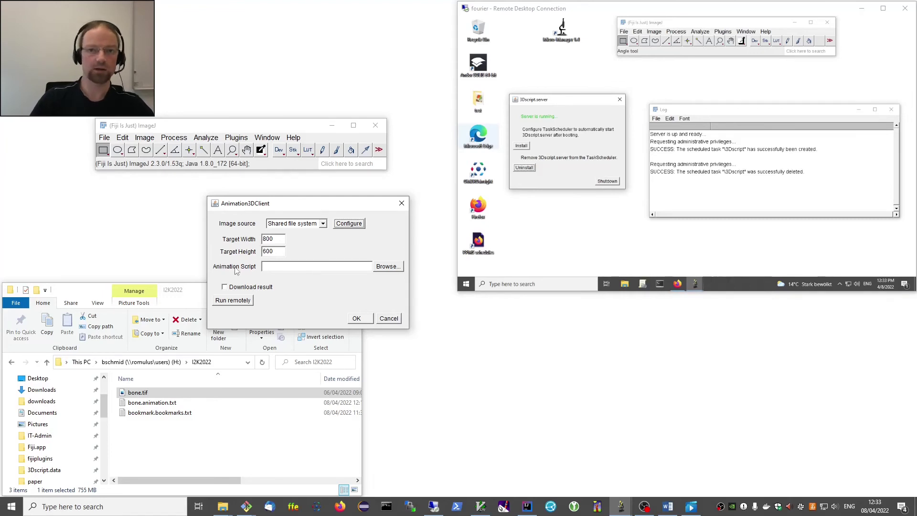
Load bone.animation.txt as the script and render it remotely on machine fourier.
left_click(149, 403)
left_click_drag(149, 403, 285, 267)
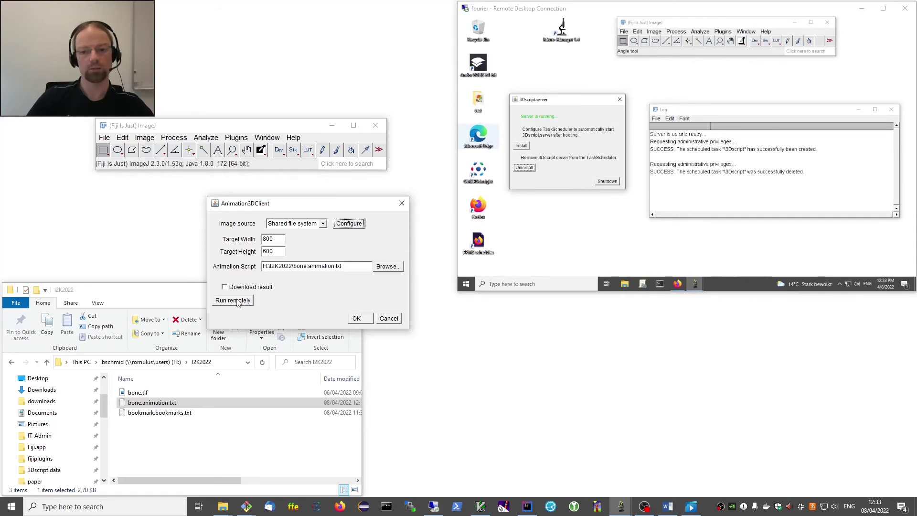
left_click(239, 301)
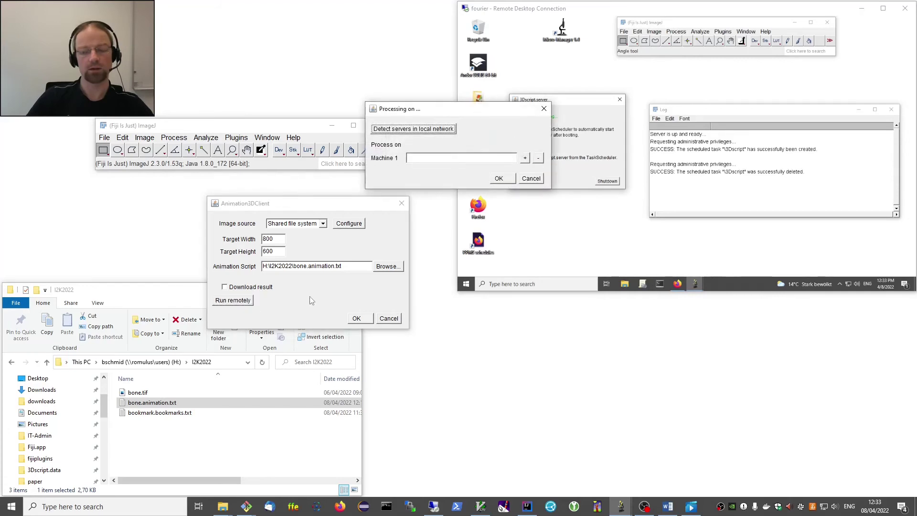
left_click_drag(449, 114, 339, 184)
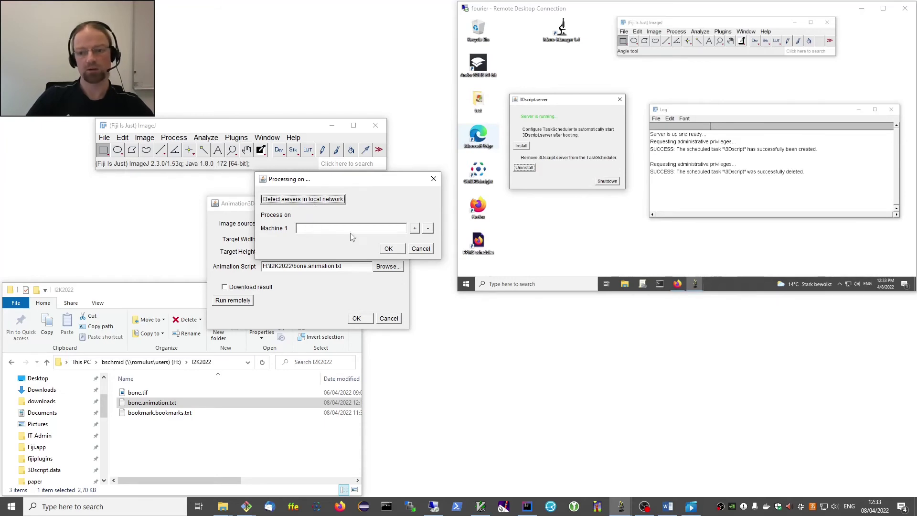
left_click(331, 227)
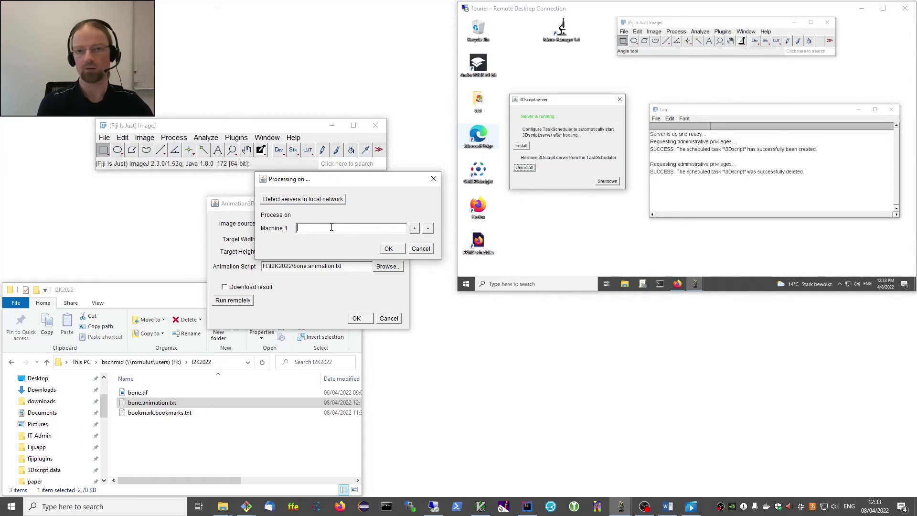
type("four")
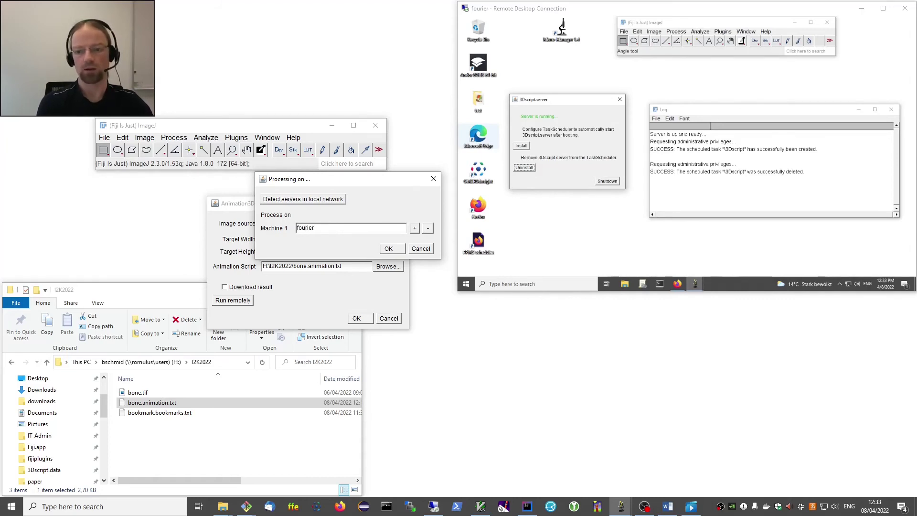
type("ier")
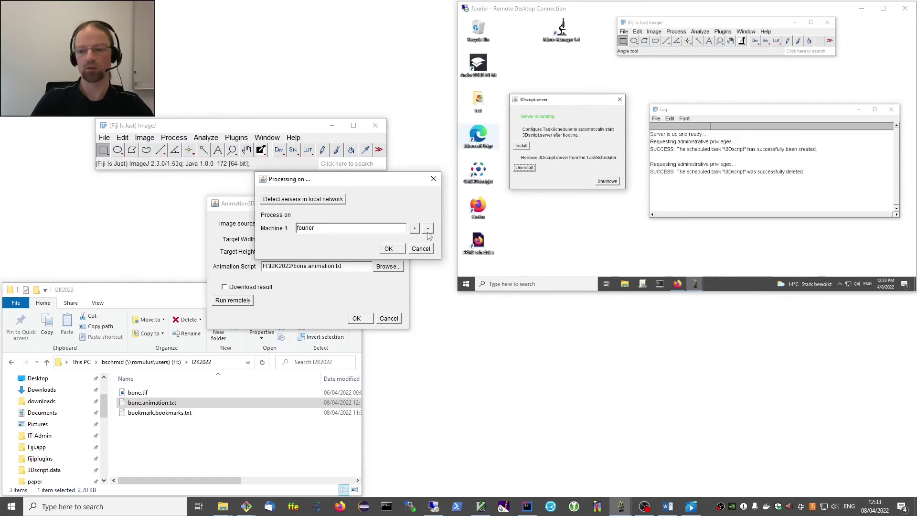
left_click(387, 249)
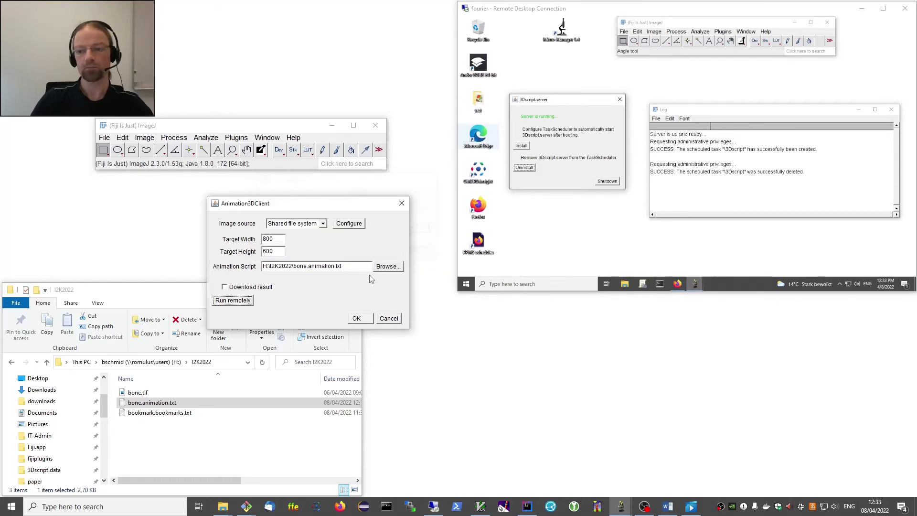
left_click(357, 319)
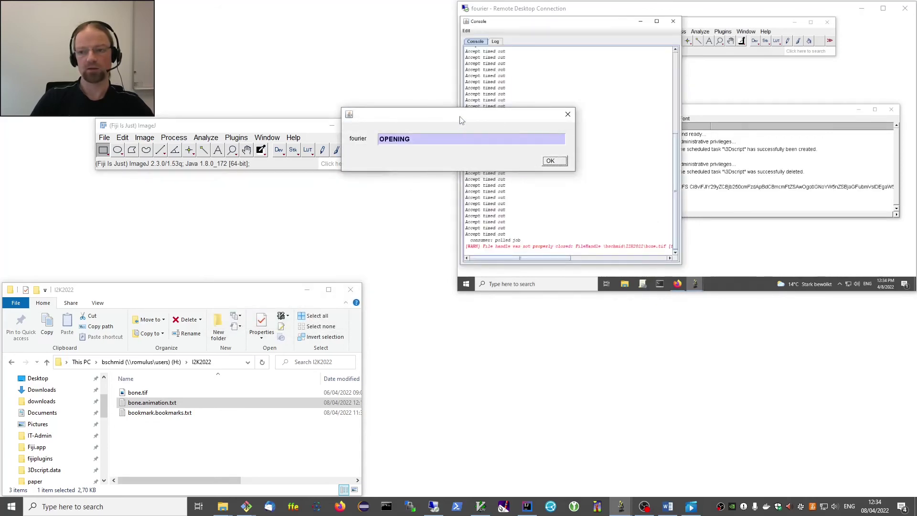
left_click_drag(460, 117, 254, 192)
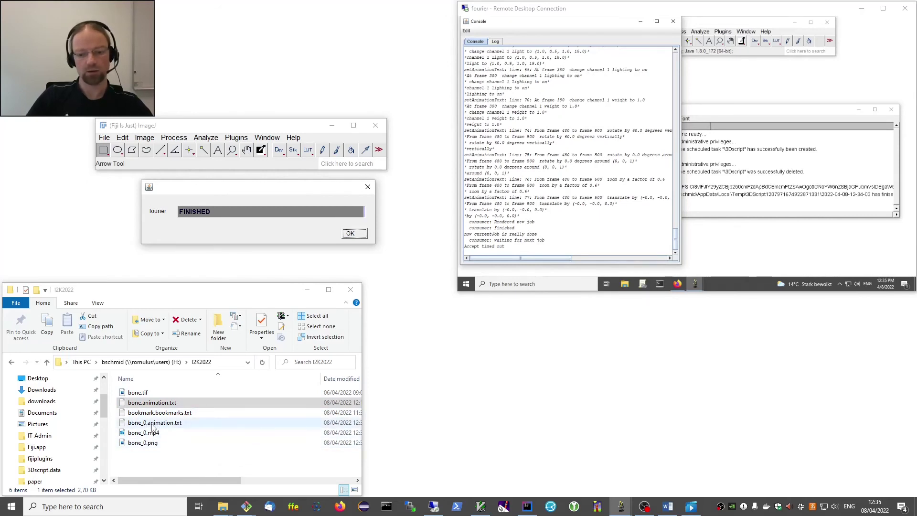
left_click(153, 425)
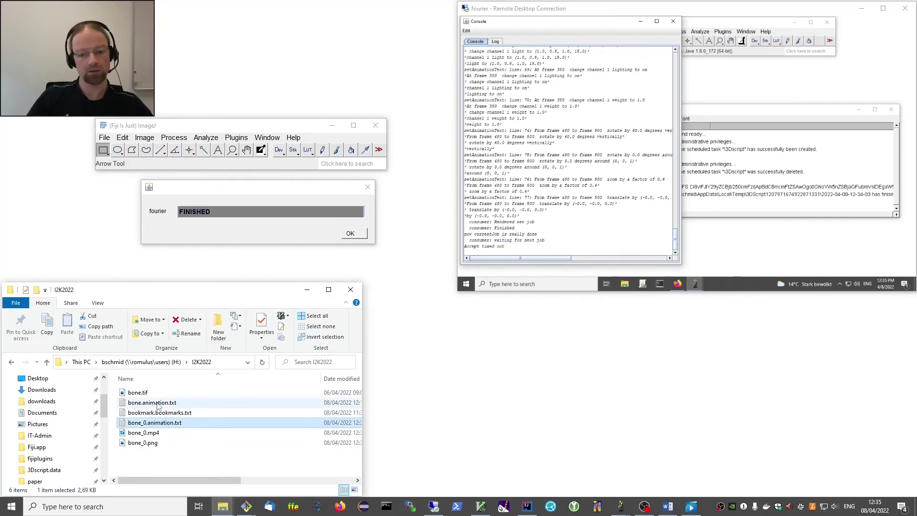
left_click(145, 444)
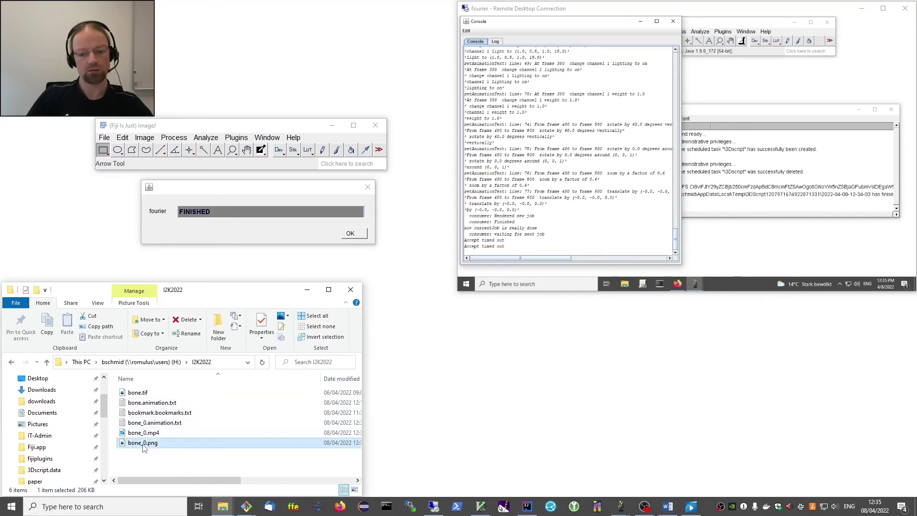
double_click(145, 444)
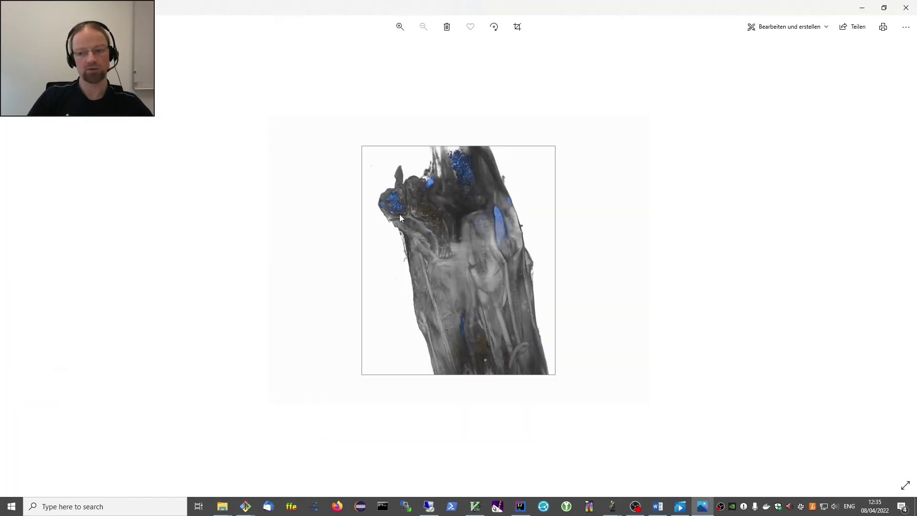
left_click(910, 10)
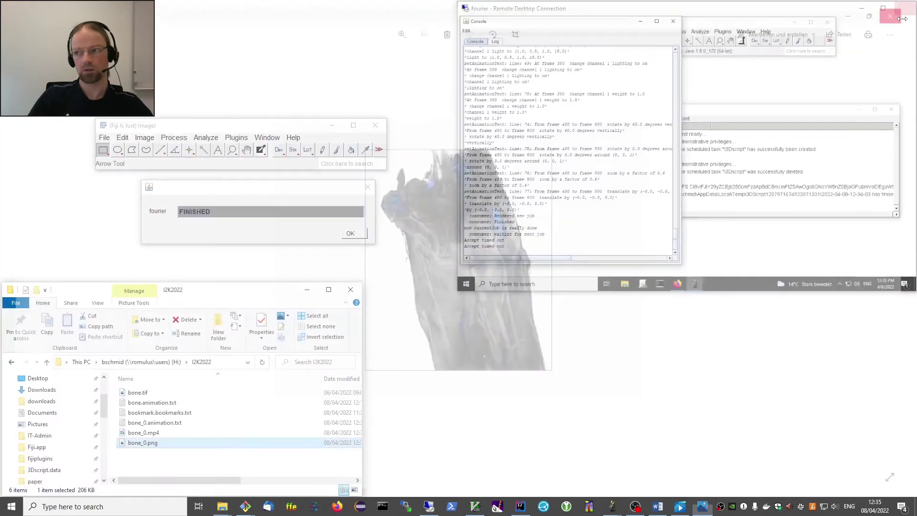
left_click(148, 433)
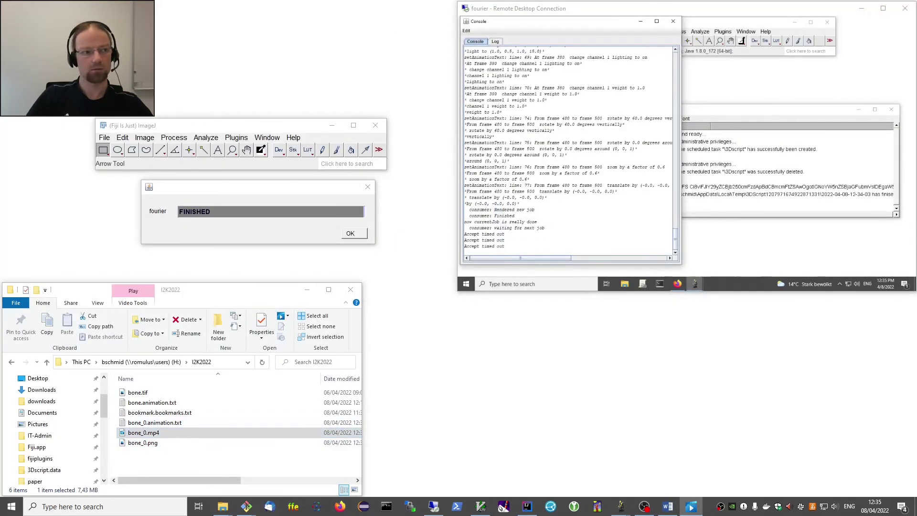
left_click(550, 196)
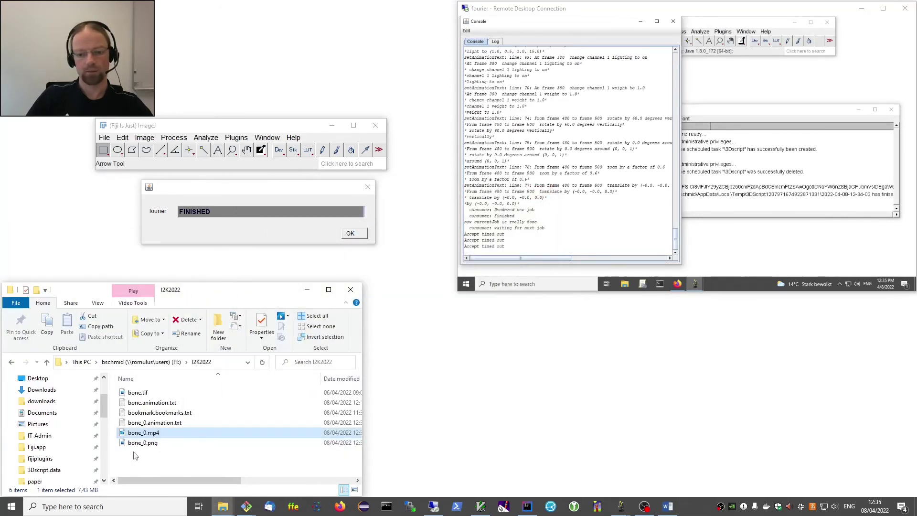
double_click(143, 434)
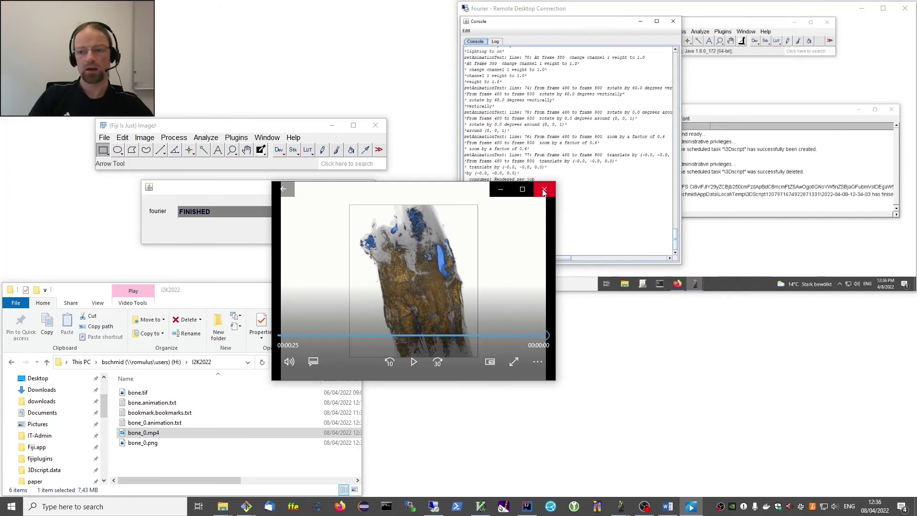
left_click(545, 191)
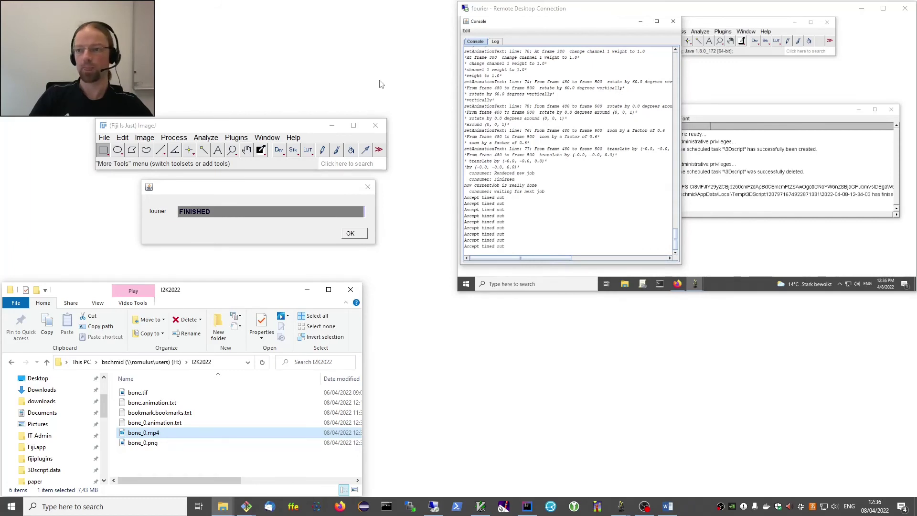
Close the remote desktop, Fiji and the I2K2022 Explorer windows.
left_click(904, 9)
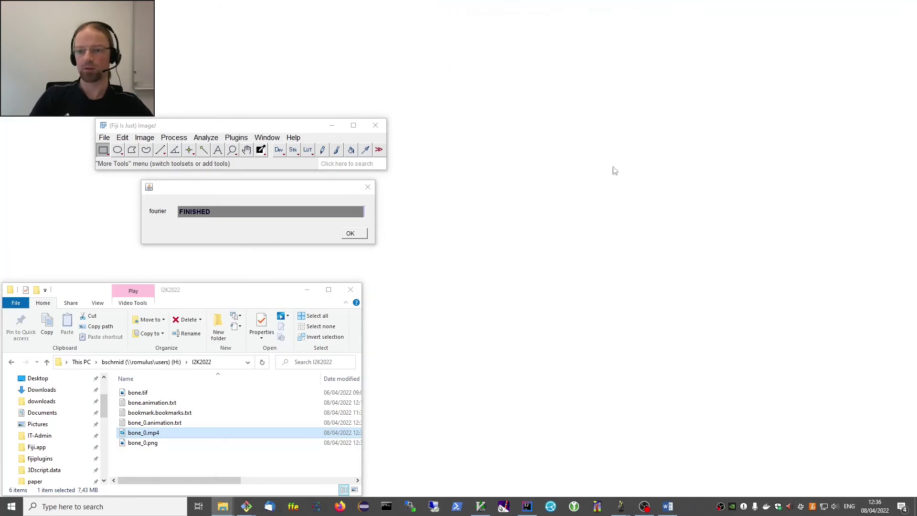
left_click(373, 128)
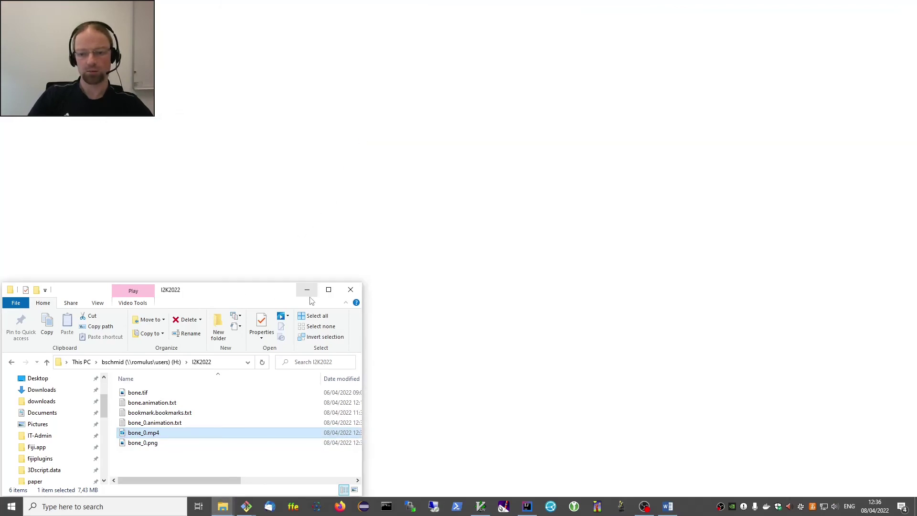
left_click(351, 289)
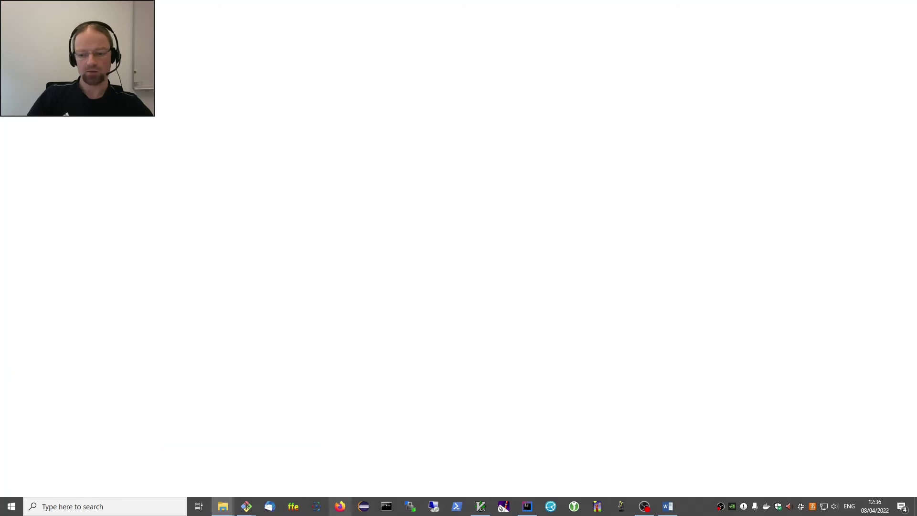
Open a maximized Firefox window and load the OMERO web client address.
left_click(340, 507)
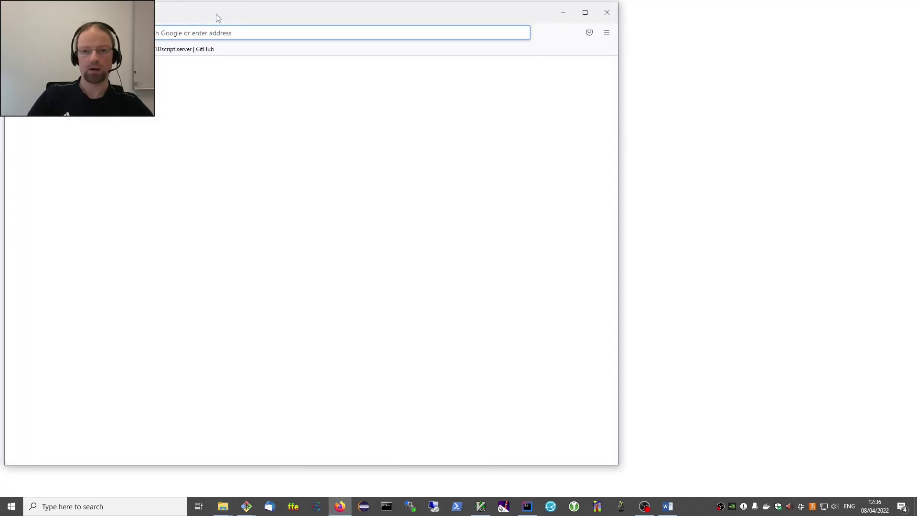
left_click_drag(218, 15, 363, 27)
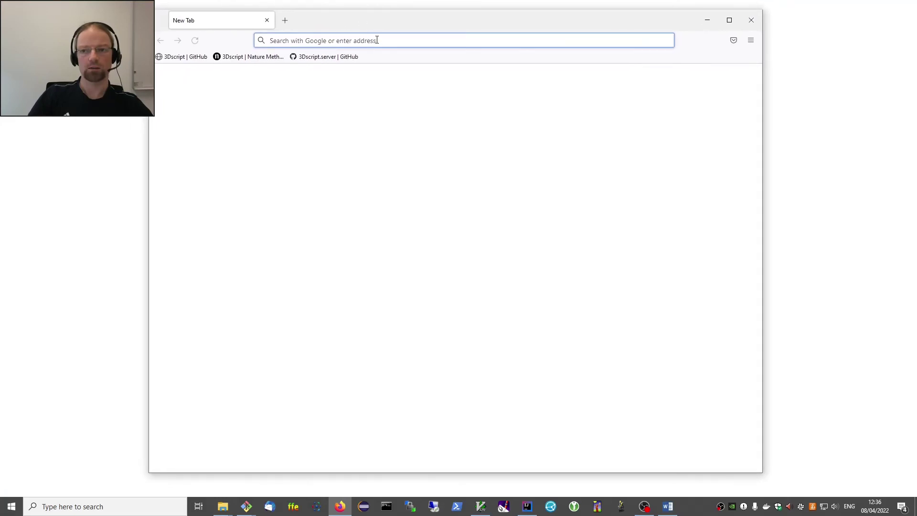
left_click(729, 20)
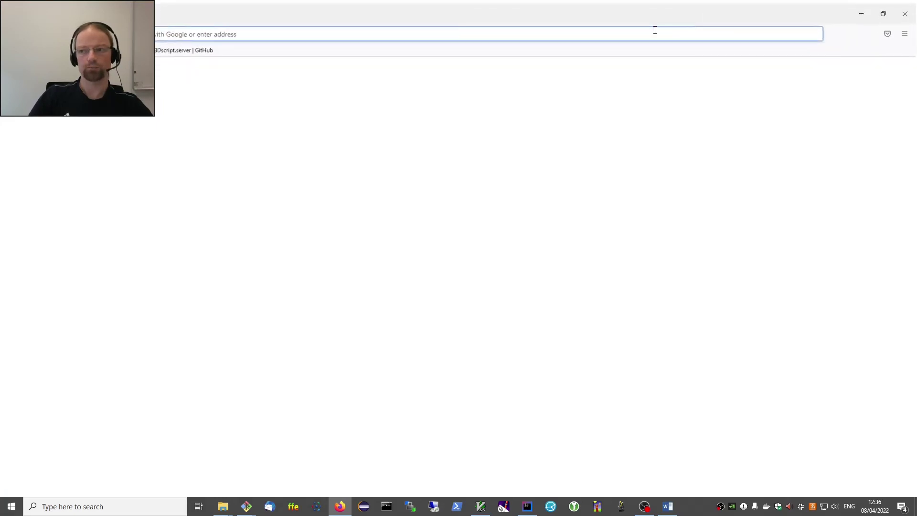
left_click(522, 32)
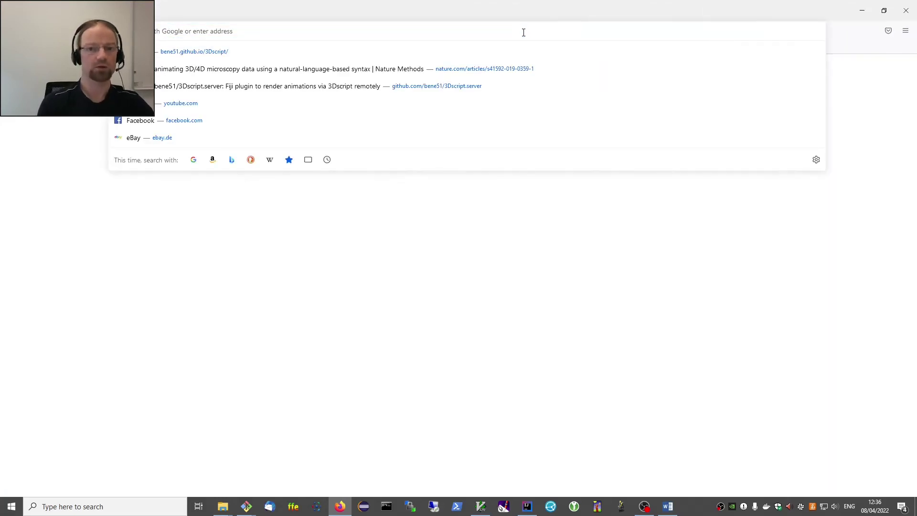
type("euli")
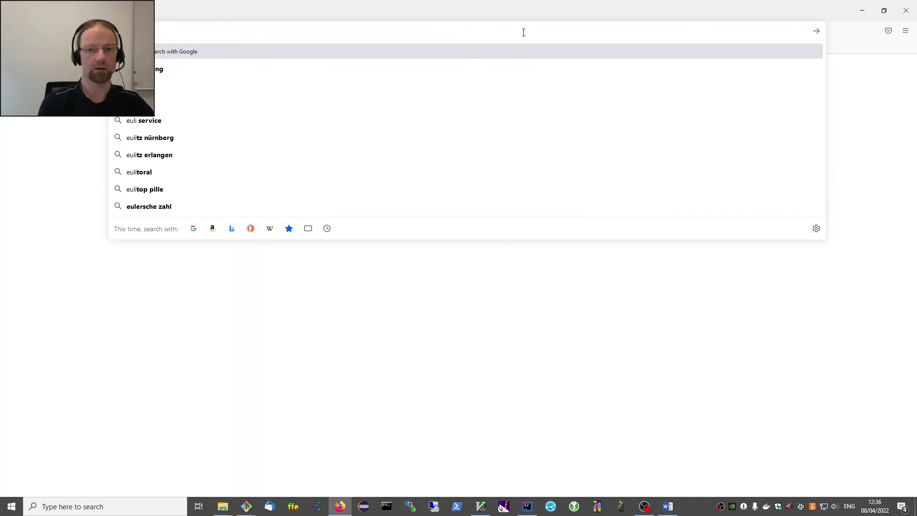
key("BackSpace")
key("BackSpace")
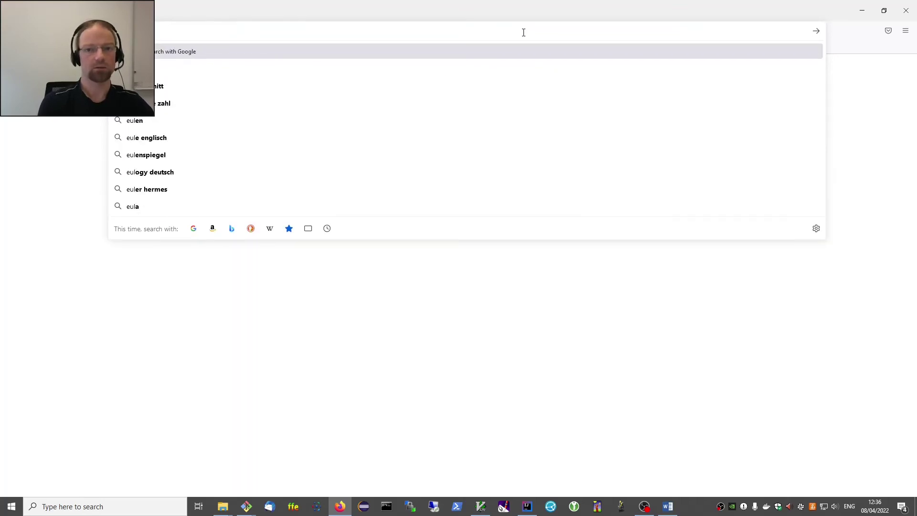
type("clidean.")
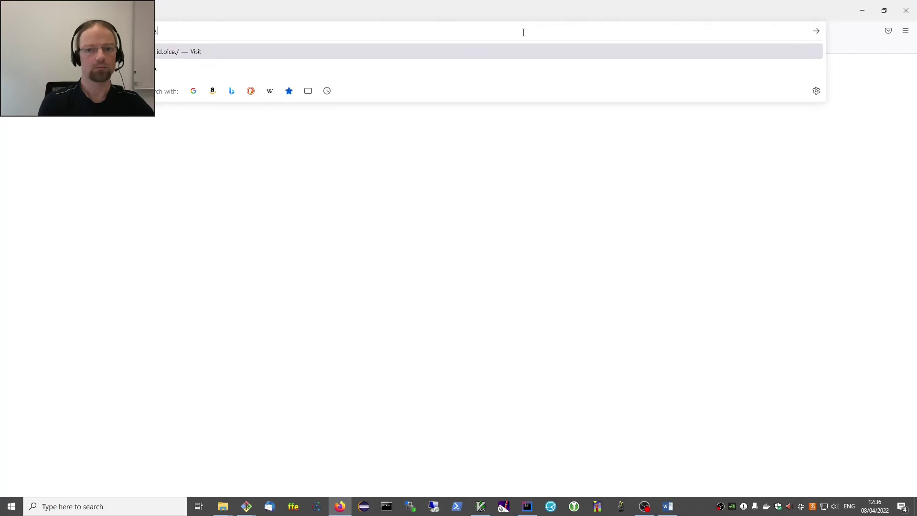
type("uni-erlangen.de")
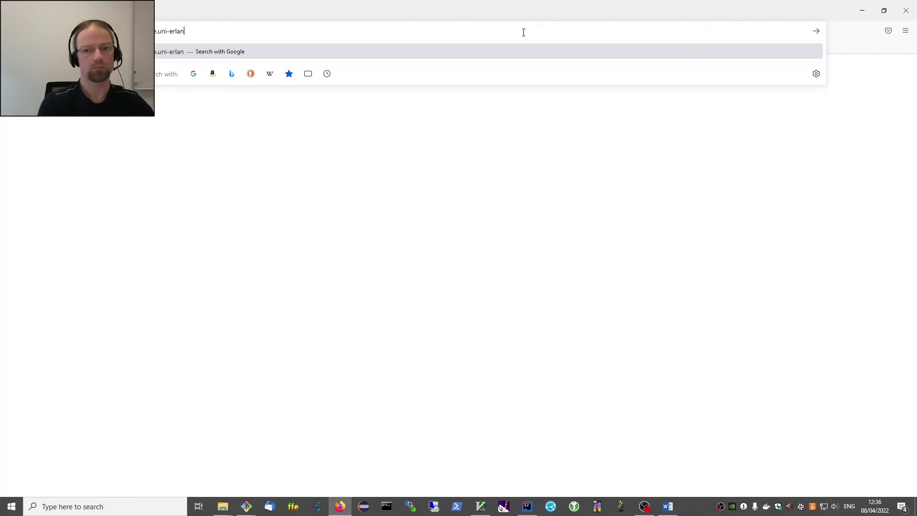
key("Return")
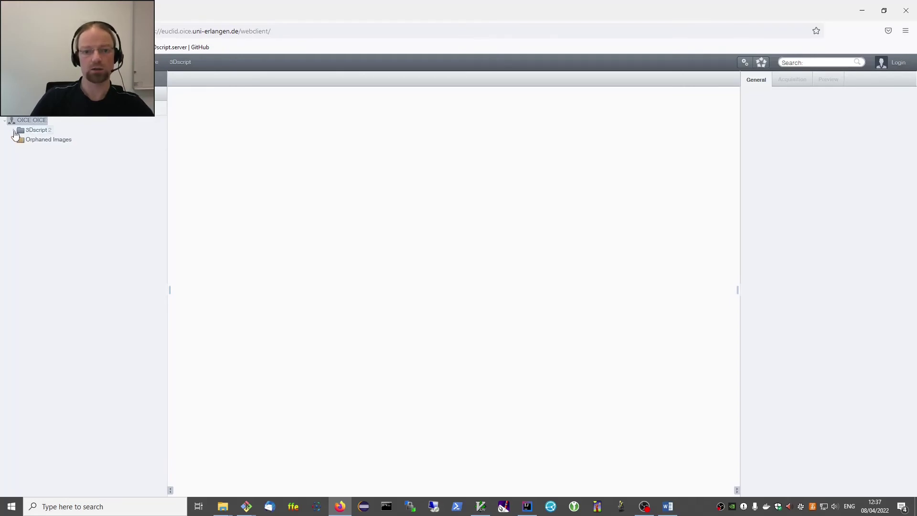
Expand 3Dscript > organoids and open 20161114_C7-00.tif with 3Dscript.
left_click(13, 132)
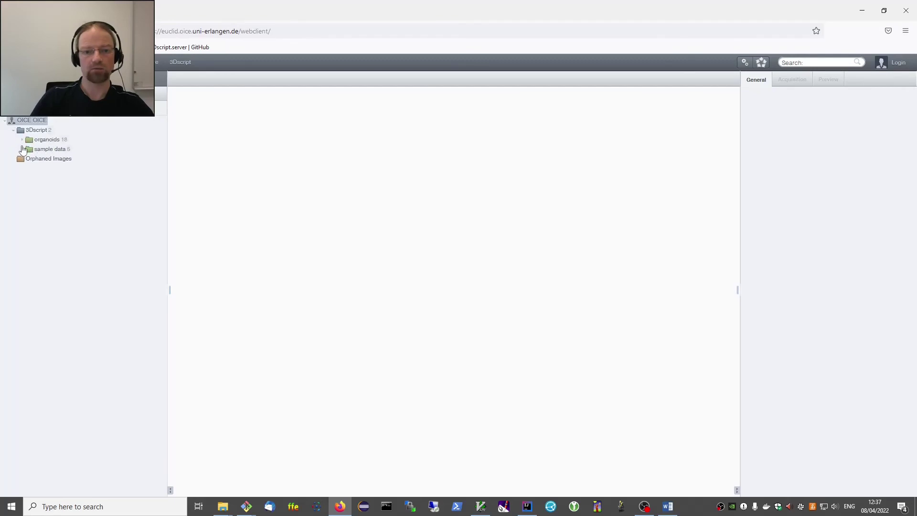
left_click(22, 140)
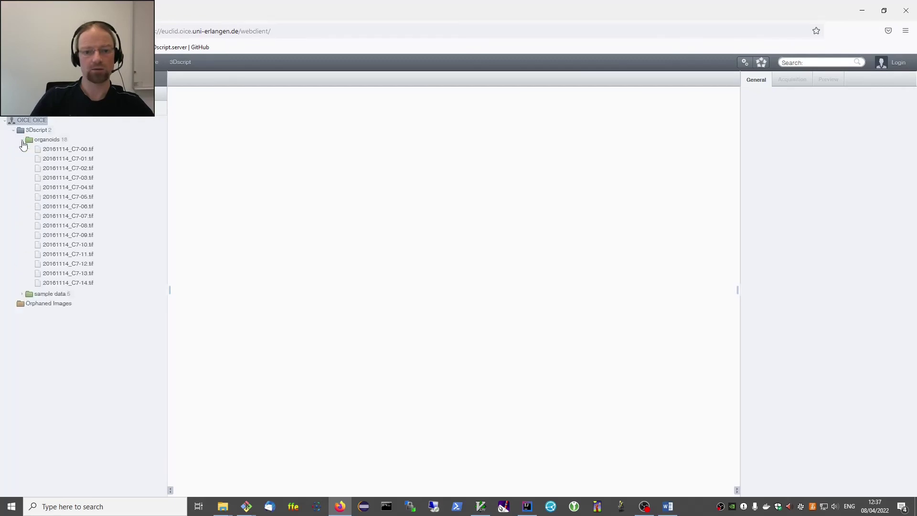
left_click(48, 140)
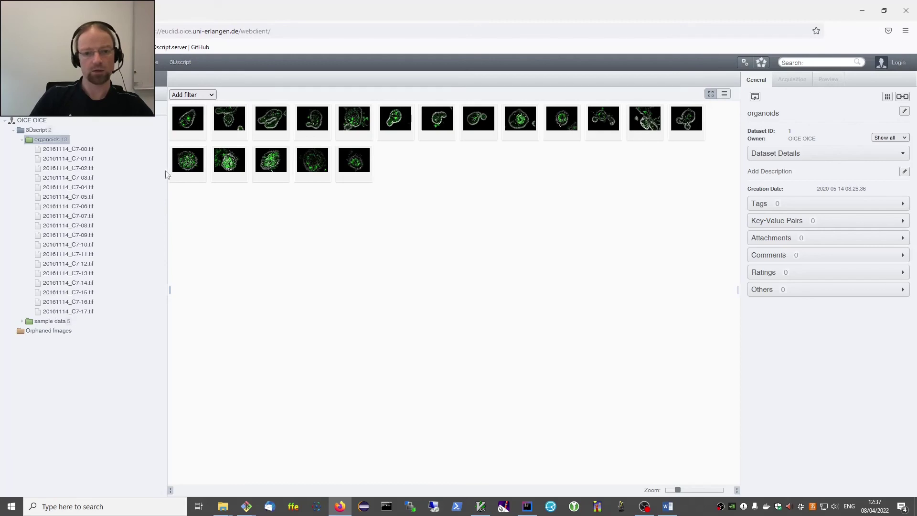
left_click(63, 150)
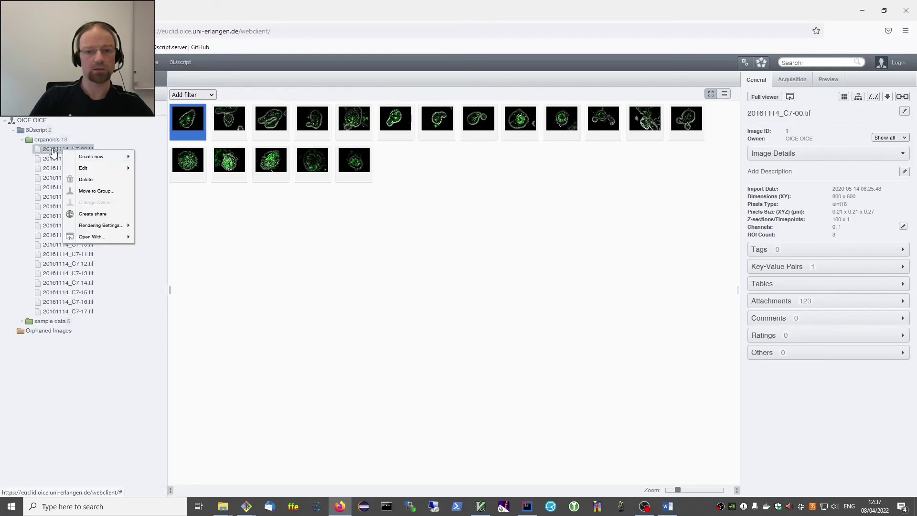
mouse_move(87, 239)
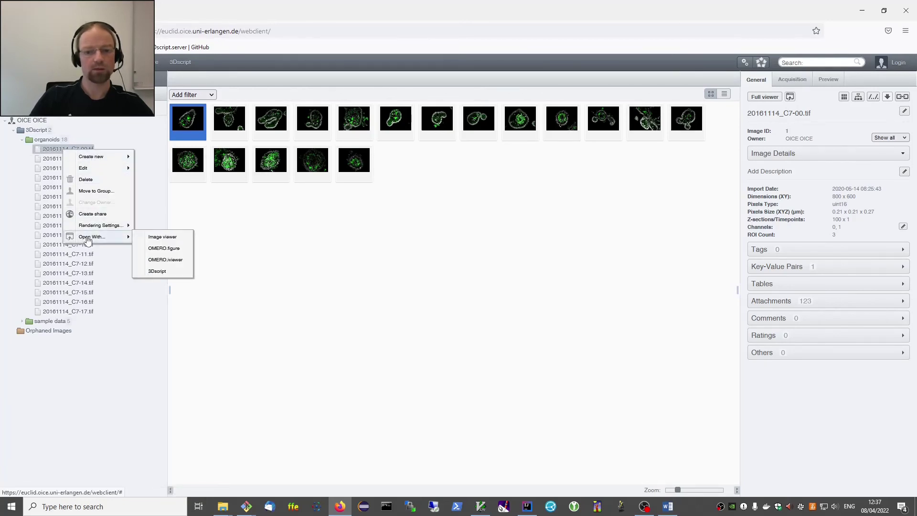
left_click(175, 271)
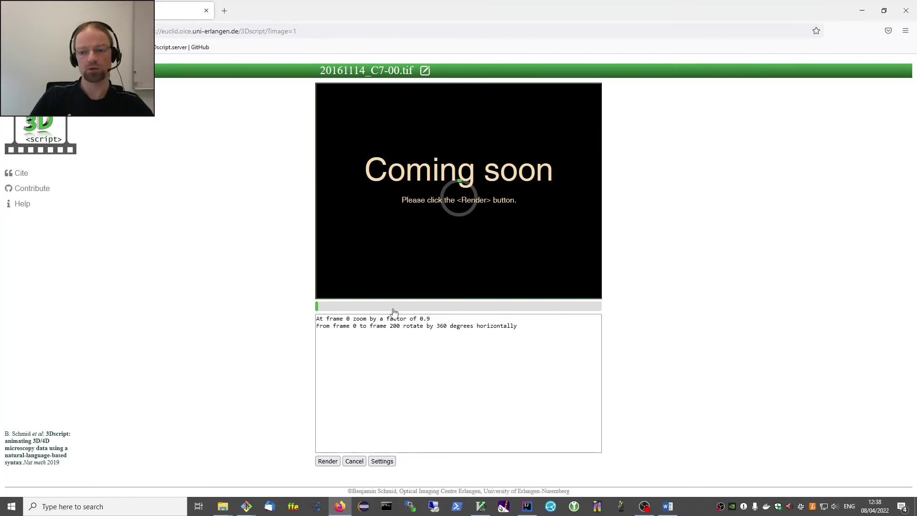
Replace the old script with 'At frame 0: zoom by a factor of 0.8'.
left_click(341, 332)
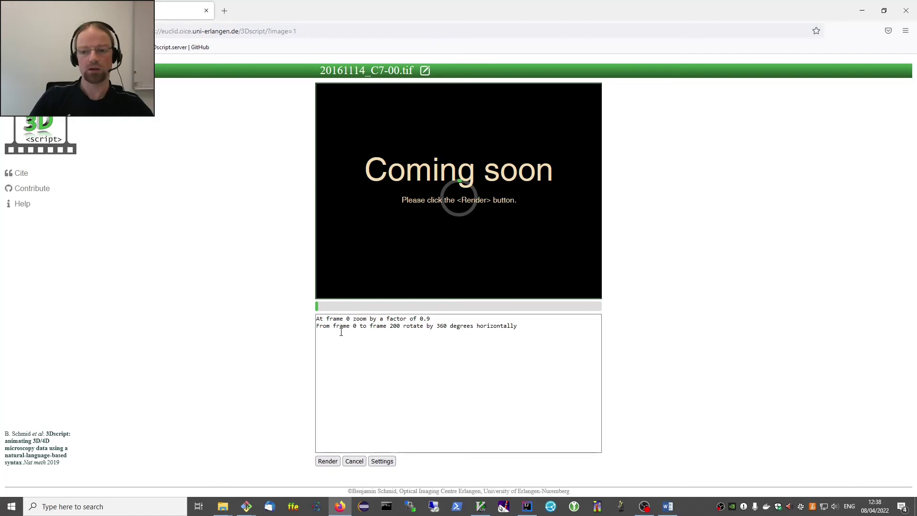
left_click_drag(537, 329, 293, 318)
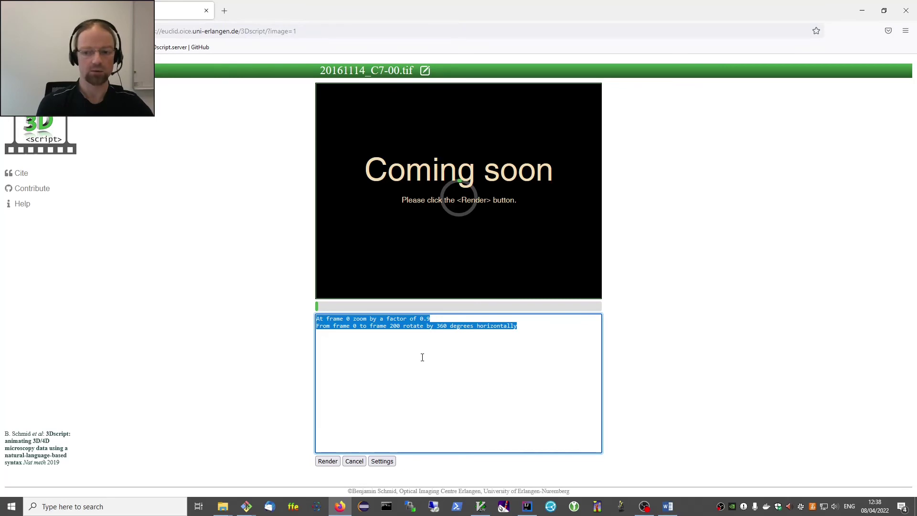
key("BackSpace")
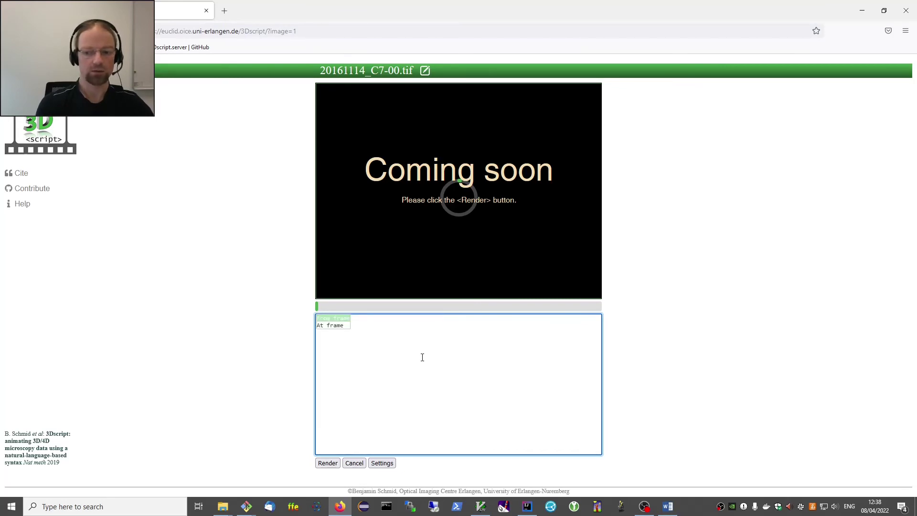
key("Down")
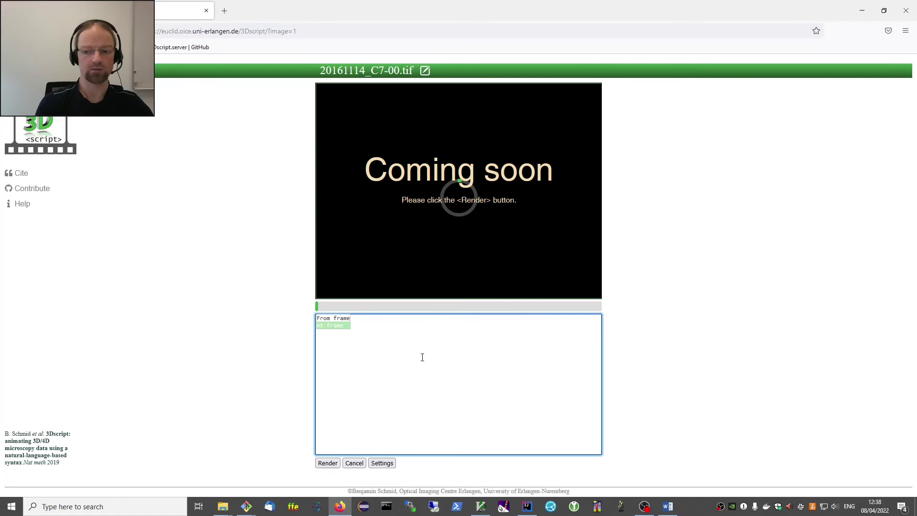
key("Return")
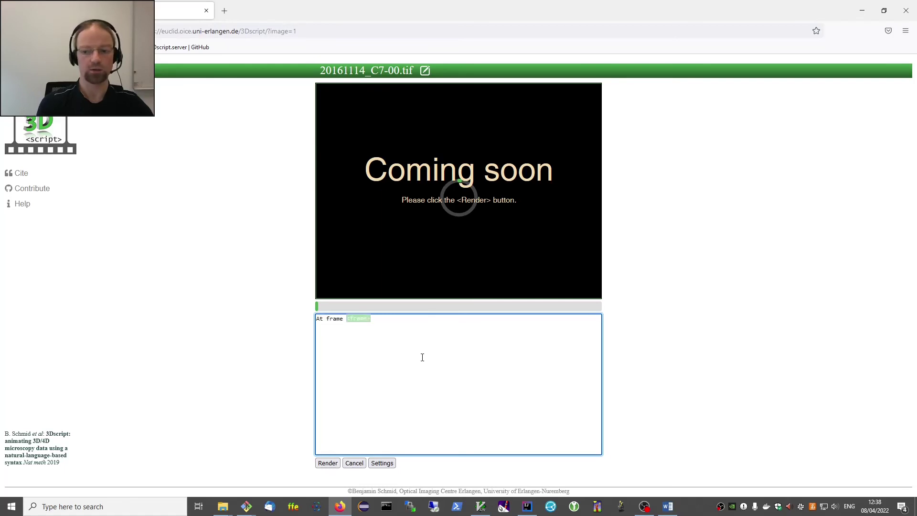
type("0:")
key("Return")
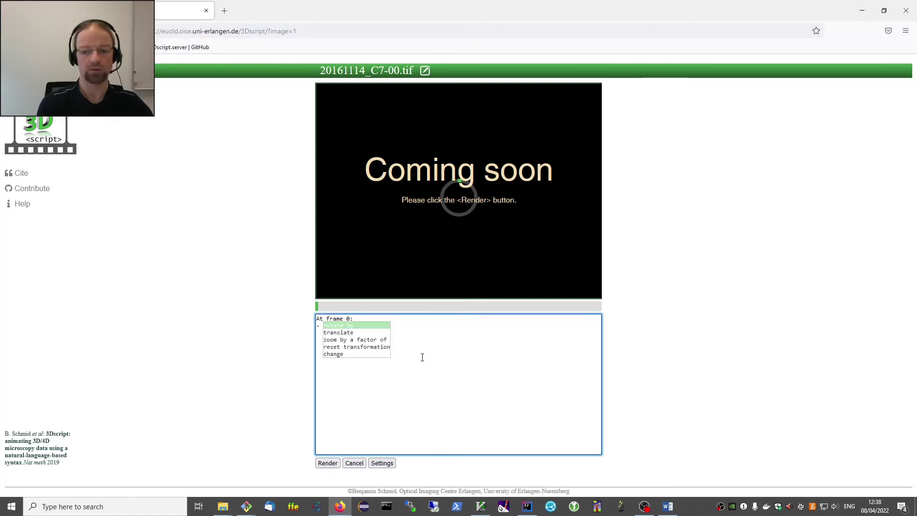
type("z")
key("Tab")
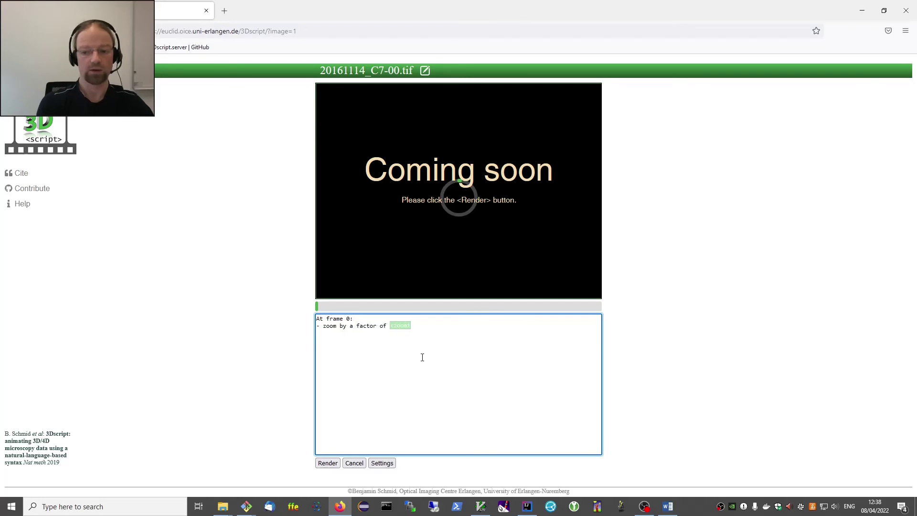
type("0")
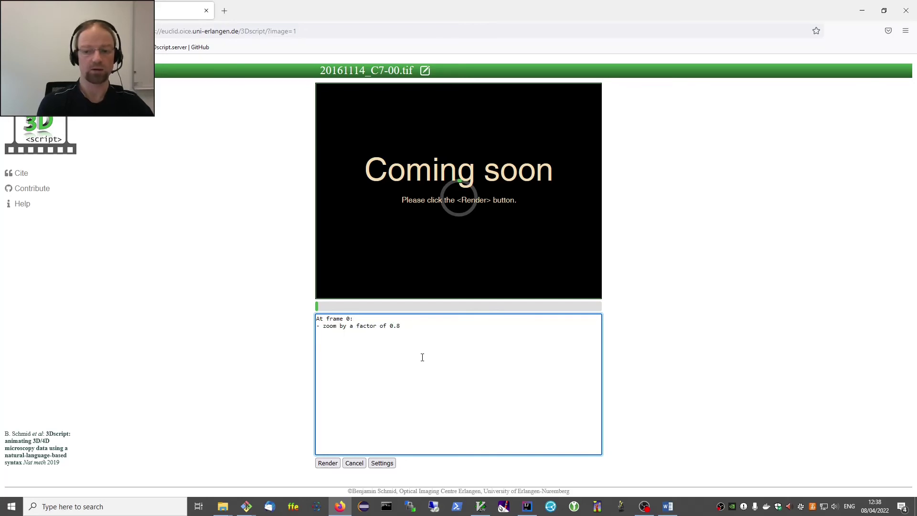
type(".8")
key("Return")
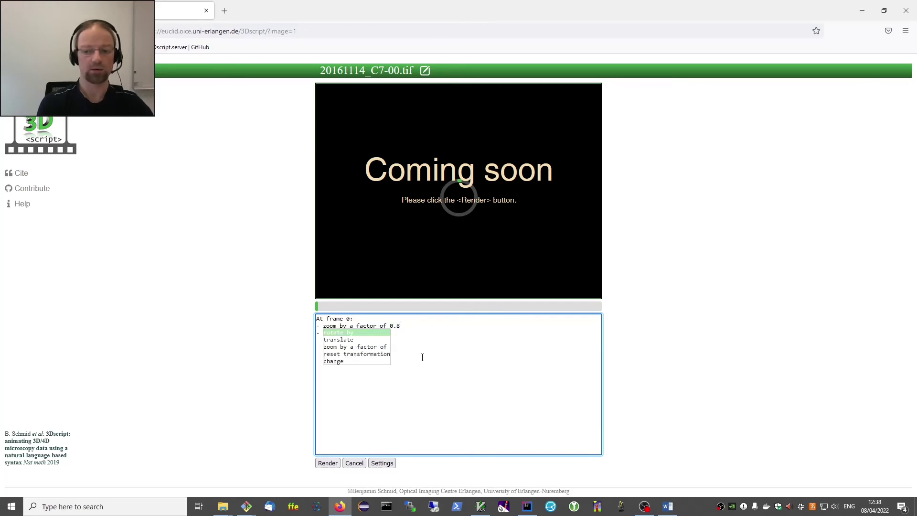
Add a 'From frame 0 to 10' block rotating 360 degrees horizontally with ease.
type("F")
key("Tab")
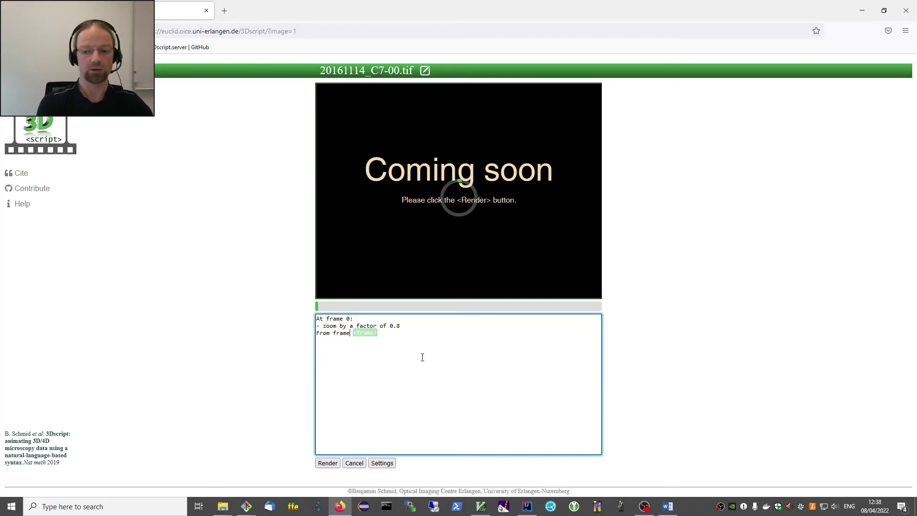
key("BackSpace")
key("BackSpace")
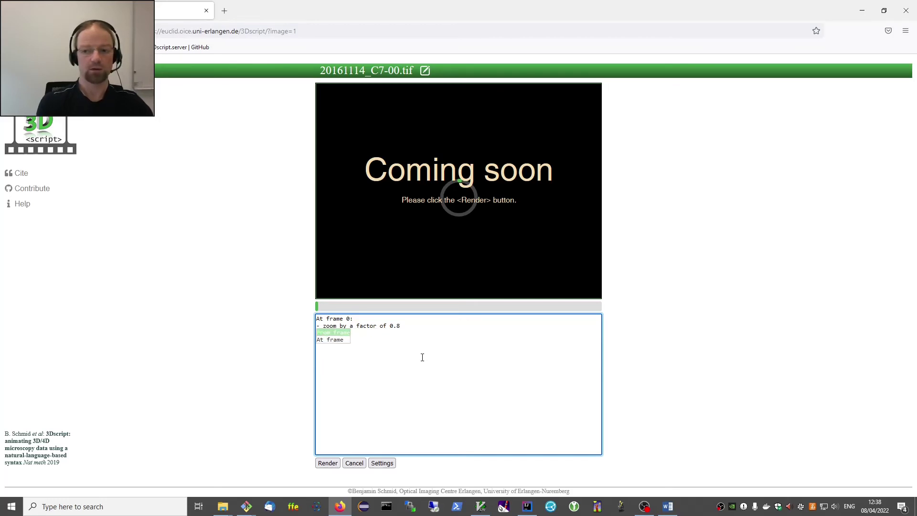
key("Return")
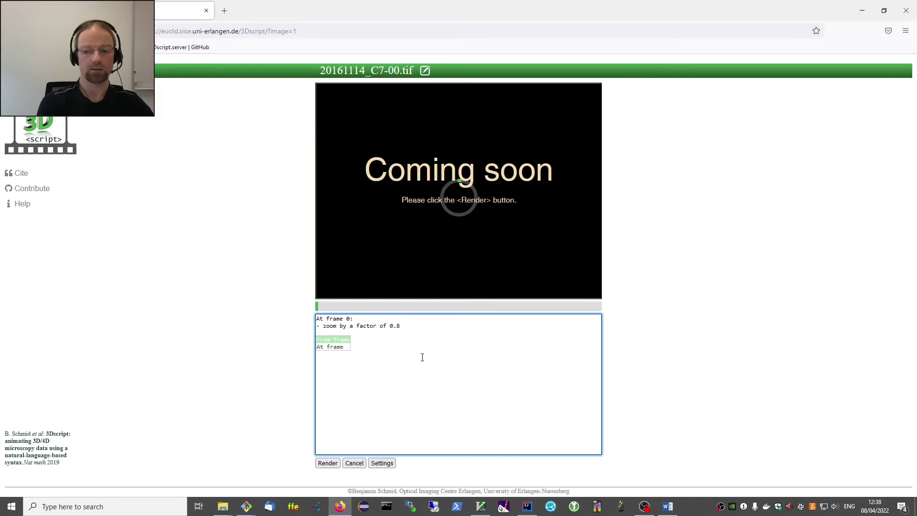
key("Tab")
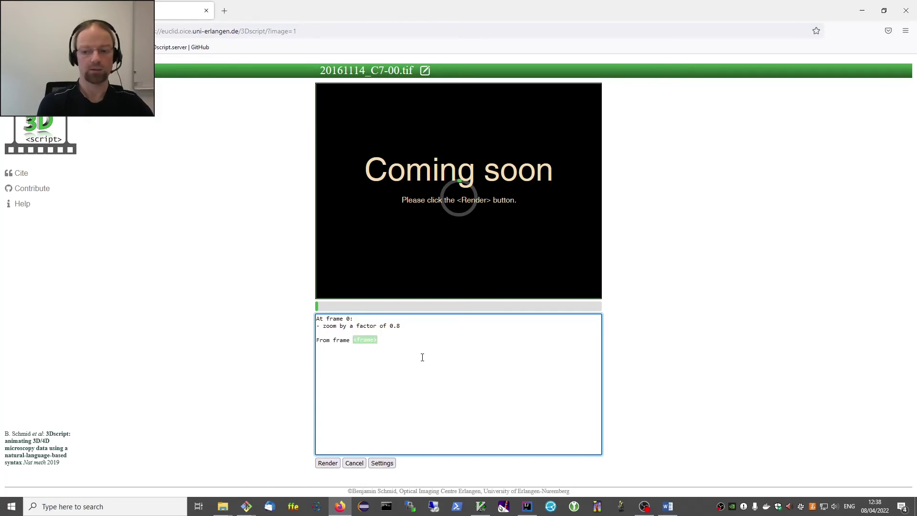
type("0")
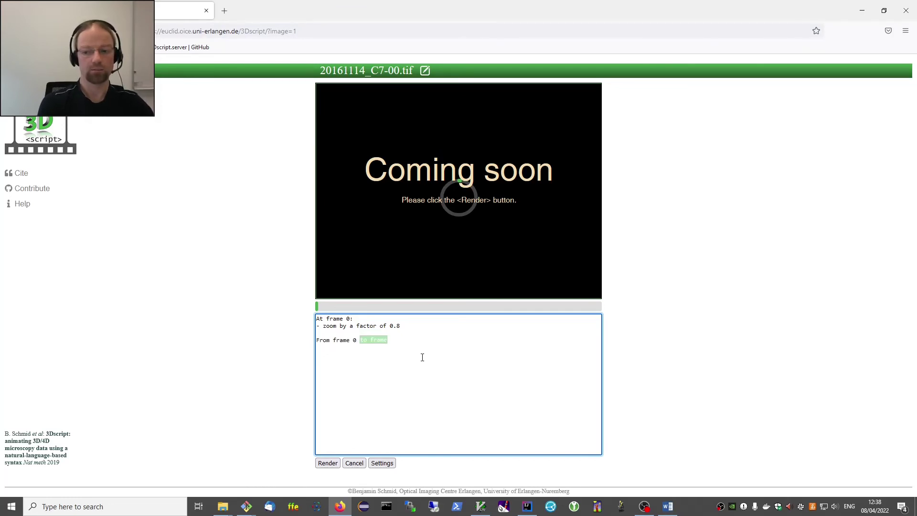
key("Tab")
type("10")
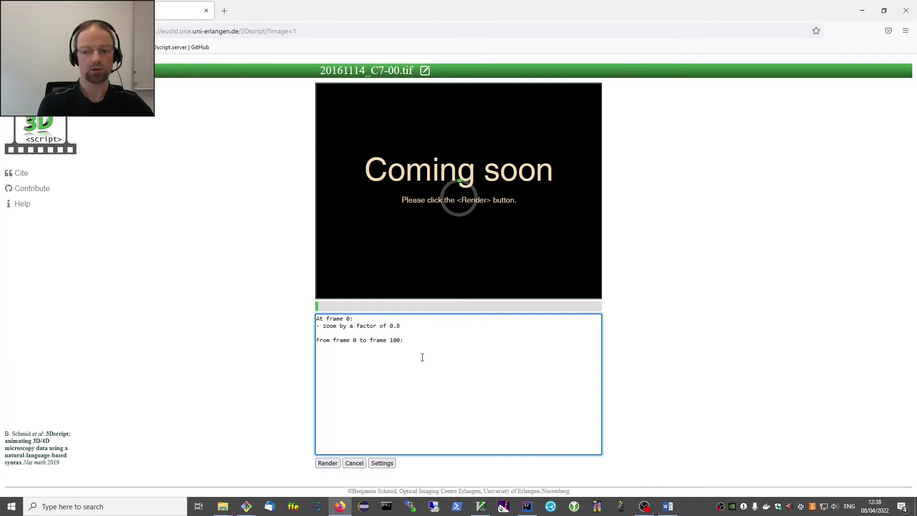
key("Tab")
type("360")
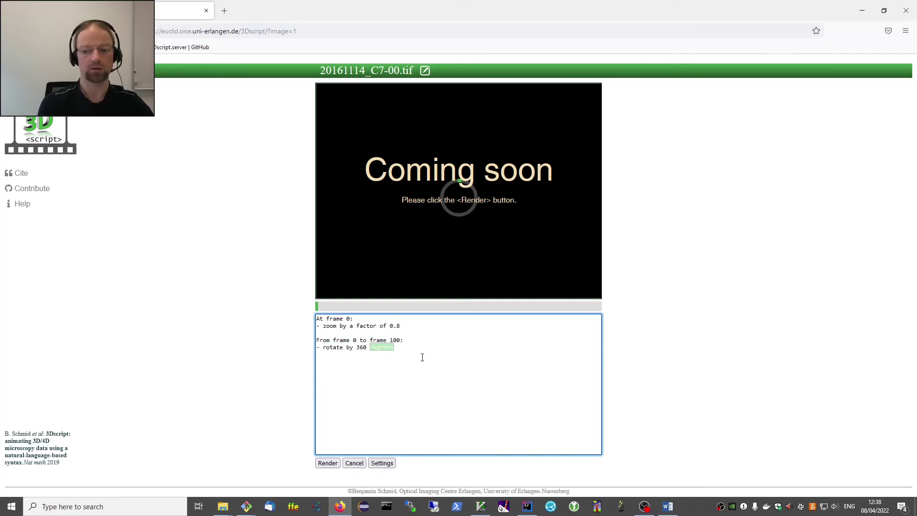
key("Tab")
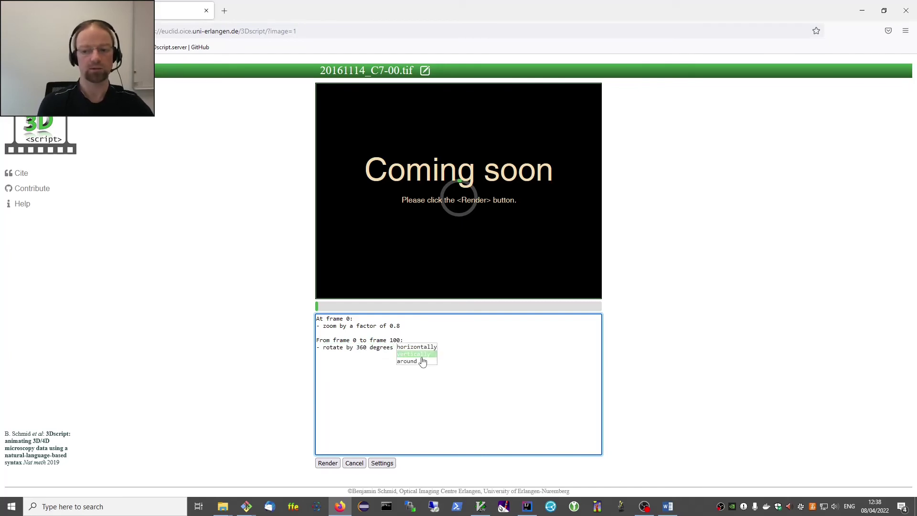
key("Up")
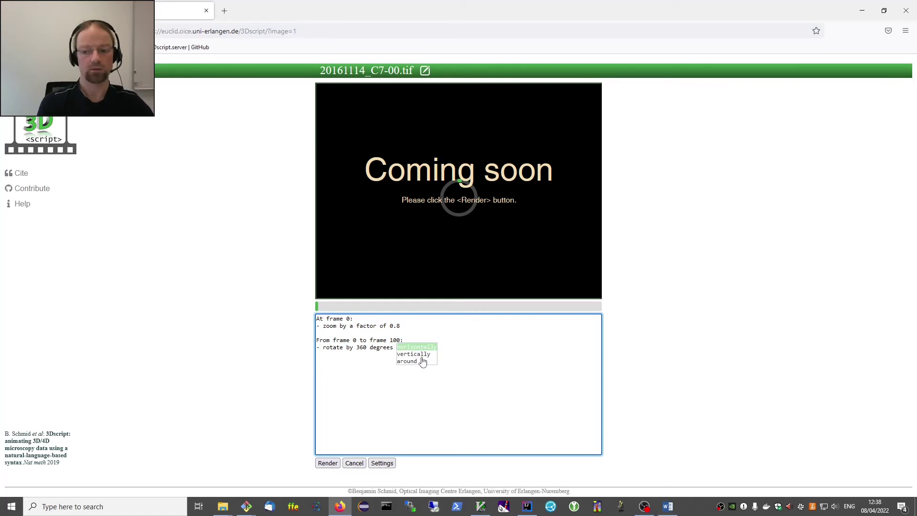
key("Tab")
type("e")
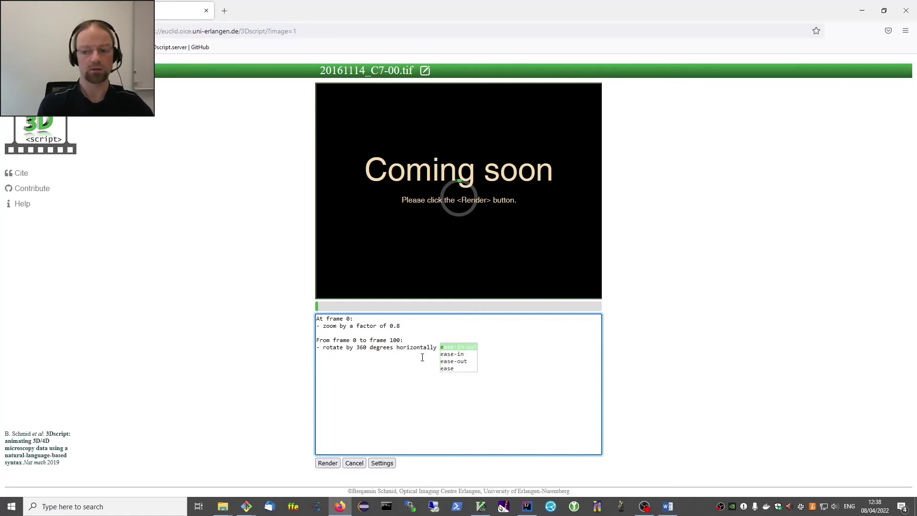
key("Down")
key("Down")
key("Down")
key("Tab")
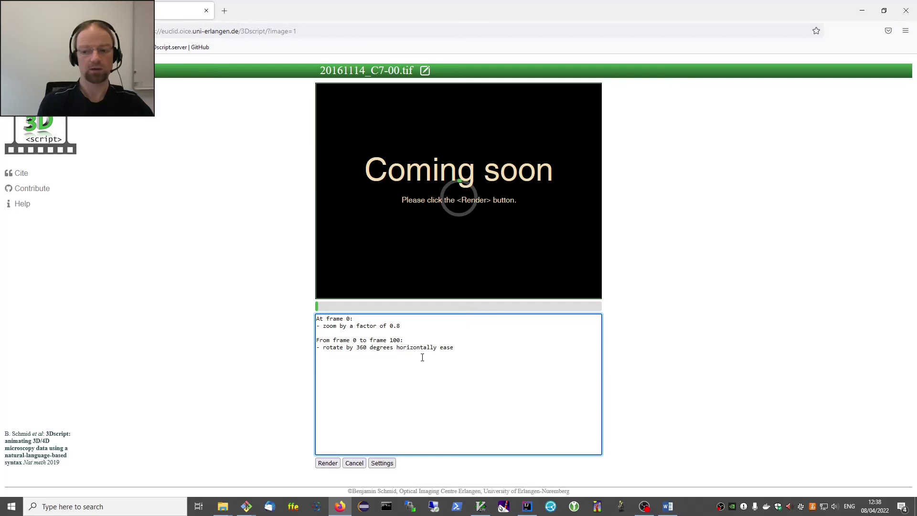
Add a zoom by a factor of 2 to the frame 0–10 block.
key("Return")
type("z")
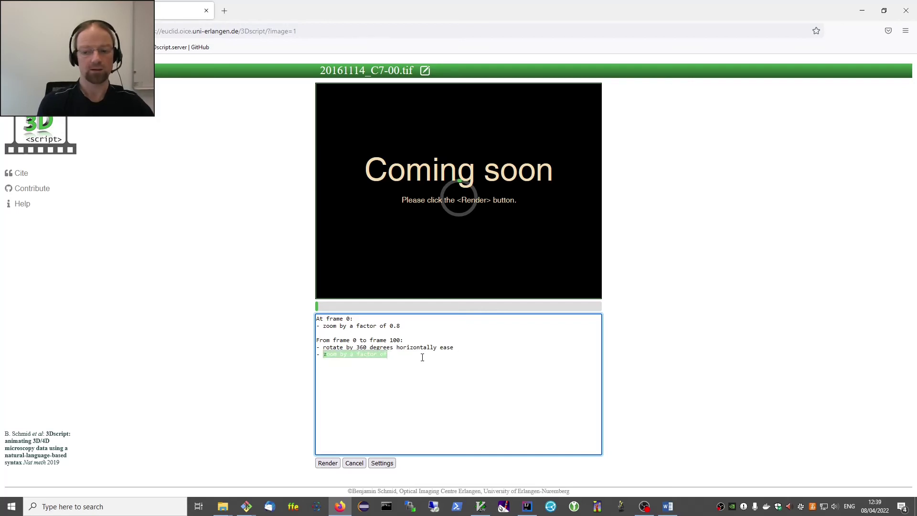
key("Tab")
type("2")
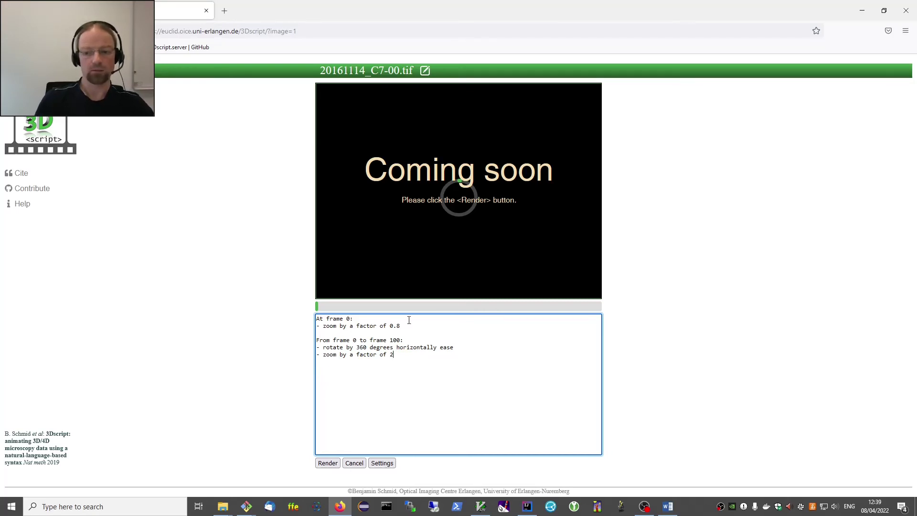
Add 'change rendering algorithm to combined transparency' under At frame 0.
key("Return")
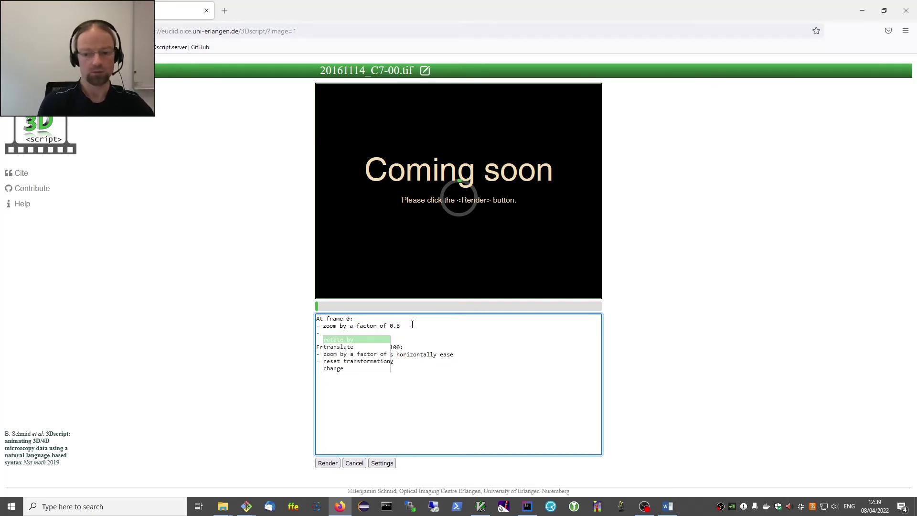
key("Down")
key("Down")
key("Down")
key("Down")
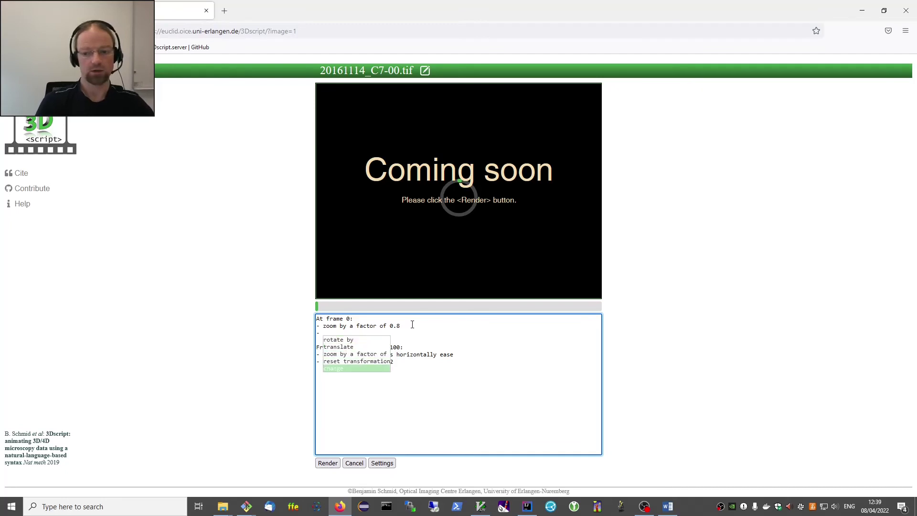
key("Return")
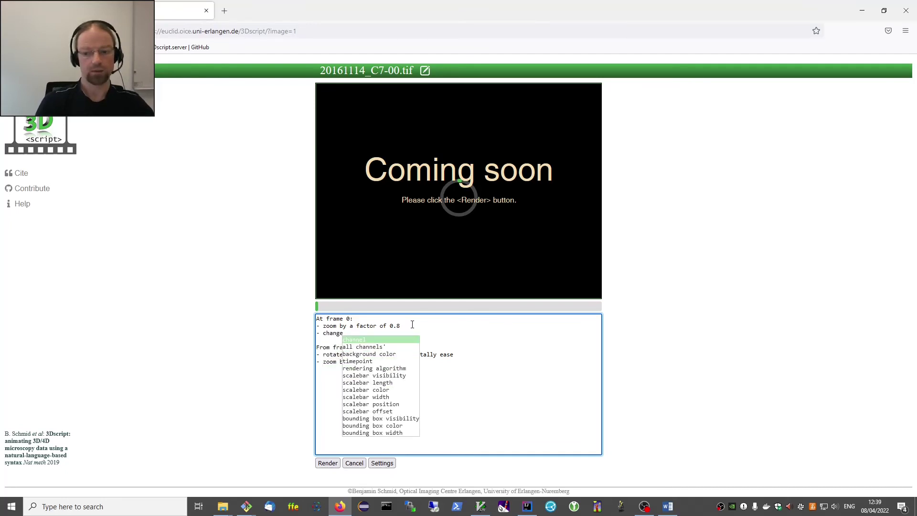
key("Down")
key("Down")
key("Down")
key("Down")
key("Return")
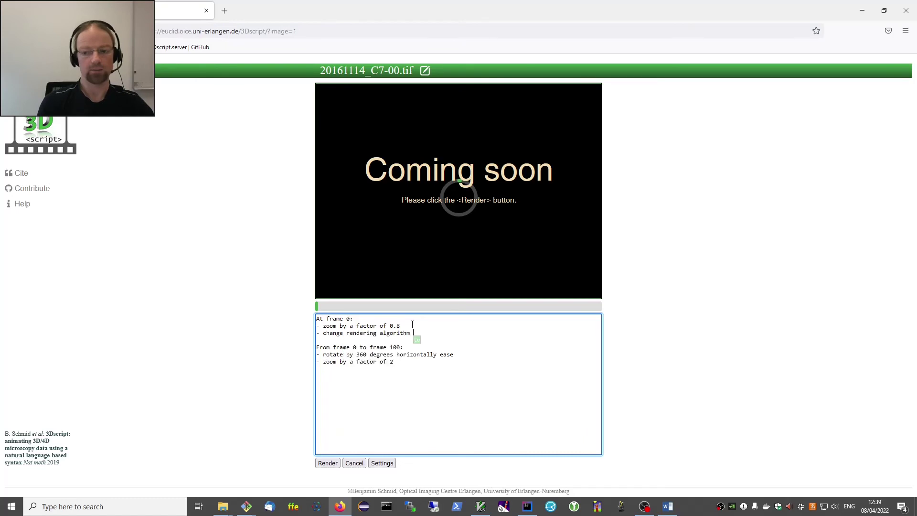
key("Return")
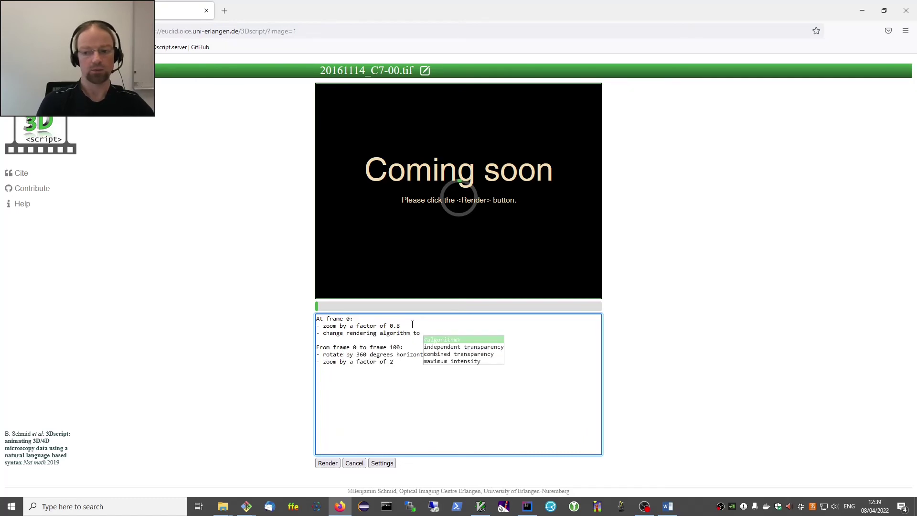
key("Down")
key("Down")
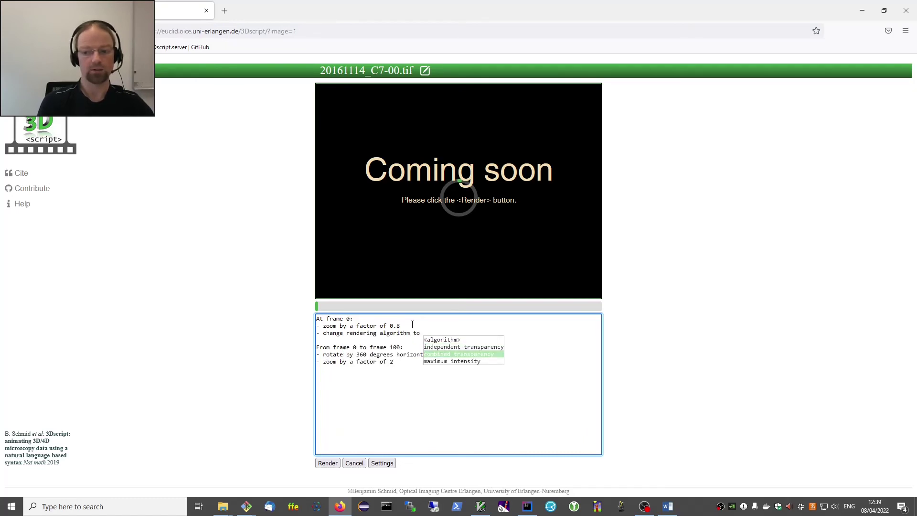
key("Return")
key("Escape")
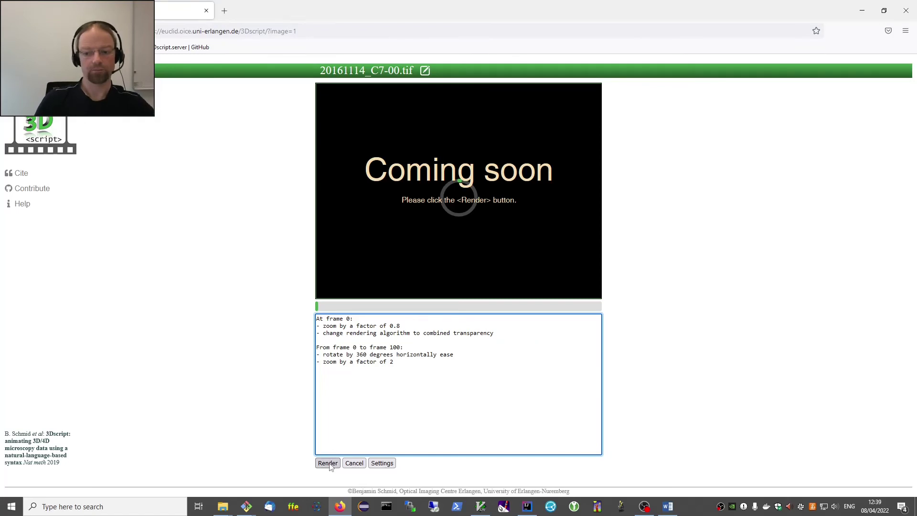
Render the animation, play the finished organoid movie, then go back to the webclient.
left_click(328, 463)
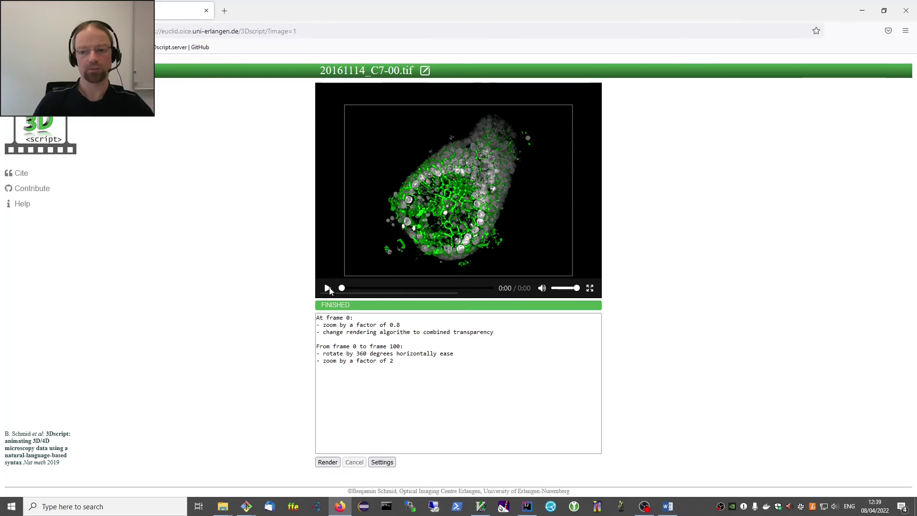
left_click(328, 289)
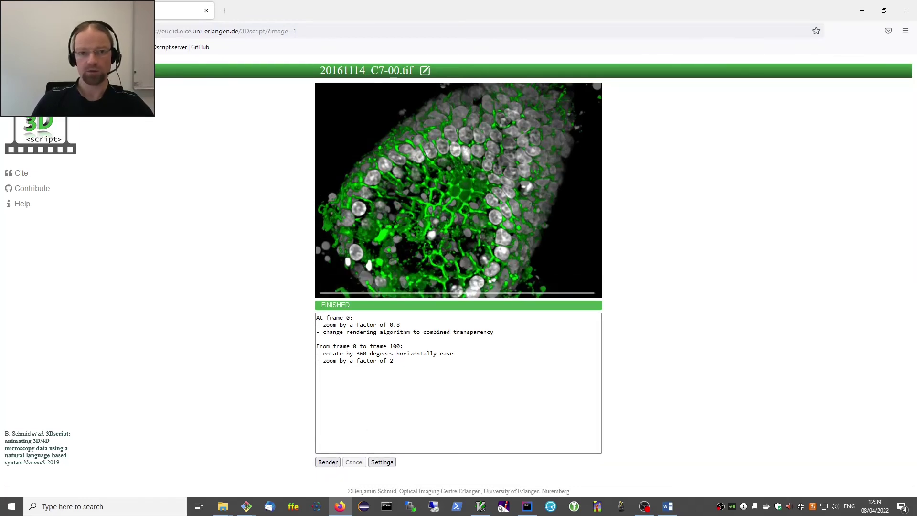
key("alt+Left")
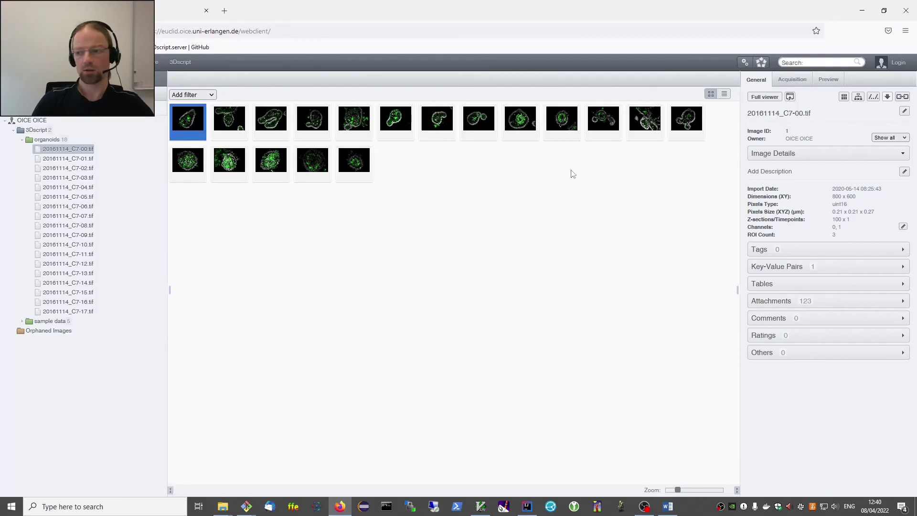
Scroll through the first image's attachments, then box-select thumbnails and clear the selection.
left_click(770, 301)
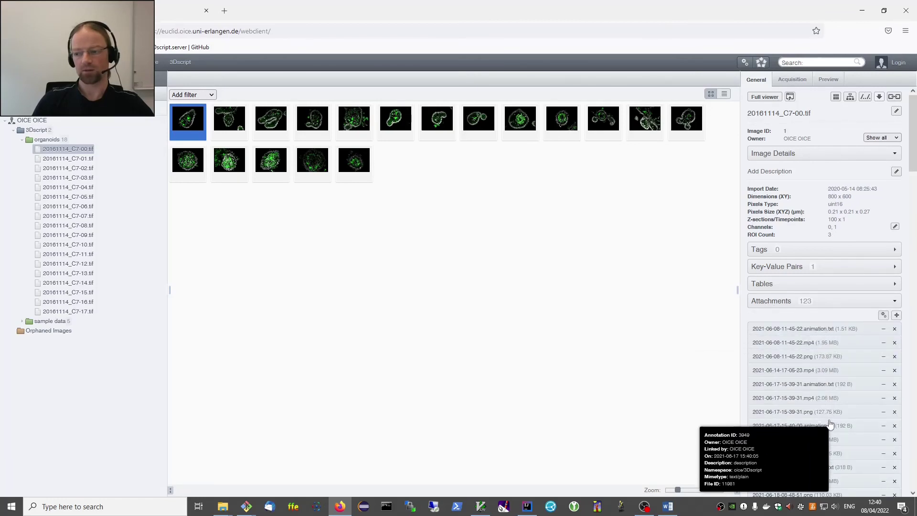
scroll(895, 334, "down", 8)
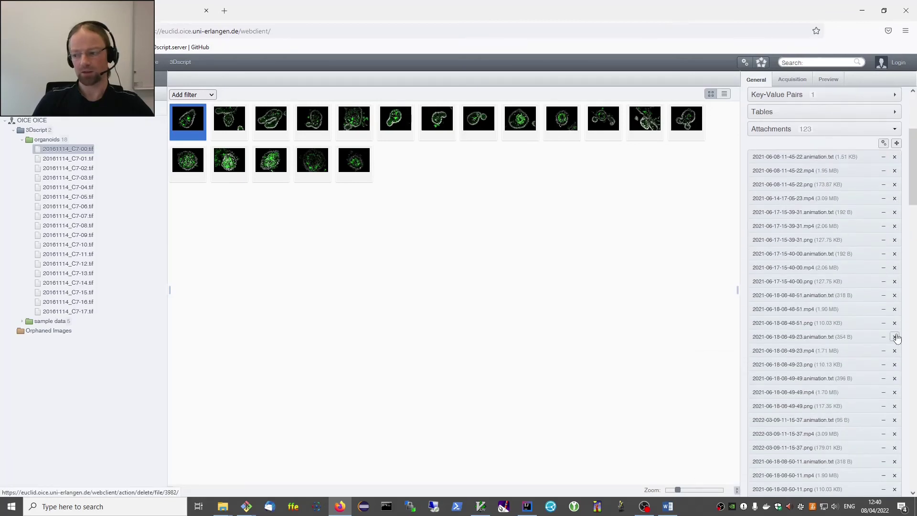
left_click_drag(913, 215, 916, 462)
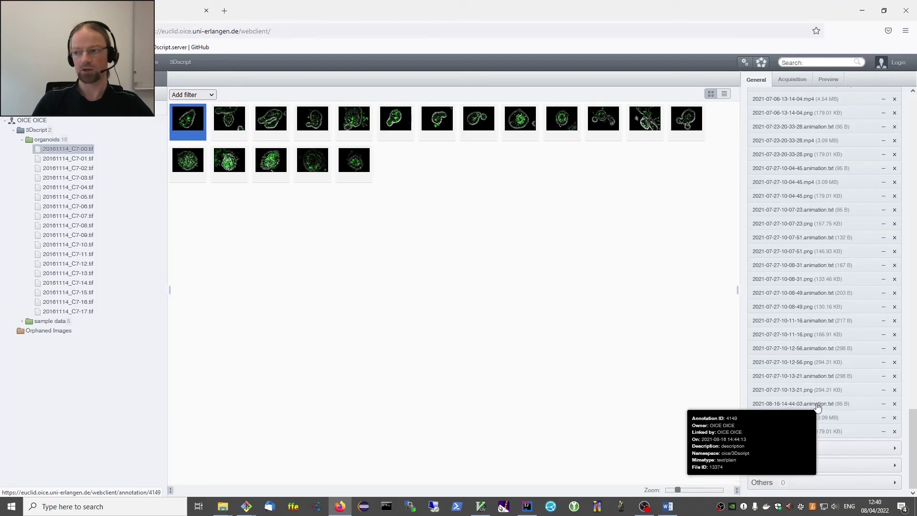
left_click_drag(913, 444, 913, 128)
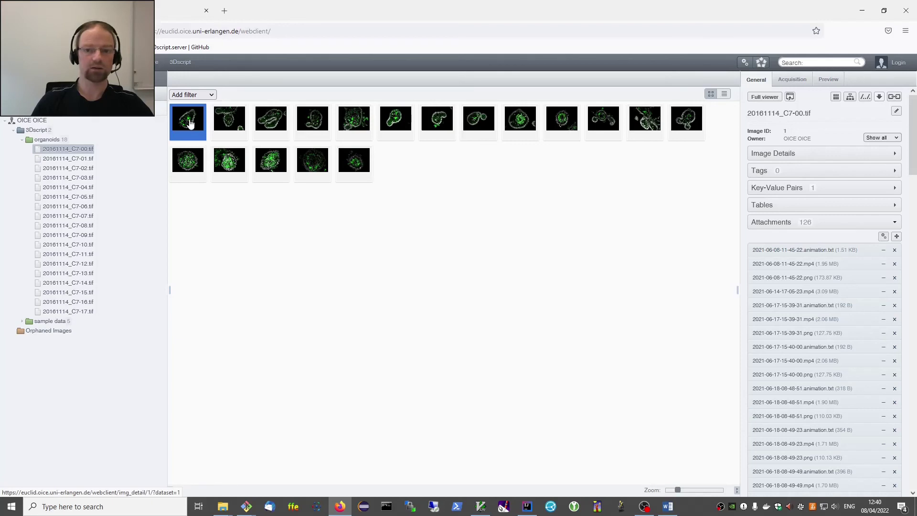
left_click_drag(913, 167, 871, 482)
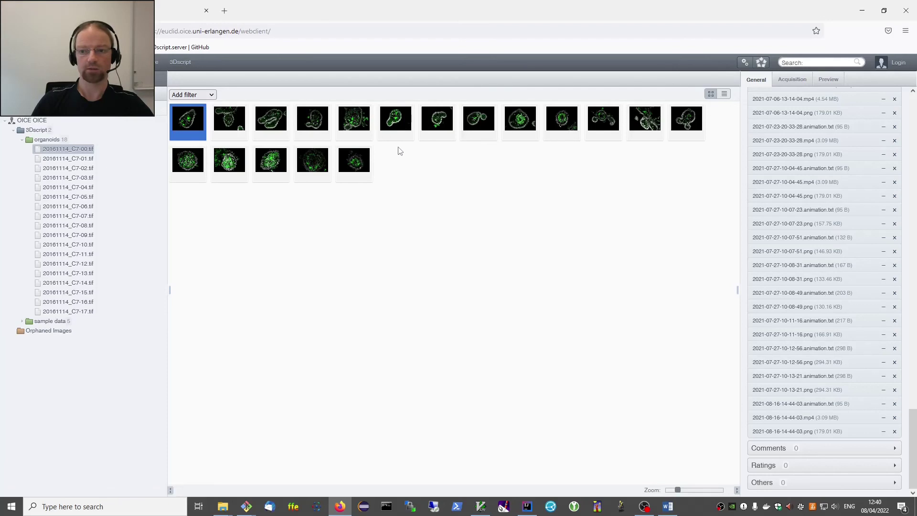
left_click_drag(402, 152, 190, 120)
left_click_drag(400, 213, 310, 187)
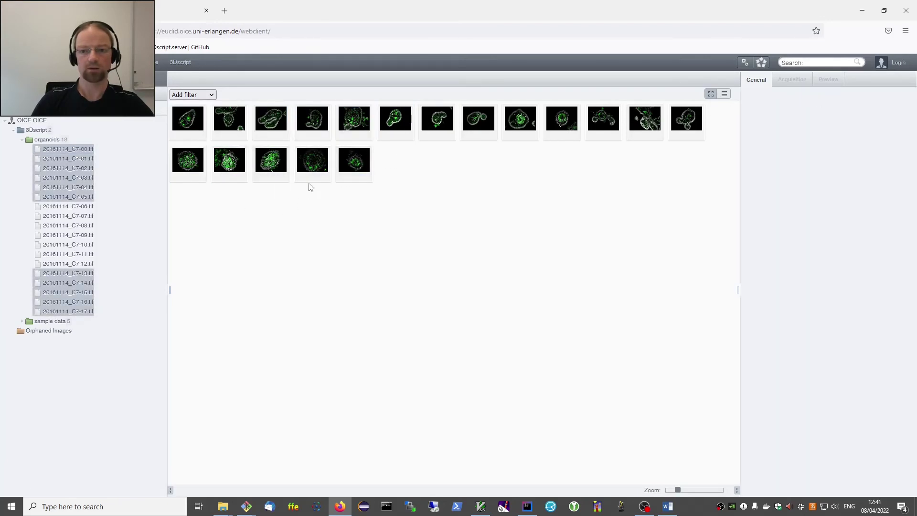
Select the six organoid thumbnails C7-00 through C7-05 in OMERO.web.
left_click(193, 122)
left_click(229, 123, "shift")
left_click(270, 122, "shift")
left_click(312, 121, "shift")
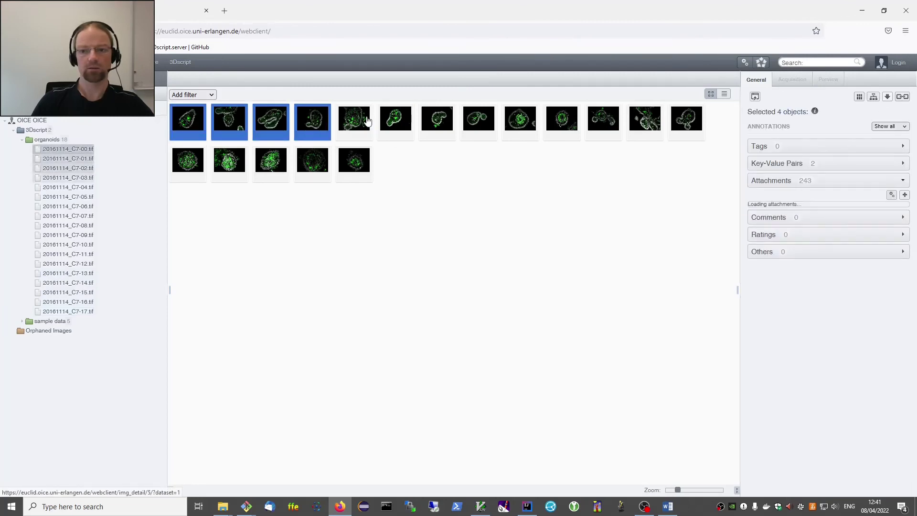
left_click(354, 122, "shift")
left_click(409, 124, "shift")
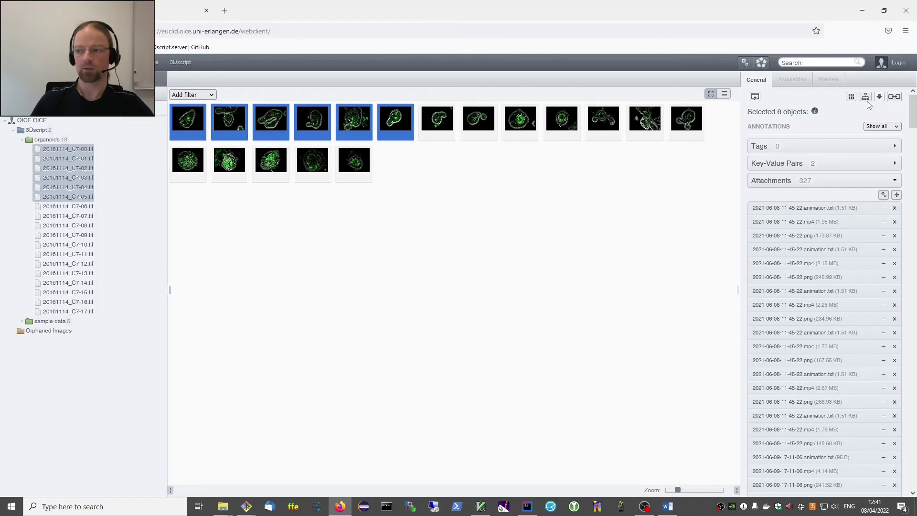
Copy the 'Link to this' URL for the six selected images and return to the 3Dscript page.
left_click(894, 98)
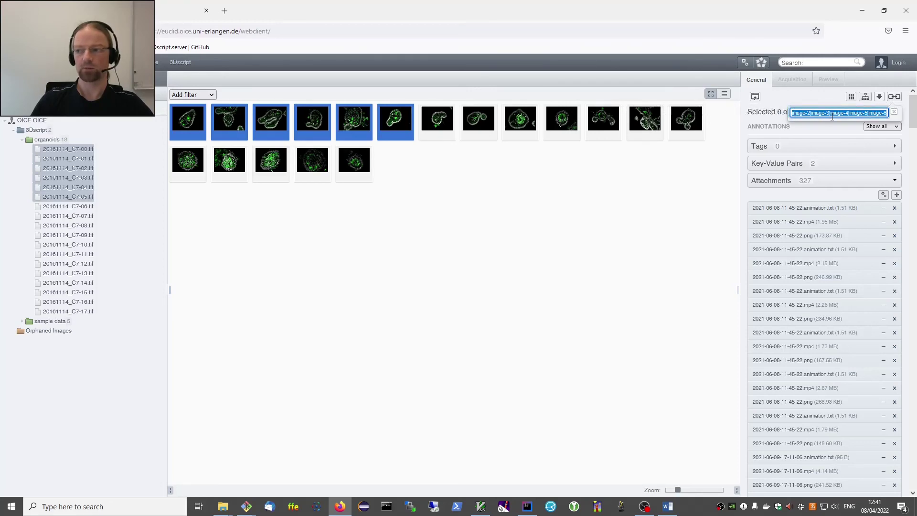
left_click(833, 113)
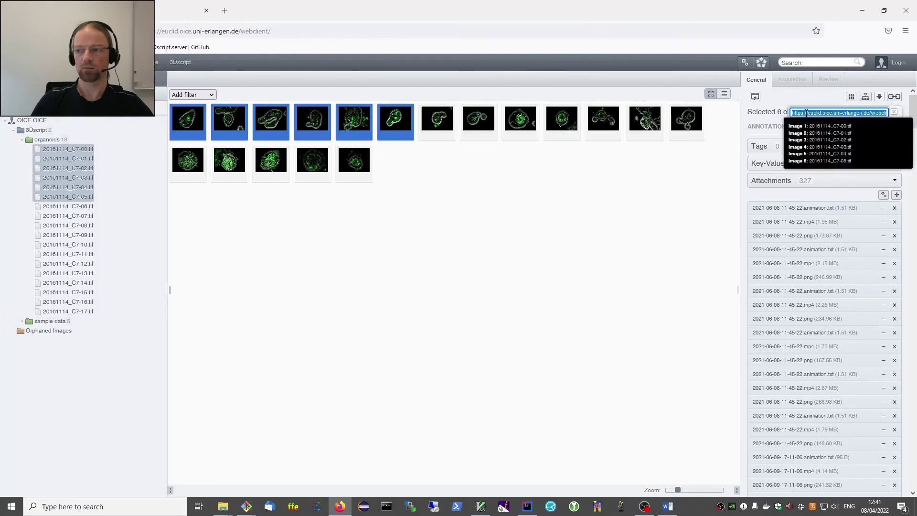
left_click(818, 113)
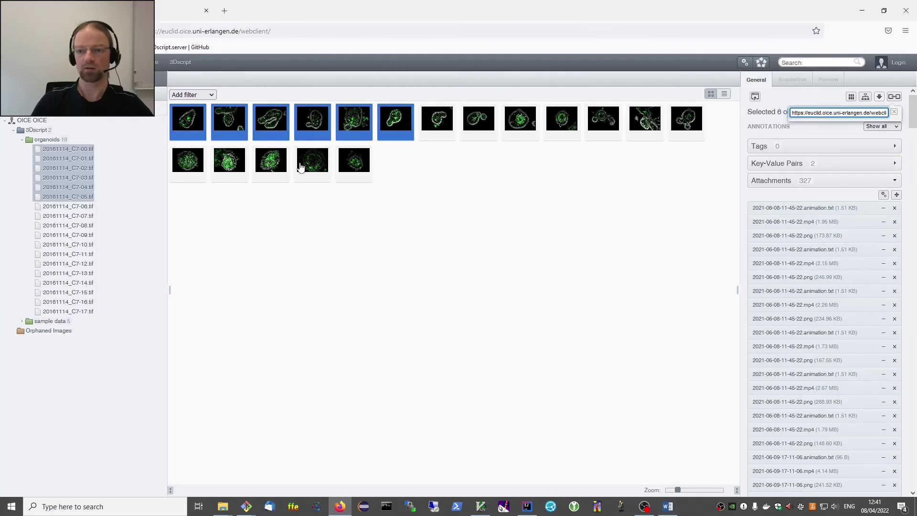
left_click(806, 114)
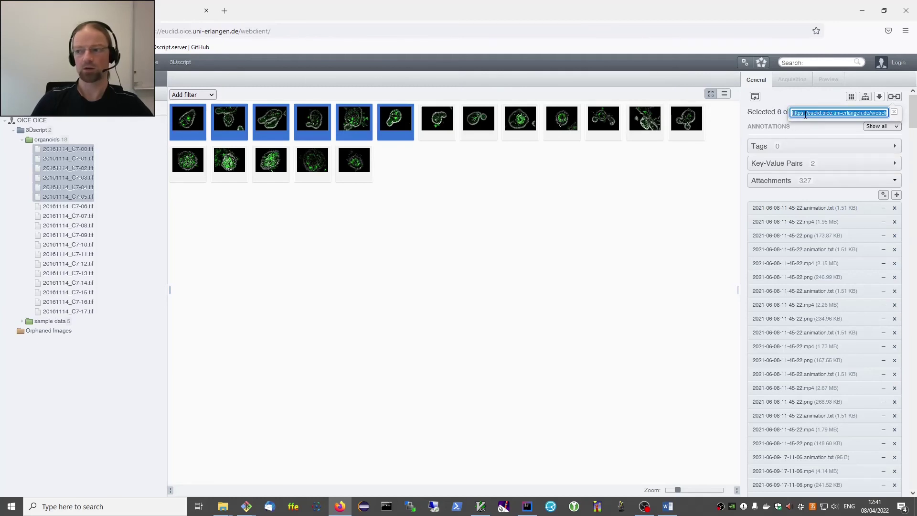
right_click(805, 114)
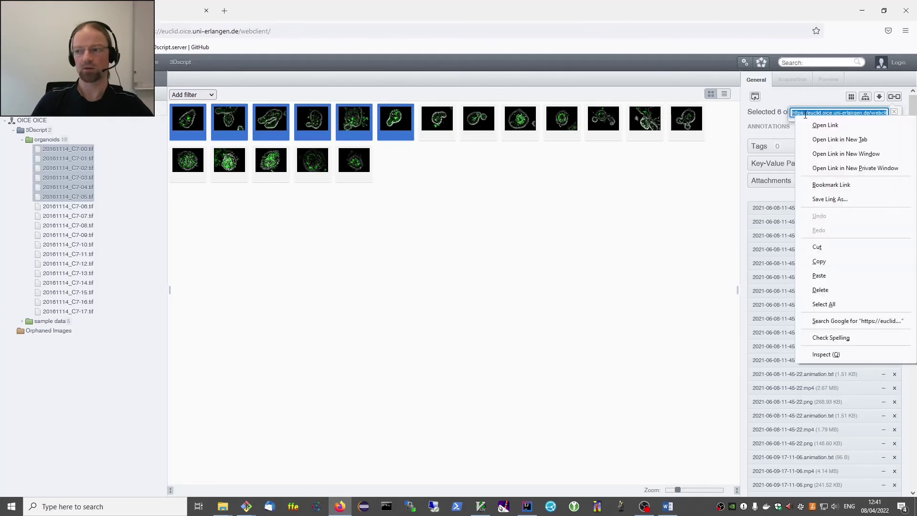
left_click(820, 262)
left_click(189, 60)
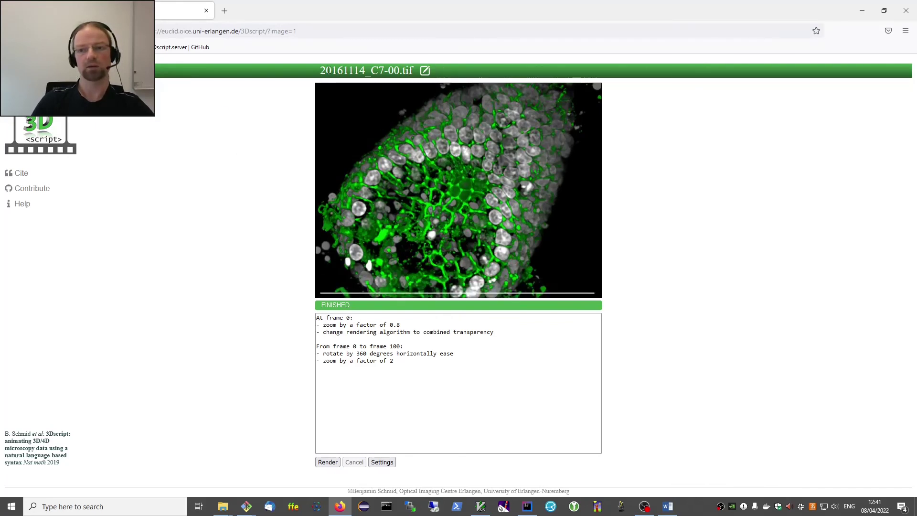
Load the six linked OMERO images as new input and render the combined-transparency animation for them.
left_click(425, 71)
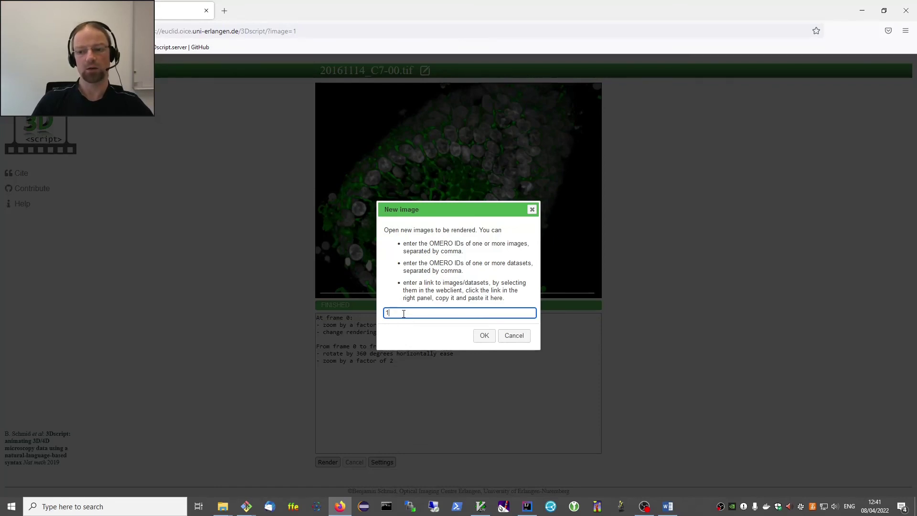
key("ctrl+v")
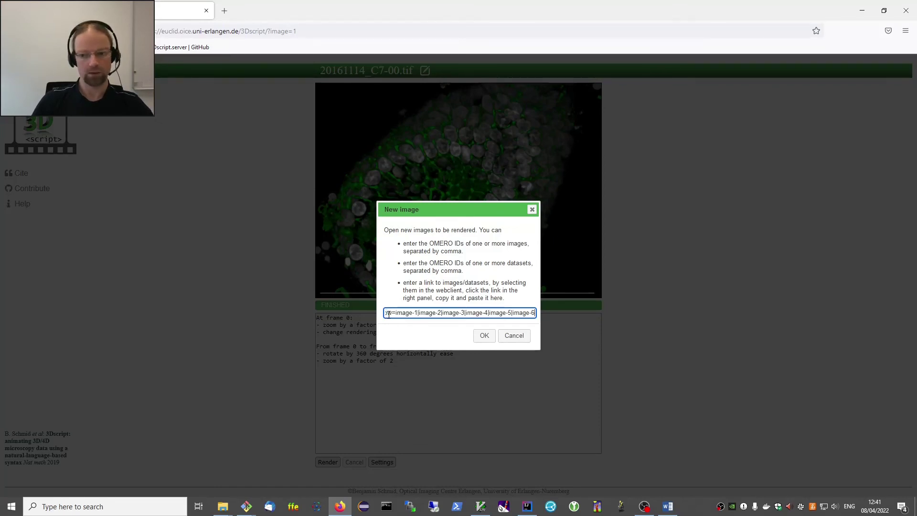
left_click(484, 336)
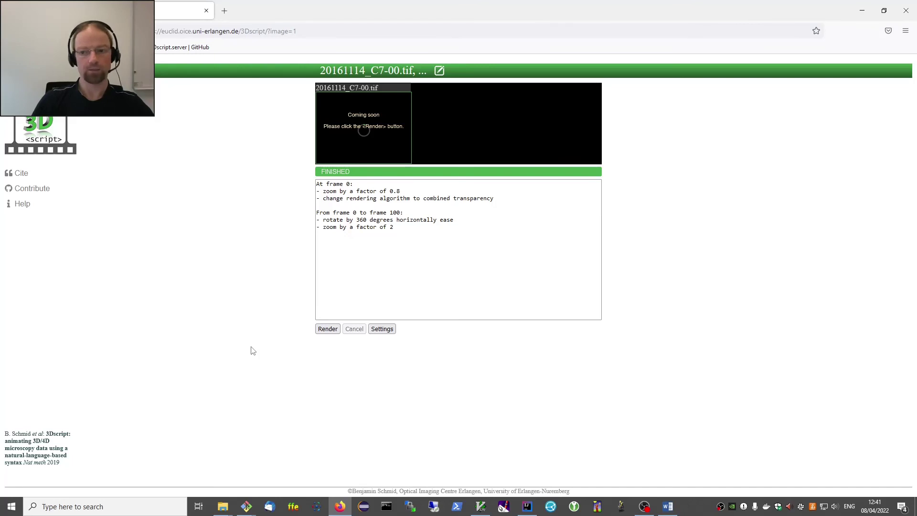
left_click(337, 330)
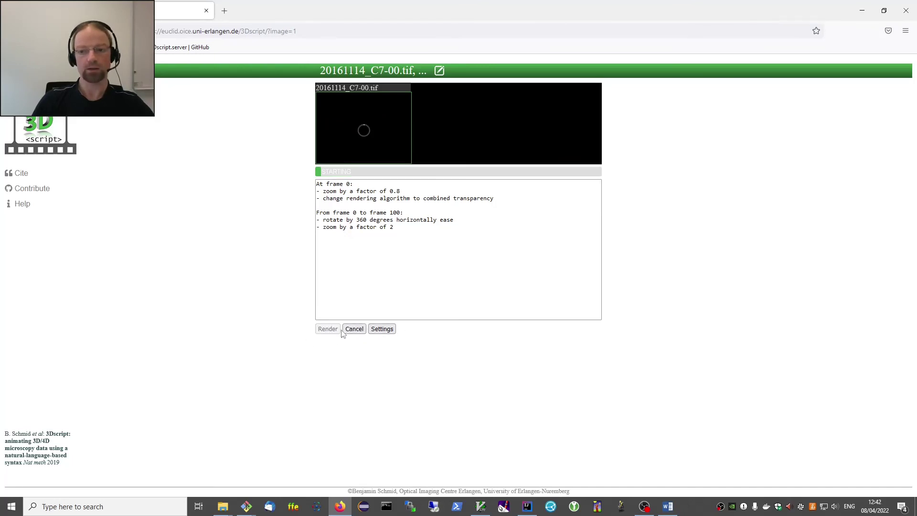
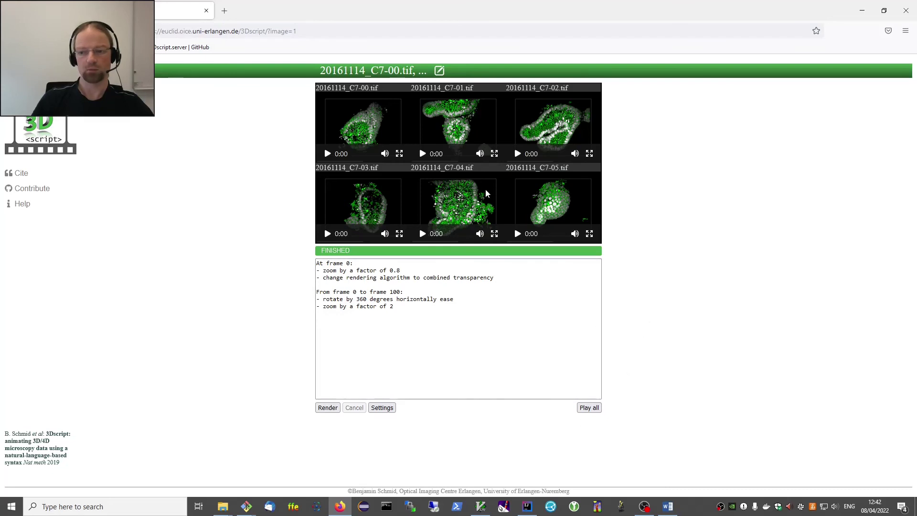
Play all six organoid animations side by side, then restart them together from 0:00.
left_click(590, 408)
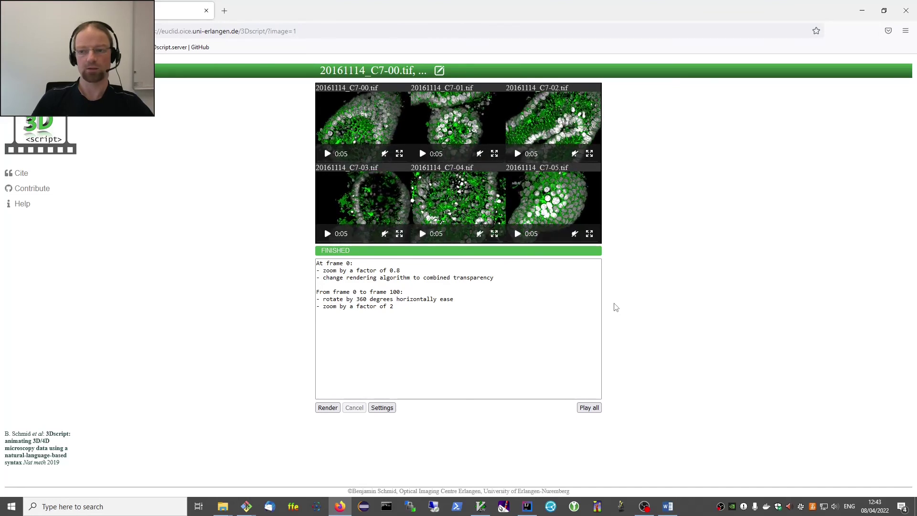
left_click(590, 407)
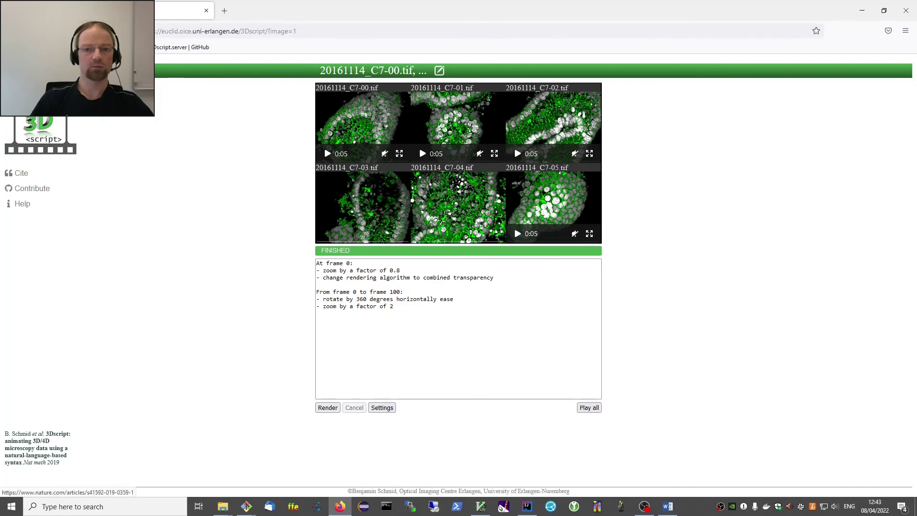
Open the 3Dscript Nature Methods article, then its project page and wiki in new tabs.
left_click(38, 447)
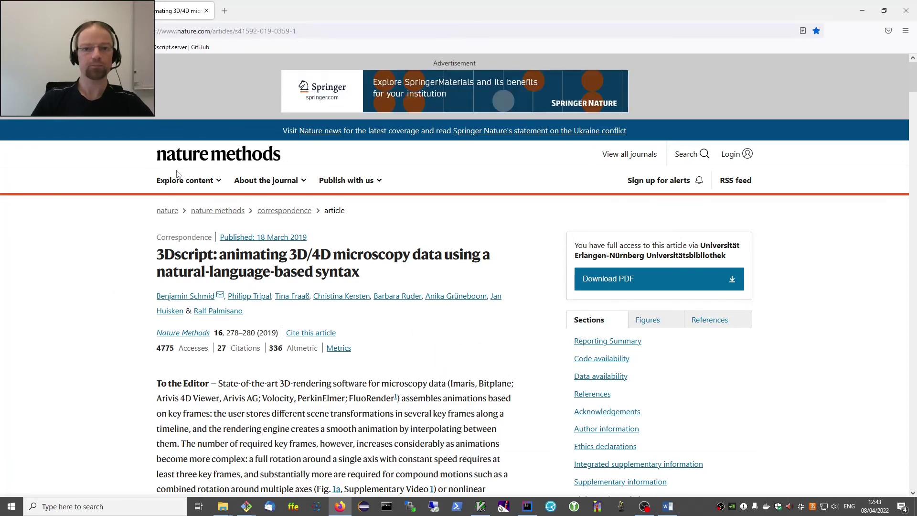
middle_click(129, 47)
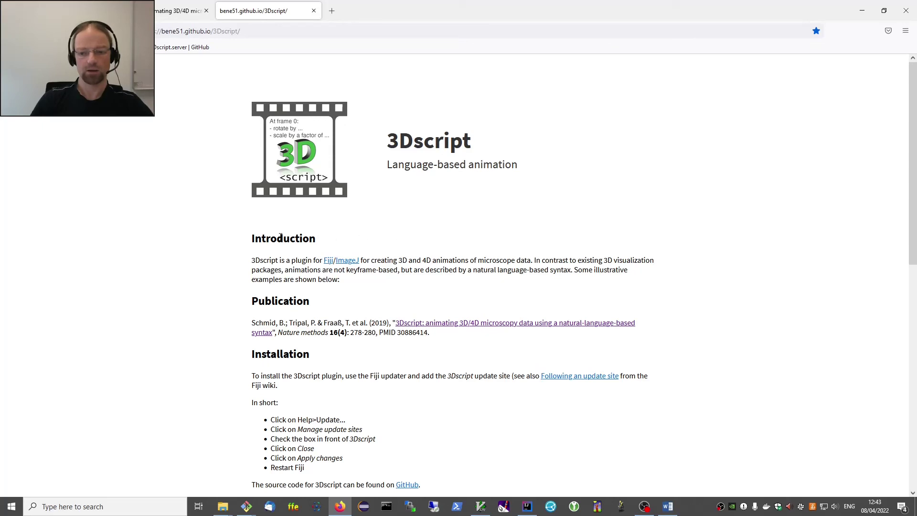
scroll(415, 308, "down", 1)
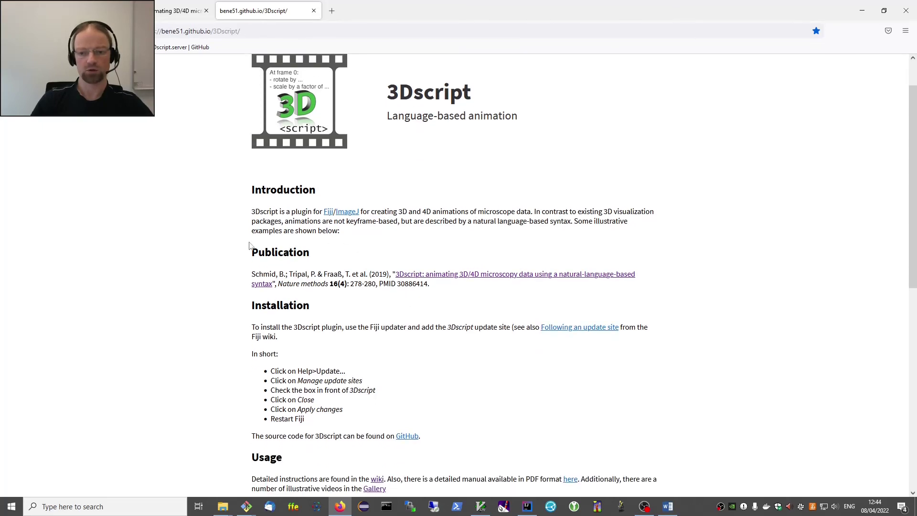
scroll(379, 386, "down", 3)
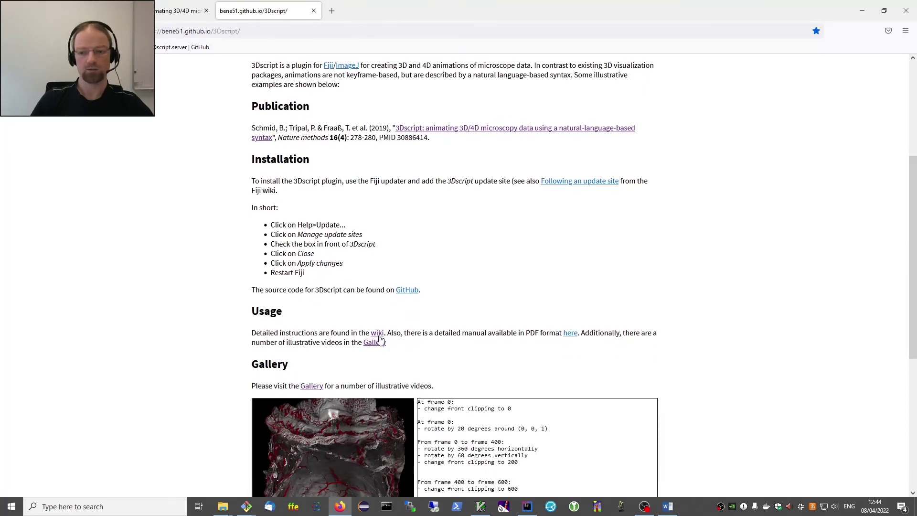
middle_click(377, 337)
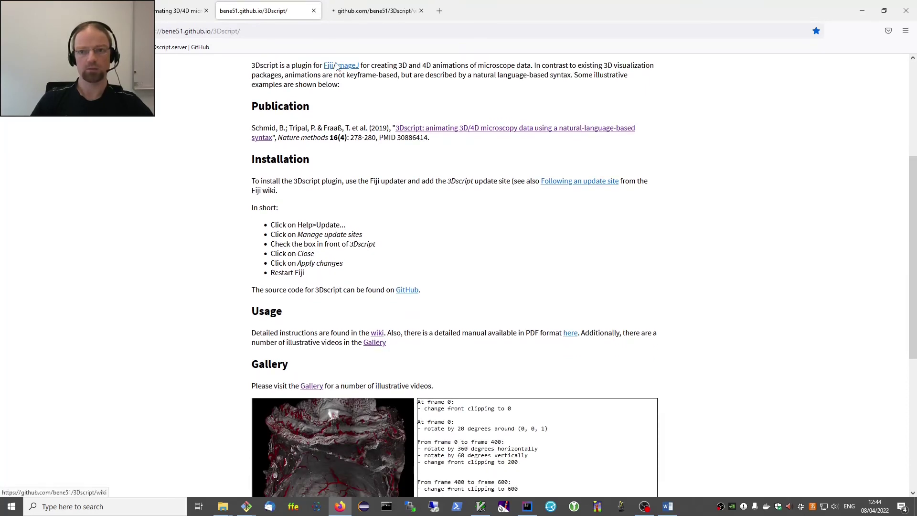
Switch to the 3Dscript wiki tab and skim the manual.
left_click(363, 12)
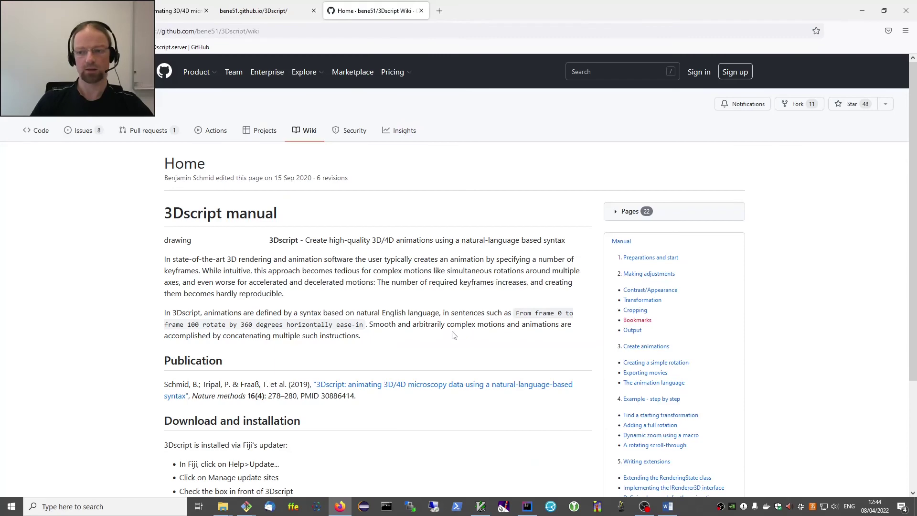
scroll(629, 322, "down", 3)
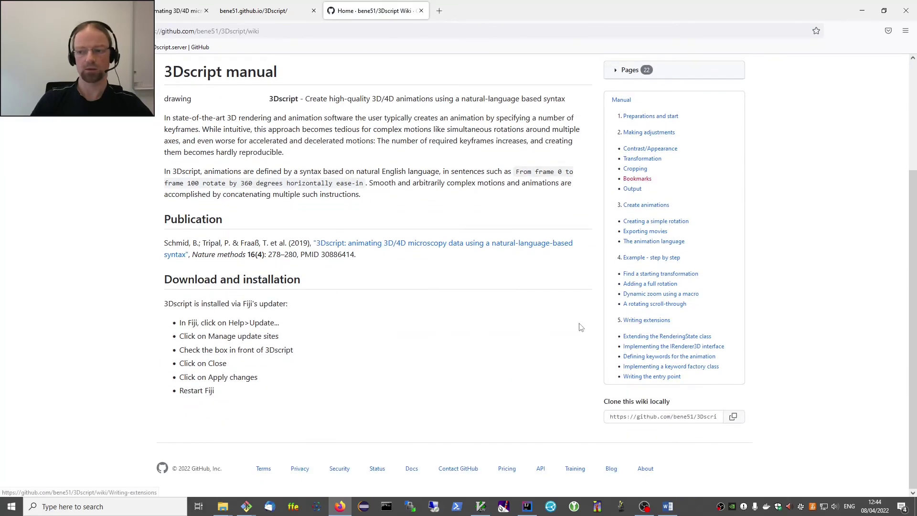
scroll(581, 328, "up", 3)
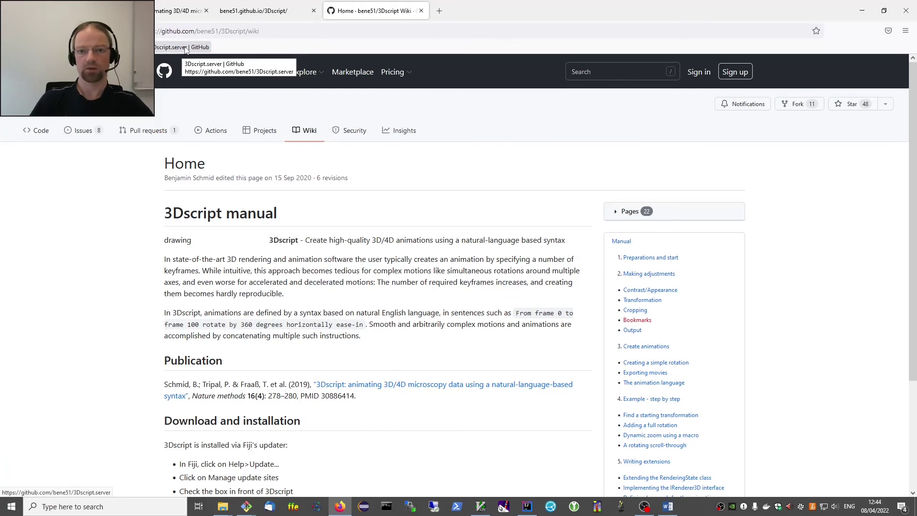
Load the bene51/3Dscript.server GitHub repository from the bookmark and browse its README.
left_click(186, 48)
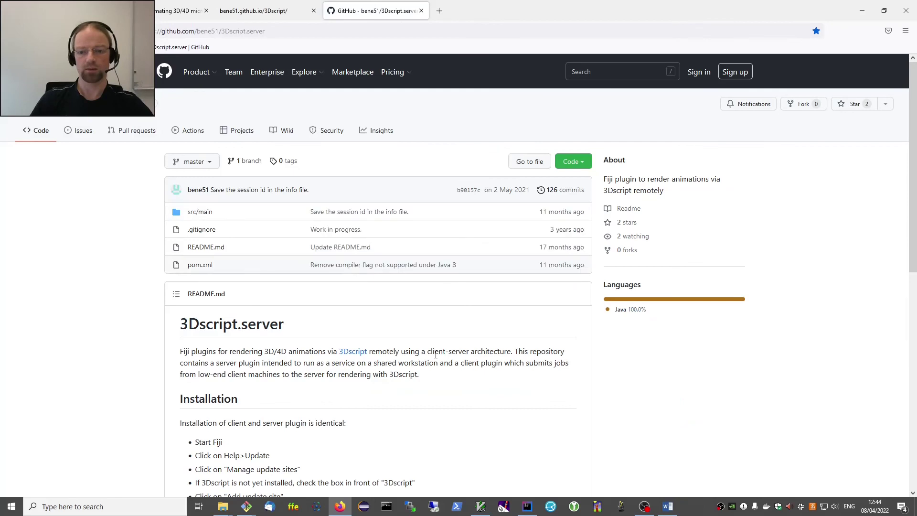
scroll(436, 355, "down", 9)
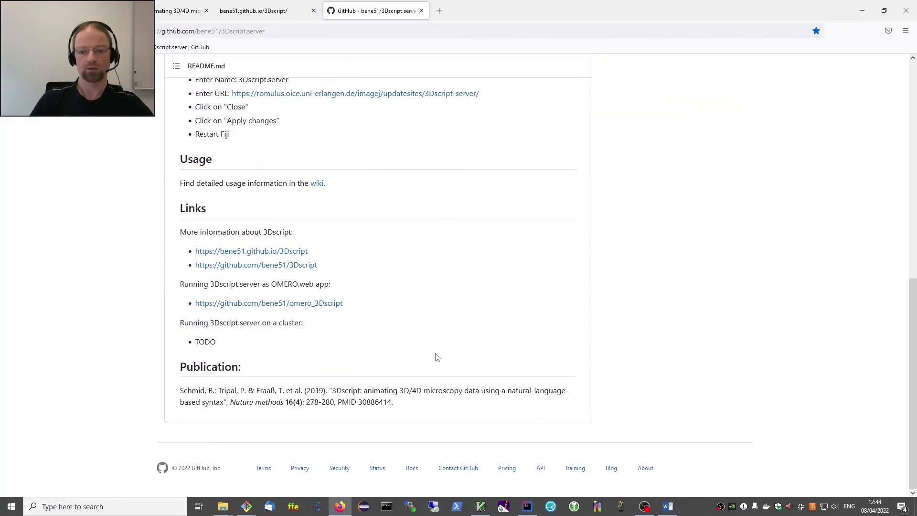
scroll(436, 357, "up", 1)
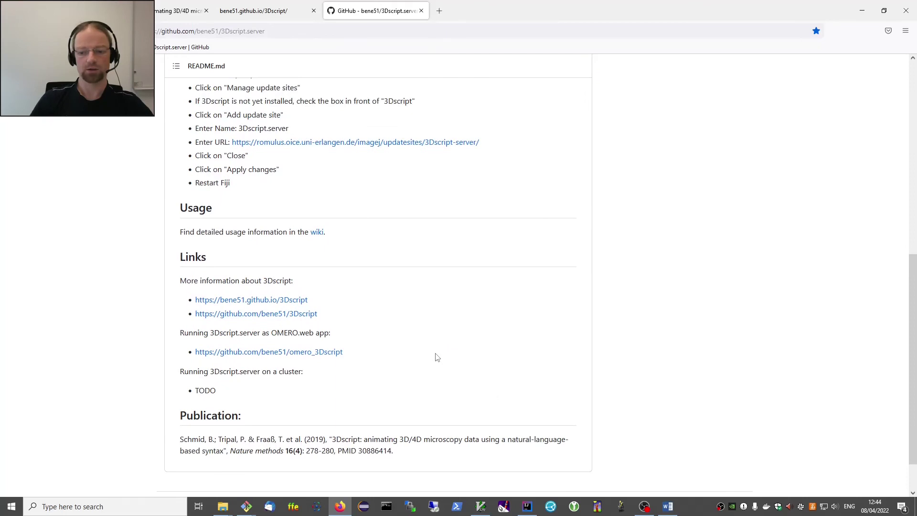
scroll(437, 358, "up", 6)
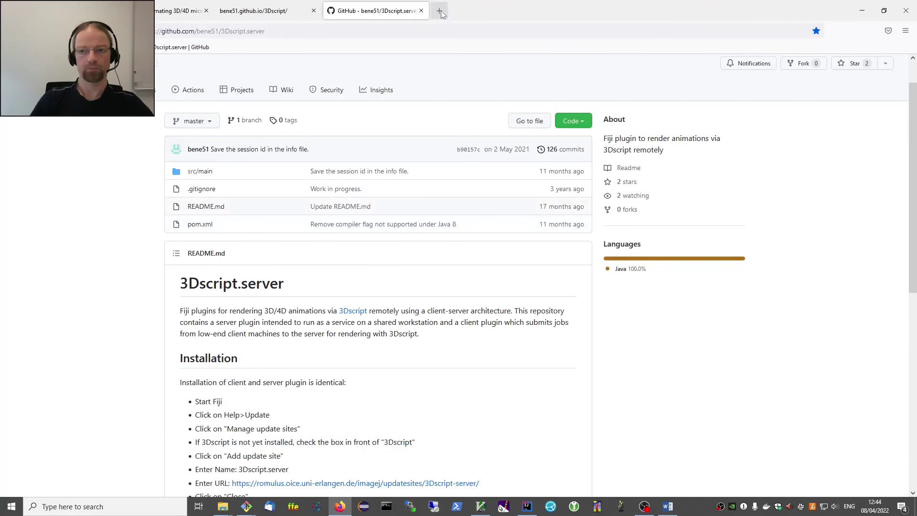
Google '3dscript server bioinformatics' in a new tab and open the top 3Dscript.server paper result.
left_click(439, 11)
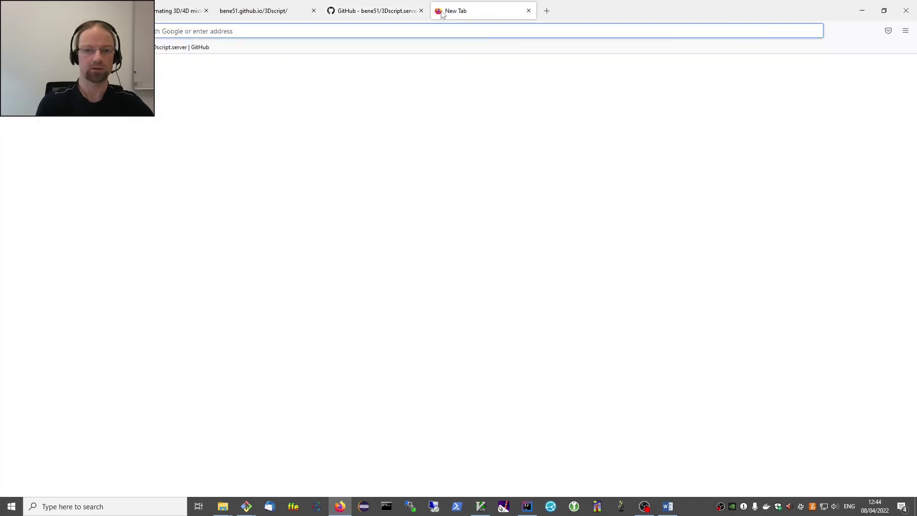
type("3dscri")
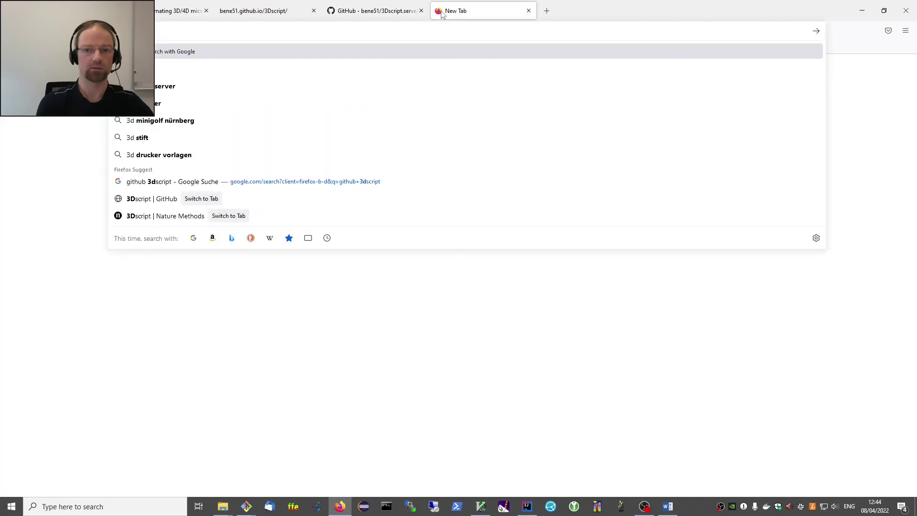
type("pt server bi")
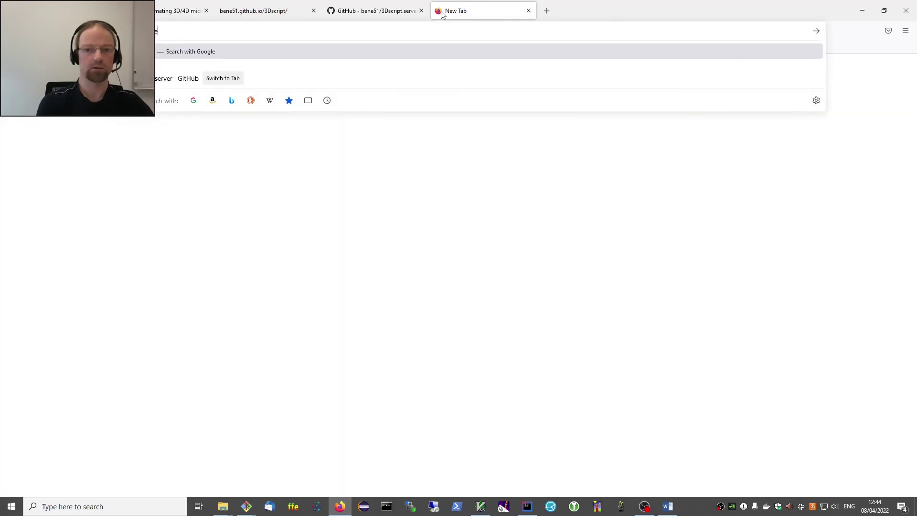
type("oinformti")
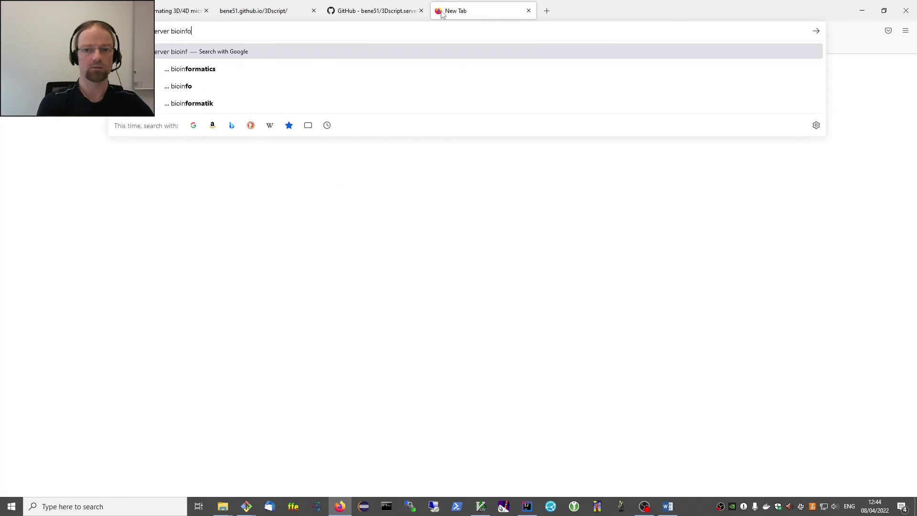
key("BackSpace")
key("BackSpace")
type("at")
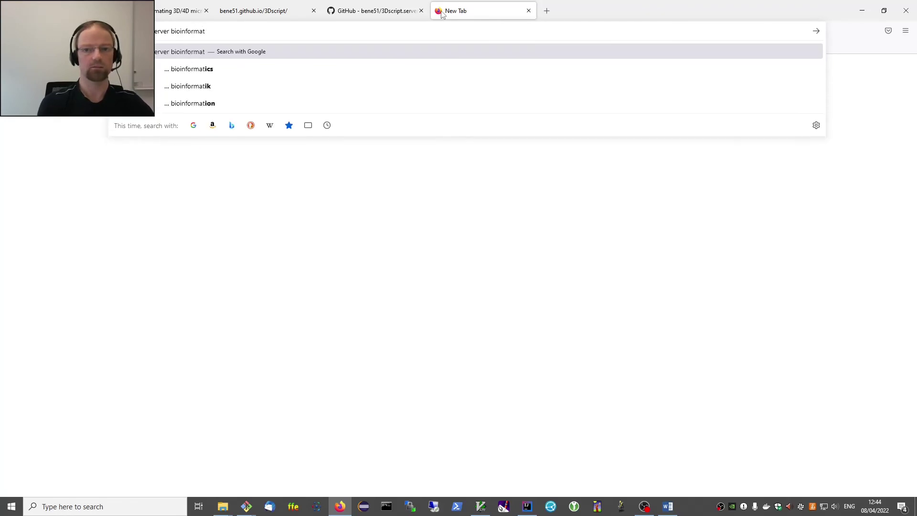
type("ics")
key("Return")
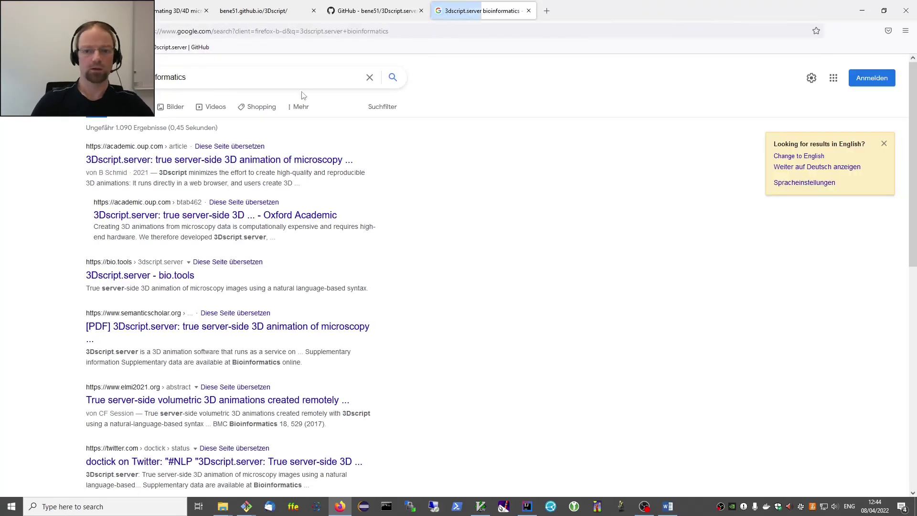
left_click(159, 159)
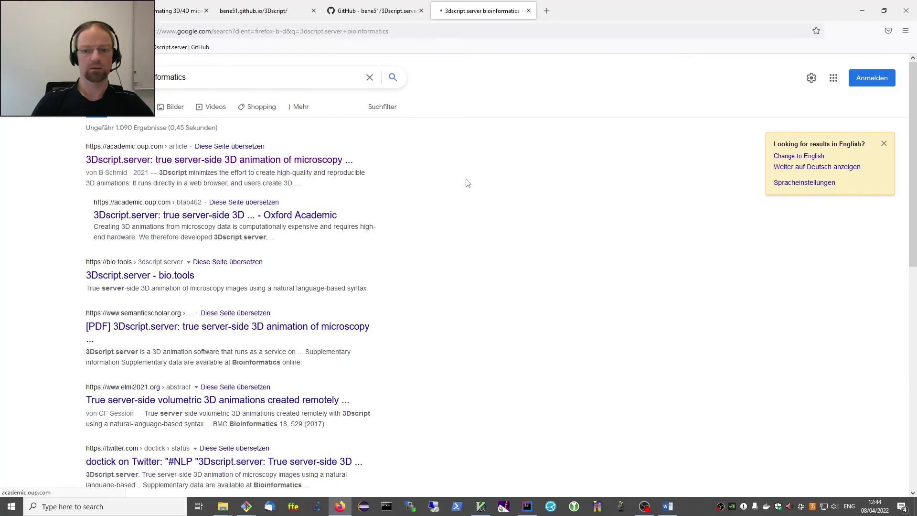